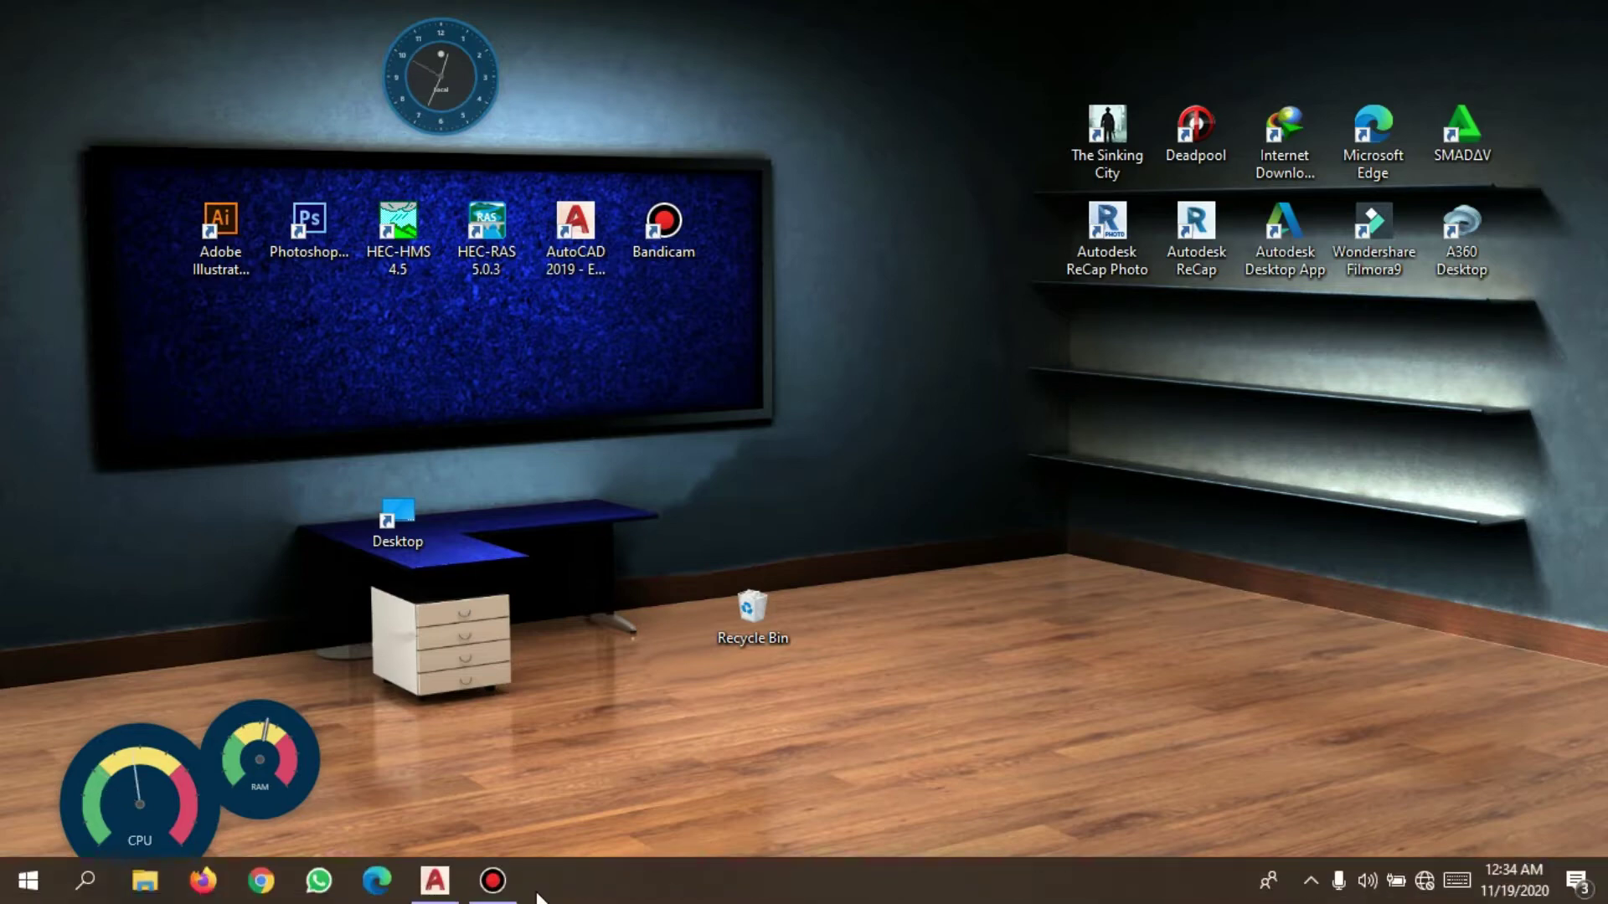
Step: Restore the tutorial denah.dwg window and zoom toward the right floor plan
click(436, 881)
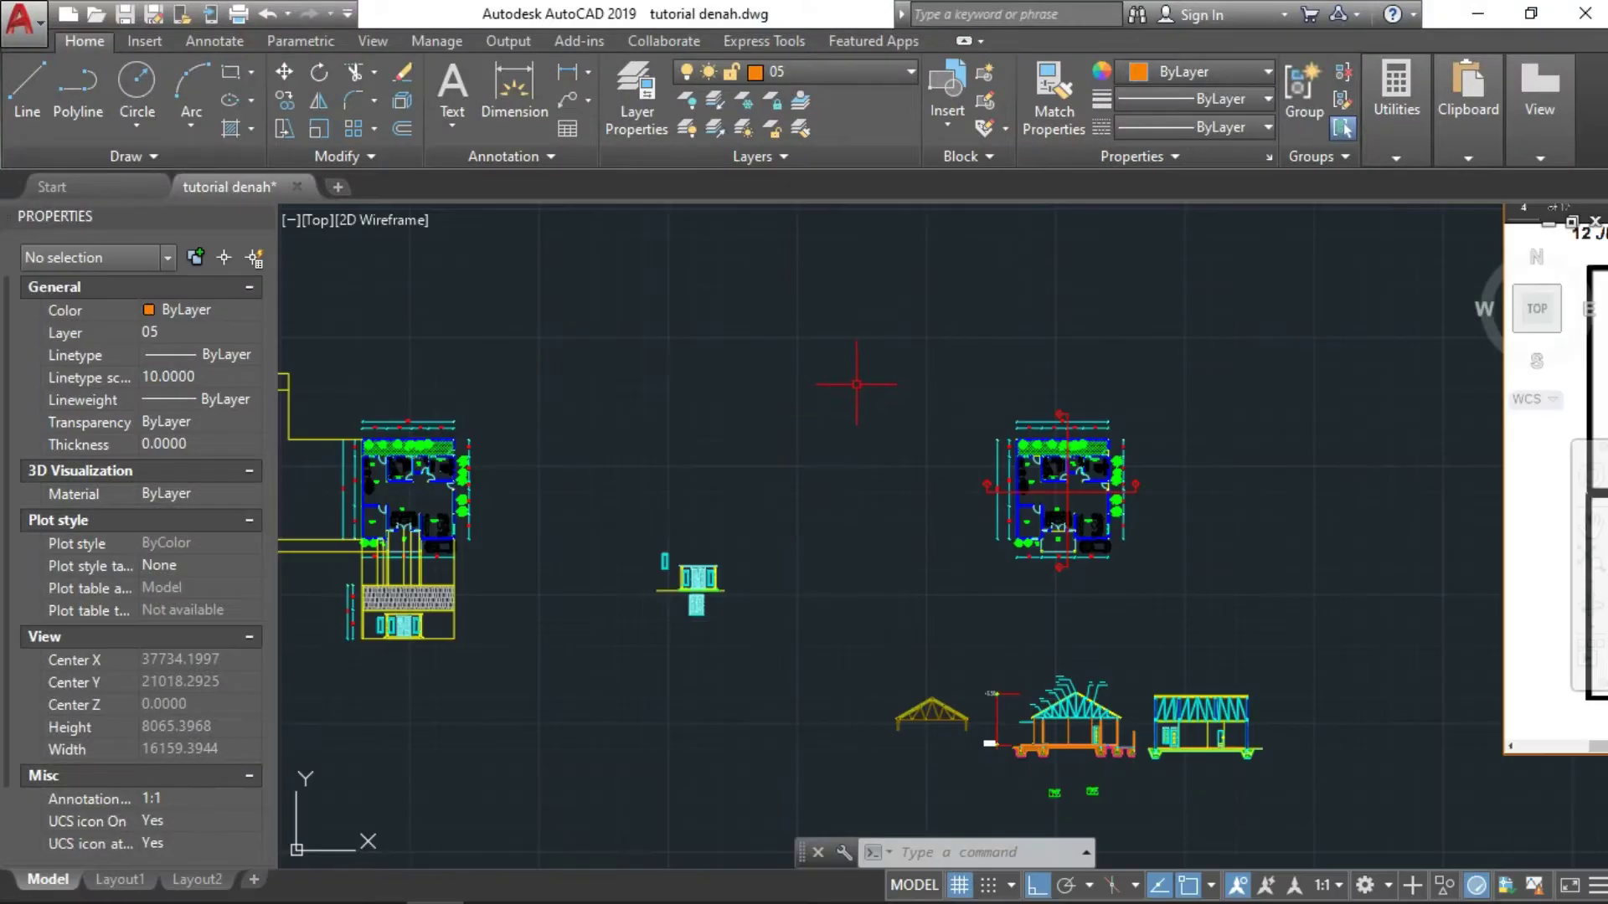
scroll(1050, 570, up, 4)
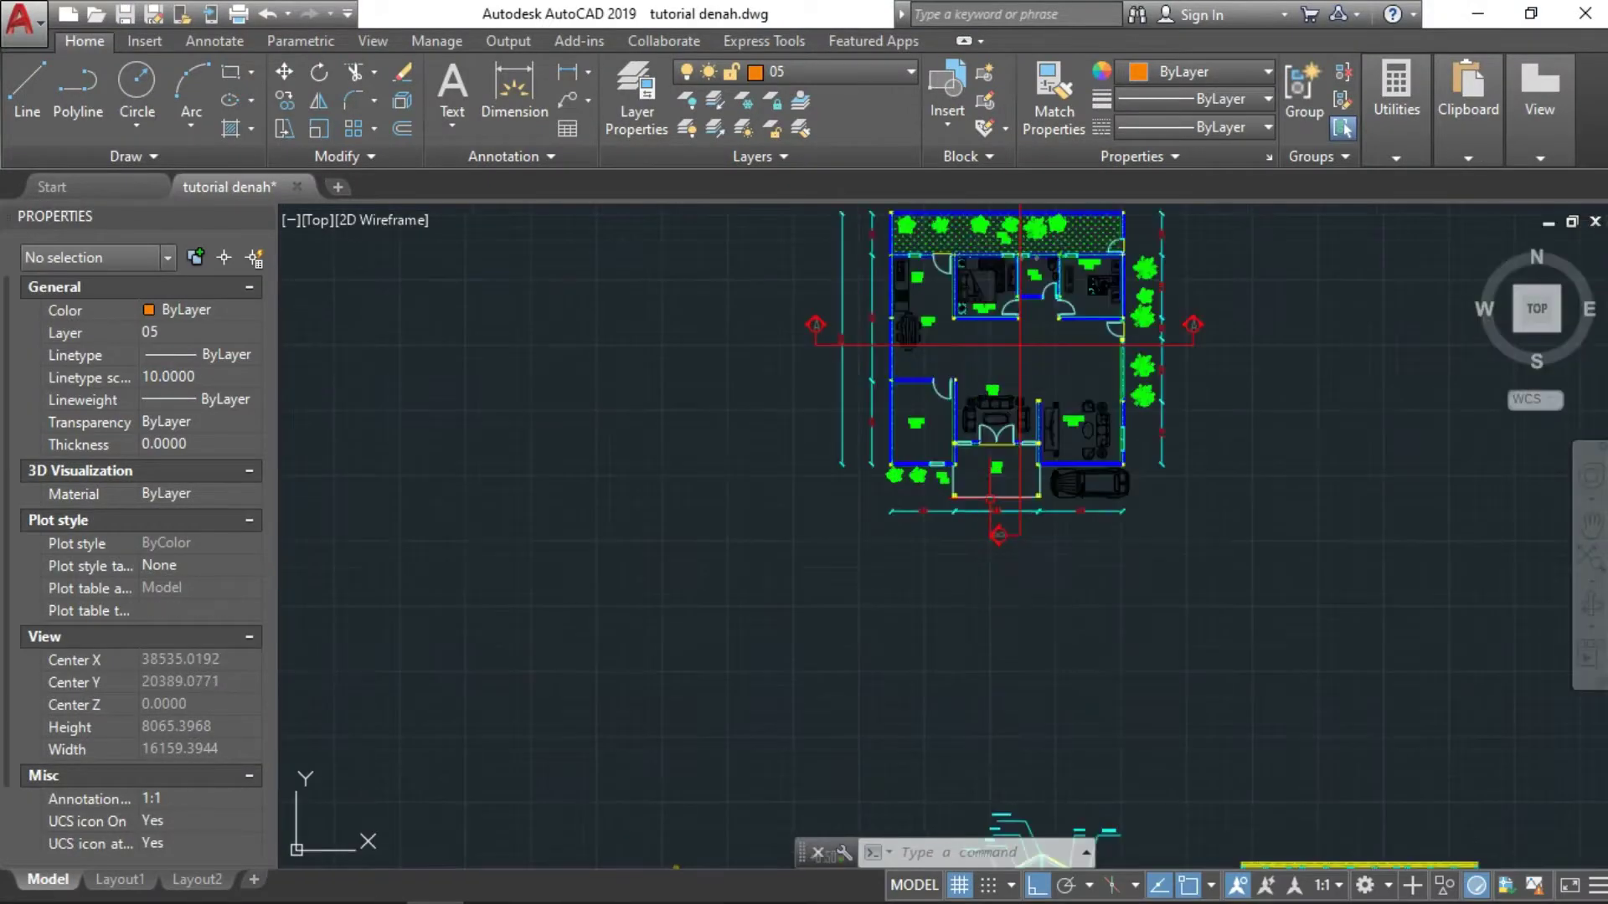
middle_drag(1050, 569, 1075, 489)
mouse_move(1074, 301)
middle_down()
mouse_move(1029, 490)
mouse_move(1041, 534)
middle_up()
scroll(1028, 481, up, 2)
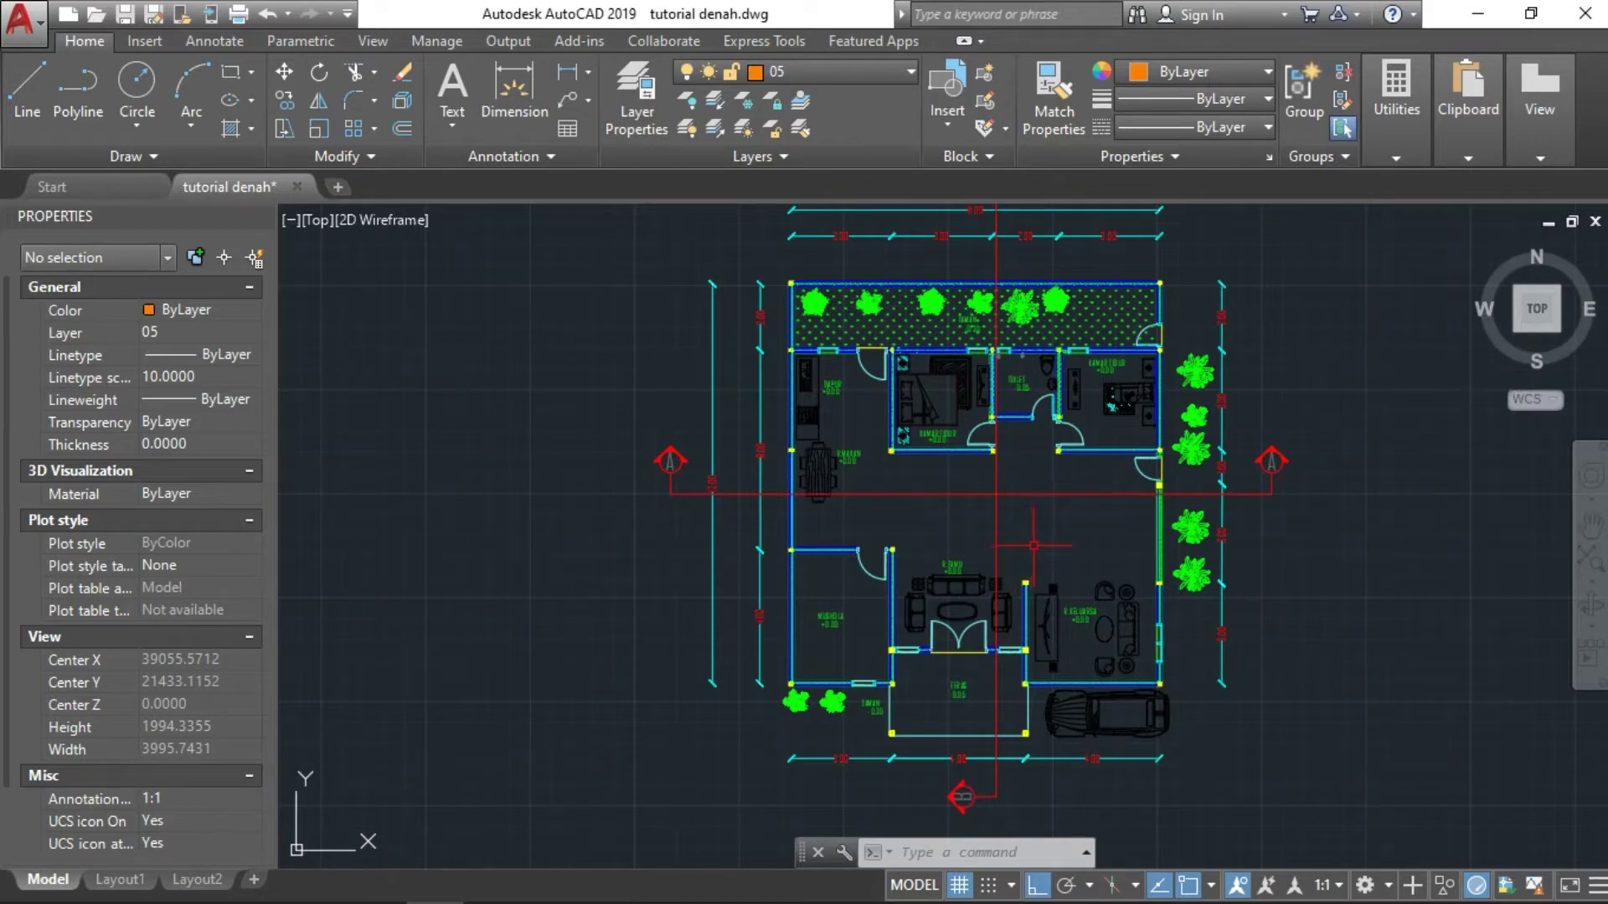
Step: Zoom to the section B marker and 11.00 overall dimension above the TAMAN garden
mouse_move(1033, 545)
middle_down()
mouse_move(1002, 575)
mouse_move(961, 525)
middle_up()
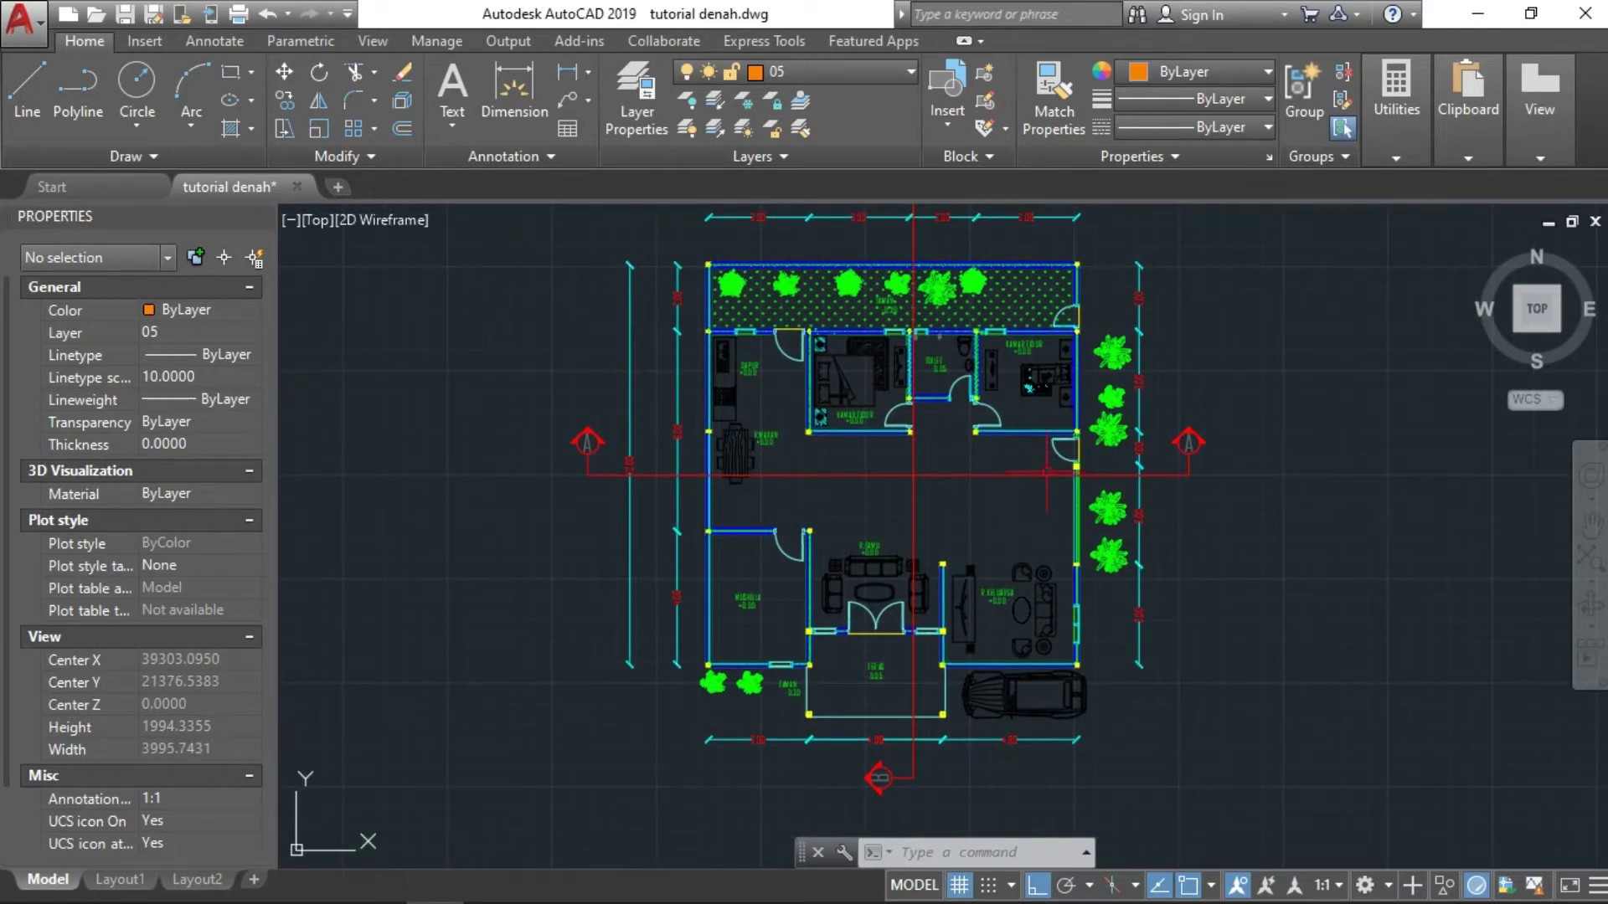
middle_drag(797, 408, 795, 537)
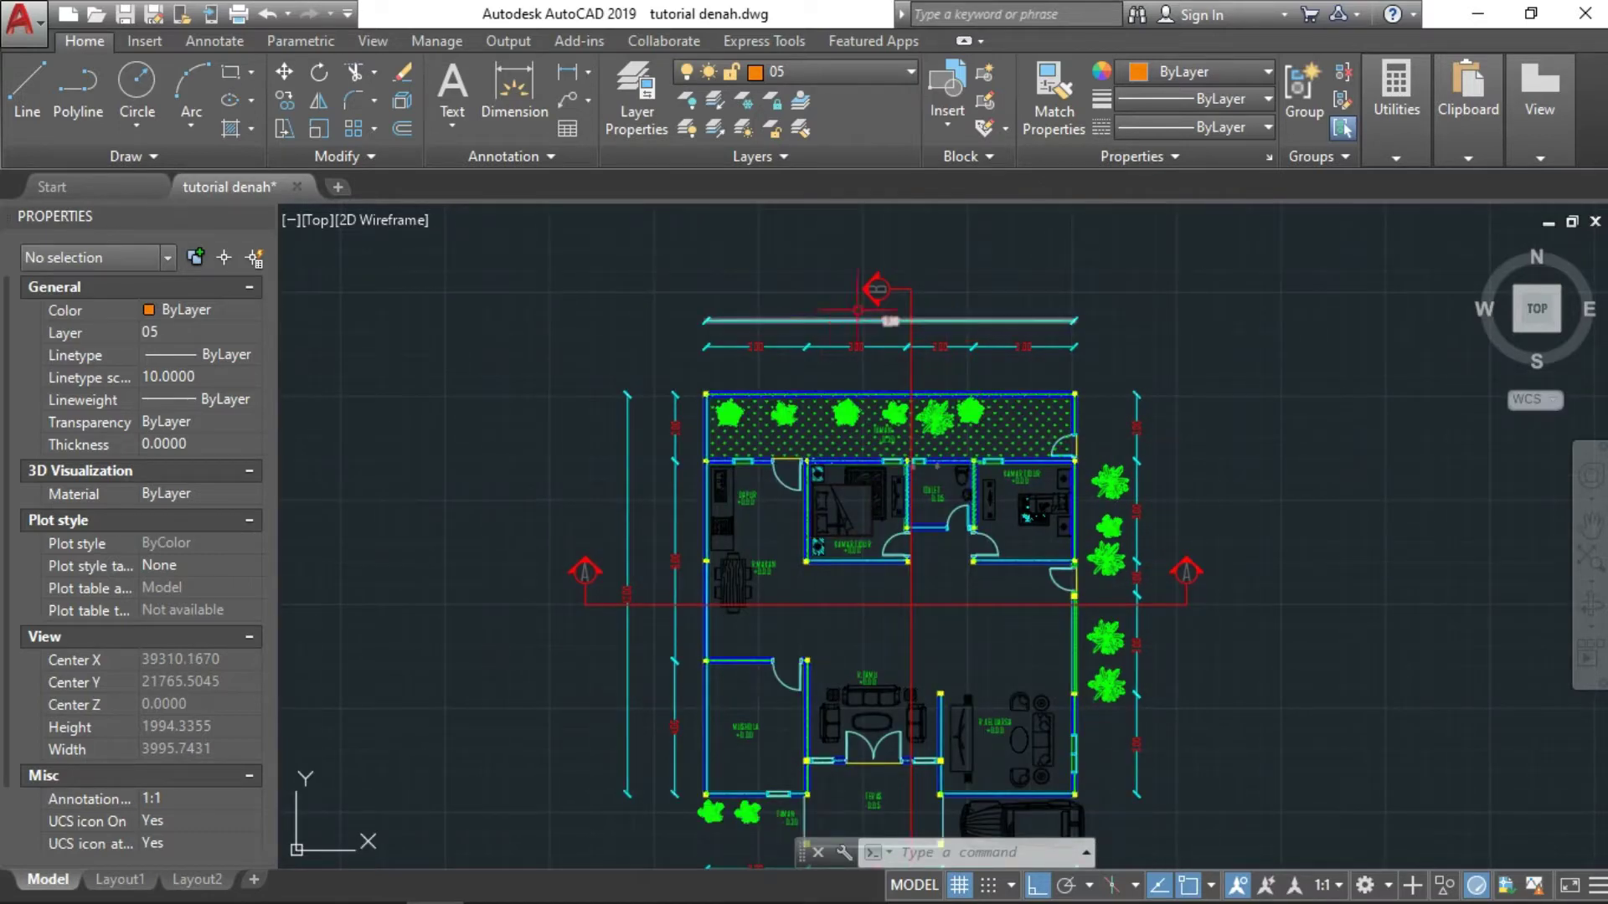
scroll(887, 302, up, 4)
middle_drag(874, 212, 876, 269)
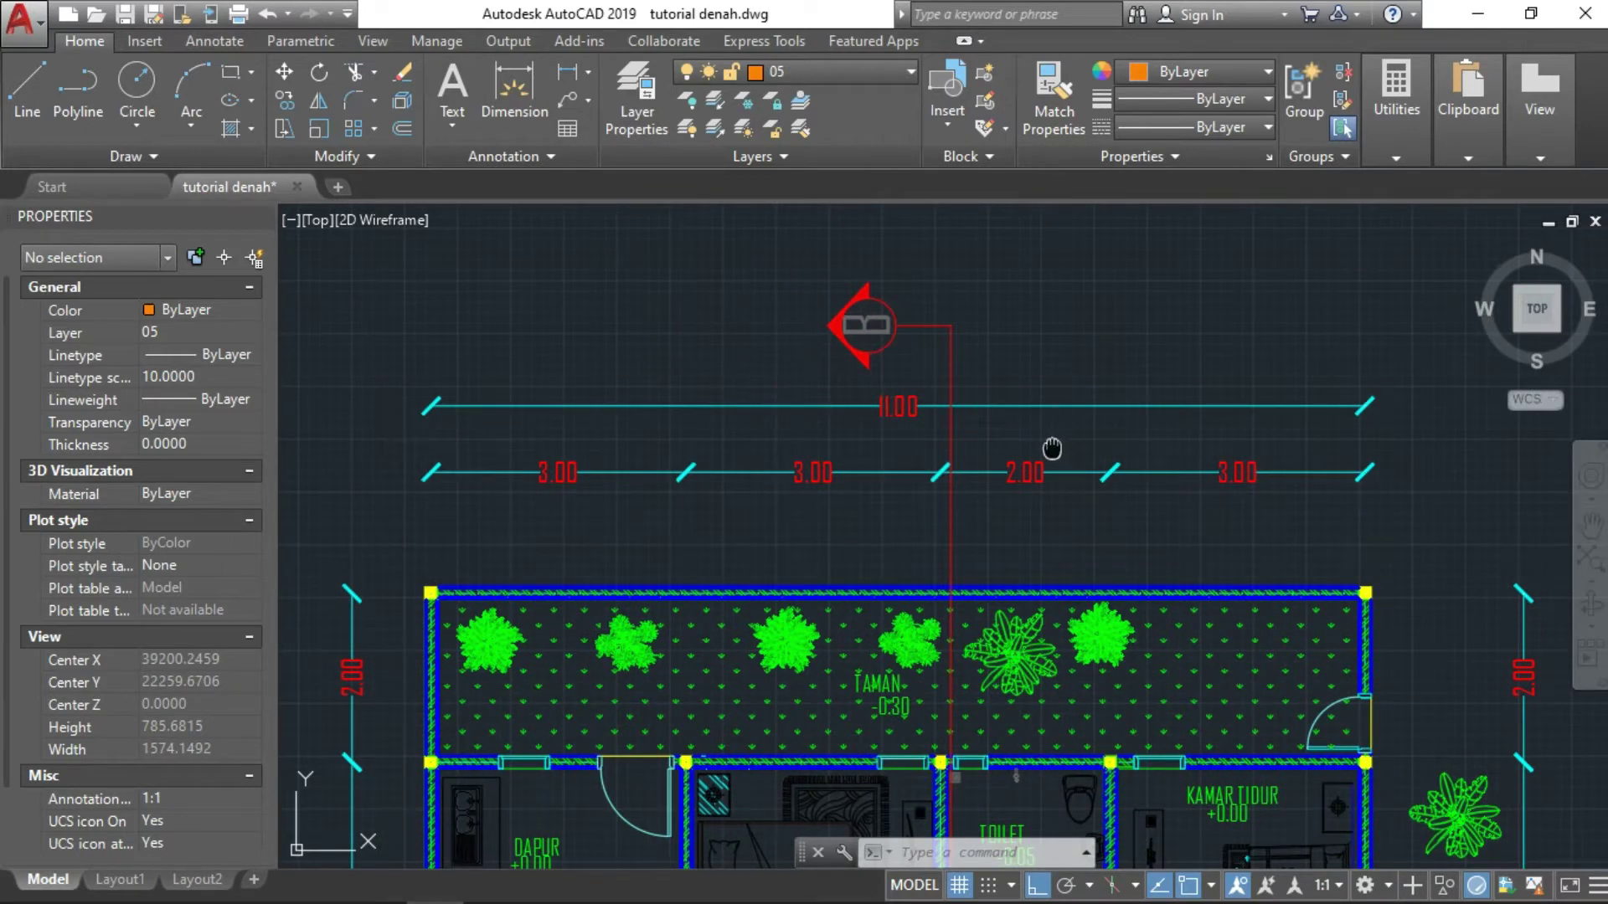
middle_drag(1047, 435, 1024, 418)
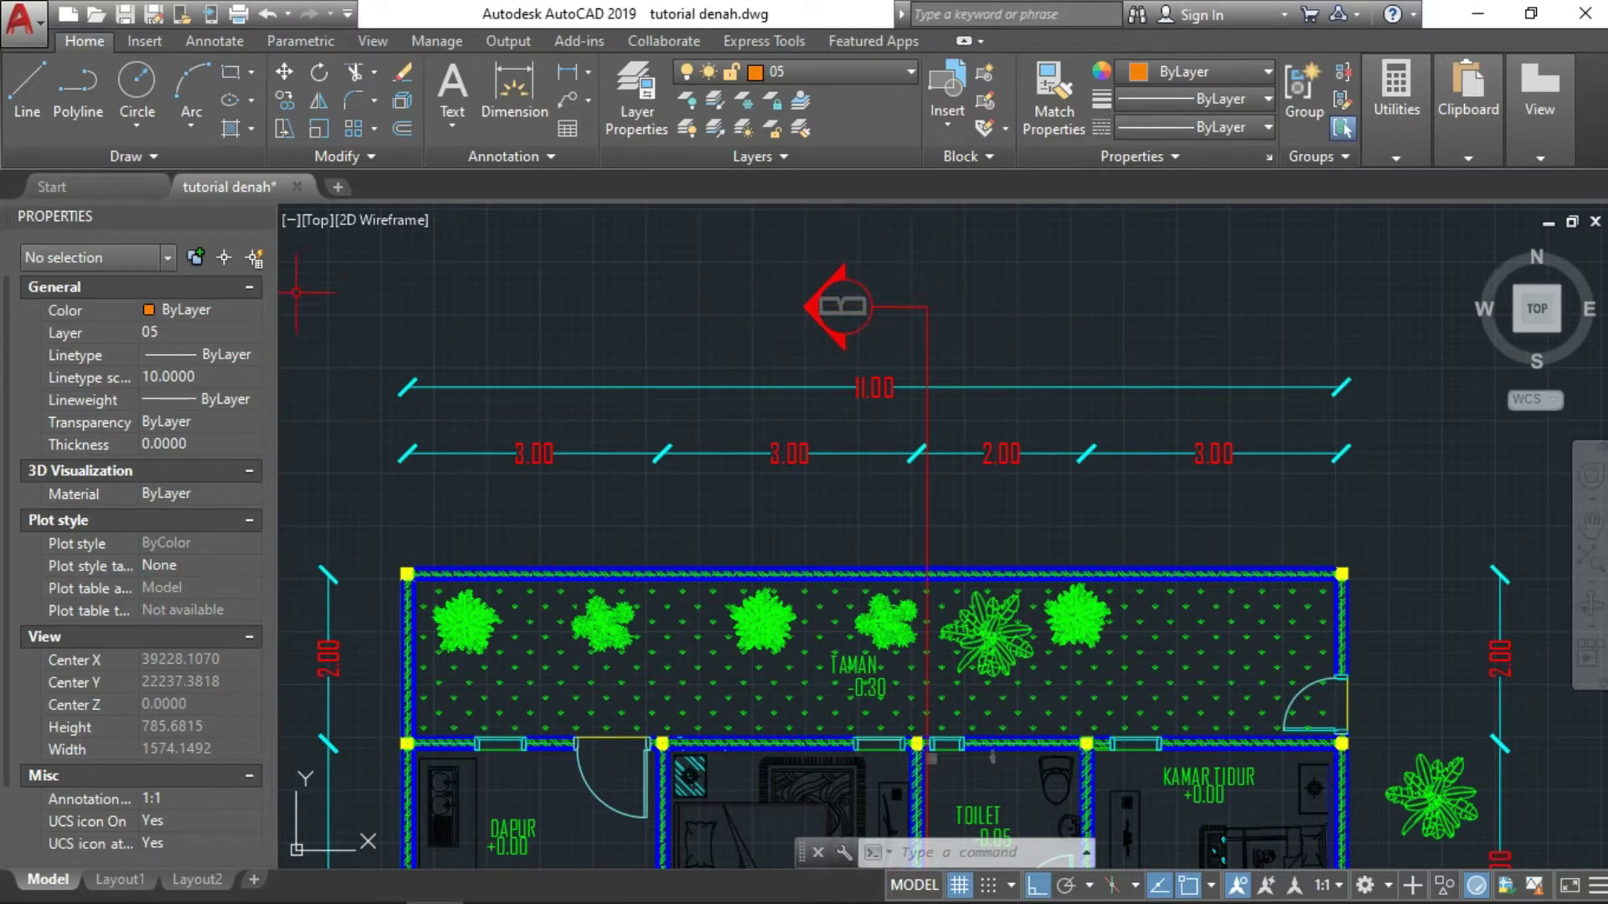
Step: Pan past the bedrooms and toilet wing to centre section line A across the plan
scroll(721, 351, down, 3)
scroll(900, 375, up, 2)
scroll(900, 374, up, 1)
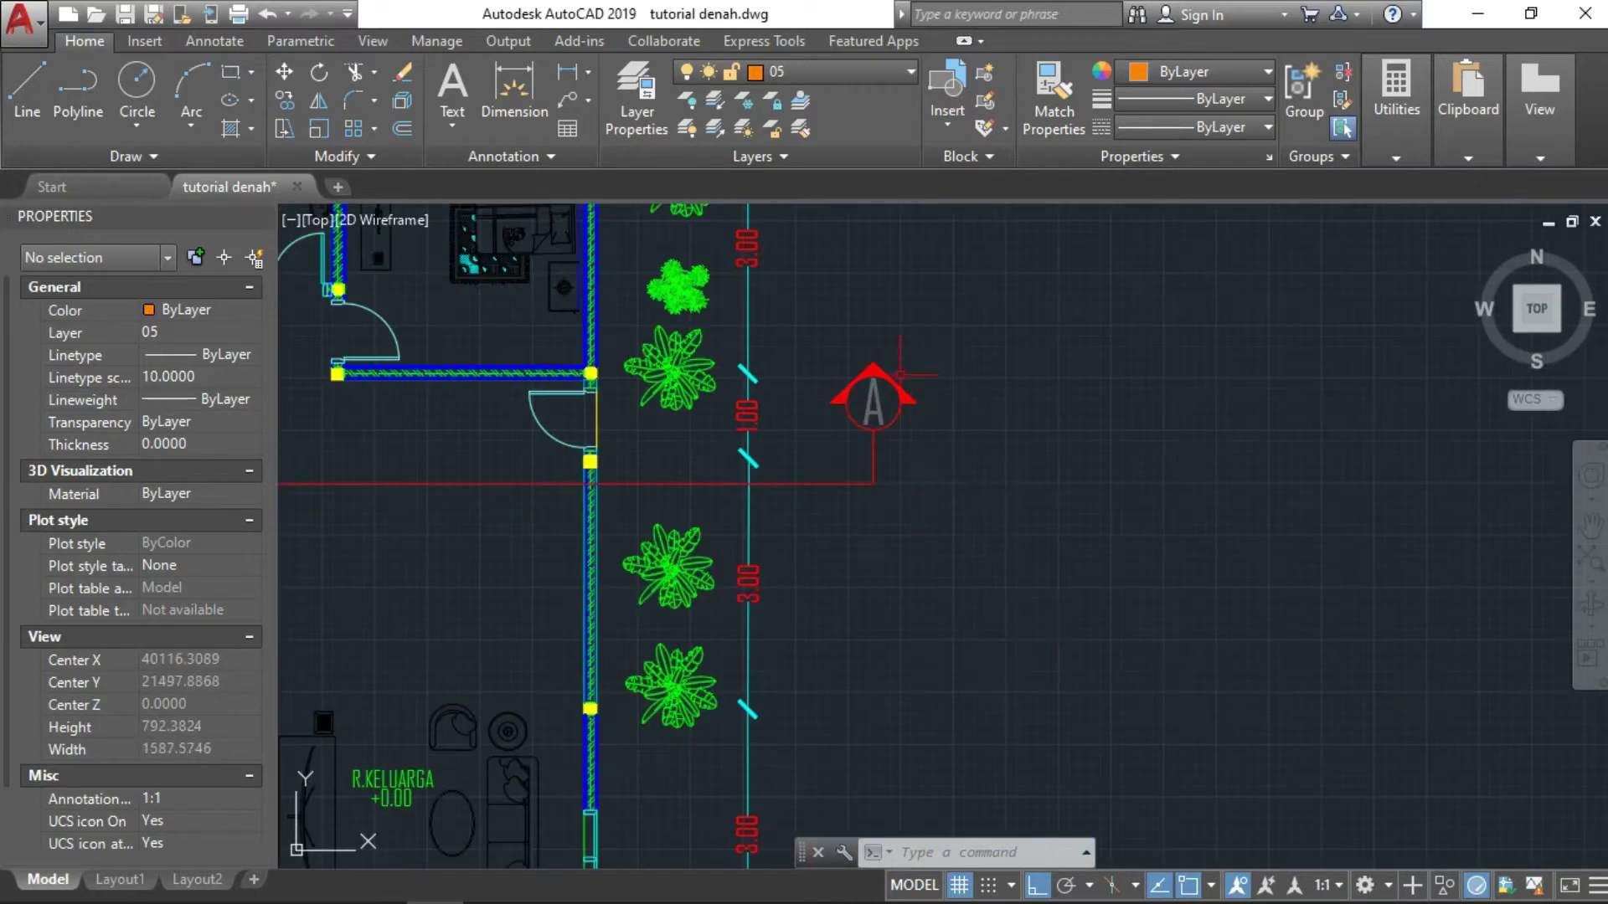
middle_drag(875, 385, 875, 484)
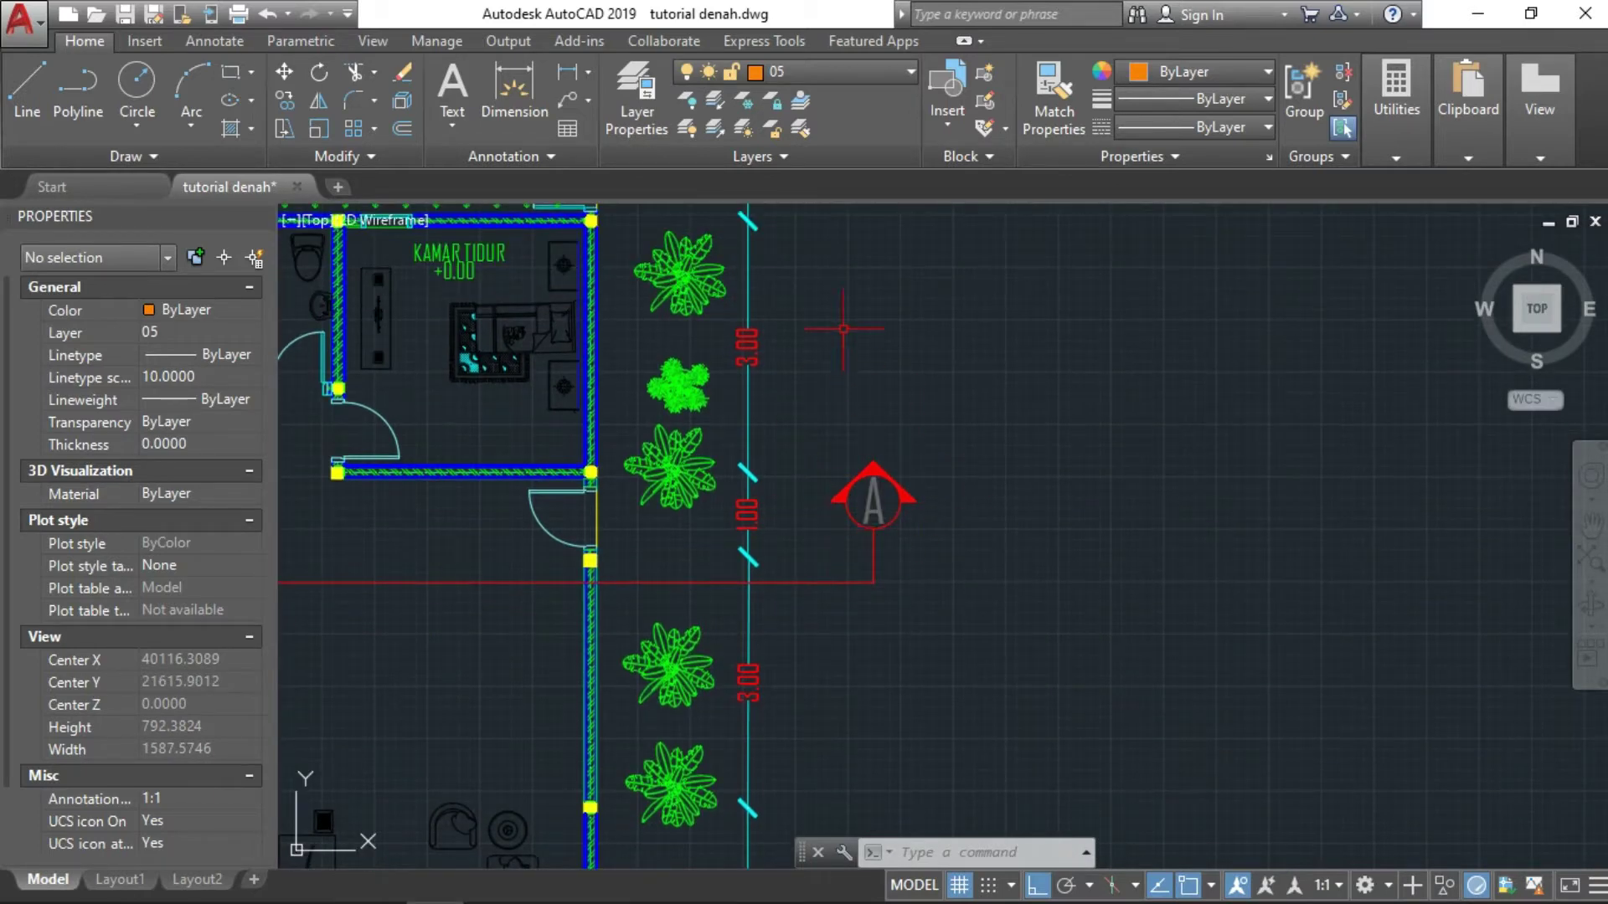
middle_drag(844, 331, 842, 505)
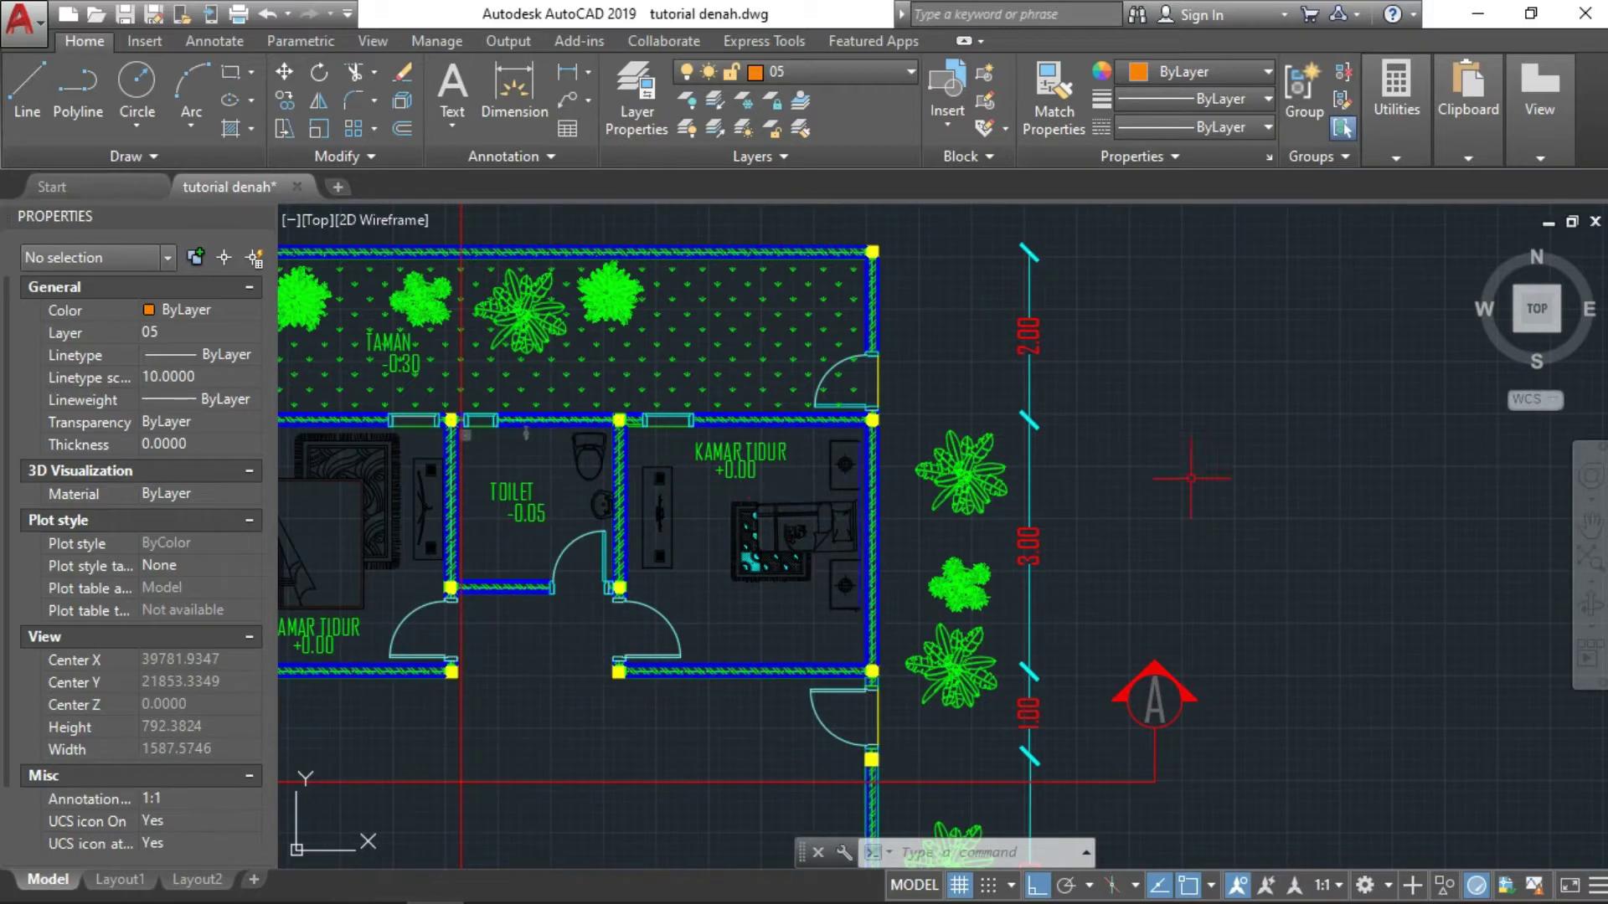
mouse_move(625, 478)
middle_down()
mouse_move(960, 434)
mouse_move(896, 537)
mouse_move(906, 581)
middle_up()
scroll(959, 434, down, 2)
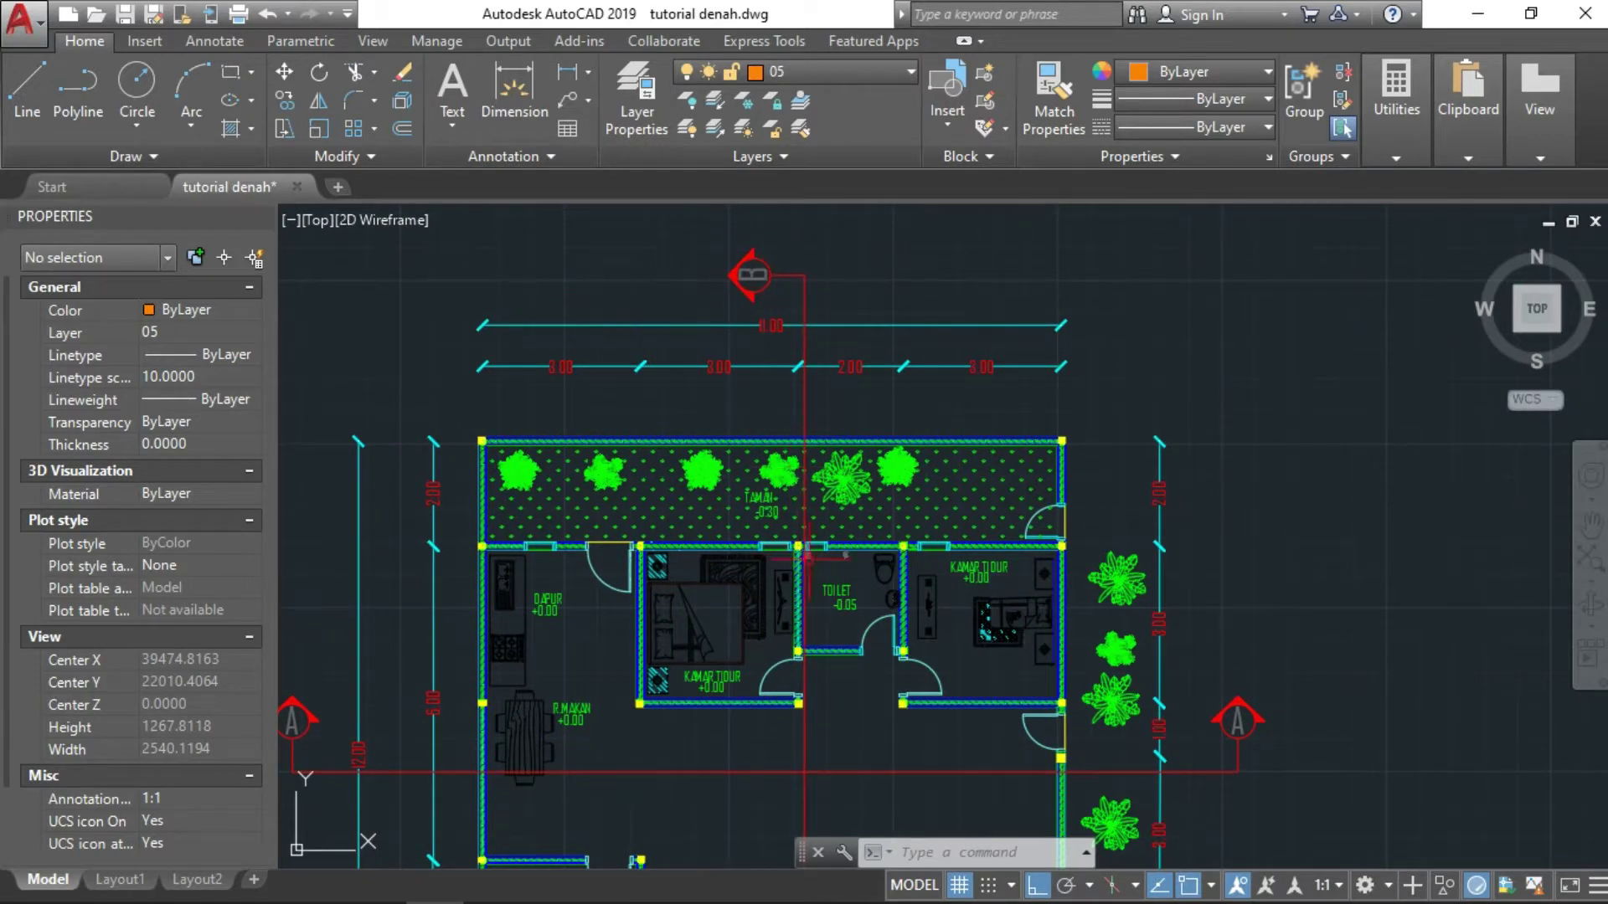
middle_drag(601, 550, 633, 445)
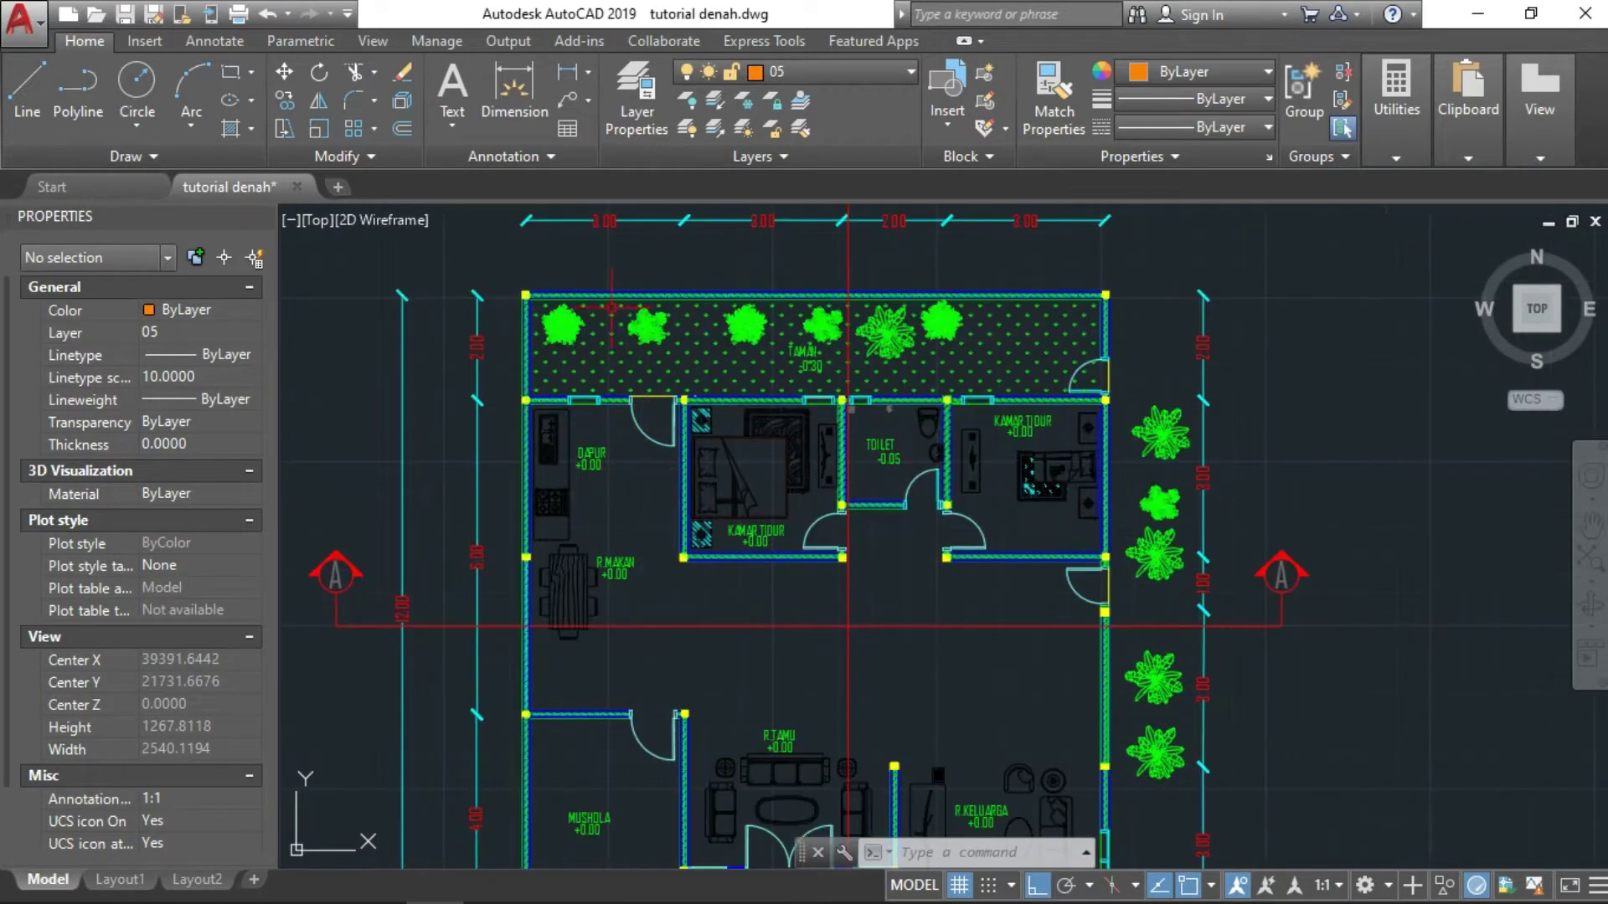
middle_drag(611, 307, 648, 177)
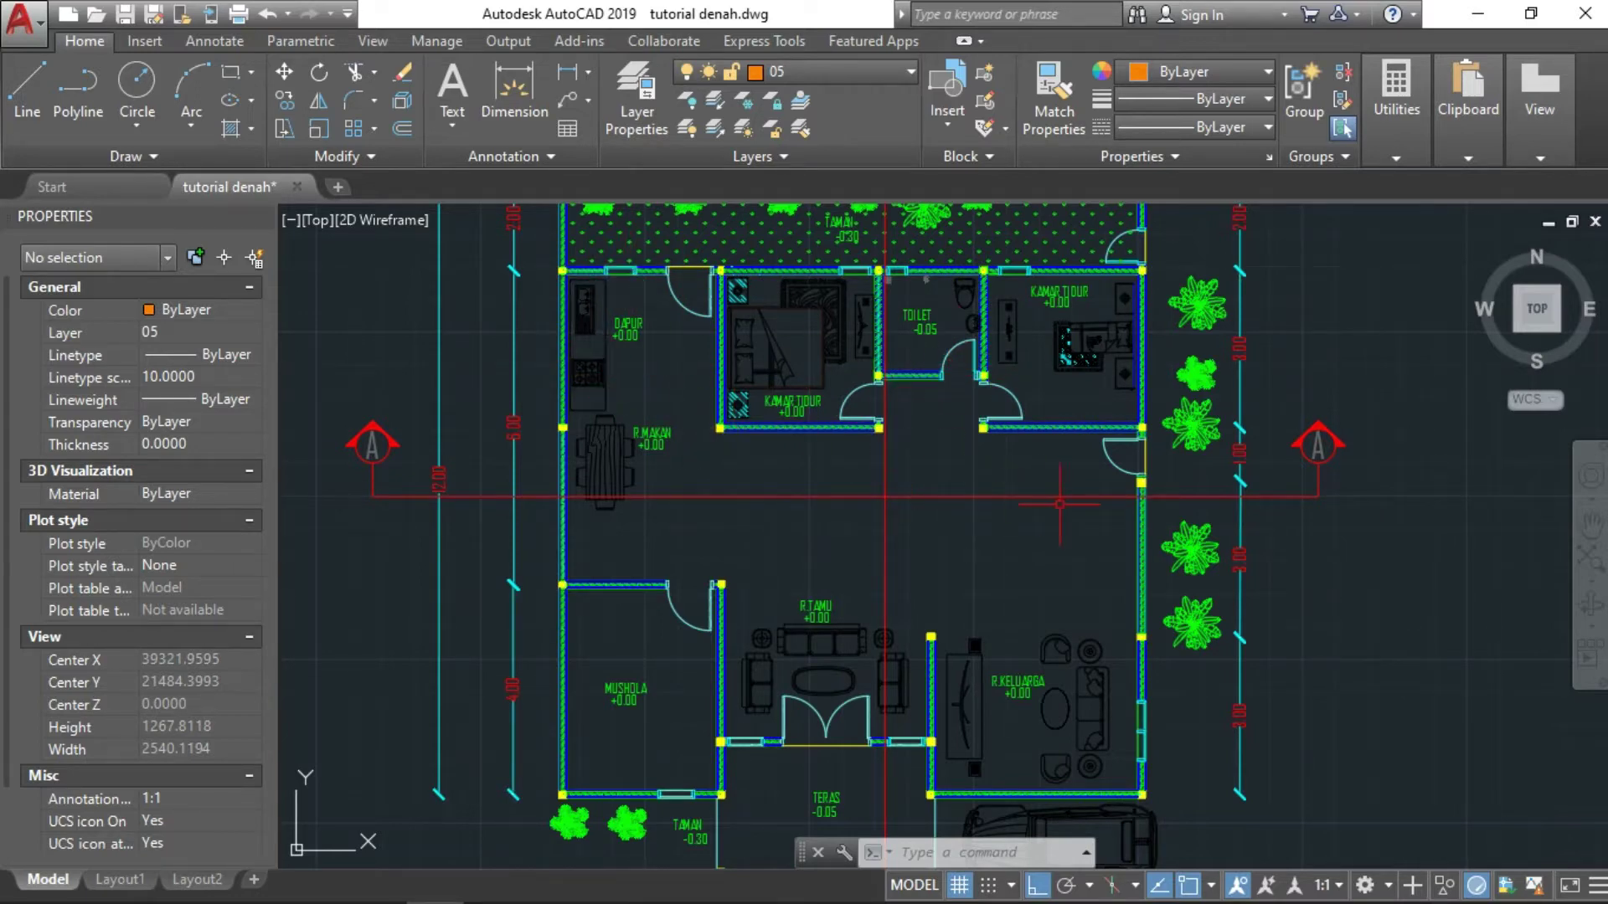
Step: Zoom out to the whole sheet, then into the roof-truss section with +6.50 and ±0.00 levels
middle_drag(1059, 503, 1017, 601)
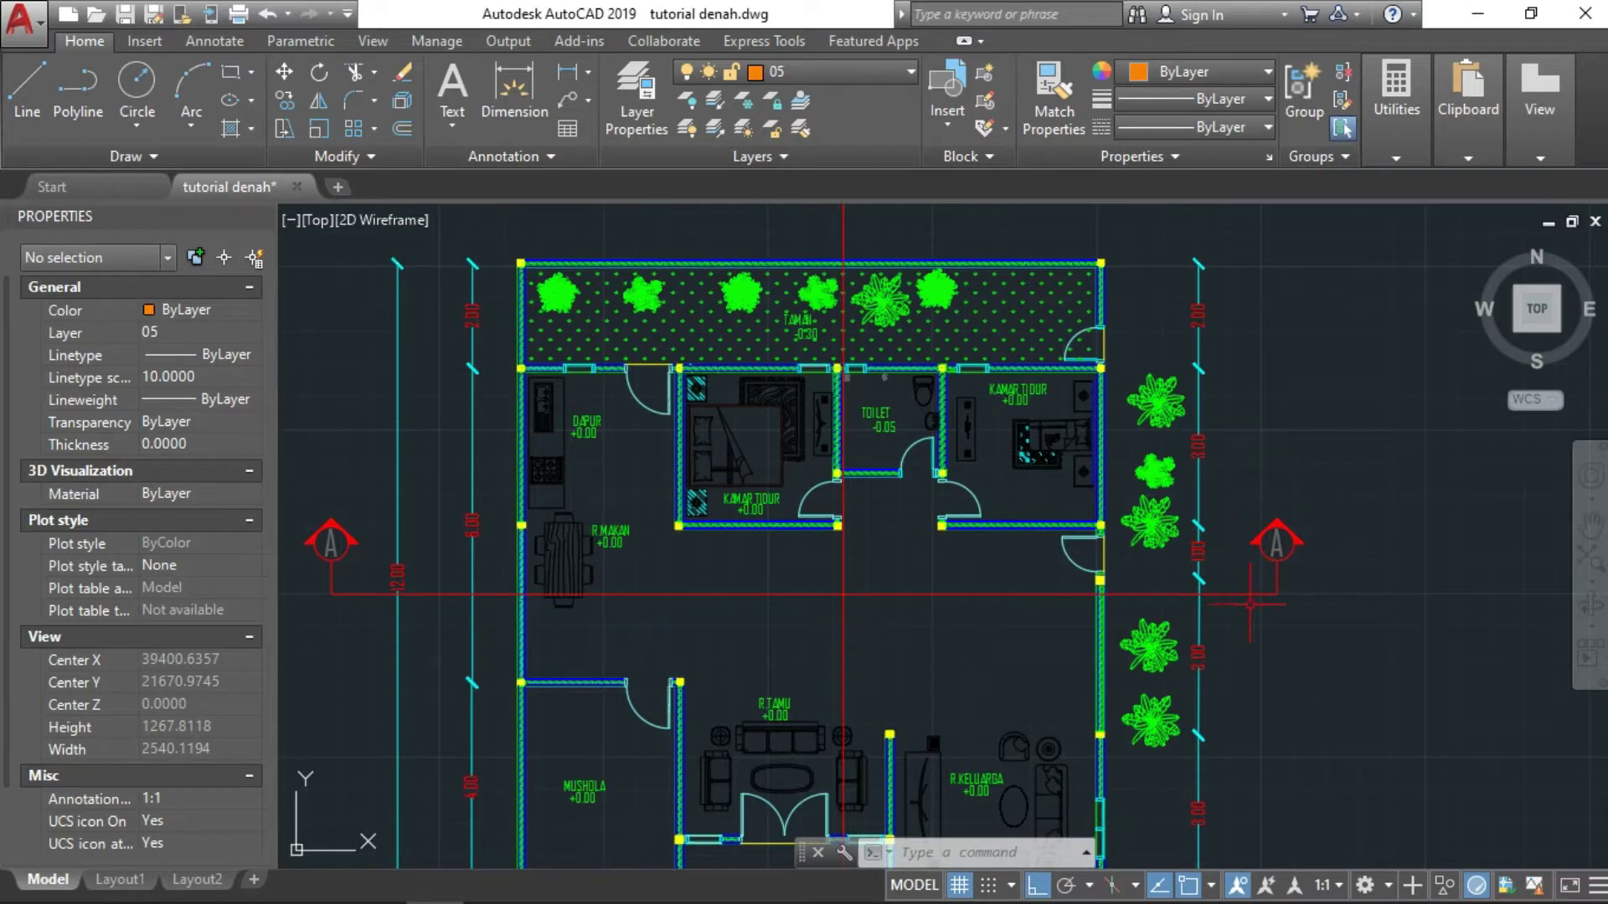
middle_drag(959, 376, 935, 474)
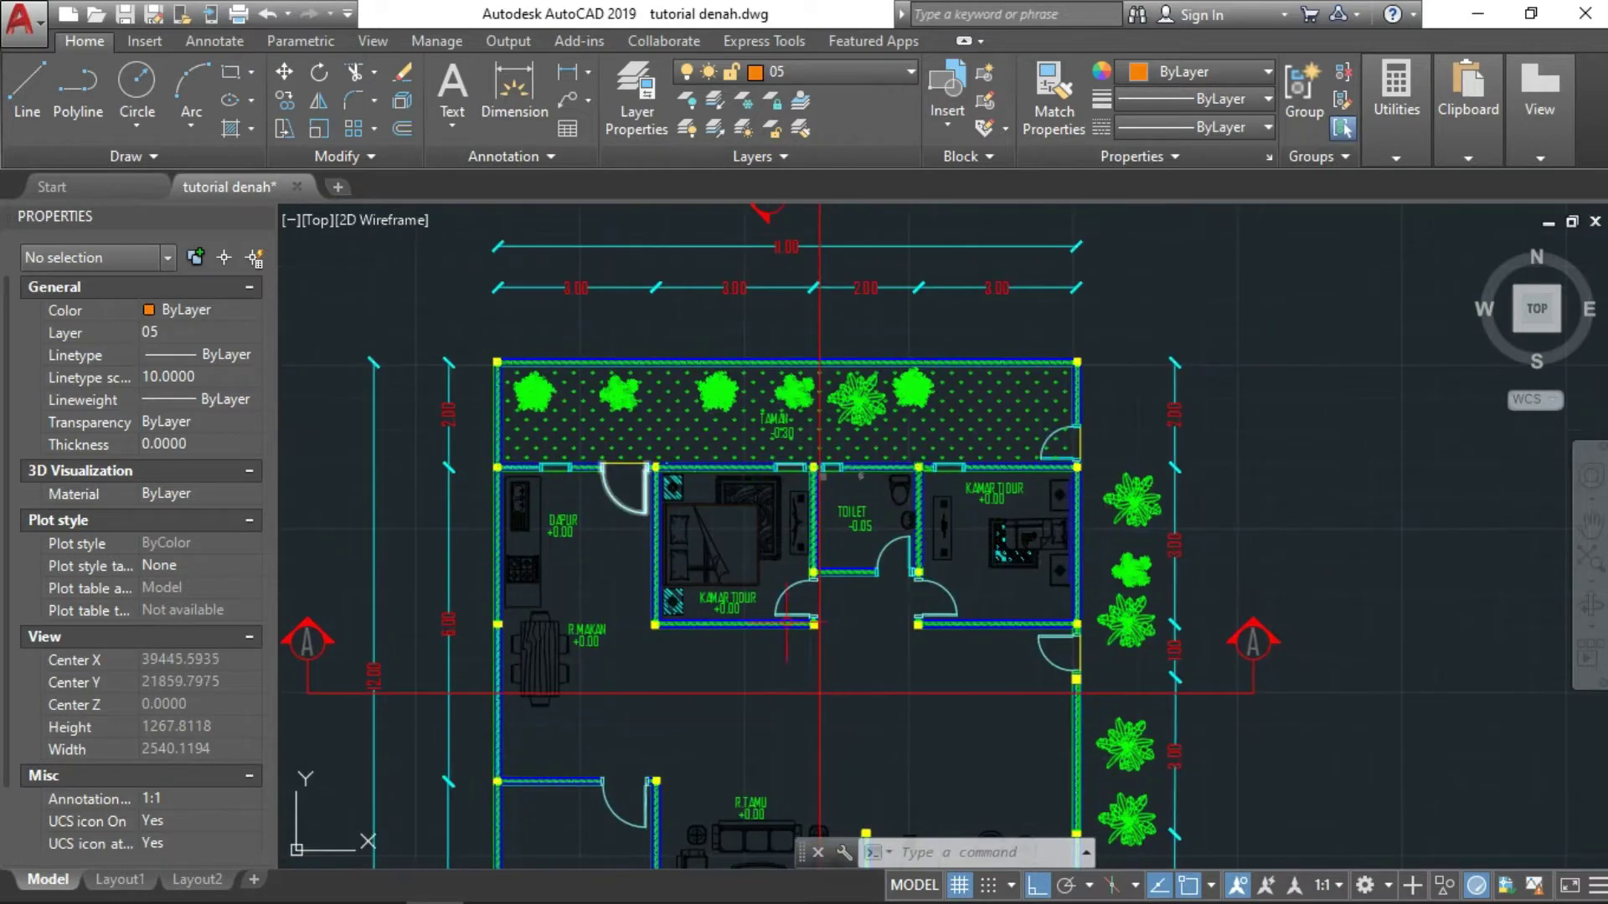
scroll(1055, 553, down, 2)
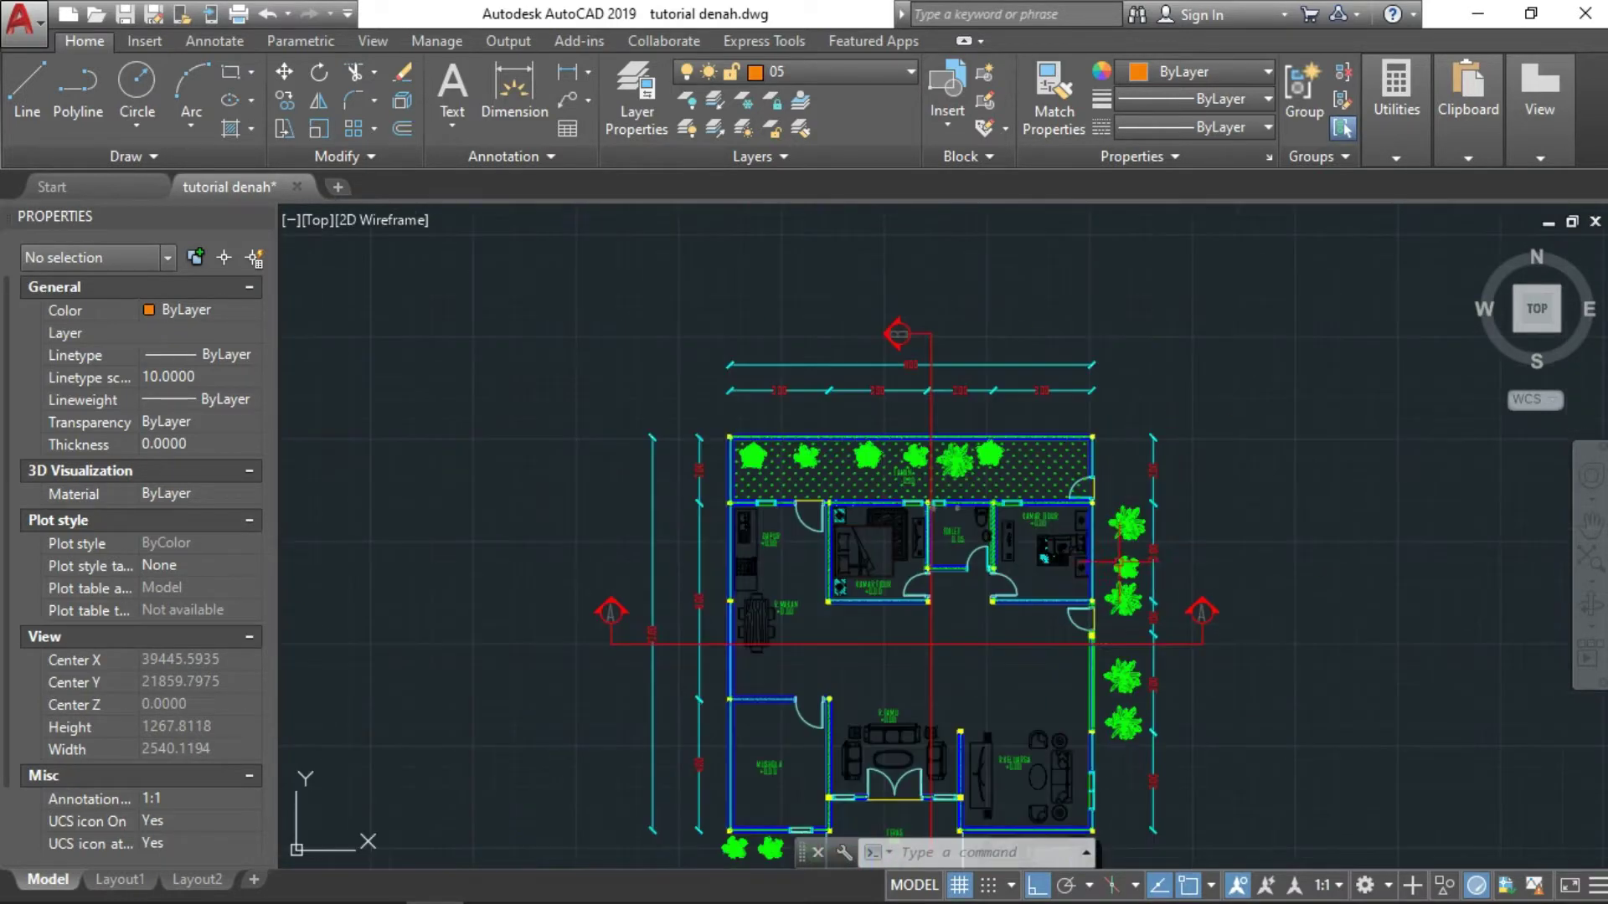
mouse_move(1042, 641)
middle_down()
mouse_move(1003, 423)
mouse_move(1001, 473)
middle_up()
scroll(959, 661, up, 1)
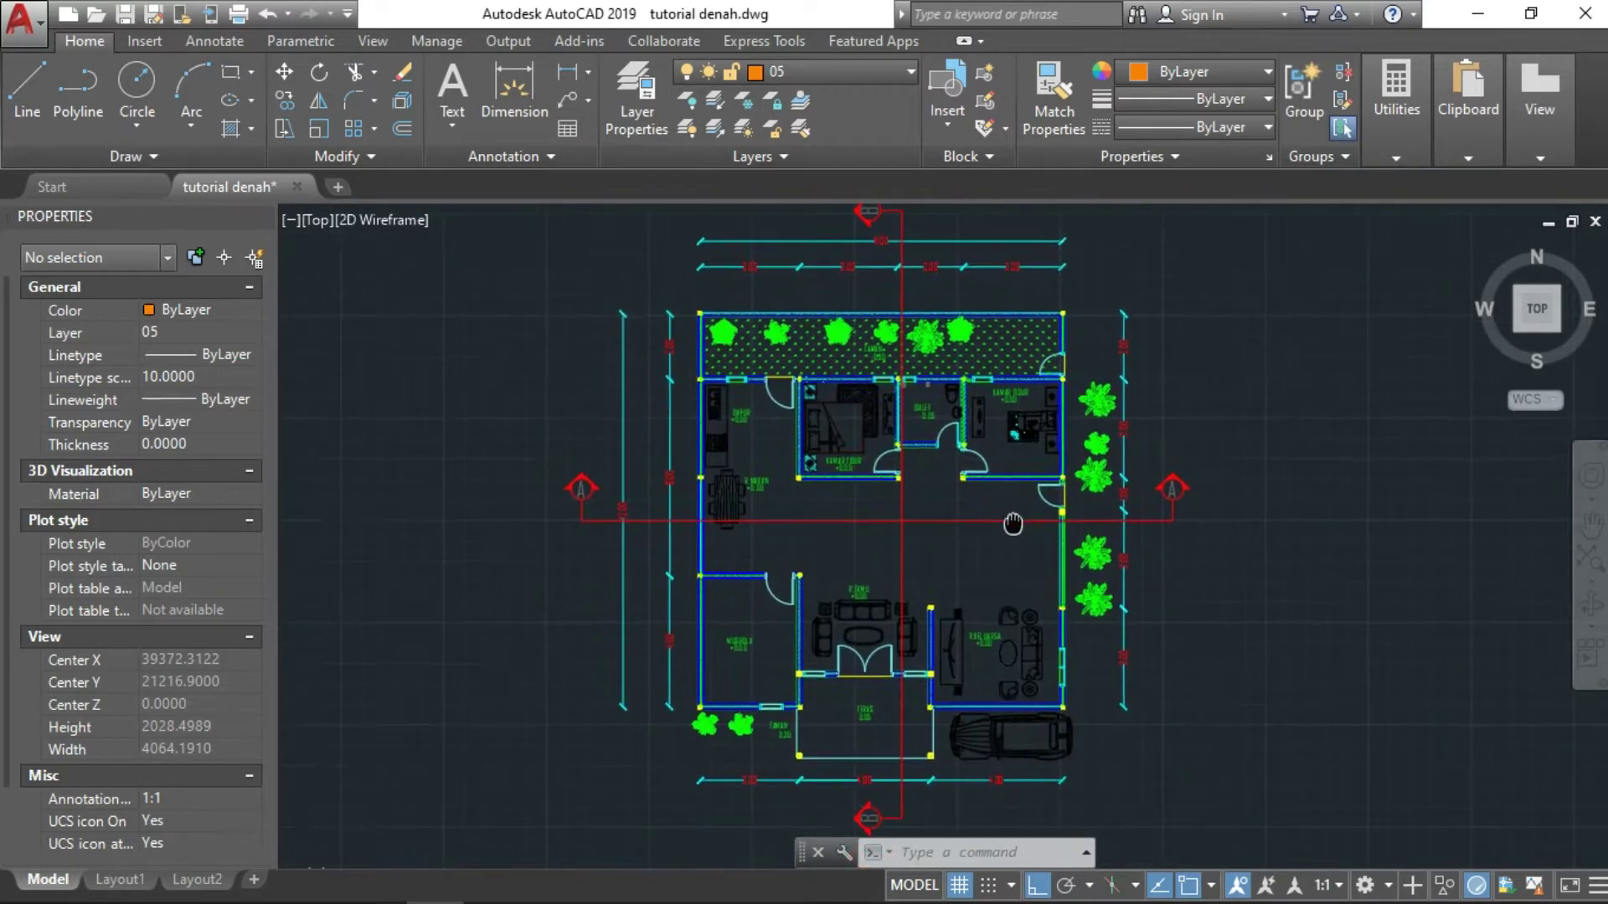
scroll(956, 680, up, 2)
scroll(957, 680, down, 2)
middle_drag(956, 679, 955, 418)
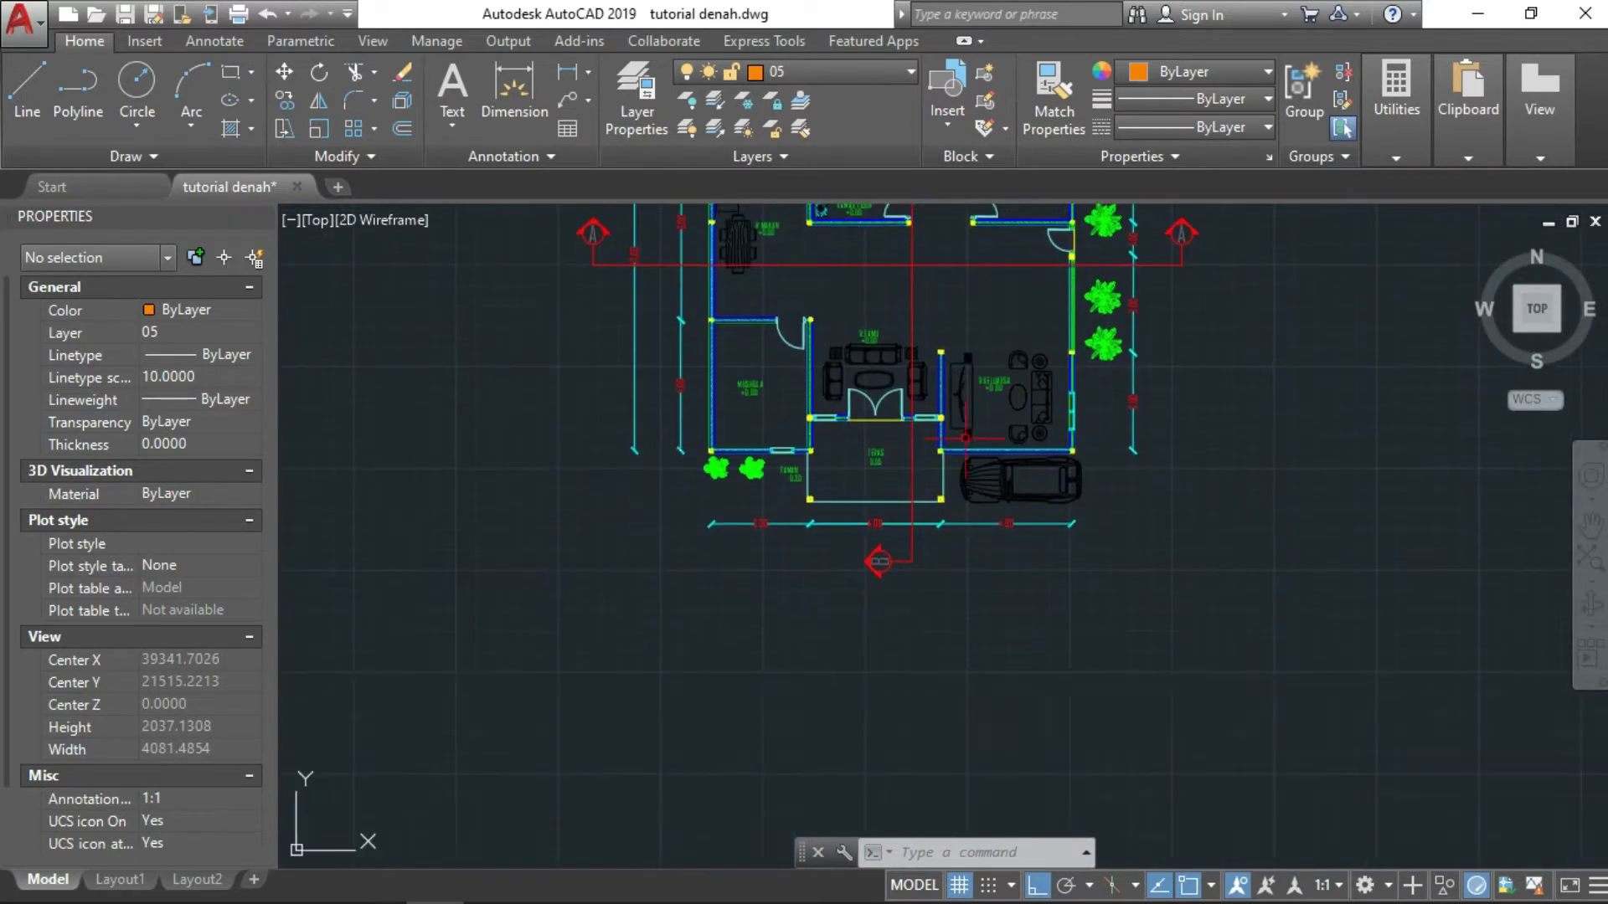
scroll(954, 704, down, 2)
scroll(954, 704, down, 2)
scroll(959, 683, up, 3)
middle_drag(959, 683, 986, 615)
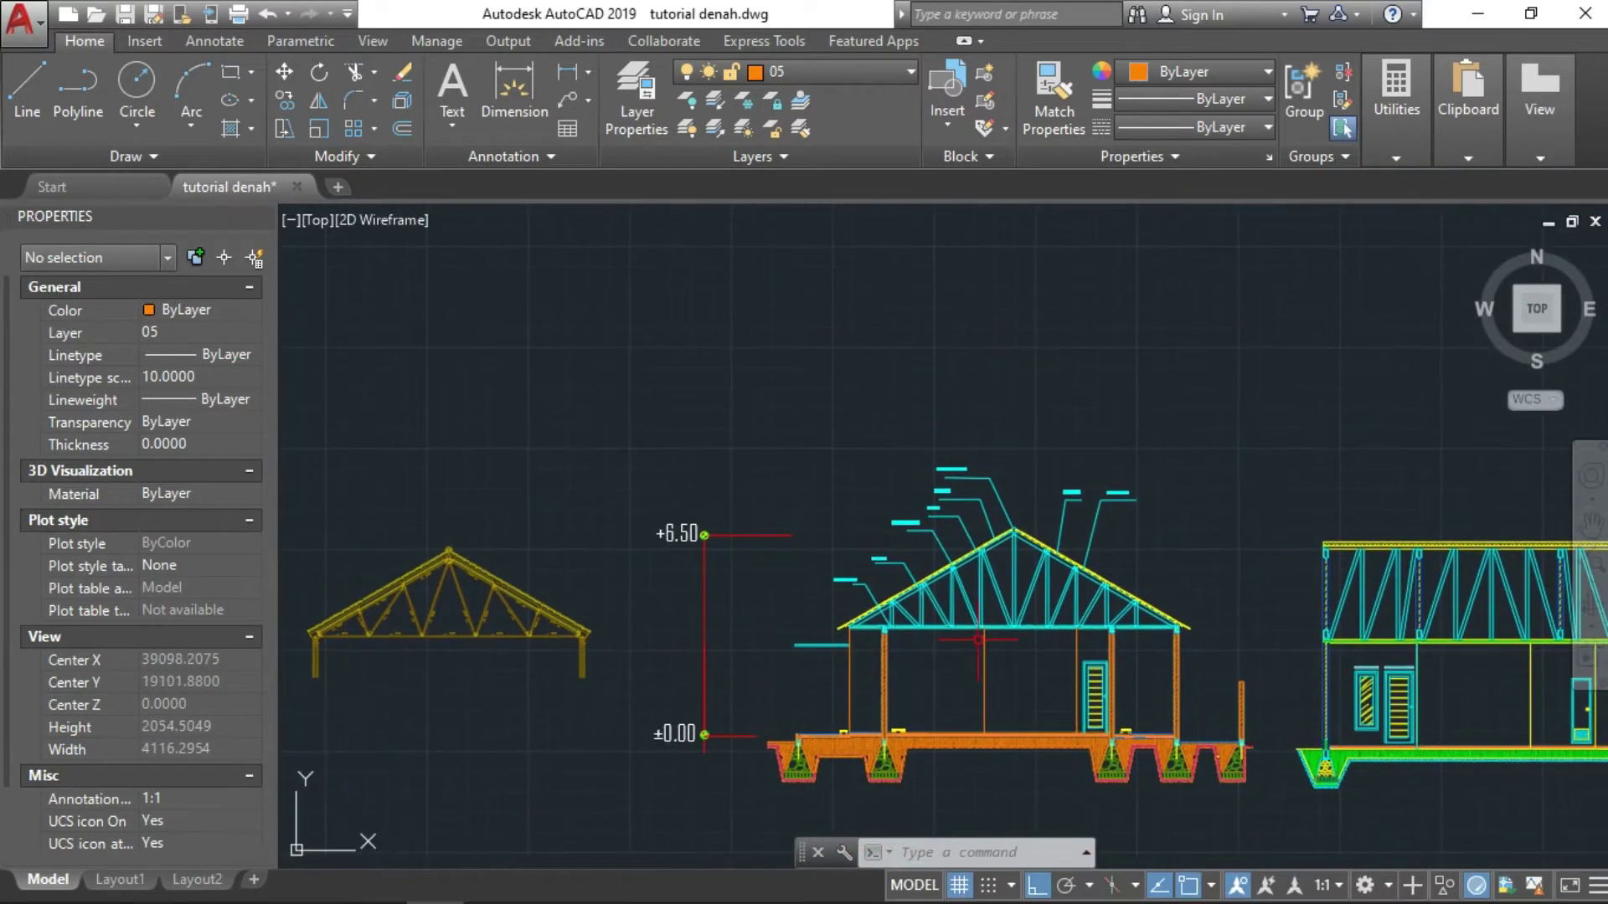
scroll(970, 609, up, 4)
scroll(969, 502, down, 1)
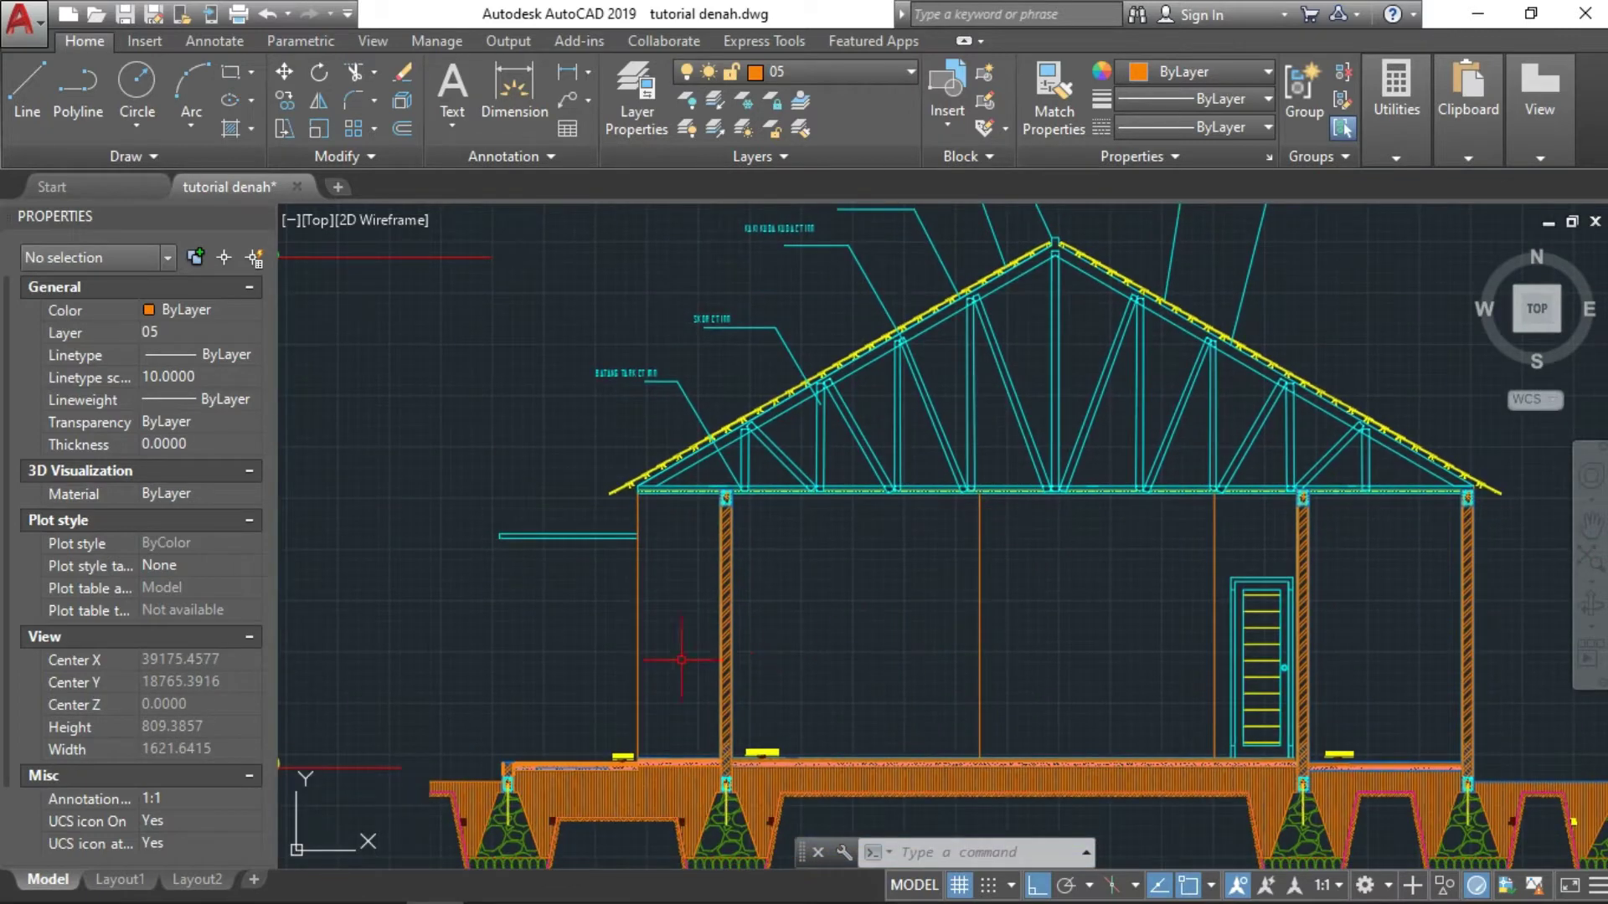
scroll(655, 582, down, 2)
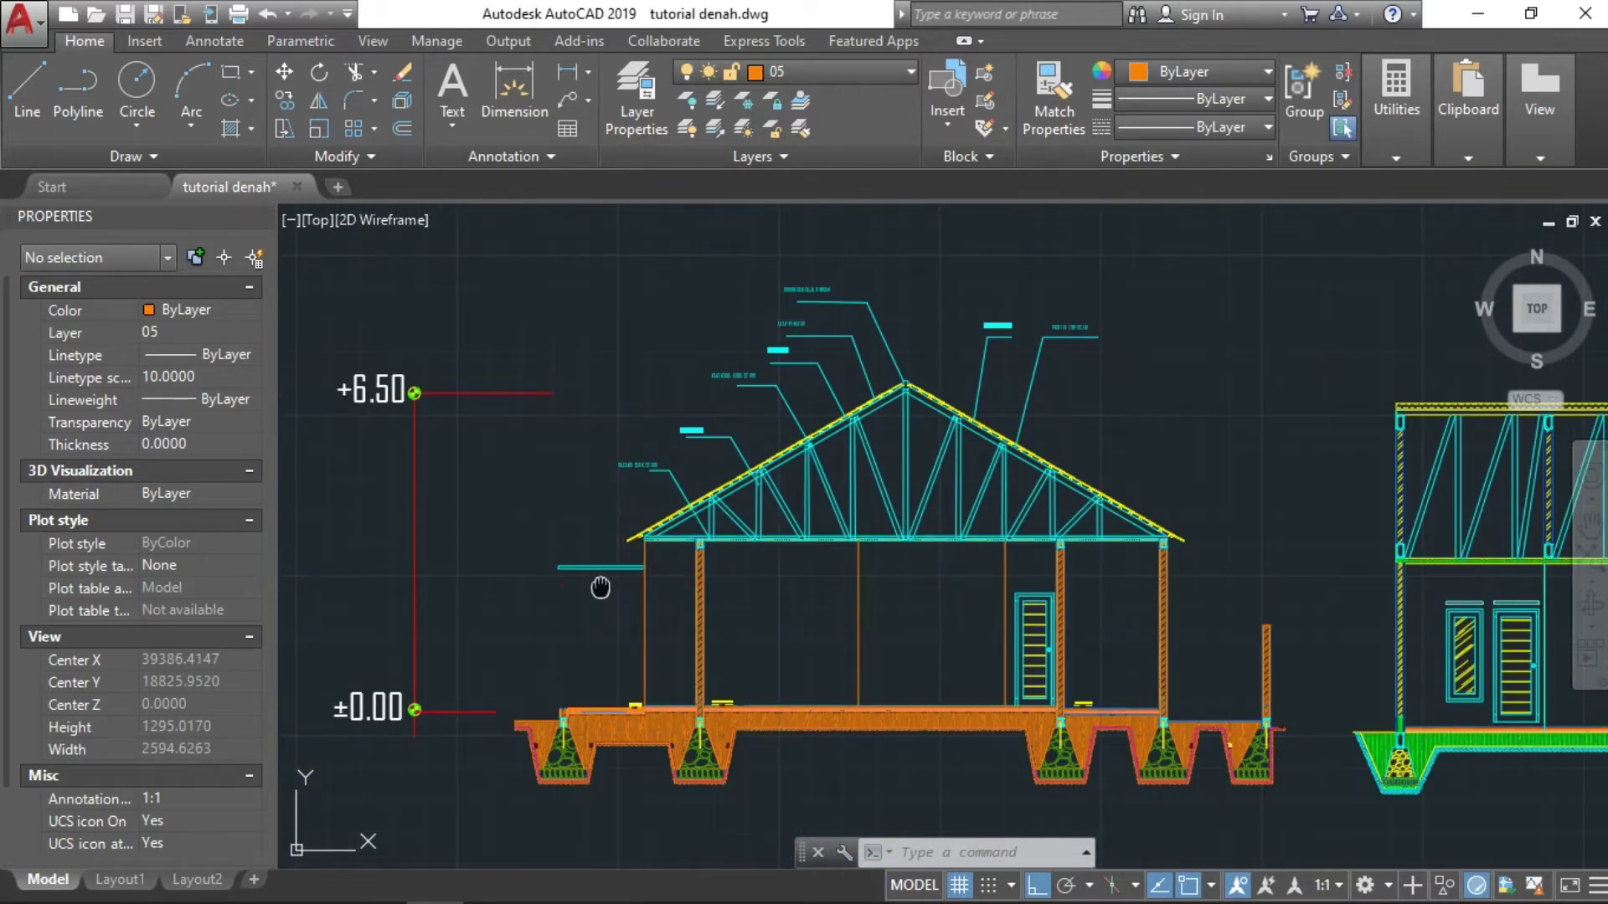
scroll(622, 500, down, 2)
scroll(758, 423, down, 3)
mouse_move(710, 599)
middle_down()
mouse_move(757, 423)
mouse_move(762, 503)
middle_up()
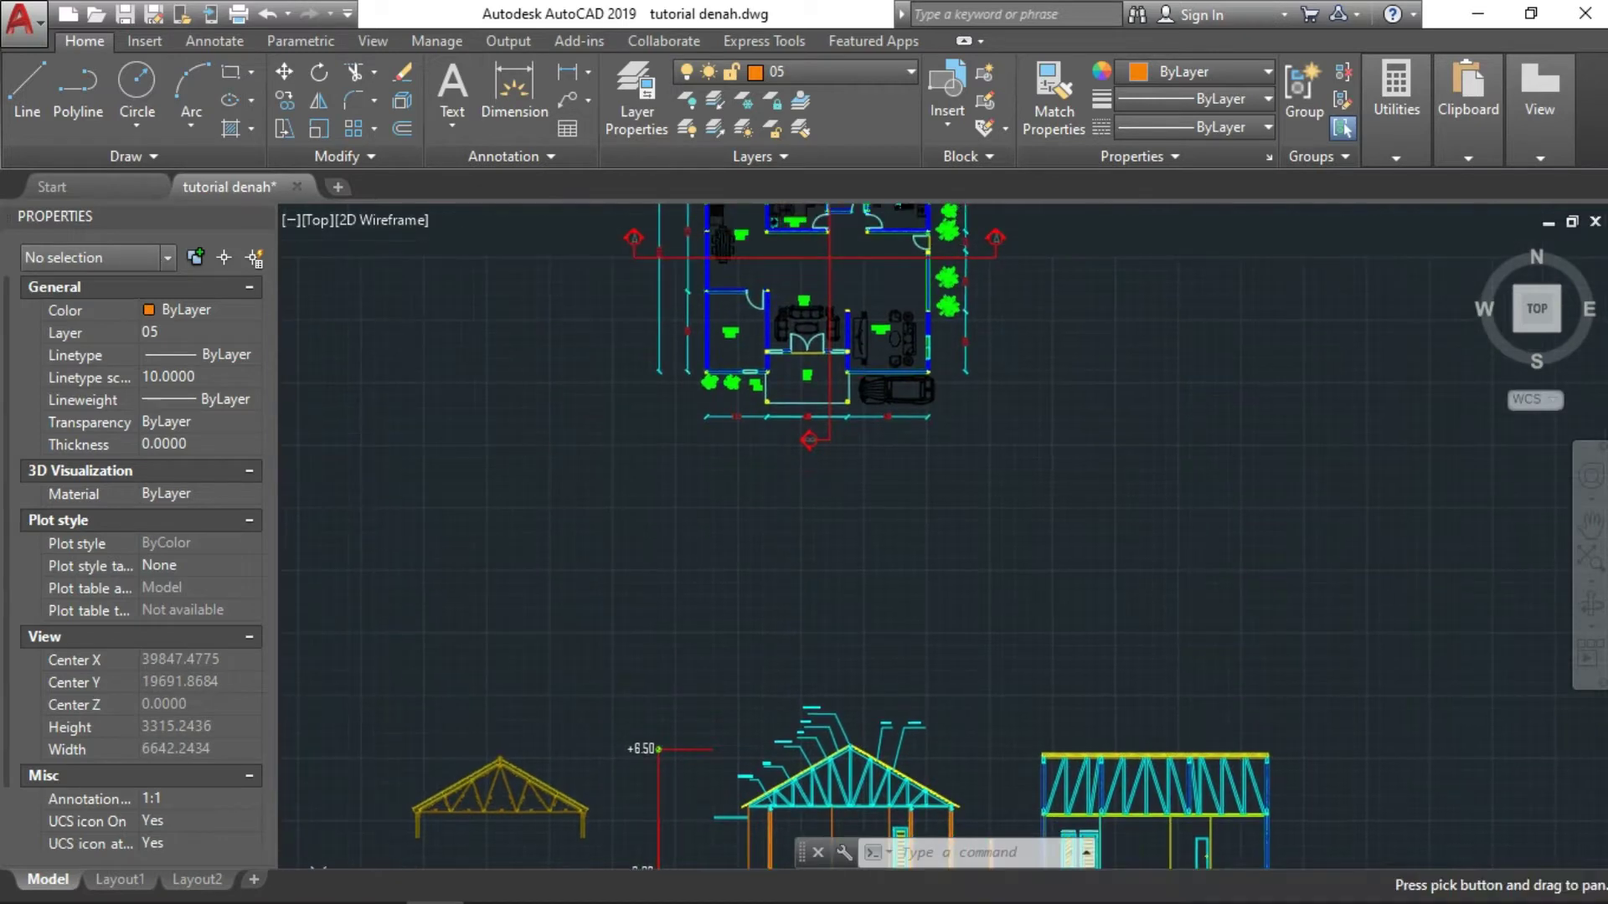
scroll(779, 503, up, 3)
scroll(851, 406, up, 2)
scroll(863, 486, up, 1)
scroll(863, 486, up, 5)
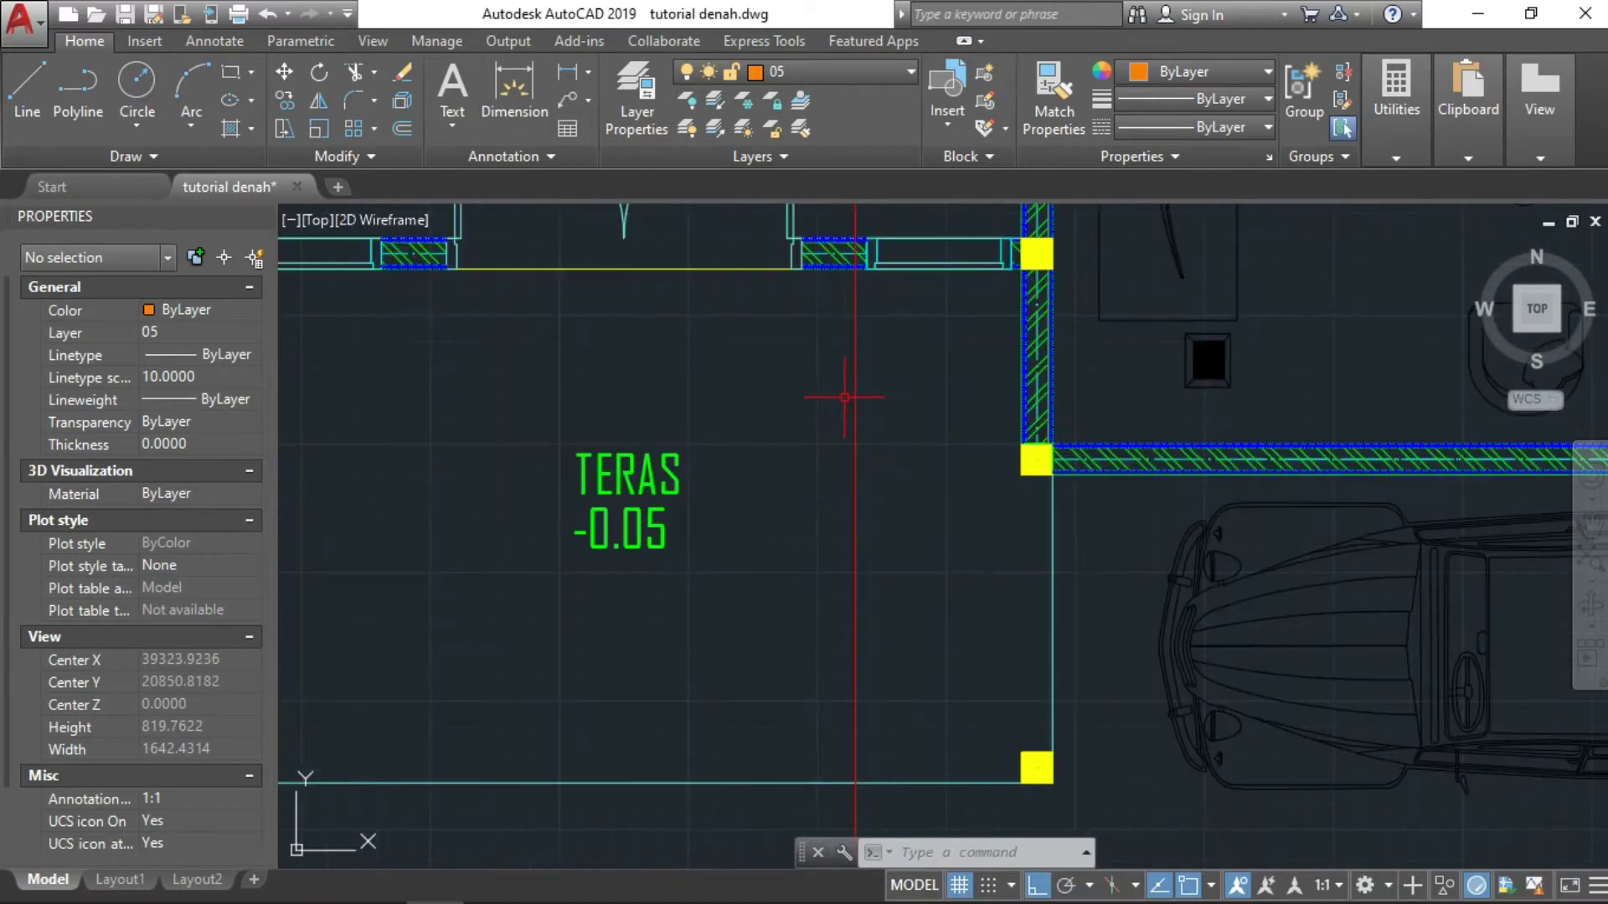
scroll(862, 553, down, 2)
middle_drag(915, 564, 900, 498)
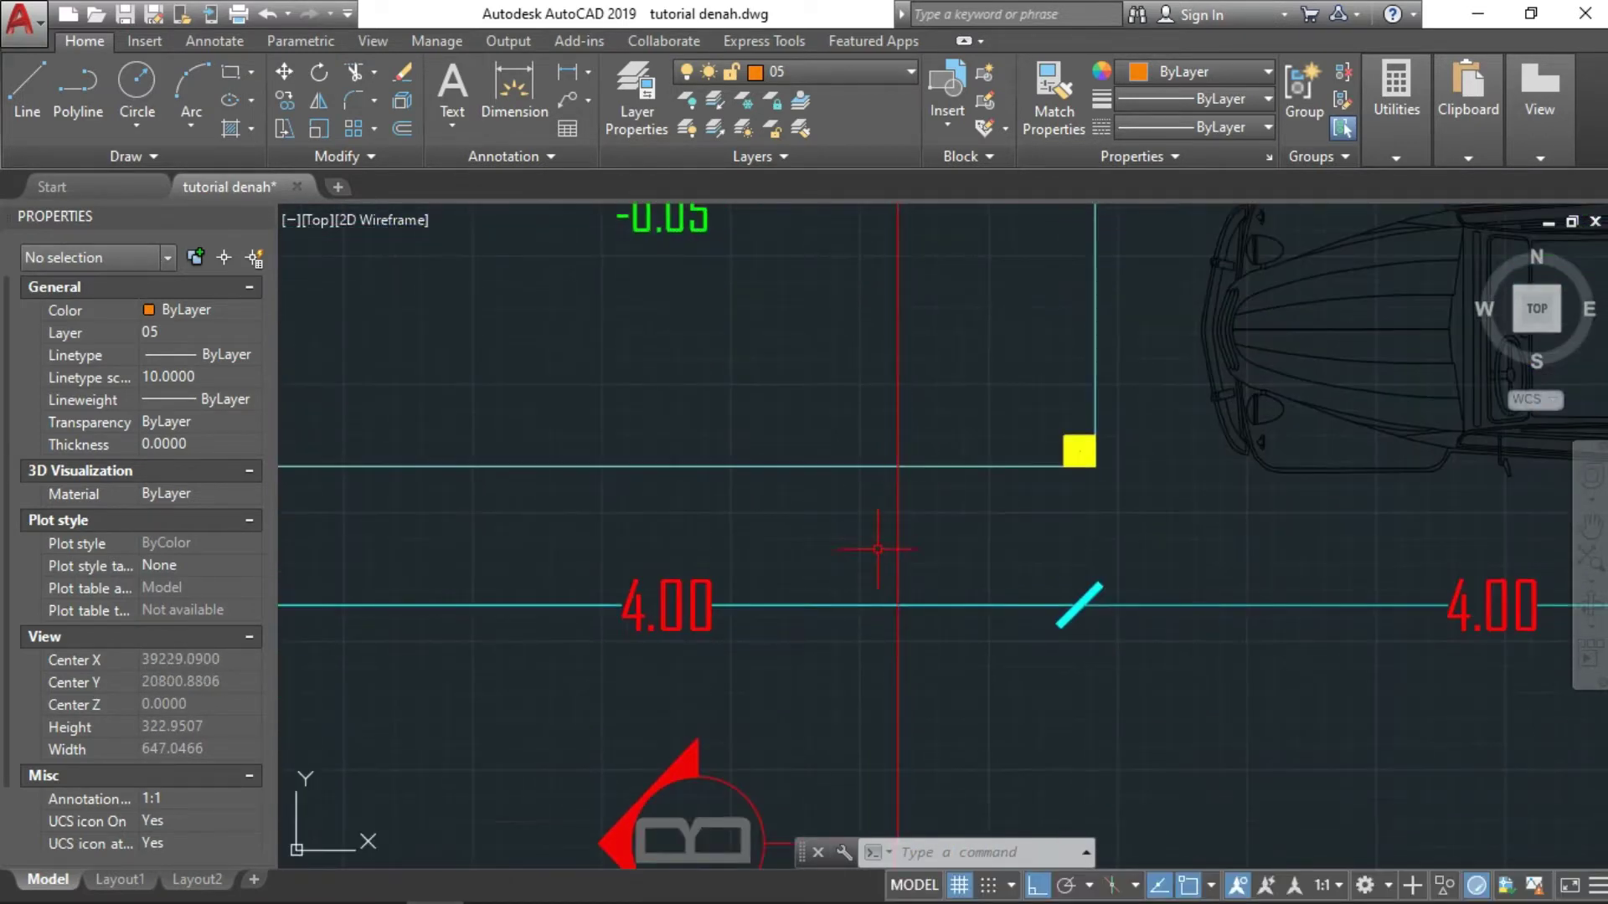
scroll(871, 545, down, 2)
scroll(868, 710, down, 4)
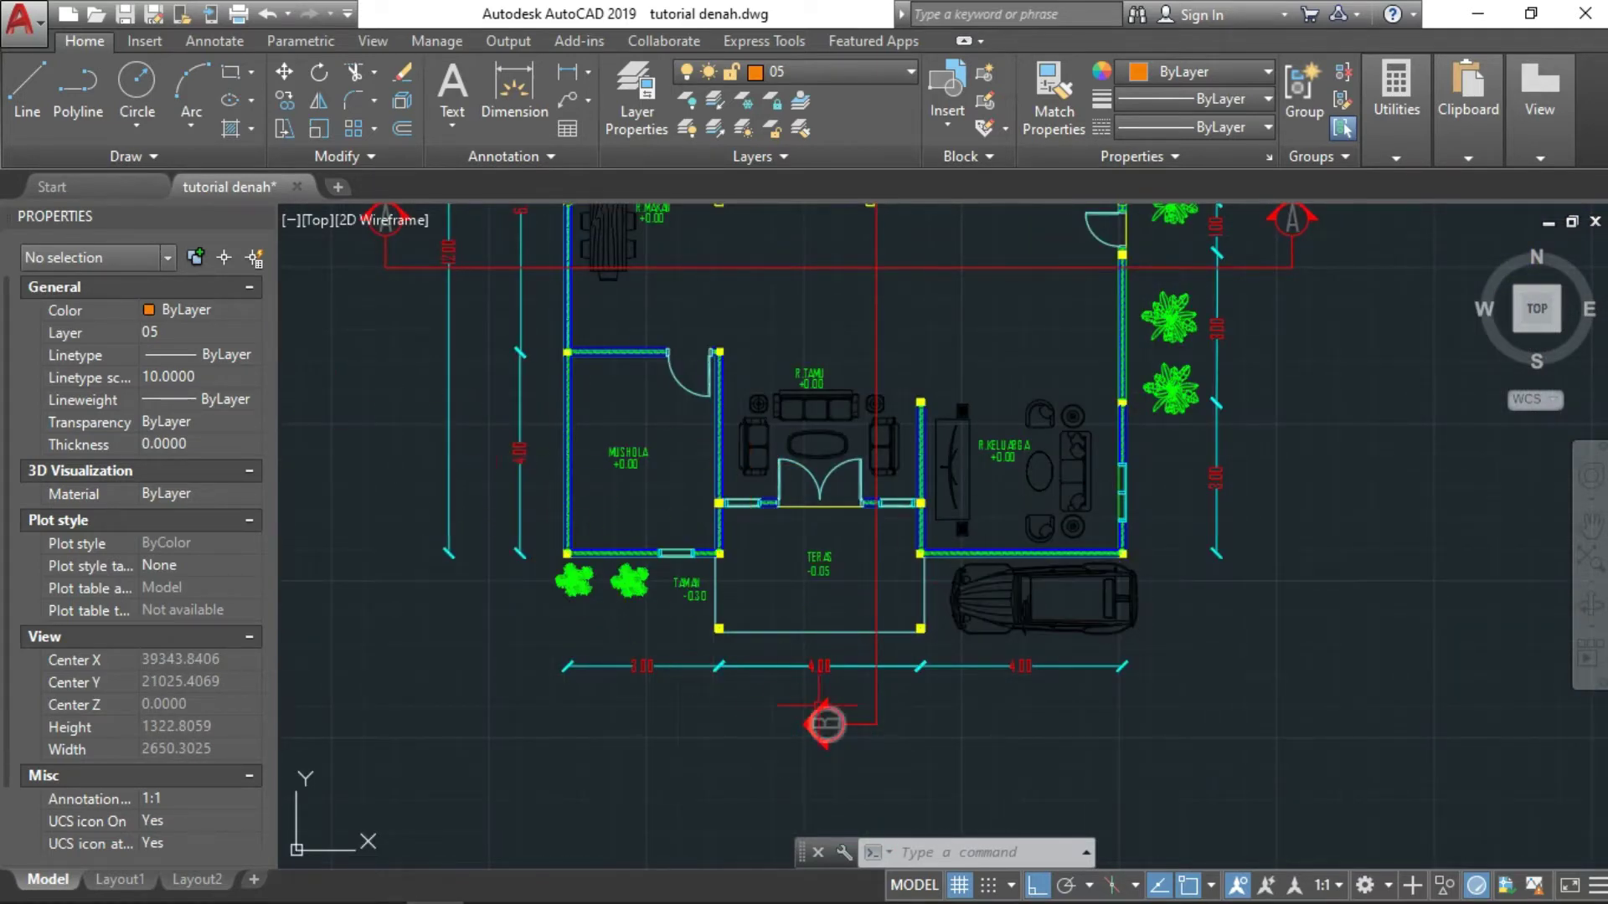
middle_drag(838, 575, 795, 841)
middle_drag(808, 436, 775, 649)
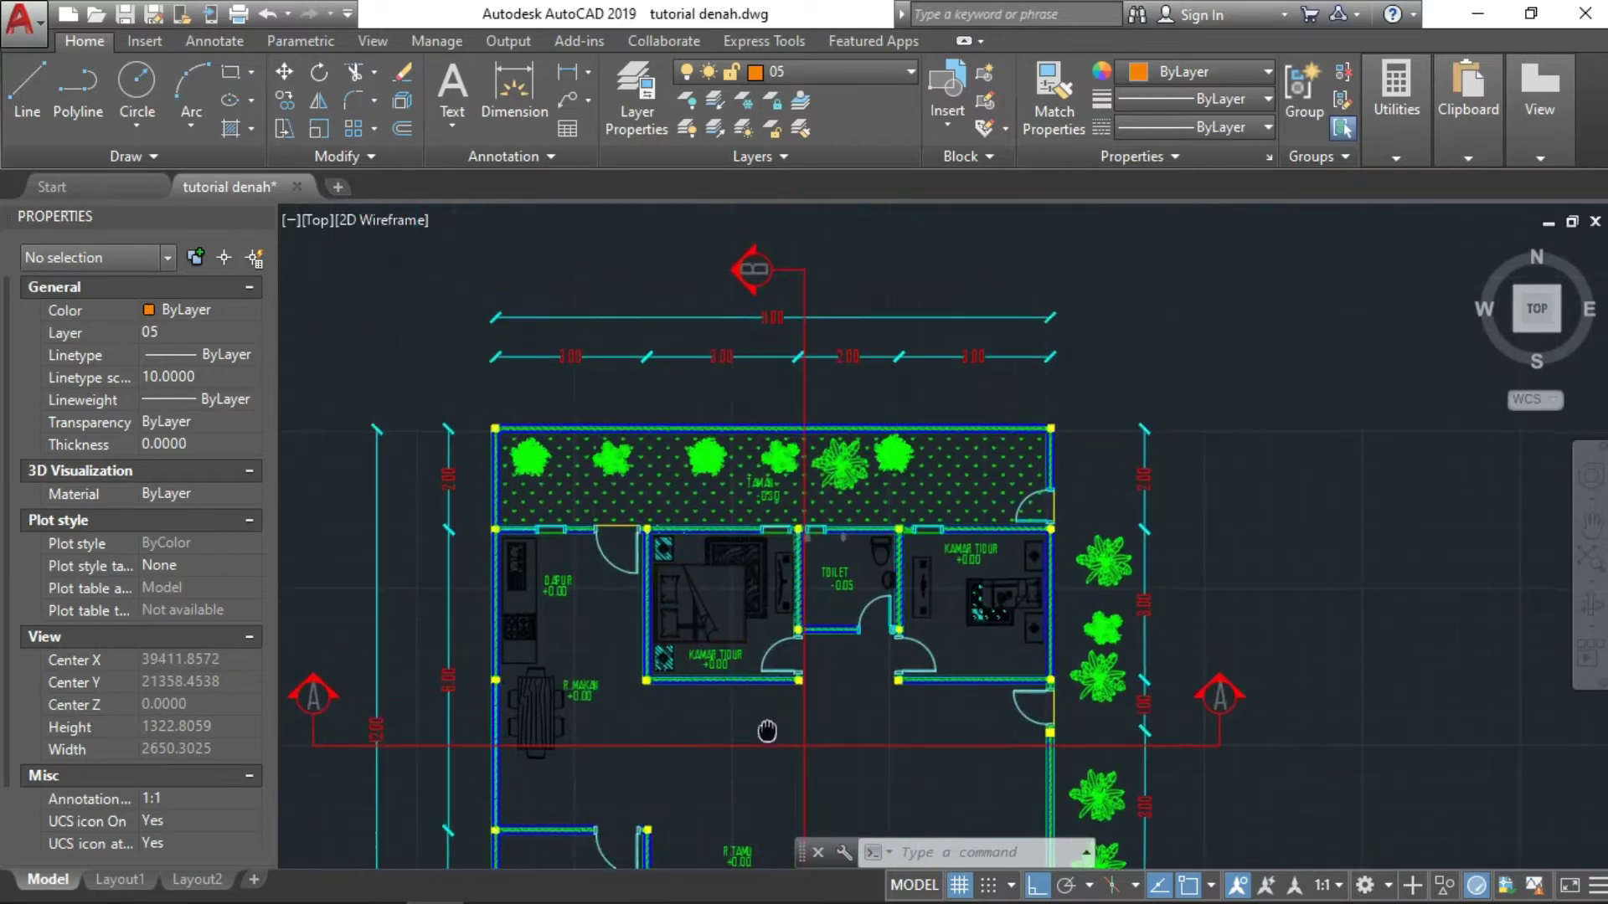
scroll(800, 501, down, 2)
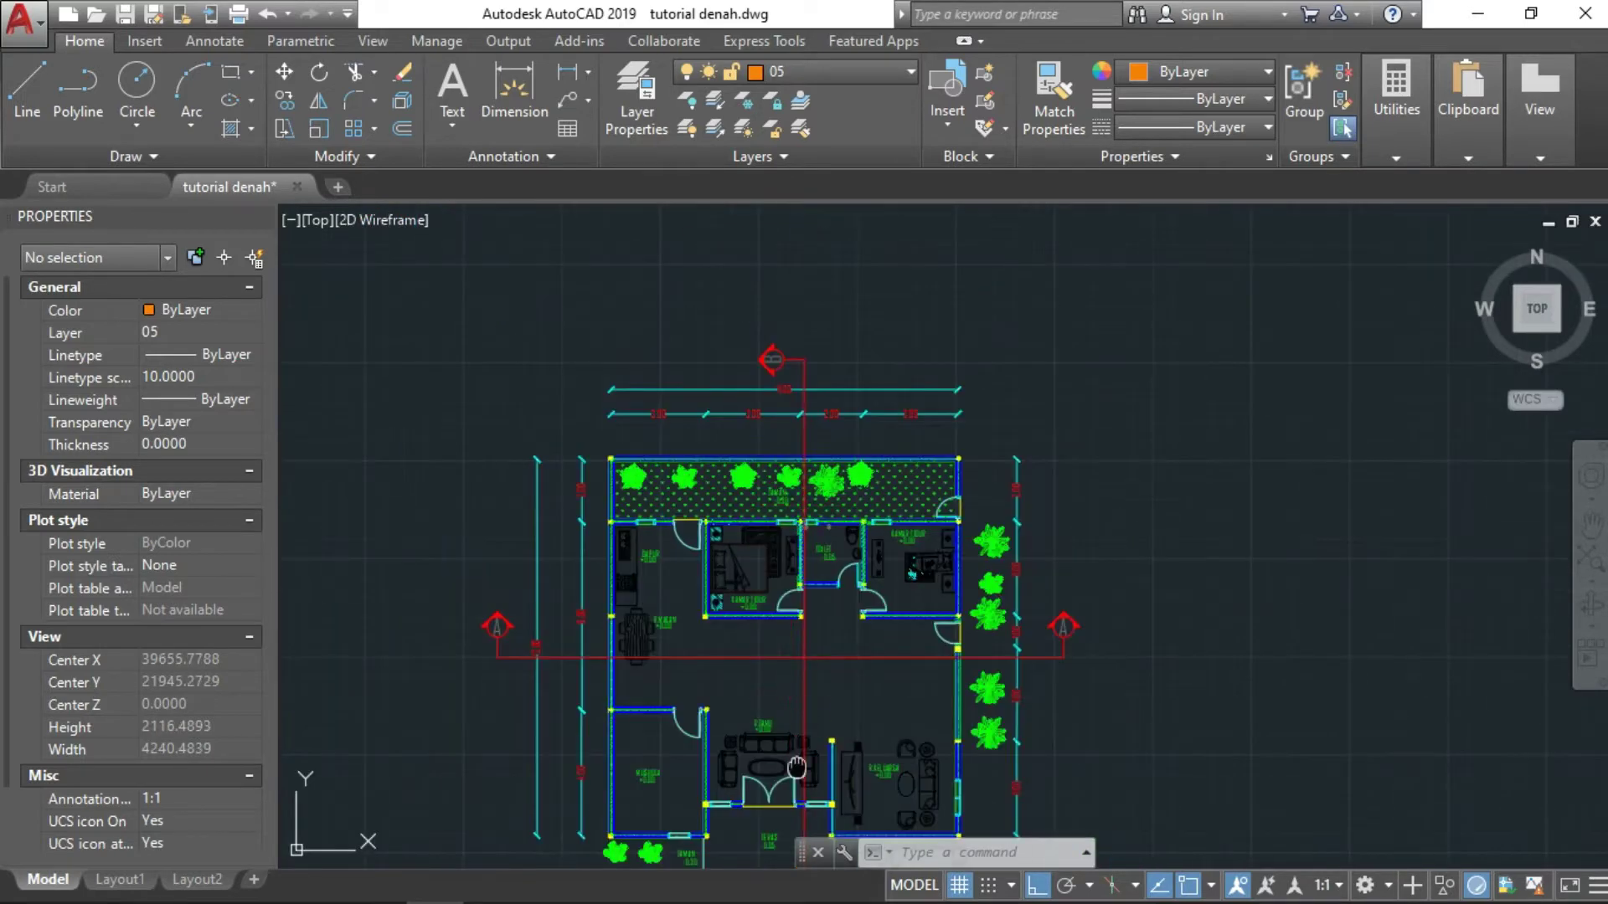
middle_drag(808, 725, 803, 540)
scroll(789, 684, up, 2)
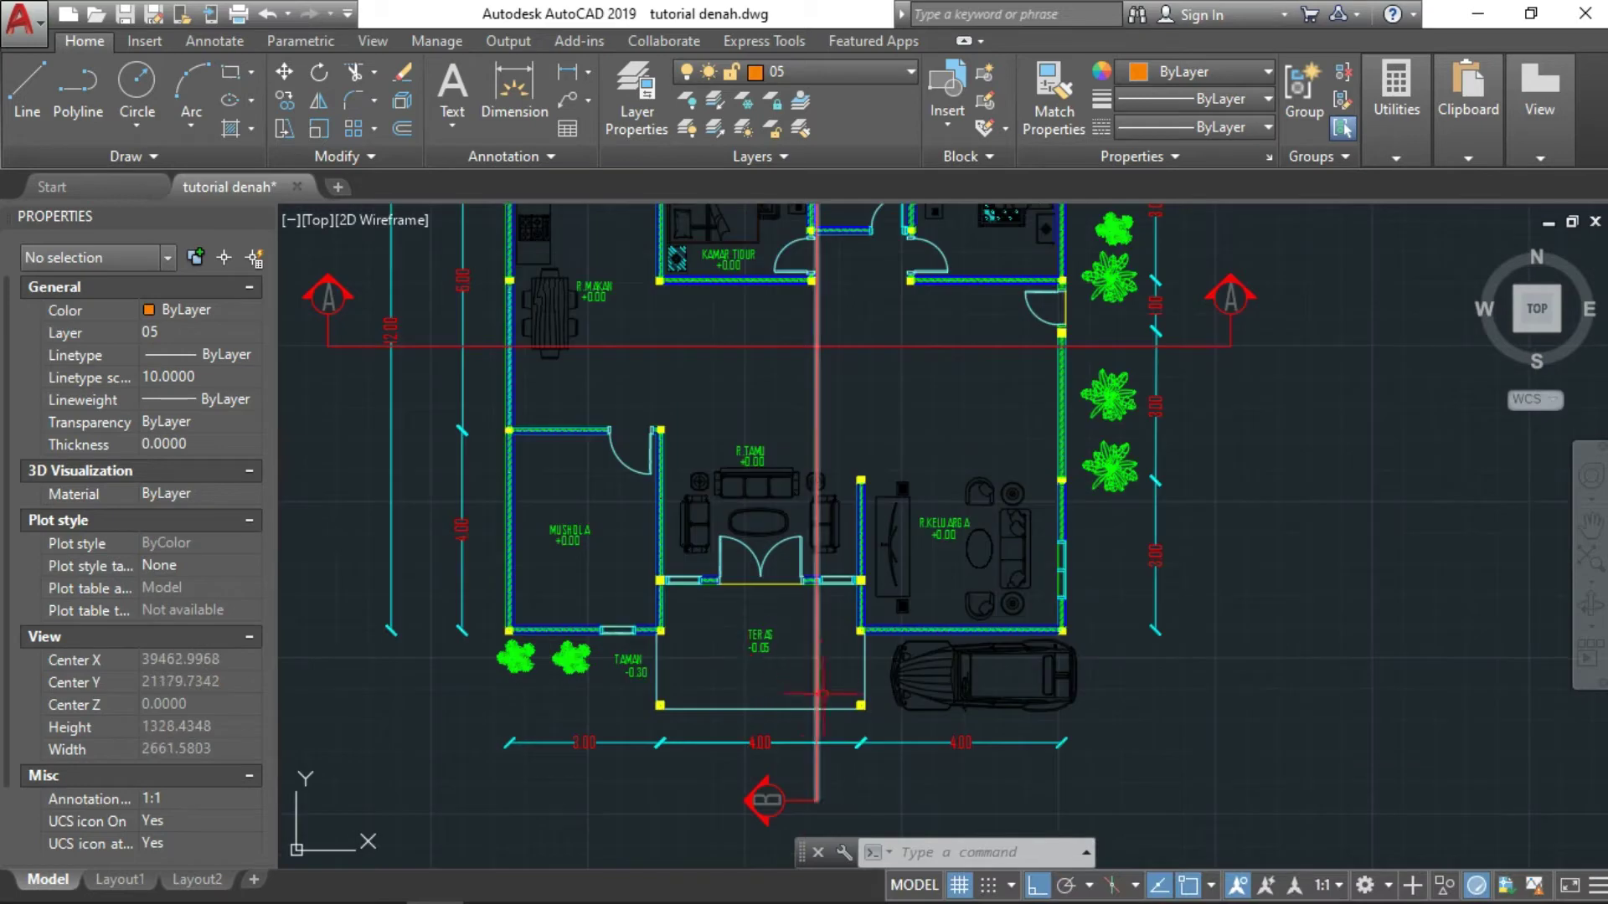
scroll(800, 690, up, 2)
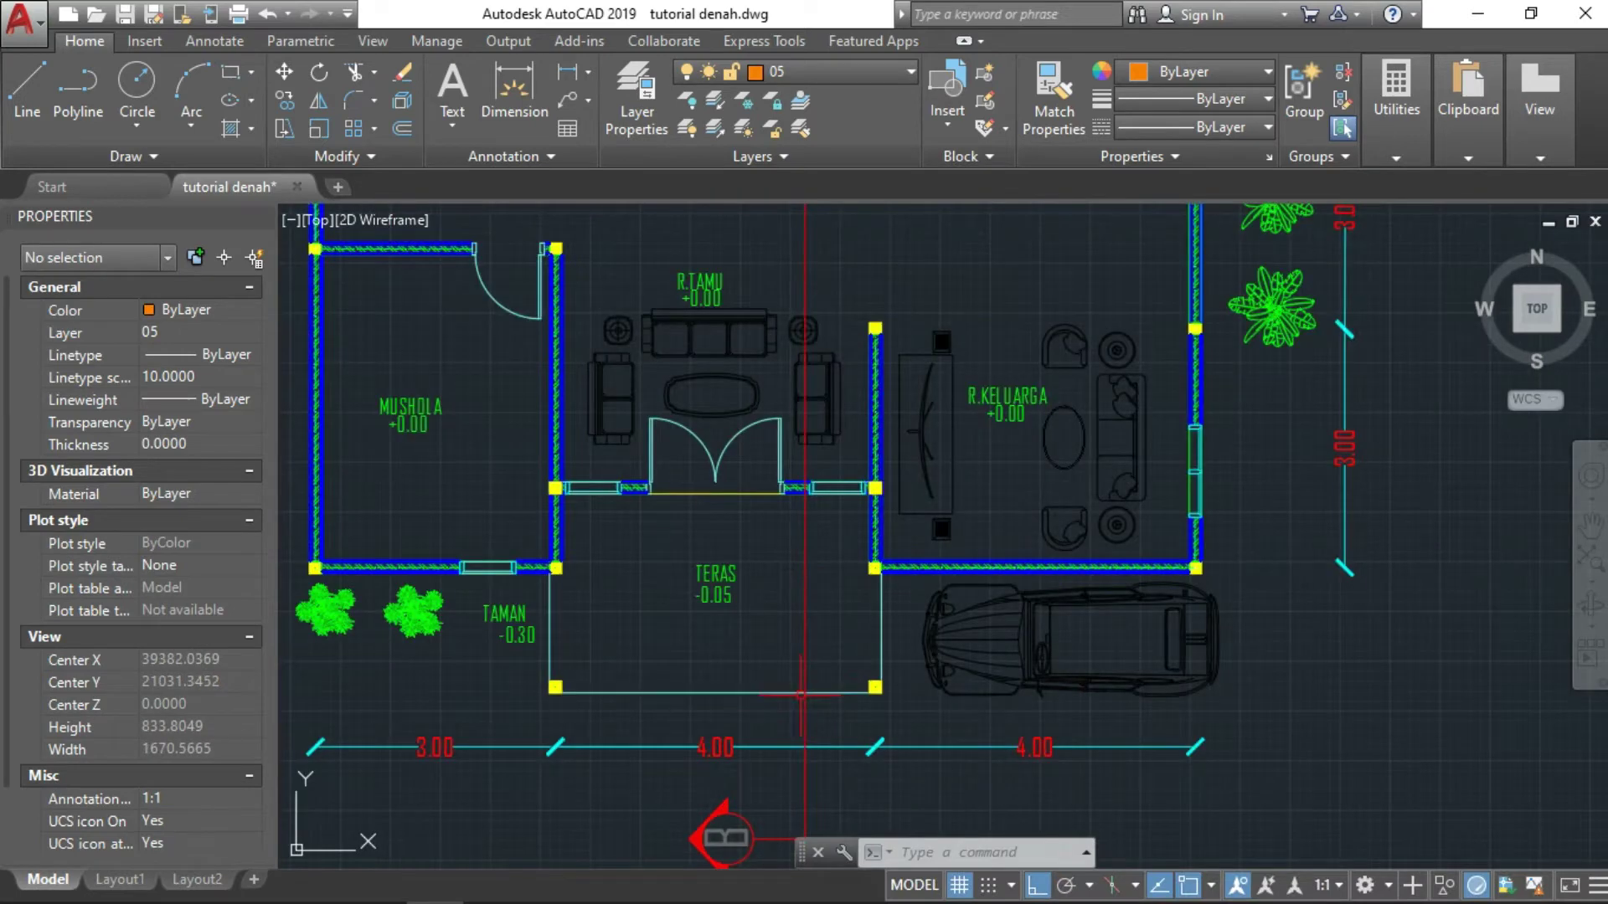
scroll(797, 692, up, 2)
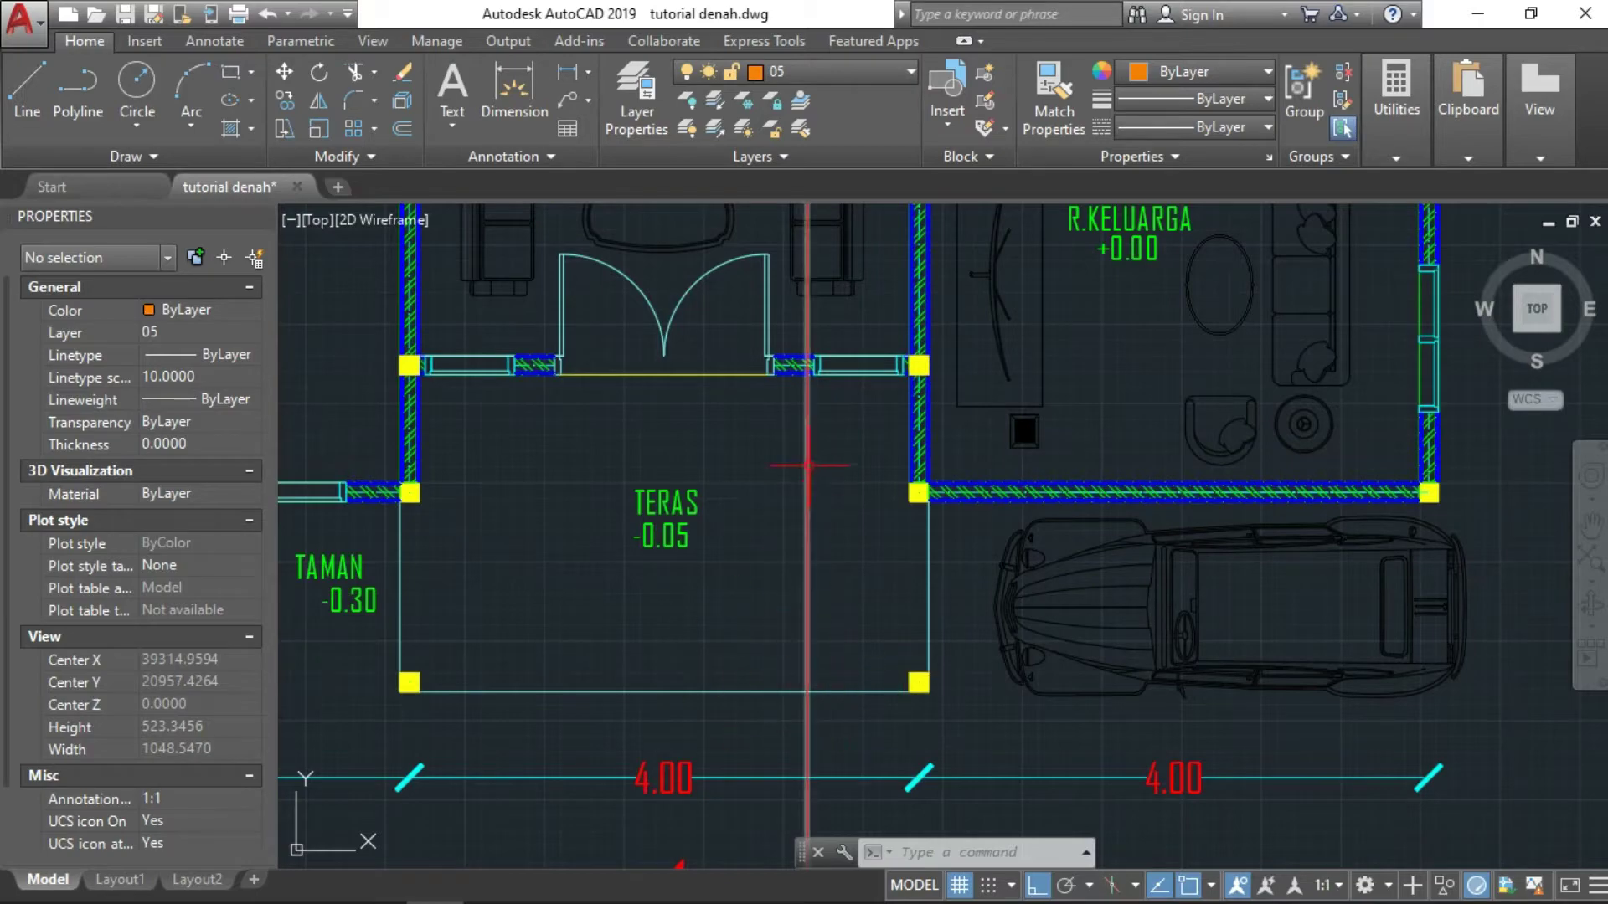
scroll(801, 343, up, 4)
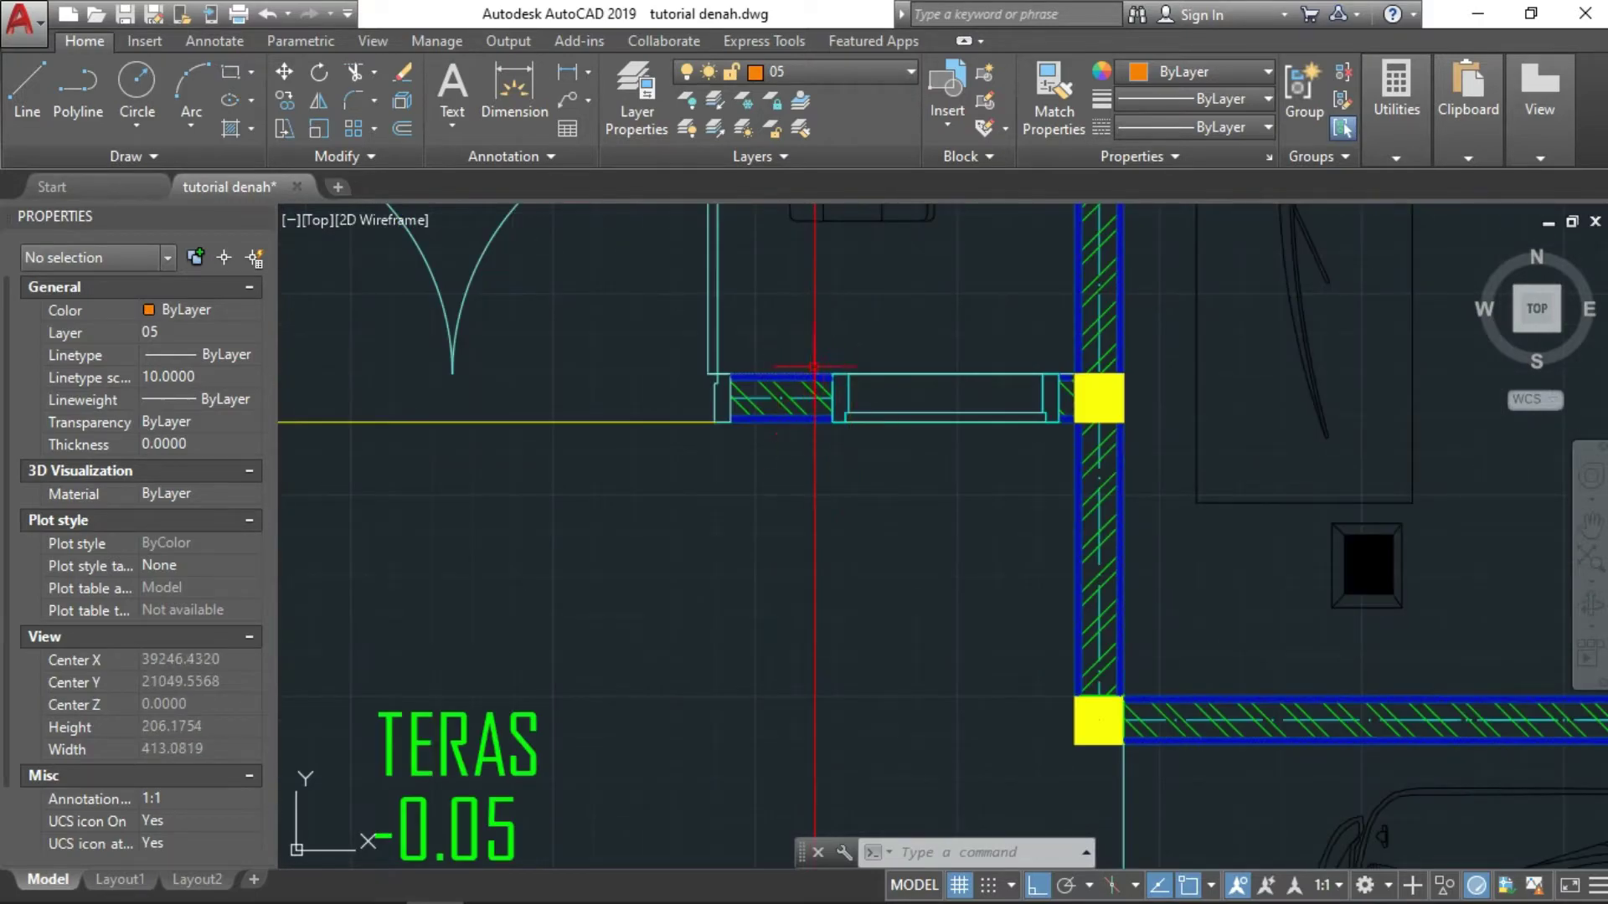
scroll(789, 466, down, 6)
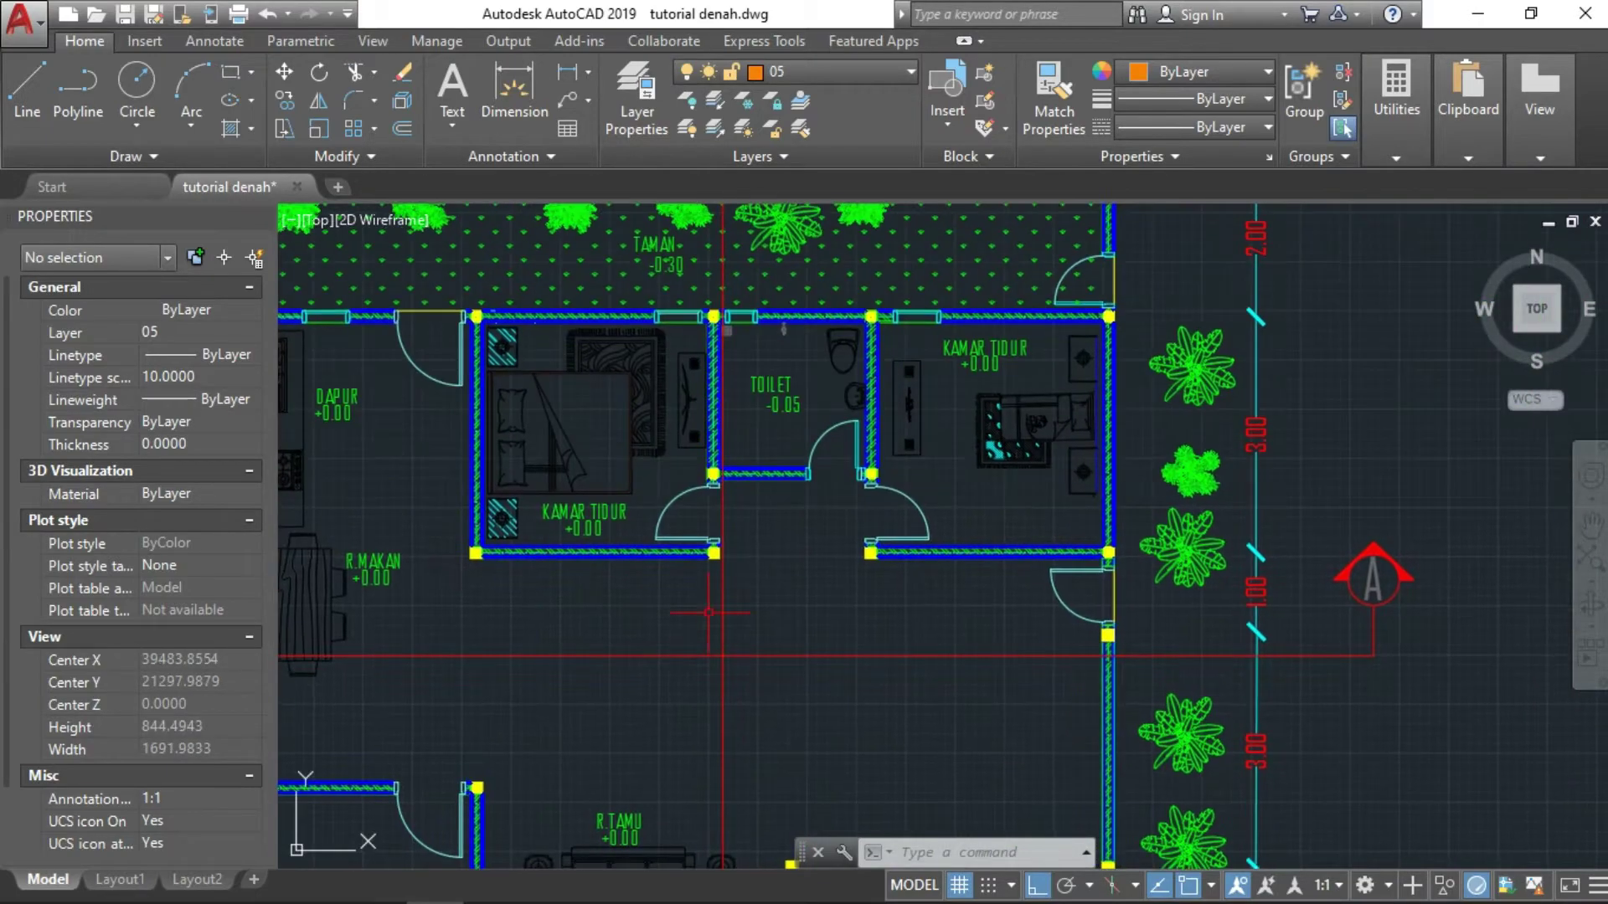
scroll(708, 612, up, 4)
scroll(686, 600, up, 2)
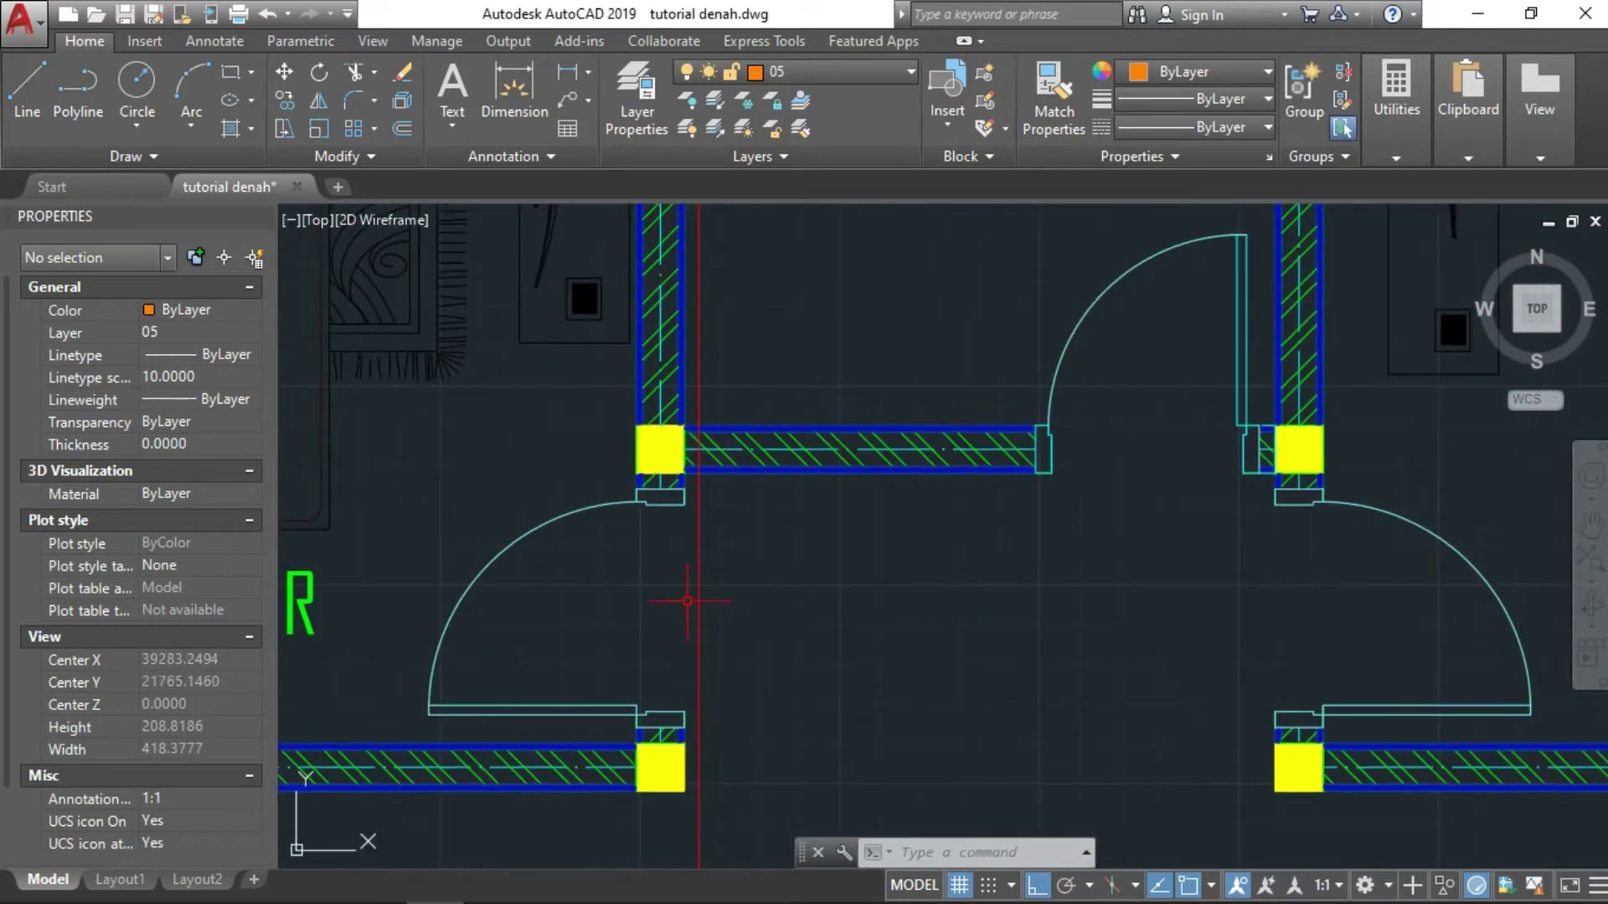
middle_drag(683, 409, 683, 704)
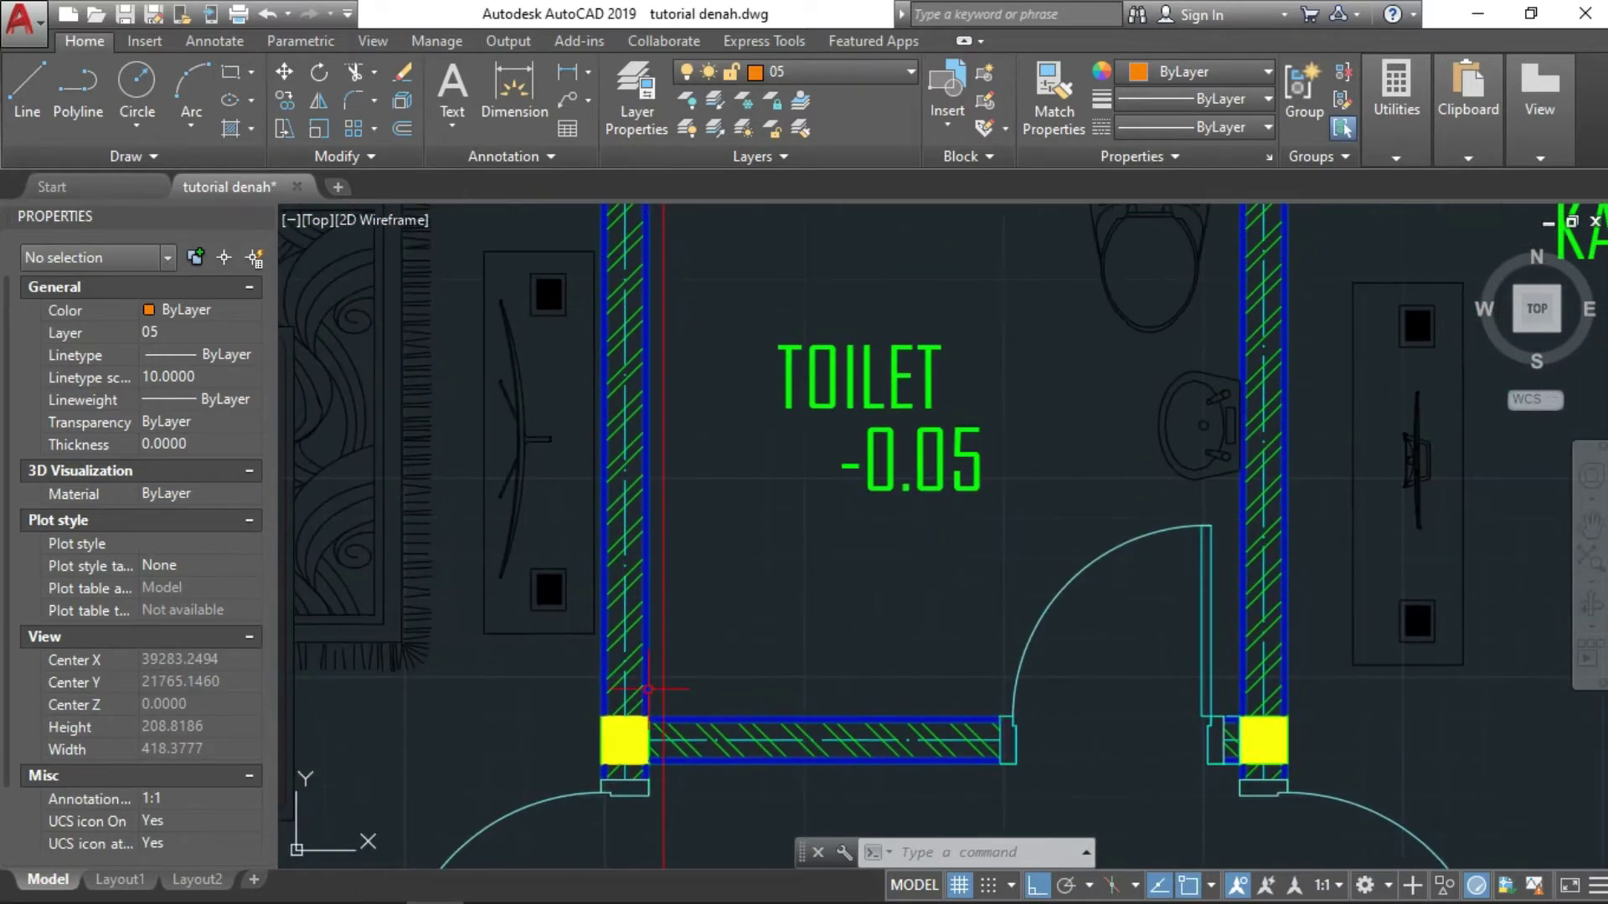
middle_drag(670, 377, 666, 712)
scroll(662, 404, up, 2)
scroll(662, 405, down, 4)
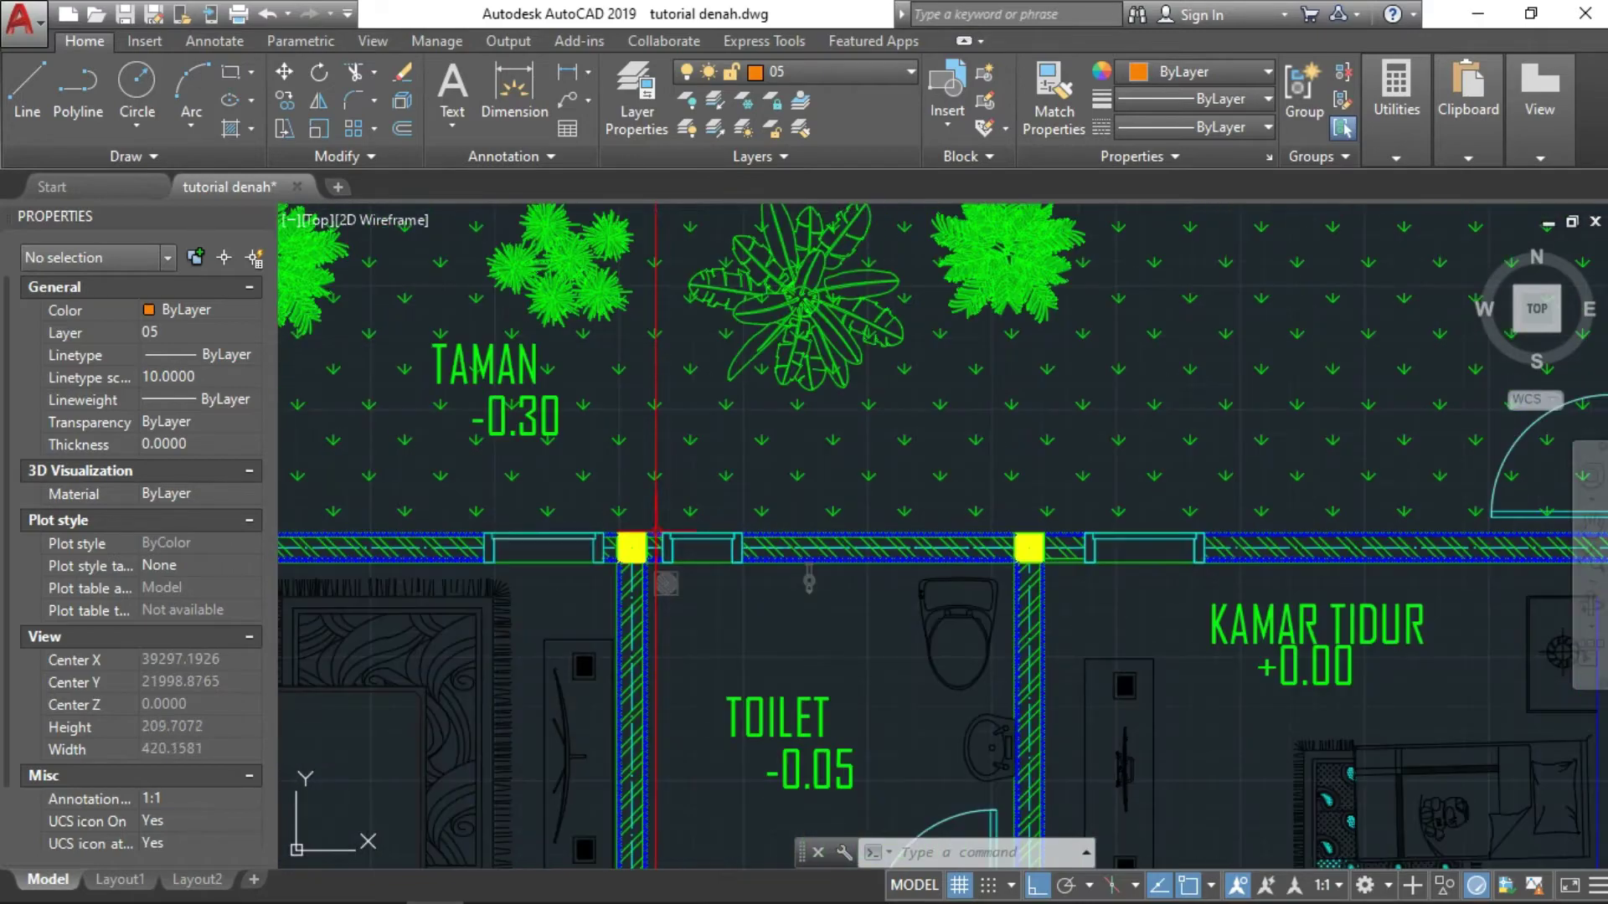
scroll(666, 427, down, 4)
scroll(672, 477, down, 4)
scroll(679, 514, down, 3)
scroll(664, 619, up, 4)
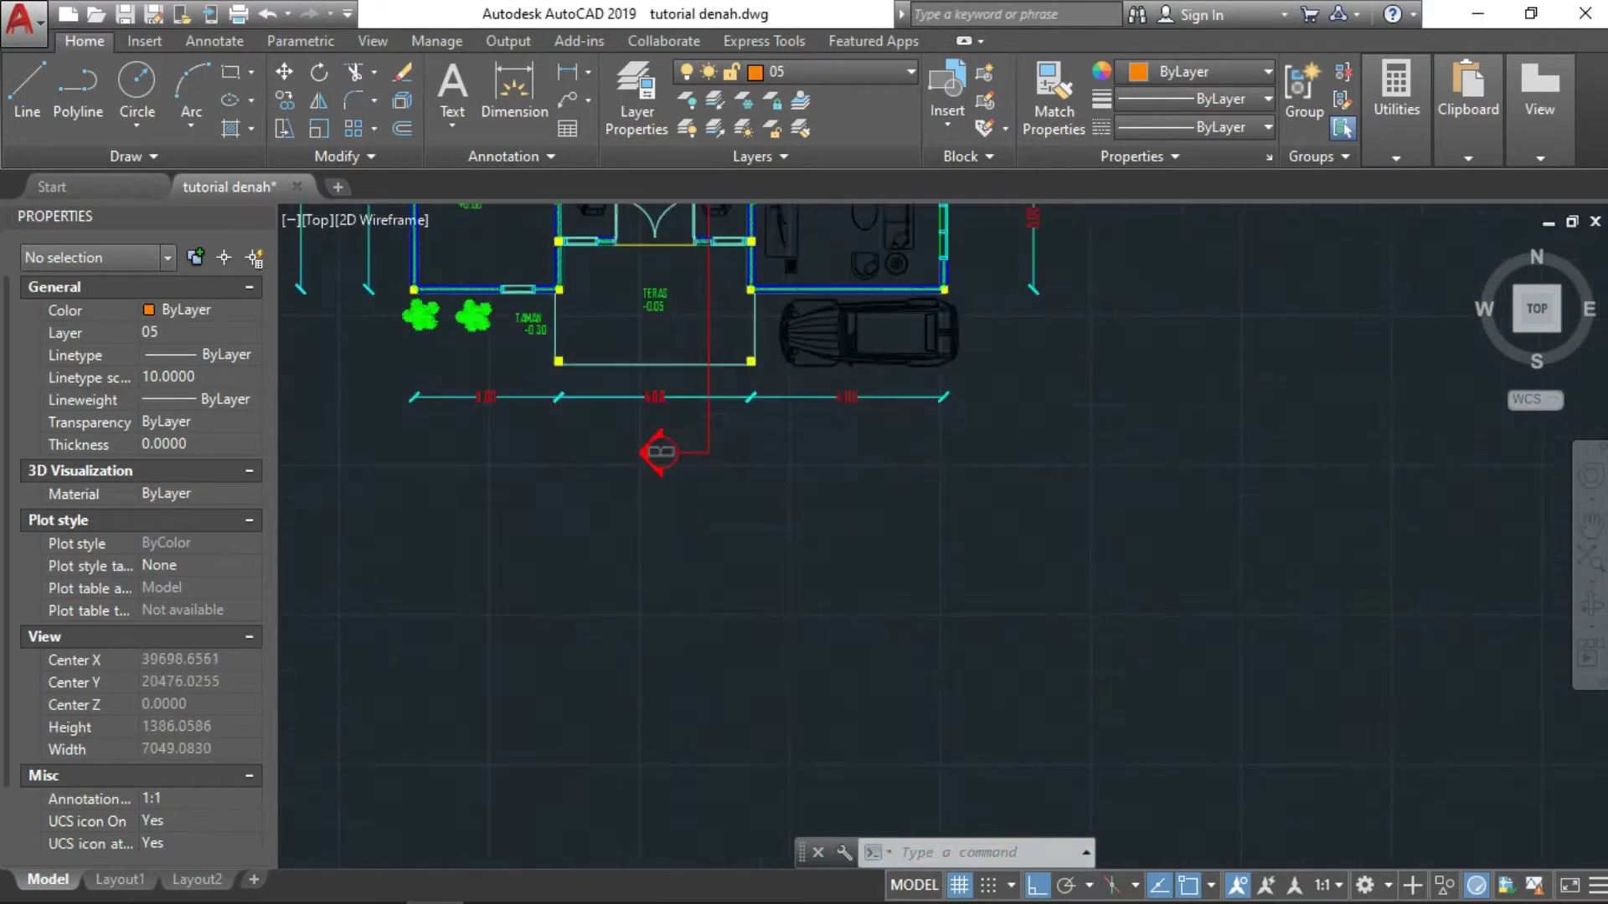
scroll(657, 599, up, 2)
middle_drag(733, 410, 713, 591)
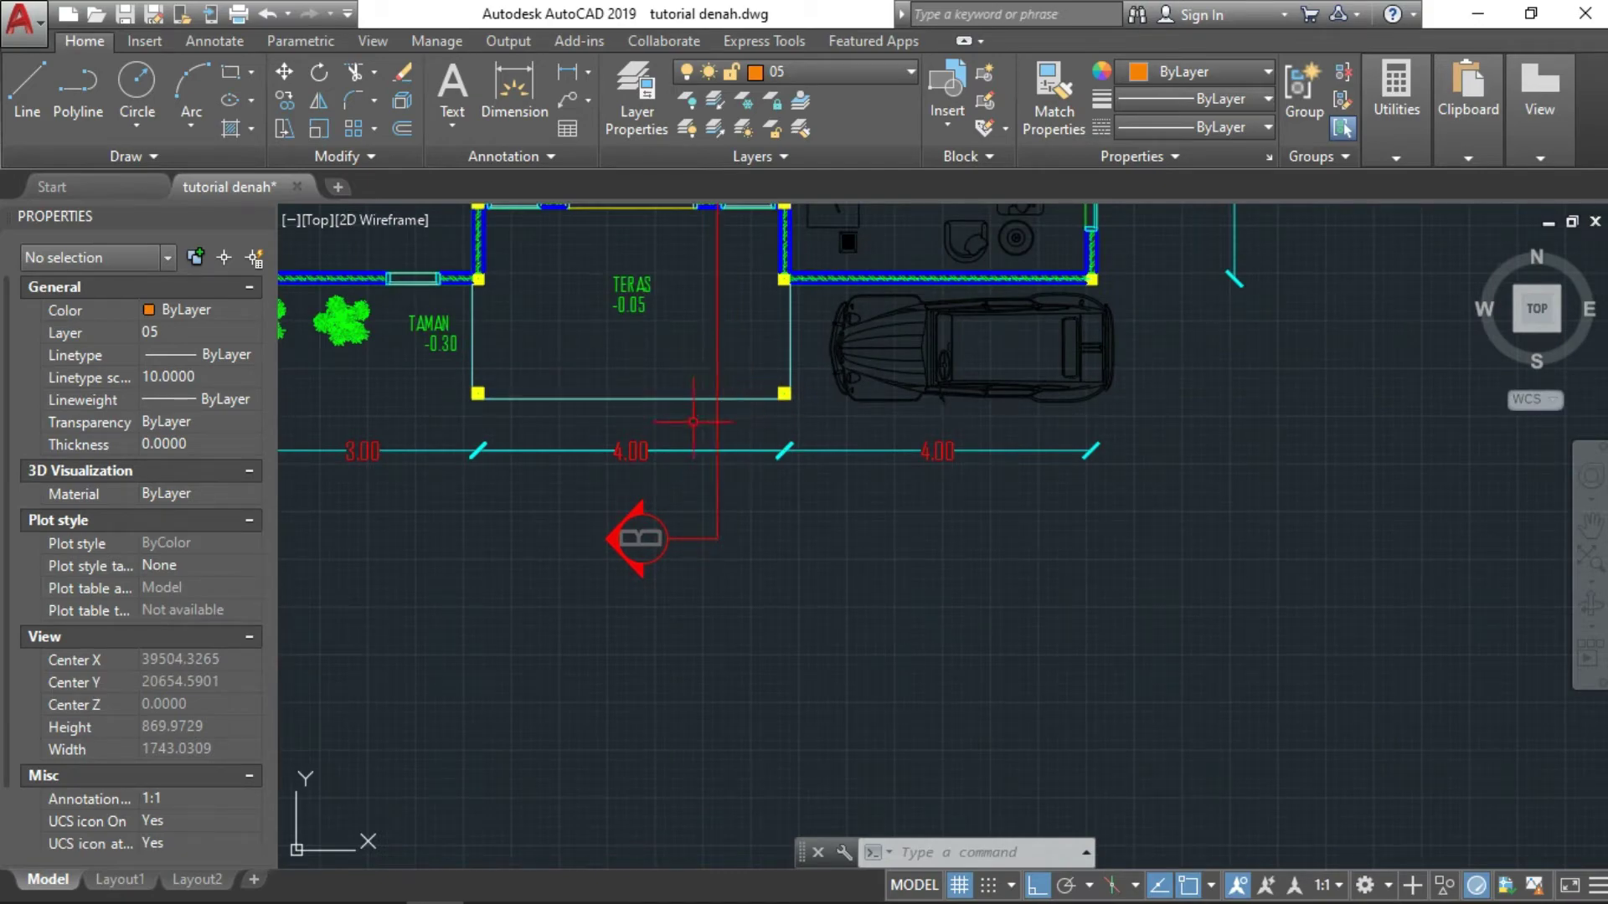
Step: Zoom into the cross-section and centre the Teras - 0.05 floor slab above the footings
scroll(693, 421, down, 5)
scroll(675, 670, down, 3)
scroll(633, 646, down, 2)
scroll(631, 641, up, 7)
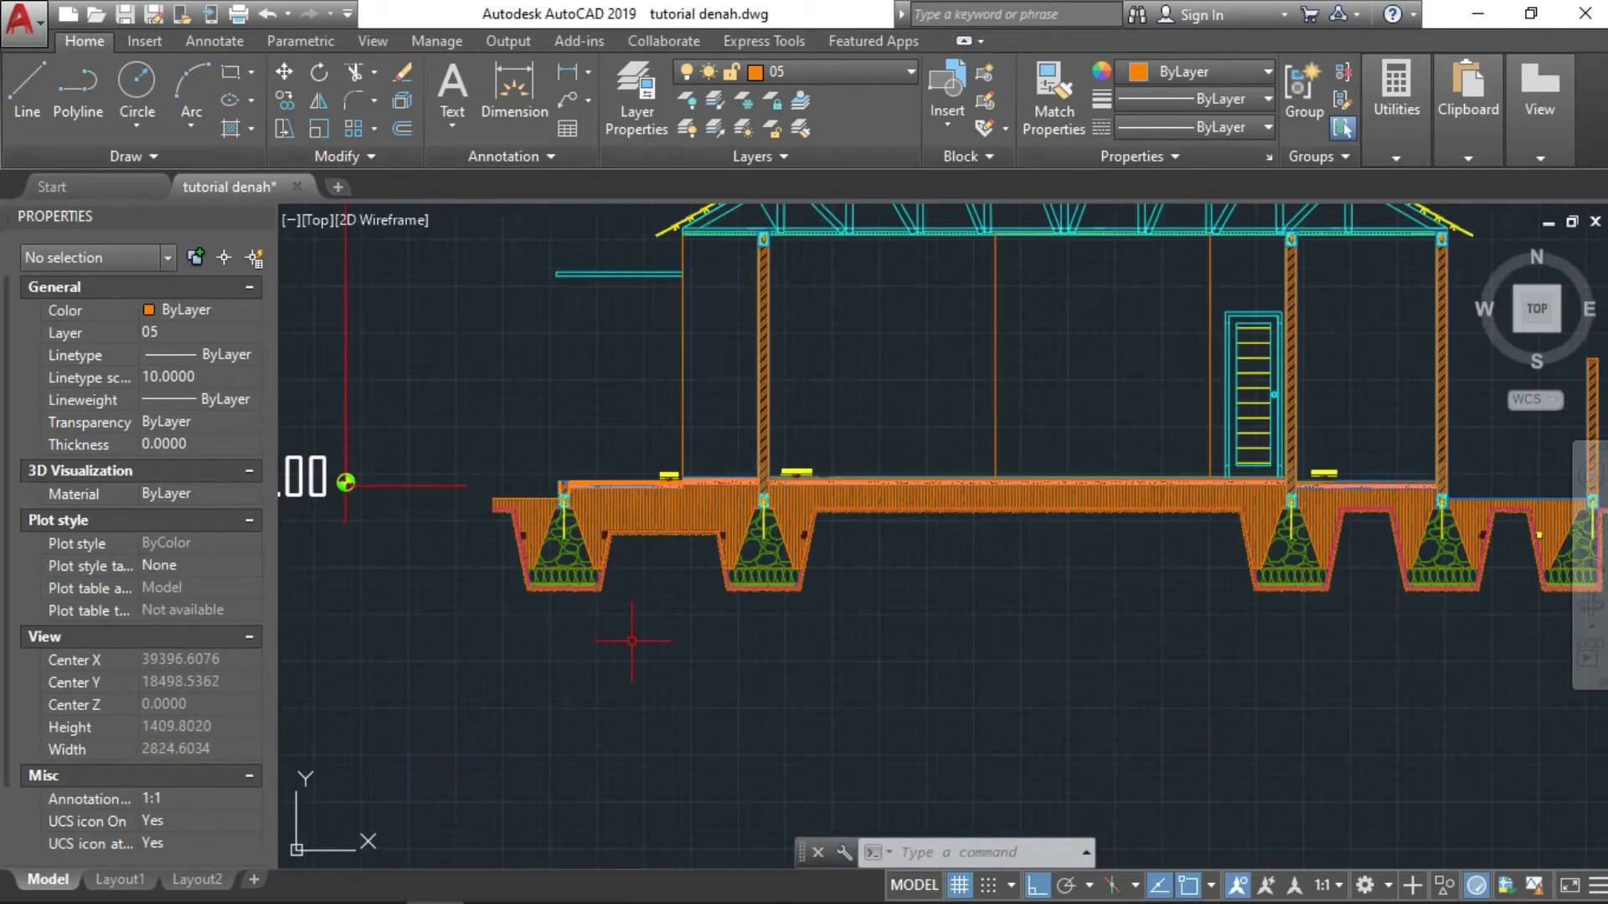
scroll(559, 442, up, 4)
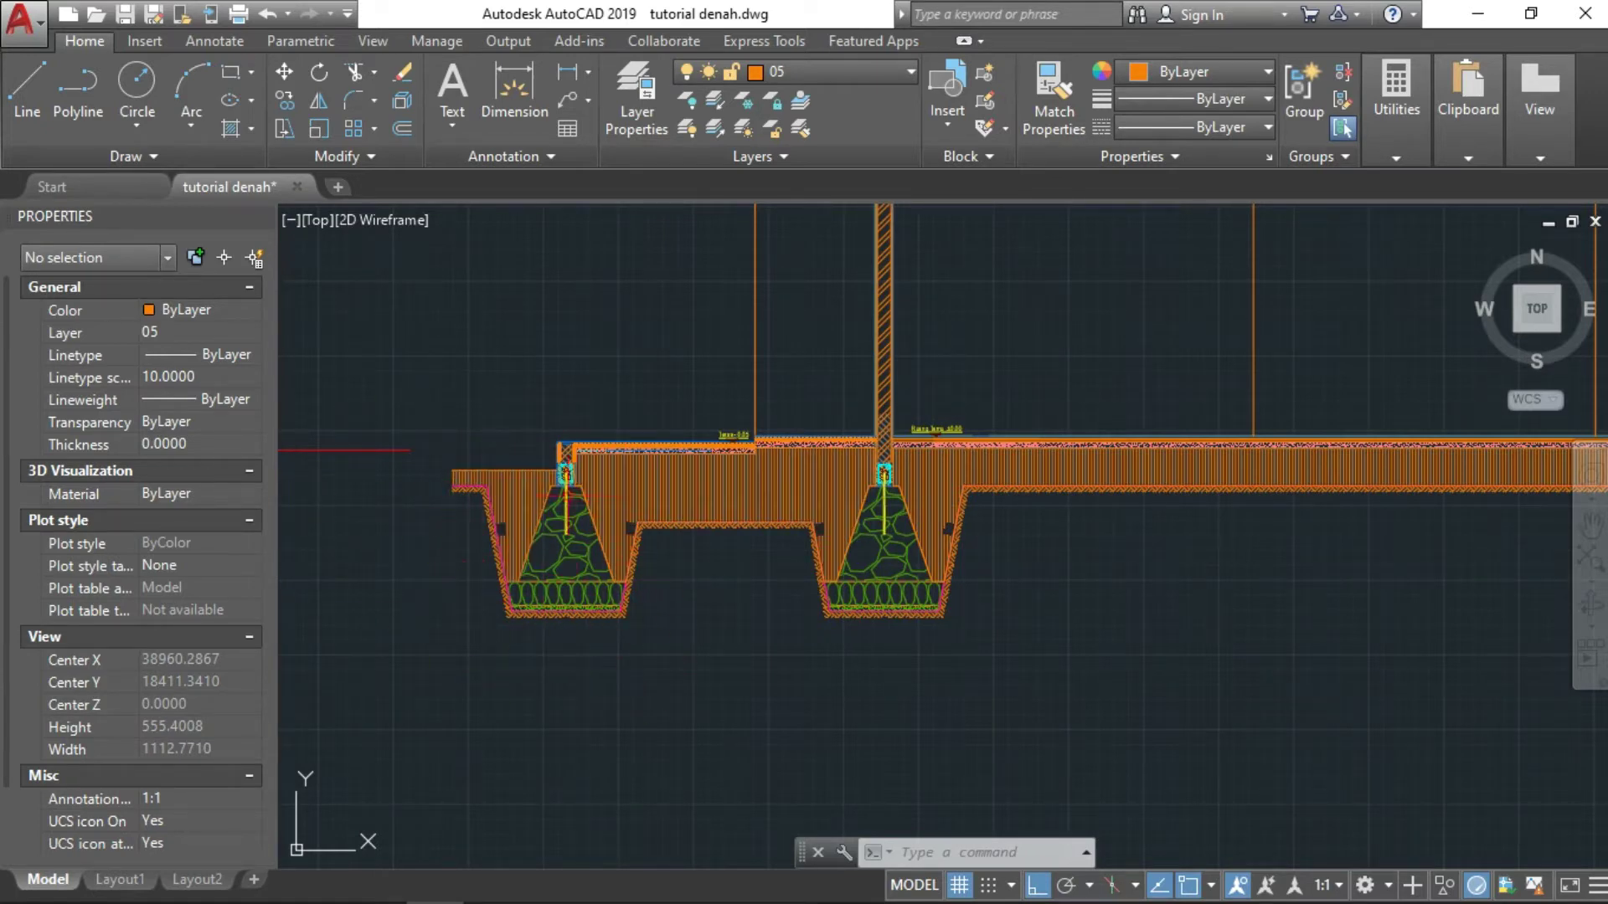
scroll(700, 595, up, 3)
scroll(700, 586, up, 1)
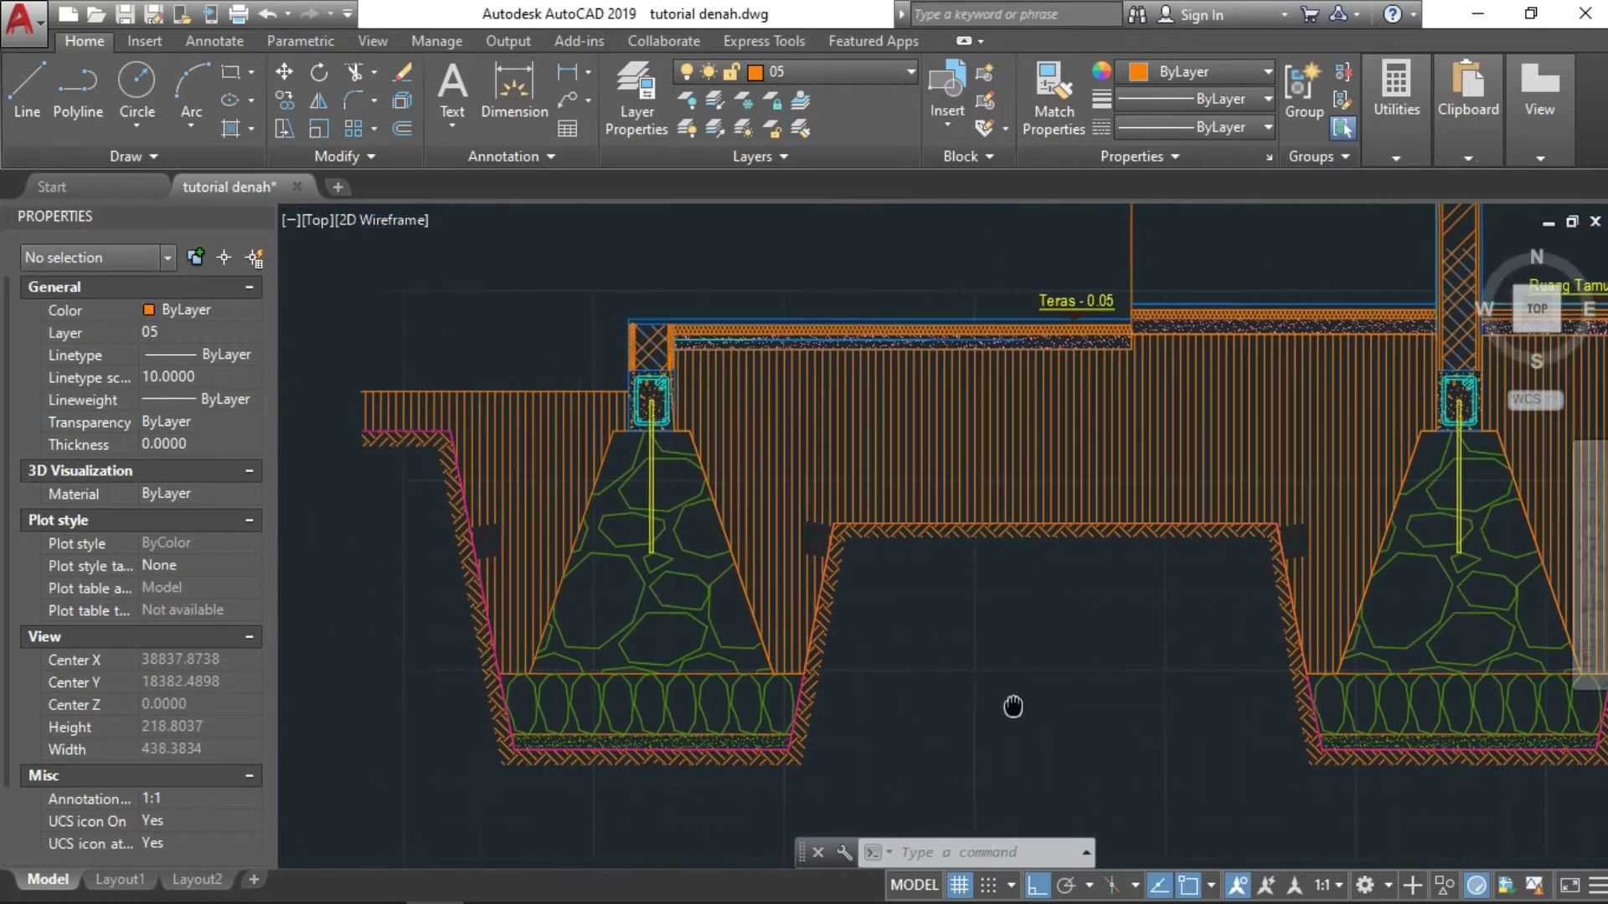
middle_drag(617, 559, 638, 689)
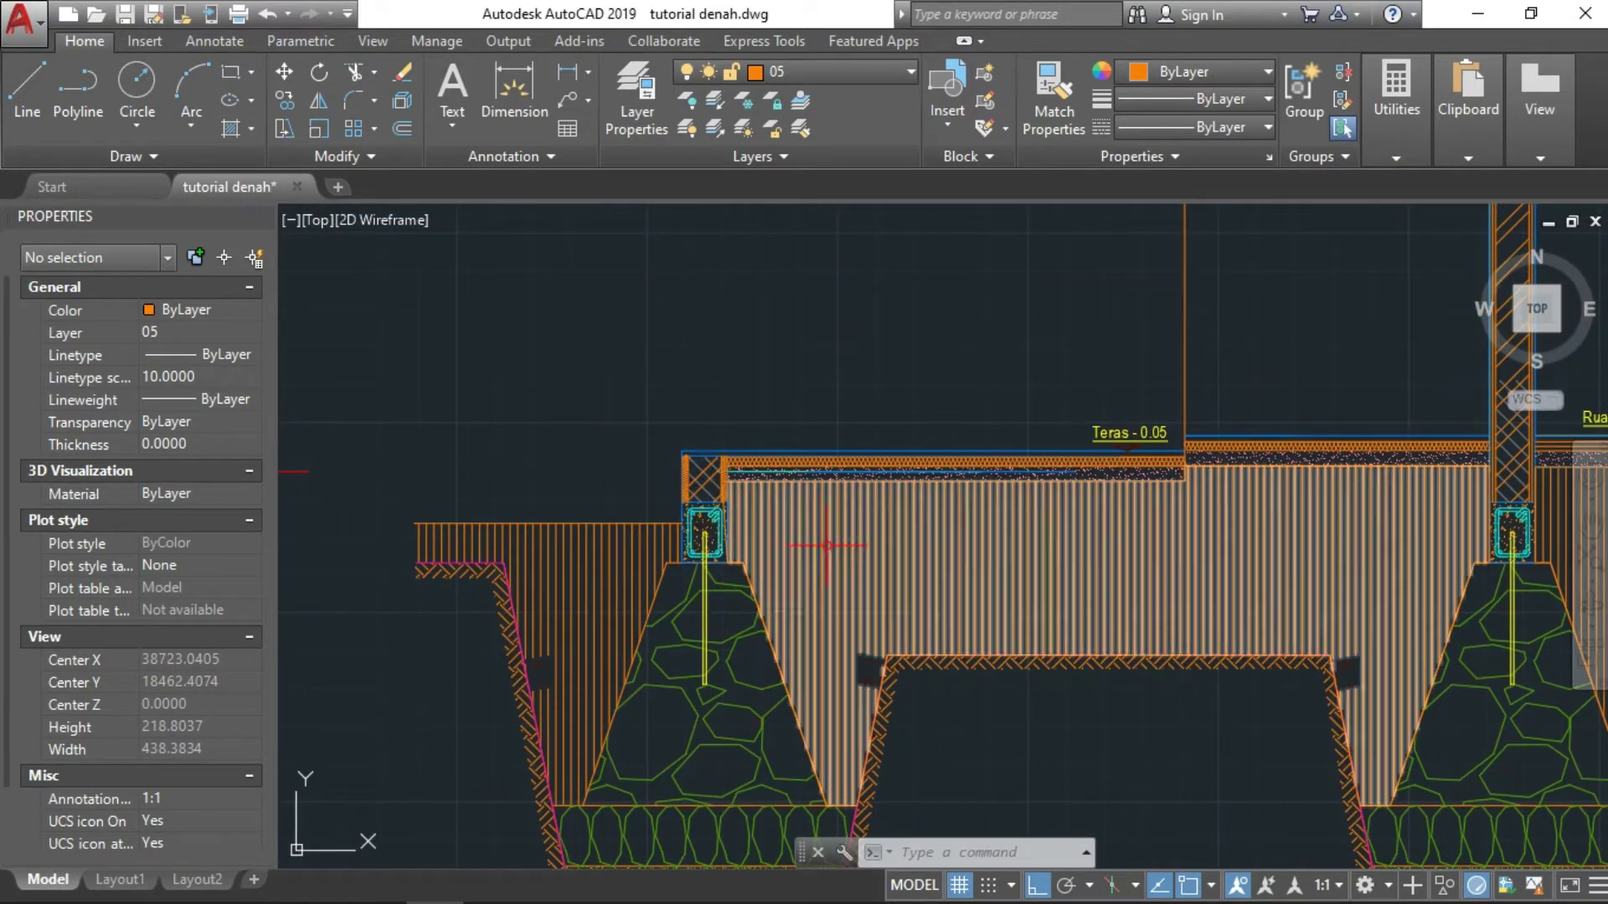
scroll(655, 508, down, 2)
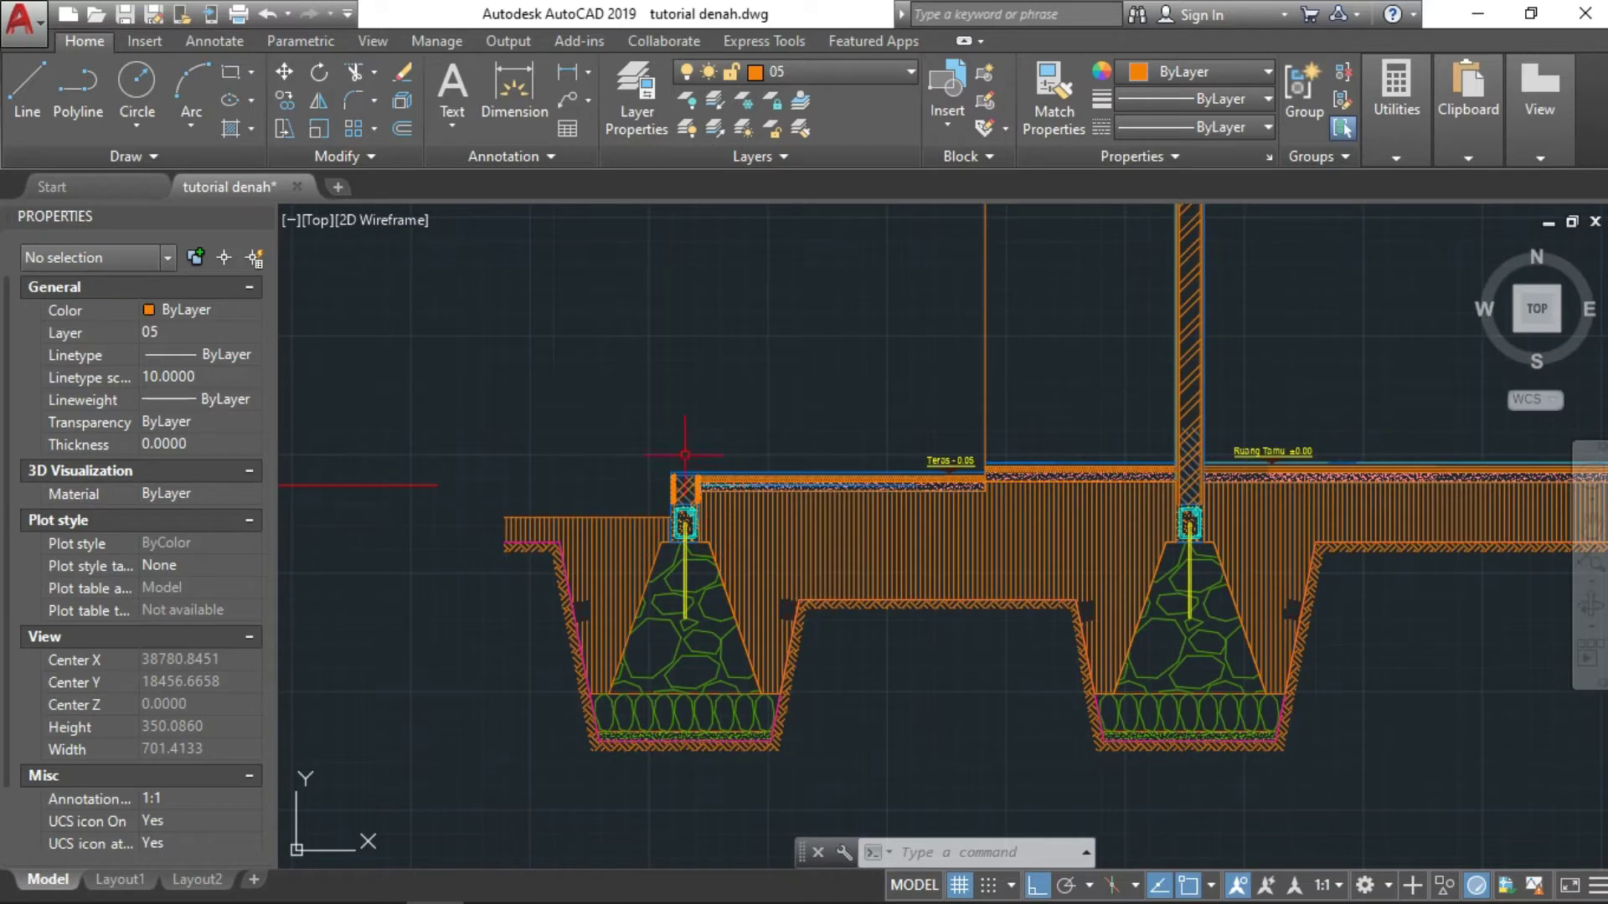
scroll(782, 460, up, 1)
scroll(918, 500, up, 3)
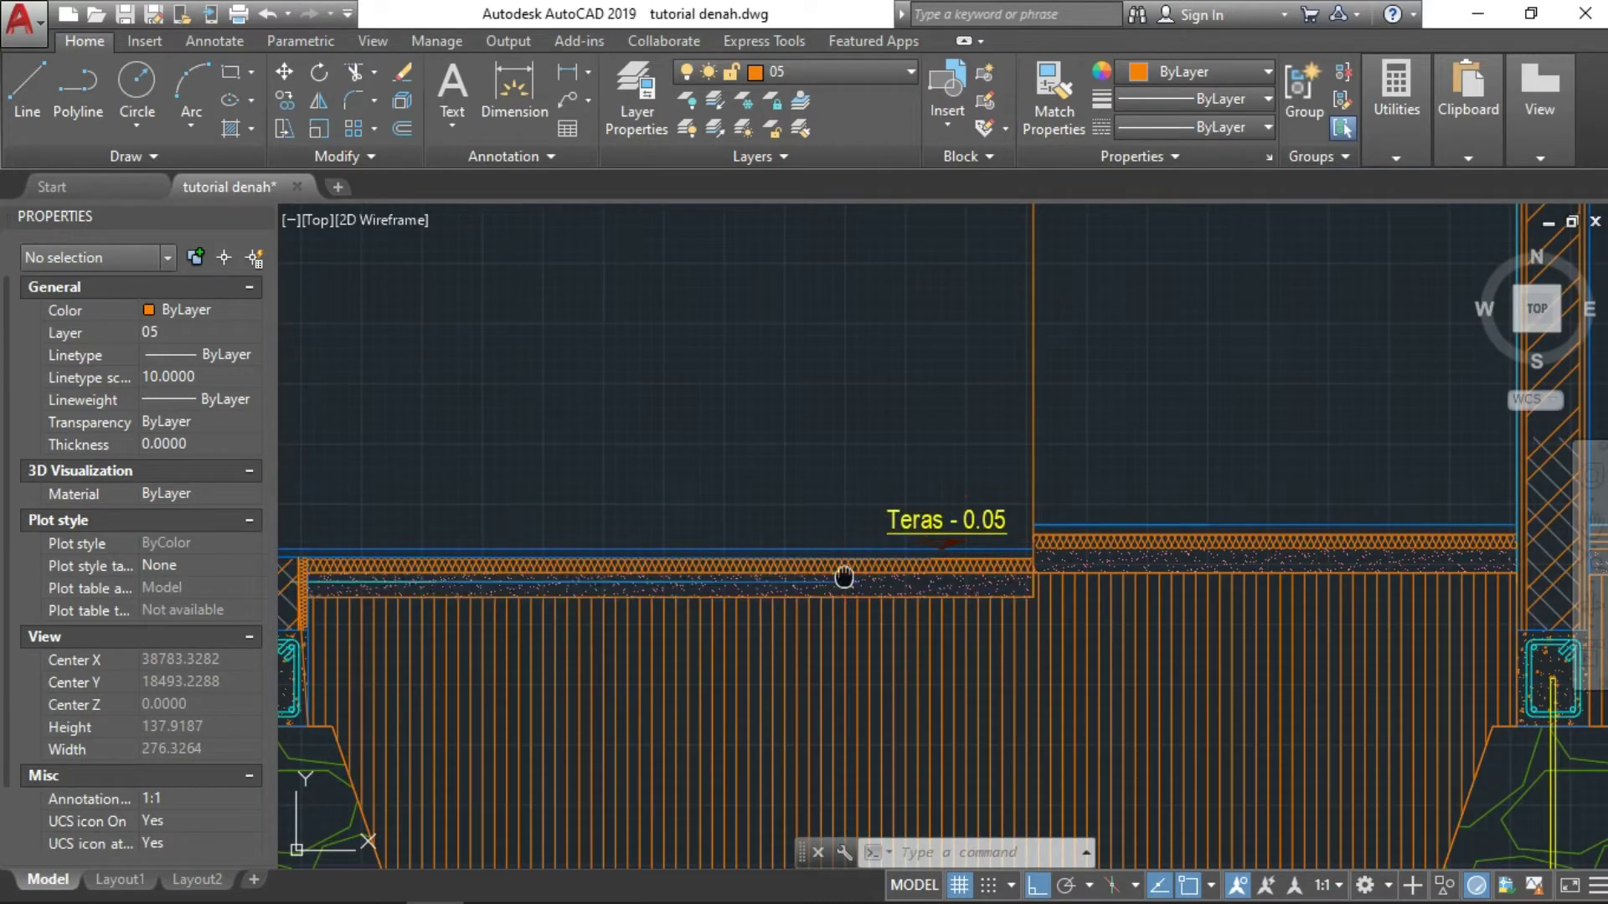
middle_drag(844, 578, 921, 567)
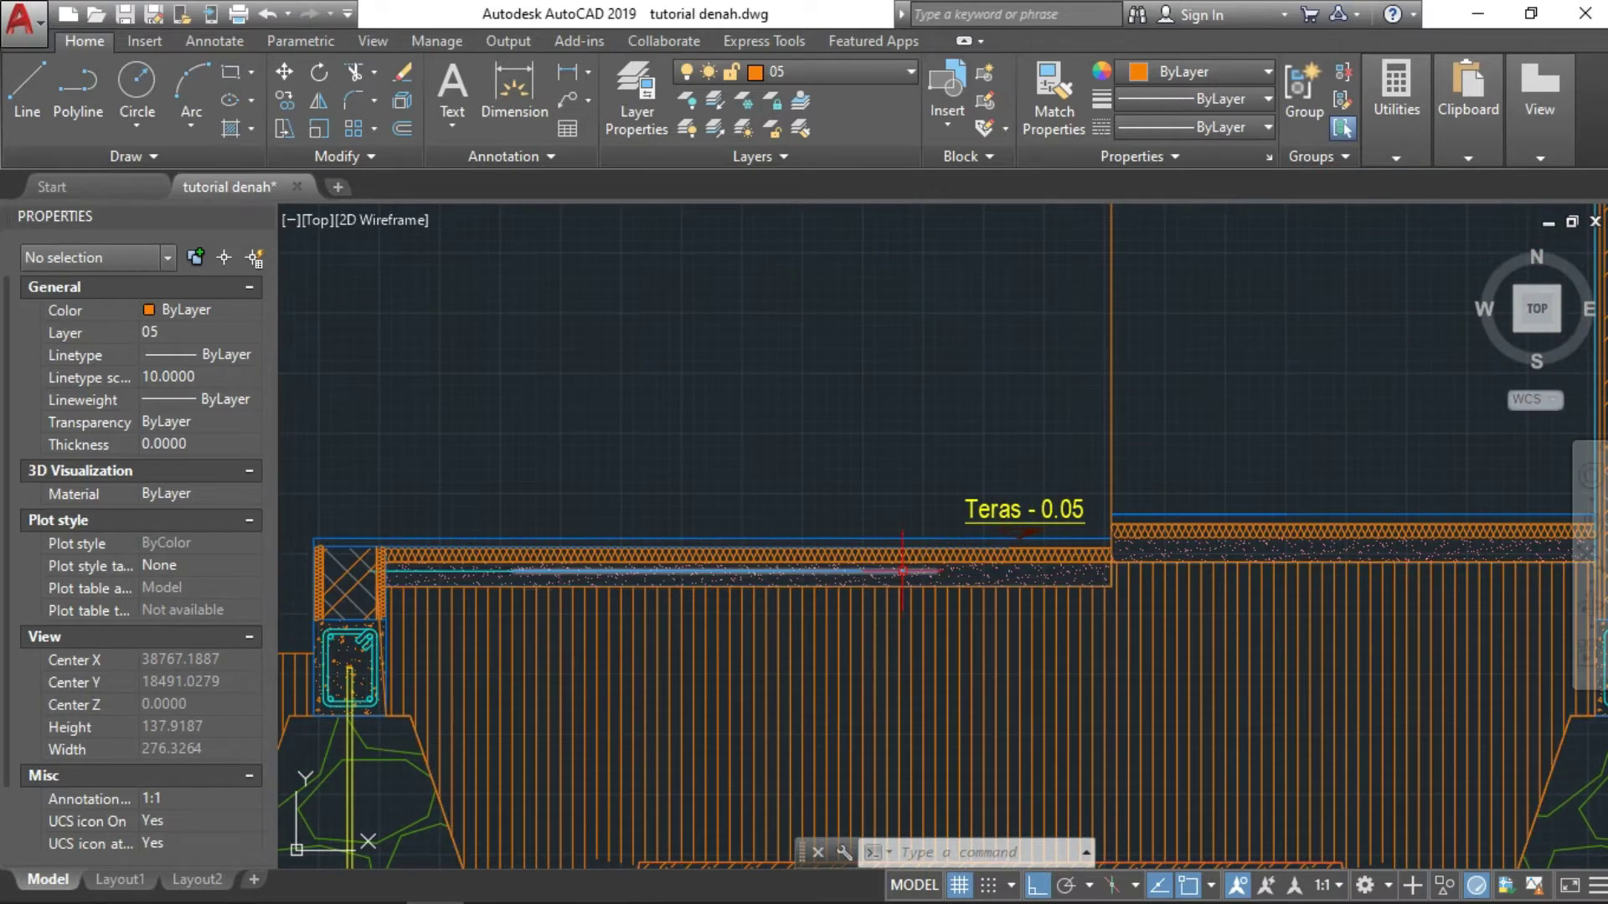
Step: Erase the two stray lines running through the terrace slab
click(902, 572)
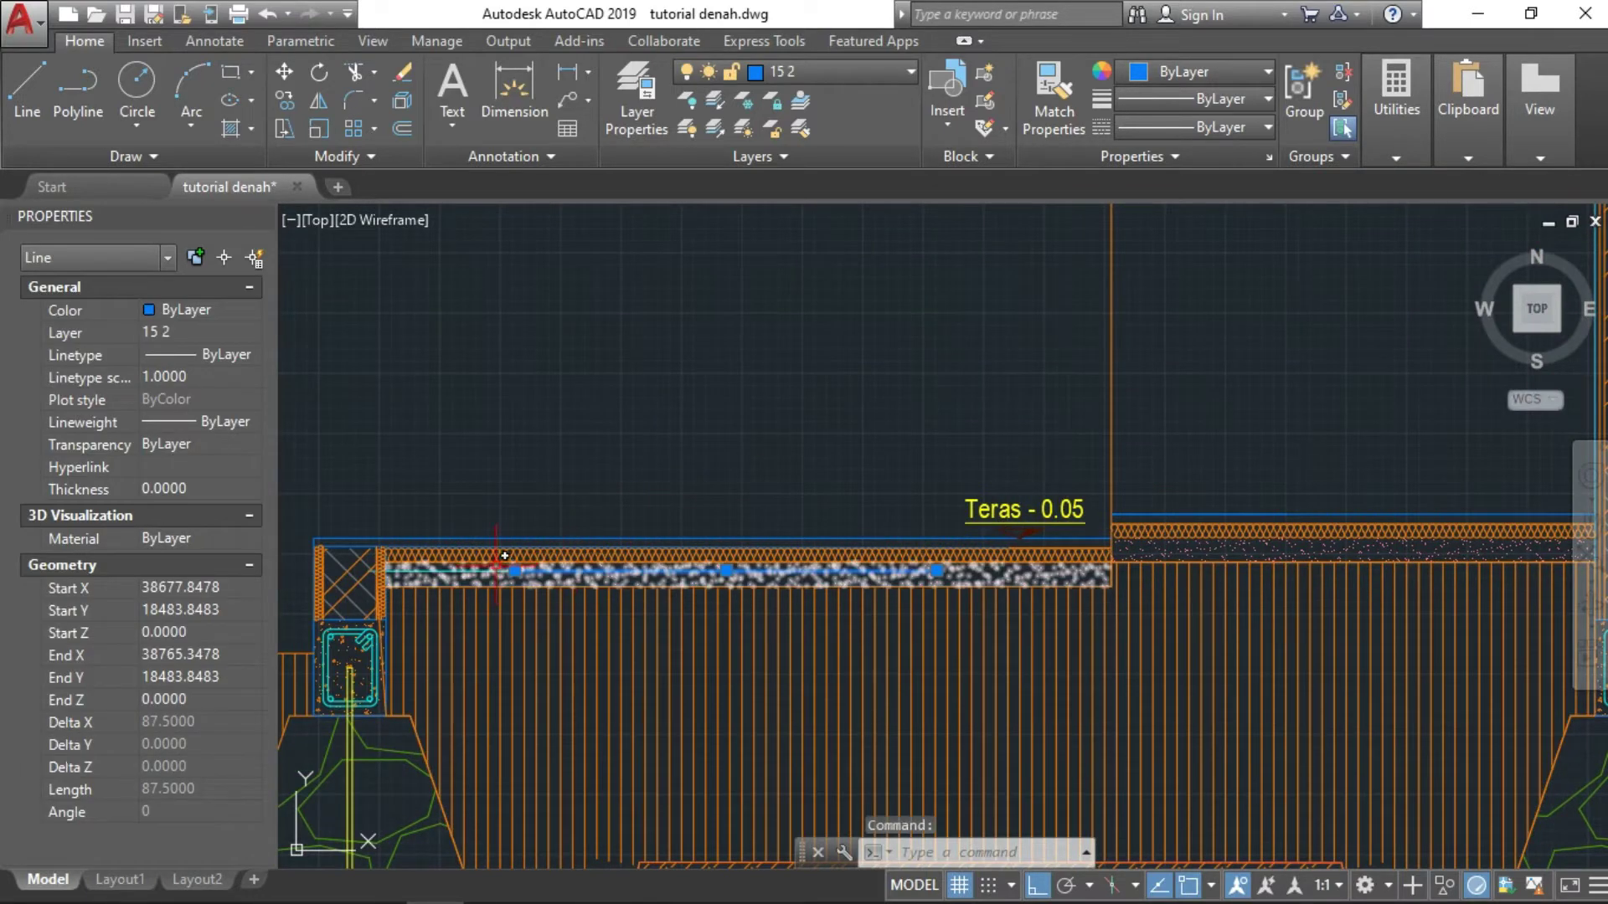
scroll(505, 555, up, 2)
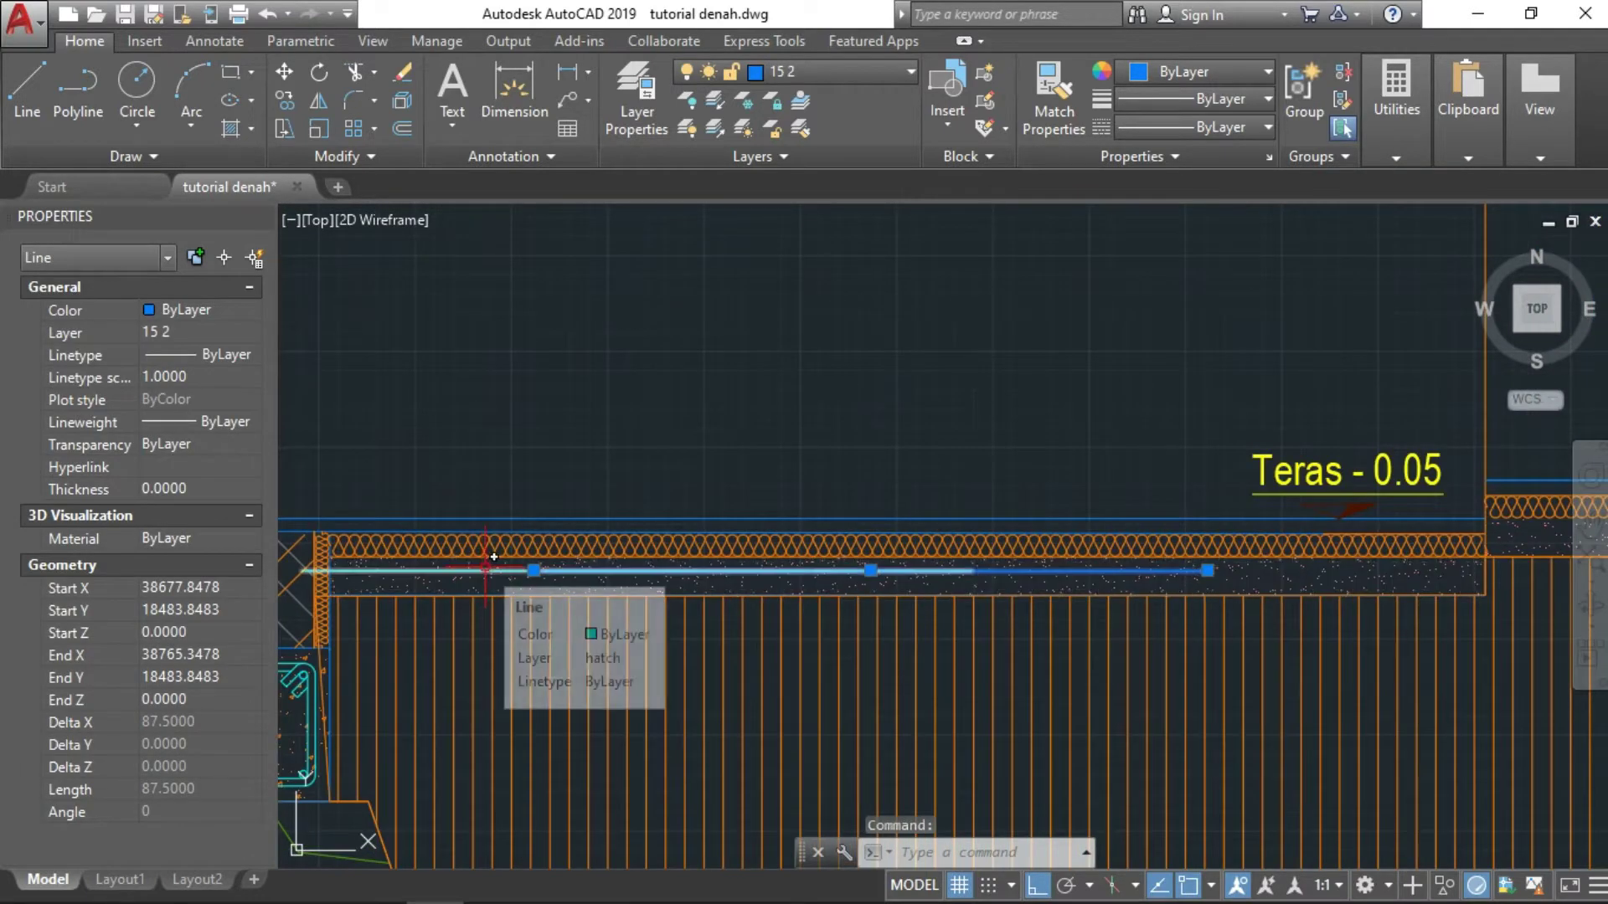
click(485, 567)
key(Delete)
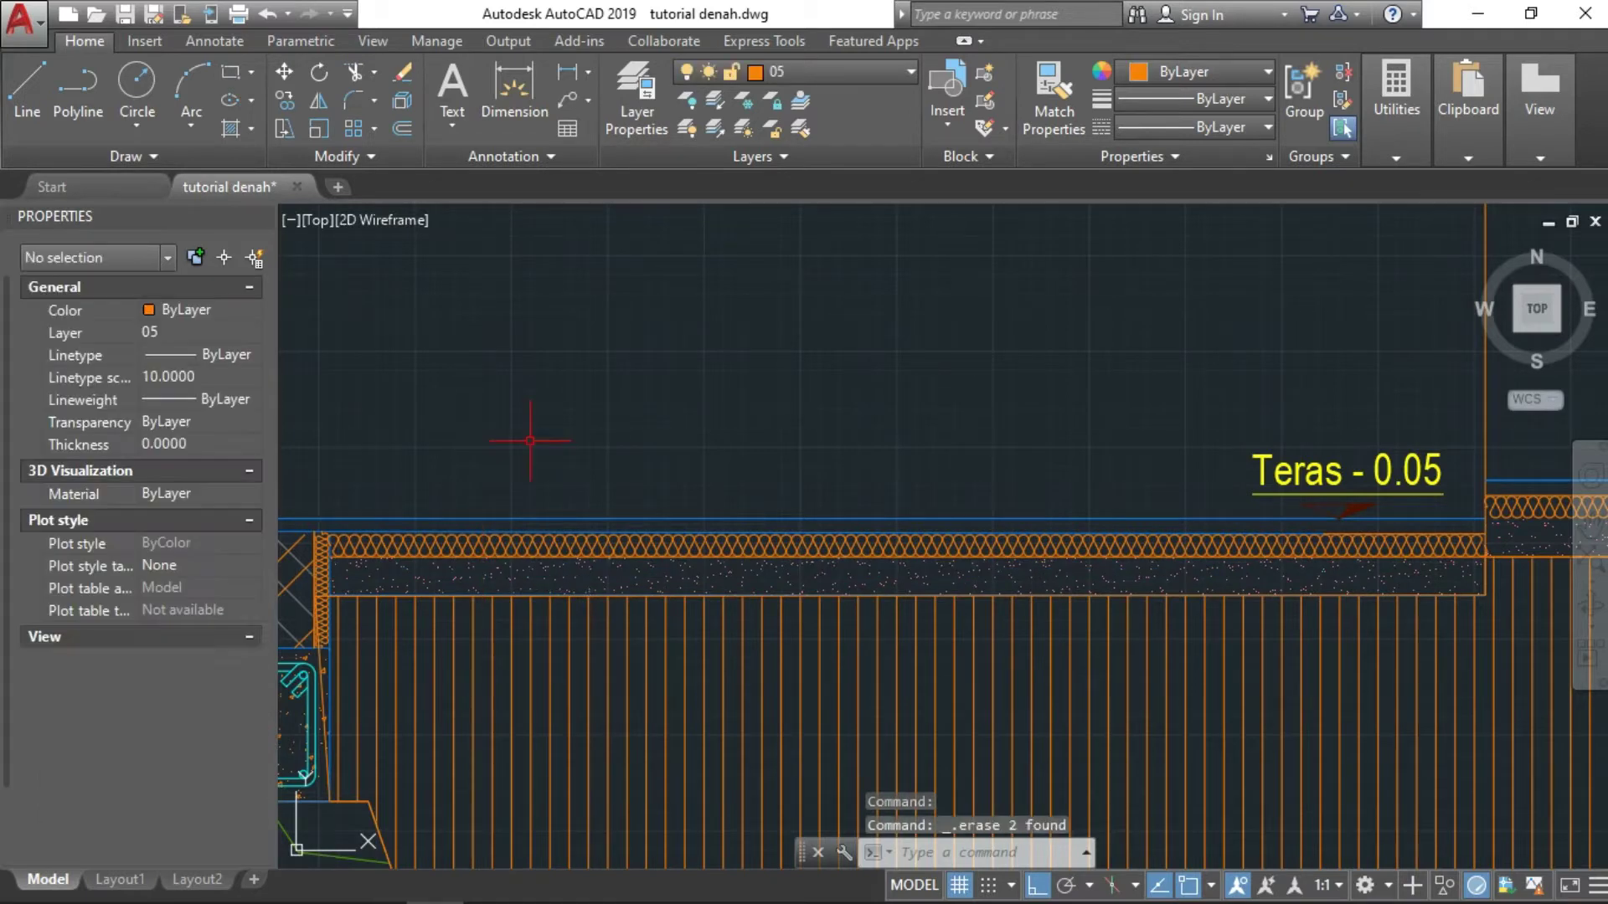
scroll(531, 438, down, 1)
scroll(718, 466, down, 1)
scroll(787, 434, down, 1)
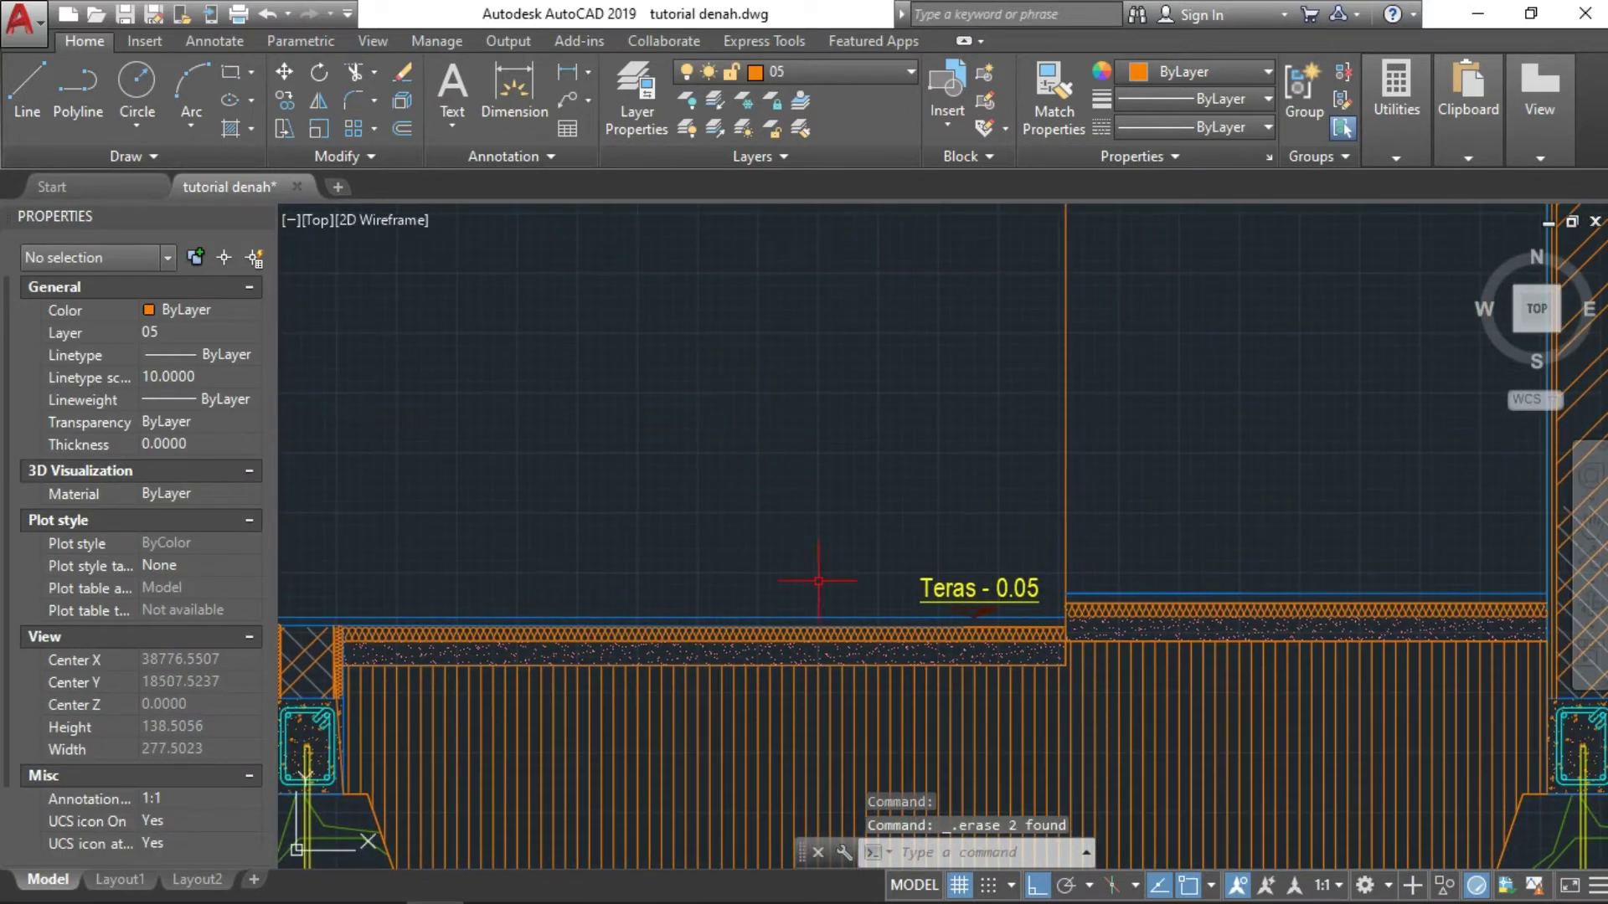
middle_drag(852, 459, 778, 586)
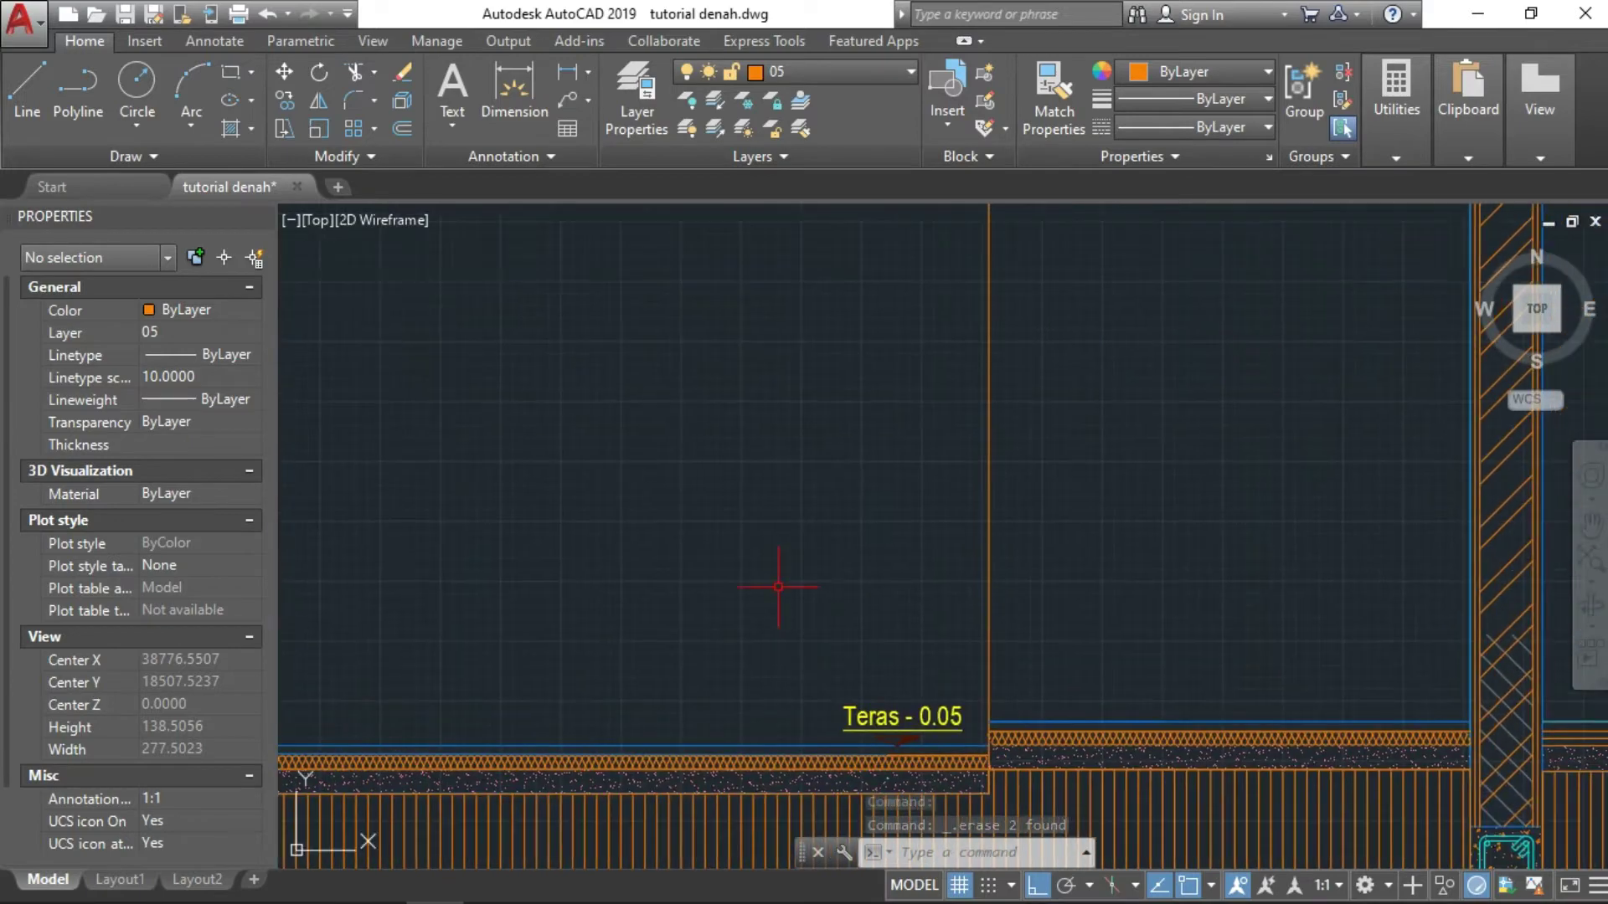
scroll(778, 586, down, 4)
scroll(757, 381, down, 2)
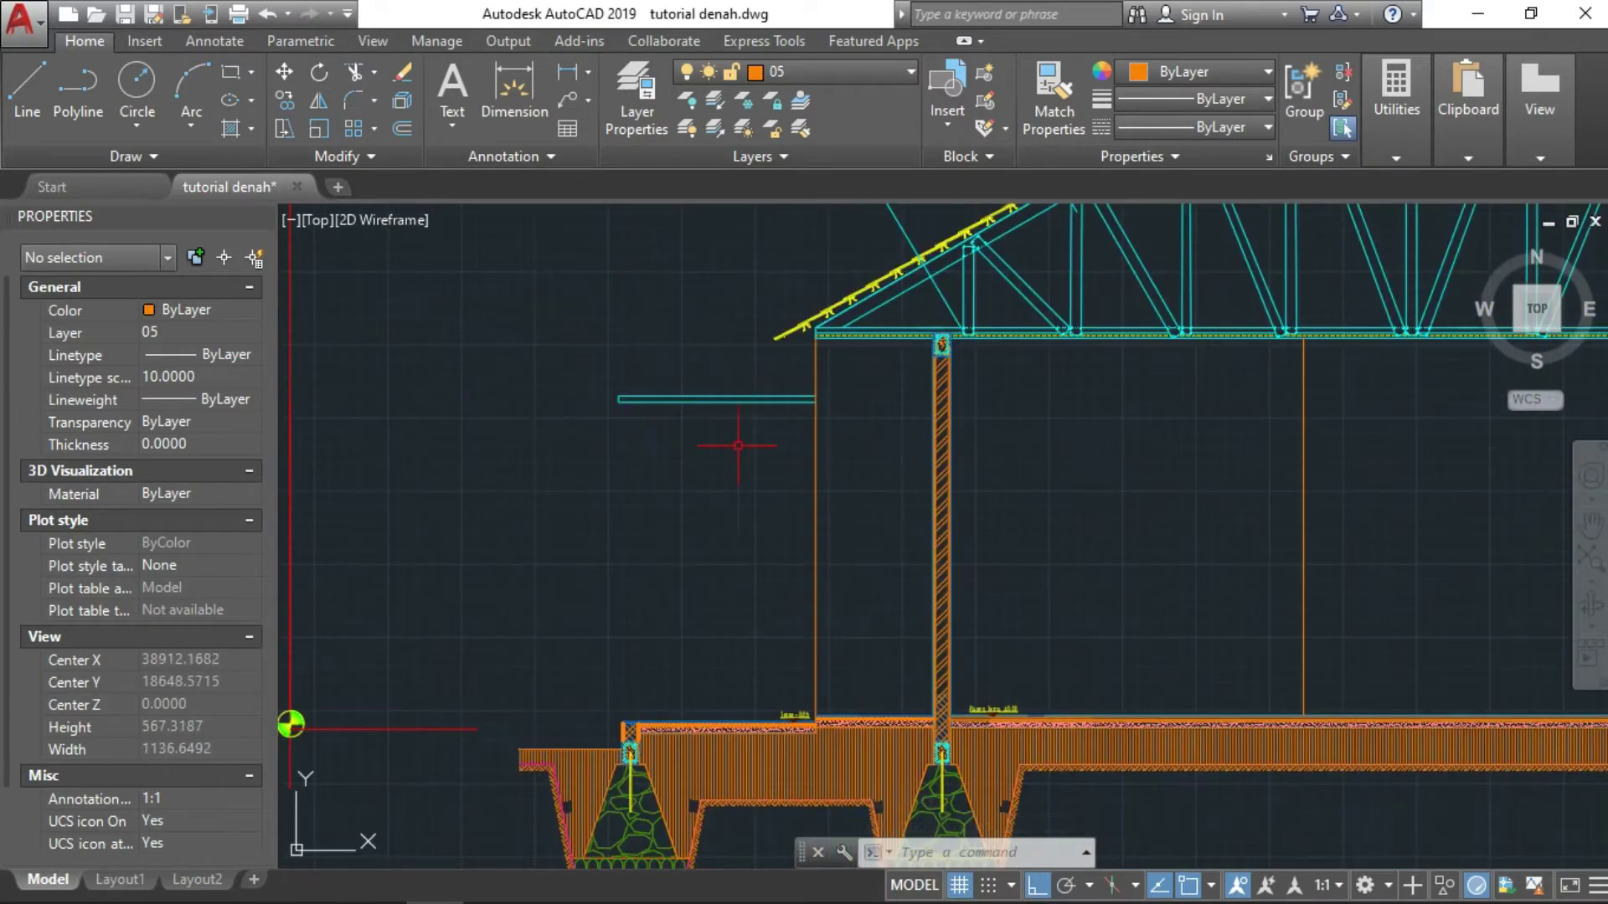
scroll(737, 446, down, 3)
scroll(736, 424, down, 2)
middle_drag(737, 218, 746, 460)
scroll(746, 459, down, 1)
middle_drag(796, 276, 797, 401)
scroll(826, 448, up, 2)
scroll(838, 406, up, 2)
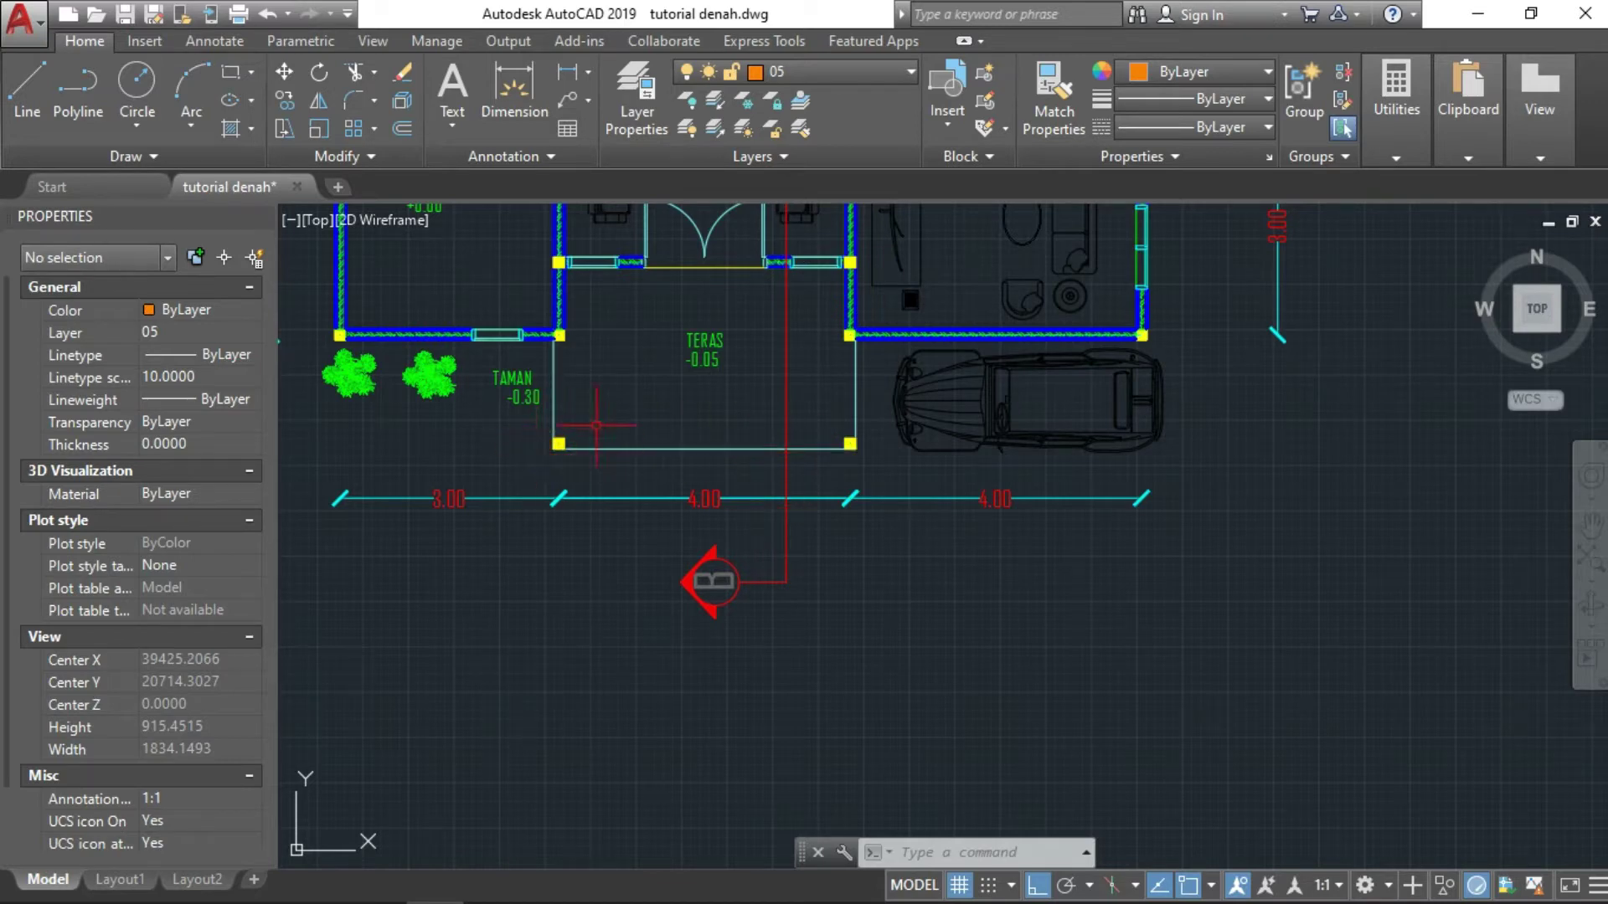
scroll(596, 425, down, 2)
scroll(631, 384, down, 3)
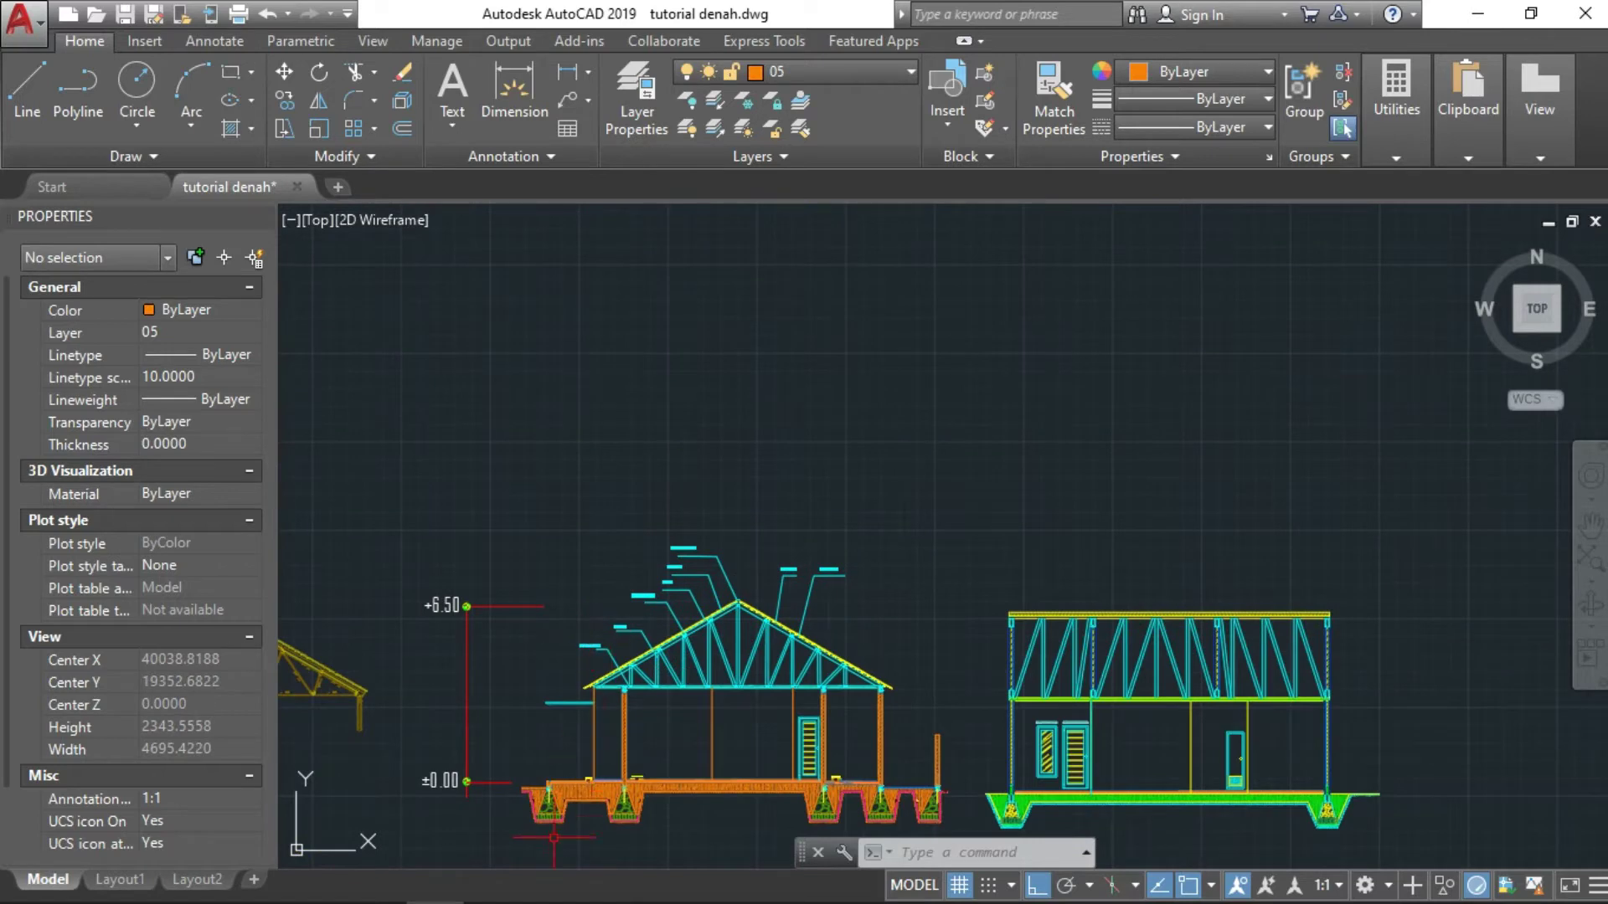
scroll(557, 816, up, 2)
scroll(714, 419, down, 3)
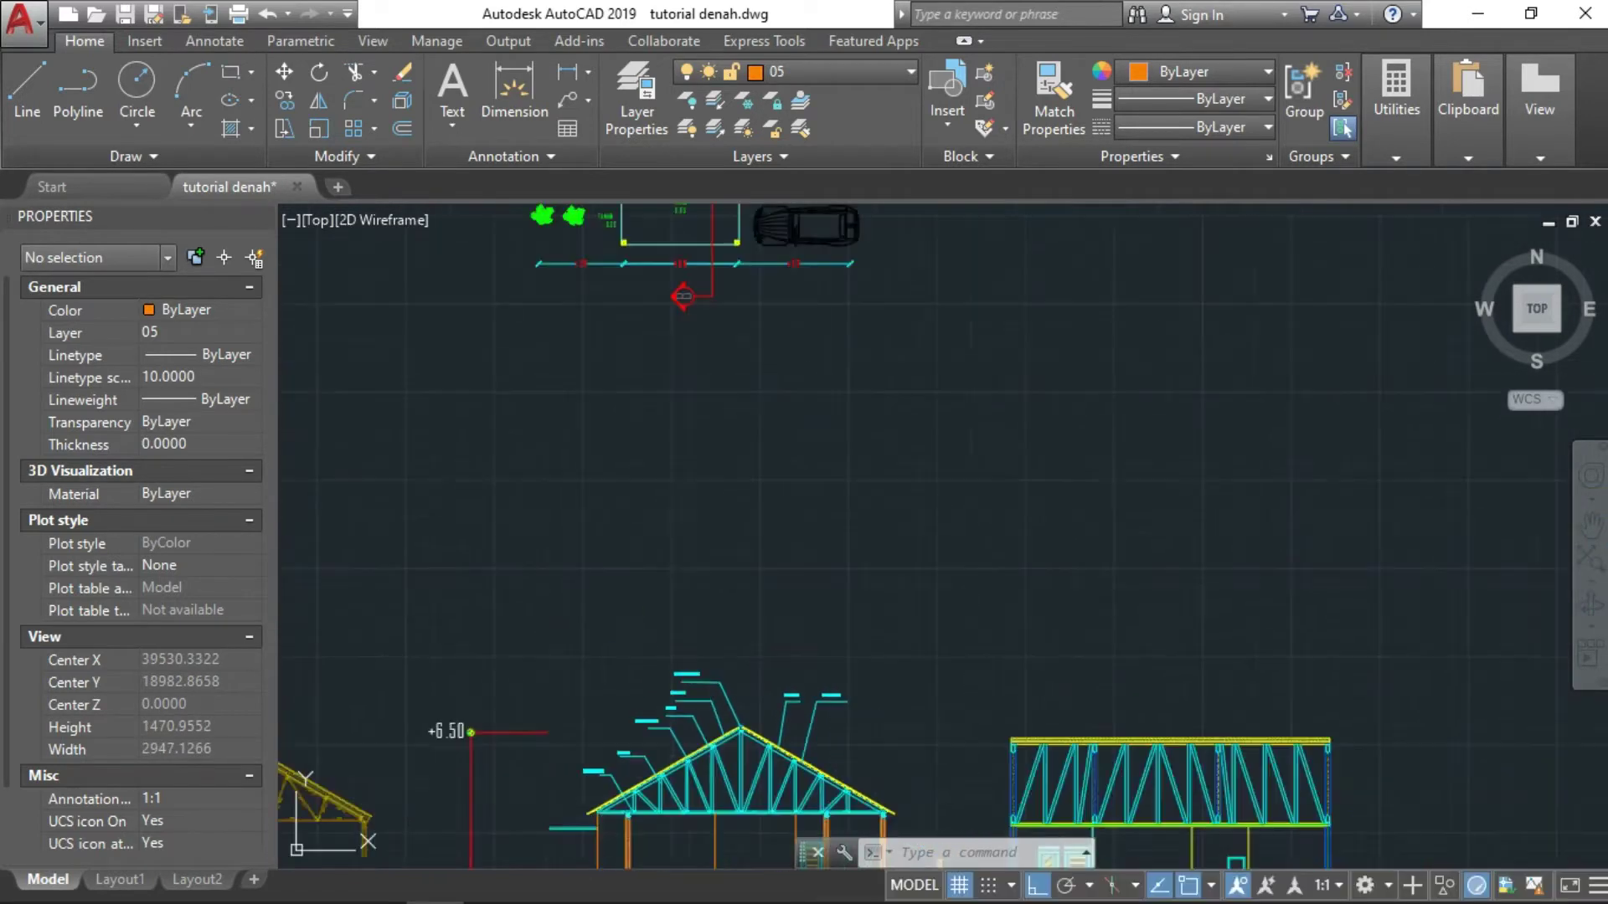
middle_drag(667, 427, 667, 478)
scroll(668, 478, up, 1)
scroll(657, 456, up, 4)
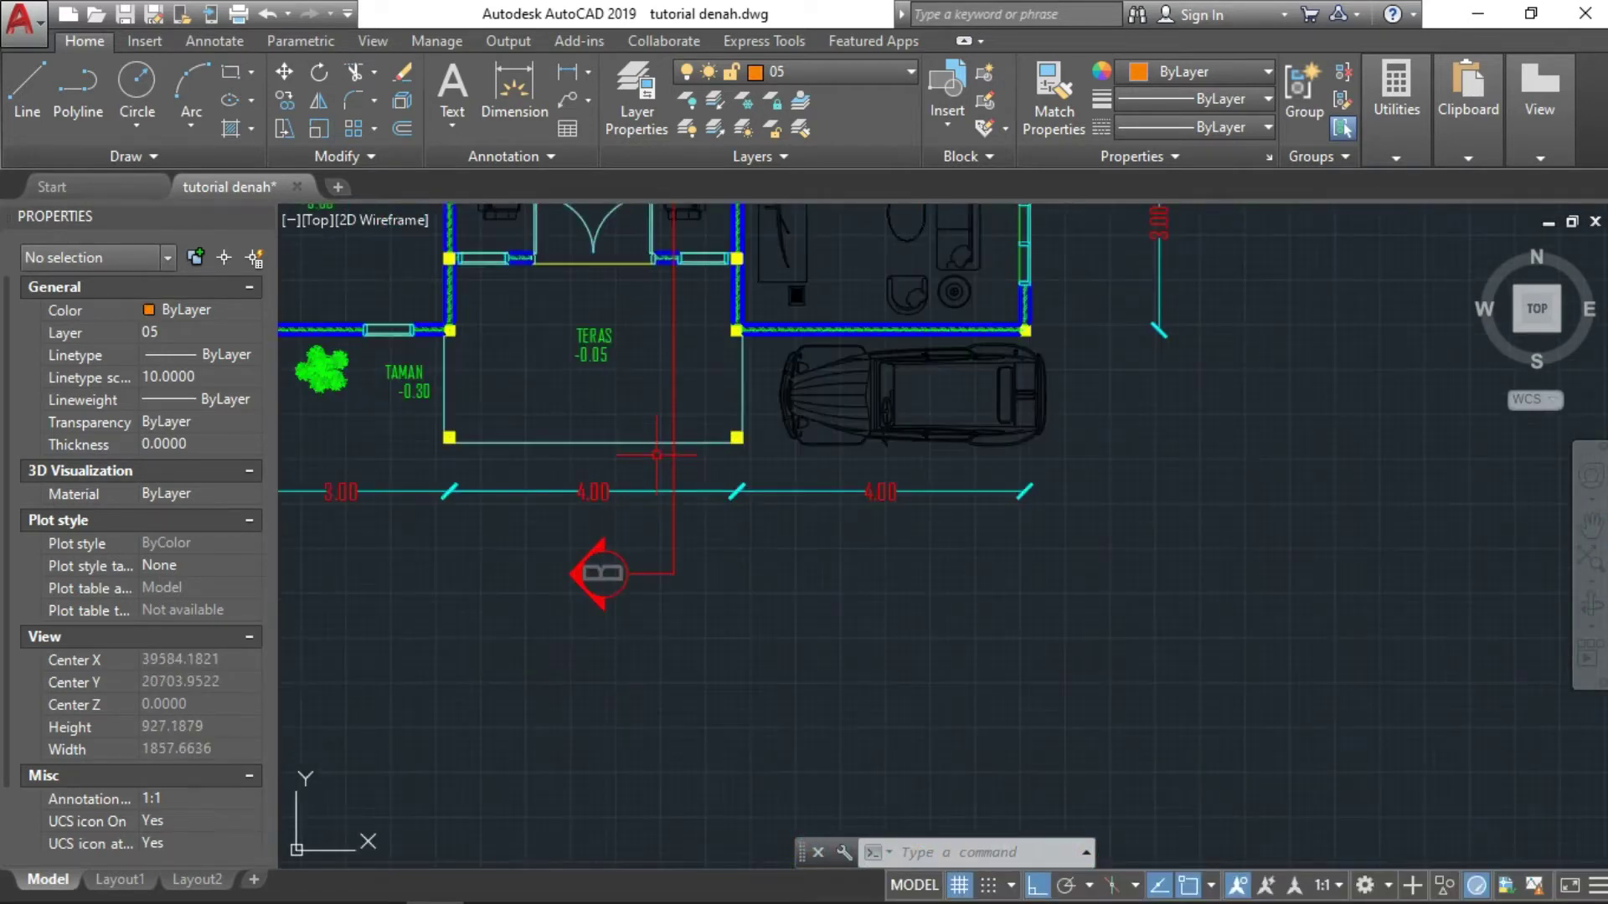
scroll(642, 442, up, 2)
scroll(569, 435, down, 4)
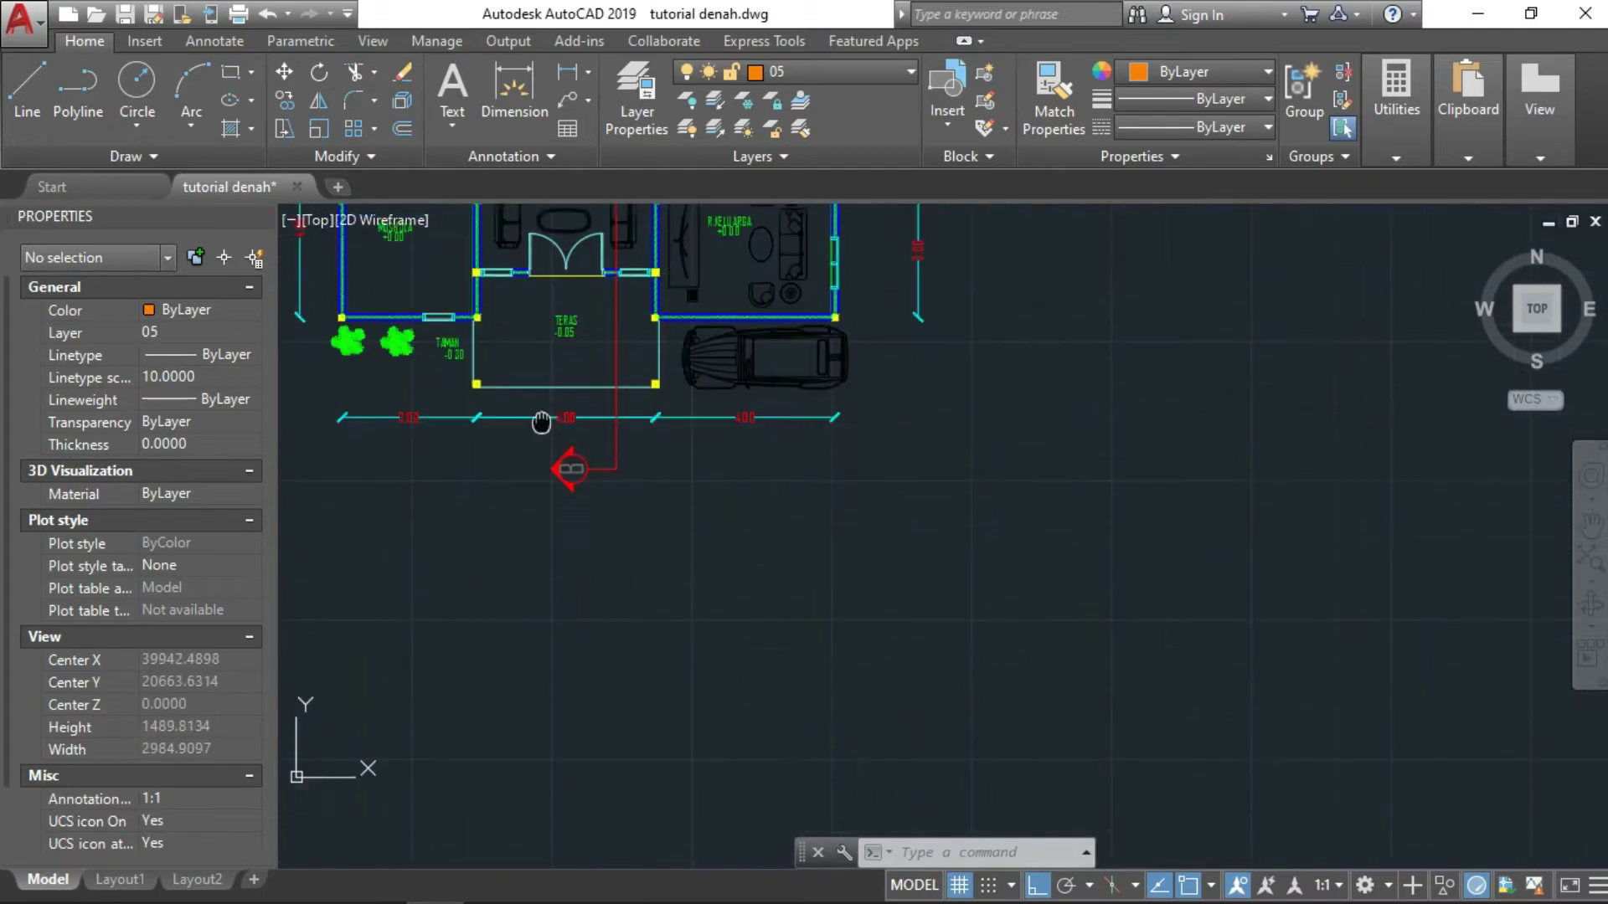
middle_drag(578, 854, 575, 595)
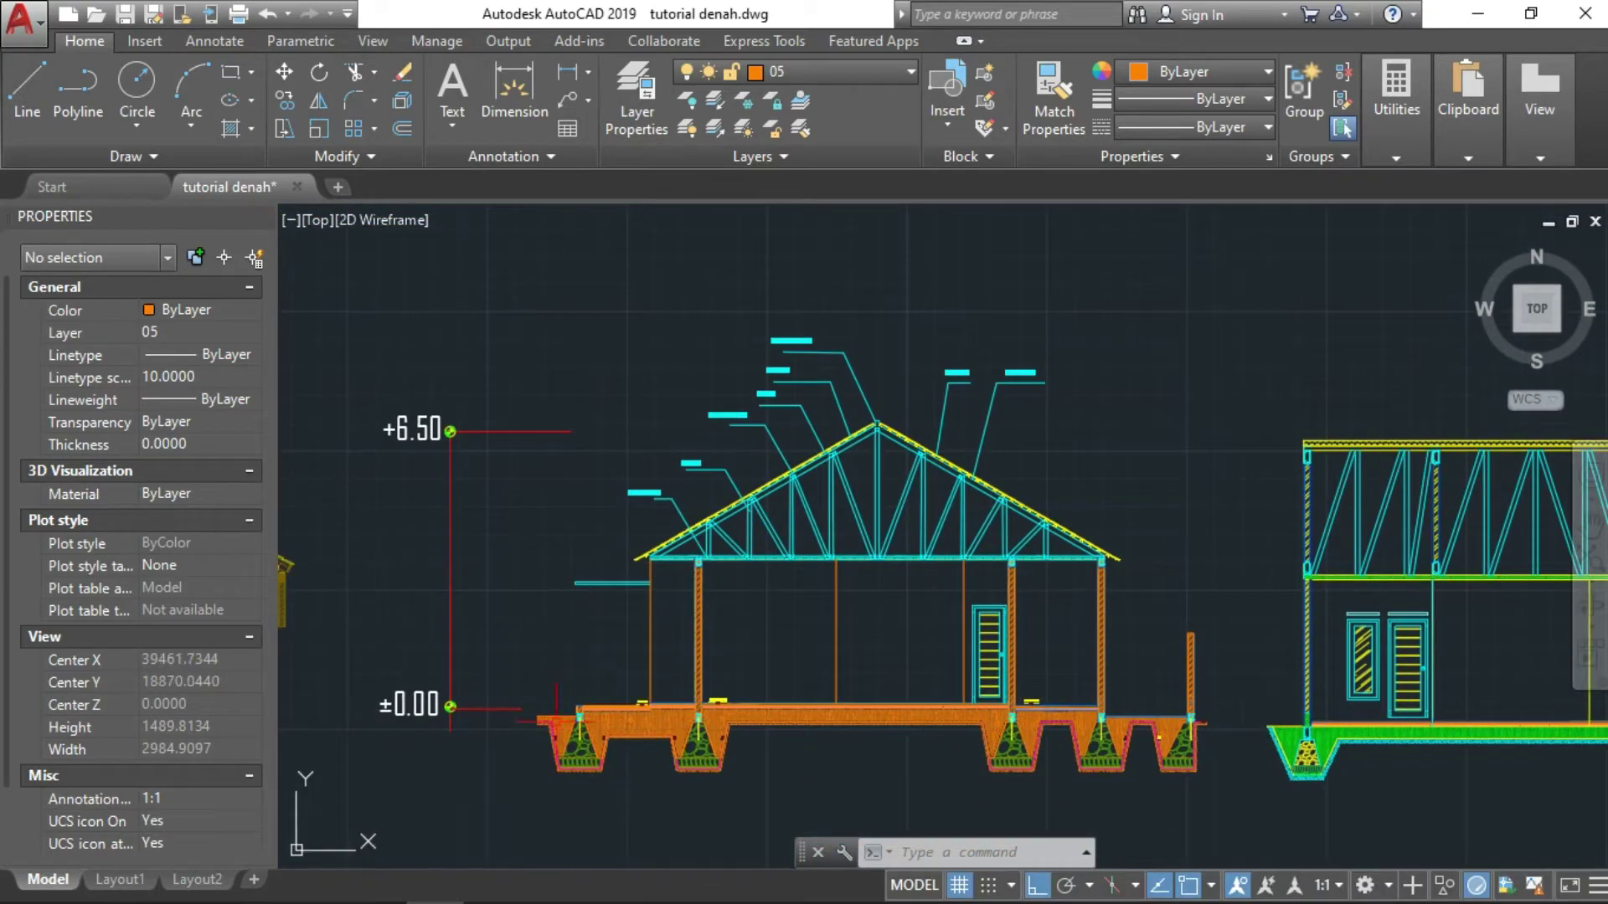
middle_drag(651, 449, 657, 754)
middle_drag(737, 209, 746, 449)
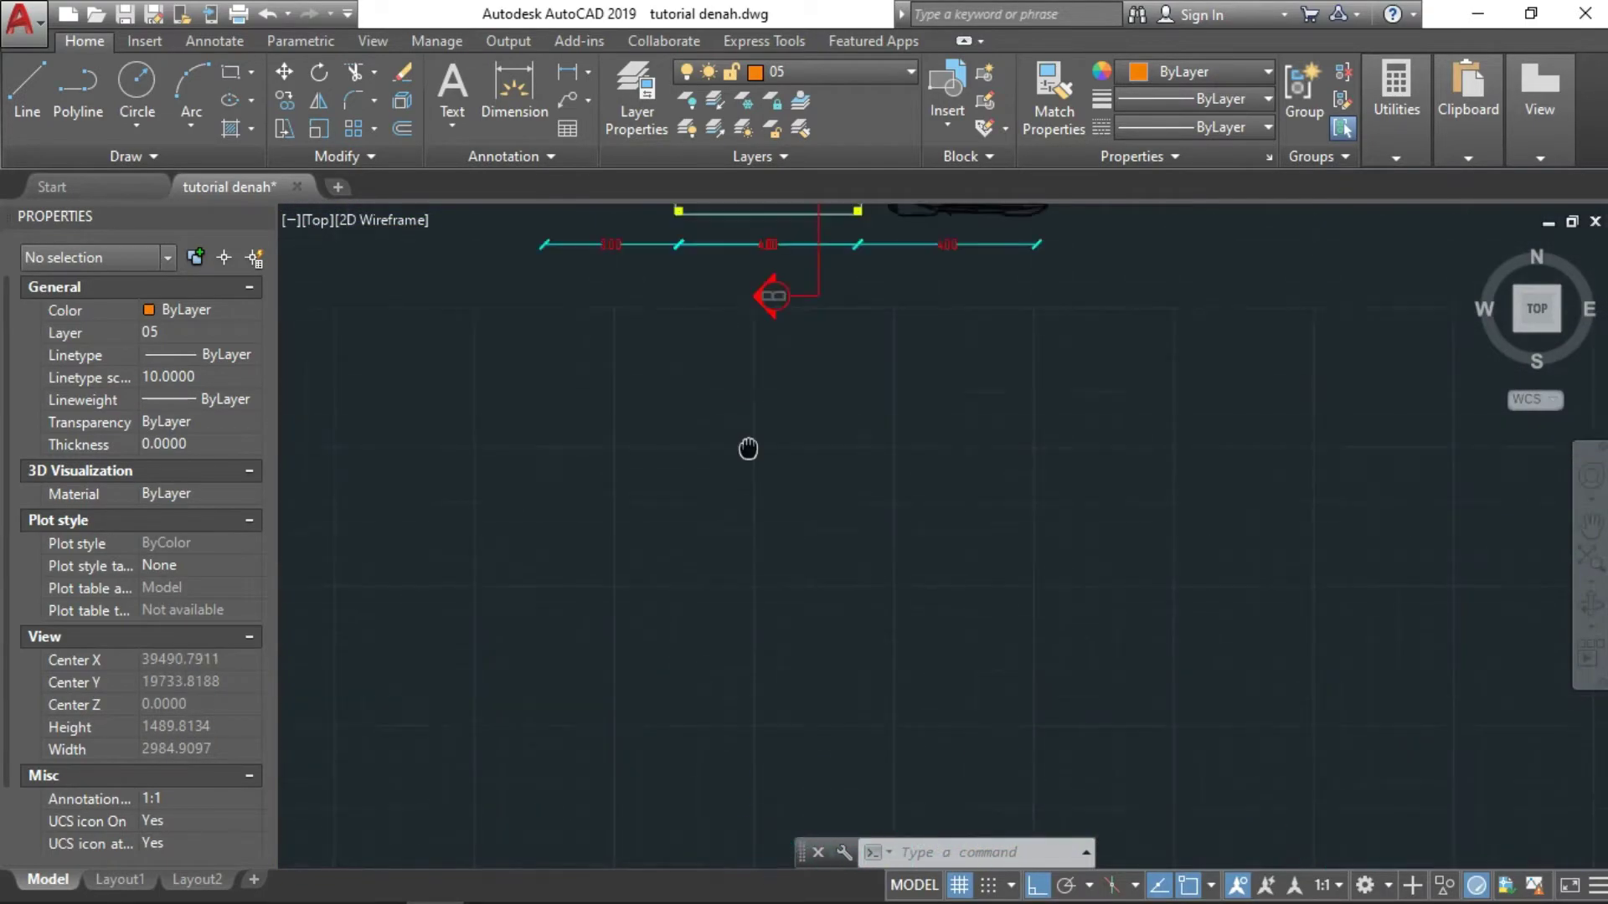
scroll(746, 449, up, 1)
scroll(765, 358, up, 1)
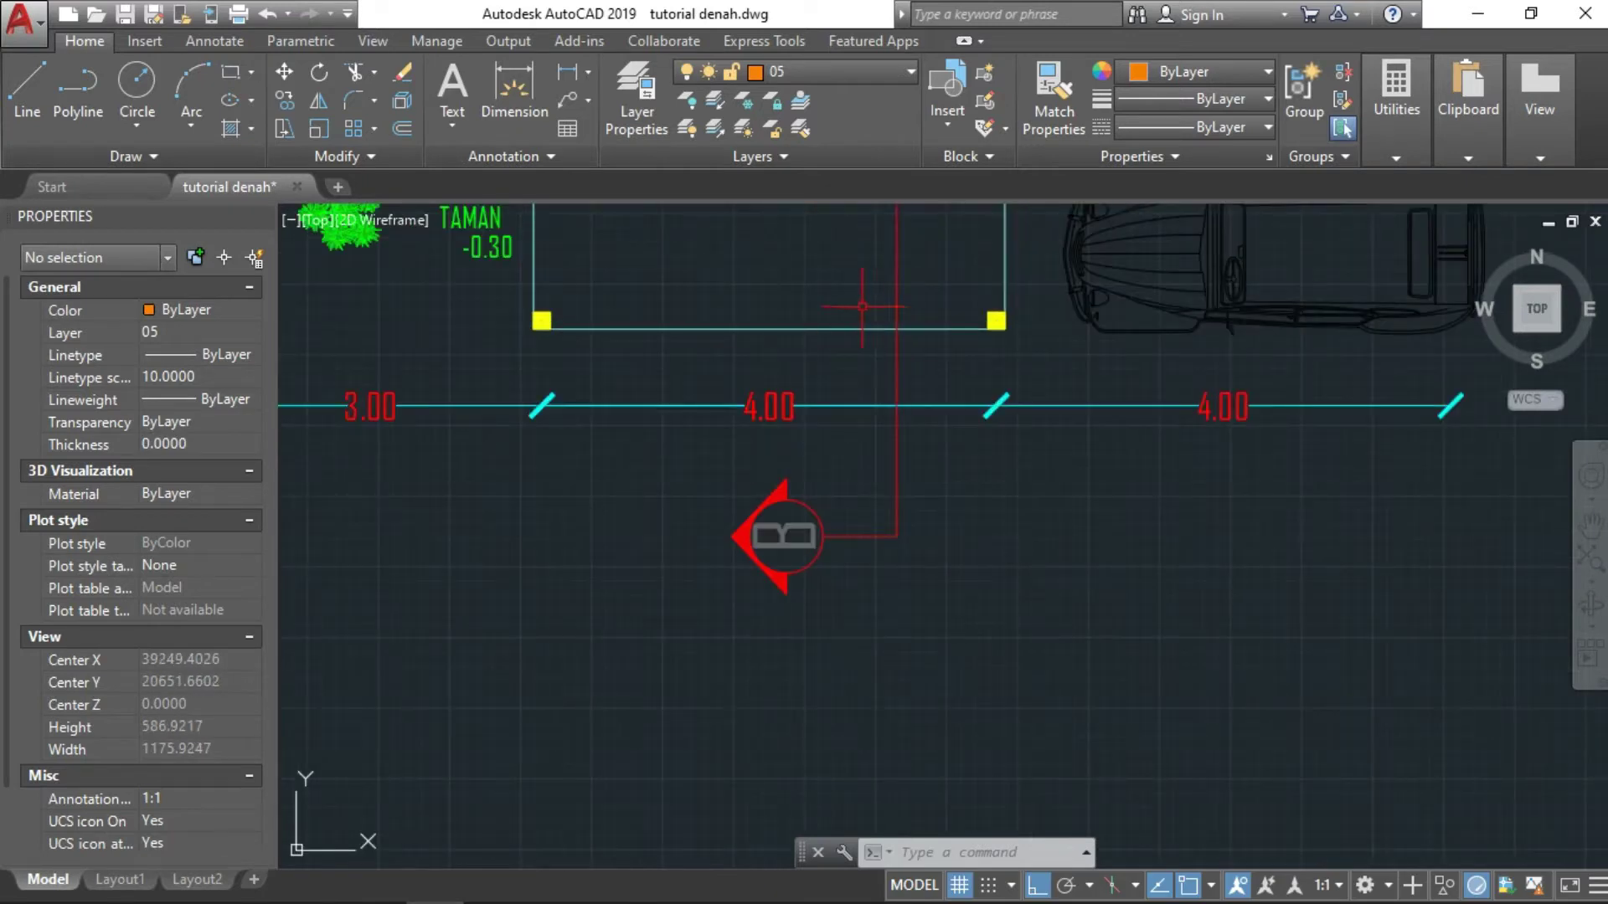
middle_drag(860, 331, 851, 407)
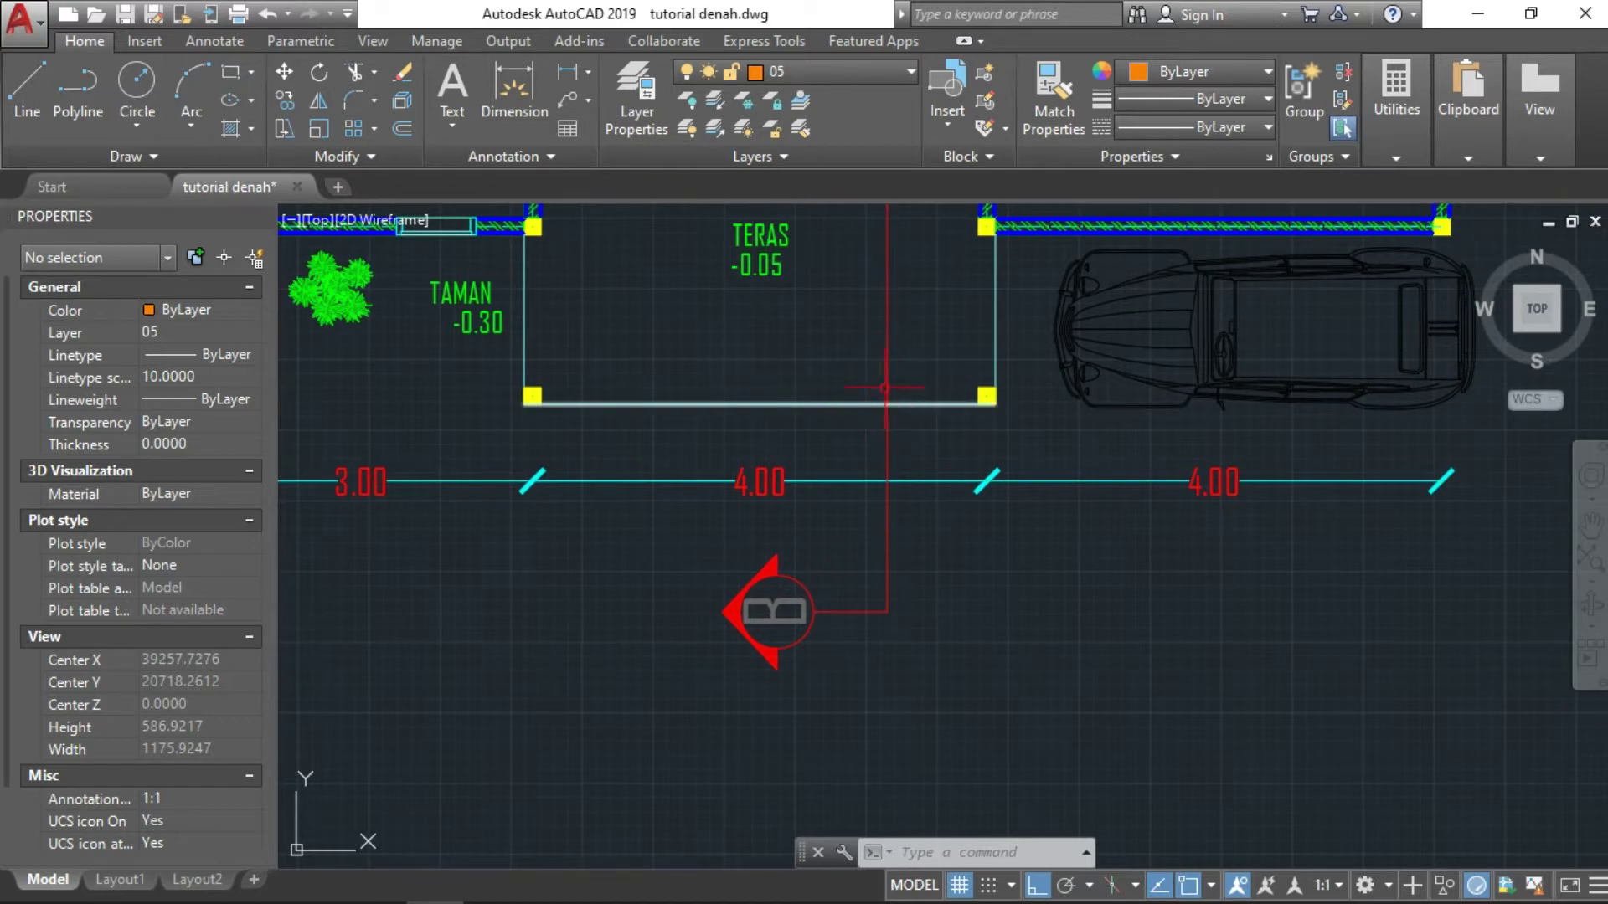
middle_drag(879, 277, 829, 594)
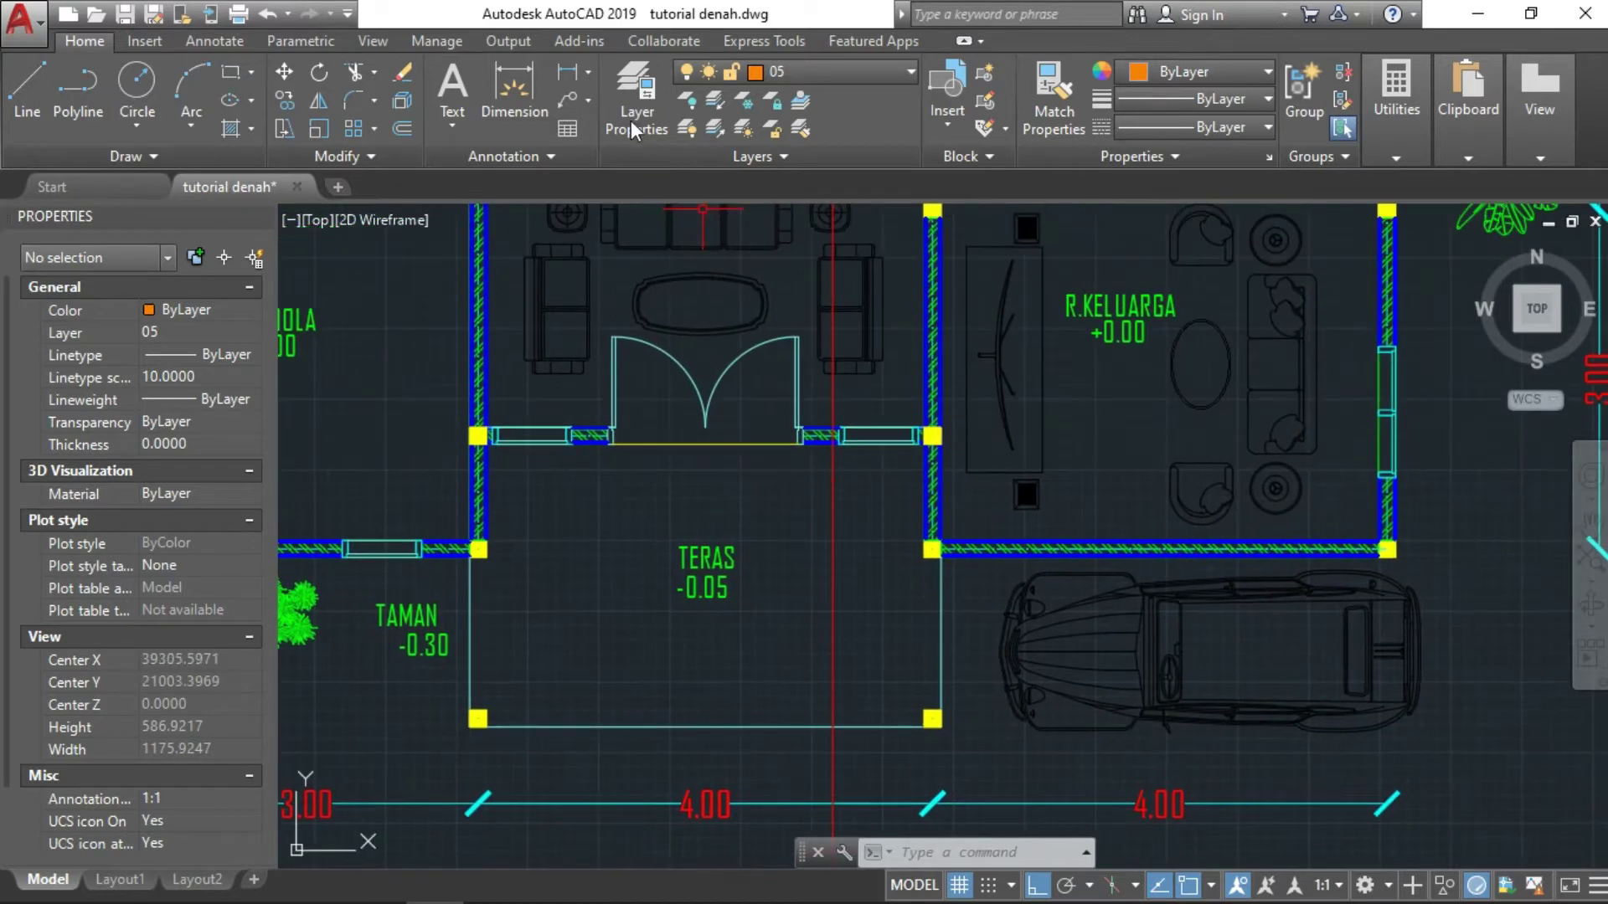
Step: Start a trial dimension between two TERAS corners, then cancel it
click(514, 92)
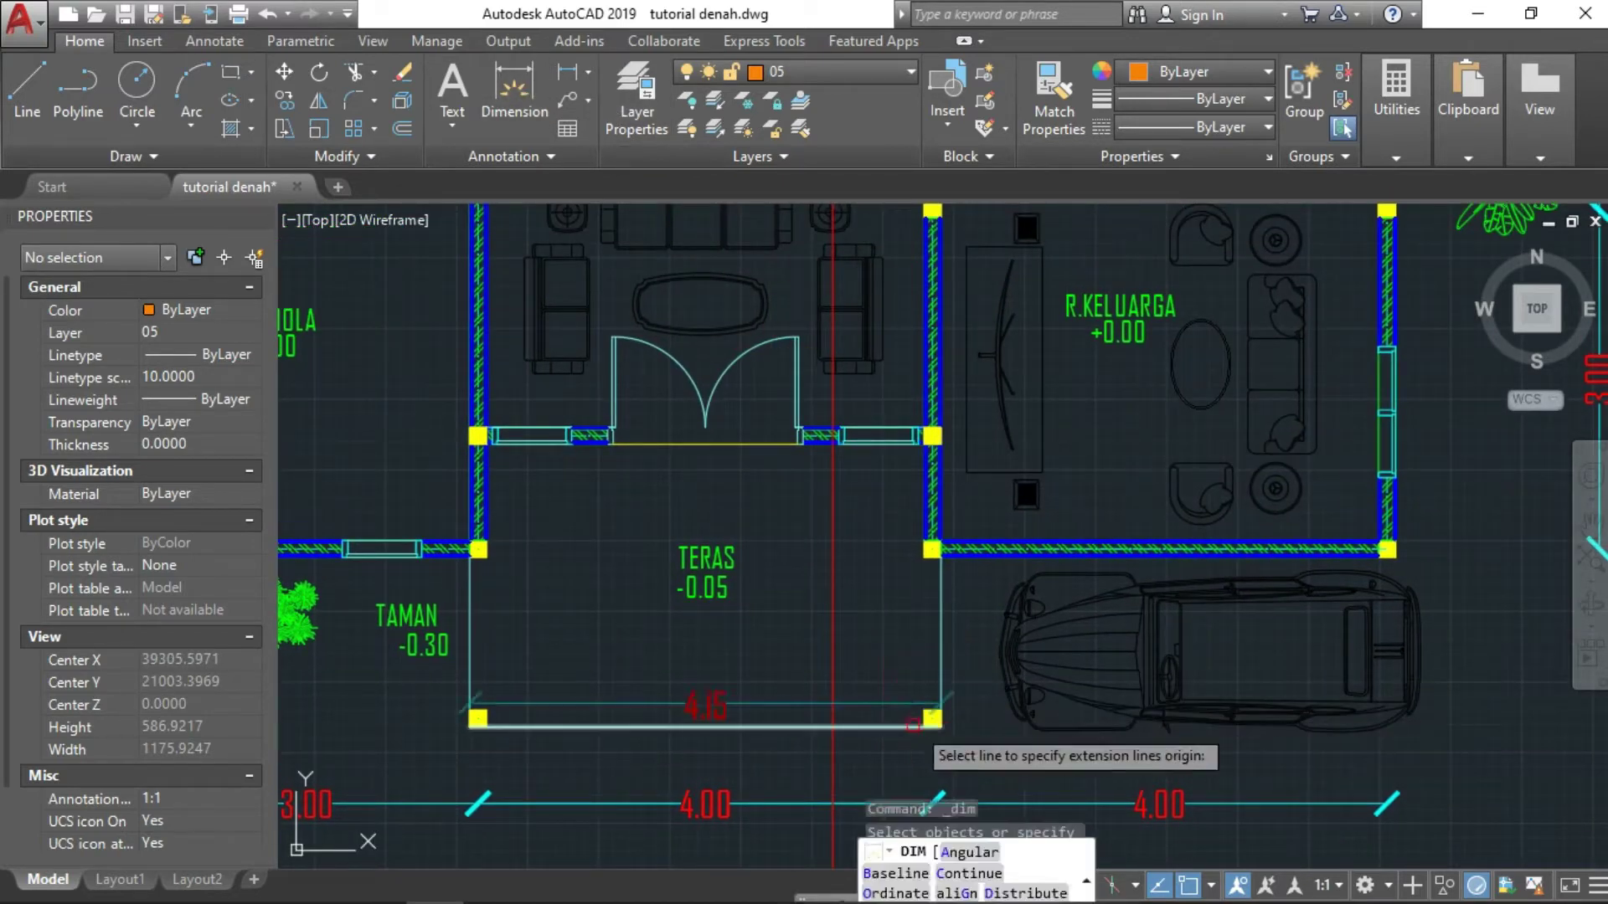
middle_drag(912, 725, 840, 577)
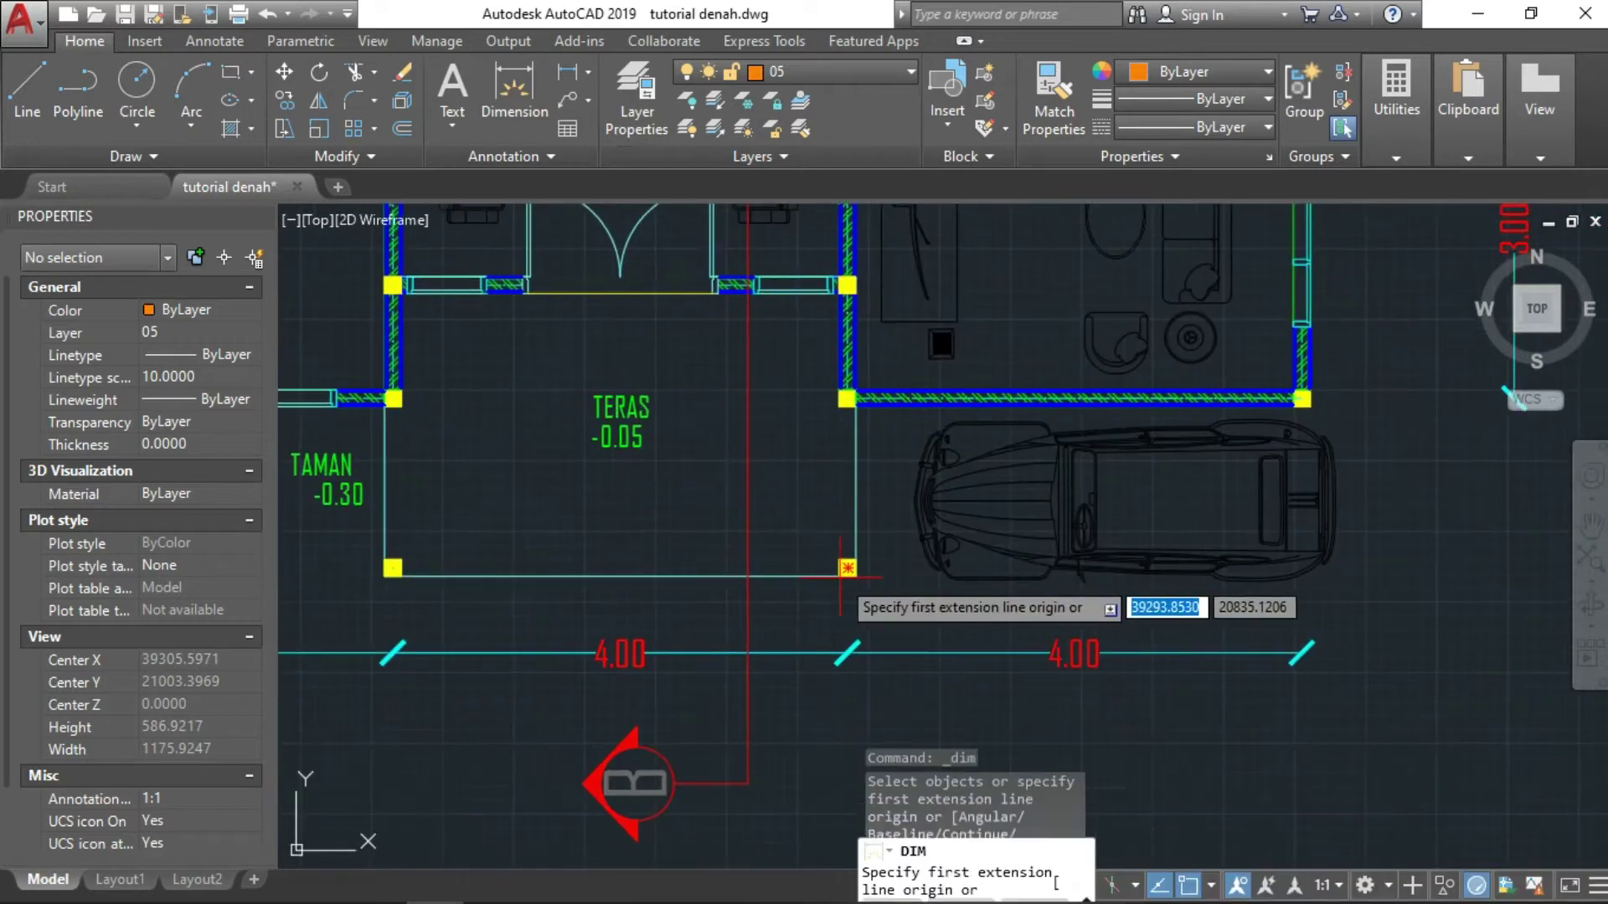
click(848, 569)
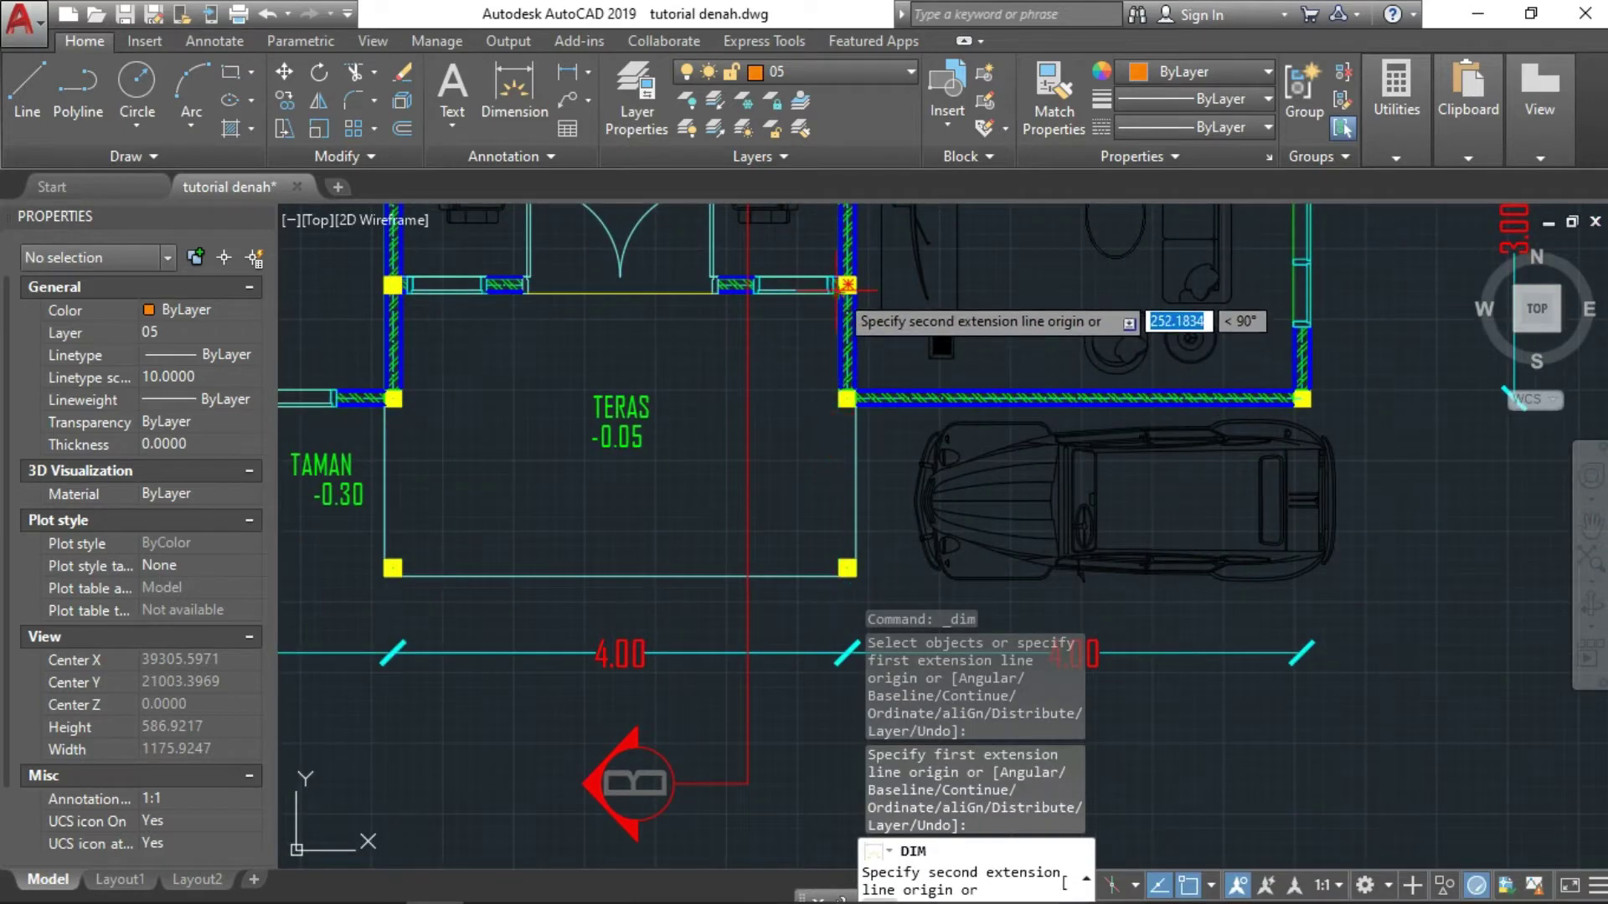
scroll(847, 285, up, 4)
click(858, 277)
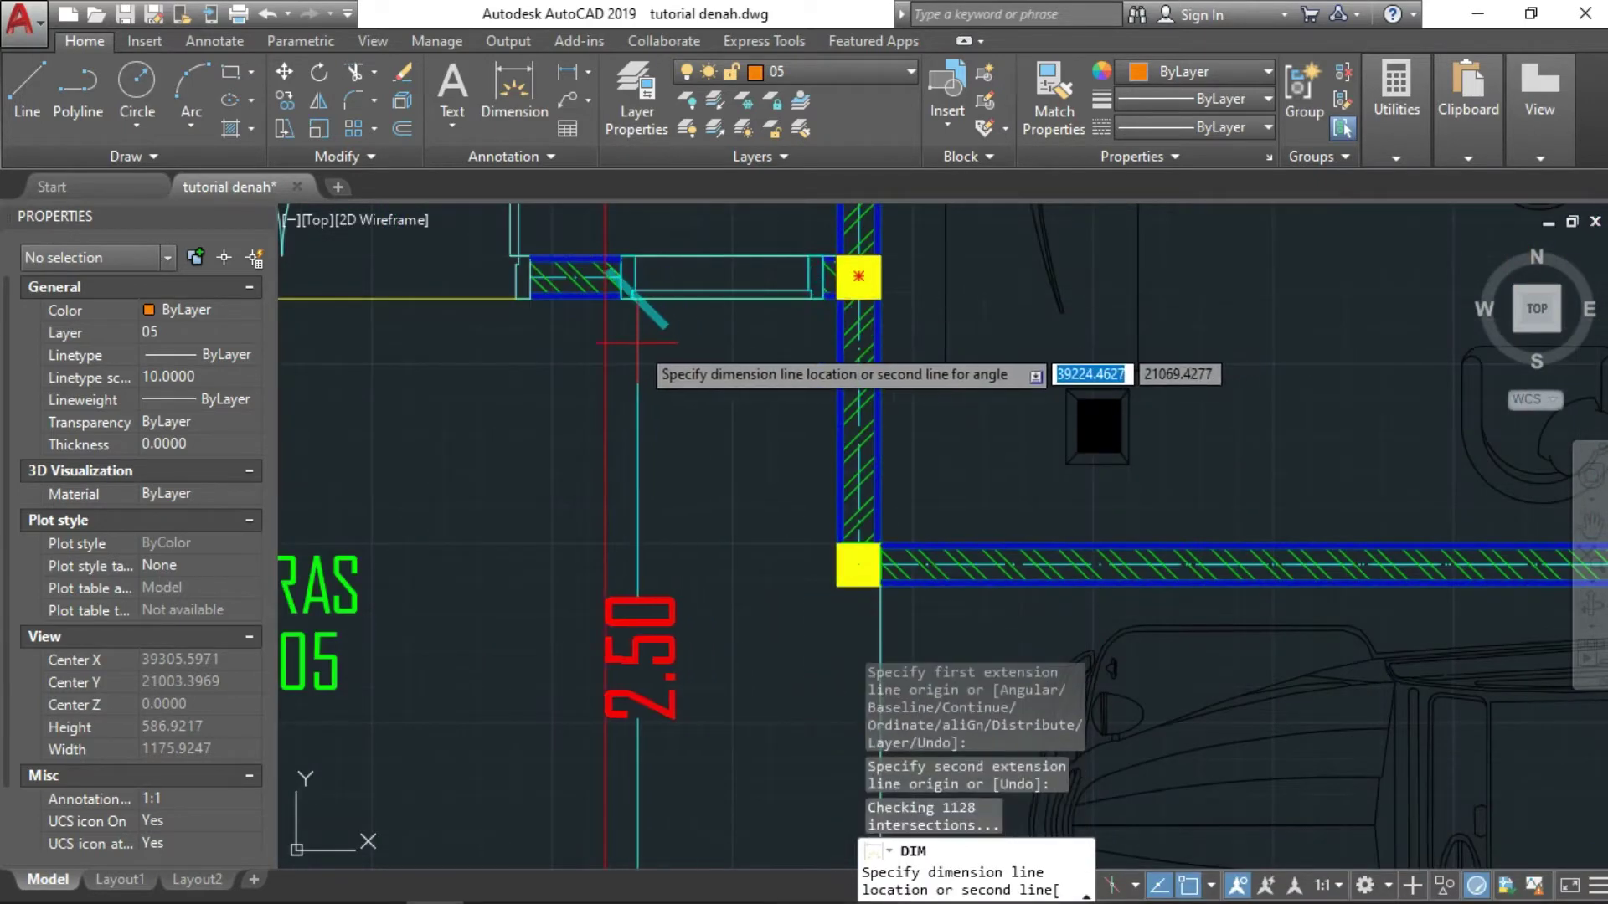
key(Escape)
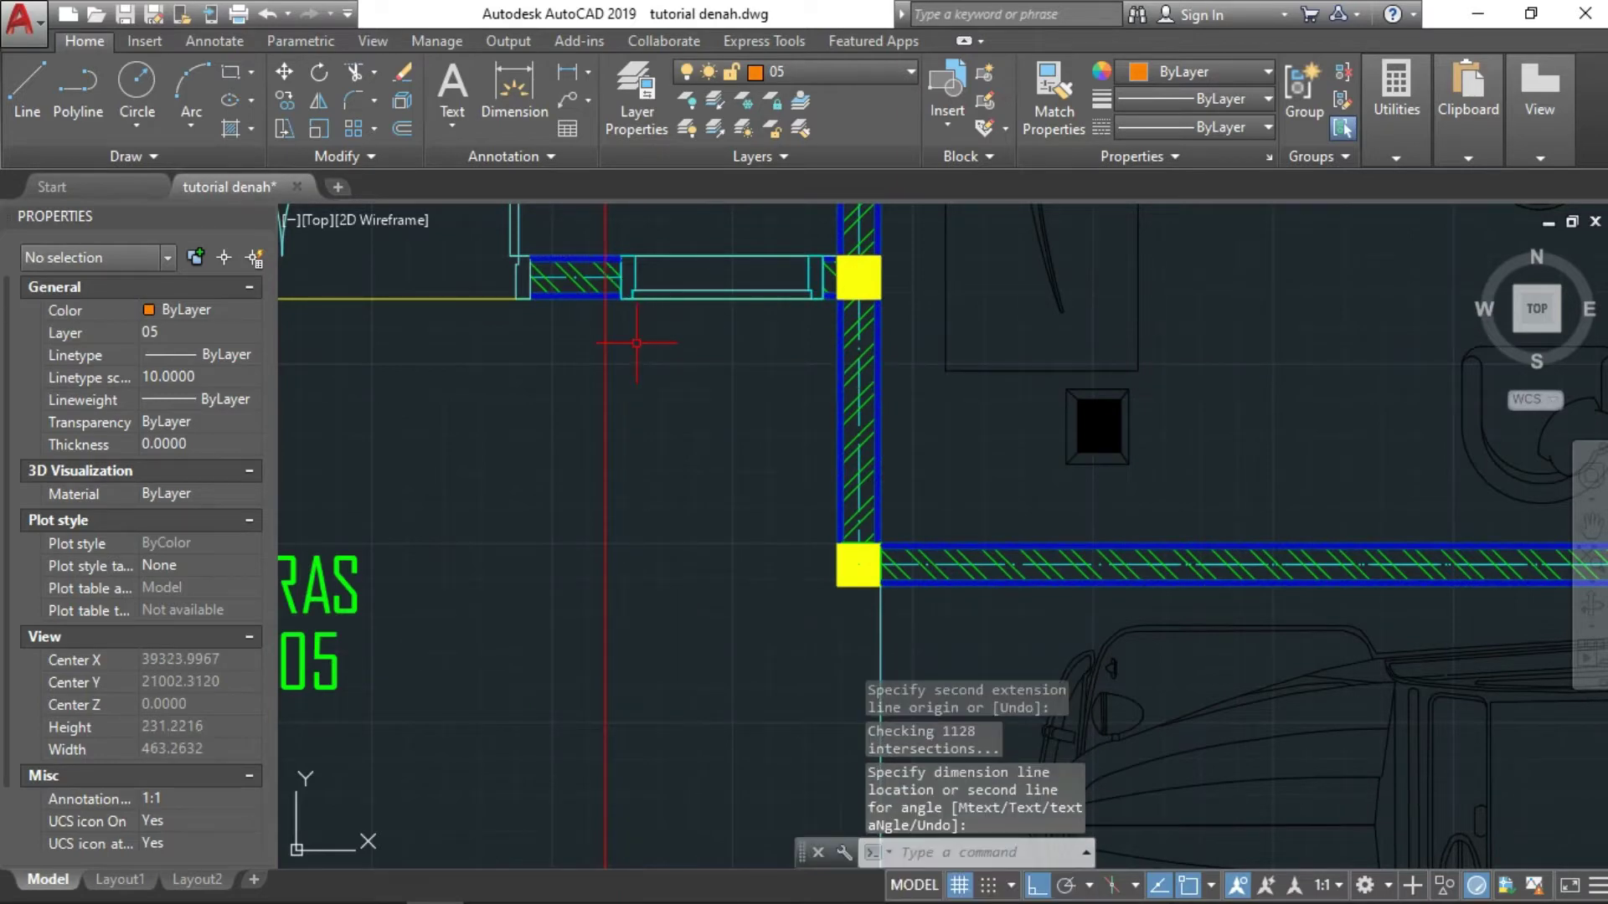
Step: Zoom out and pan from the floor plan over to the two house cross-sections
middle_drag(606, 316, 620, 406)
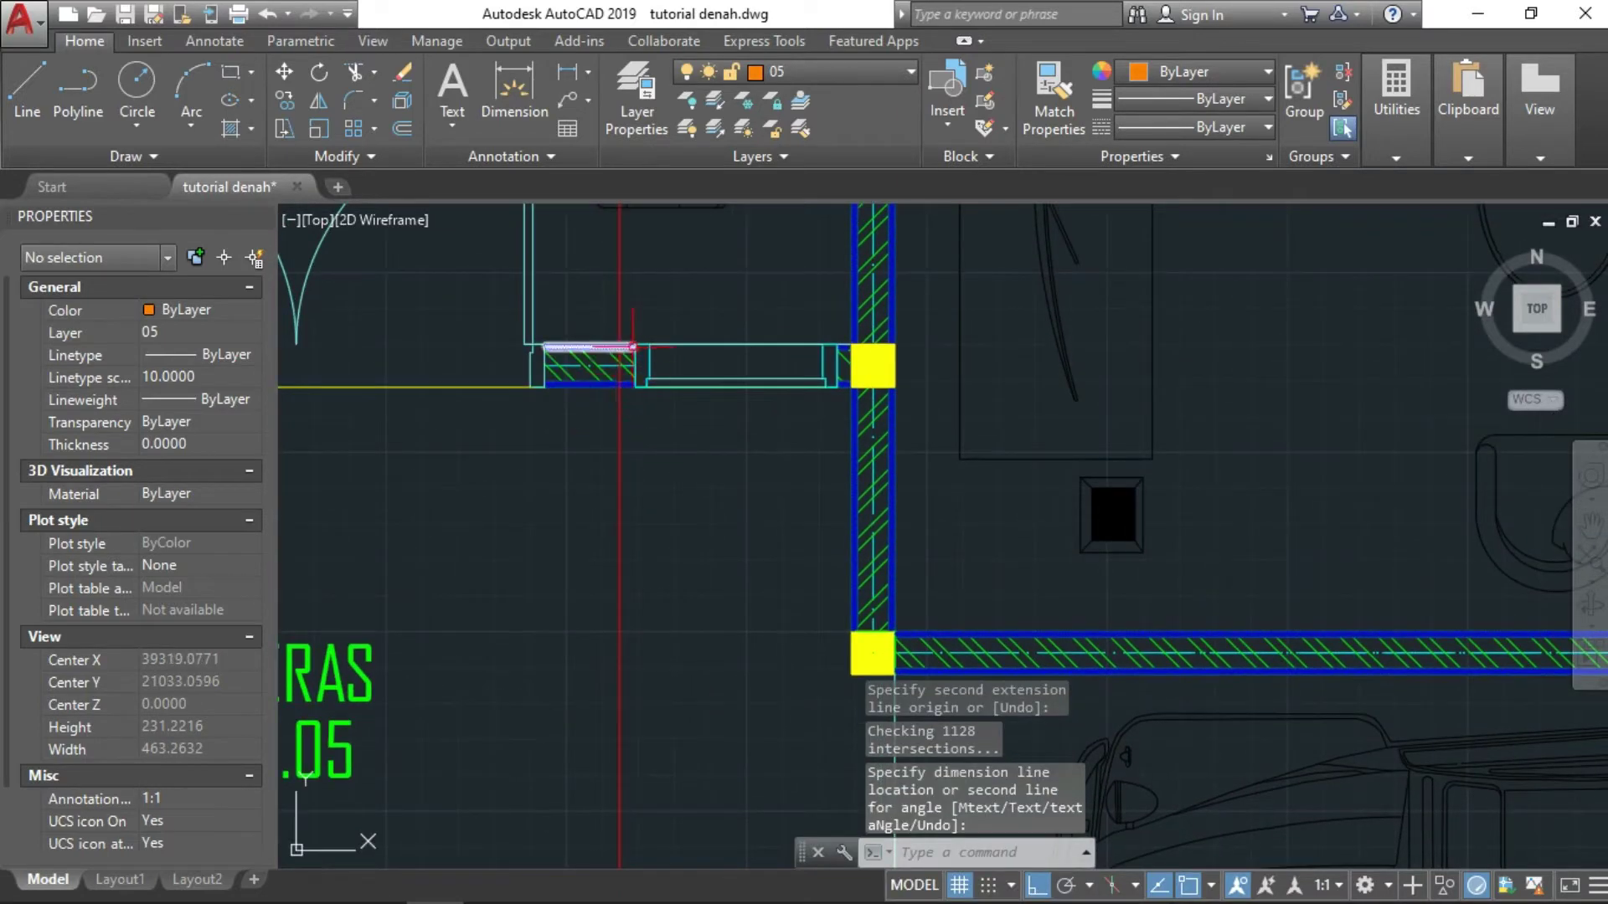
scroll(619, 344, up, 4)
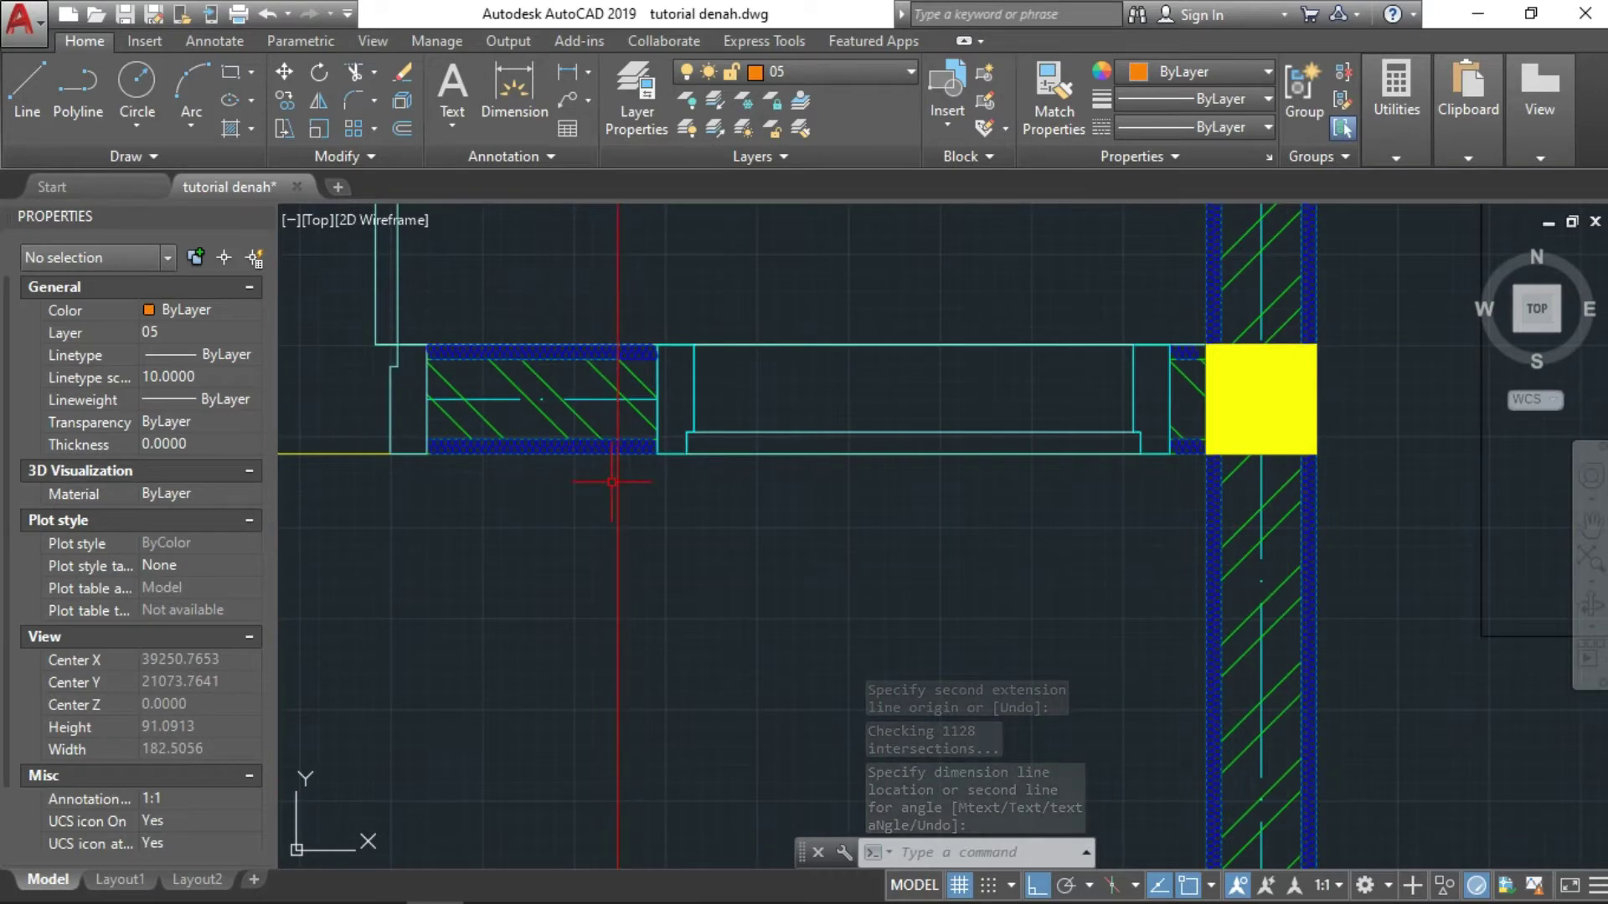
scroll(602, 345, down, 2)
middle_drag(610, 460, 720, 510)
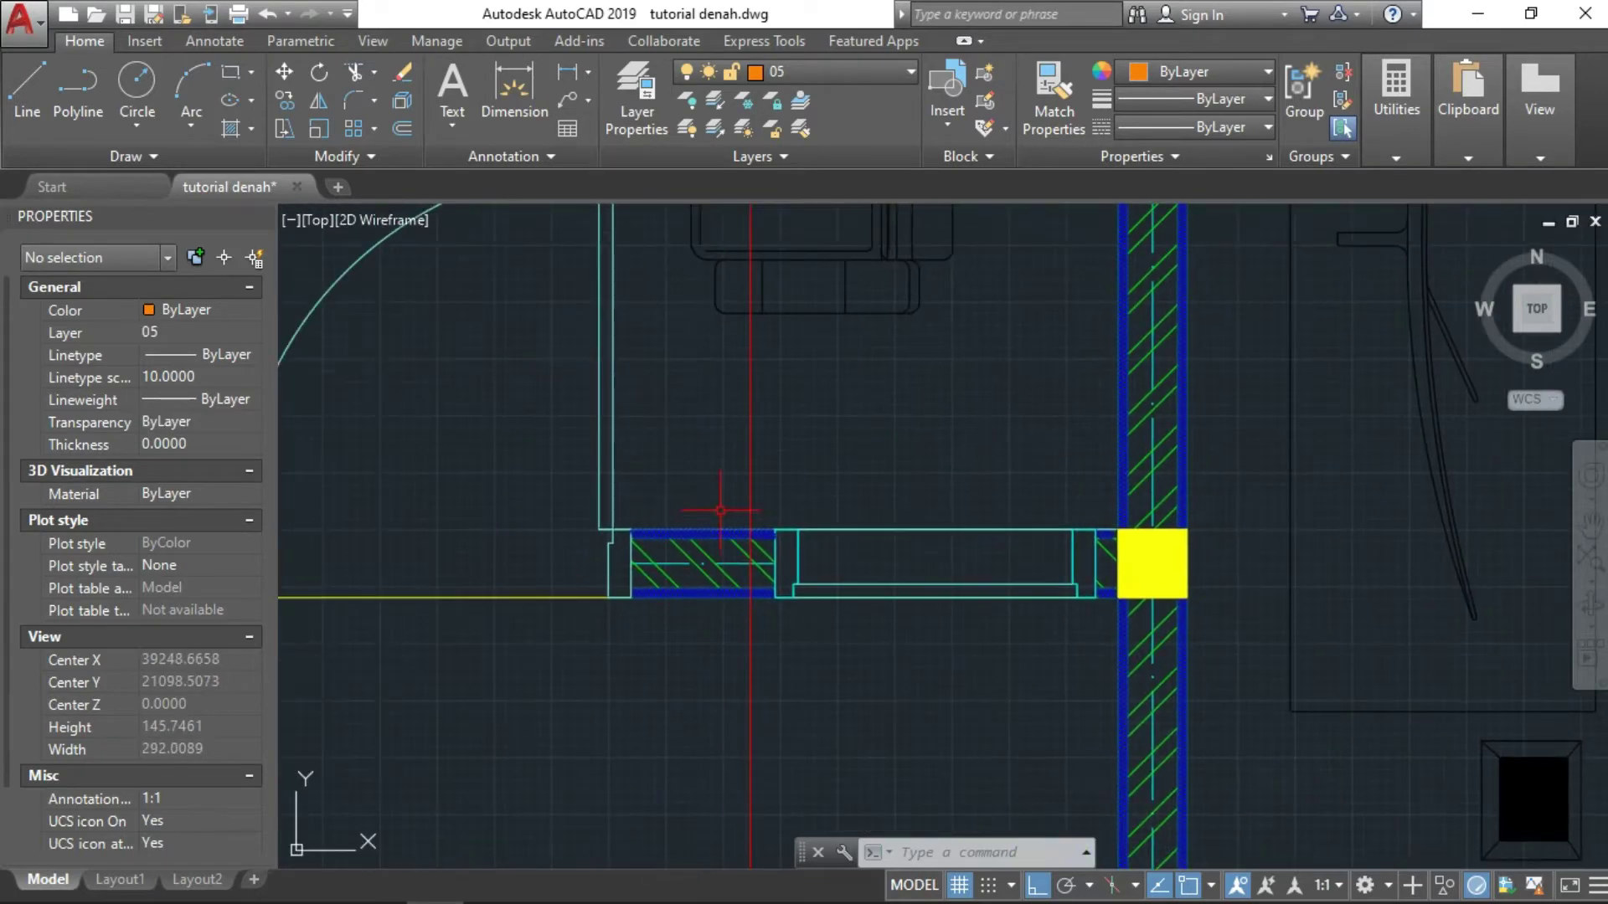
scroll(751, 637, down, 6)
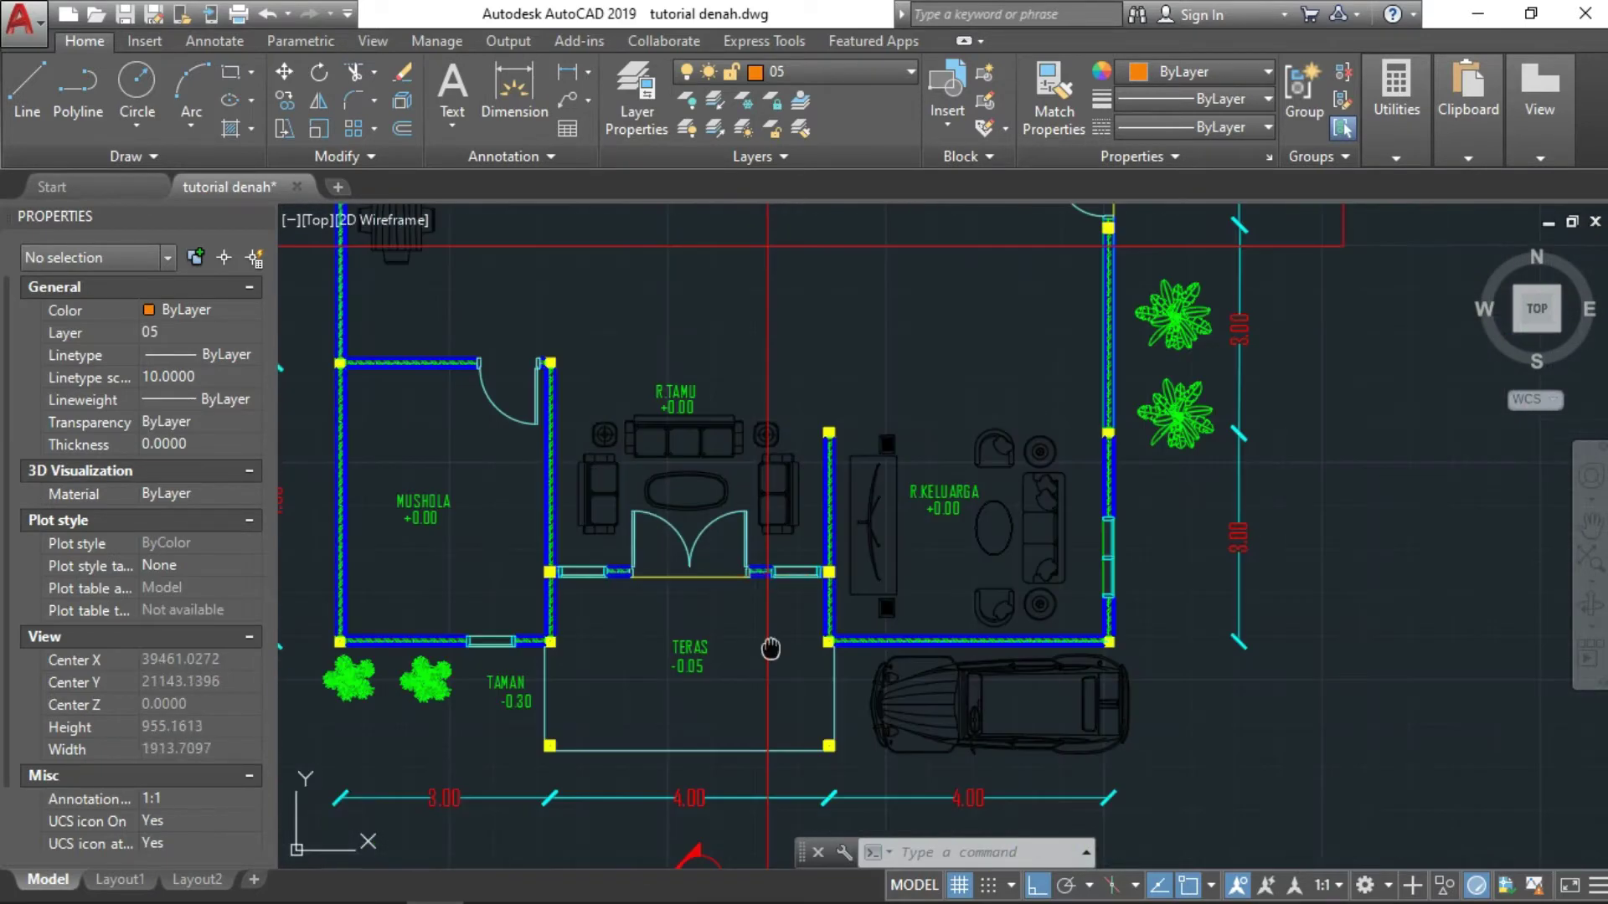
scroll(751, 637, down, 5)
middle_drag(751, 637, 758, 384)
Step: Start a dimension and snap its first point to the left column footing
middle_drag(708, 577, 724, 361)
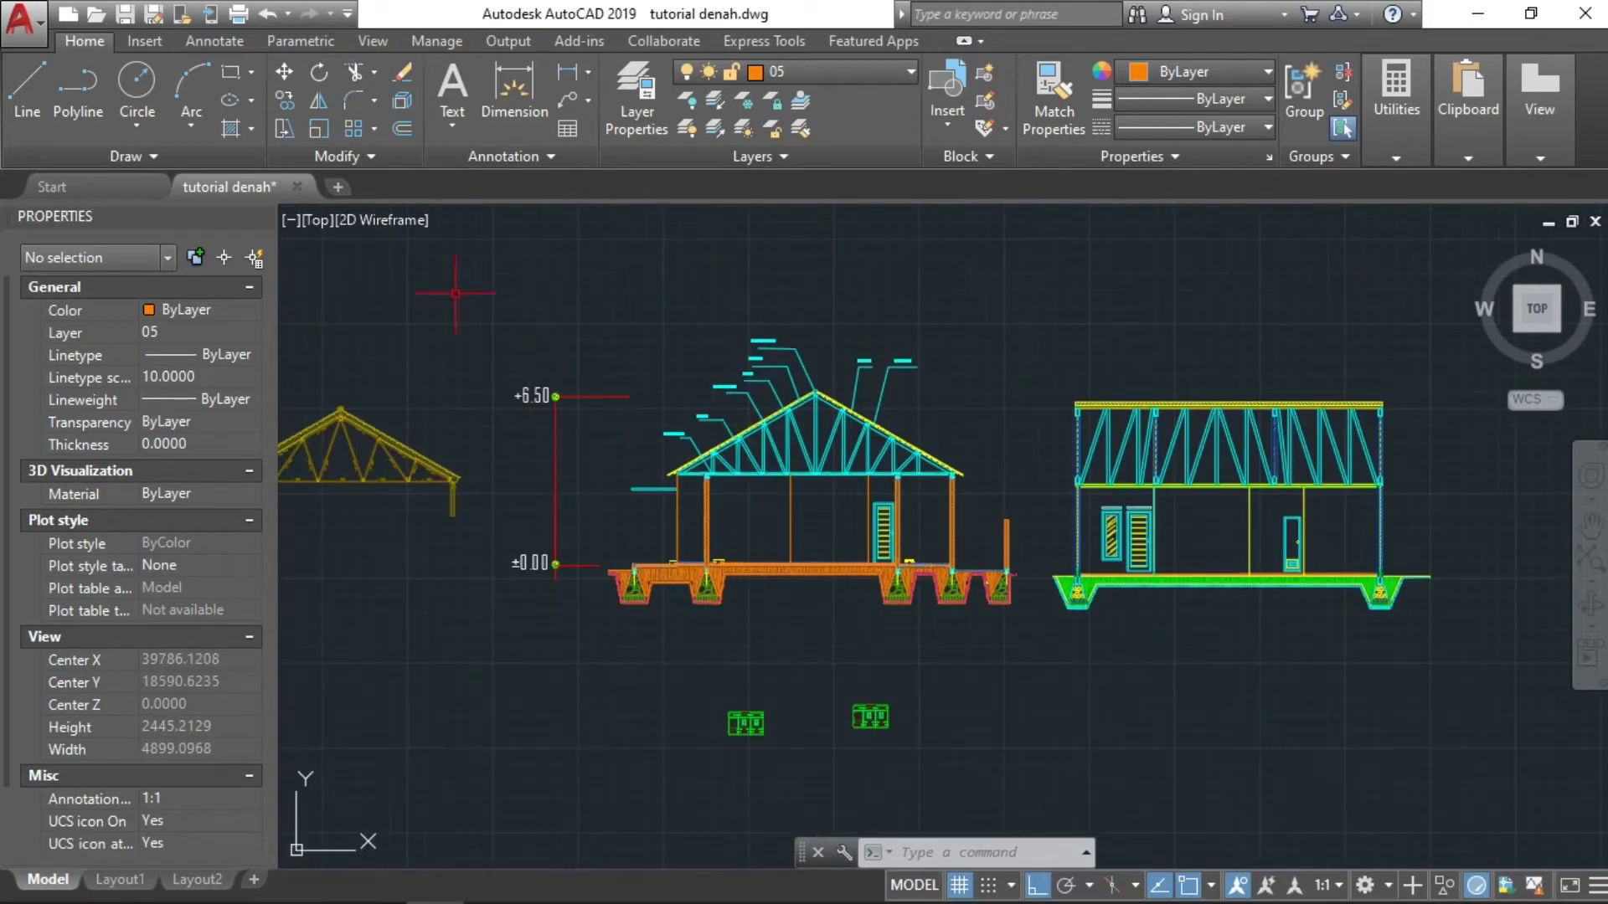
click(514, 92)
scroll(699, 519, up, 3)
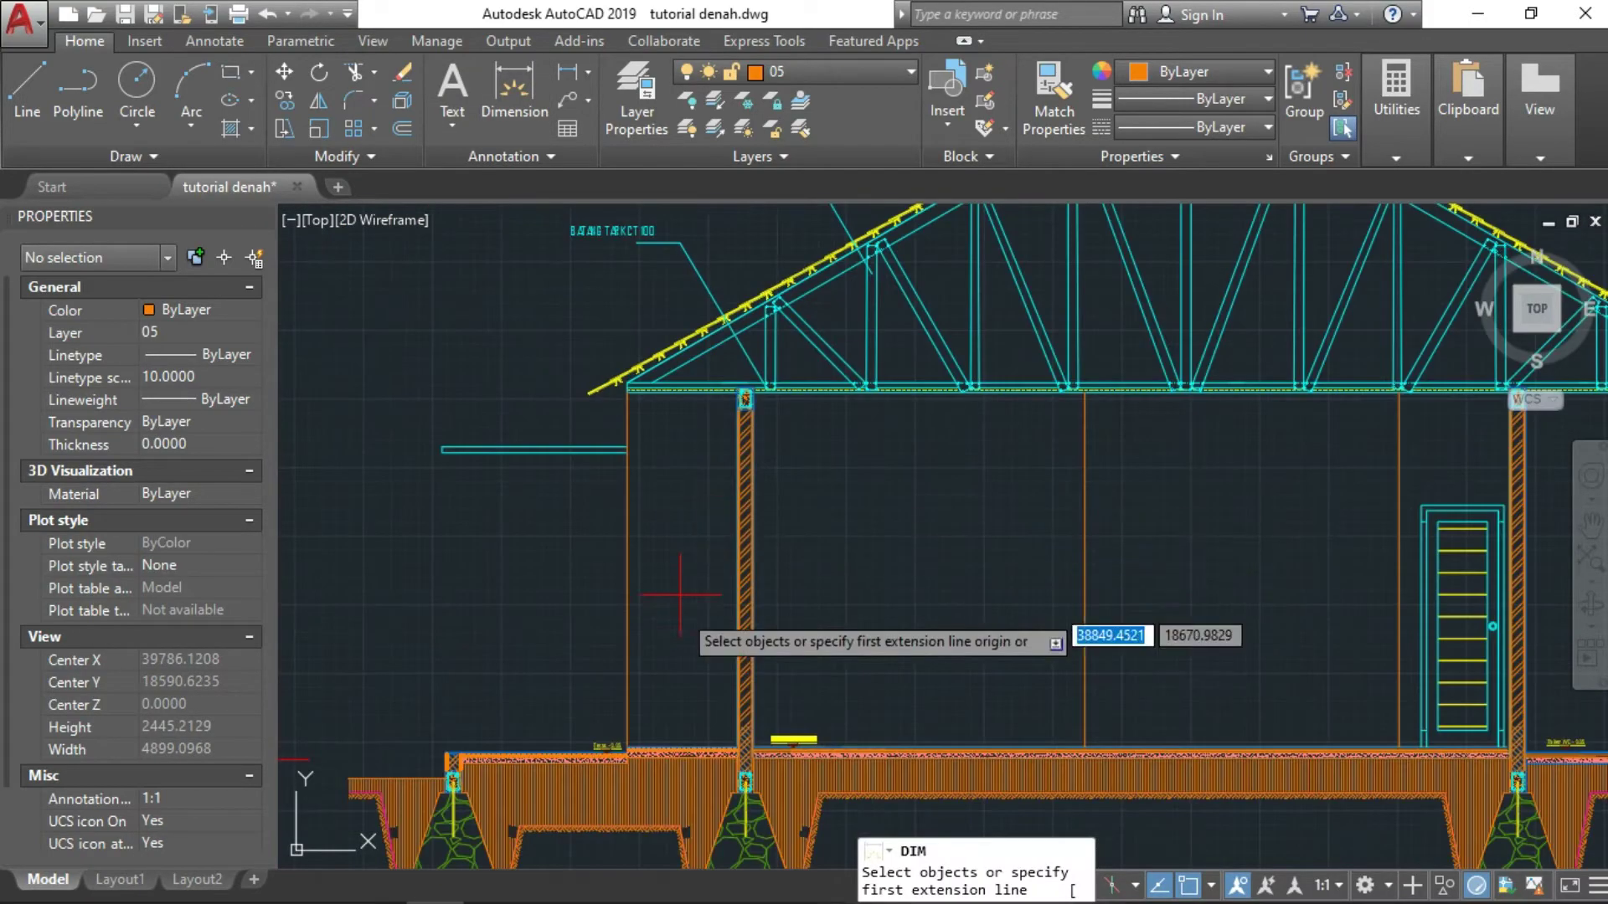
scroll(602, 545, up, 2)
scroll(473, 577, up, 2)
scroll(471, 578, up, 1)
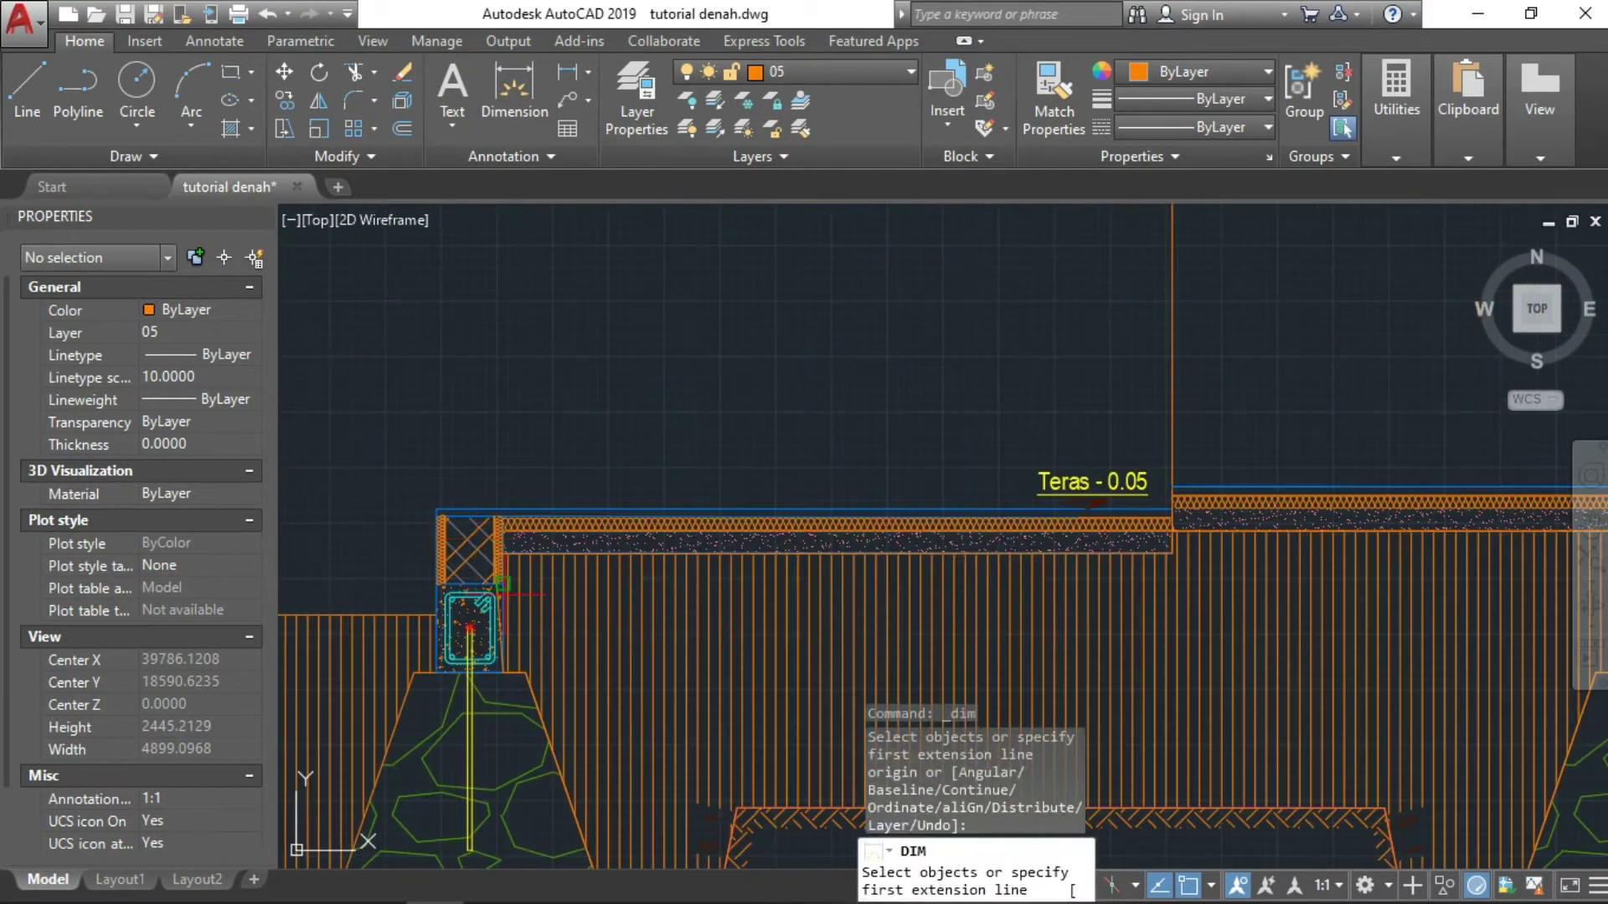
scroll(466, 612, up, 2)
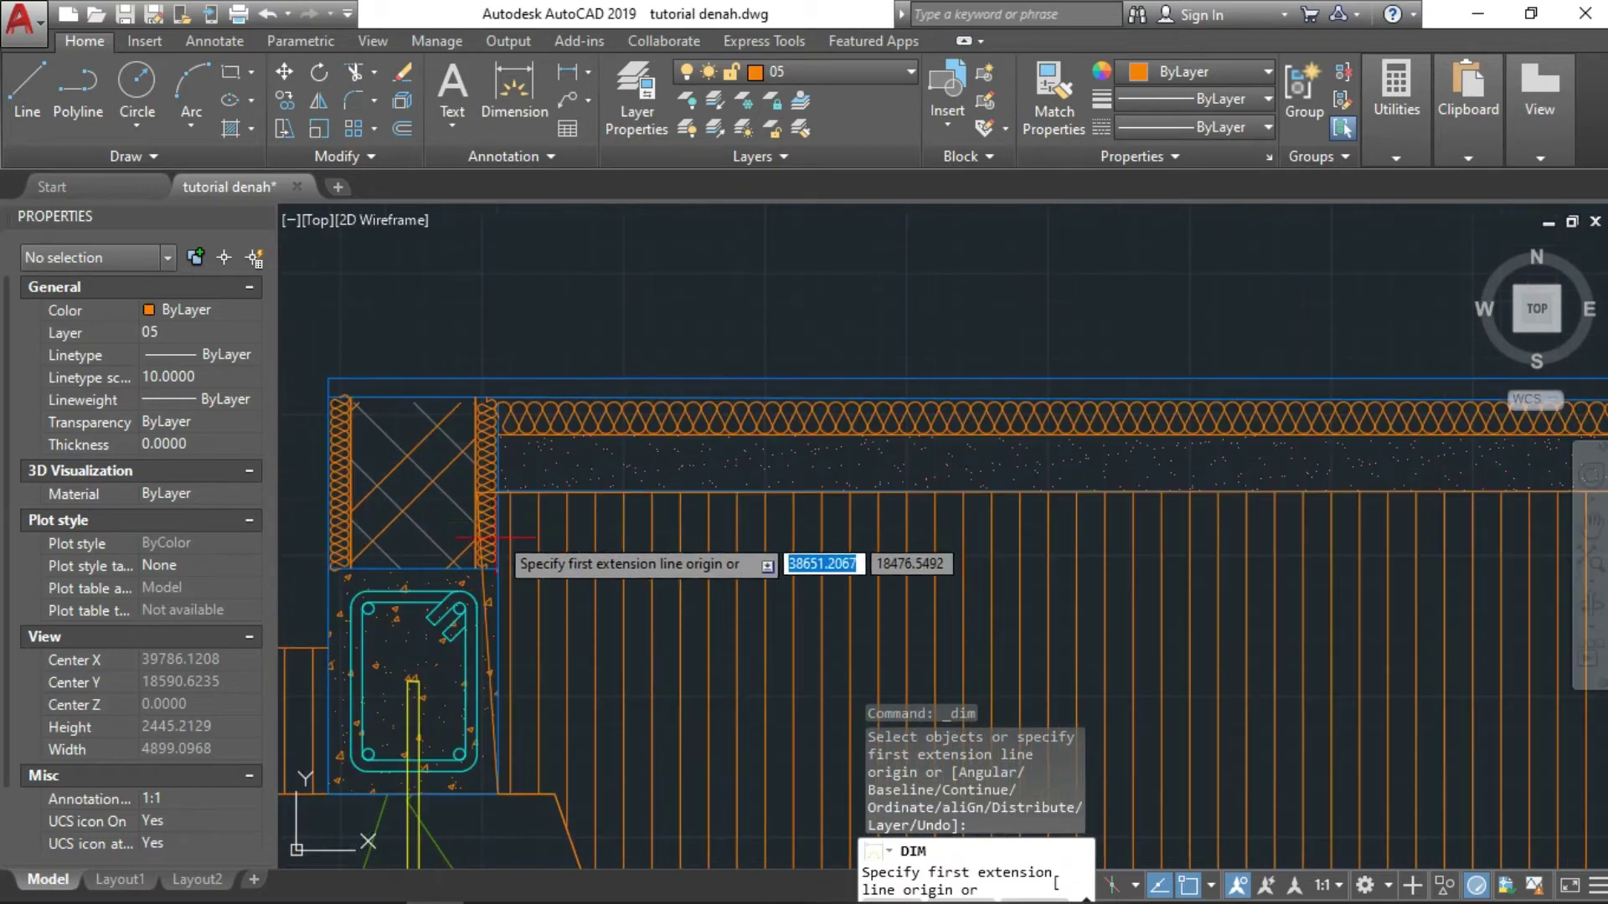
click(329, 367)
Step: Snap to the next column and place the 2.50 dimension below the footings
scroll(714, 514, down, 3)
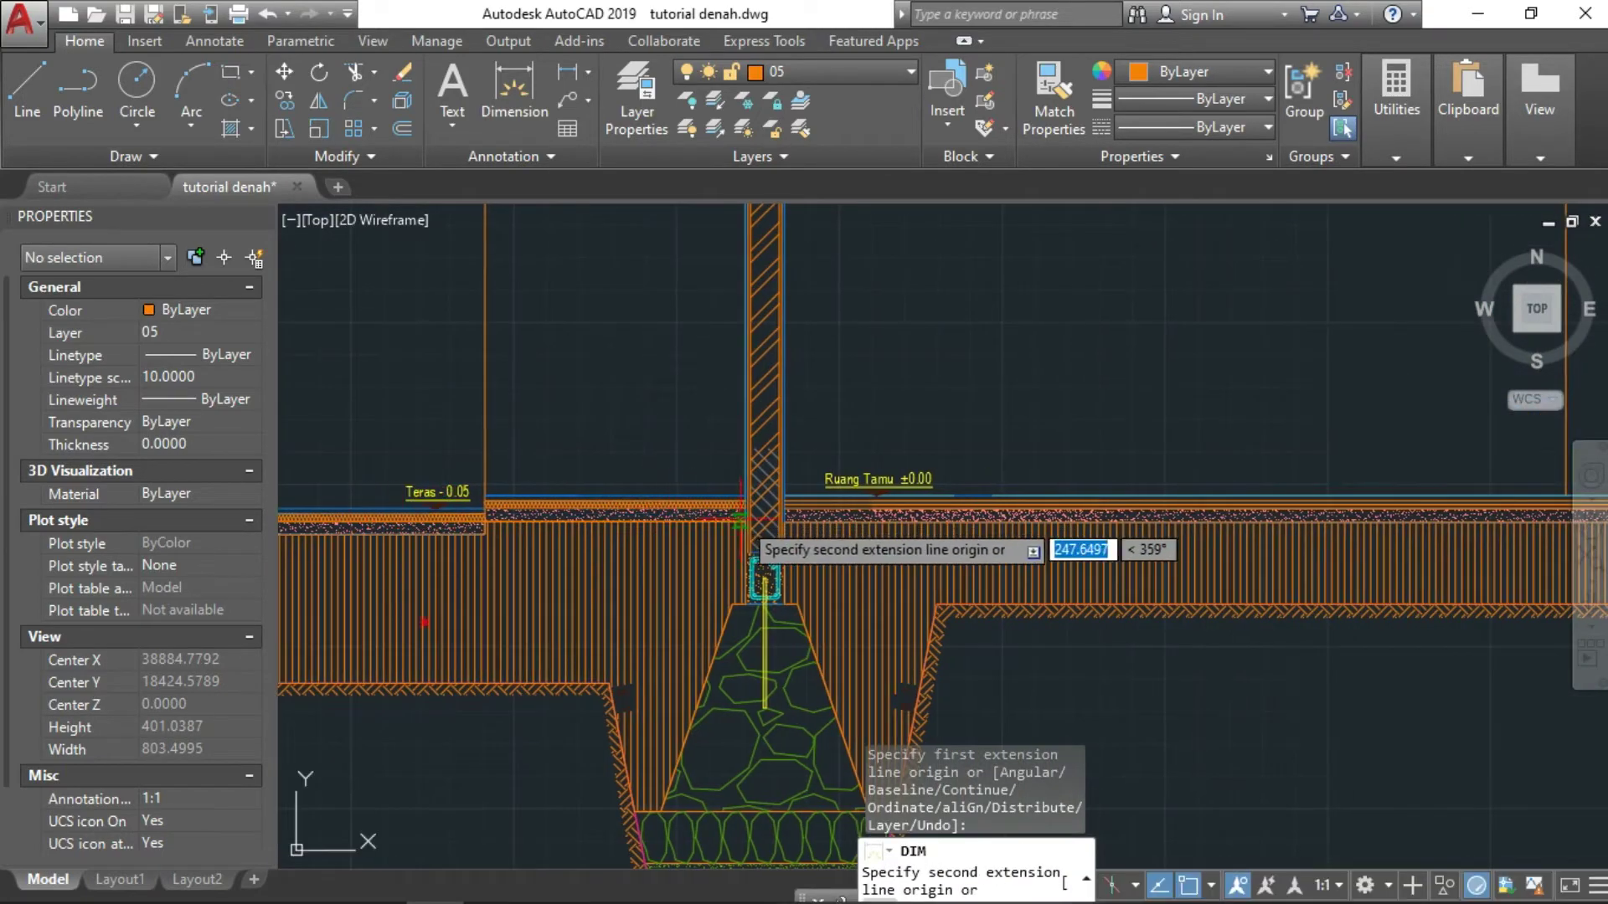
scroll(745, 519, up, 5)
scroll(746, 519, up, 4)
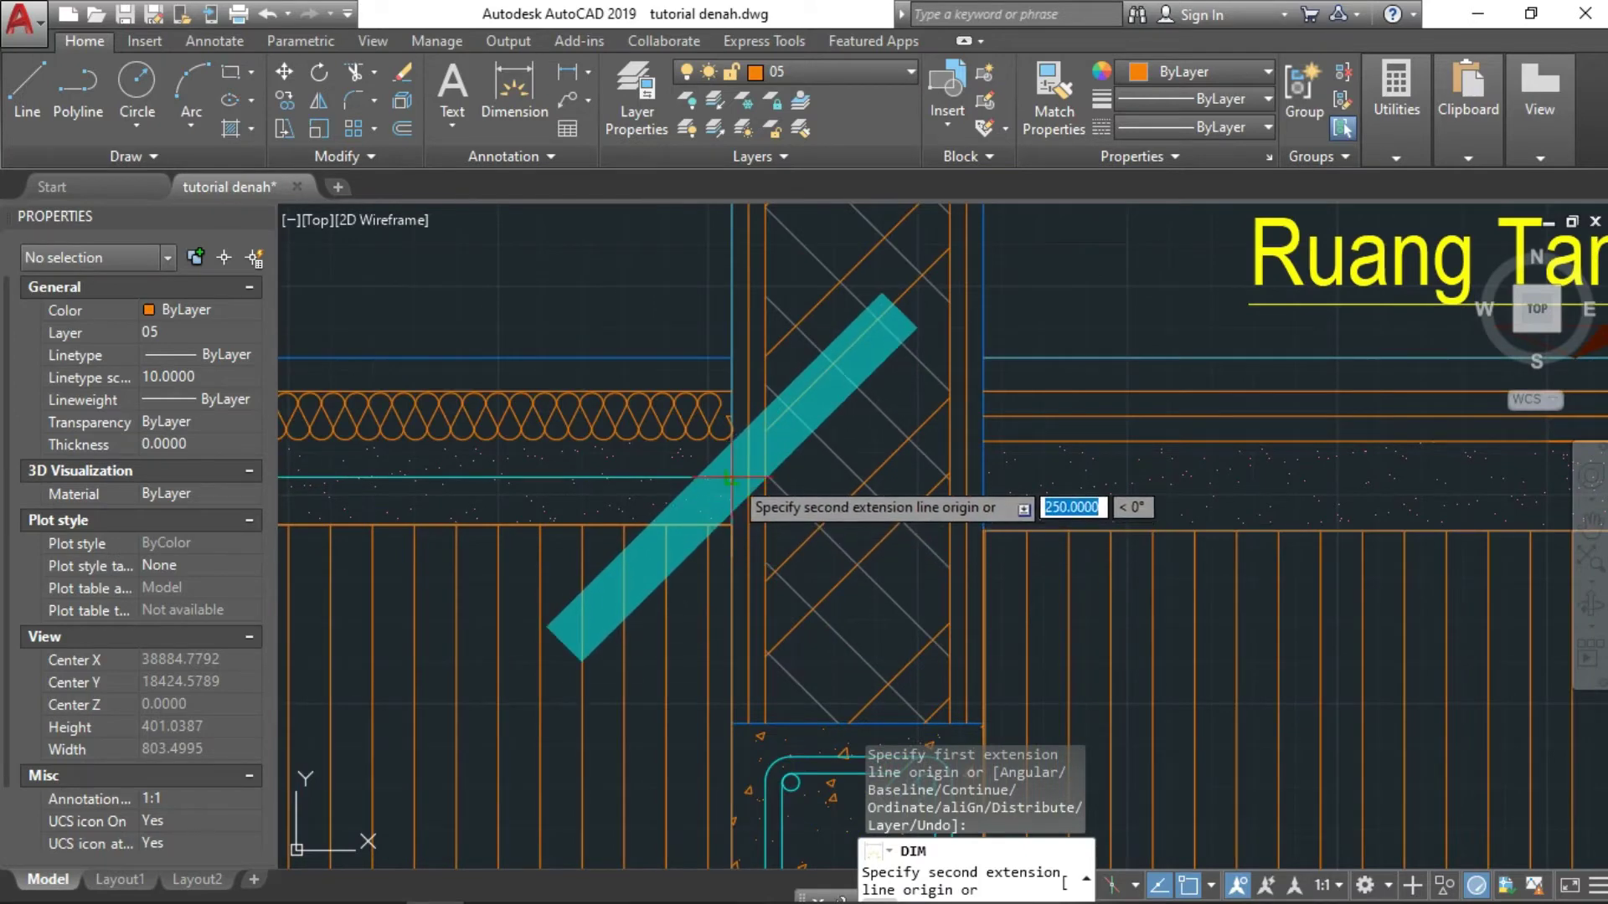
click(730, 480)
scroll(670, 636, down, 5)
scroll(660, 667, up, 1)
scroll(661, 668, down, 3)
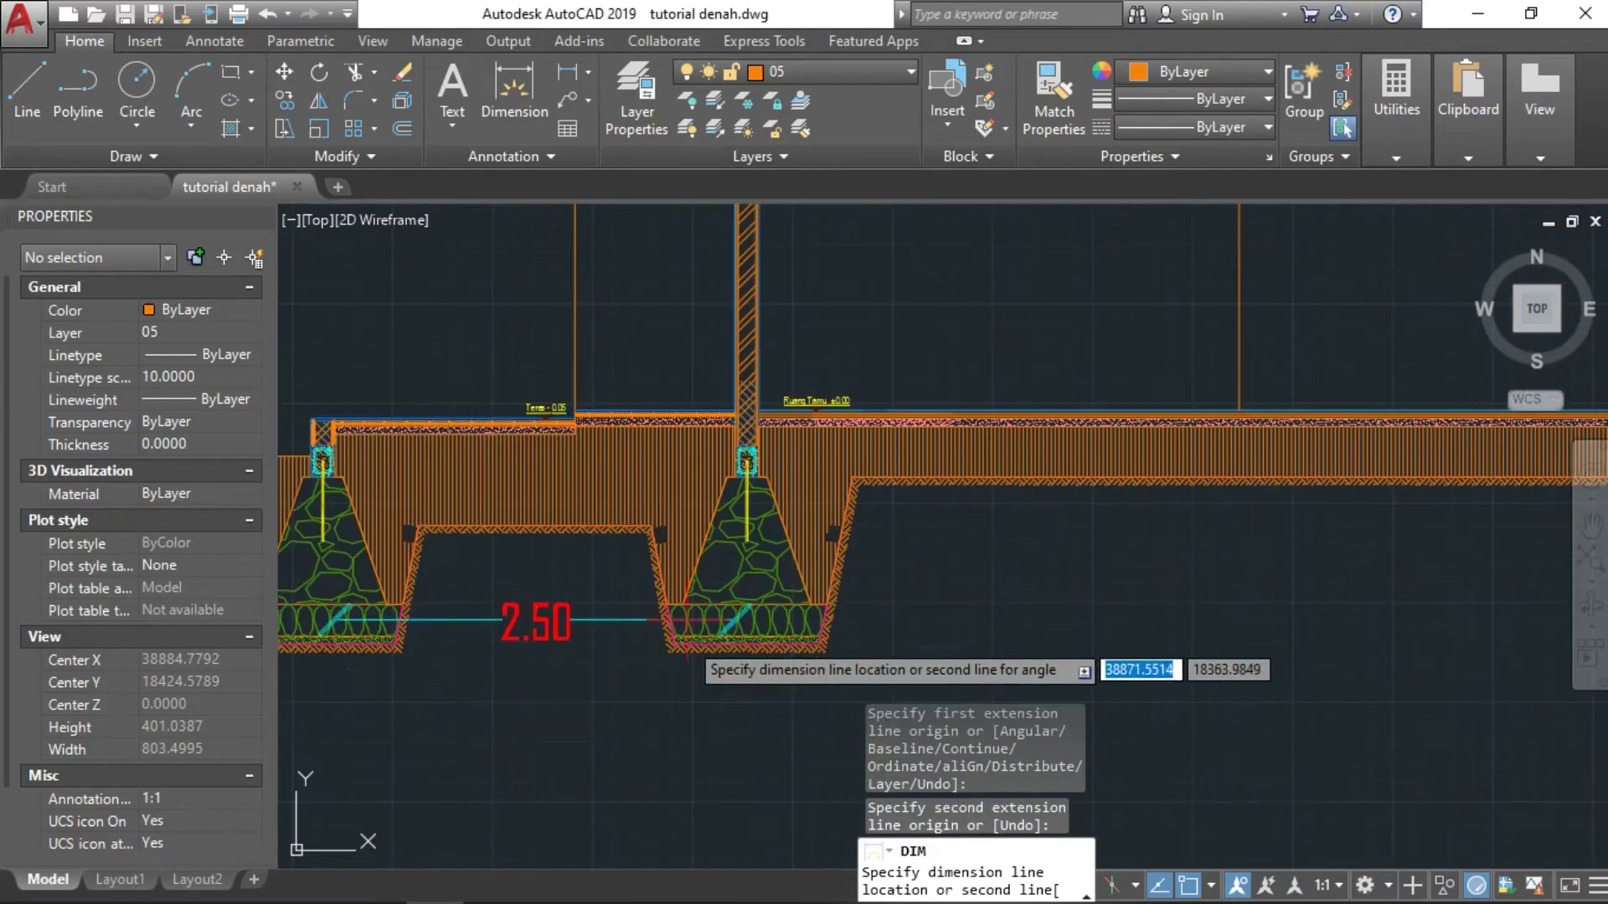
click(637, 737)
middle_drag(572, 603, 689, 528)
key(Return)
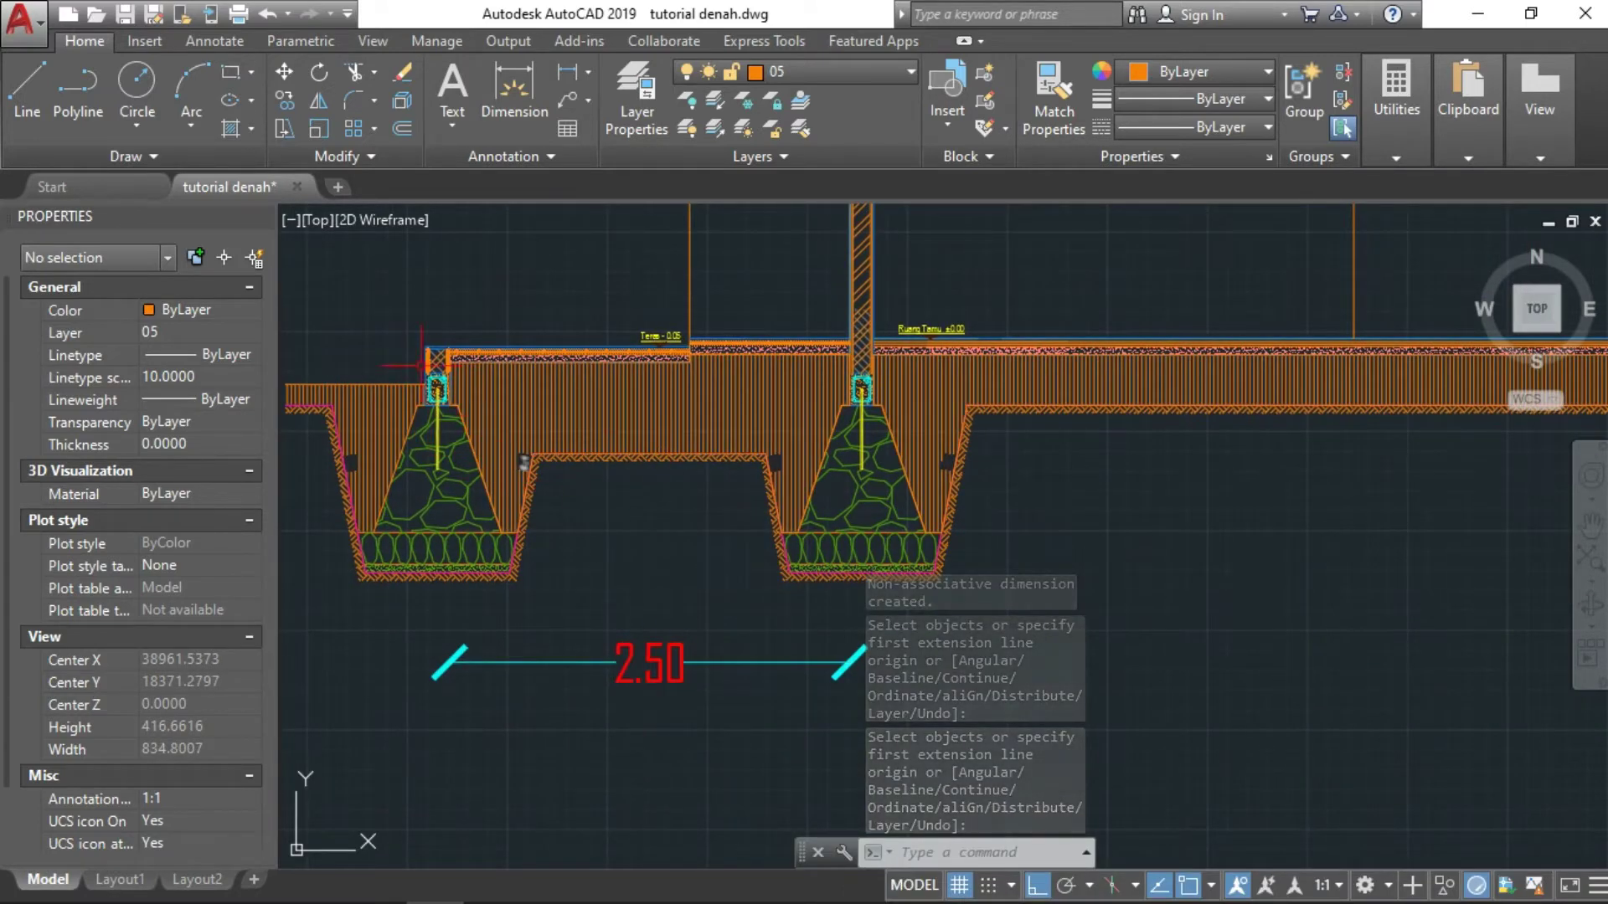
scroll(997, 418, down, 5)
middle_drag(837, 252, 754, 753)
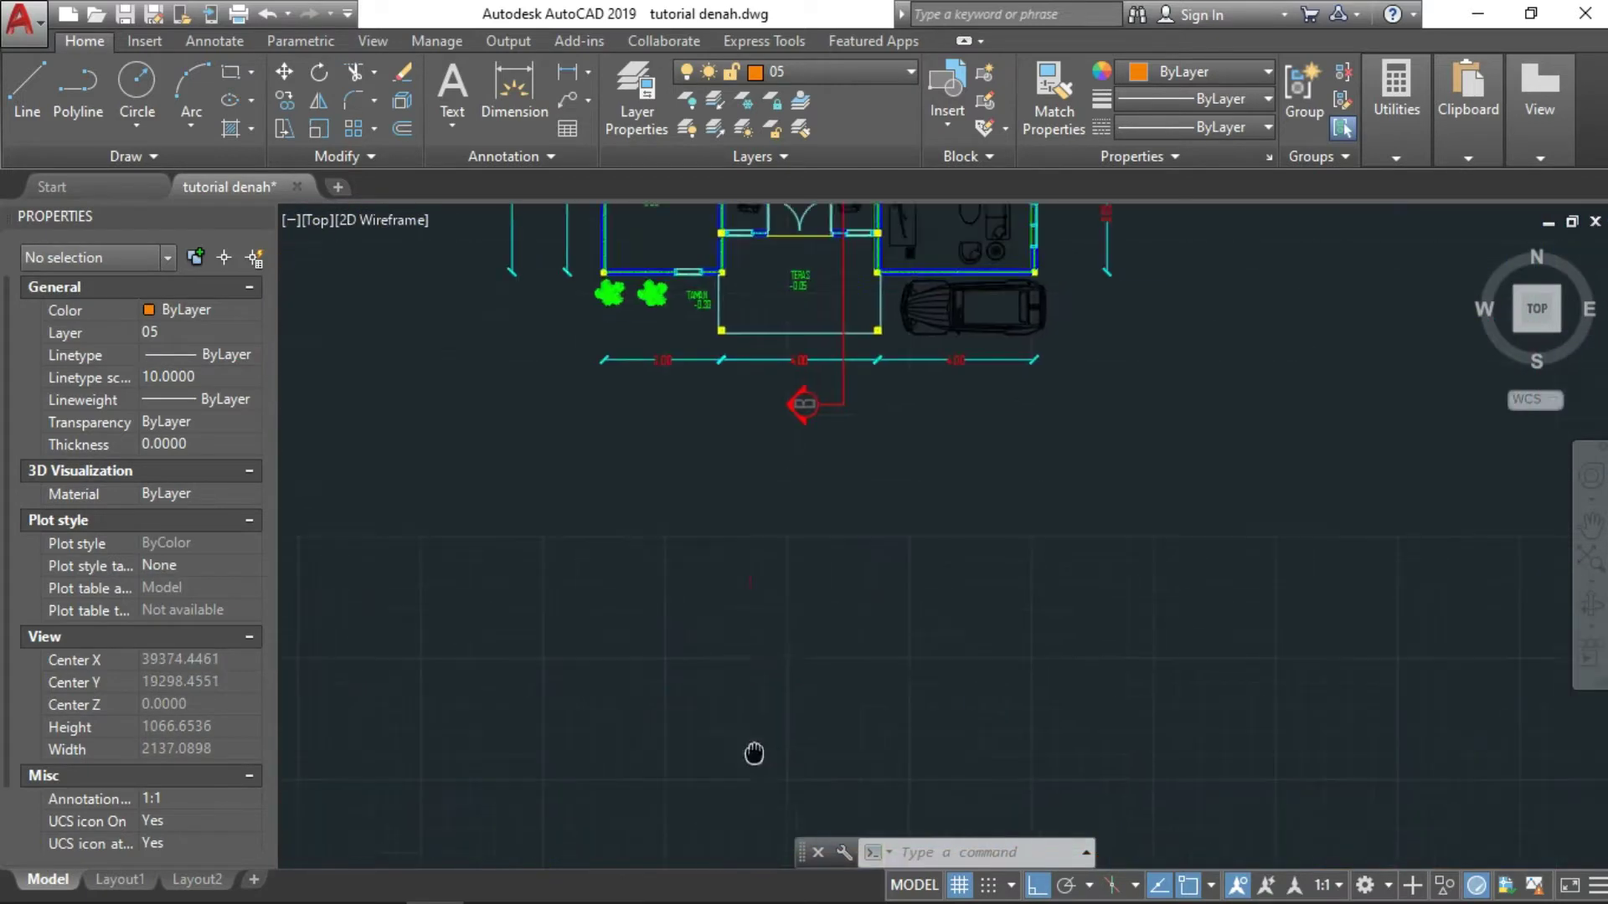
scroll(837, 293, up, 3)
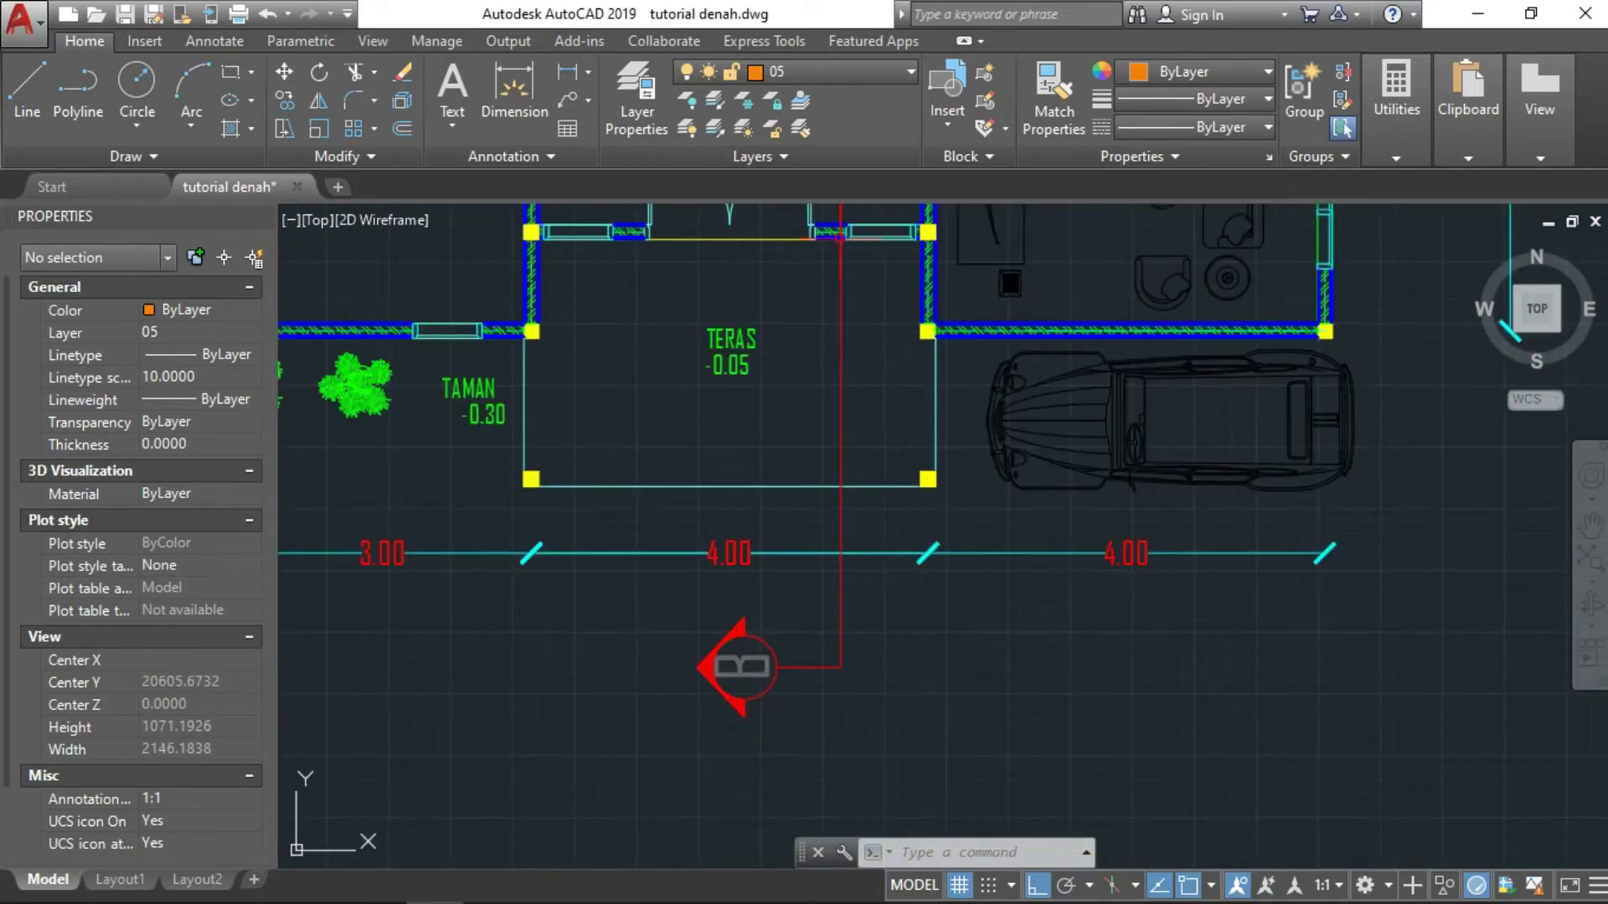
scroll(712, 394, up, 1)
scroll(711, 392, down, 4)
mouse_move(711, 681)
middle_down()
mouse_move(717, 287)
mouse_move(681, 521)
middle_up()
scroll(712, 695, up, 3)
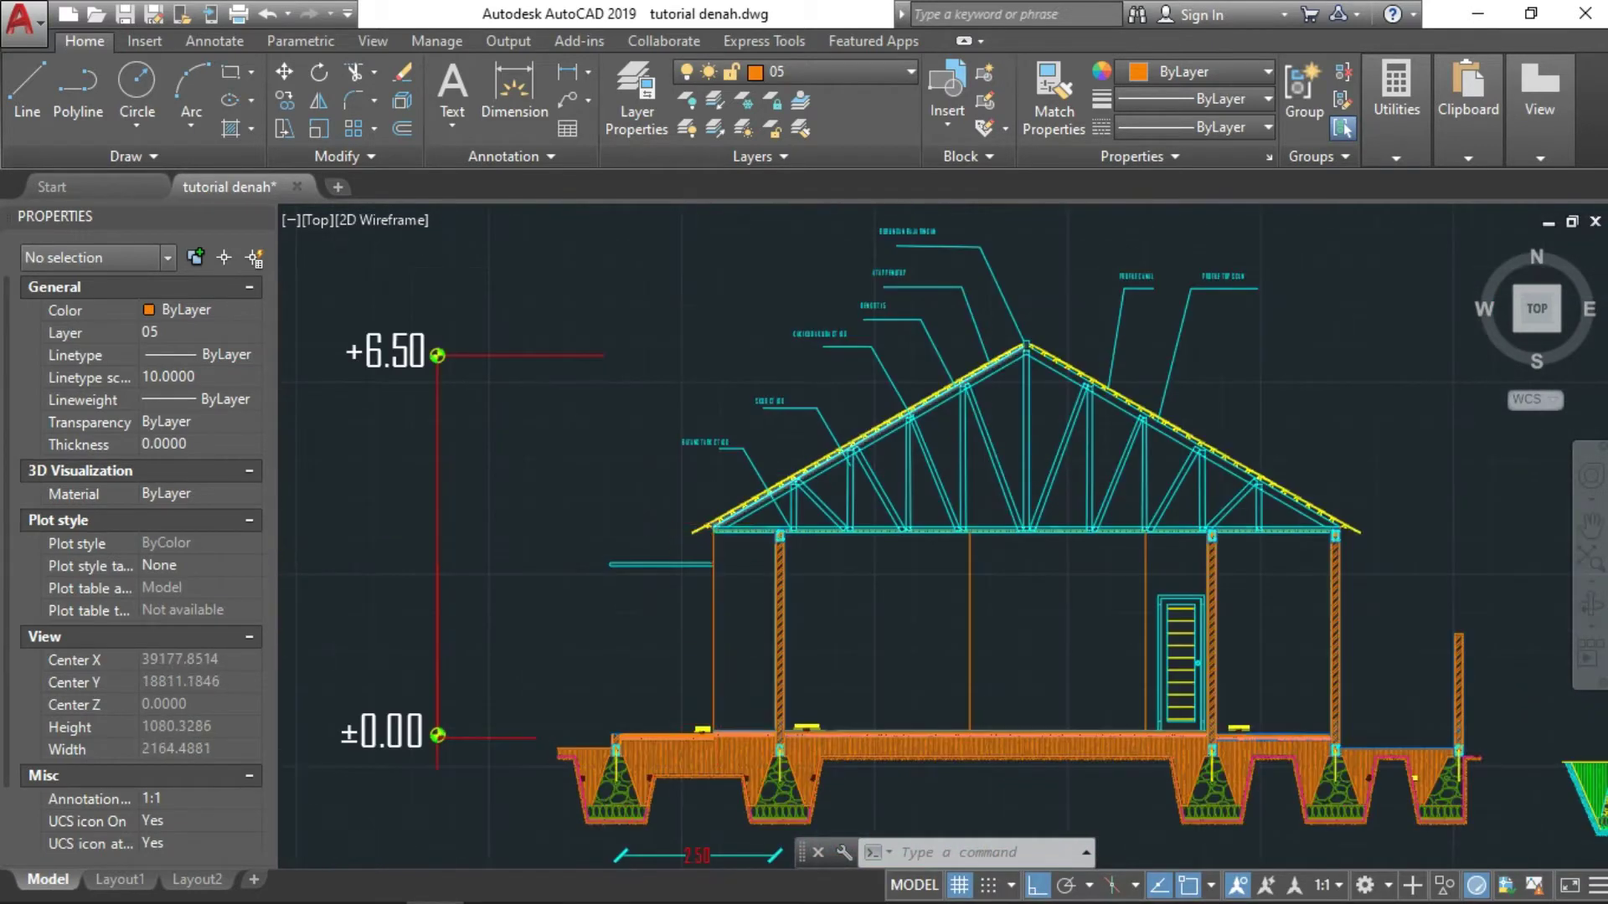
scroll(708, 670, up, 2)
scroll(705, 661, up, 2)
middle_drag(686, 570, 686, 562)
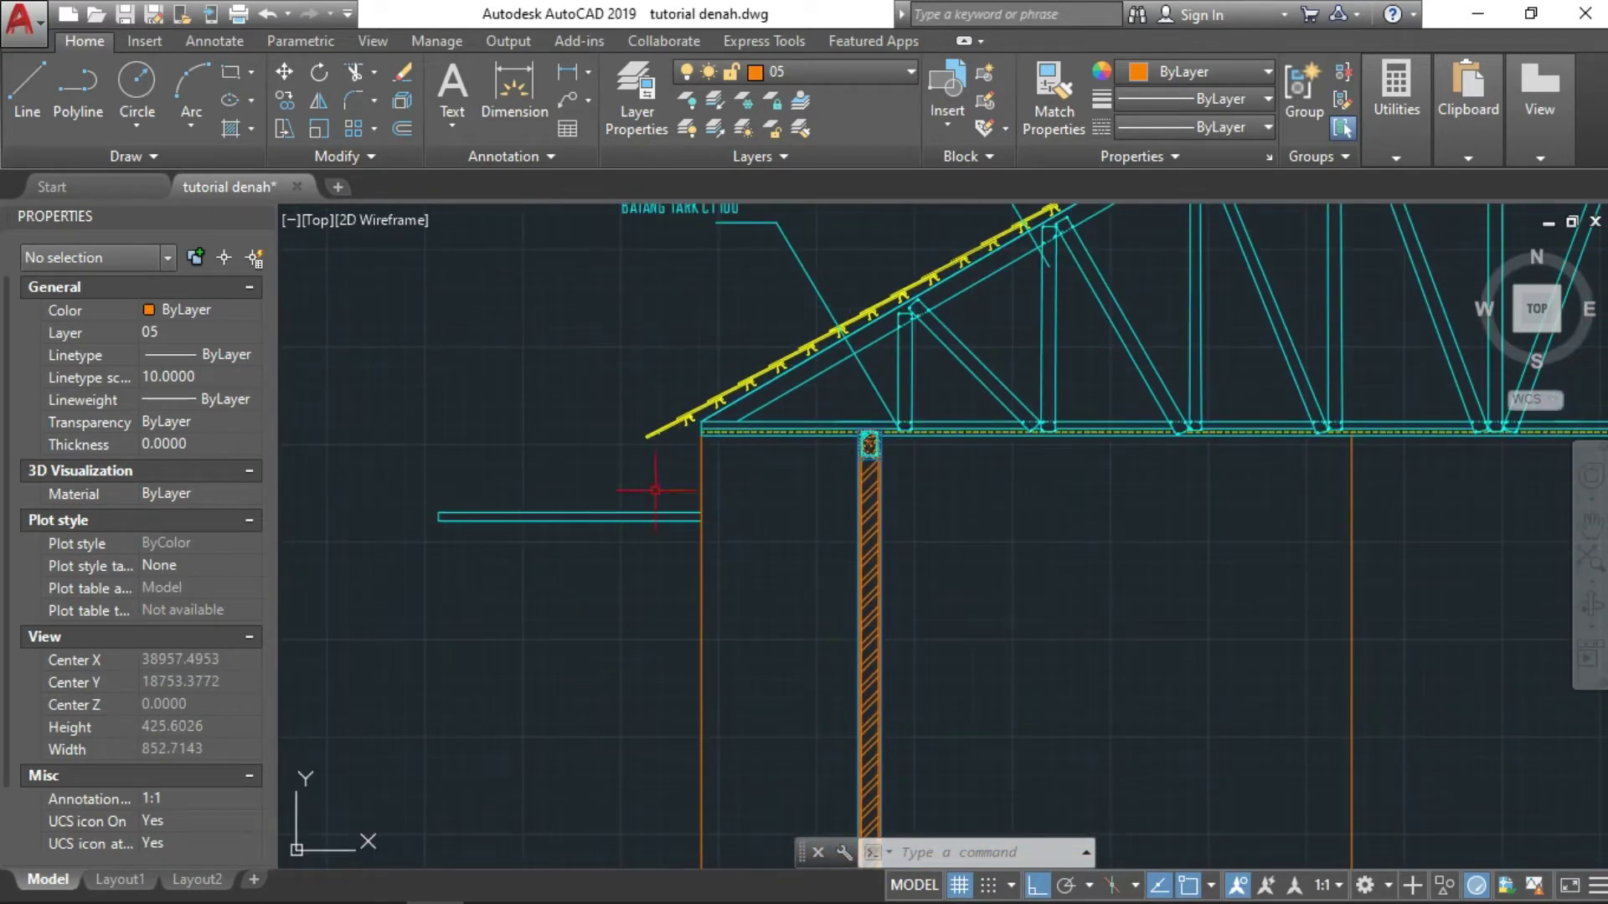
scroll(710, 755, down, 3)
middle_drag(712, 469, 712, 611)
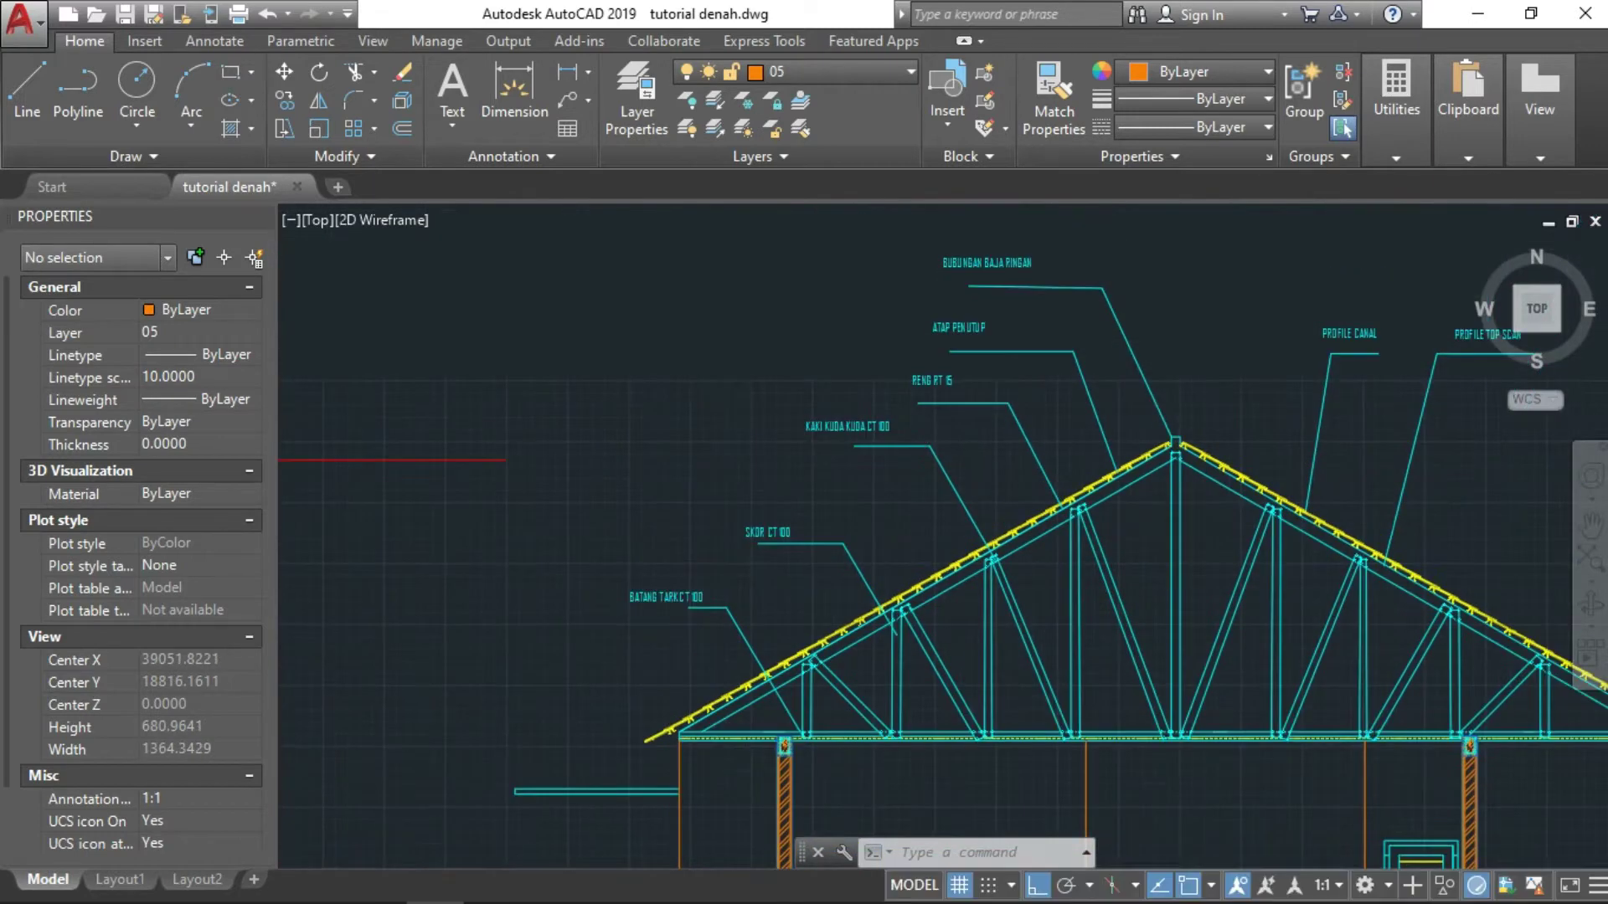
scroll(703, 545, down, 2)
mouse_move(700, 539)
middle_down()
mouse_move(742, 433)
mouse_move(727, 591)
middle_up()
scroll(753, 517, up, 5)
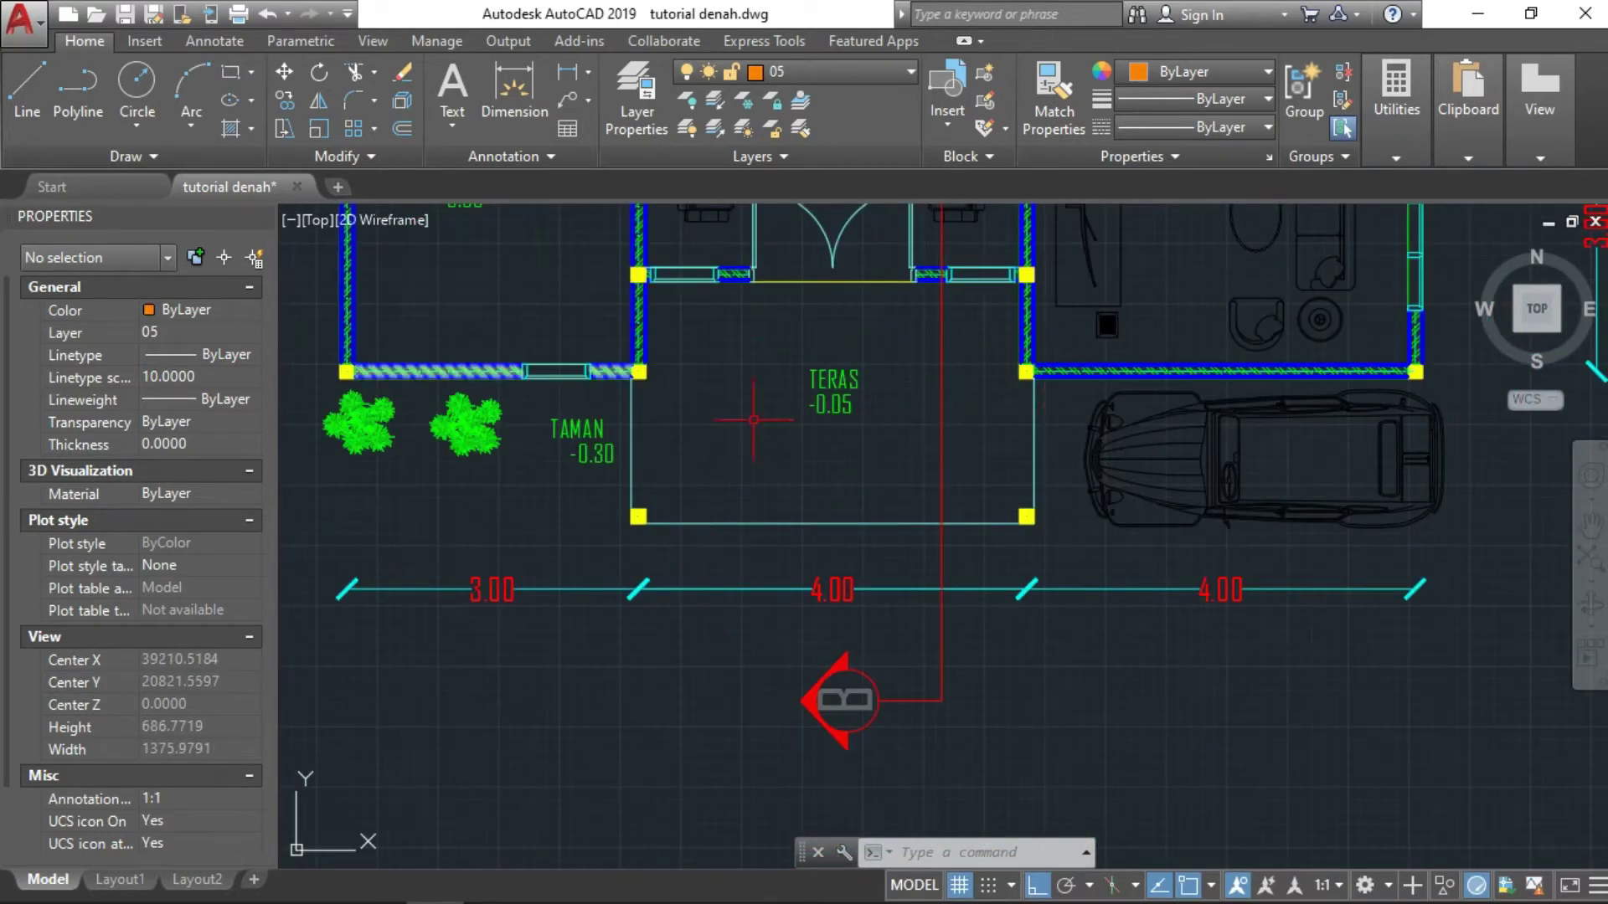
scroll(766, 356, up, 5)
middle_drag(589, 347, 1005, 495)
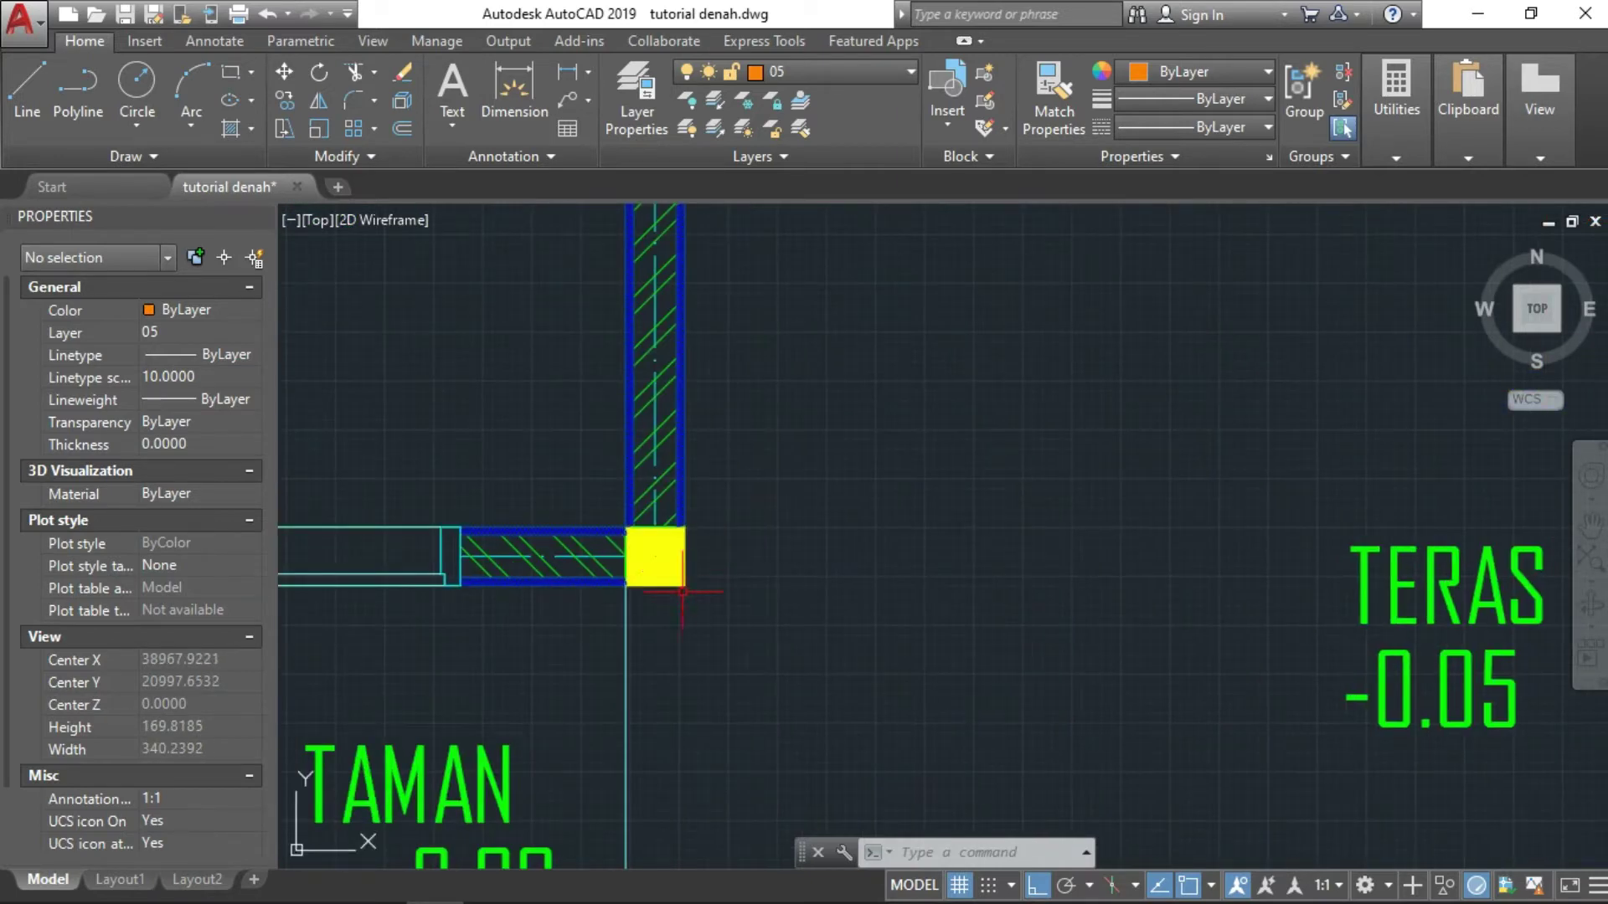
scroll(712, 559, down, 4)
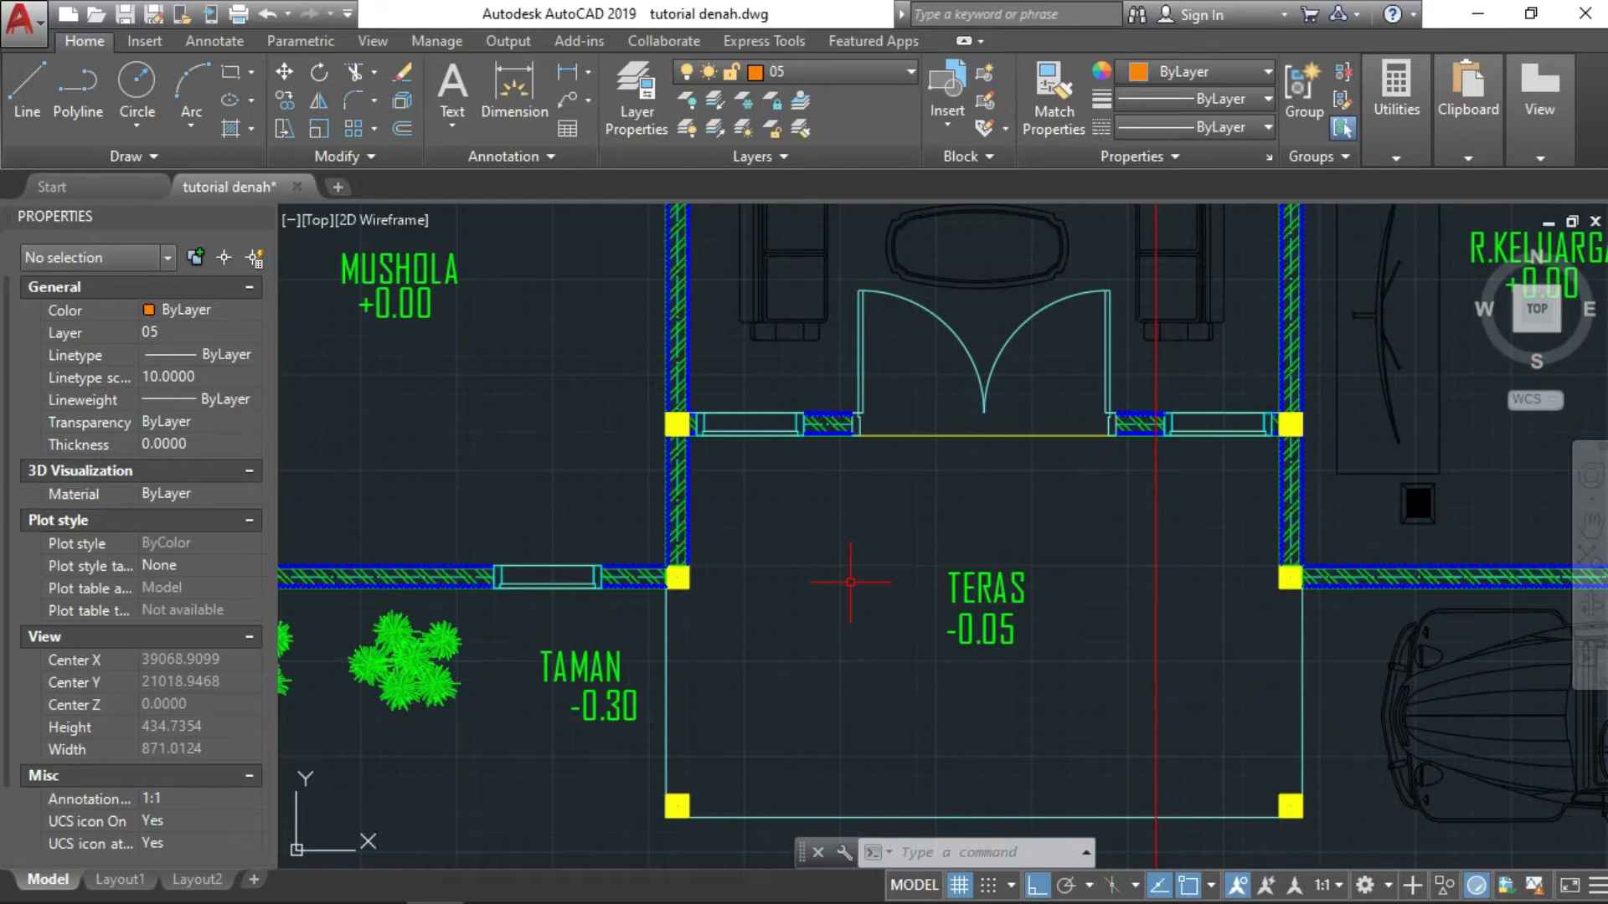
middle_drag(1057, 559, 1002, 706)
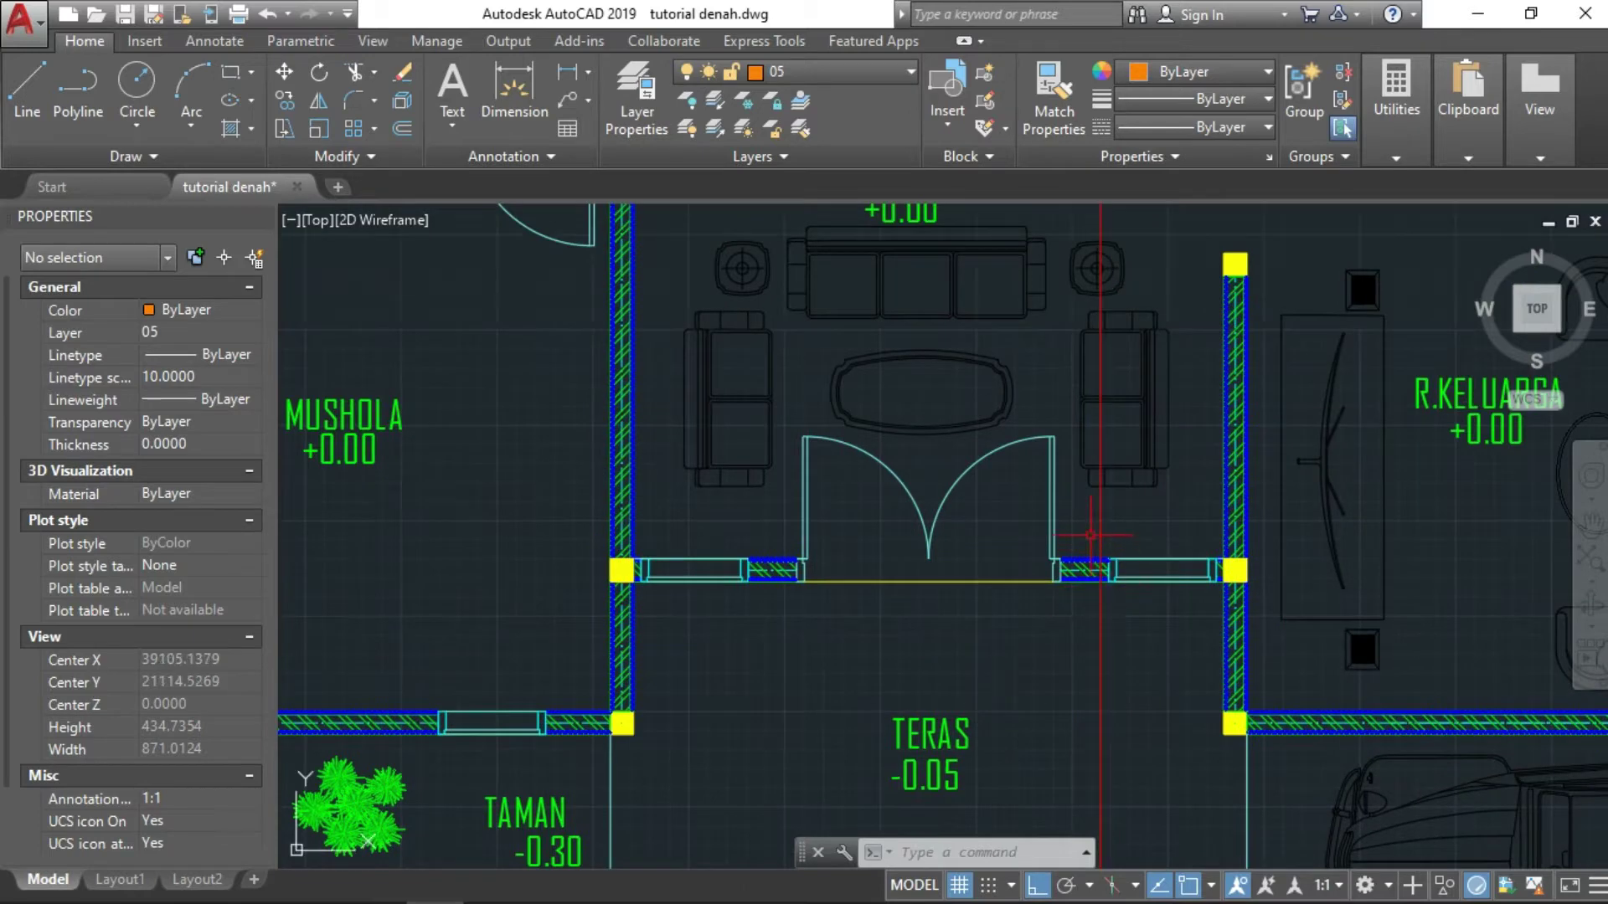
middle_drag(1070, 576, 1039, 771)
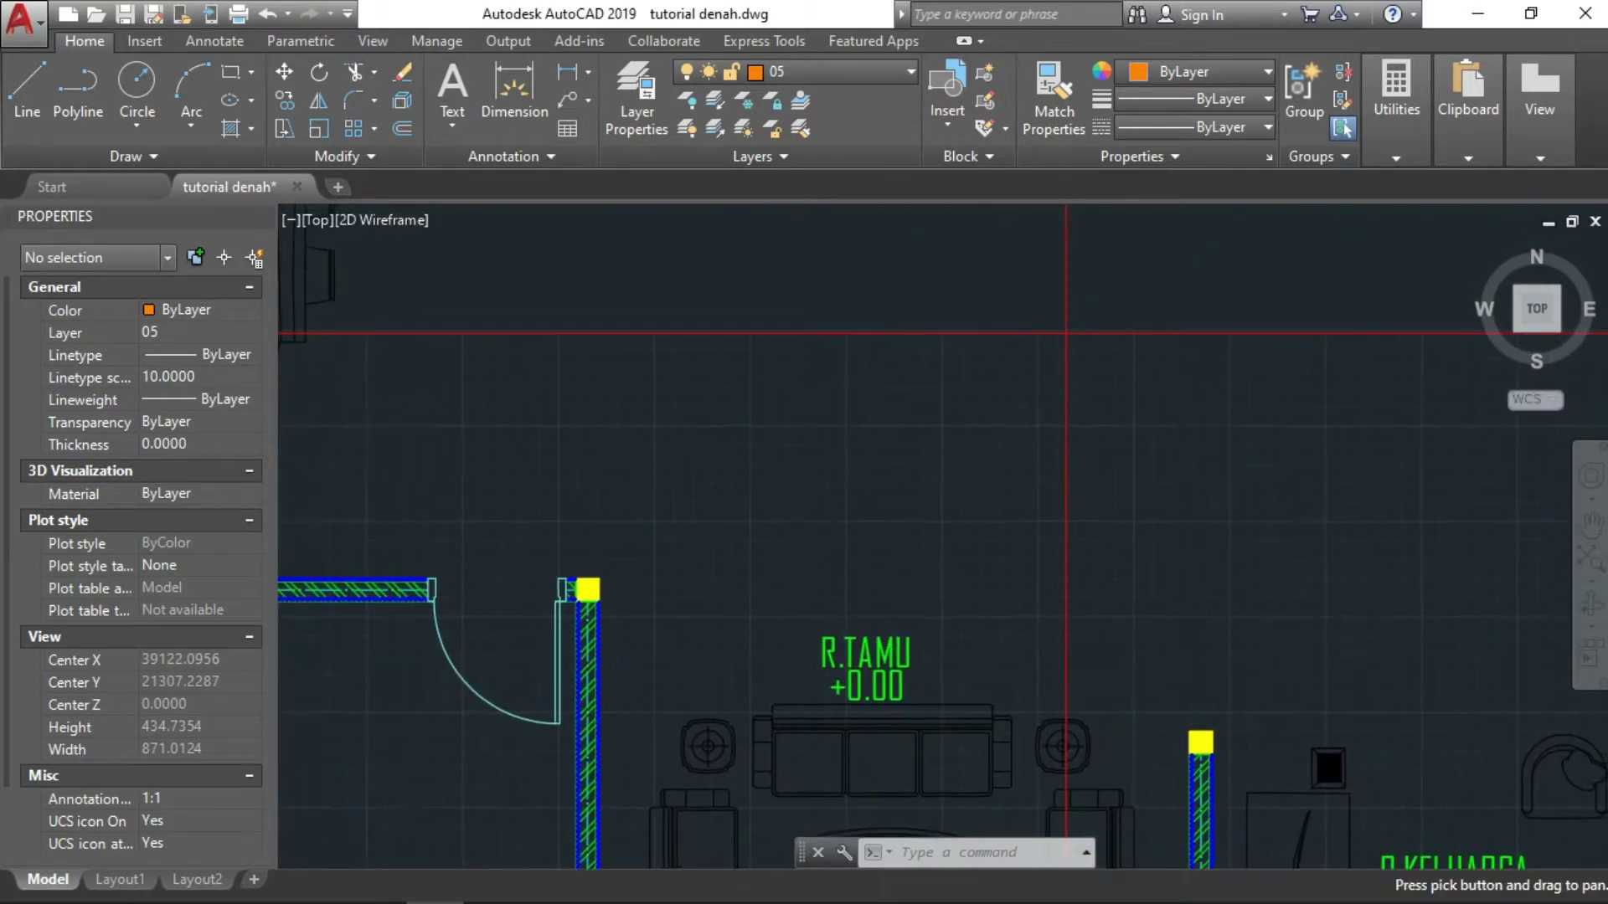
scroll(1066, 510, down, 4)
scroll(1068, 464, up, 4)
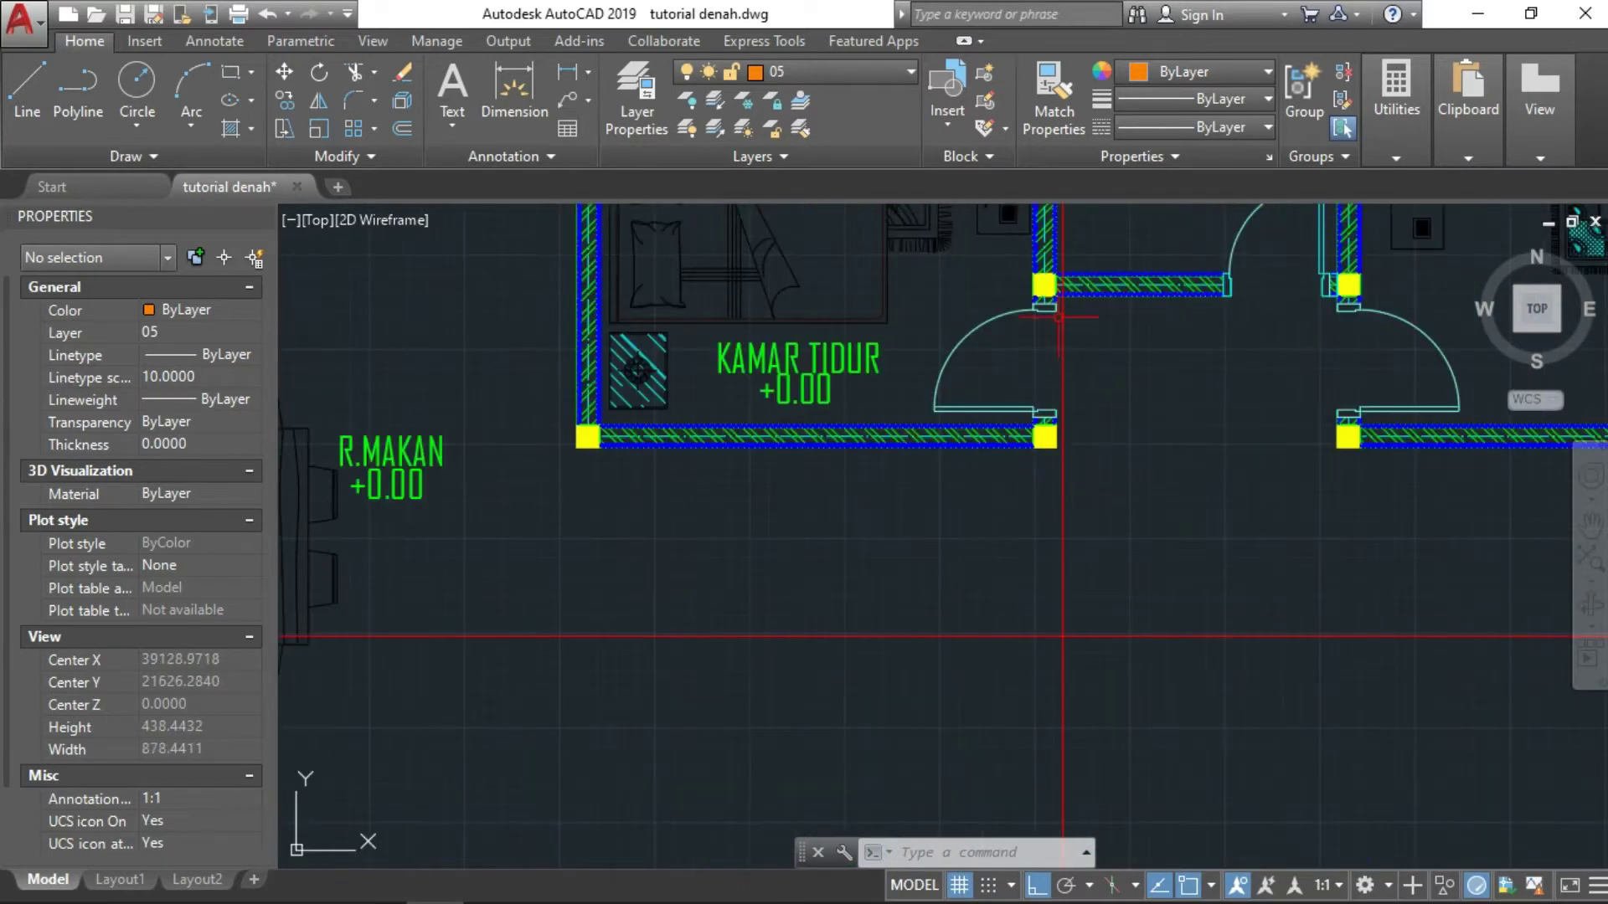
scroll(1051, 301, up, 2)
scroll(1039, 280, up, 4)
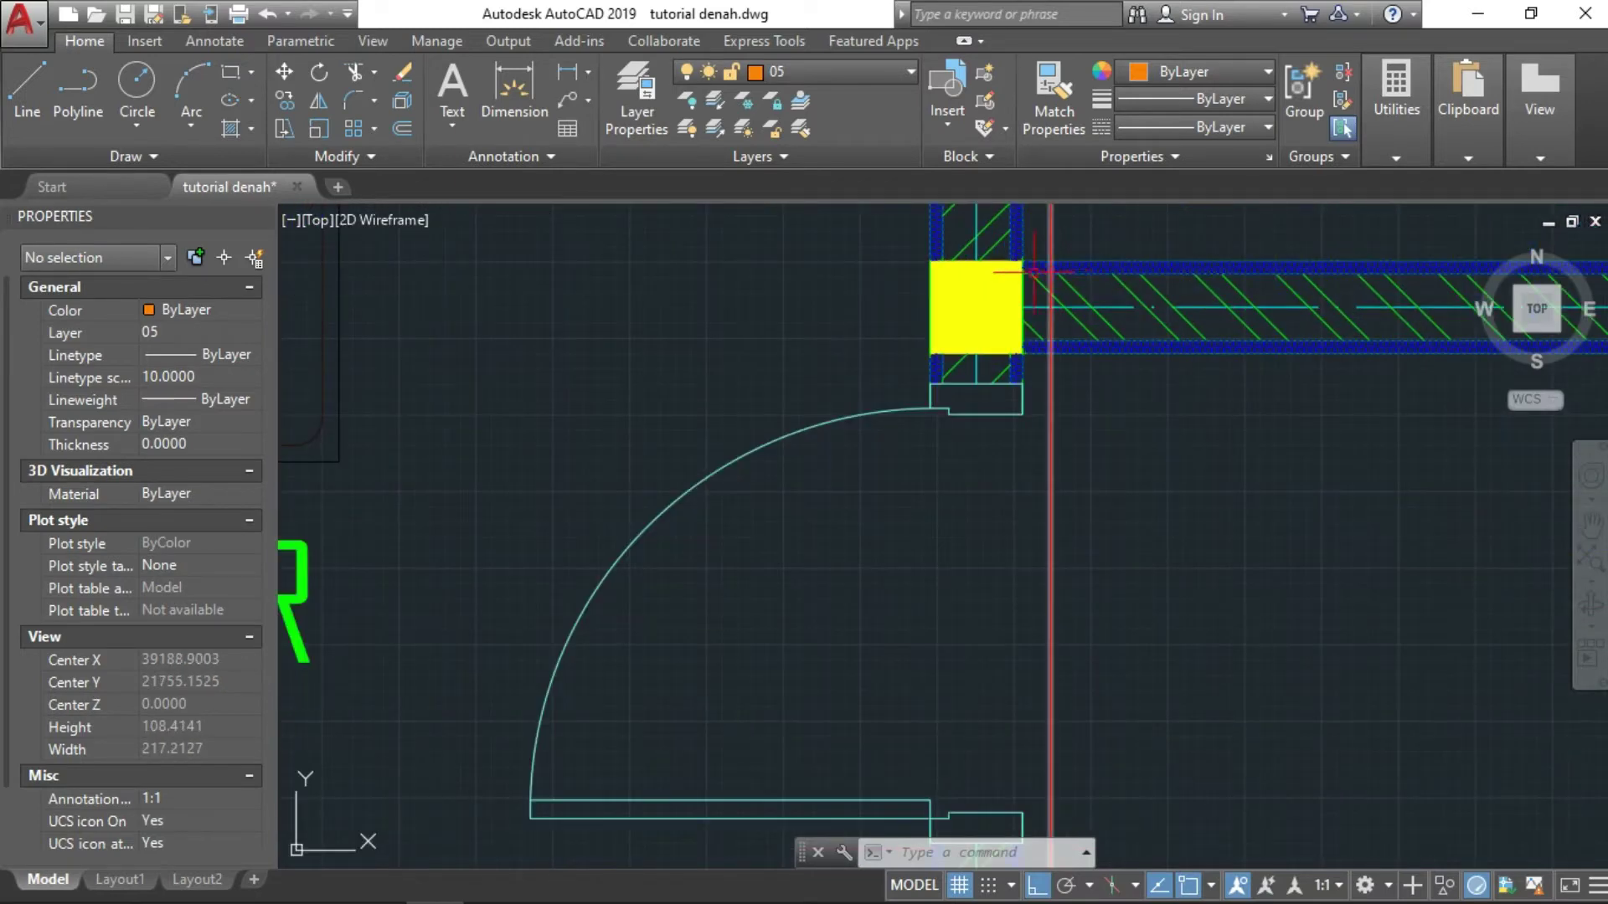
scroll(1082, 284, down, 4)
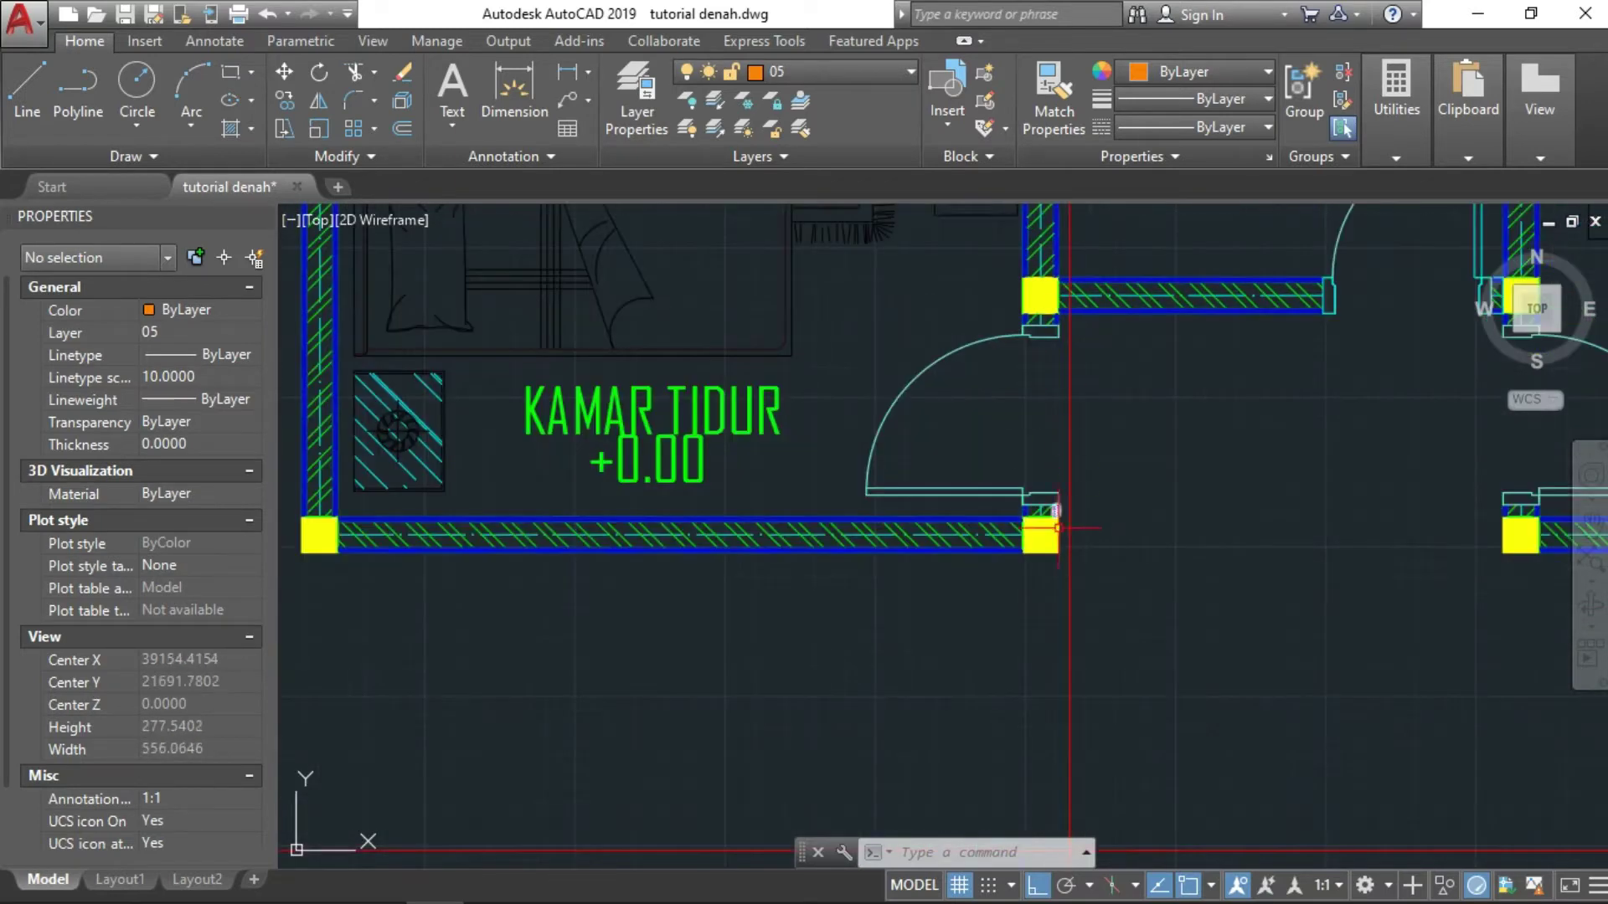
scroll(1057, 527, up, 3)
scroll(1064, 536, up, 3)
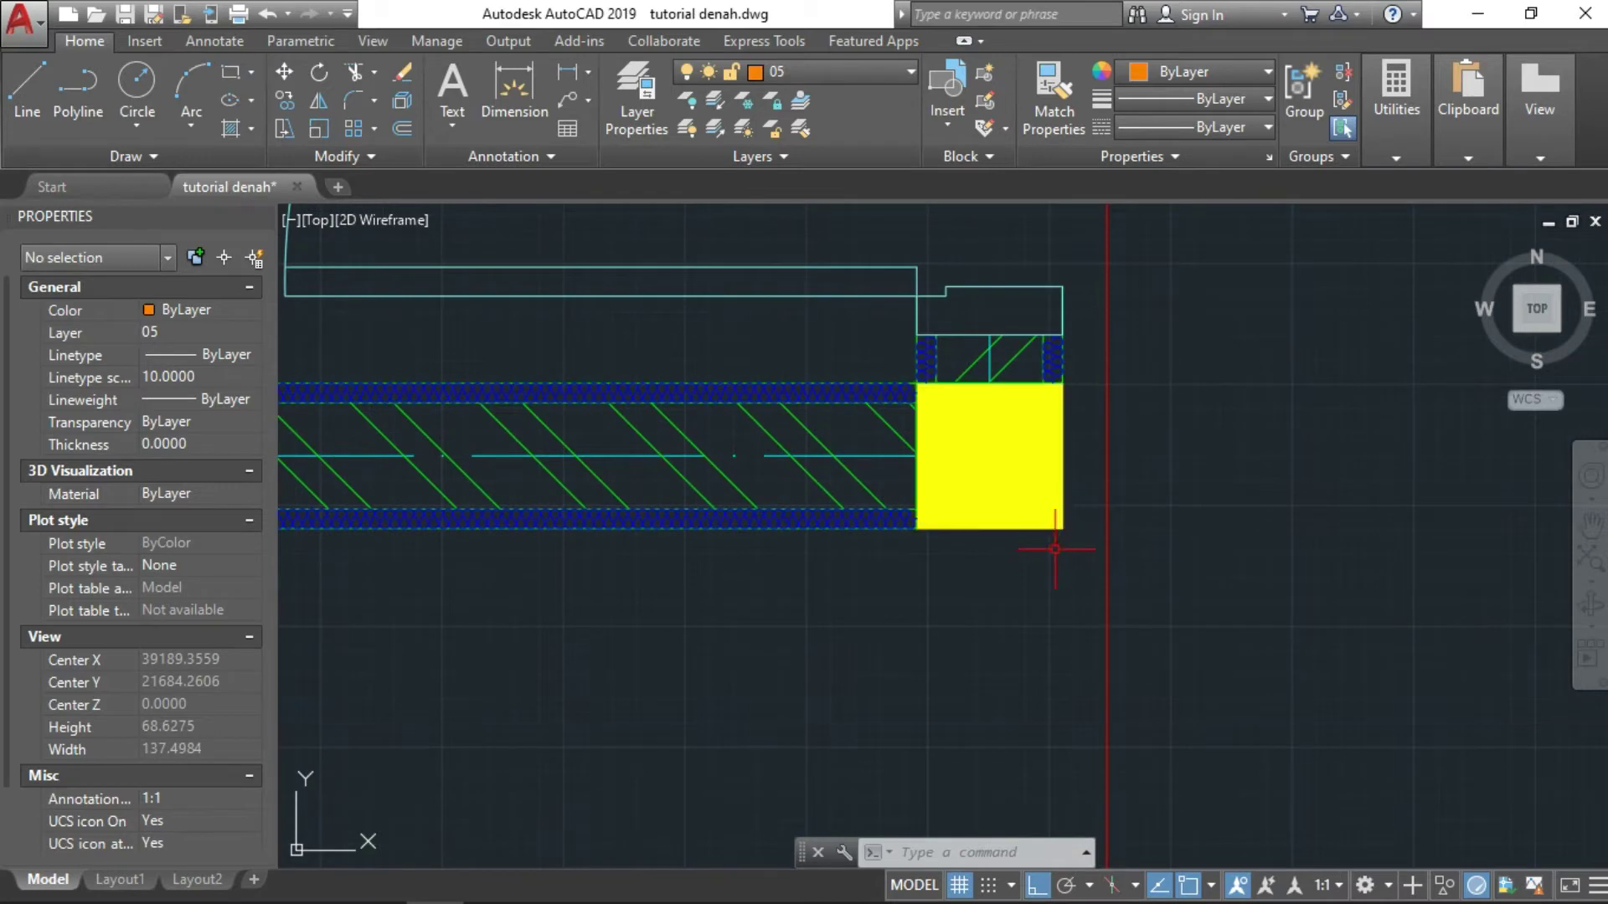
scroll(1055, 549, down, 3)
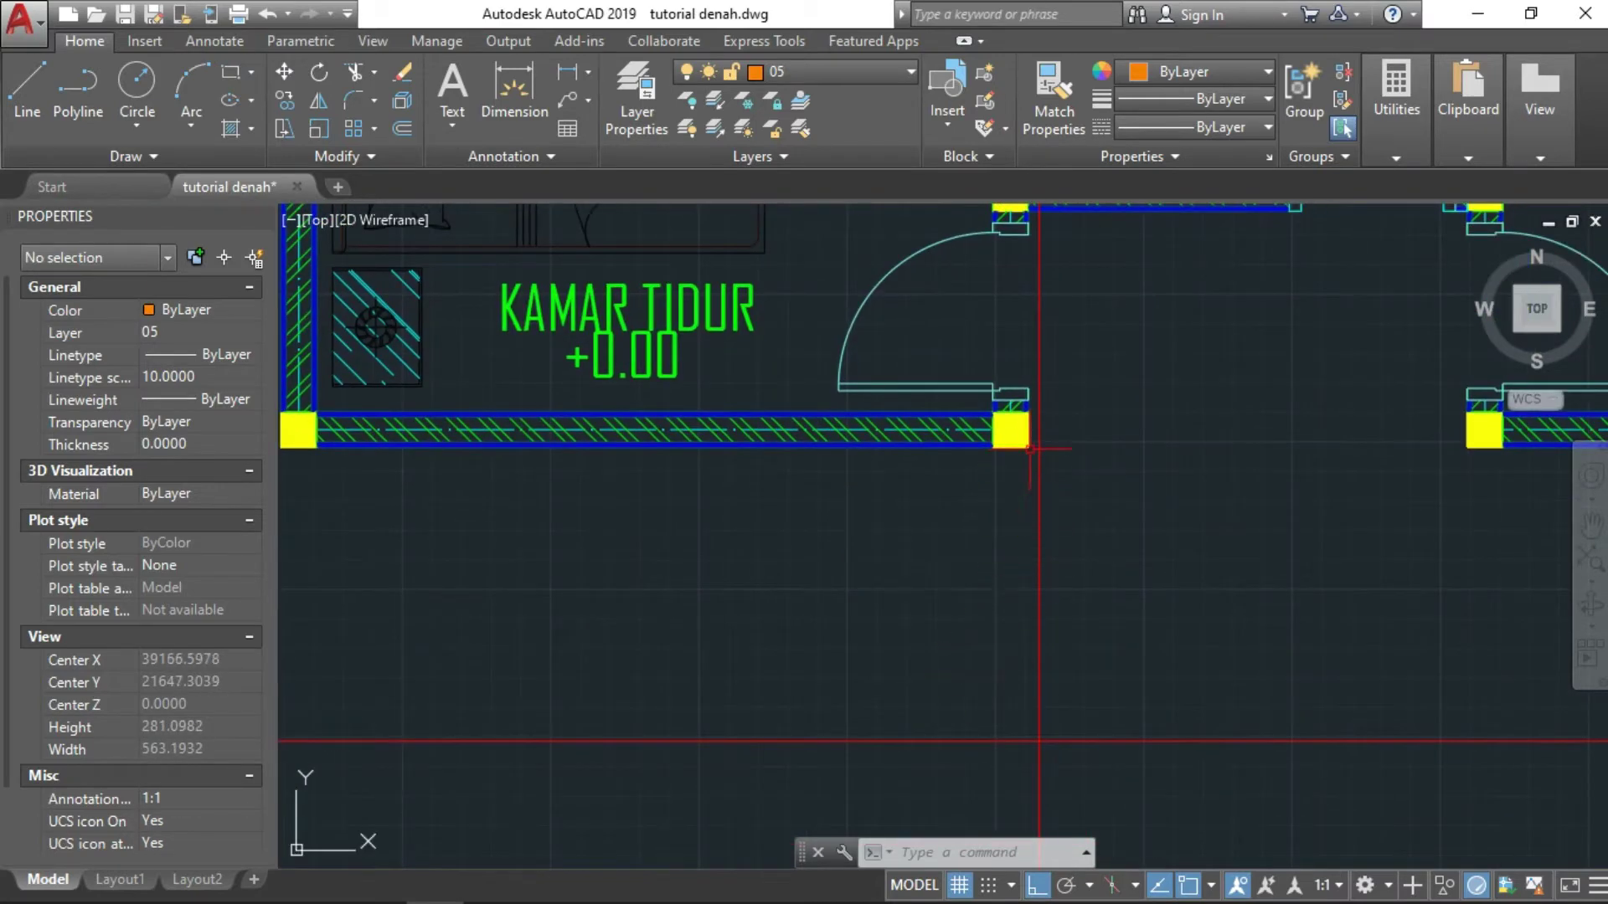
scroll(1030, 449, up, 1)
scroll(1014, 503, down, 5)
scroll(997, 548, down, 4)
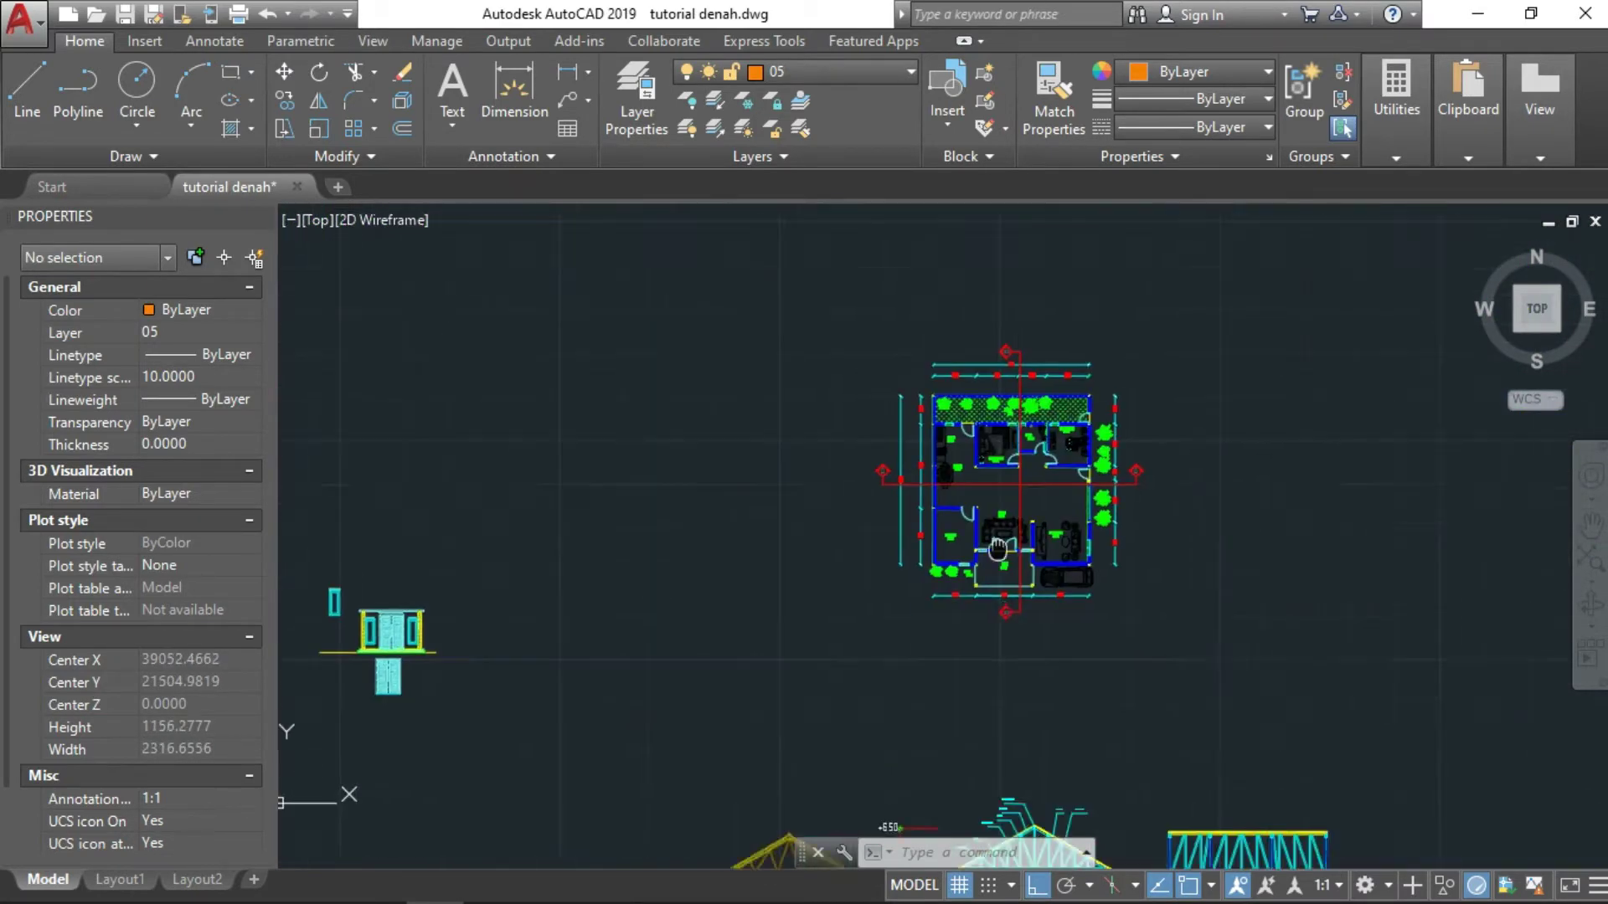
middle_drag(996, 548, 962, 243)
scroll(954, 624, up, 3)
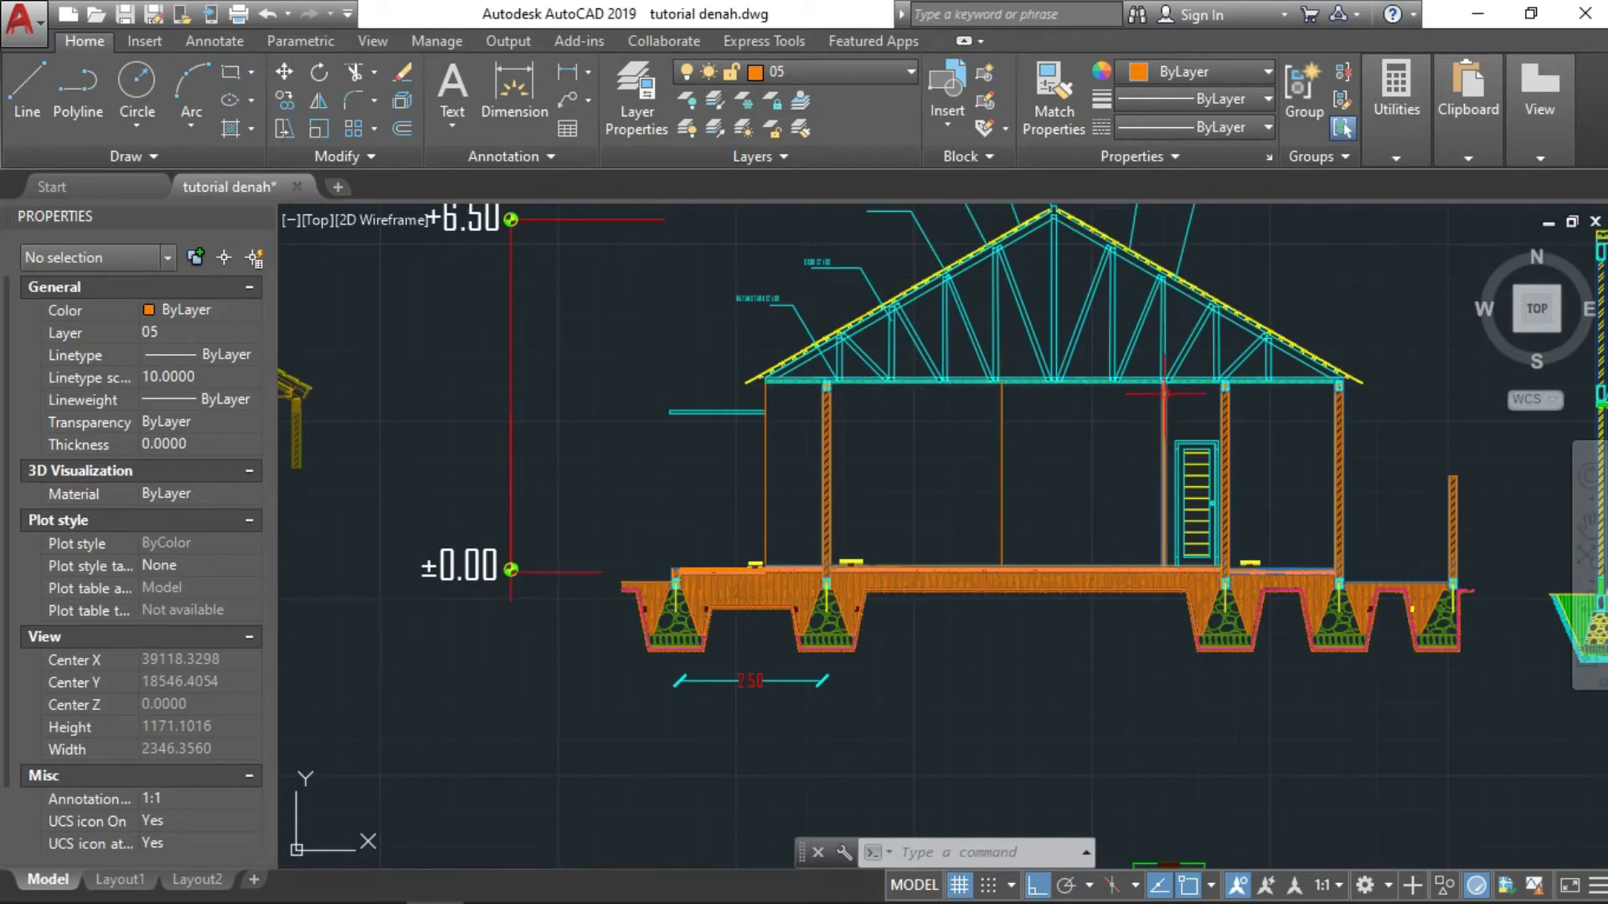
scroll(1005, 452, down, 2)
scroll(1038, 561, down, 1)
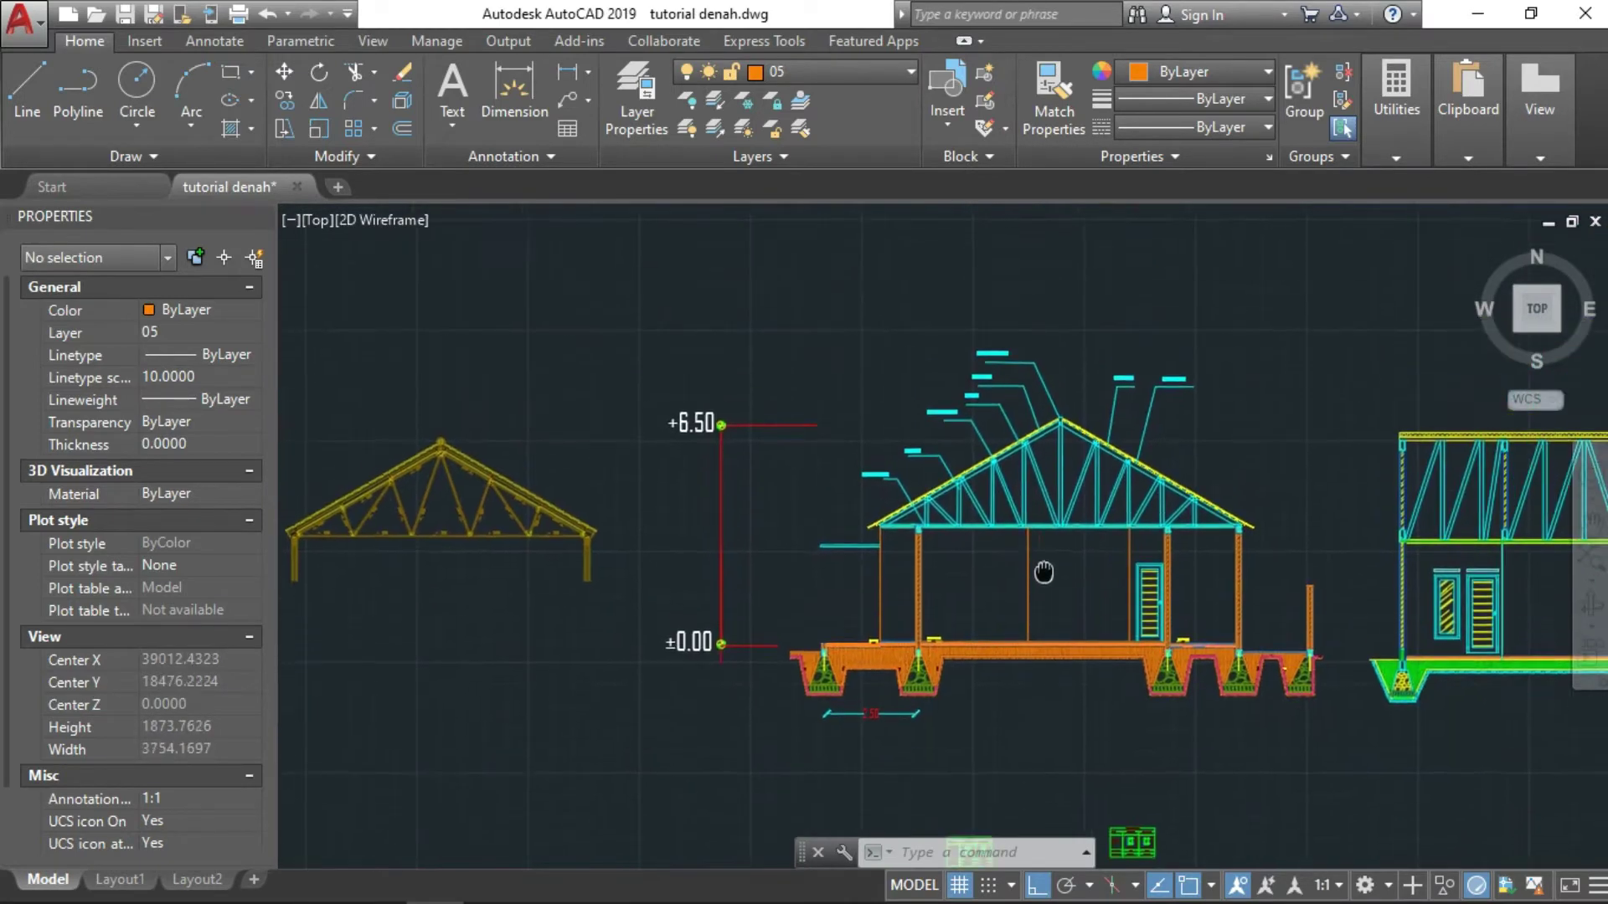
scroll(971, 570, down, 4)
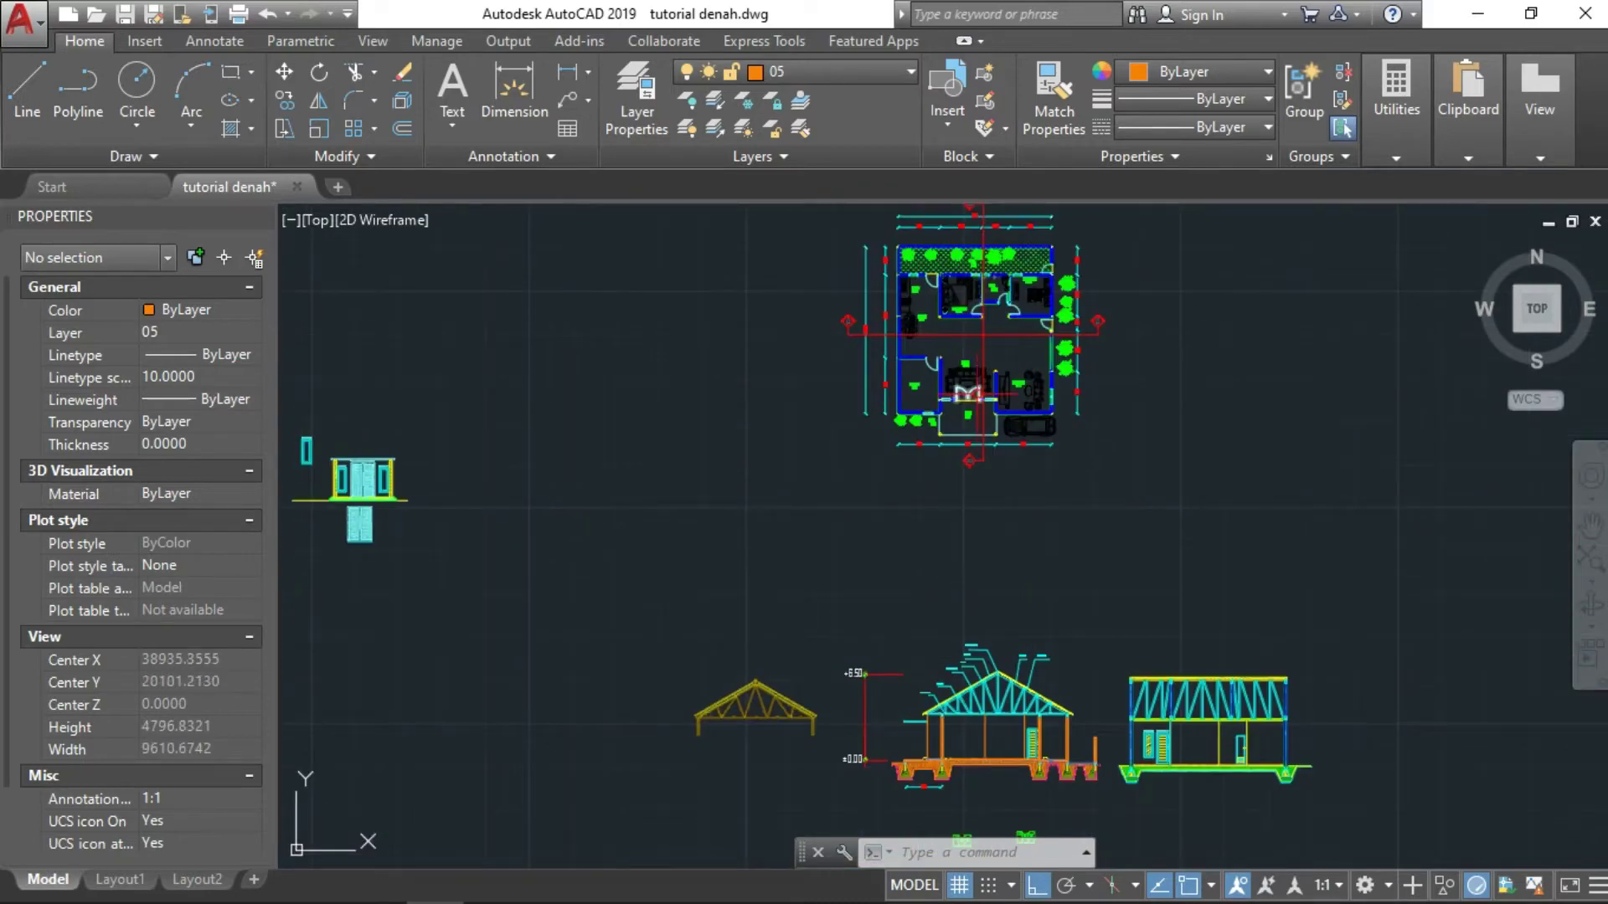
scroll(967, 394, up, 6)
middle_drag(938, 377, 938, 515)
scroll(848, 403, up, 4)
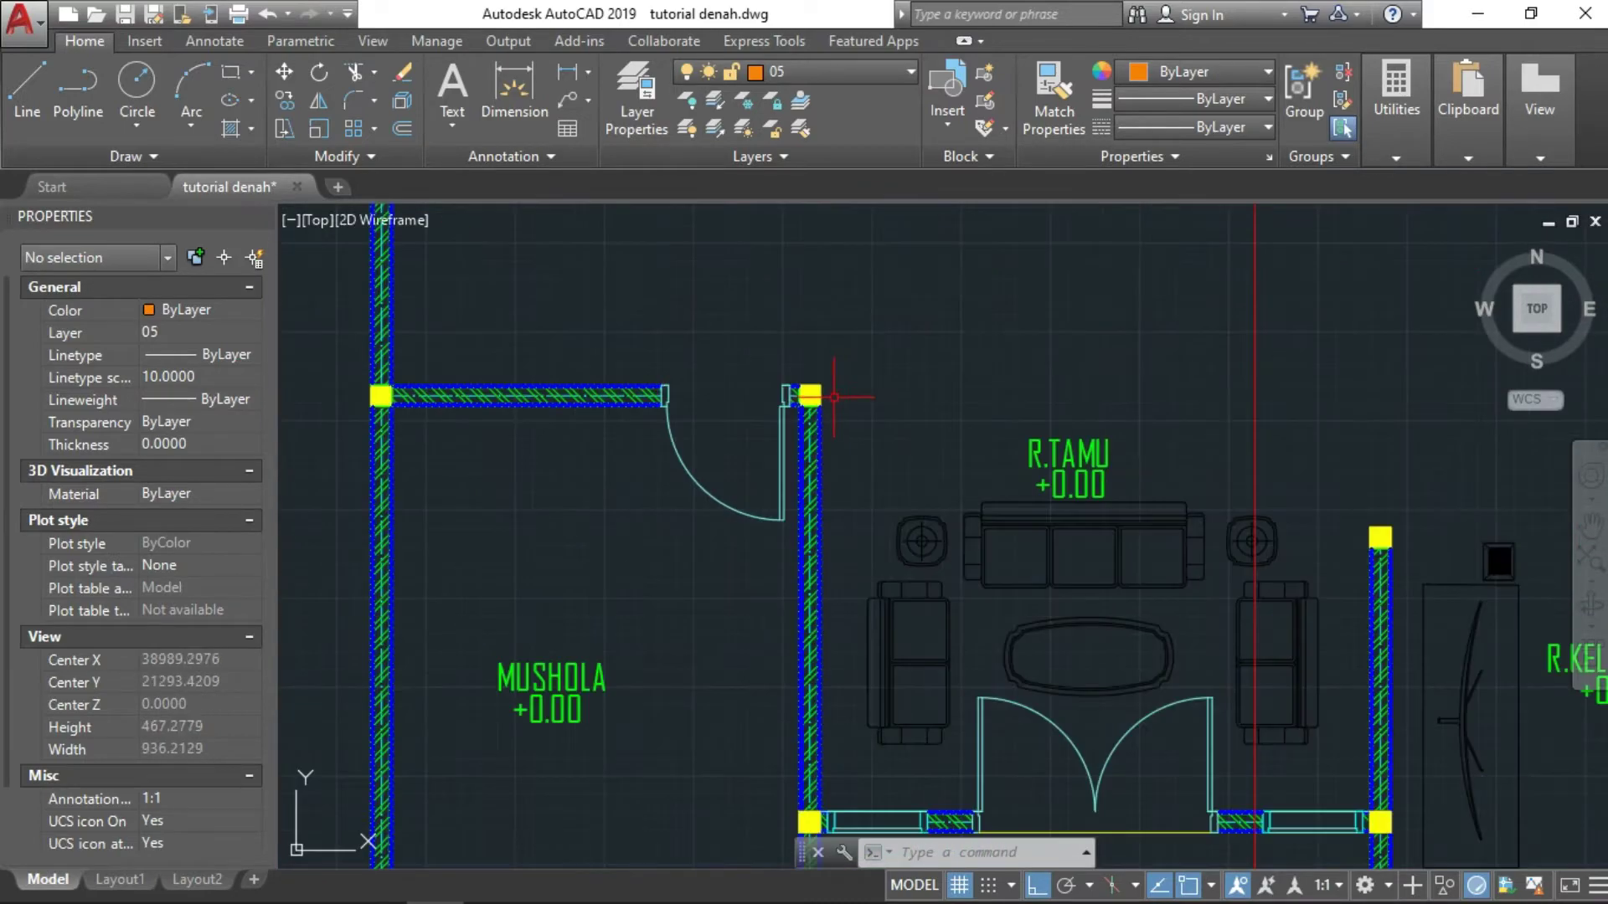
scroll(833, 383, down, 4)
middle_drag(938, 385, 896, 477)
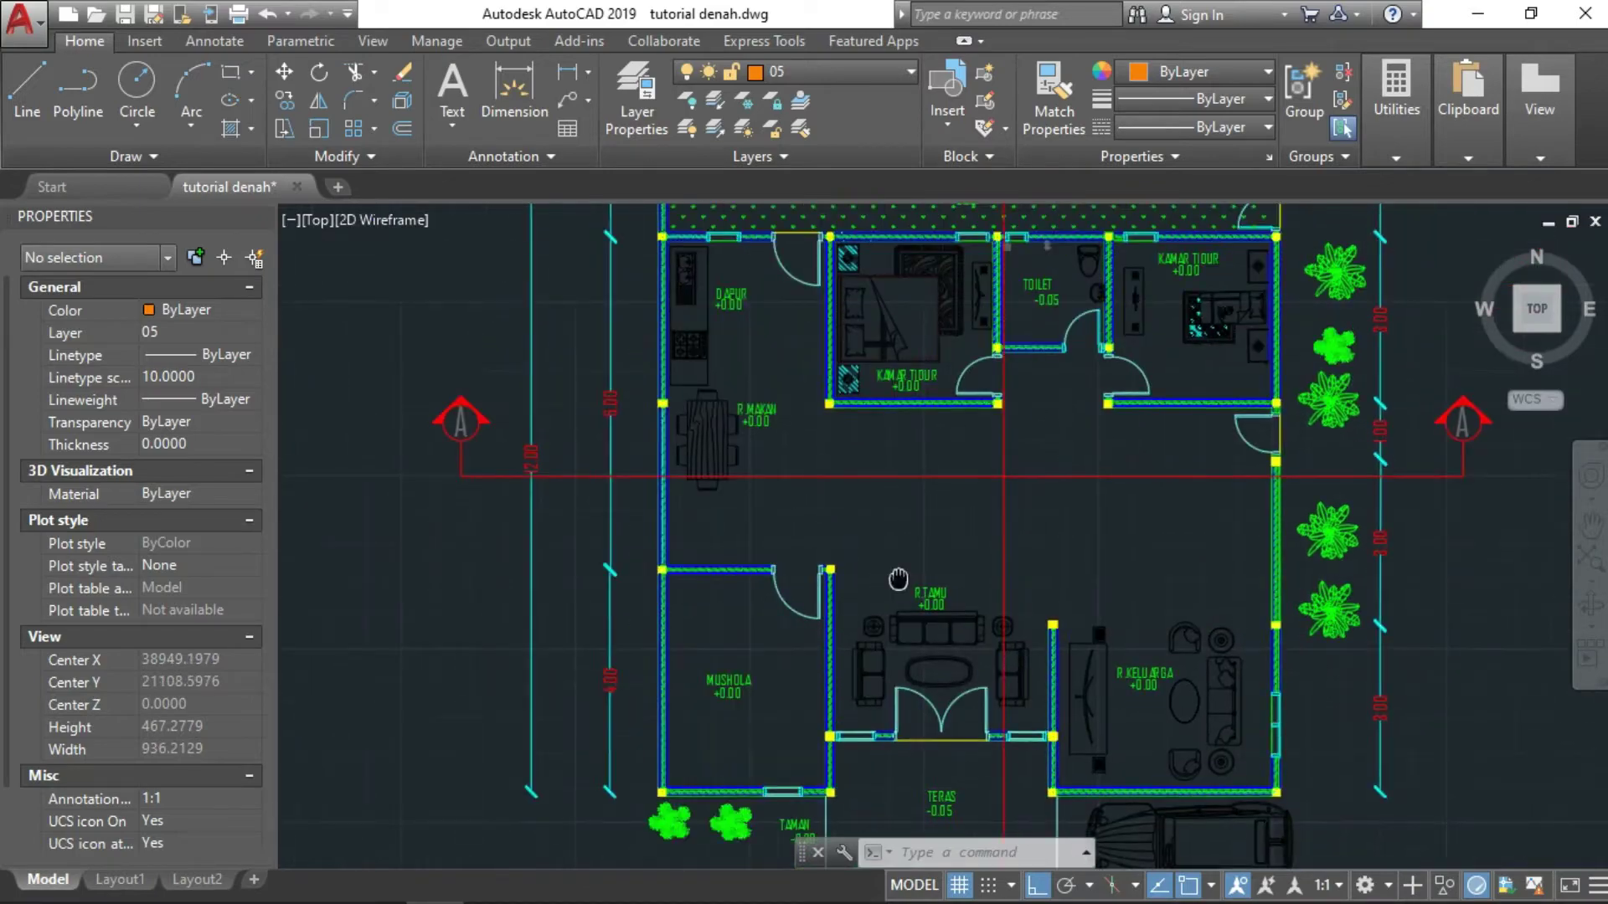
scroll(967, 471, up, 4)
scroll(963, 471, up, 2)
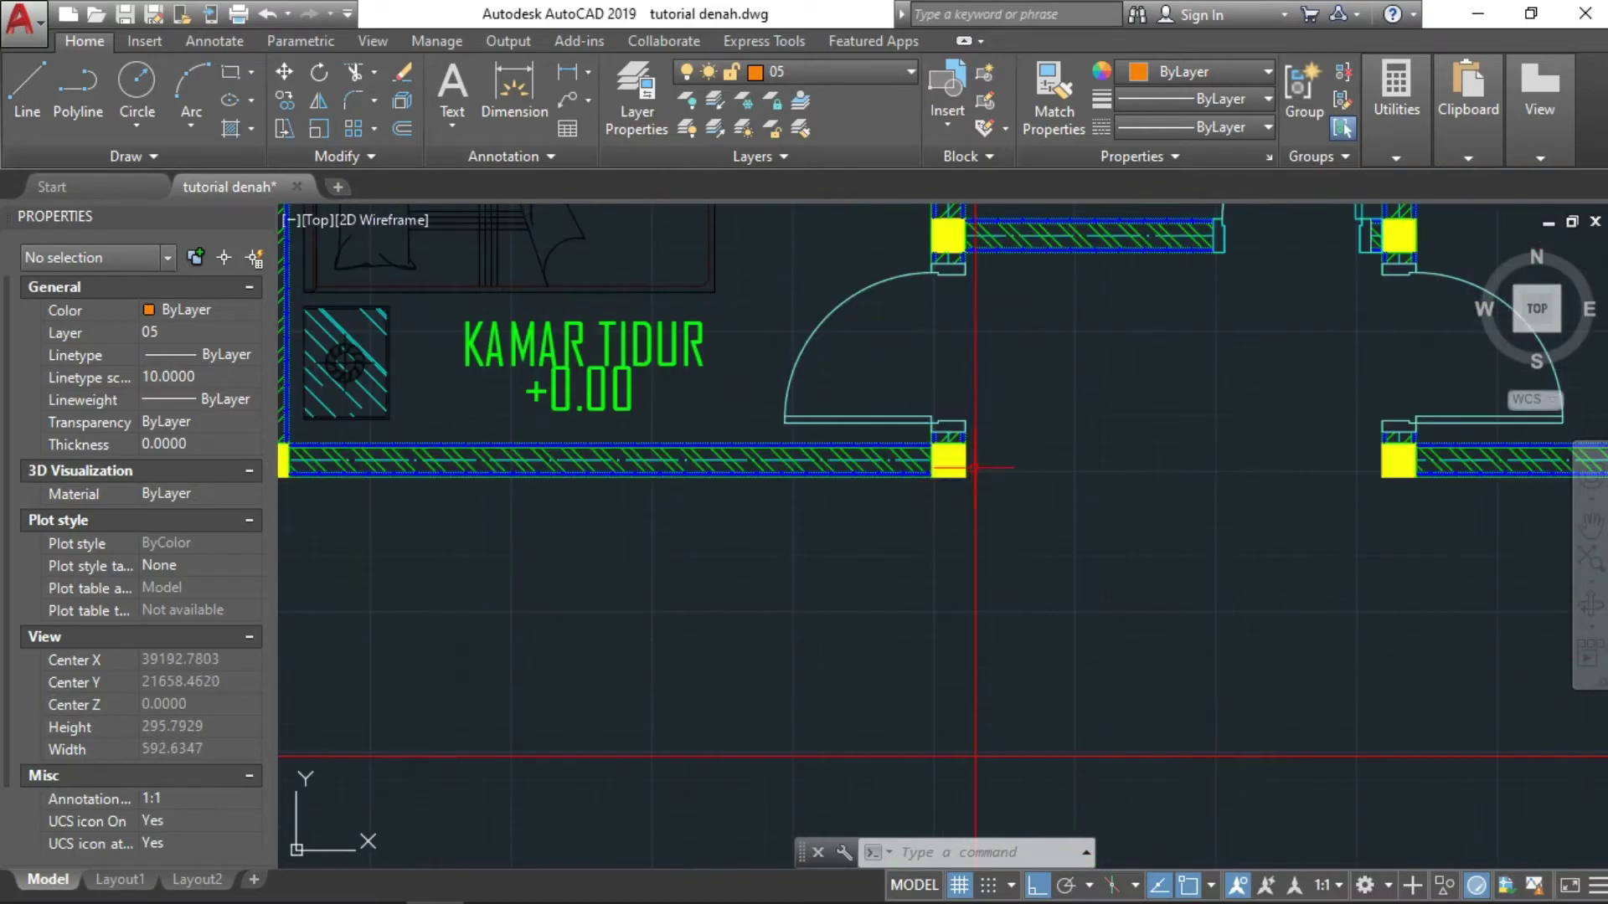
middle_drag(973, 209, 939, 412)
scroll(938, 411, down, 2)
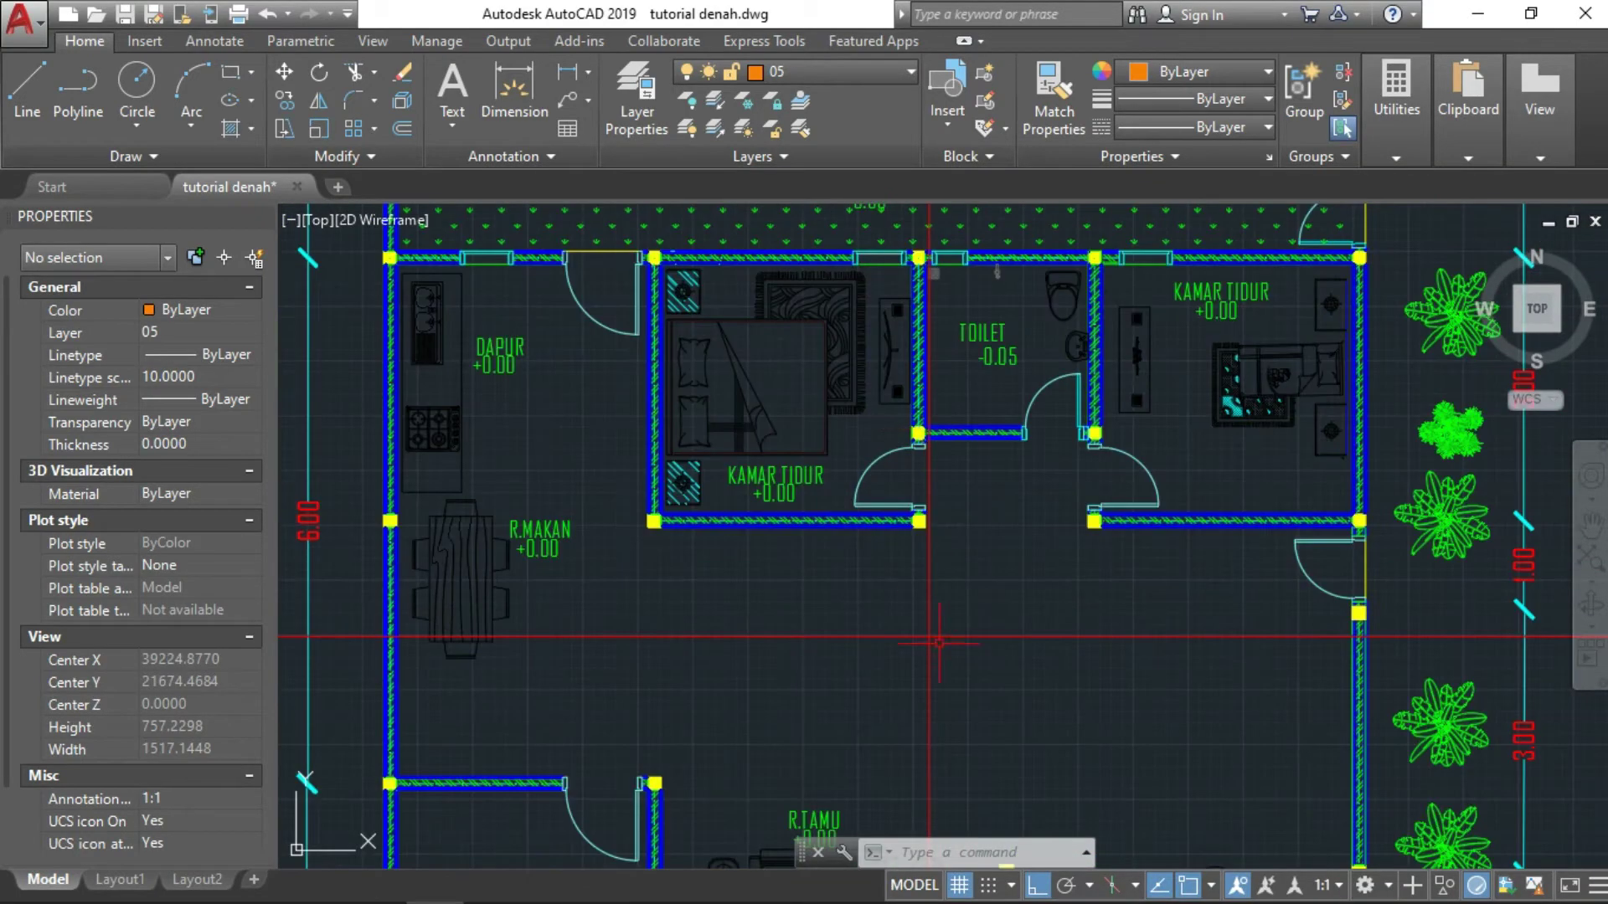
middle_drag(888, 637, 890, 384)
middle_drag(890, 586, 887, 377)
scroll(886, 559, down, 4)
middle_drag(885, 559, 886, 358)
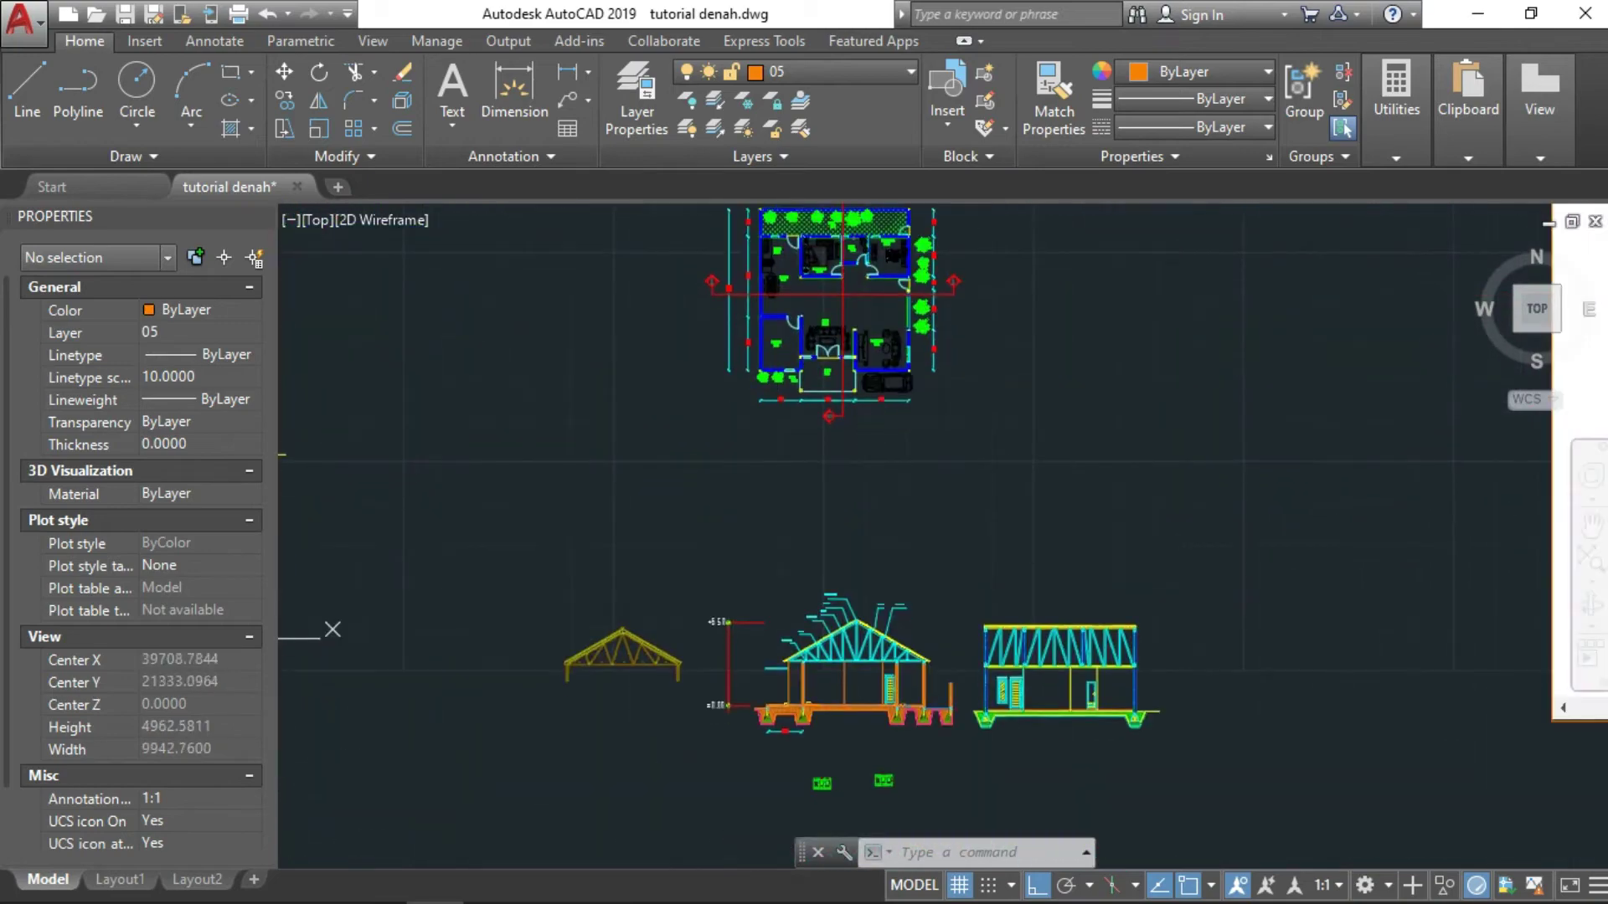
scroll(909, 745, up, 3)
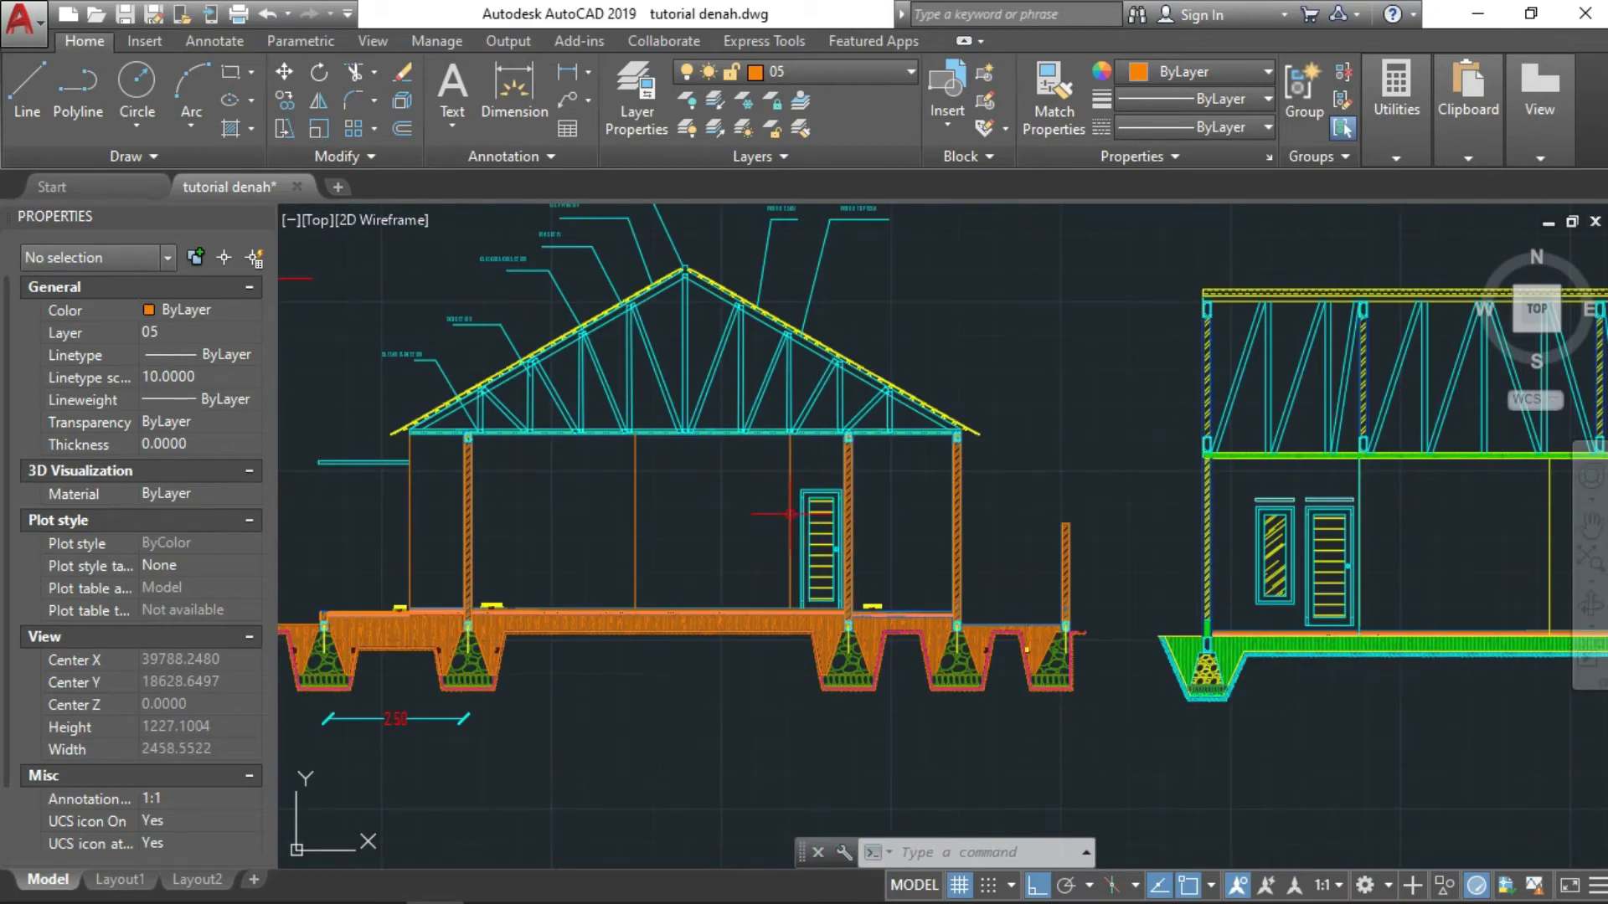
scroll(790, 514, up, 2)
scroll(790, 514, up, 1)
scroll(829, 455, down, 2)
scroll(829, 455, down, 1)
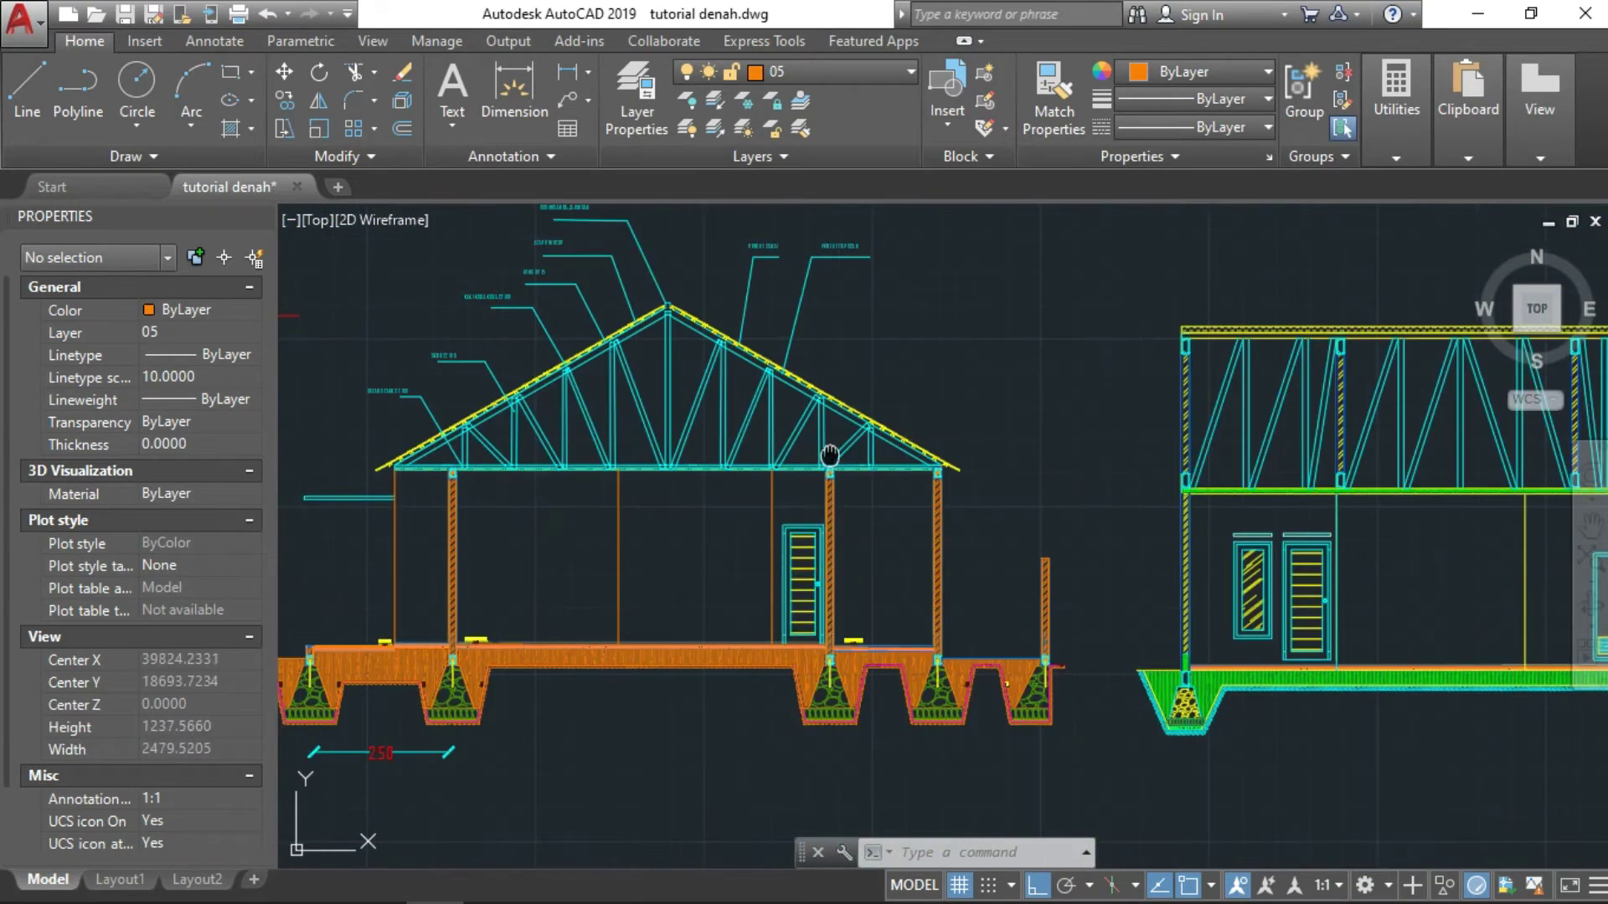
scroll(829, 455, down, 4)
middle_drag(825, 466, 826, 768)
scroll(762, 270, up, 3)
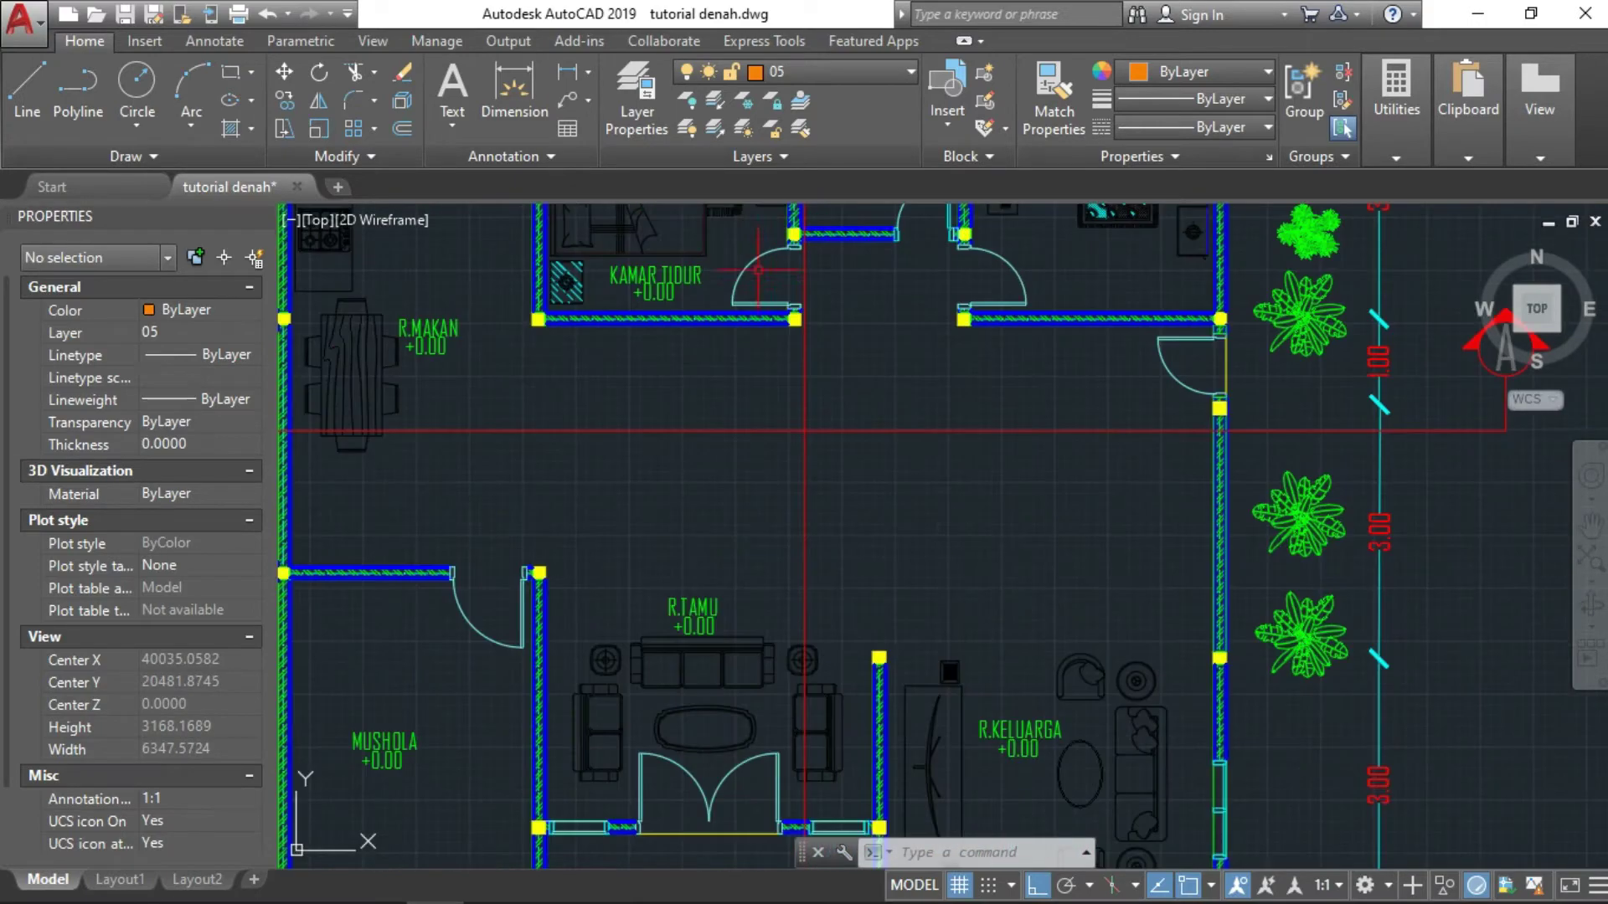
scroll(762, 270, up, 2)
scroll(741, 387, up, 2)
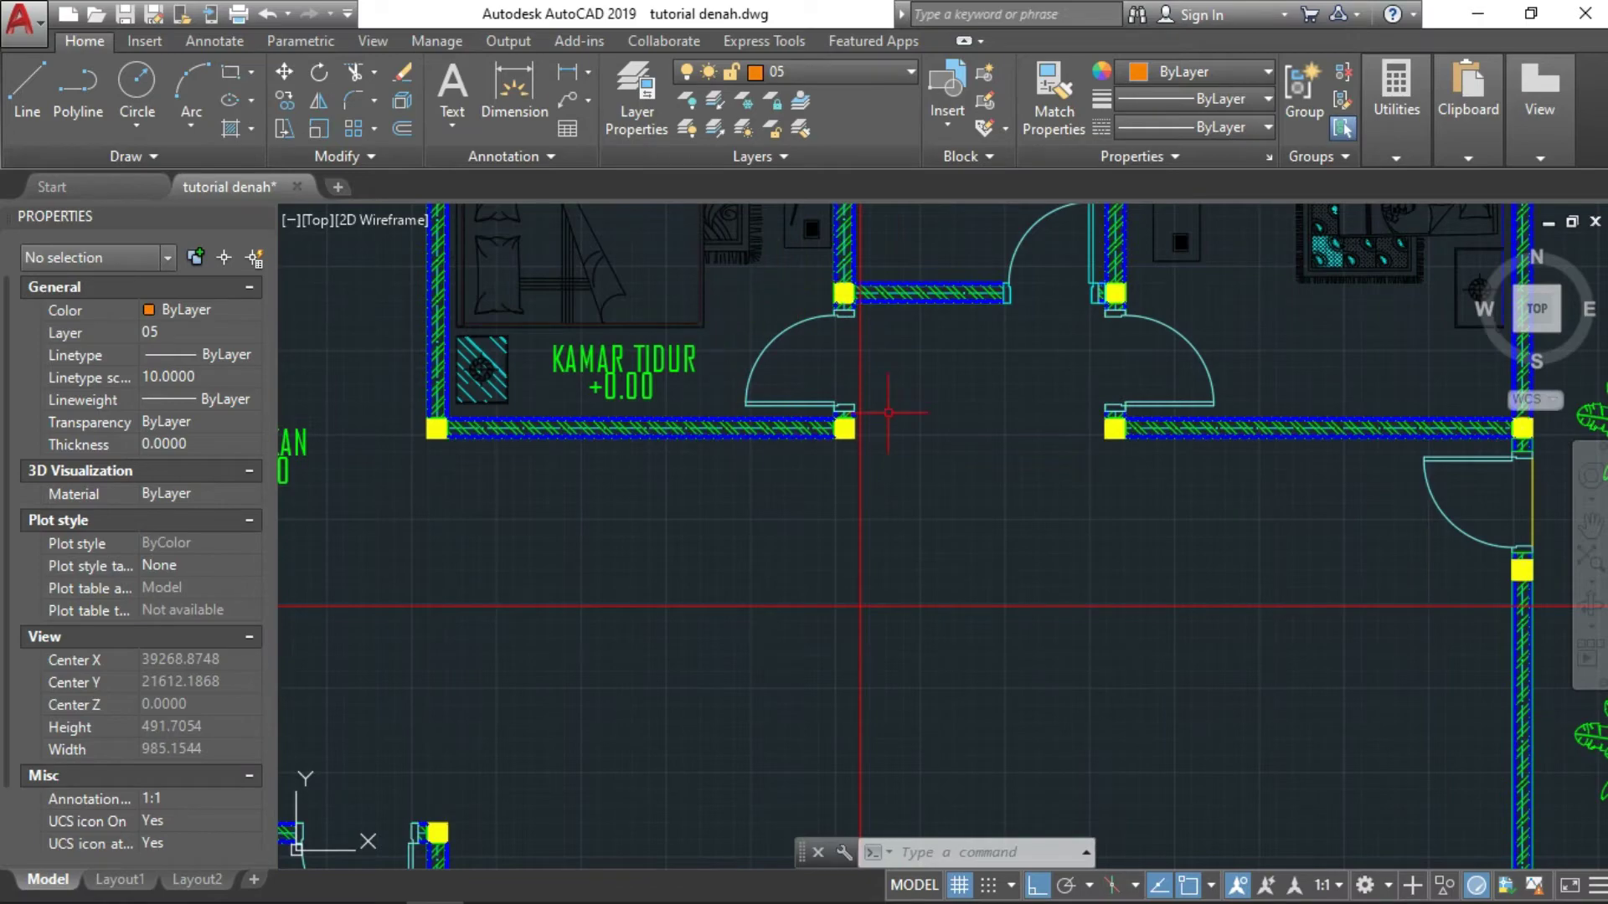
scroll(888, 412, down, 2)
scroll(838, 402, down, 1)
scroll(753, 386, up, 1)
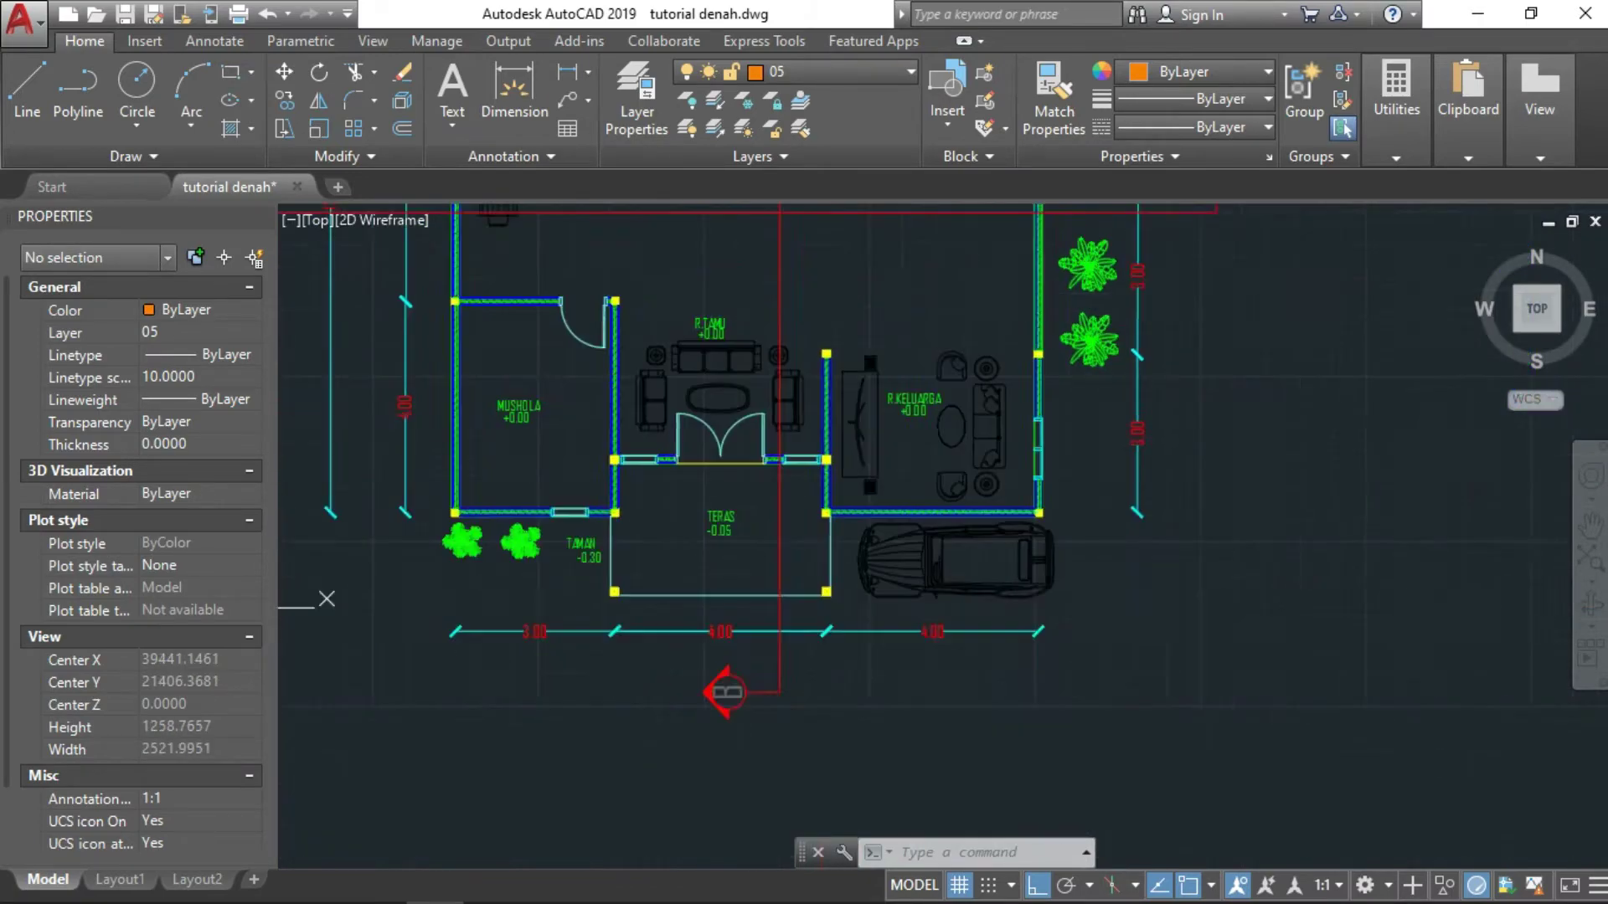
scroll(754, 418, down, 3)
middle_drag(716, 513, 715, 304)
Step: Zoom out and pan over the floor plan's bedrooms and toilet
scroll(809, 639, up, 5)
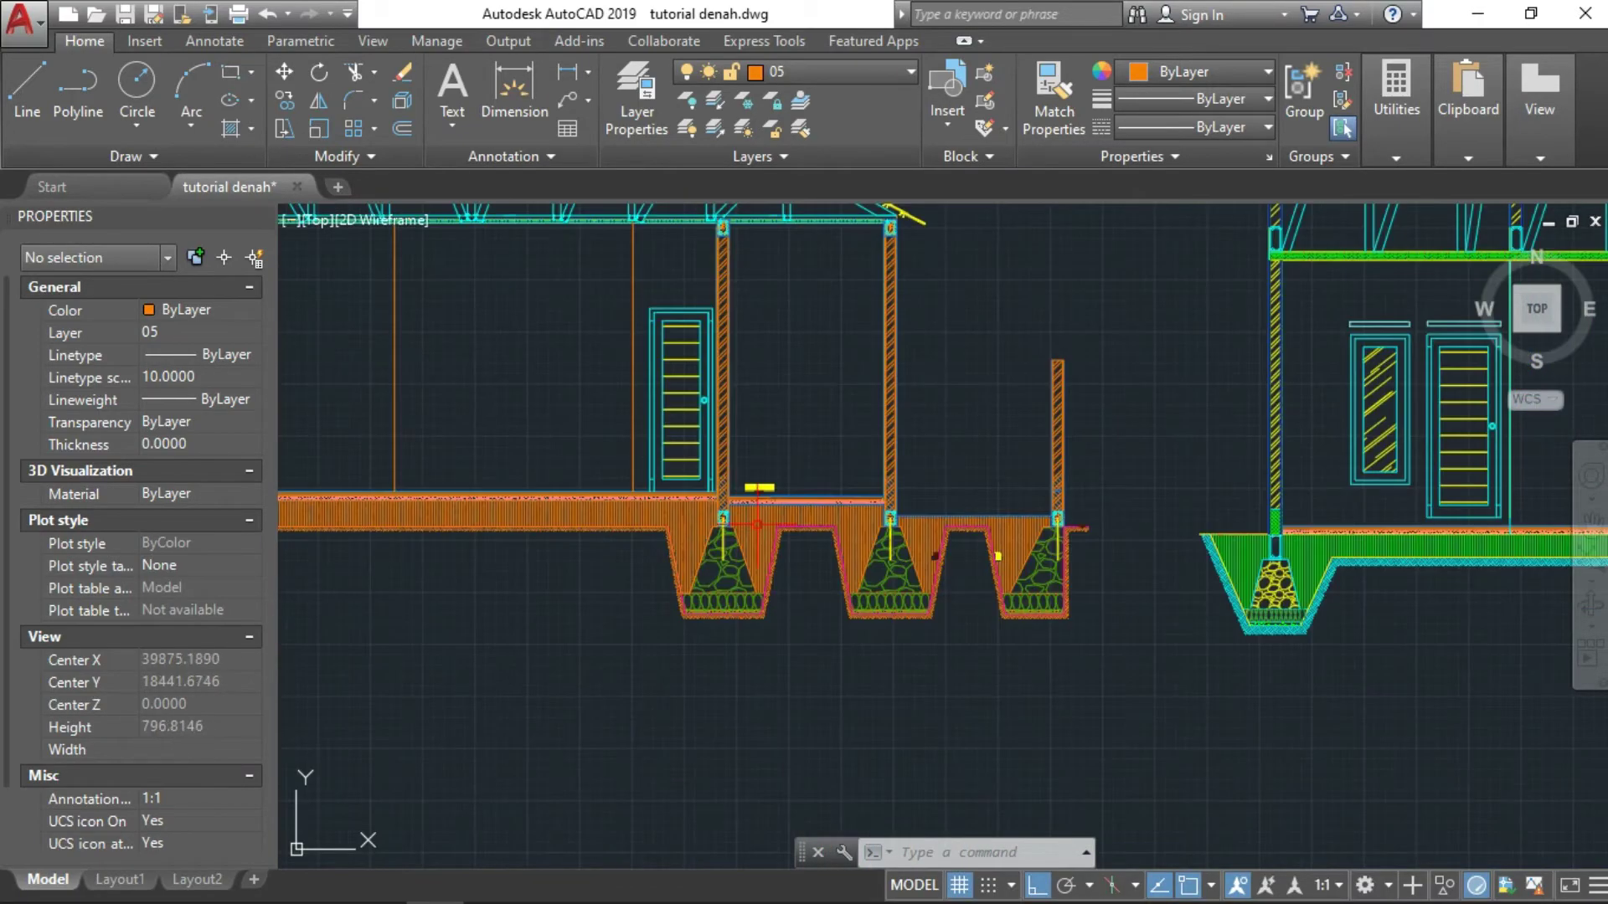
scroll(785, 473, up, 3)
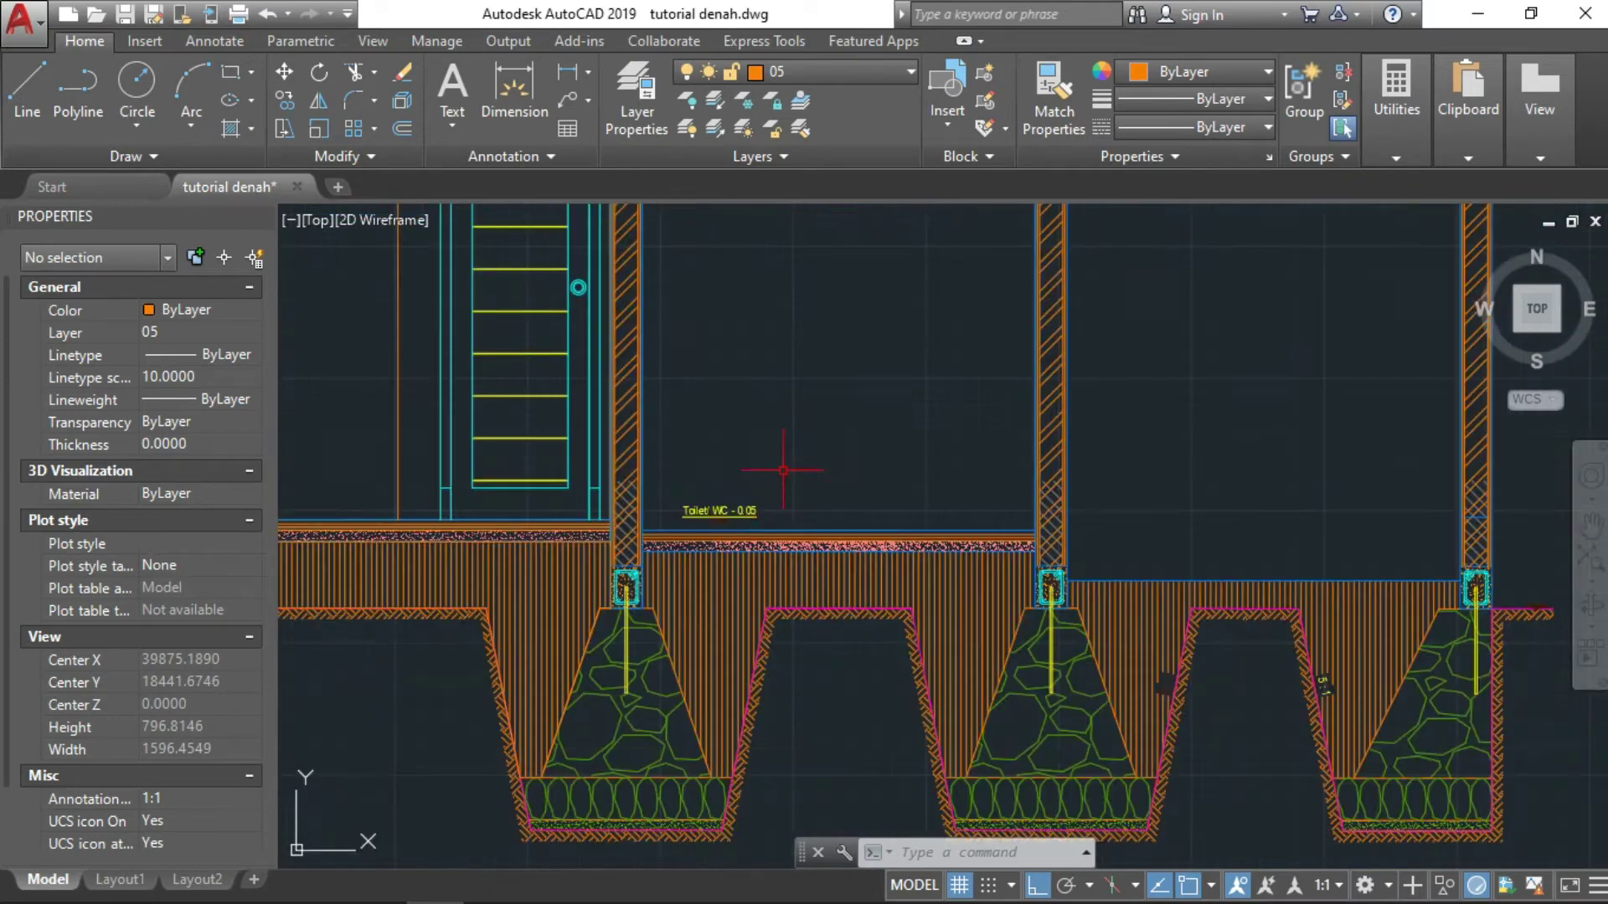
scroll(734, 492, down, 6)
middle_drag(733, 491, 737, 578)
scroll(736, 578, down, 2)
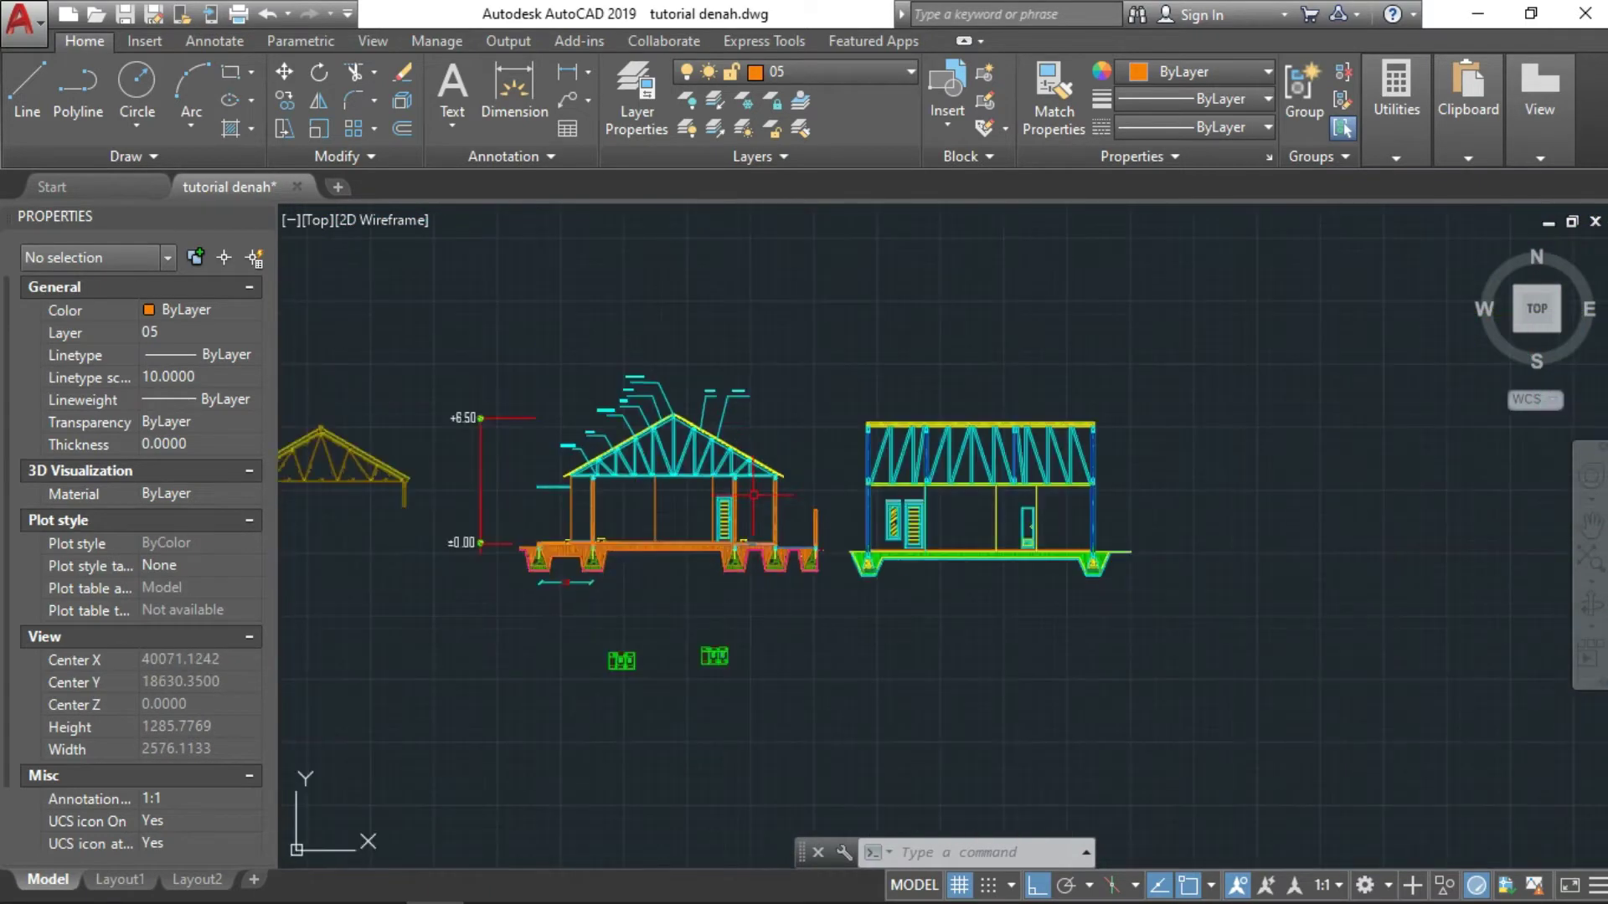
middle_drag(754, 385, 754, 662)
middle_drag(720, 251, 720, 477)
scroll(715, 478, up, 2)
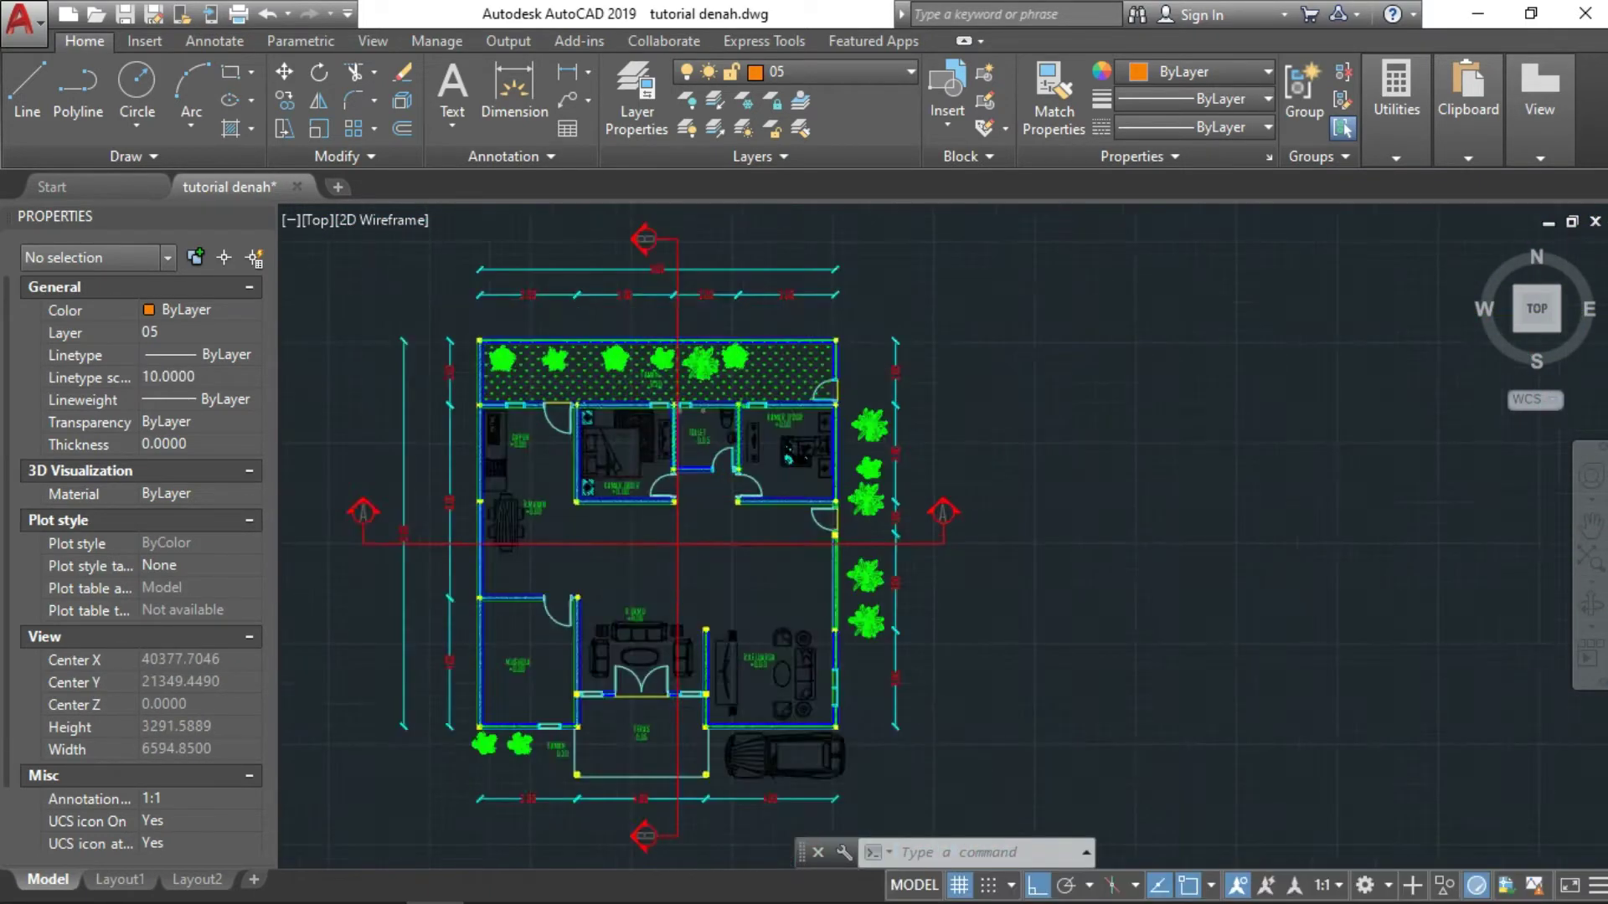
scroll(716, 479, up, 2)
scroll(557, 453, up, 4)
scroll(542, 334, up, 4)
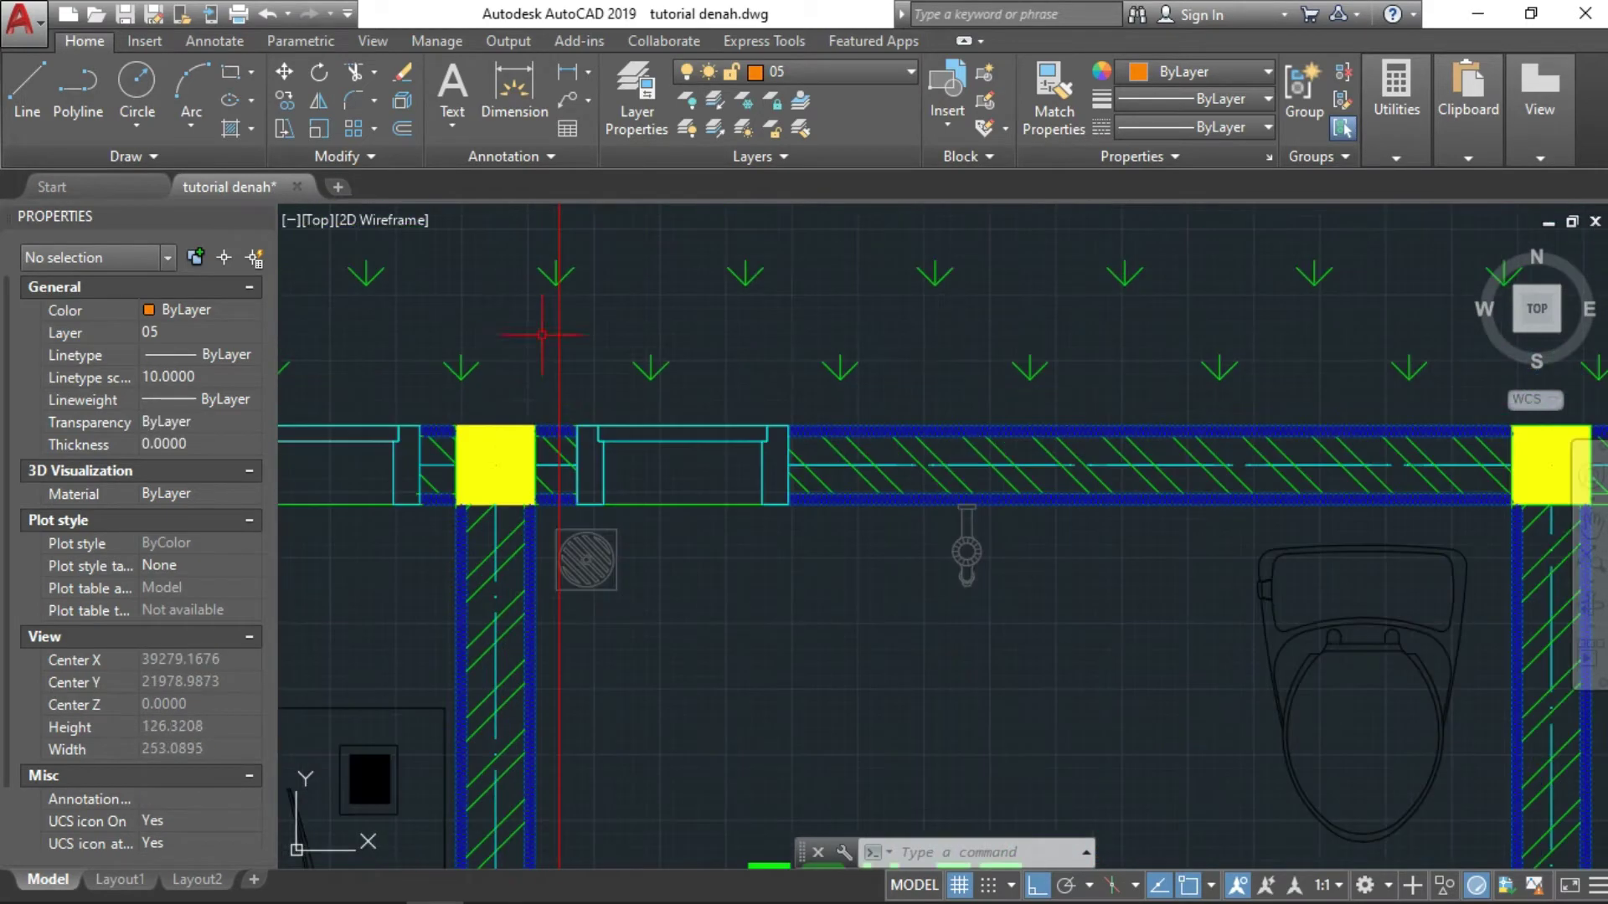
scroll(578, 383, down, 3)
scroll(592, 657, up, 2)
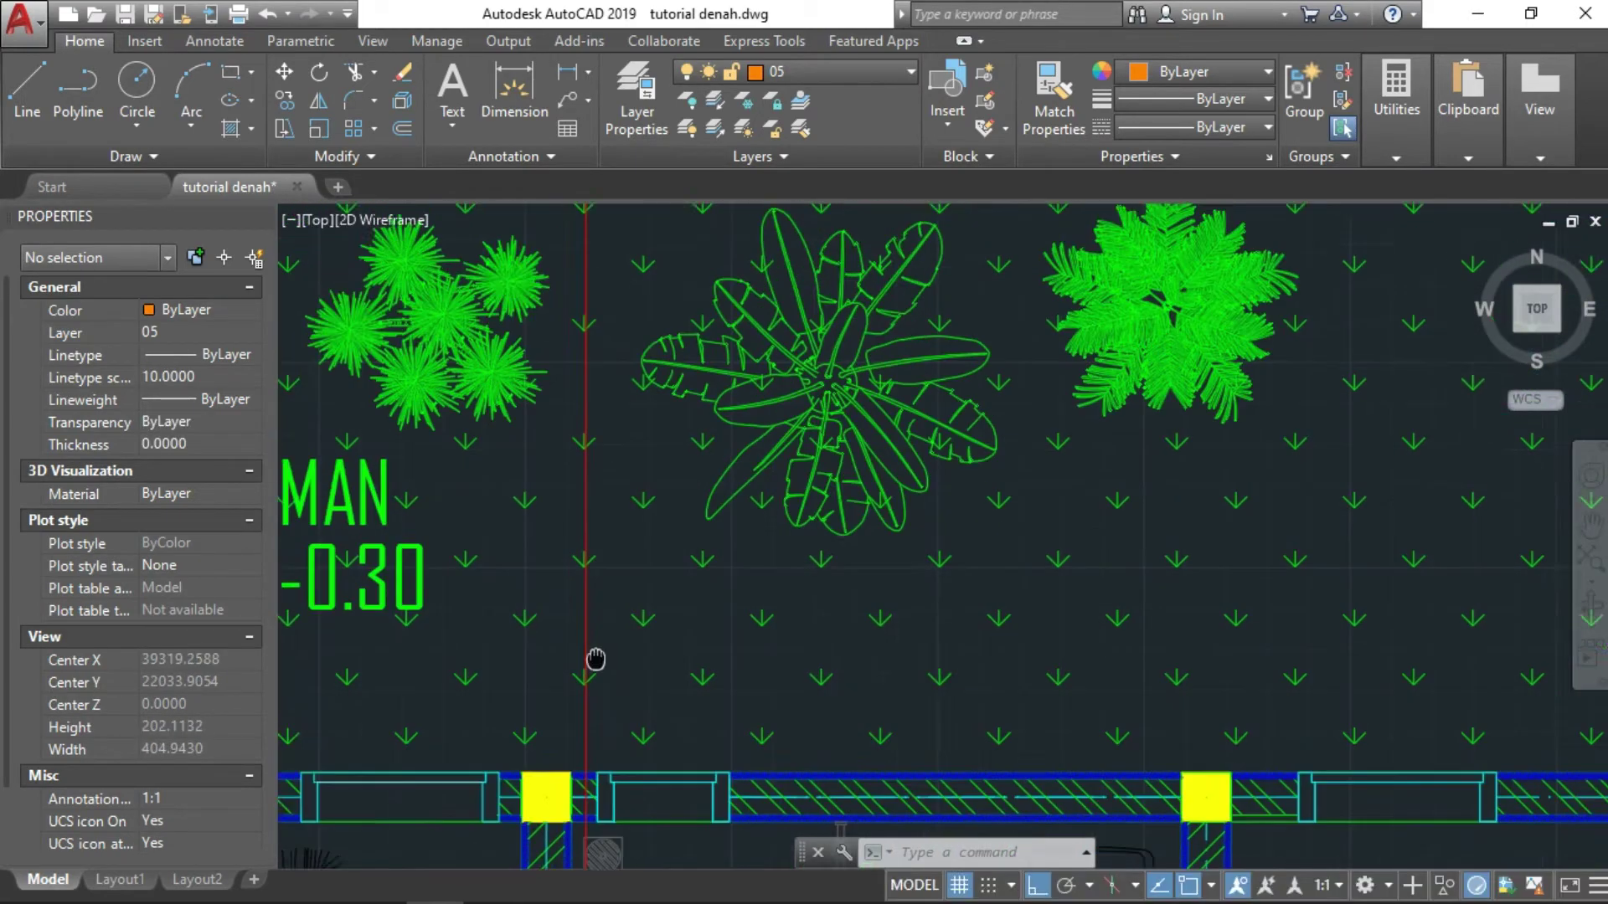
Step: Pan down from the TAMAN garden to the section drawings below the plan
middle_drag(592, 656, 603, 728)
scroll(607, 318, down, 1)
scroll(606, 610, down, 5)
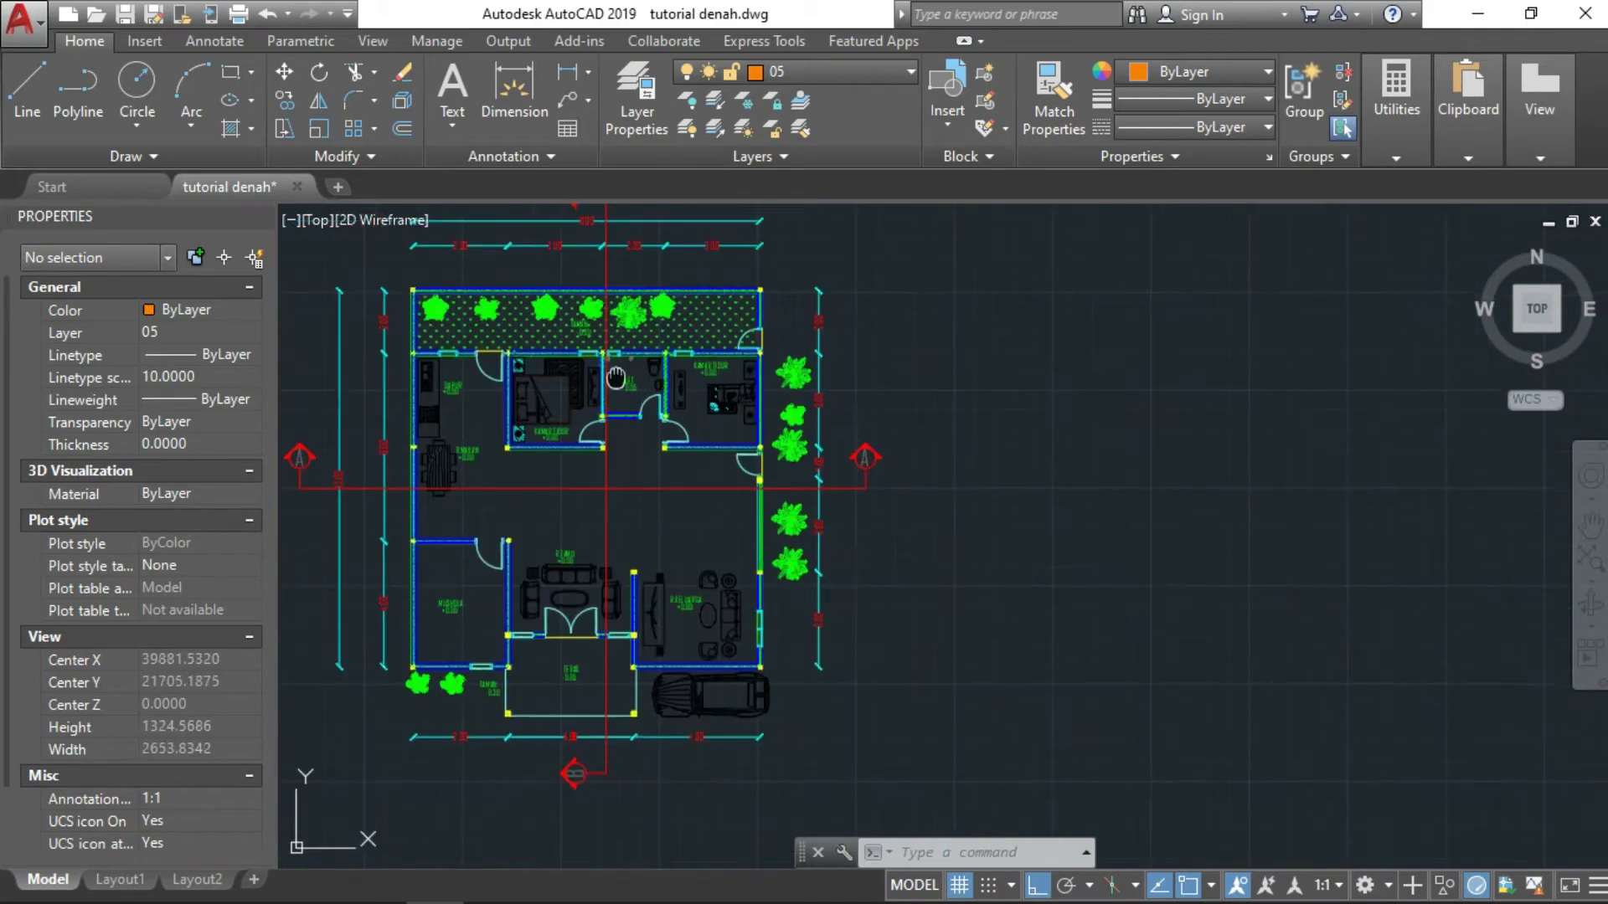
middle_drag(606, 609, 570, 284)
scroll(634, 569, down, 3)
middle_drag(634, 570, 720, 494)
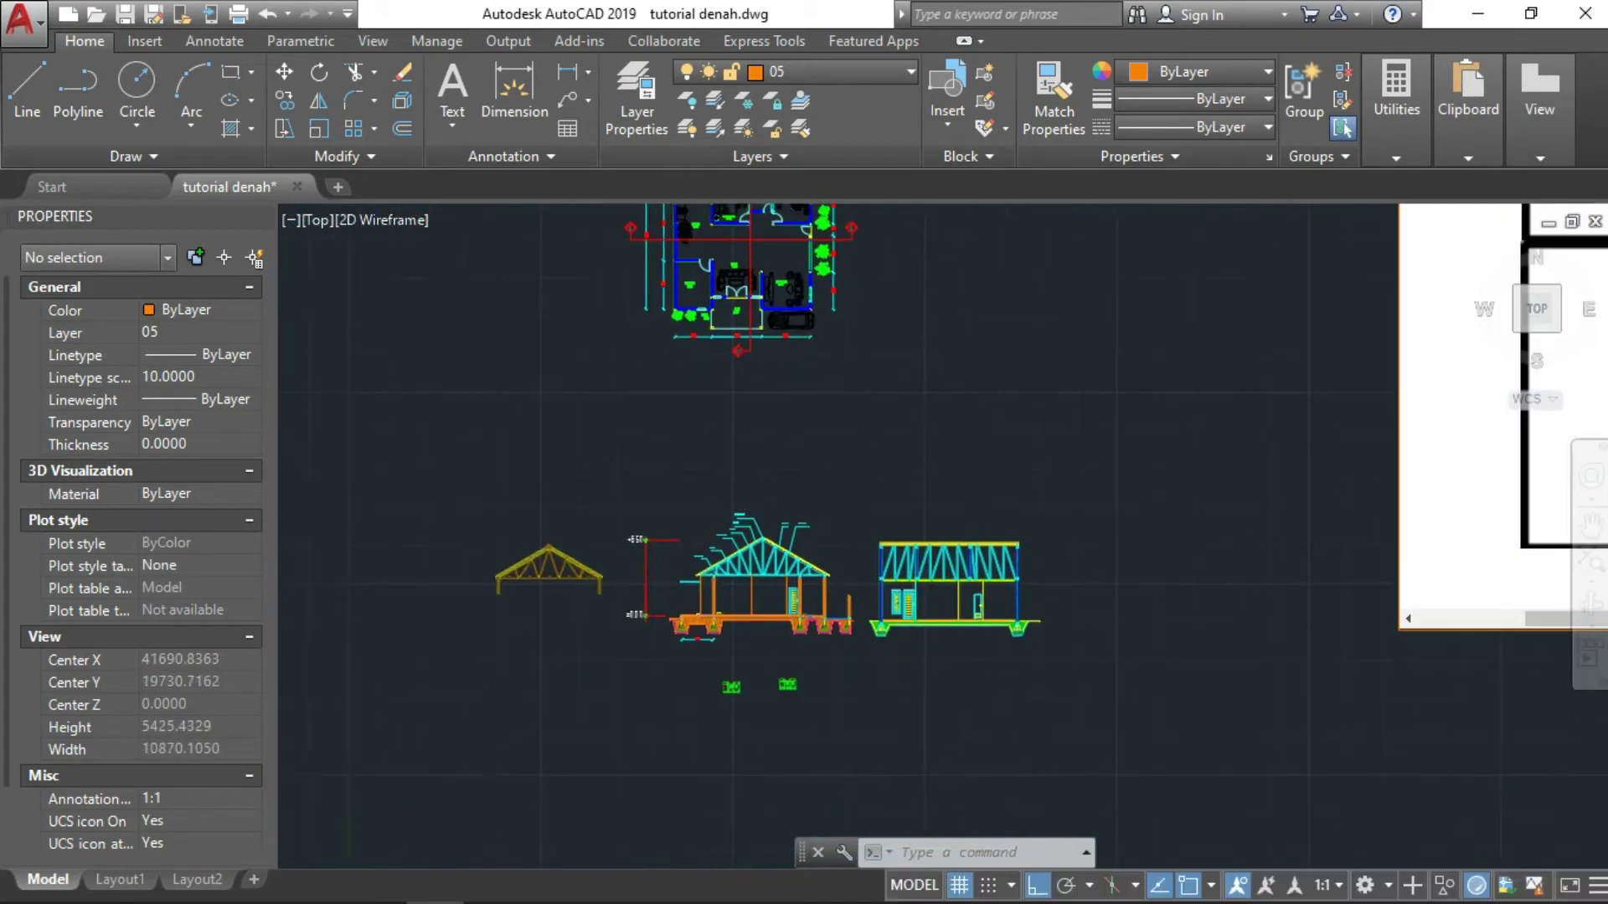
scroll(894, 619, up, 5)
scroll(895, 619, up, 5)
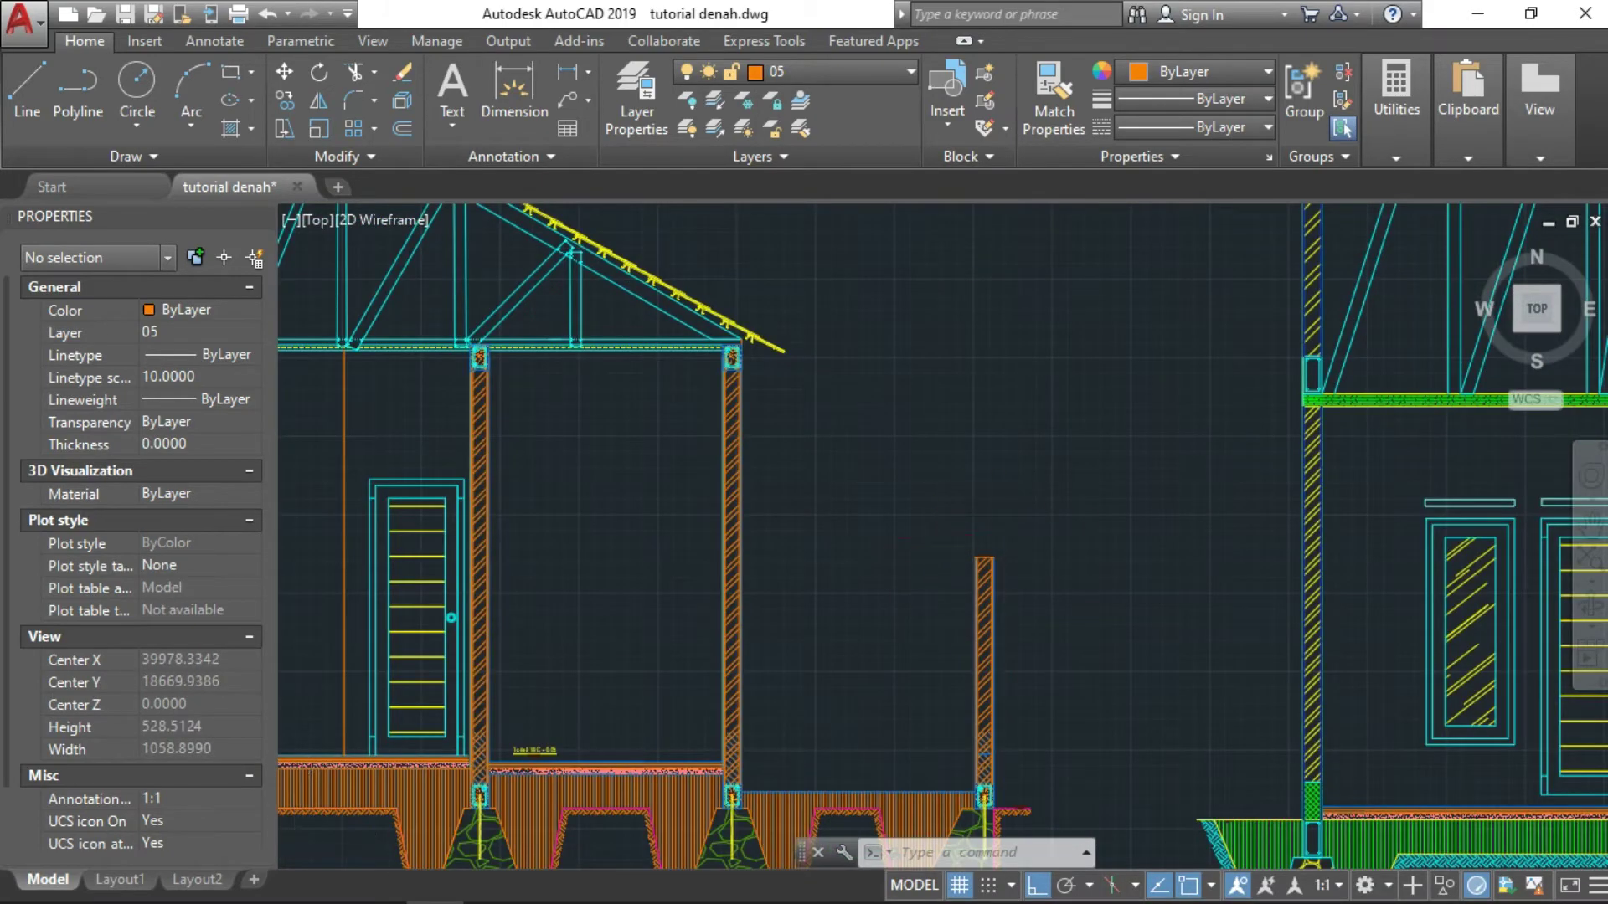
scroll(899, 548, down, 5)
scroll(899, 548, down, 3)
Step: Pan across all plans, elevations and sections, then zoom toward the truss cross-section
middle_drag(899, 549, 1348, 637)
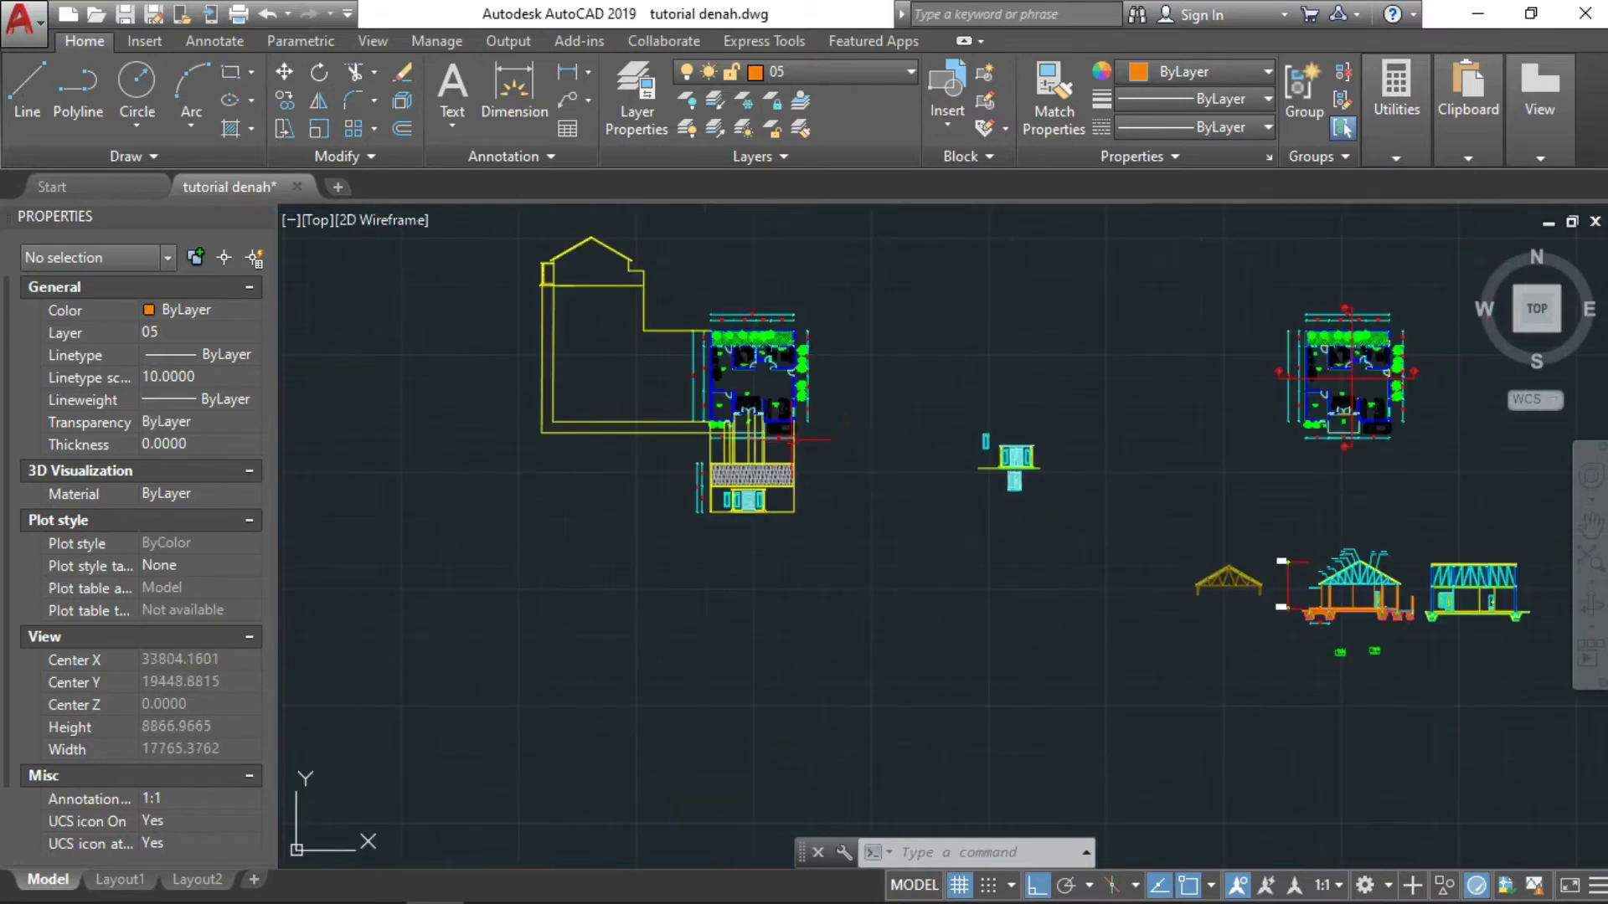
middle_drag(676, 419, 1010, 431)
scroll(1011, 431, down, 2)
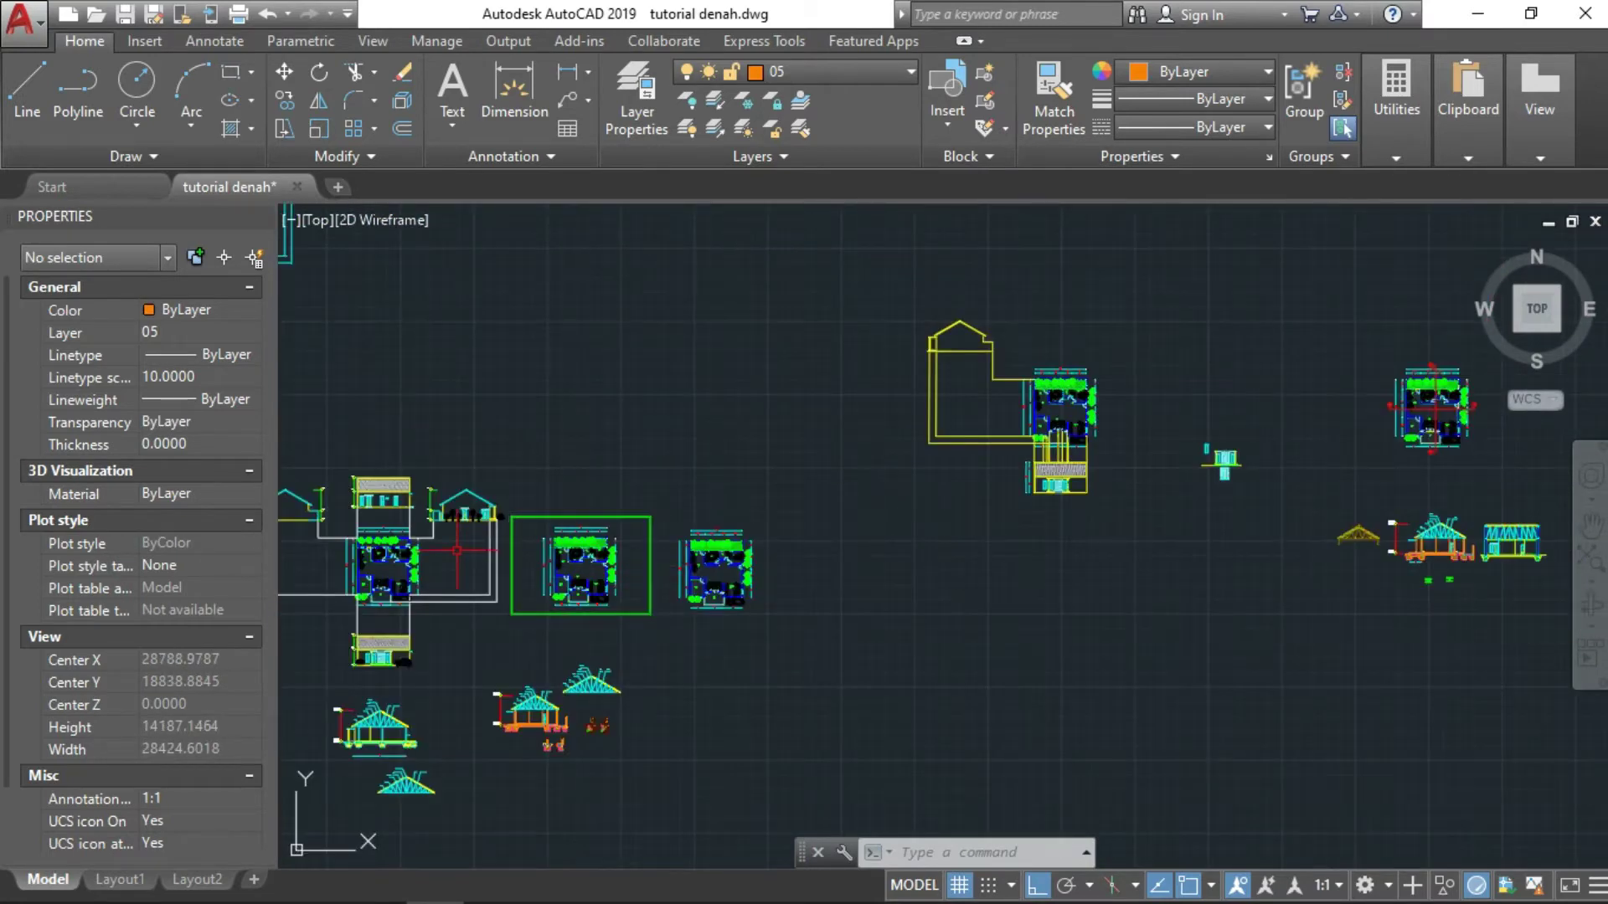
middle_drag(315, 514, 670, 545)
scroll(670, 544, up, 2)
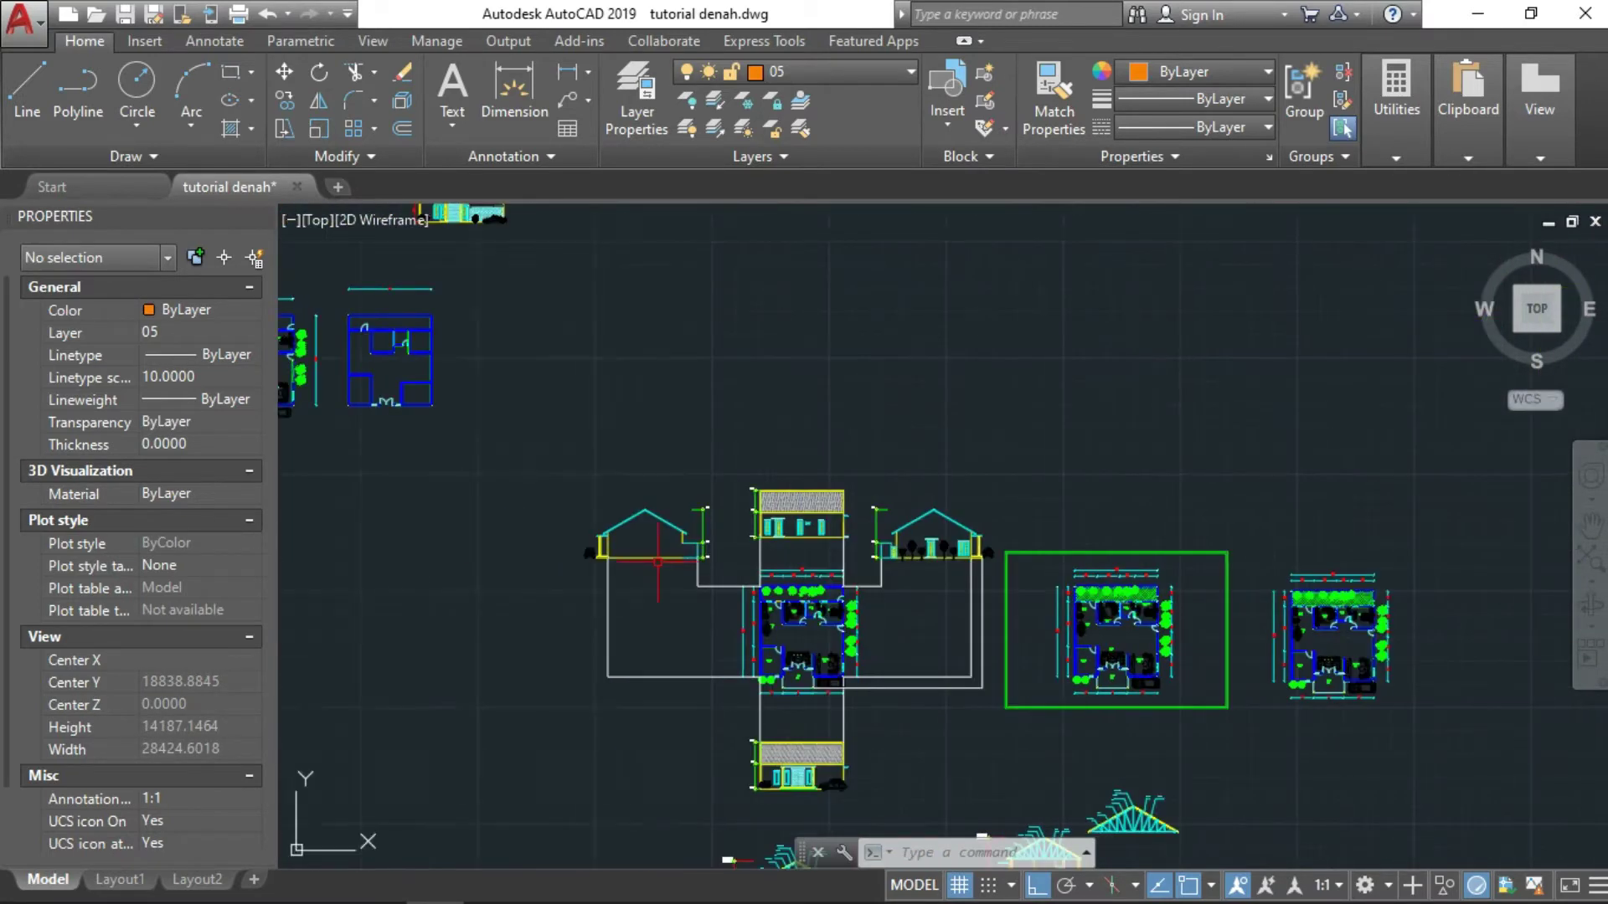
scroll(670, 544, up, 3)
scroll(853, 484, up, 2)
scroll(853, 484, down, 1)
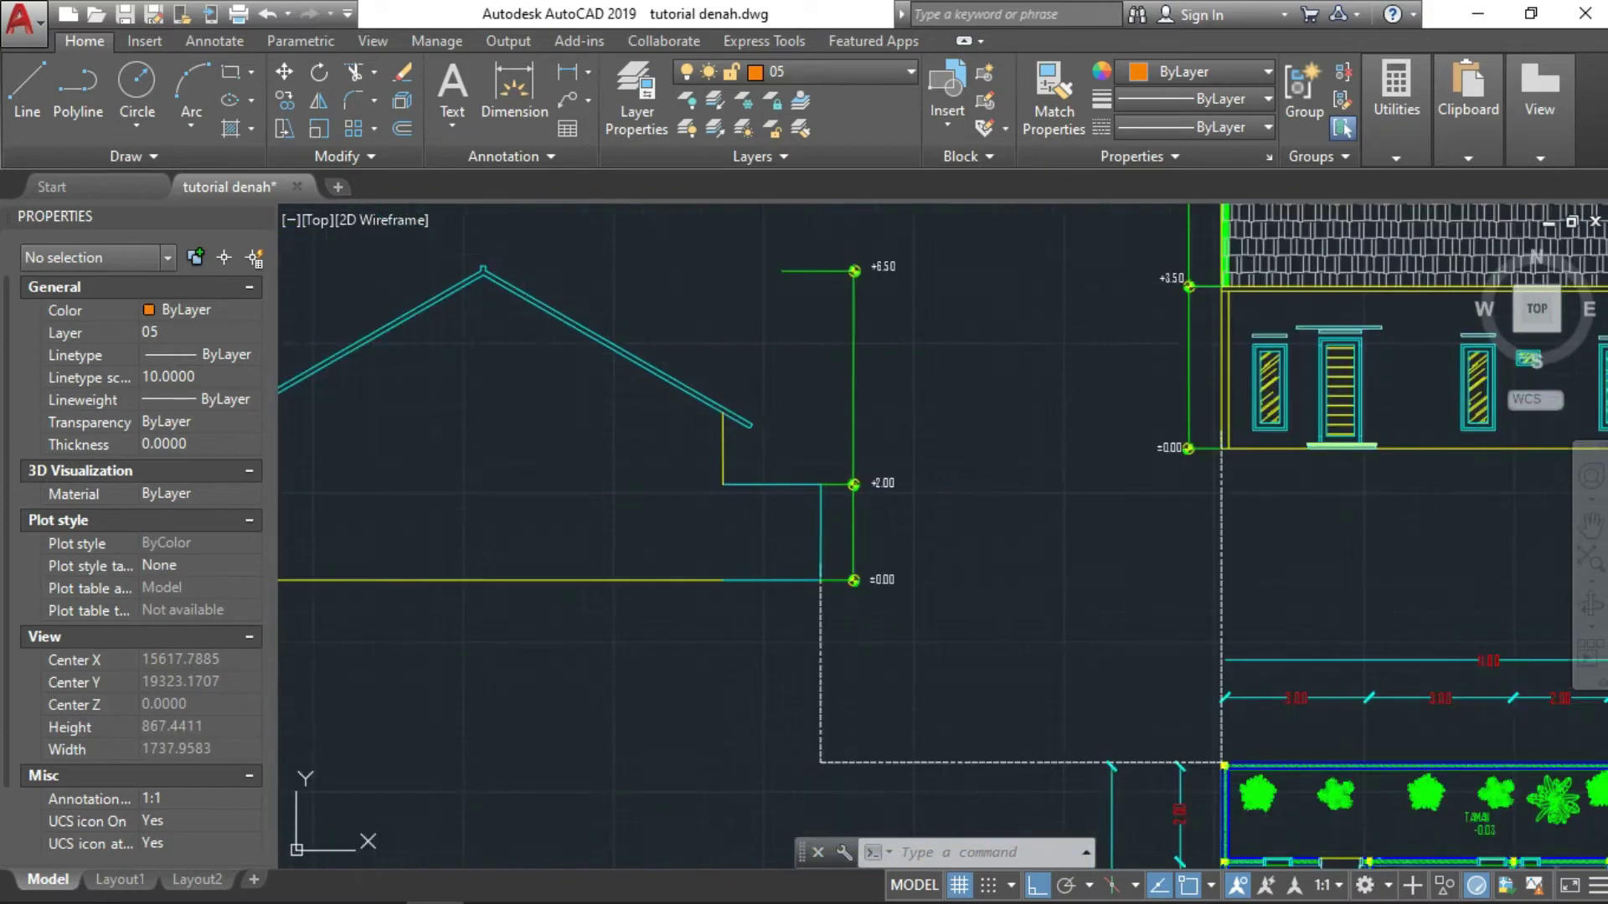
scroll(853, 484, down, 4)
mouse_move(1361, 531)
middle_down()
mouse_move(1327, 560)
mouse_move(538, 565)
middle_up()
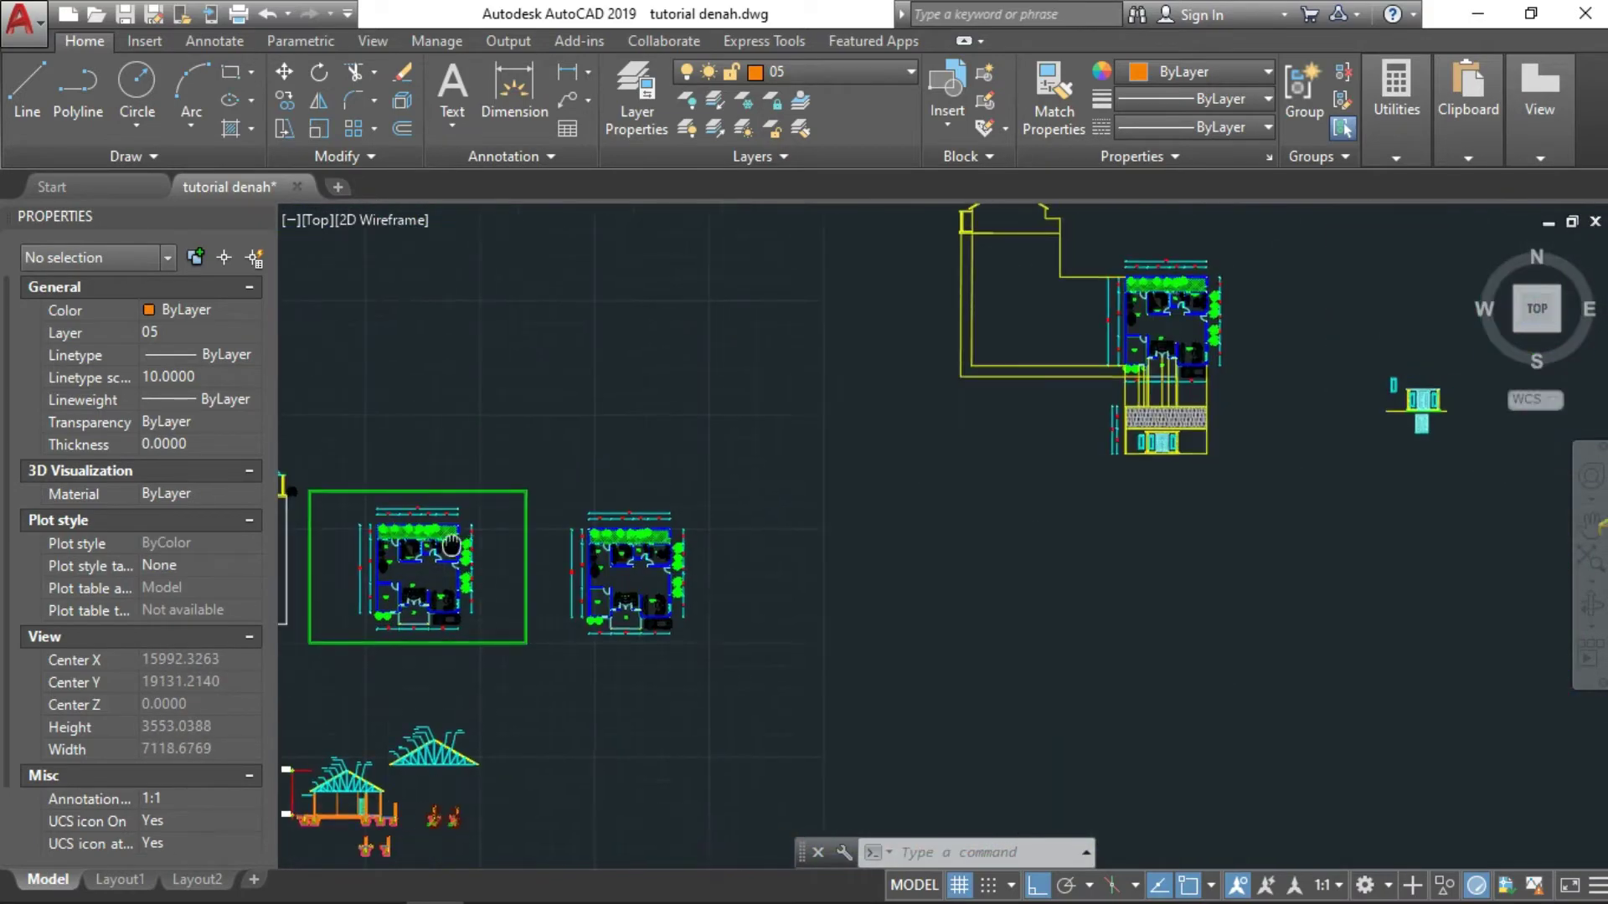
middle_drag(1382, 566, 538, 565)
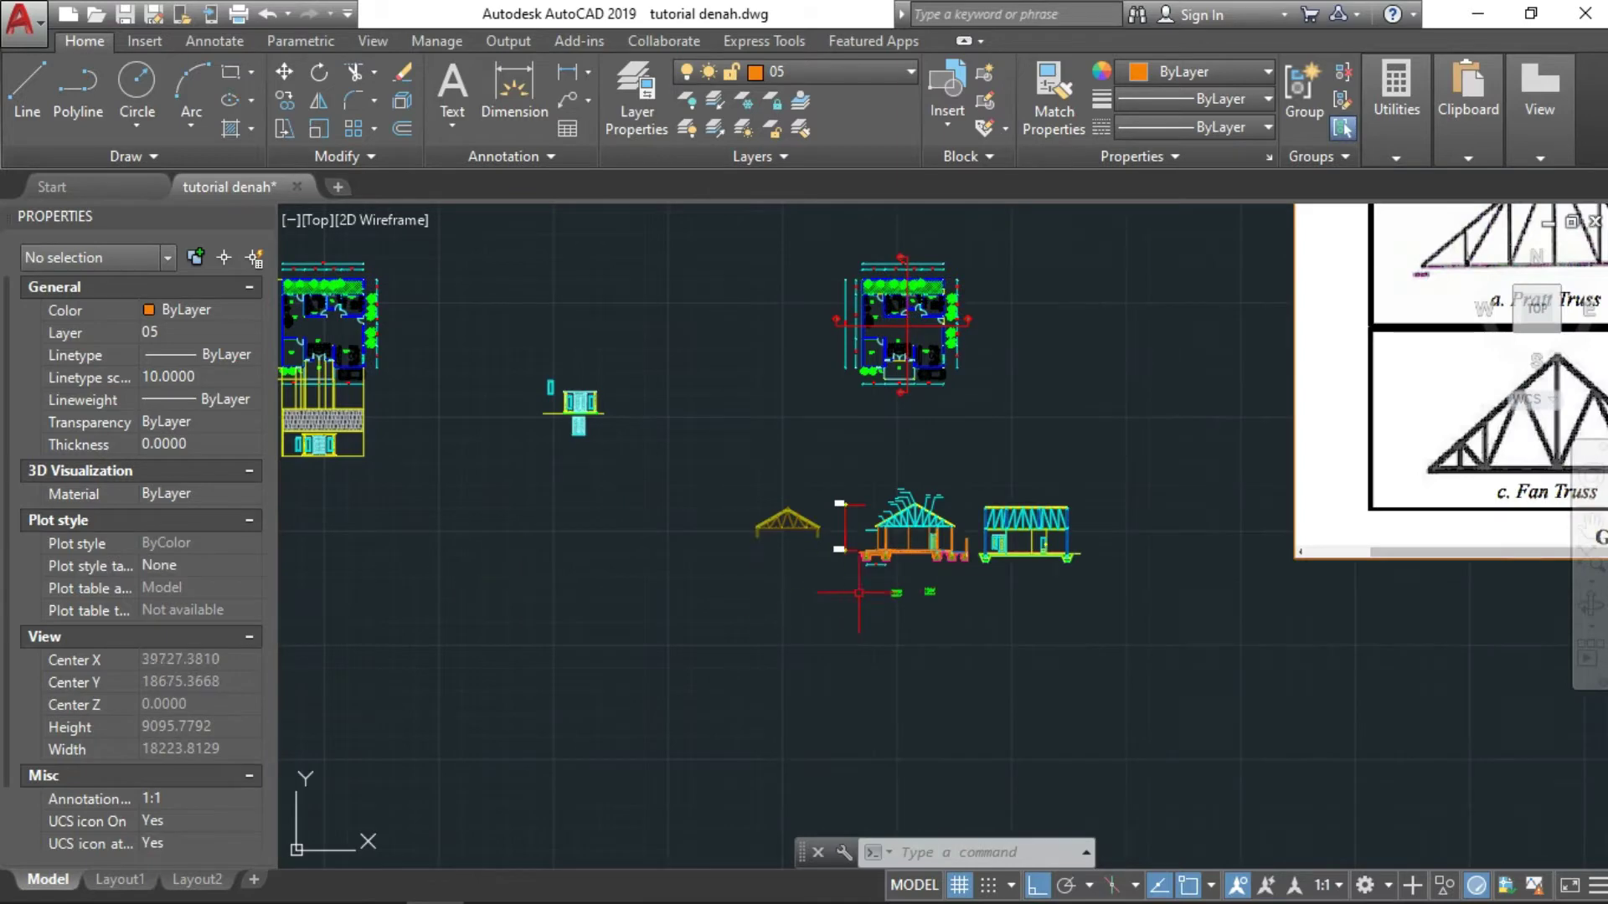
scroll(896, 519, up, 4)
Step: Zoom and pan along the labelled roof truss in the cross-section
middle_drag(829, 525, 946, 621)
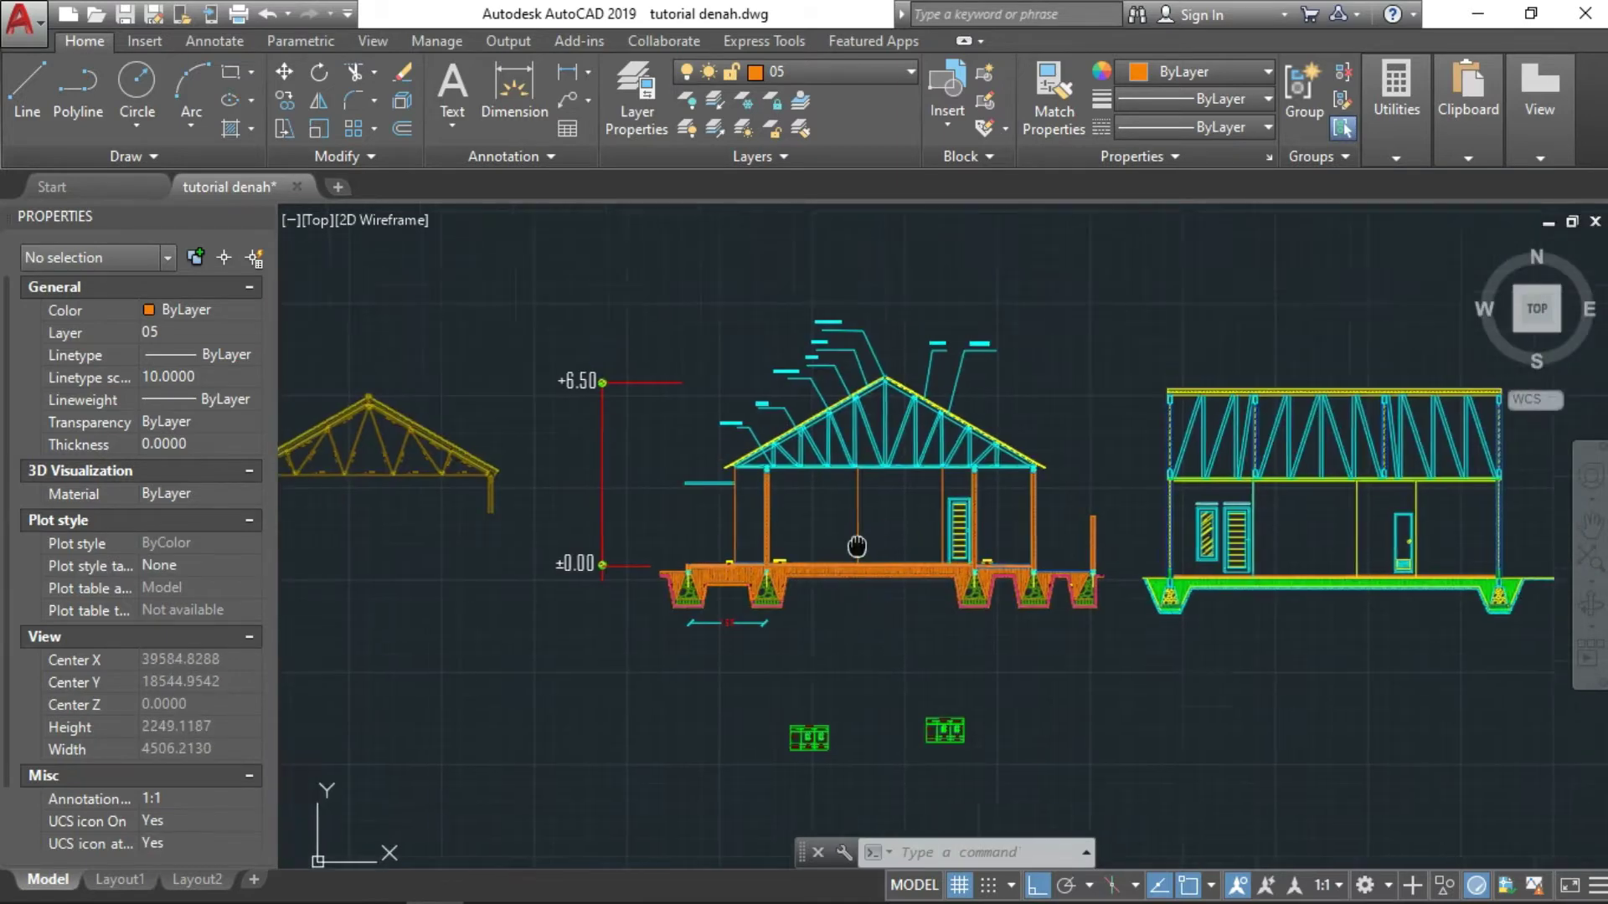
scroll(947, 620, up, 3)
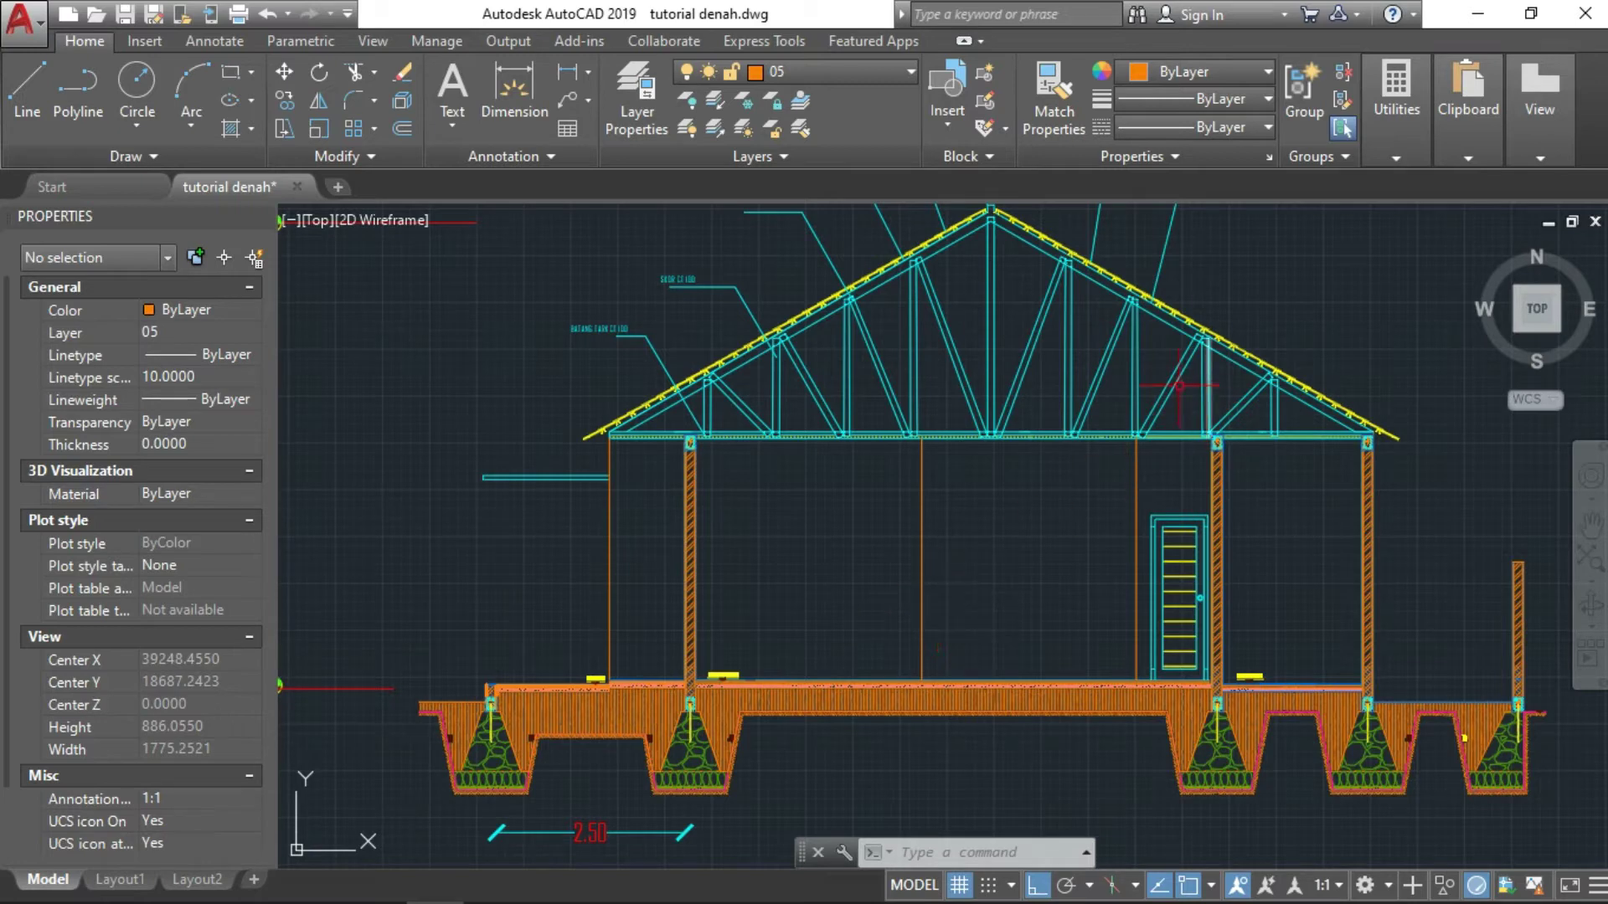
middle_drag(1179, 386, 1133, 520)
middle_drag(939, 343, 885, 477)
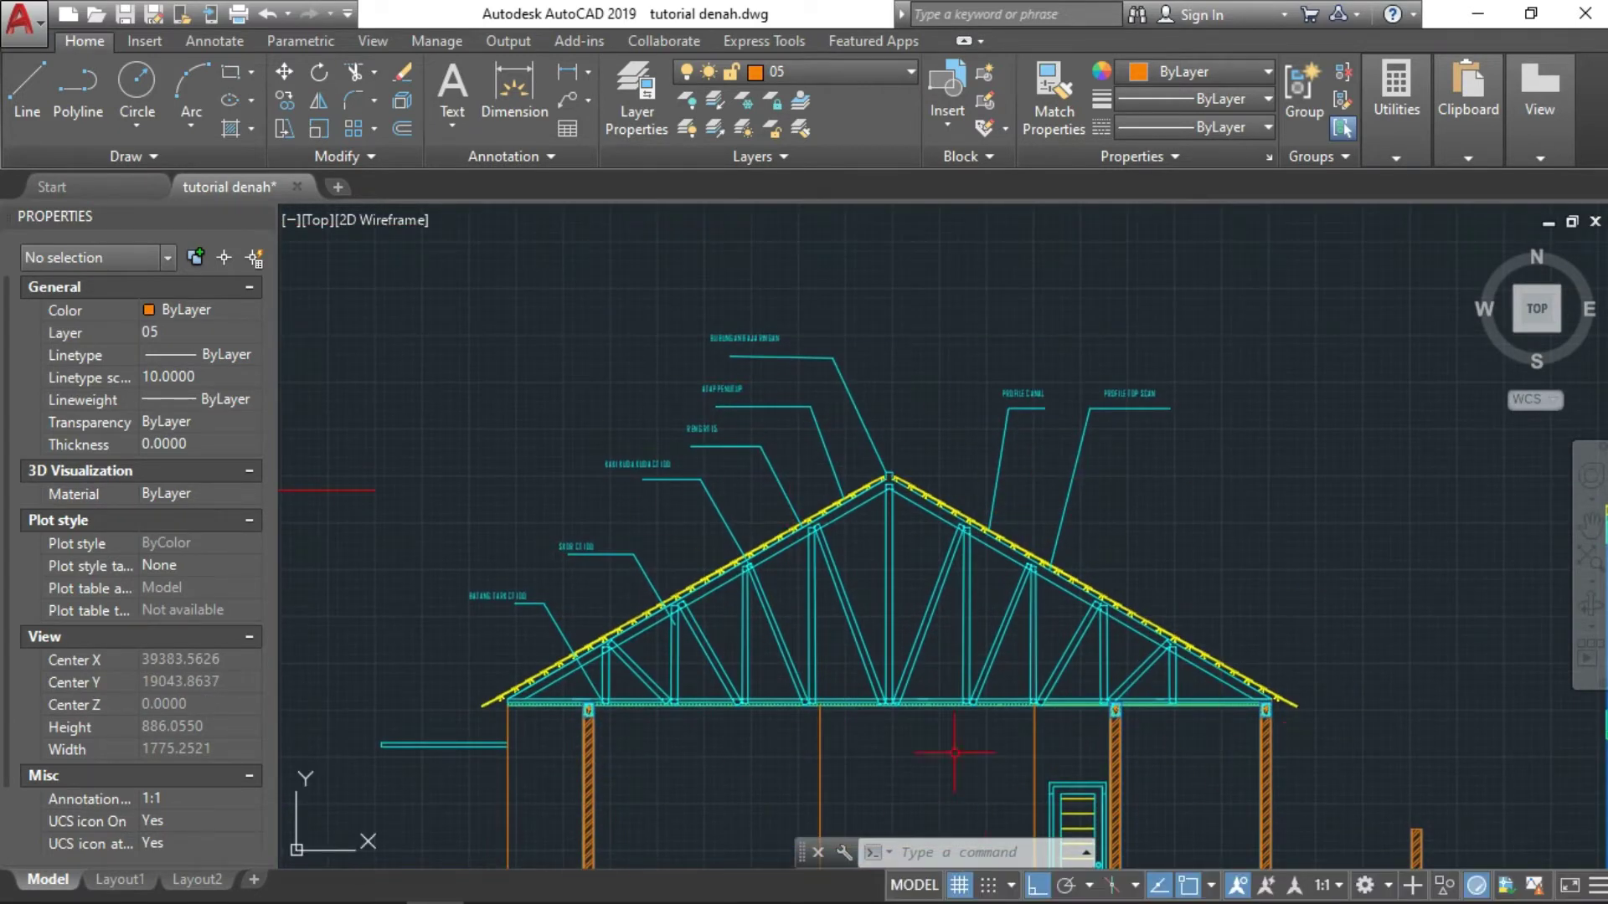
scroll(913, 582, down, 2)
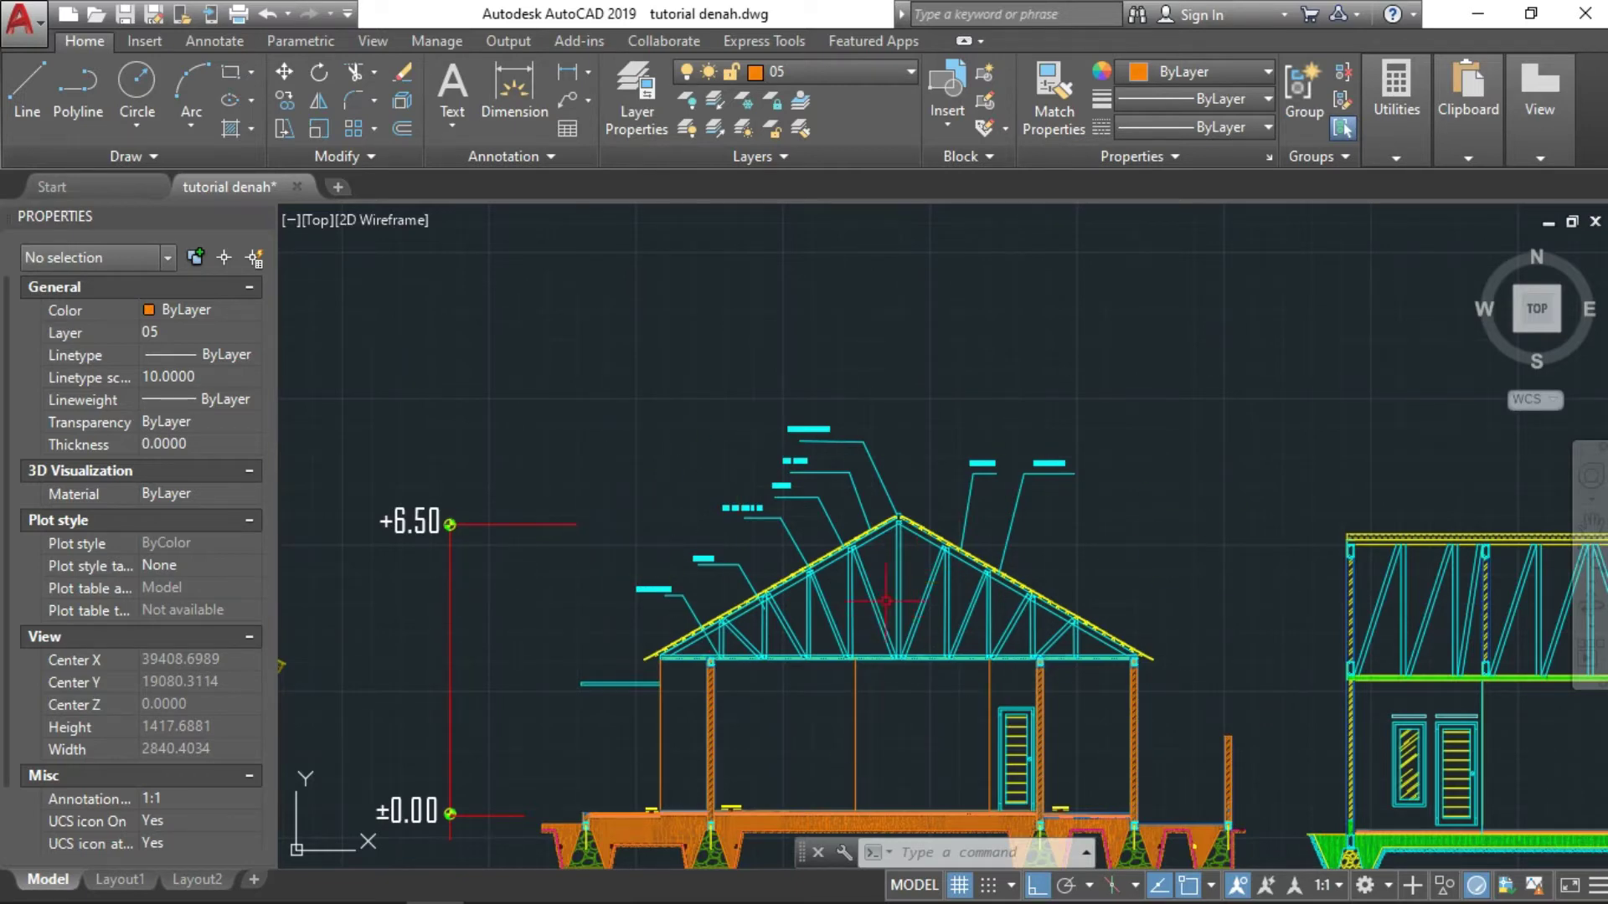
scroll(886, 601, up, 2)
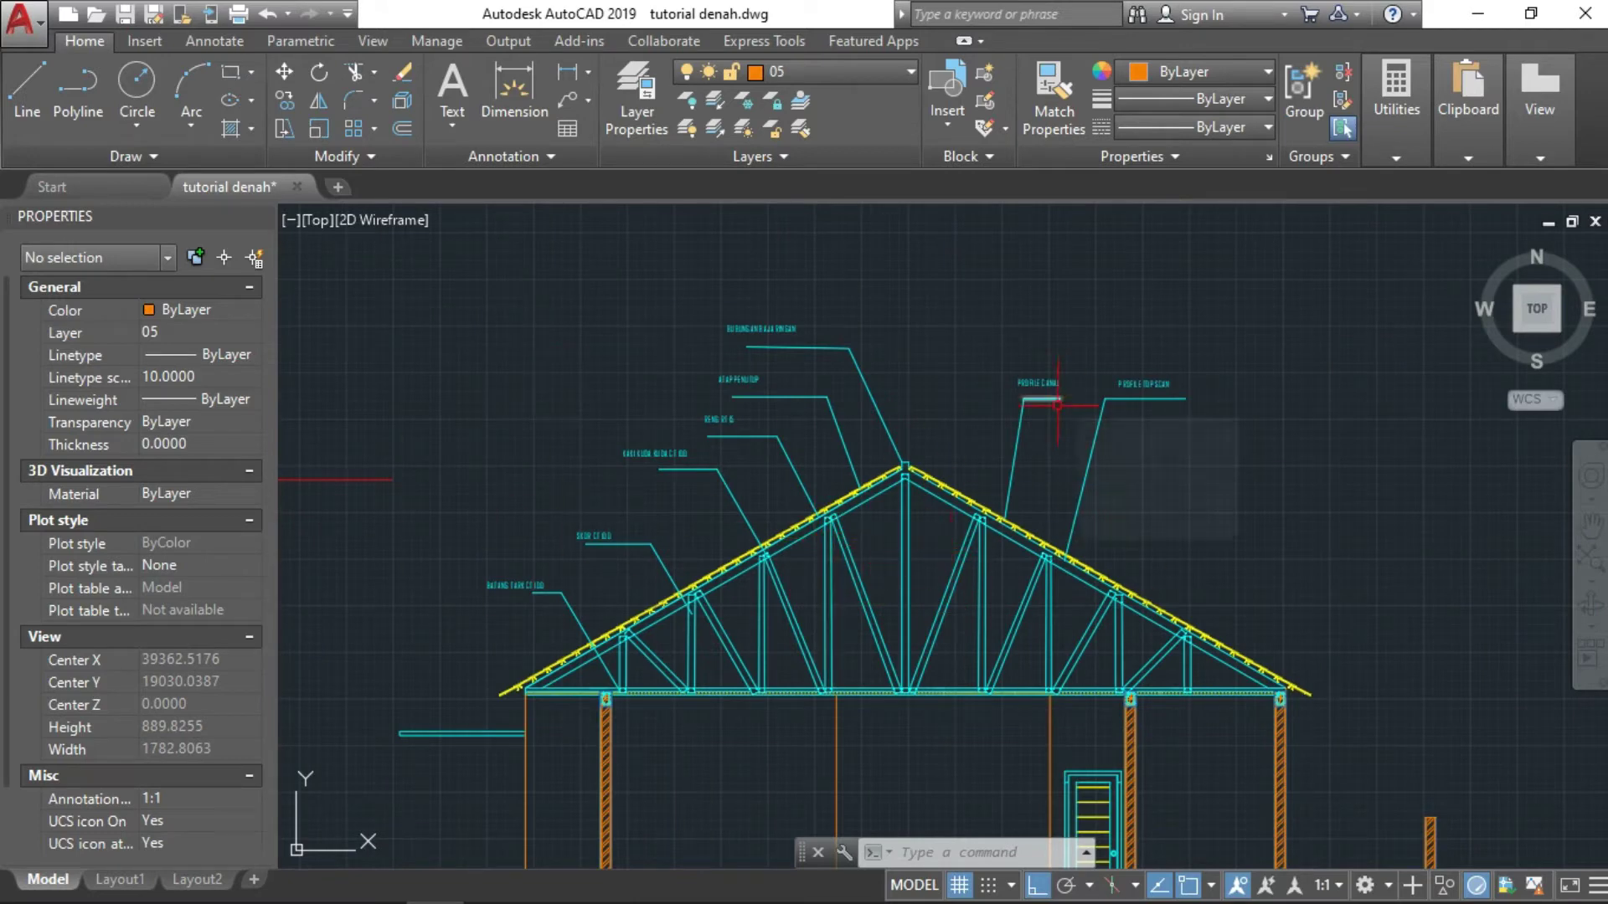
middle_drag(1118, 622, 1116, 562)
Step: Zoom around the truss section to bring the +6.50 level mark into view
scroll(1147, 564, down, 2)
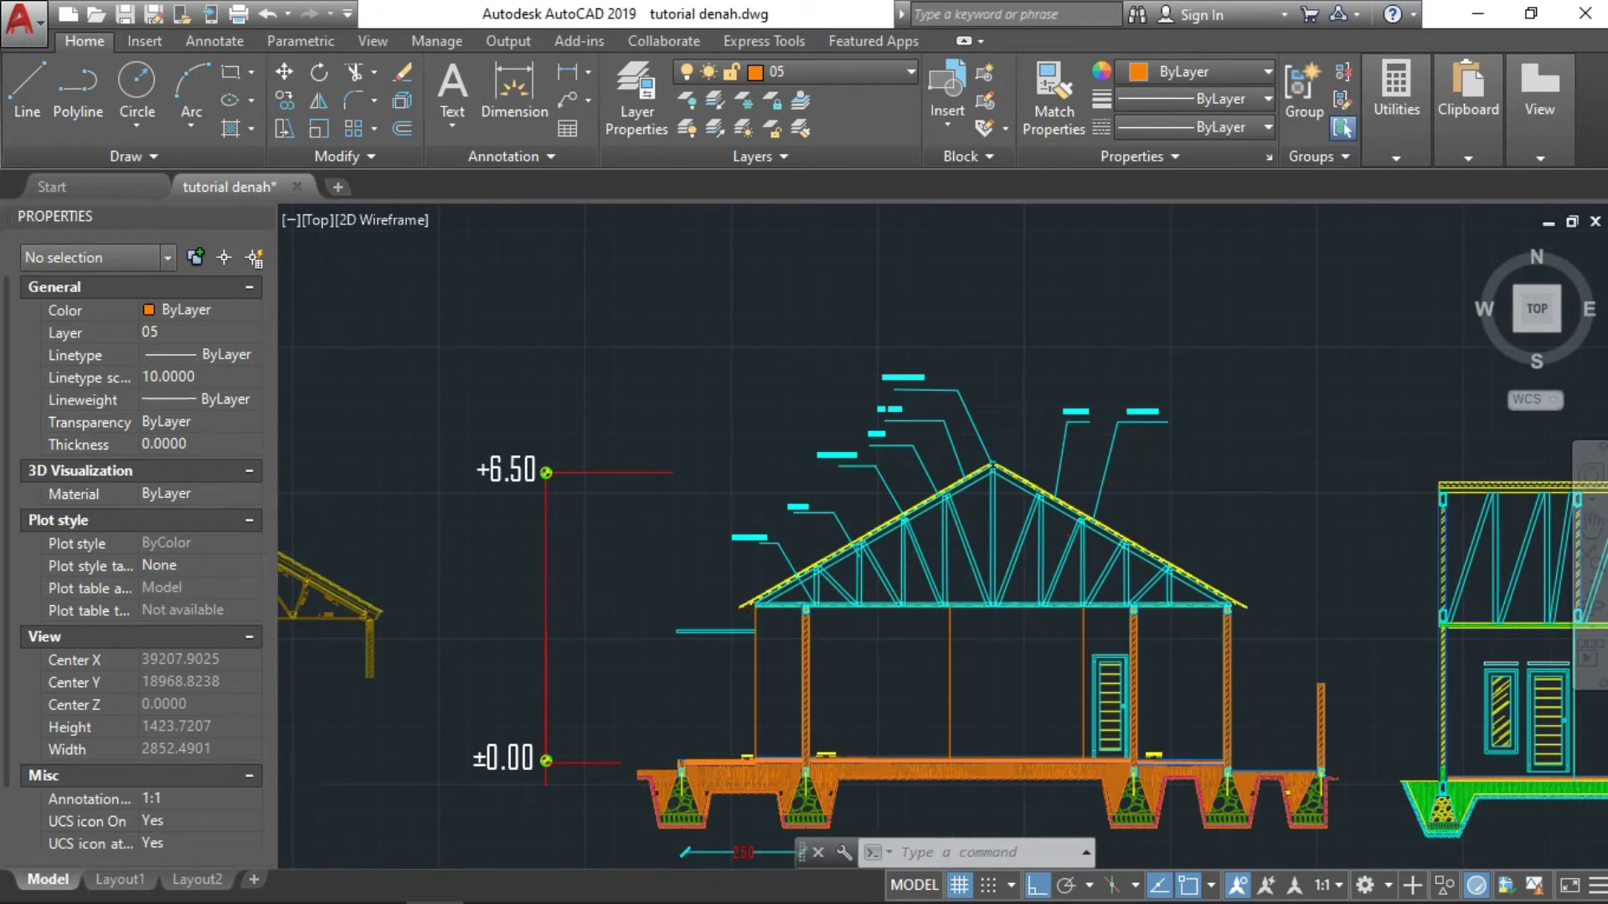
scroll(751, 610, up, 4)
scroll(1105, 573, down, 2)
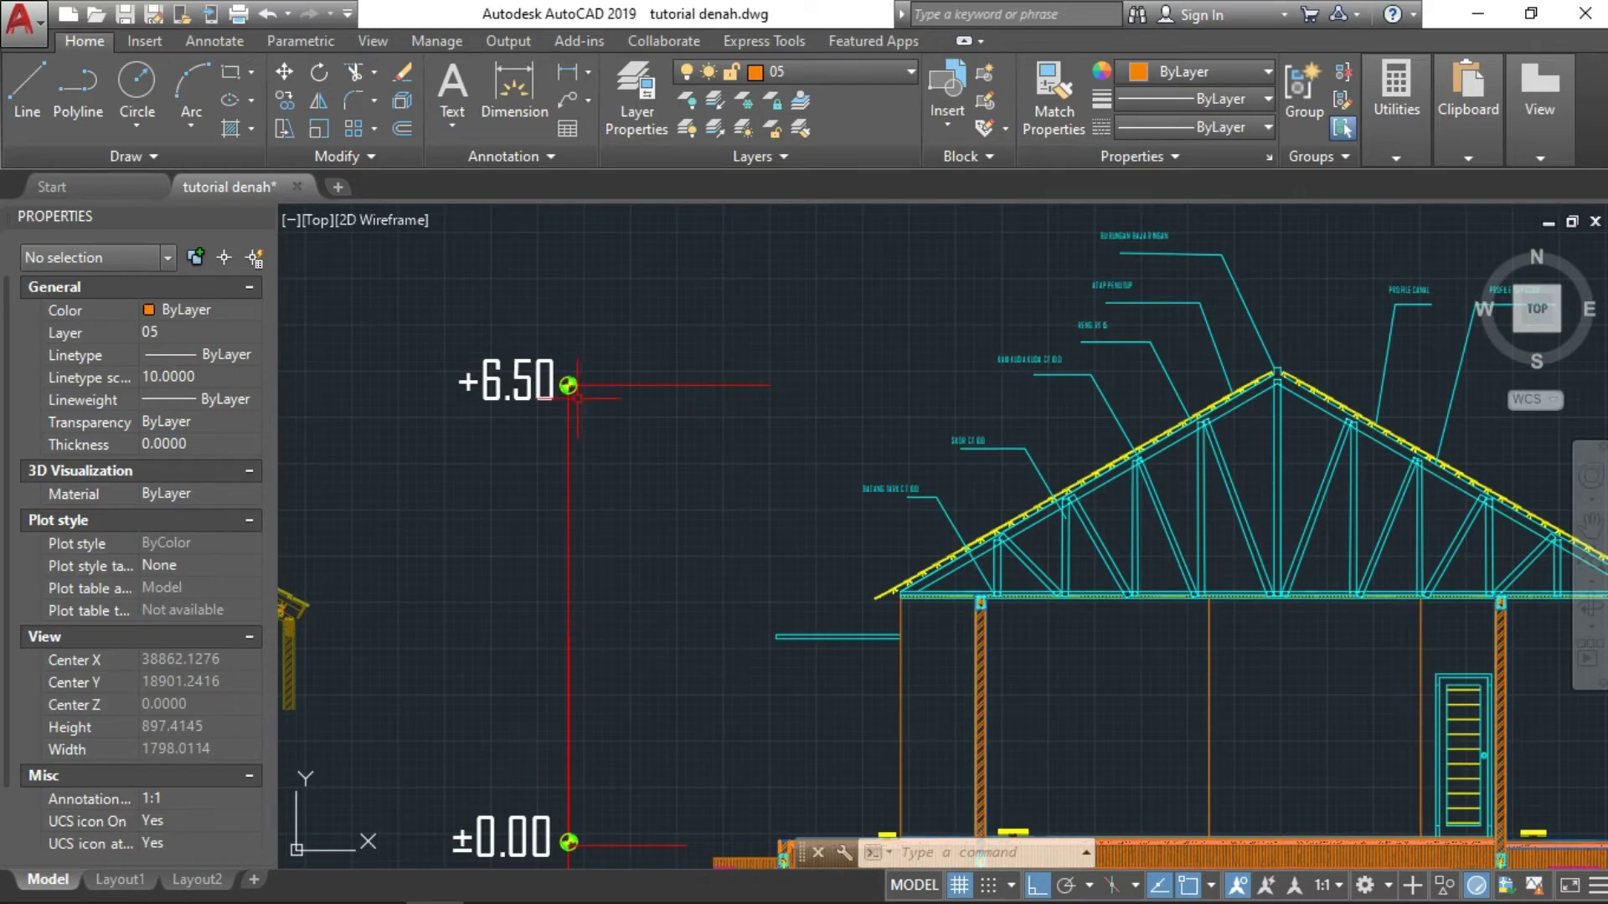
scroll(586, 452, down, 4)
scroll(823, 484, up, 4)
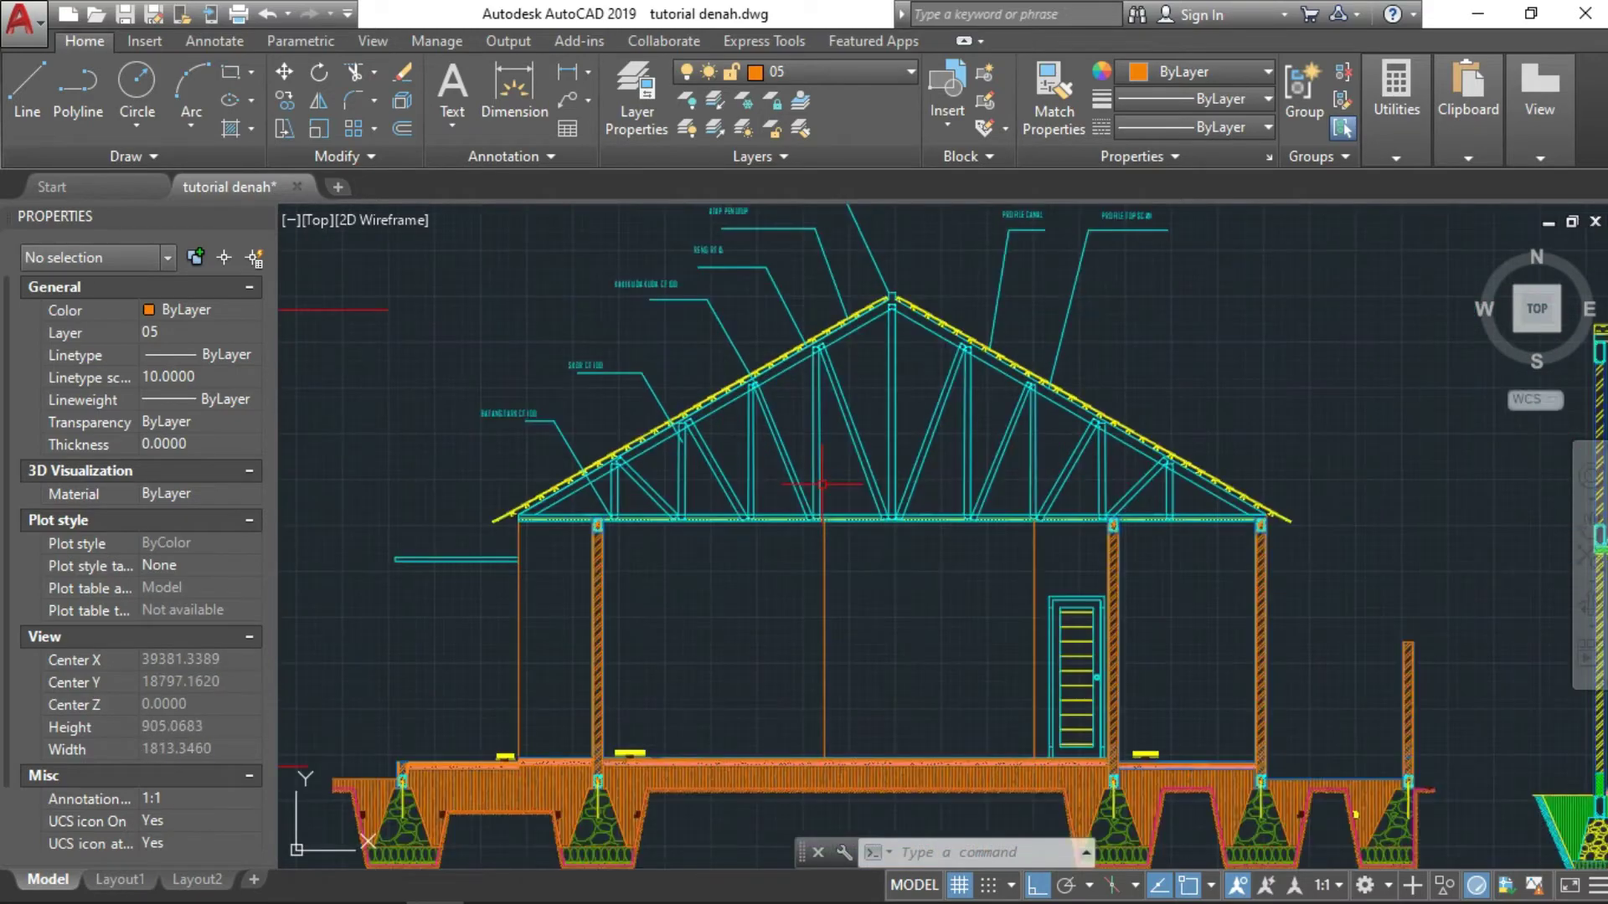
scroll(675, 423, up, 2)
middle_drag(675, 423, 611, 423)
scroll(963, 571, down, 2)
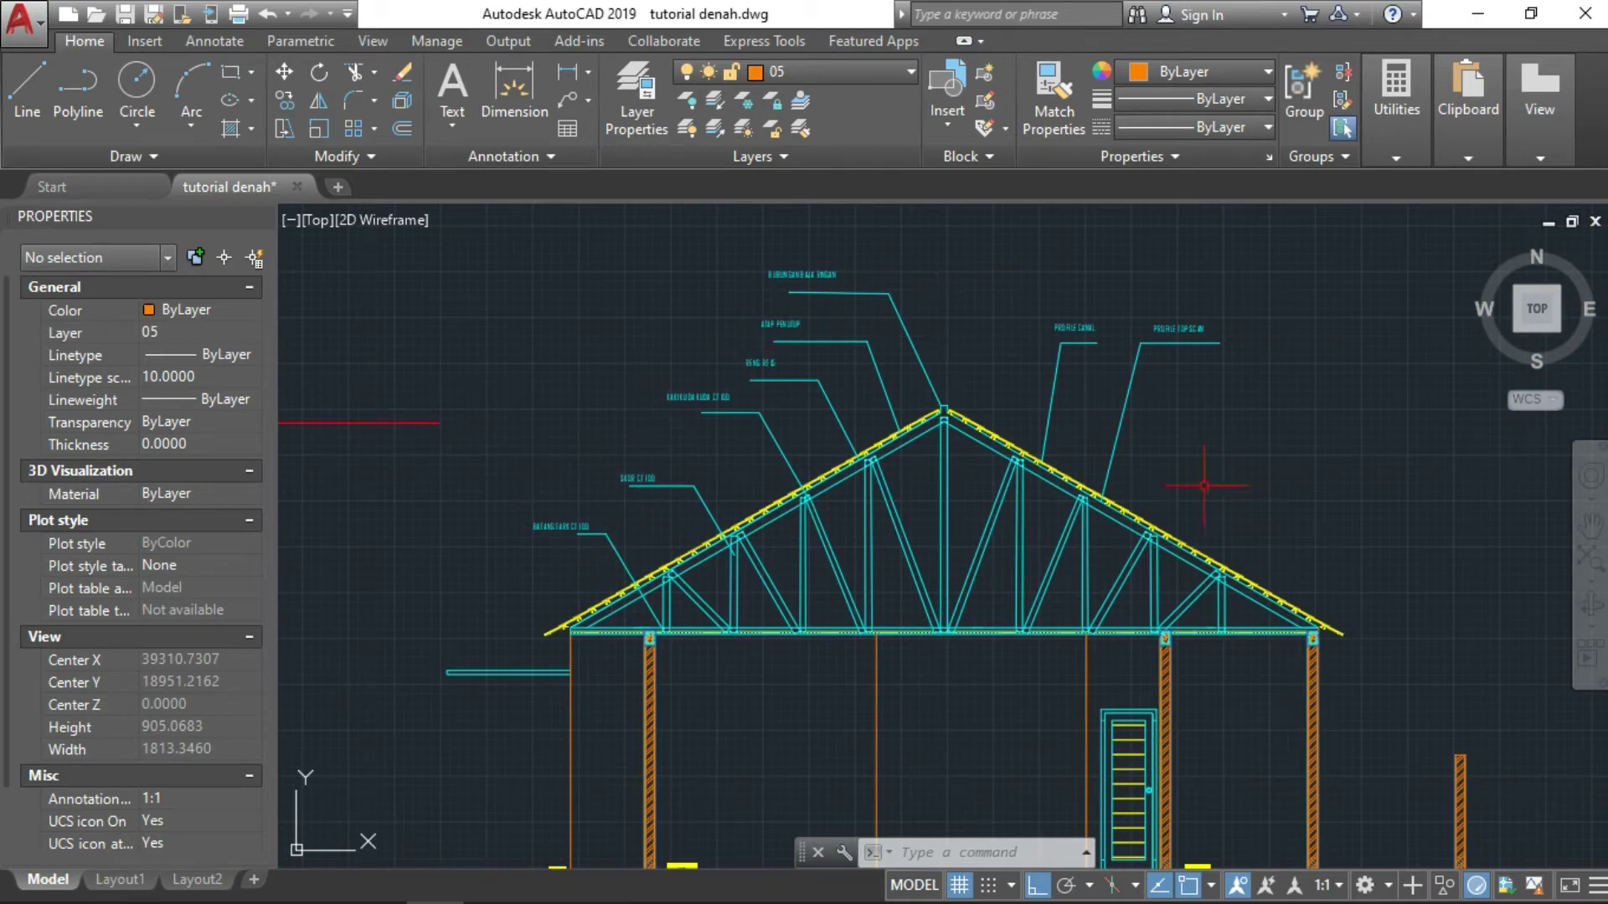
scroll(1043, 505, down, 4)
Step: Pan right to the Pratt Truss and Howe Truss reference image
middle_drag(1043, 505, 1039, 736)
scroll(1034, 639, down, 4)
middle_drag(1029, 637, 828, 637)
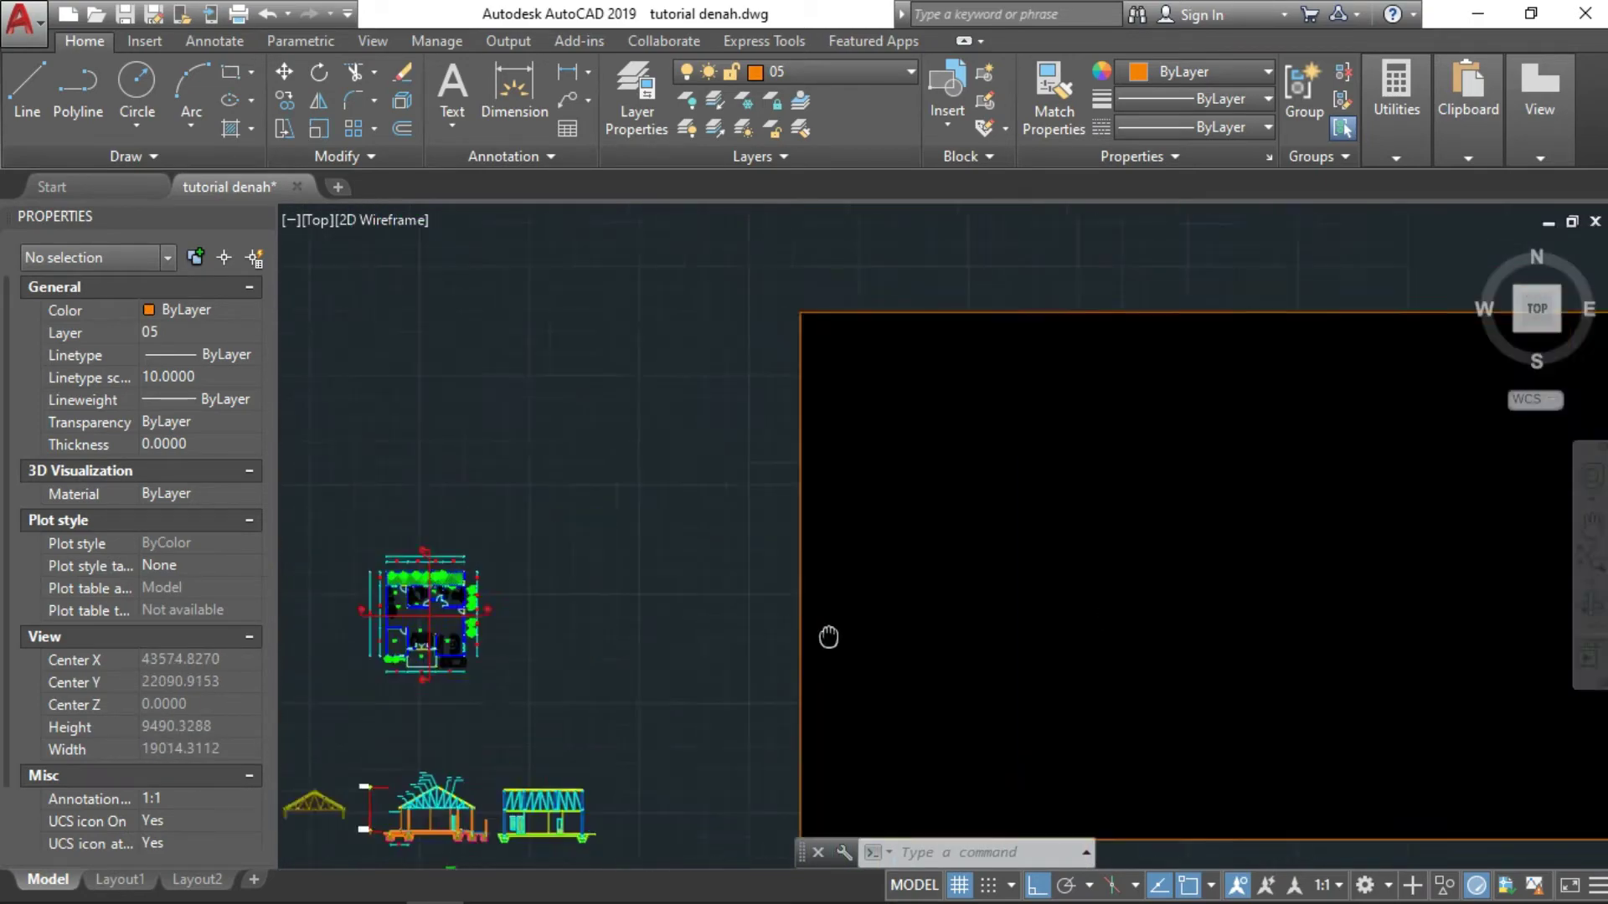
scroll(828, 637, up, 2)
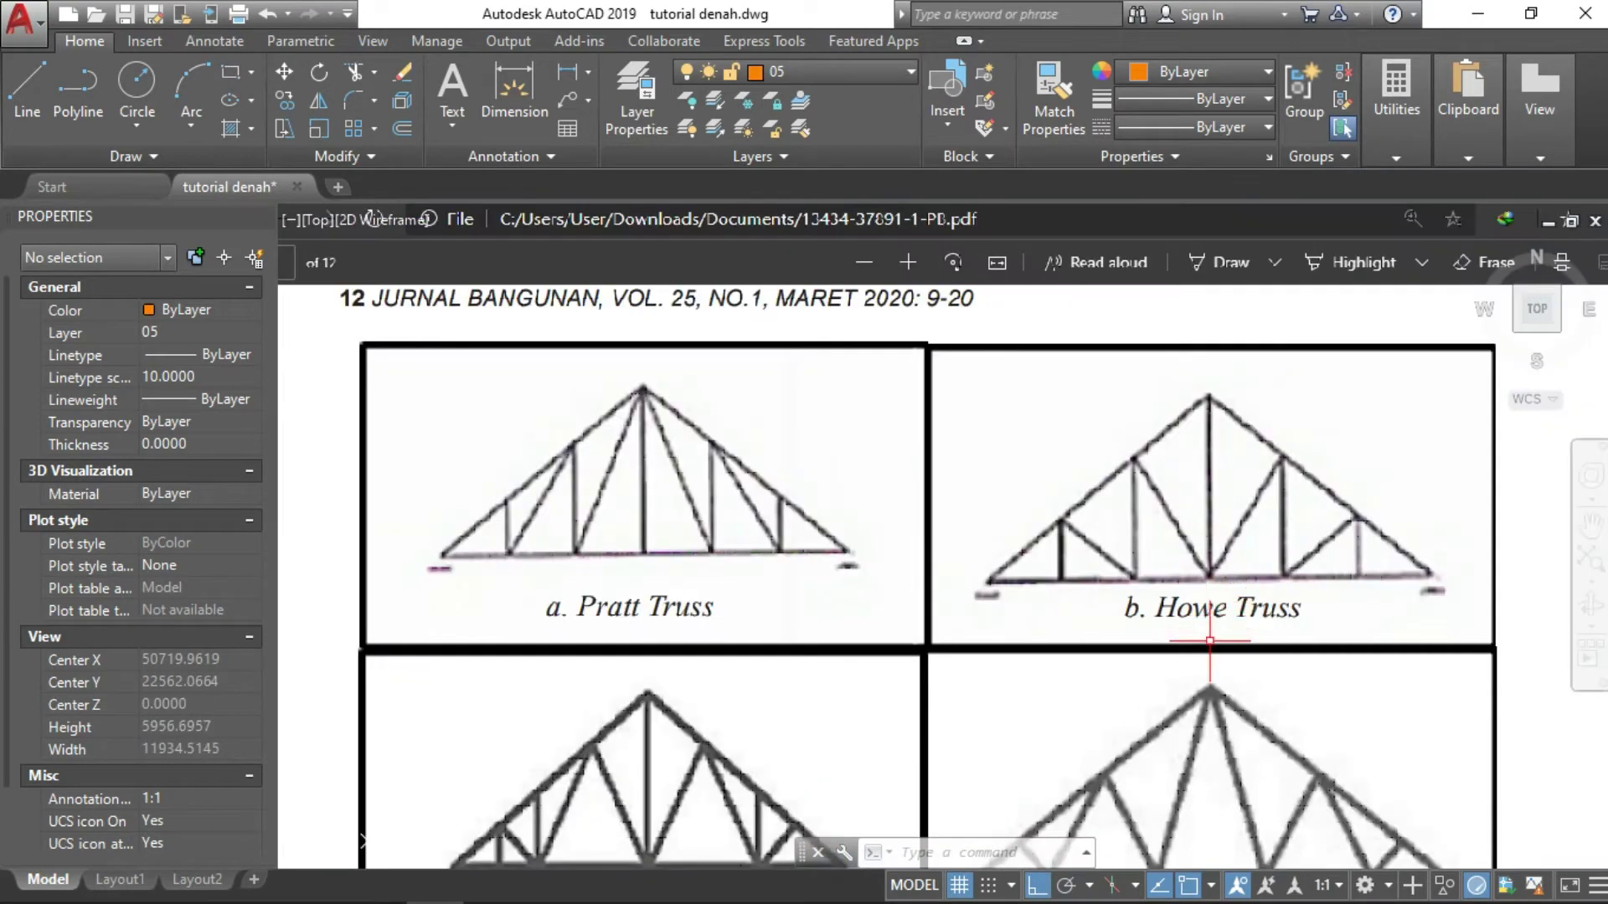
Step: Pan and zoom over the Pratt and Howe reference trusses beside the drawn yellow truss
middle_drag(1209, 640, 1169, 449)
scroll(1043, 680, down, 4)
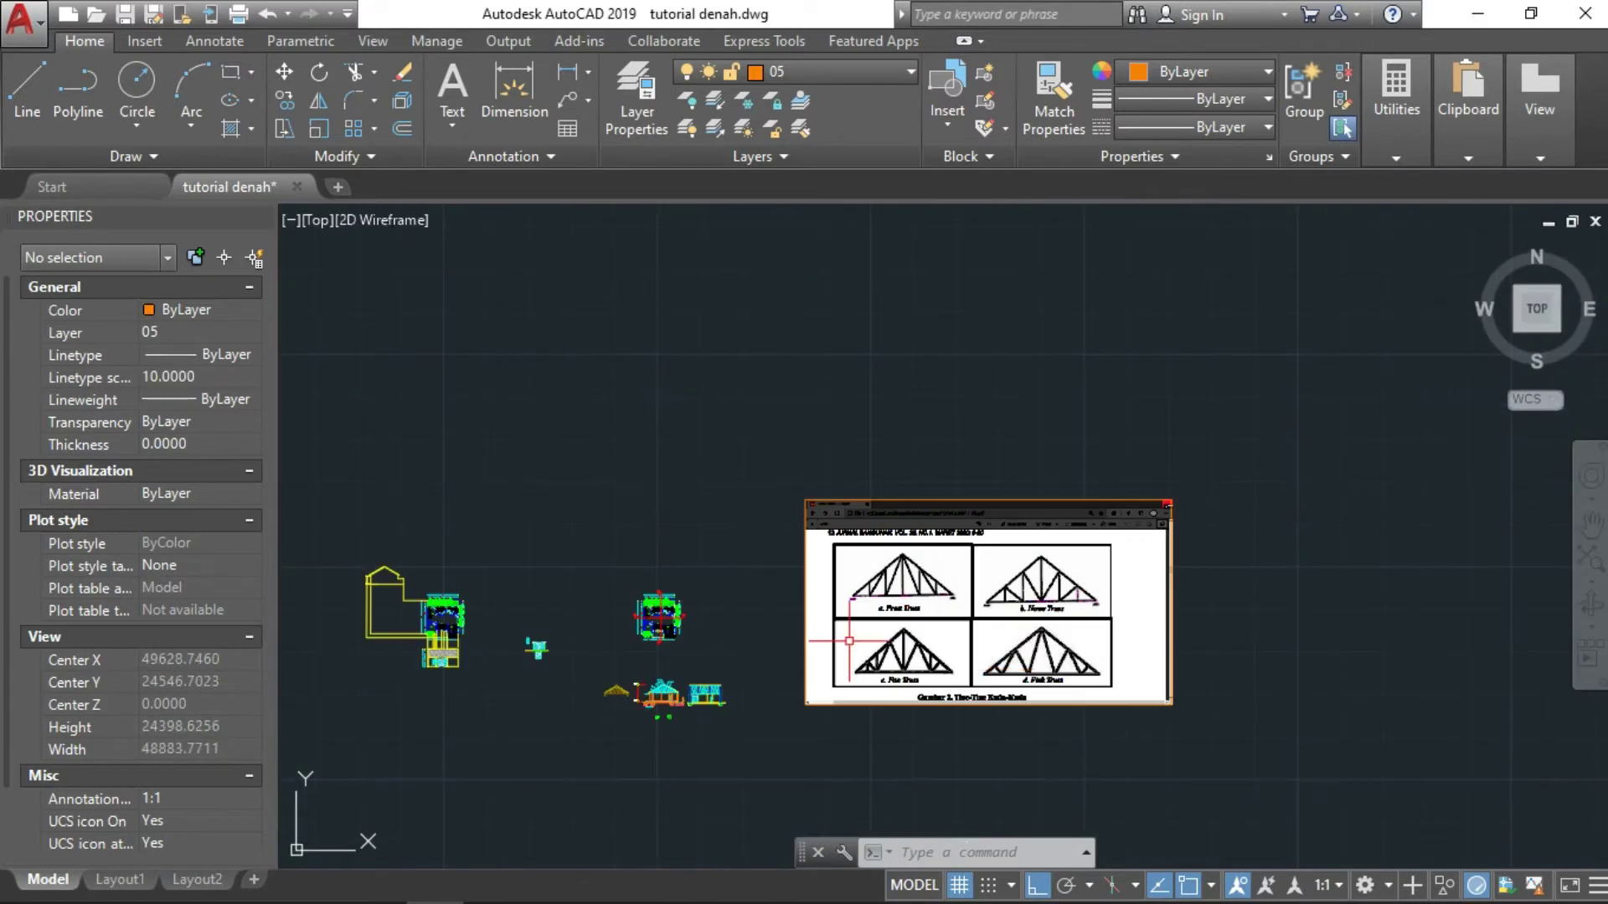
middle_drag(908, 632, 1134, 585)
scroll(845, 644, up, 5)
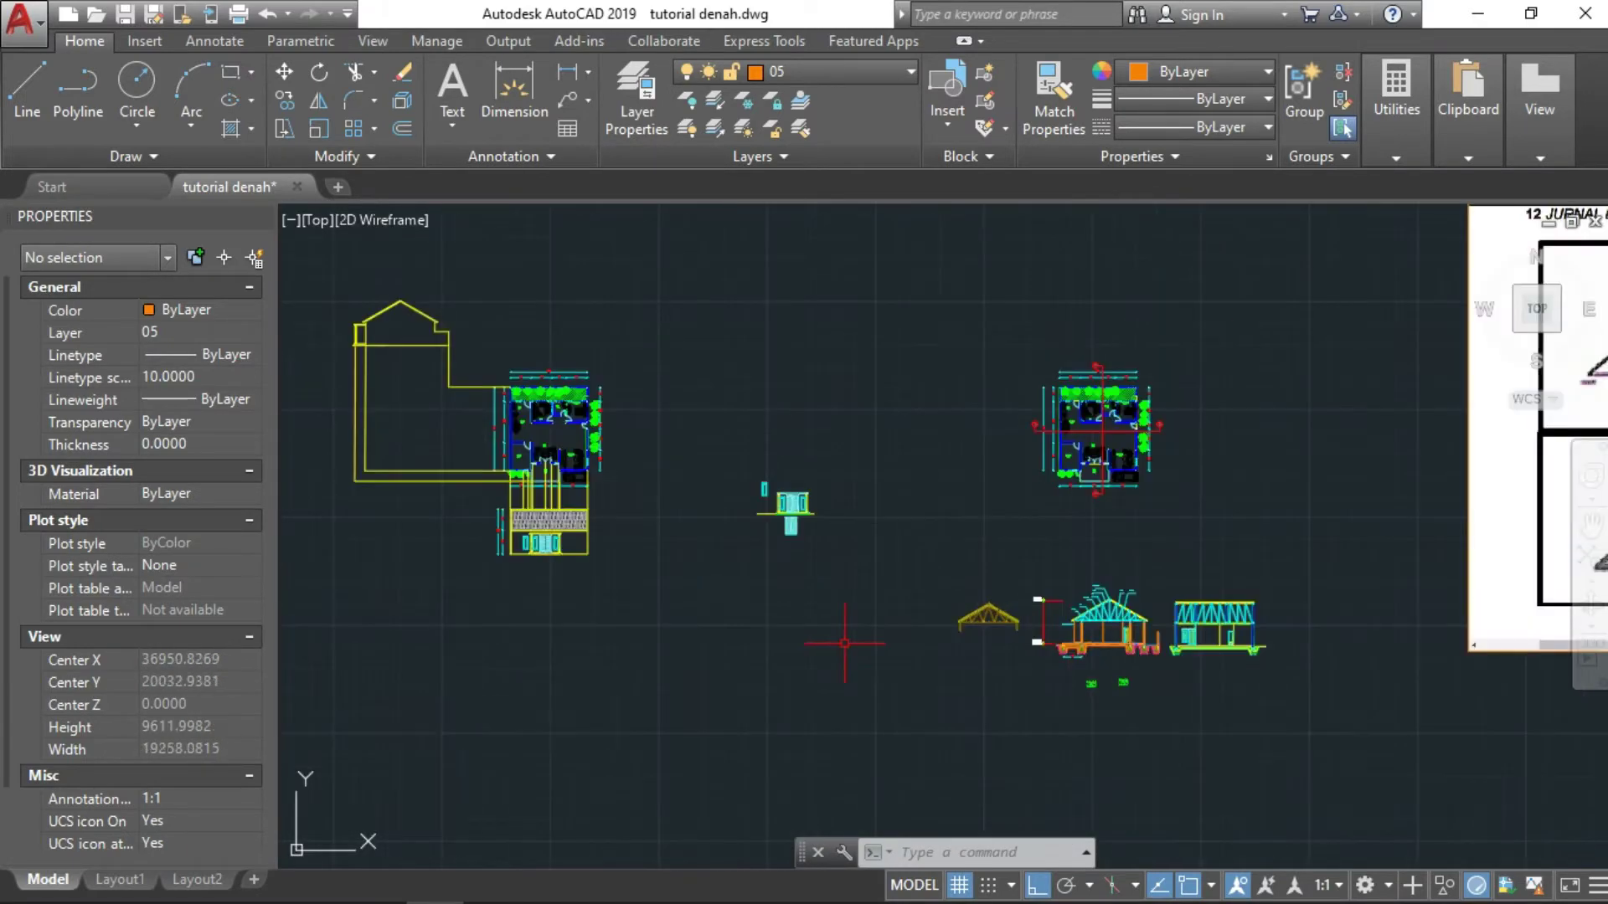
scroll(841, 646, up, 2)
scroll(829, 662, up, 3)
scroll(804, 614, up, 2)
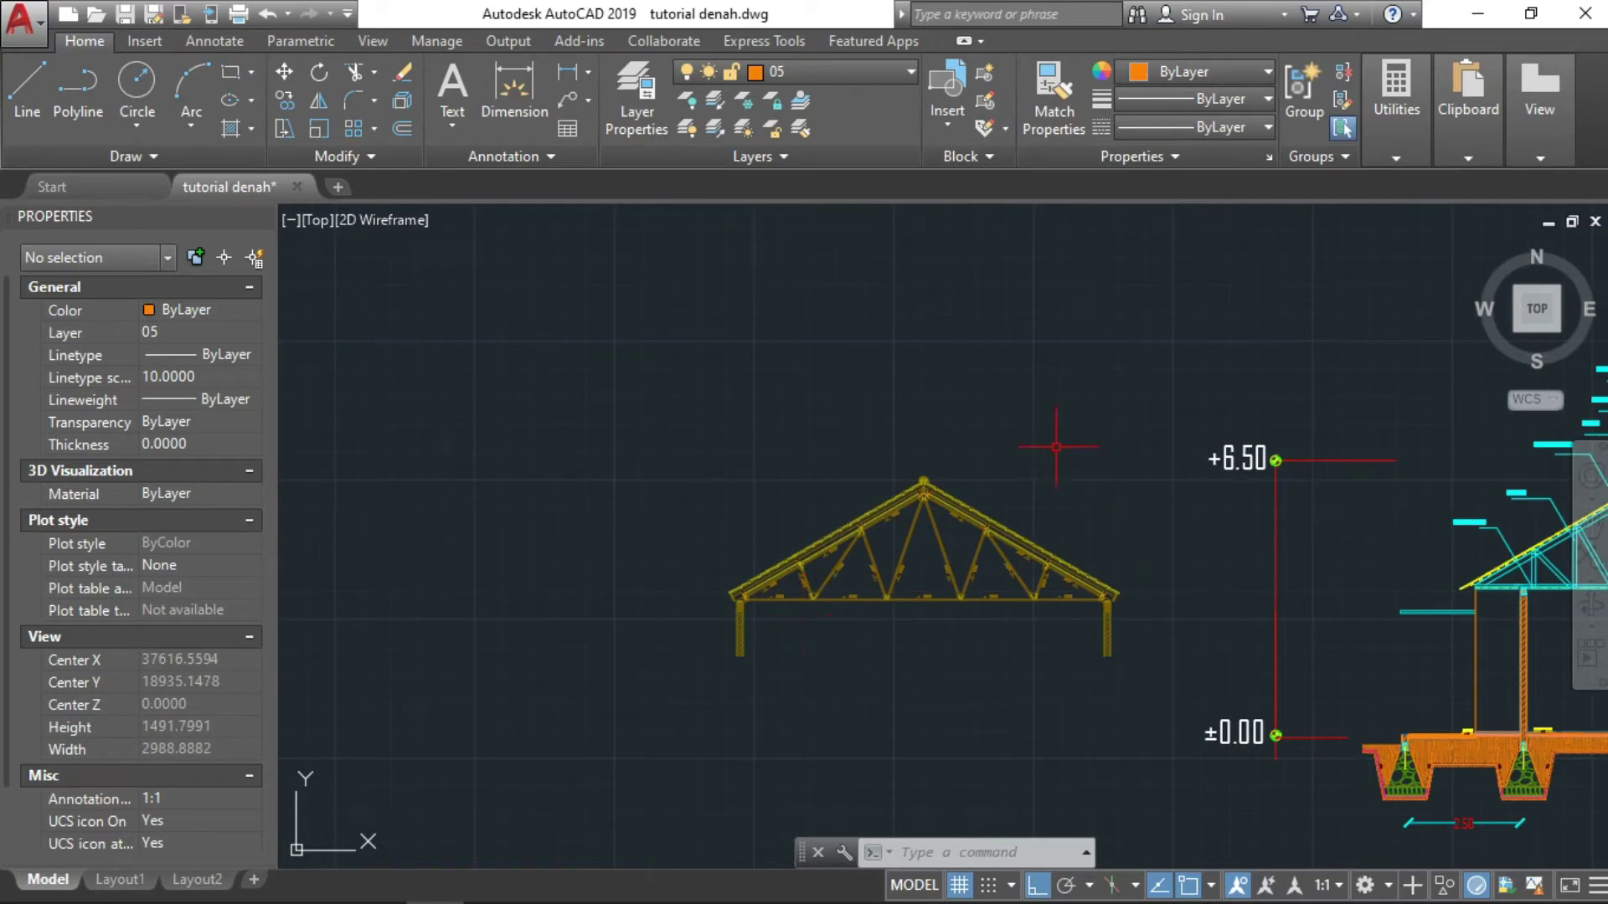
scroll(835, 548, up, 4)
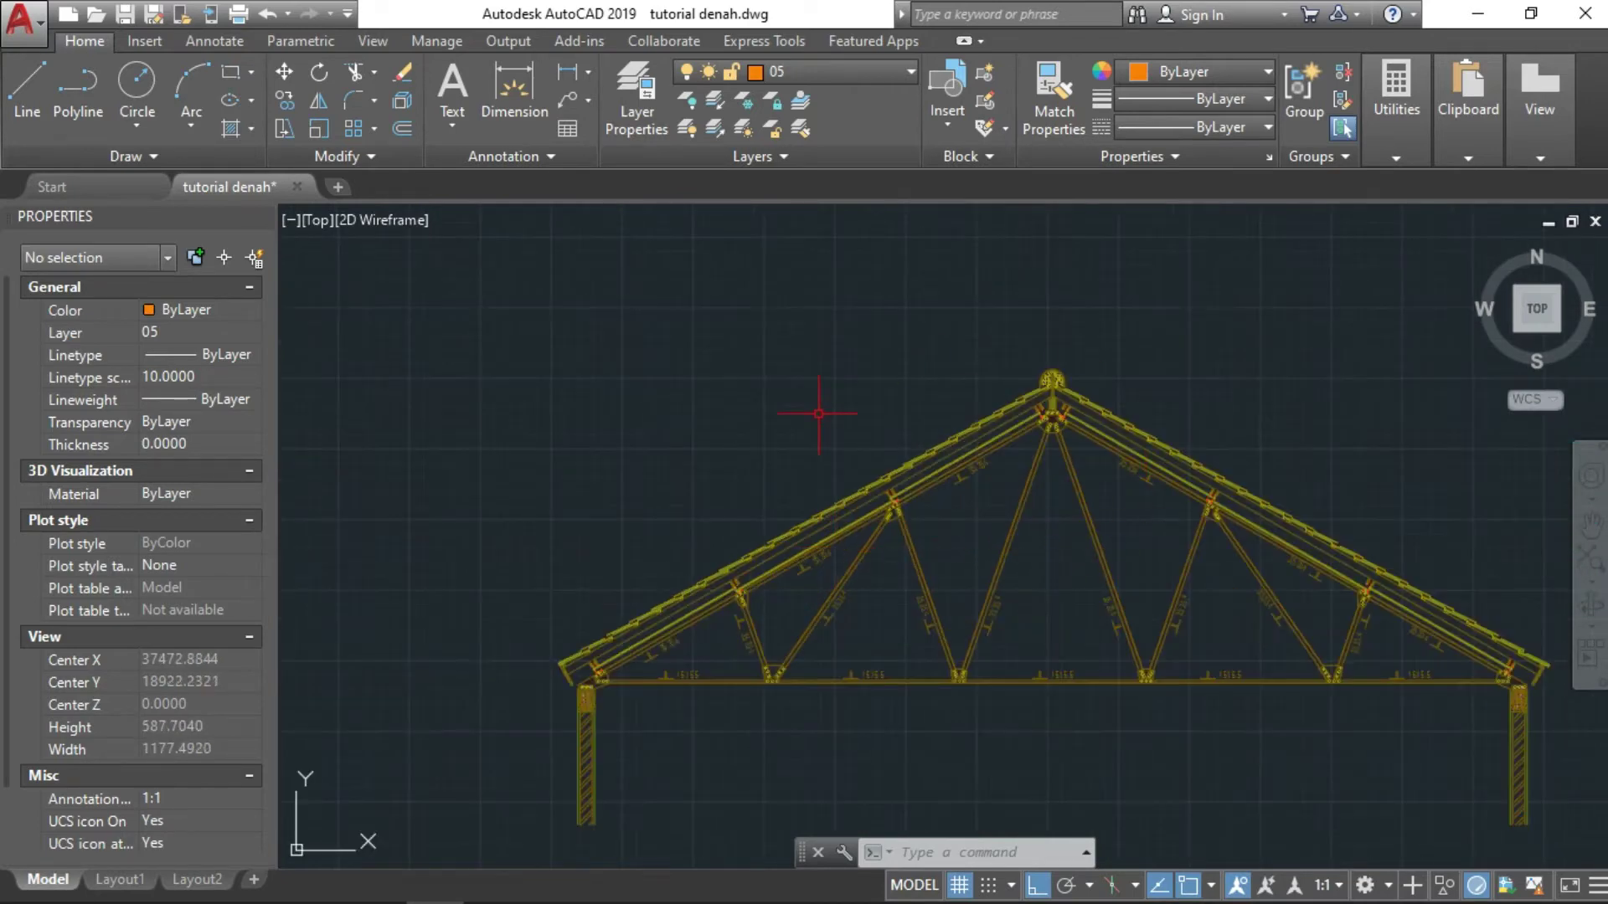
scroll(1008, 748, down, 6)
scroll(963, 720, down, 3)
scroll(796, 645, down, 5)
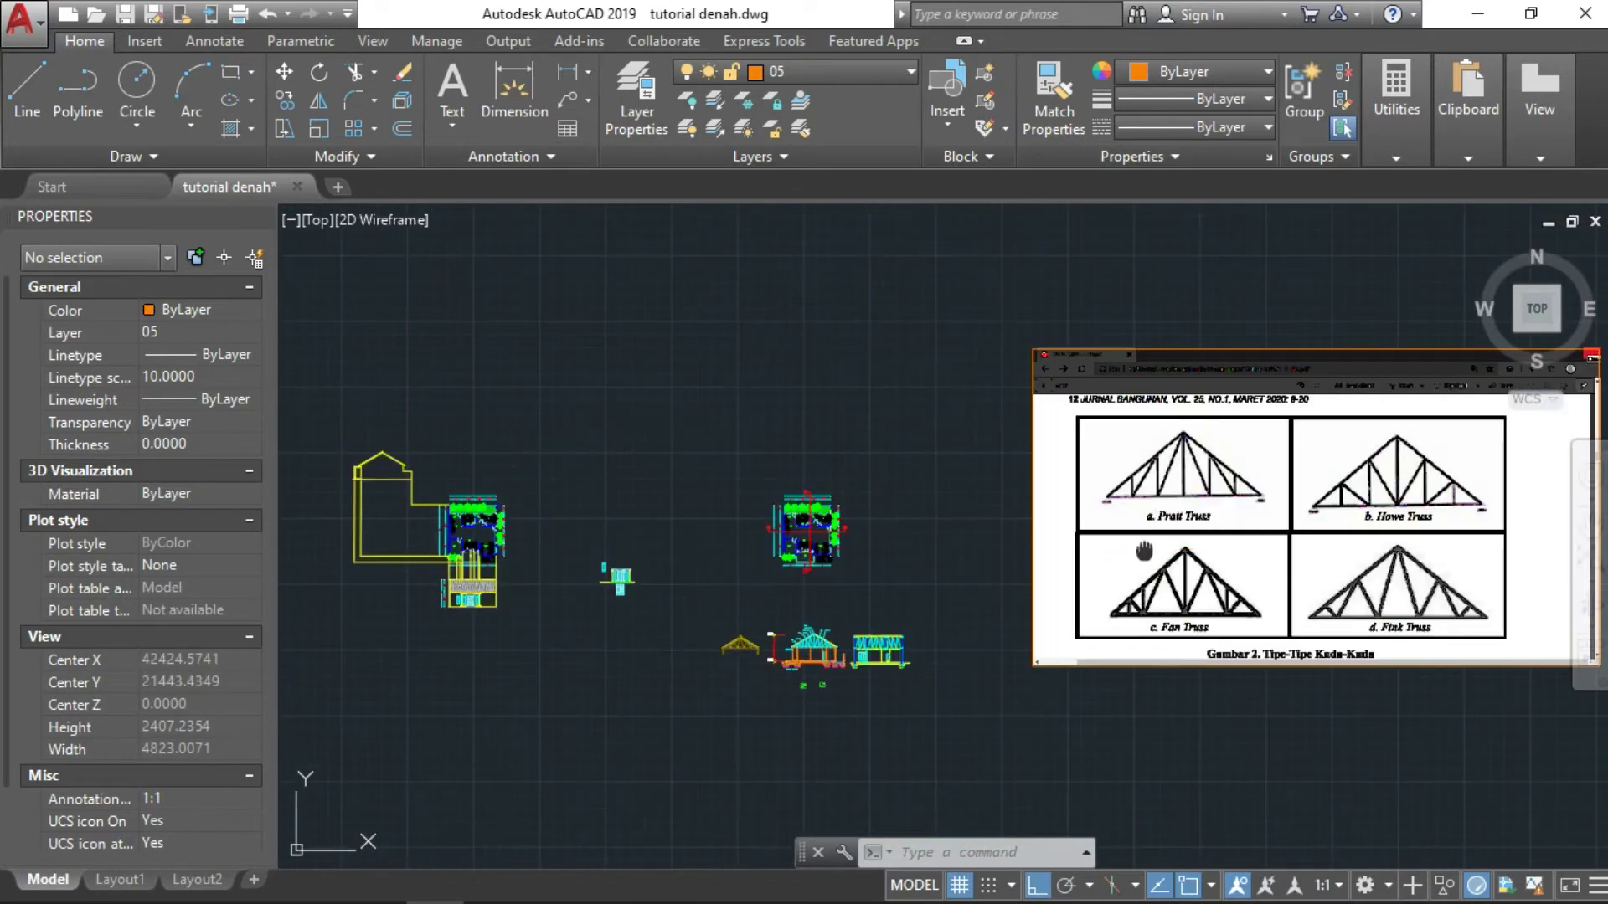
scroll(675, 580, down, 1)
scroll(1036, 675, up, 4)
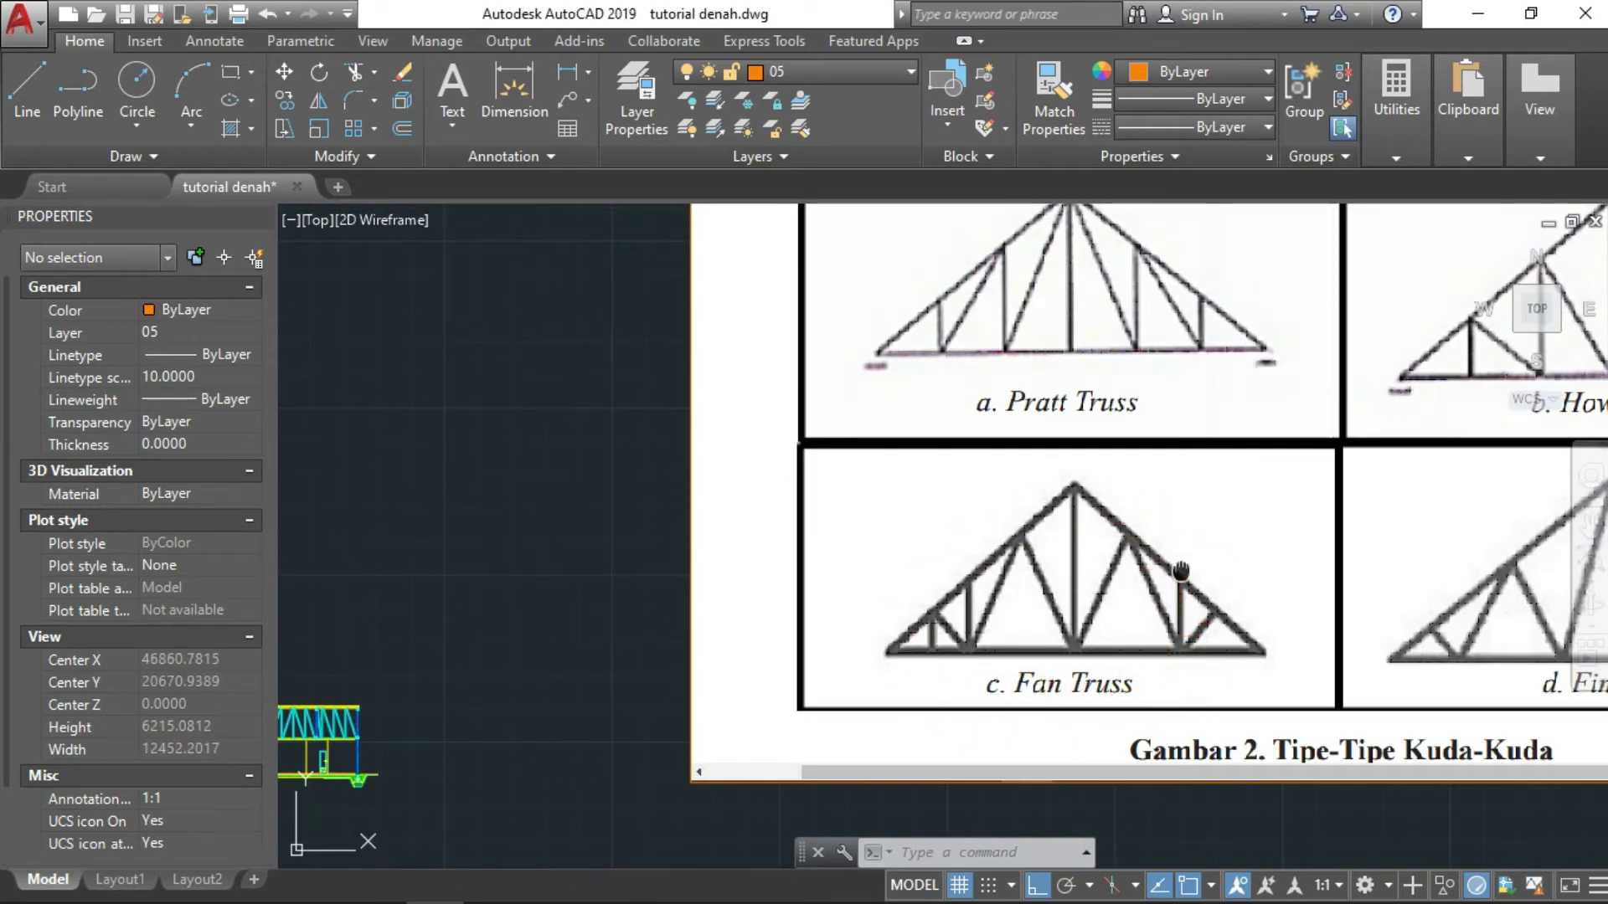
Step: Bring the Fan Truss example into view, then zoom back onto the section's roof truss
middle_drag(1181, 571, 1145, 653)
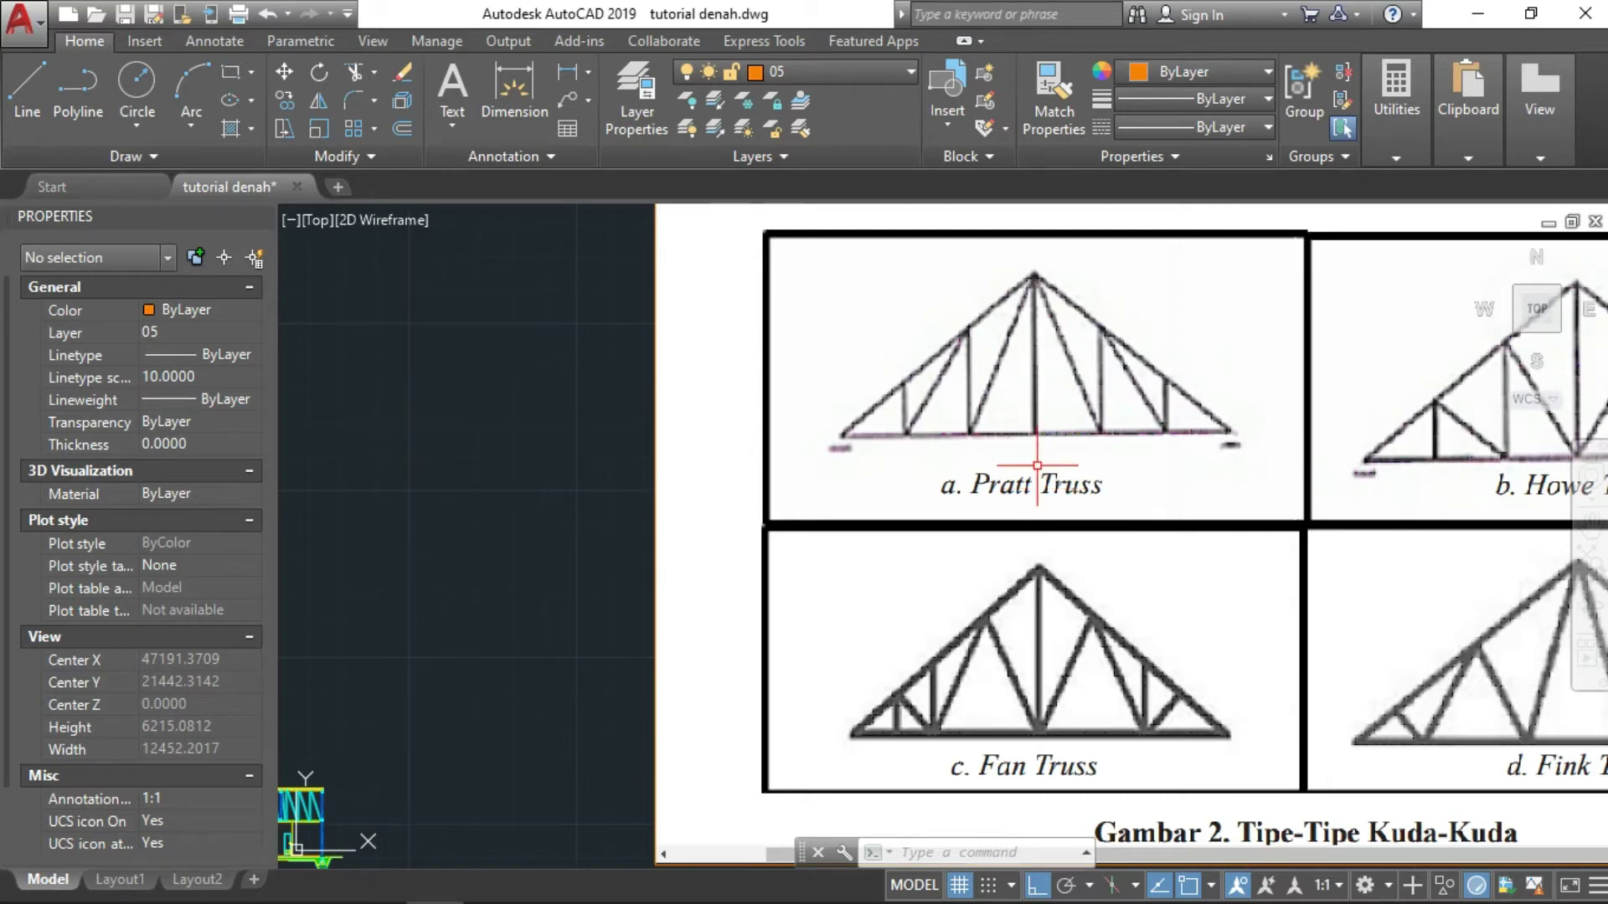
middle_drag(1035, 466, 1031, 533)
scroll(1032, 532, down, 4)
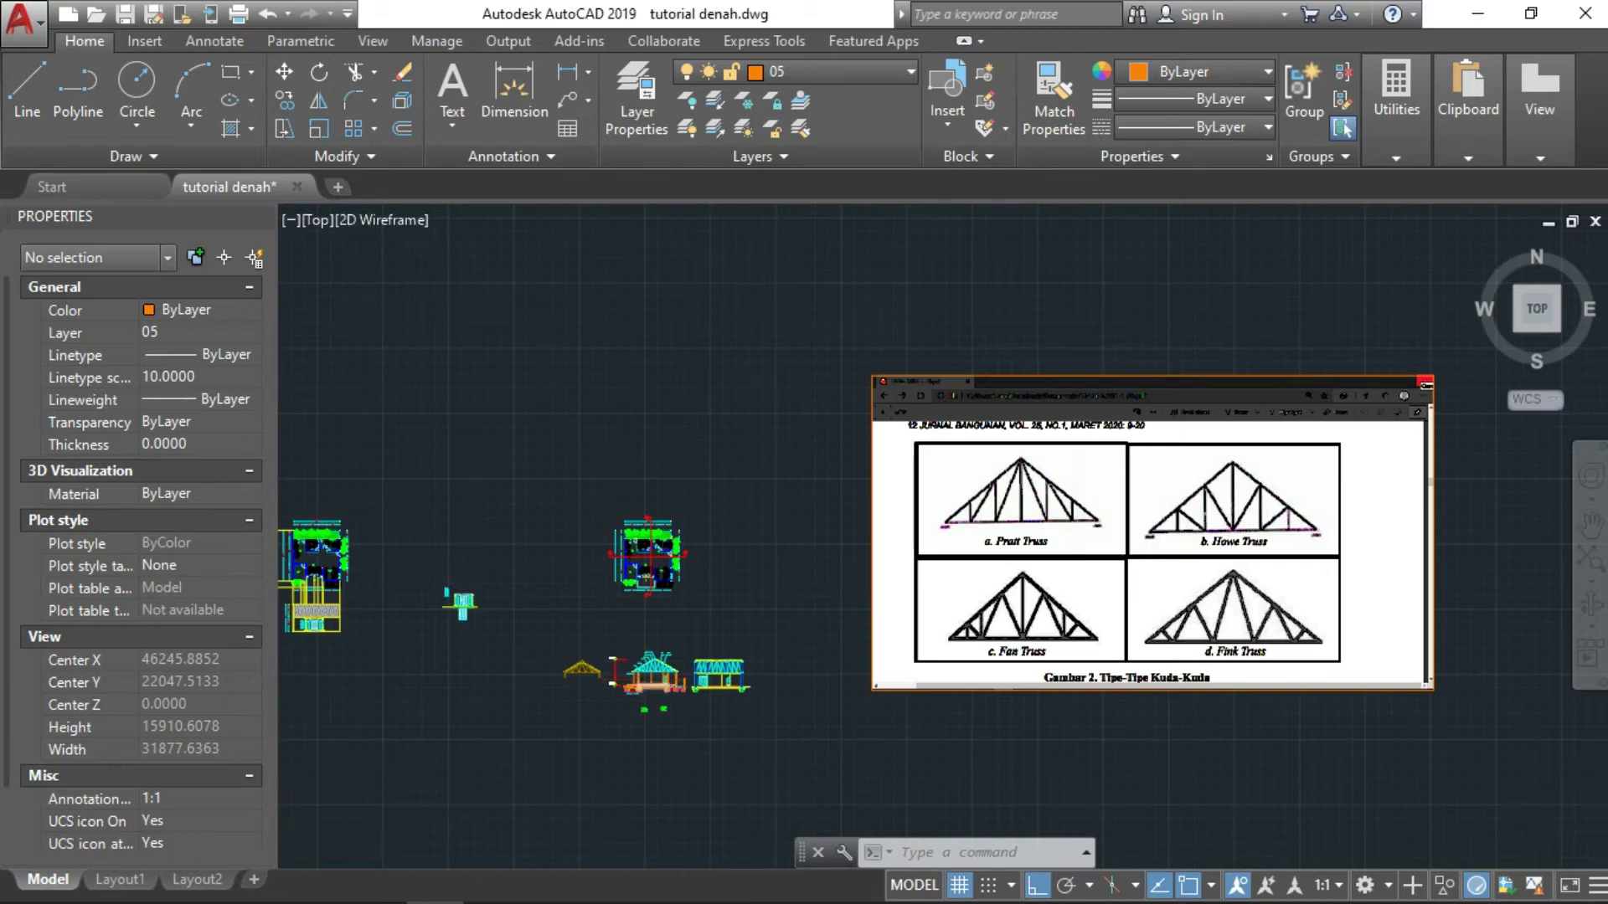
scroll(604, 678, up, 5)
scroll(605, 677, up, 3)
Step: Zoom and pan around the fan-truss reference image
scroll(605, 678, up, 5)
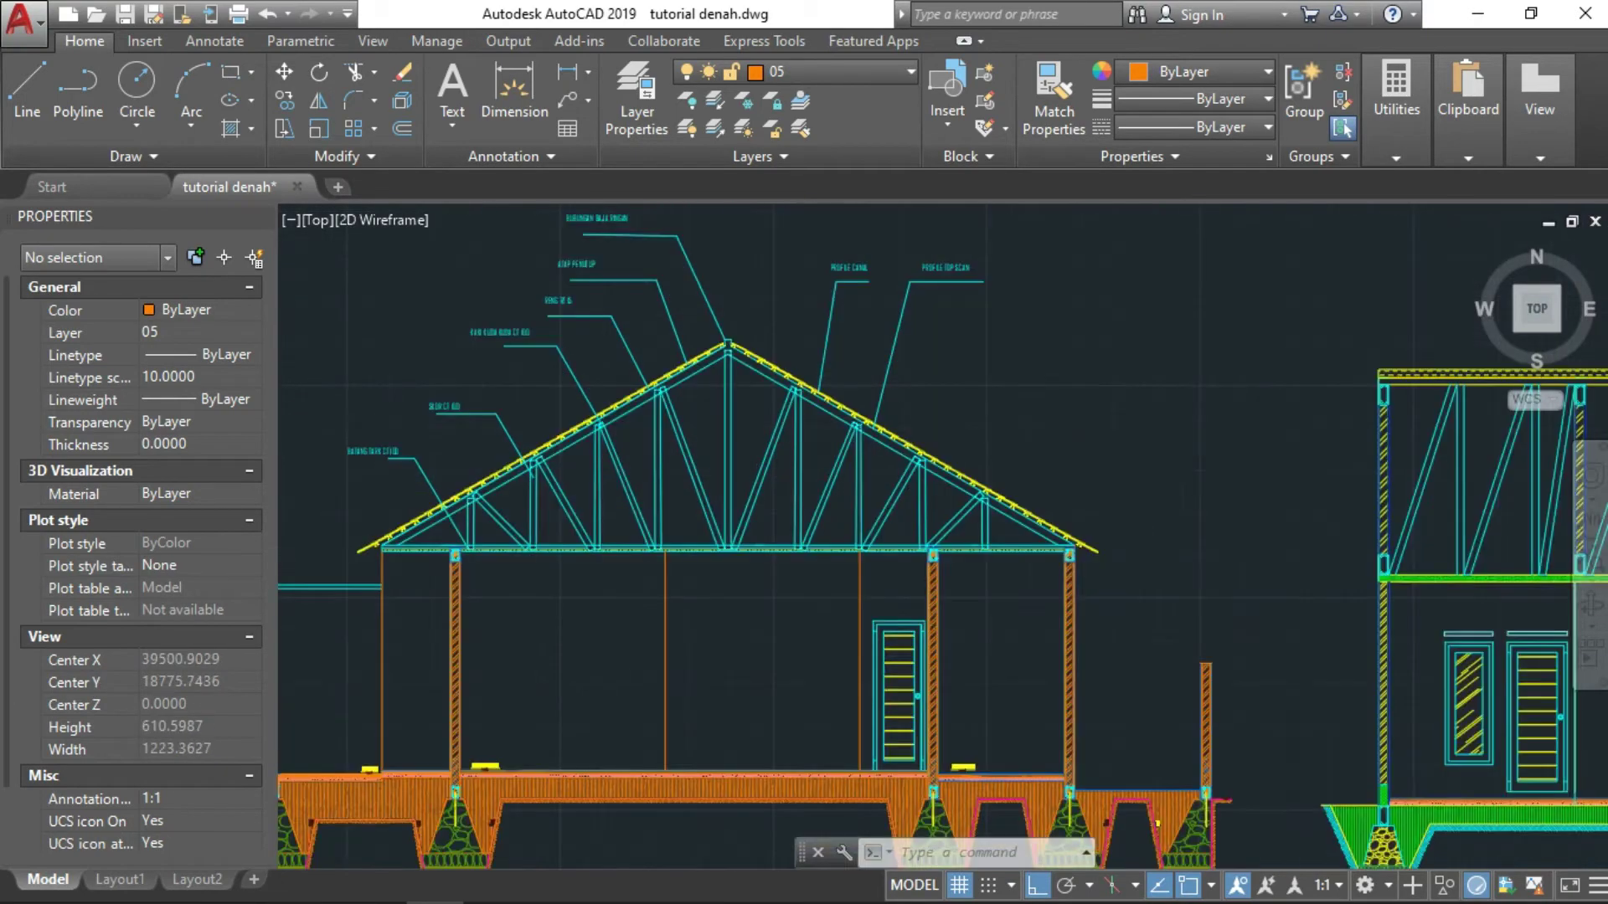
scroll(605, 677, down, 5)
scroll(977, 506, up, 4)
mouse_move(977, 506)
middle_down()
mouse_move(523, 588)
mouse_move(1231, 599)
middle_up()
scroll(1231, 600, down, 3)
scroll(562, 771, up, 3)
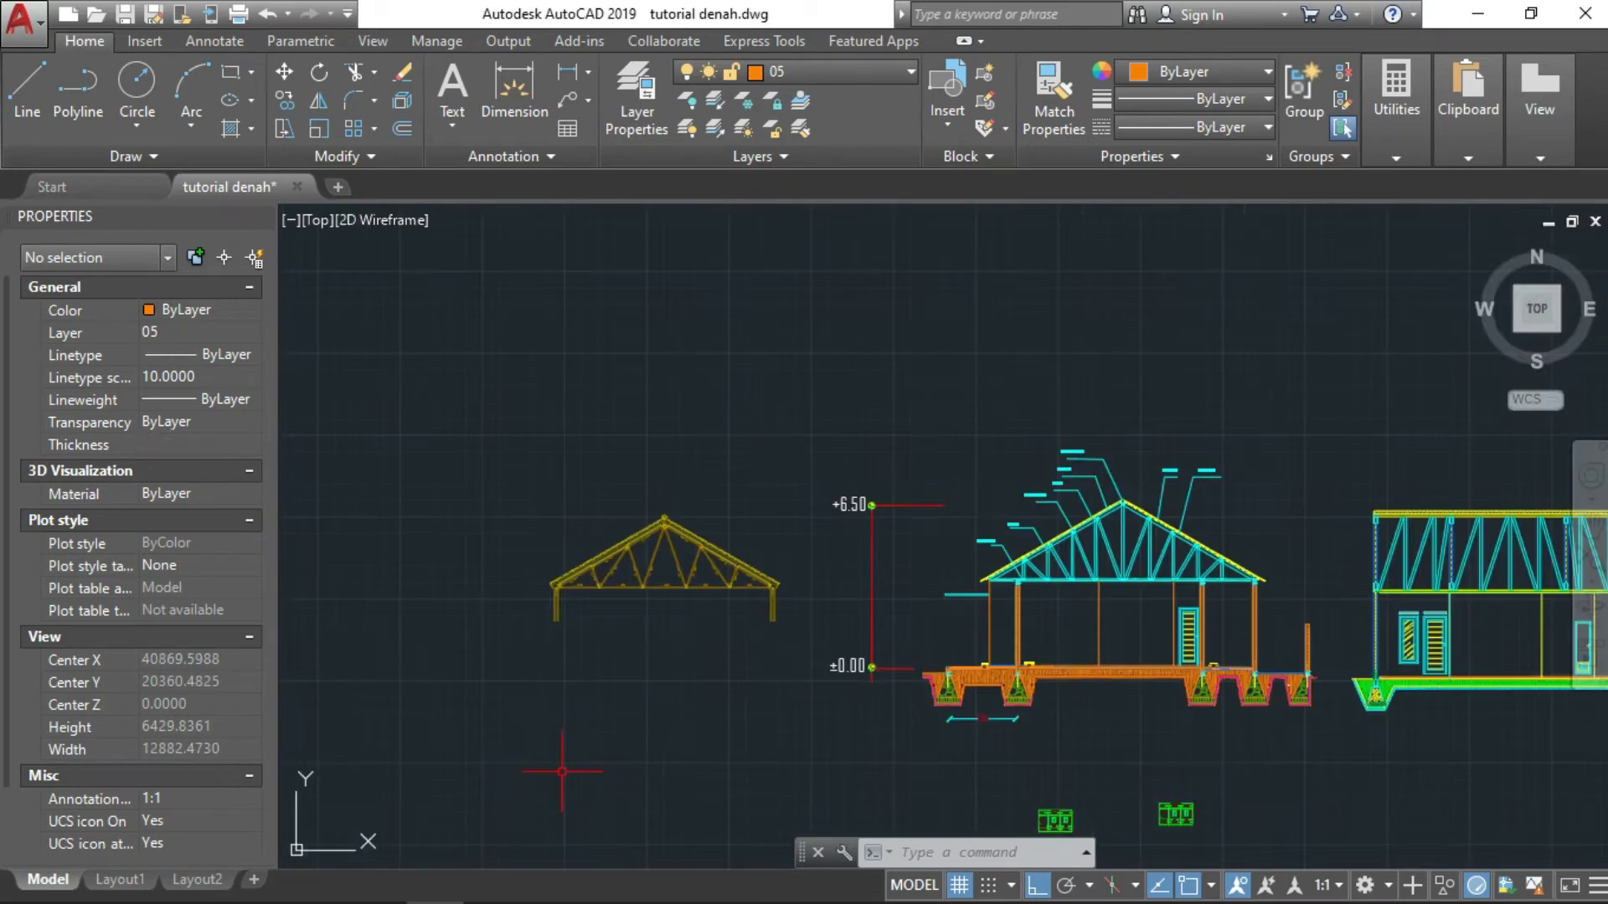
scroll(1173, 624, up, 4)
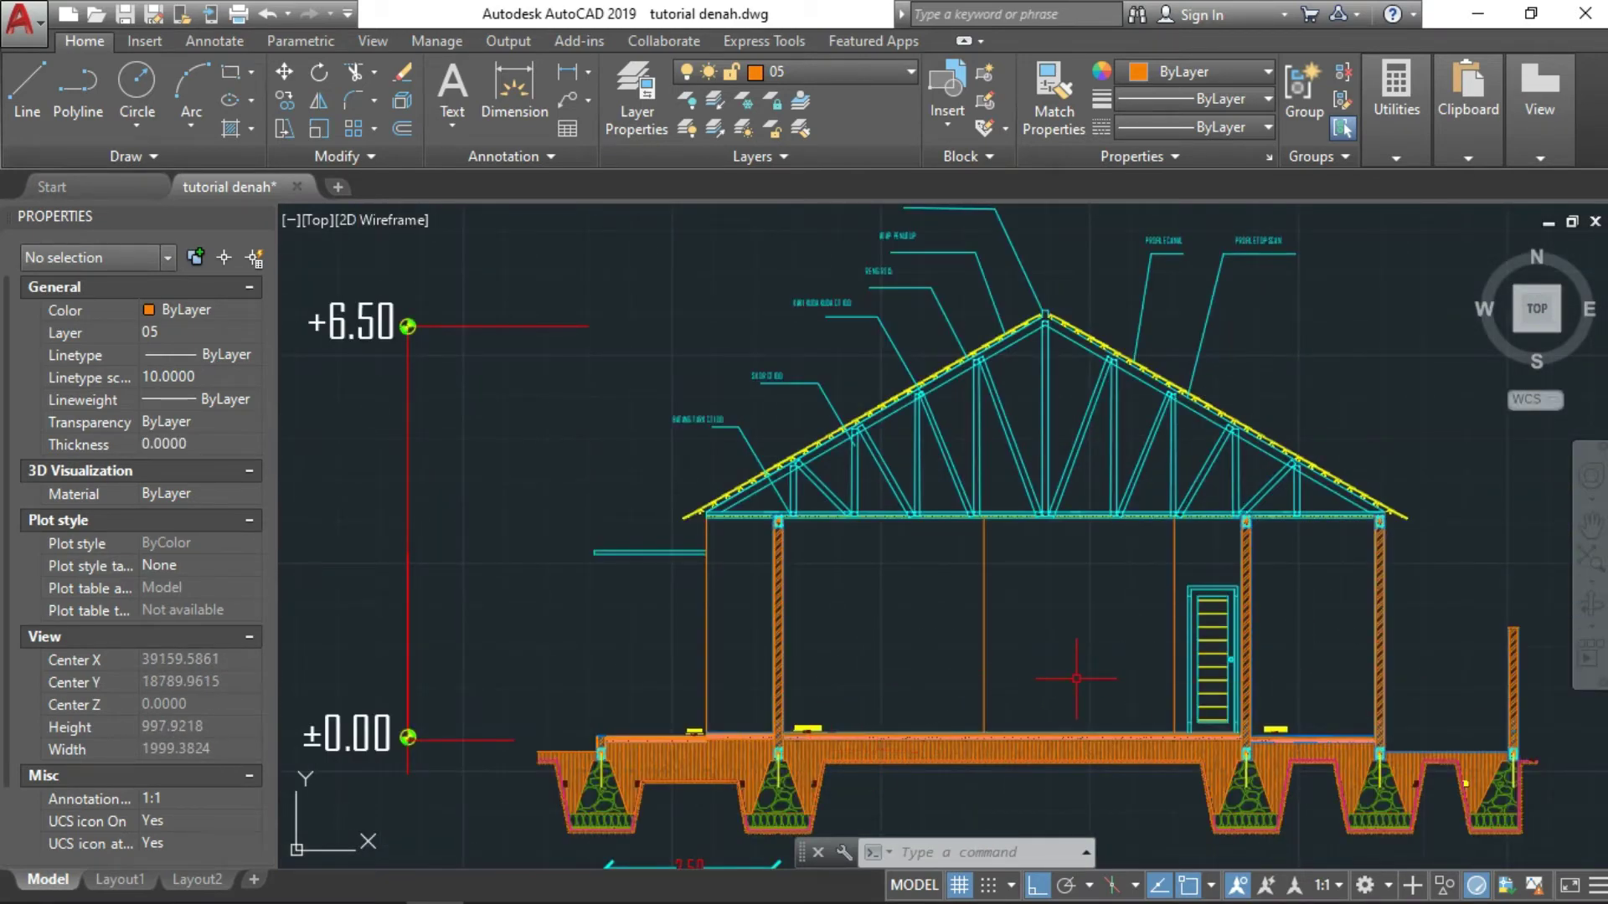
scroll(1076, 678, down, 3)
Step: Pan down to the floor plan and zoom onto the KAMAR TIDUR wall at the section line
middle_drag(871, 226, 854, 521)
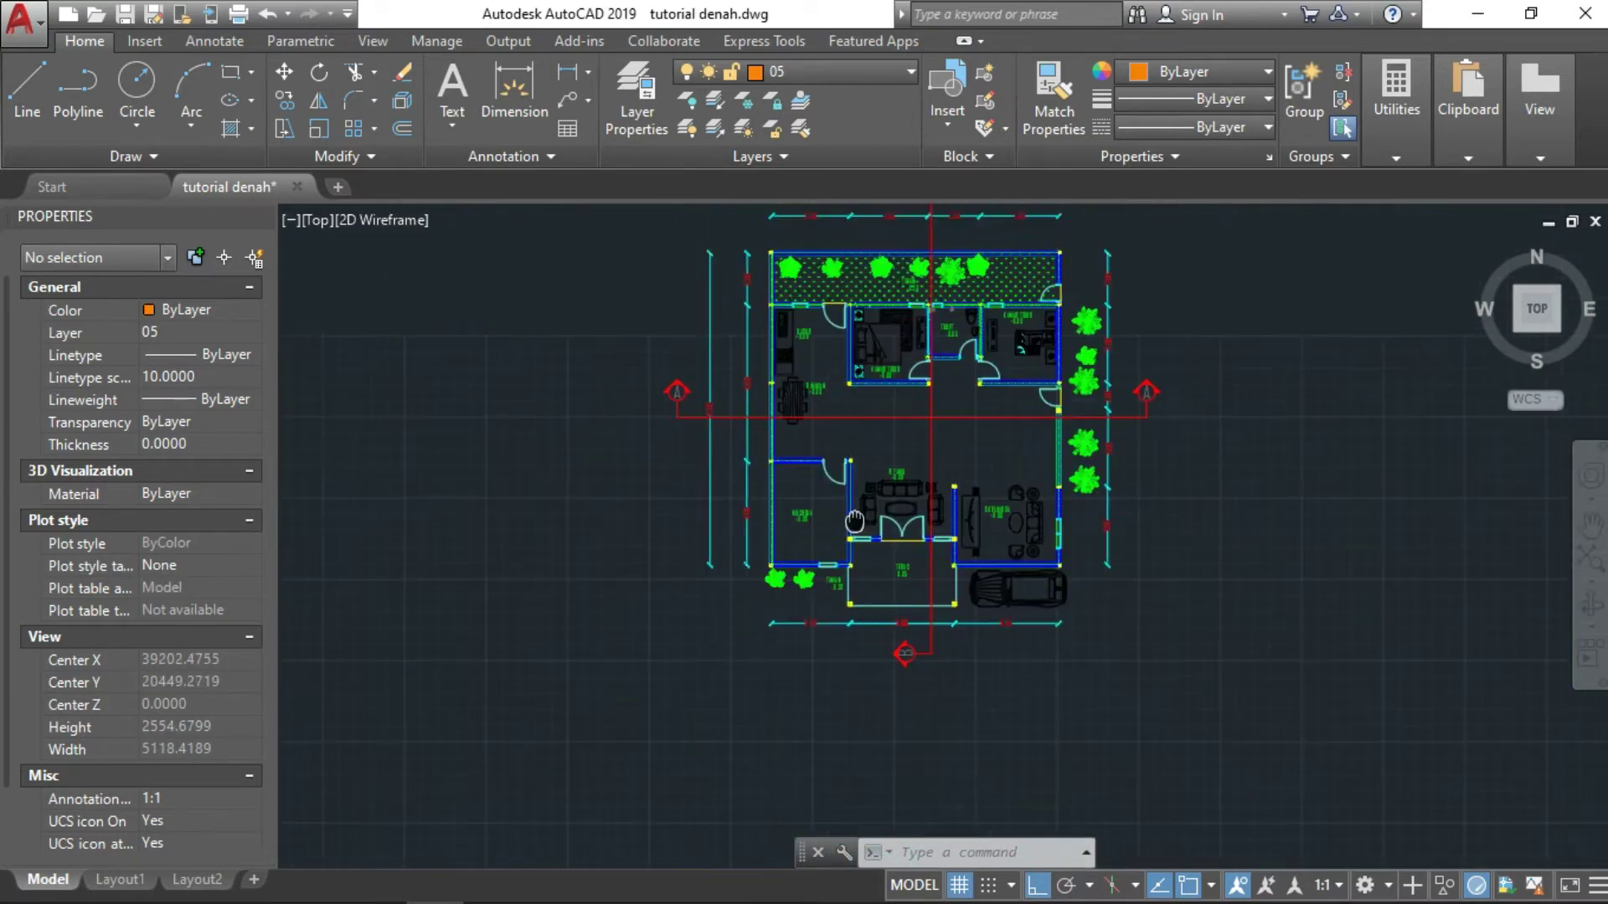
scroll(889, 249, up, 4)
scroll(889, 248, up, 6)
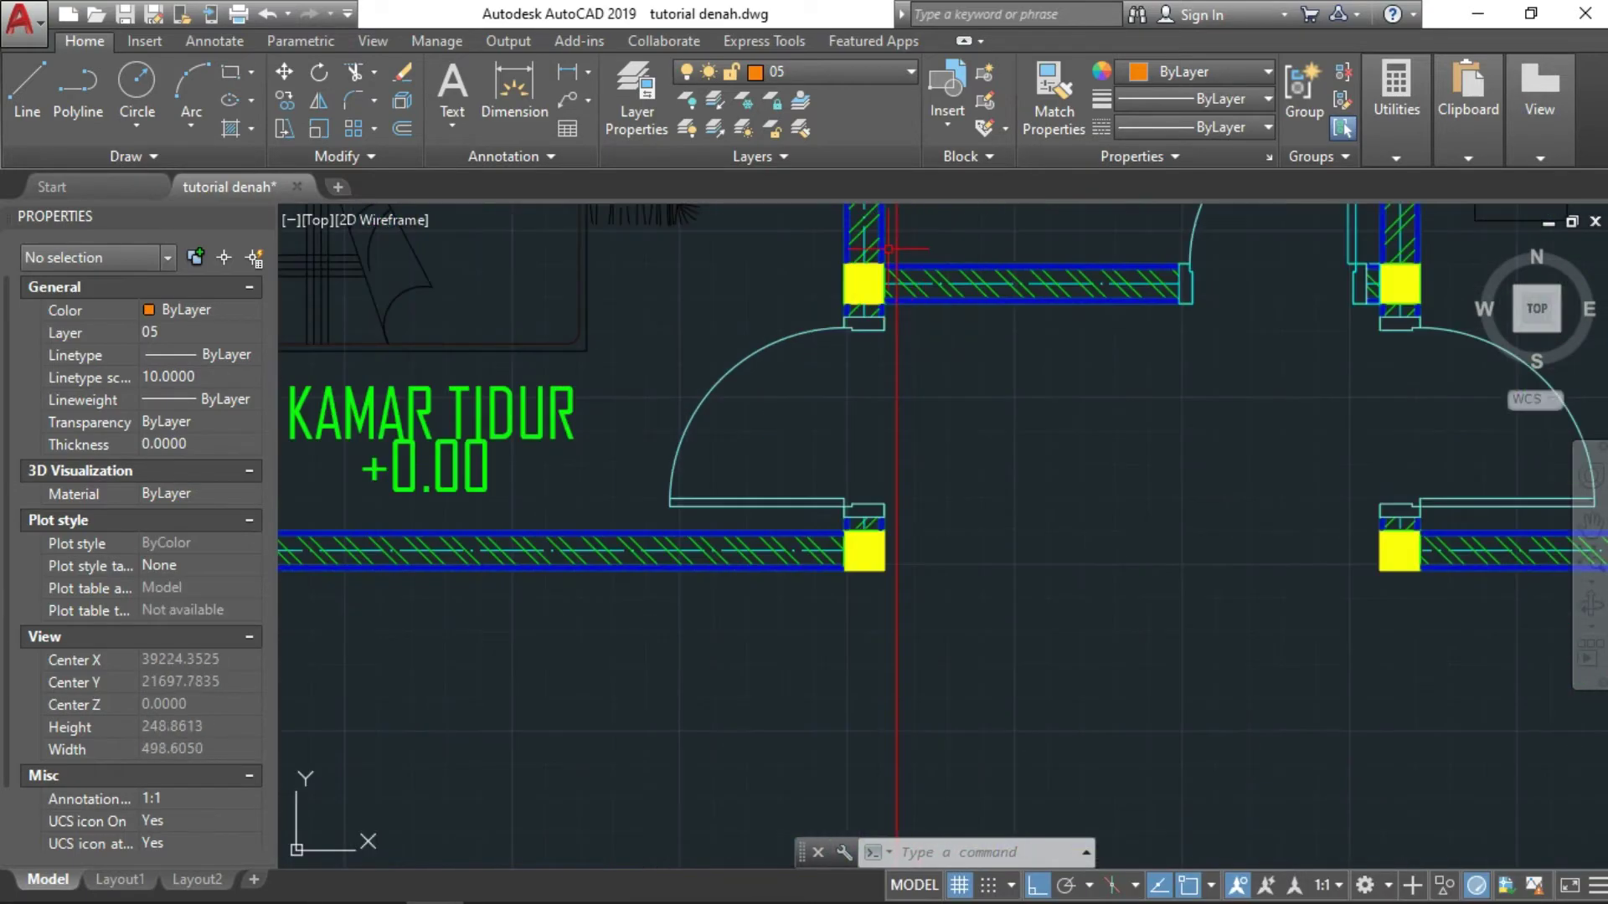
scroll(868, 301, down, 5)
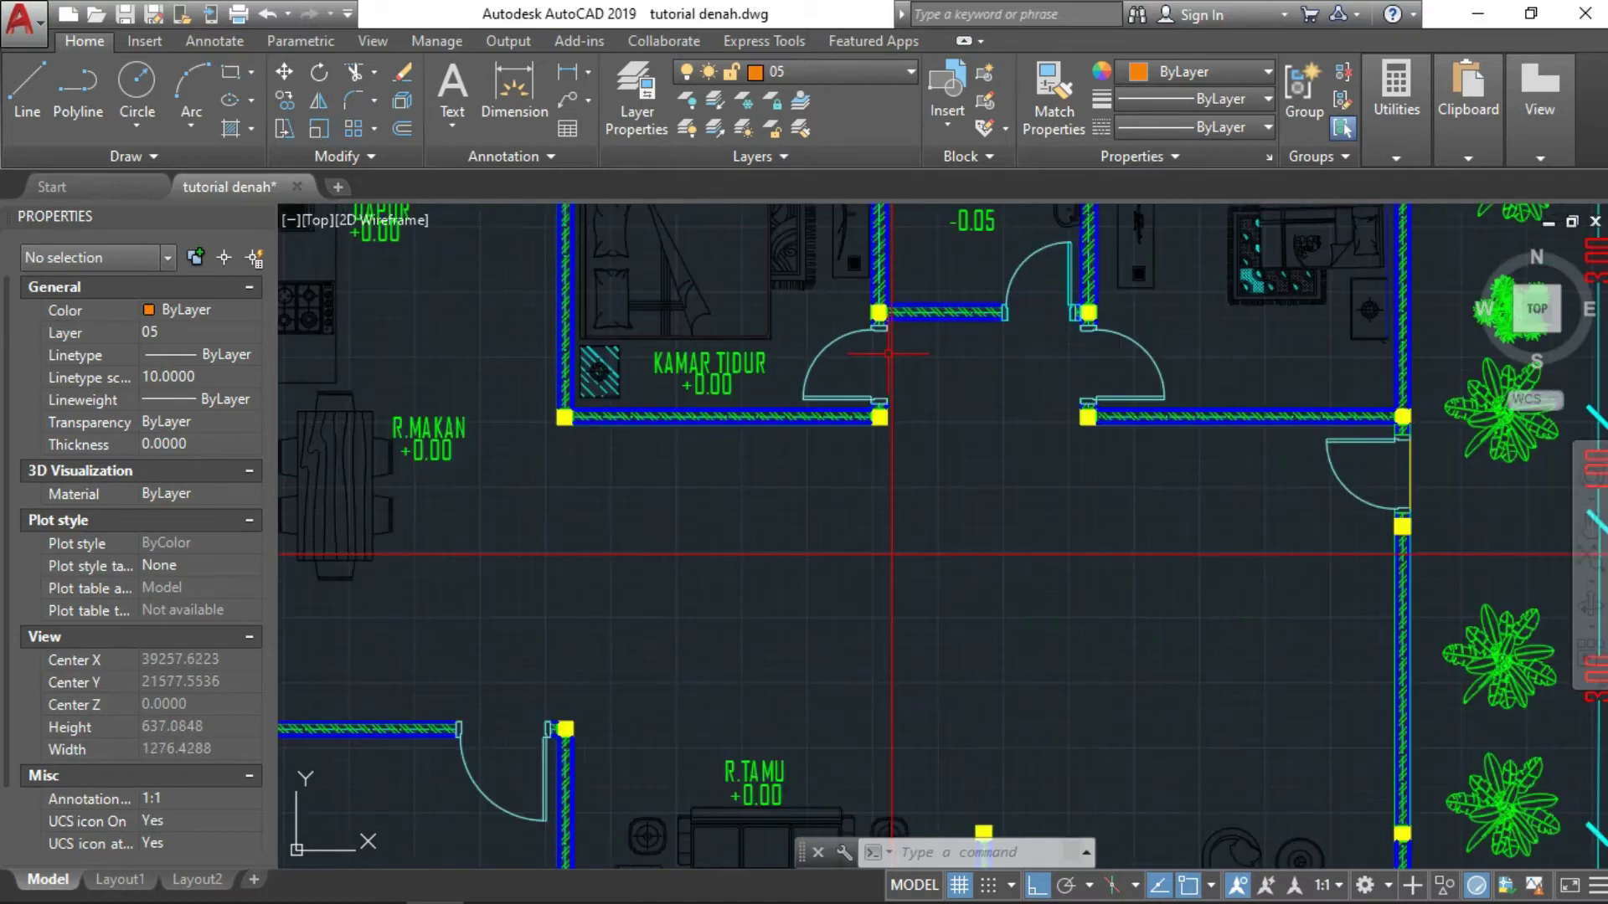
scroll(879, 348, down, 3)
mouse_move(871, 323)
middle_down()
mouse_move(833, 435)
mouse_move(823, 255)
middle_up()
scroll(823, 254, down, 3)
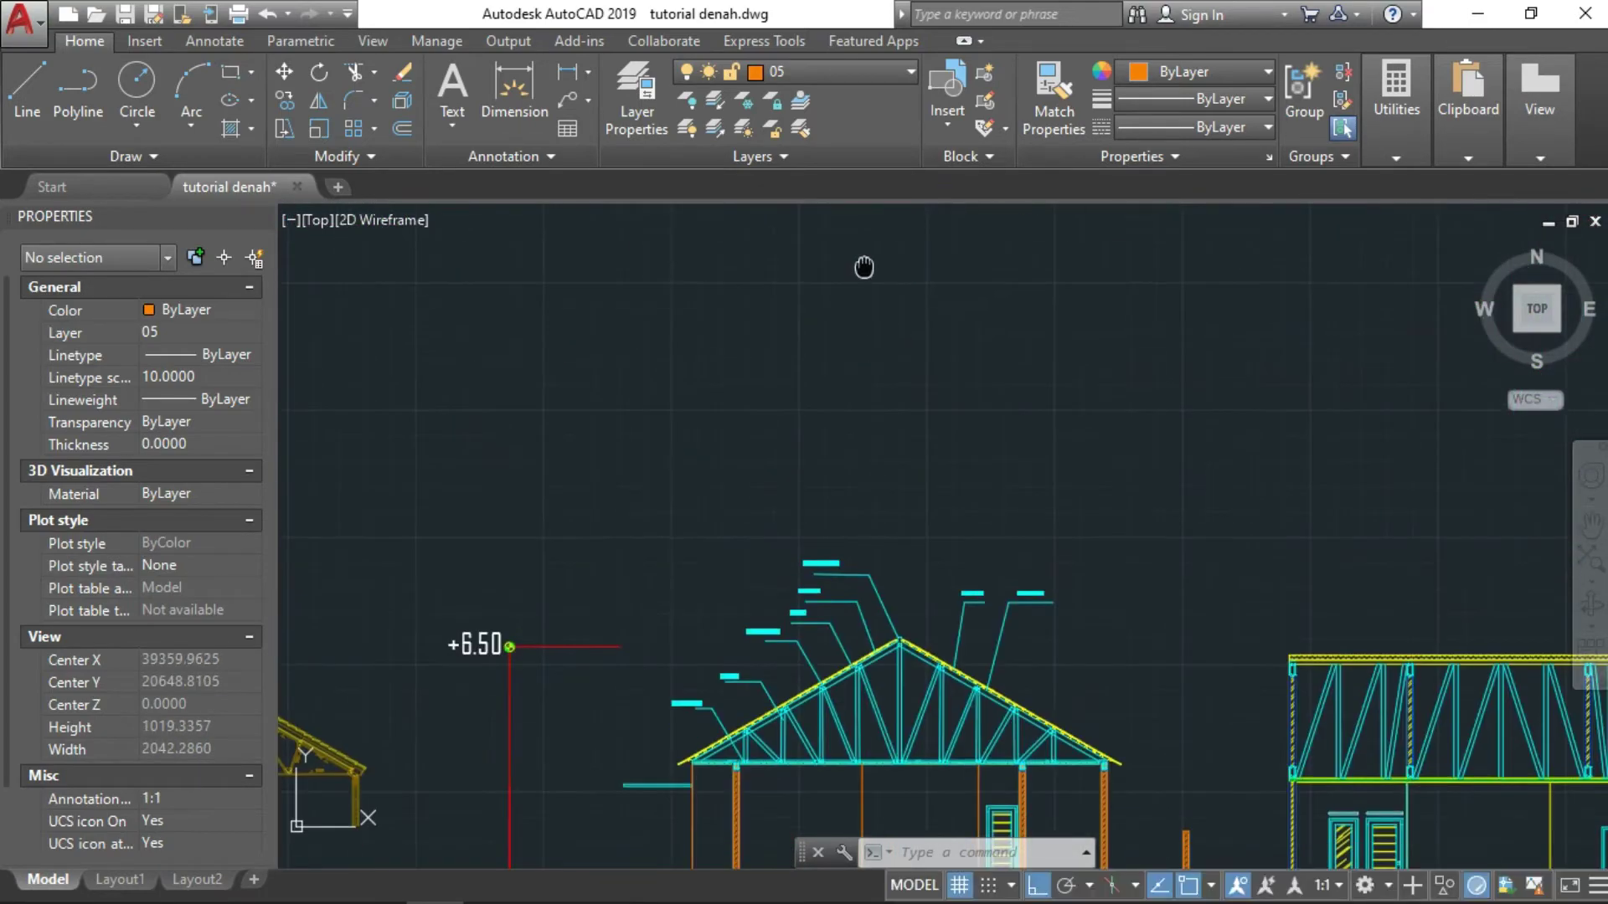
scroll(861, 266, down, 1)
middle_drag(838, 494, 896, 425)
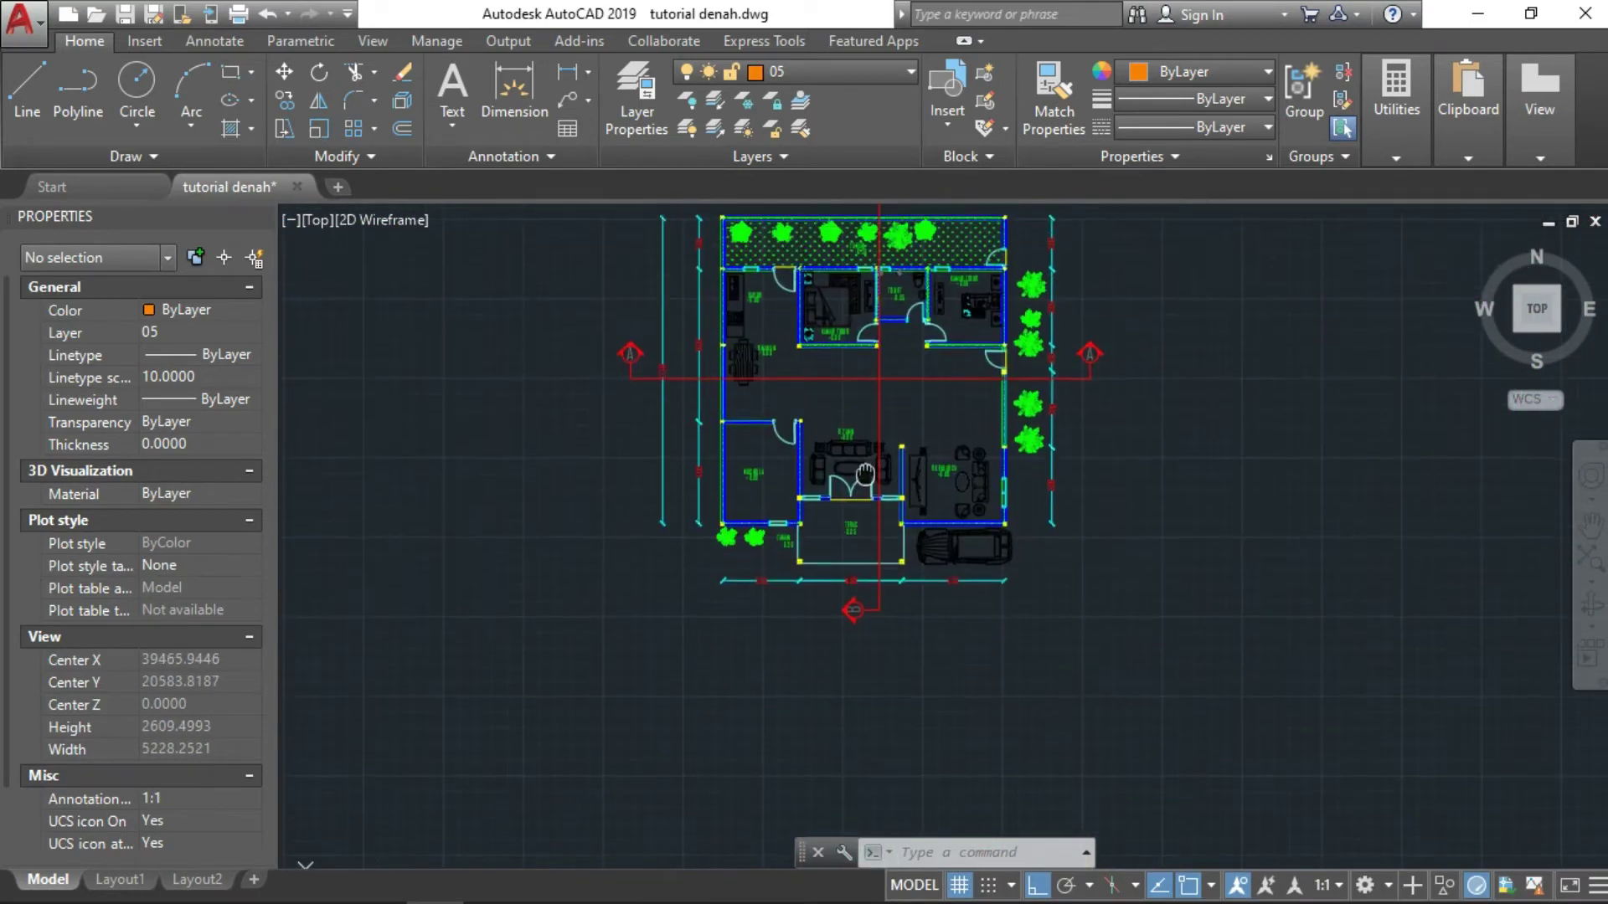
scroll(901, 331, up, 6)
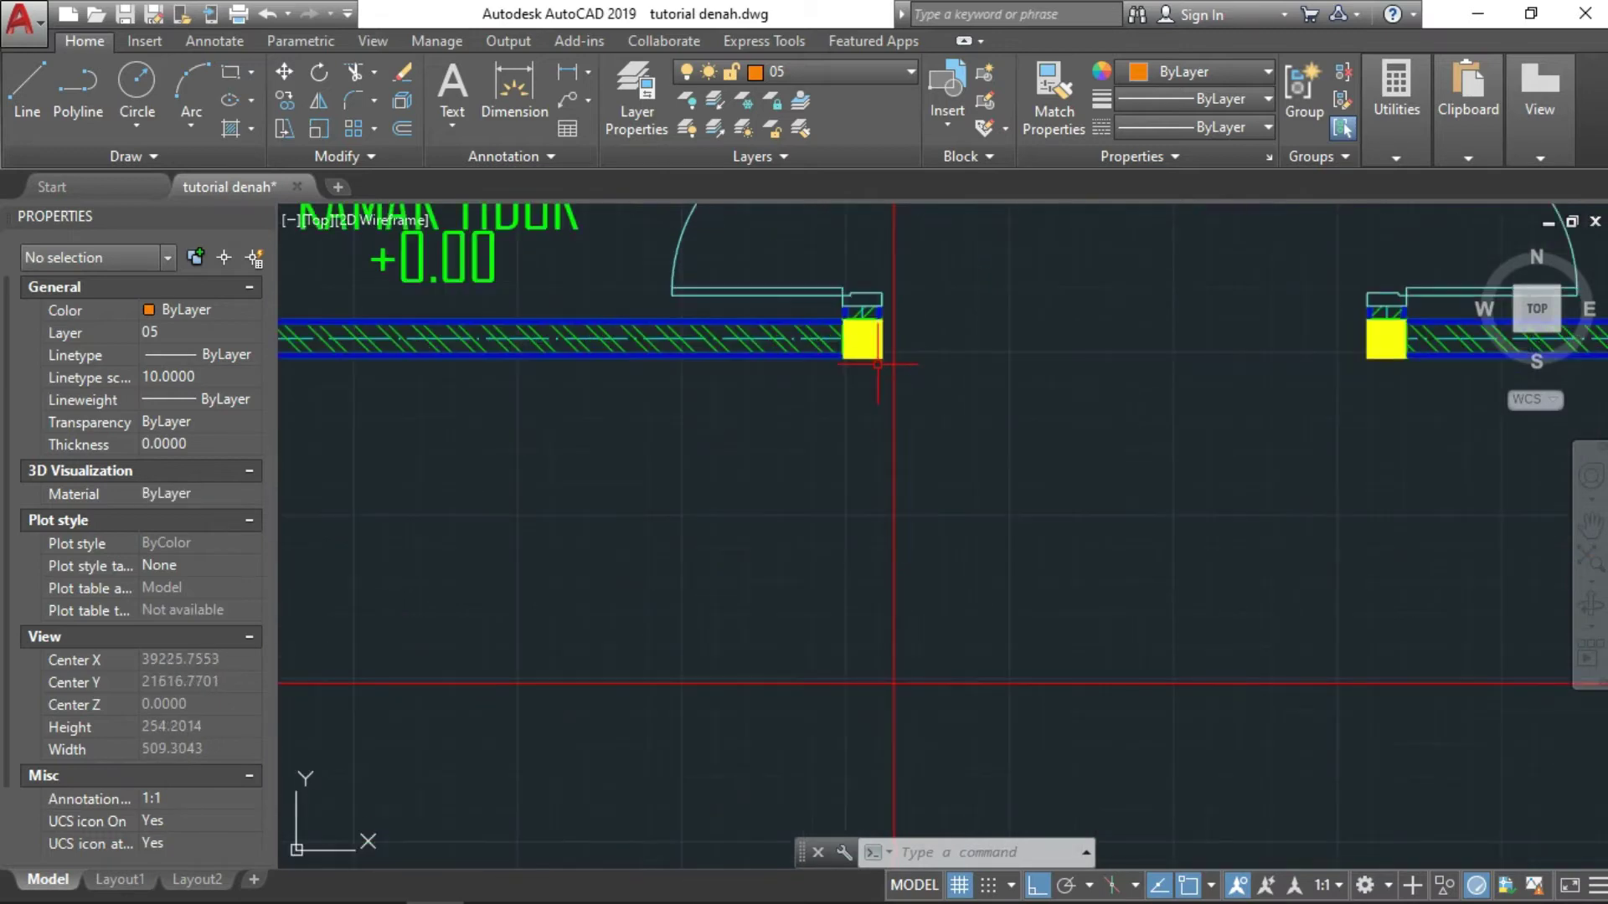
scroll(893, 682, down, 5)
Step: Dimension the 585 span from the entrance column corner to the wall edge
click(514, 92)
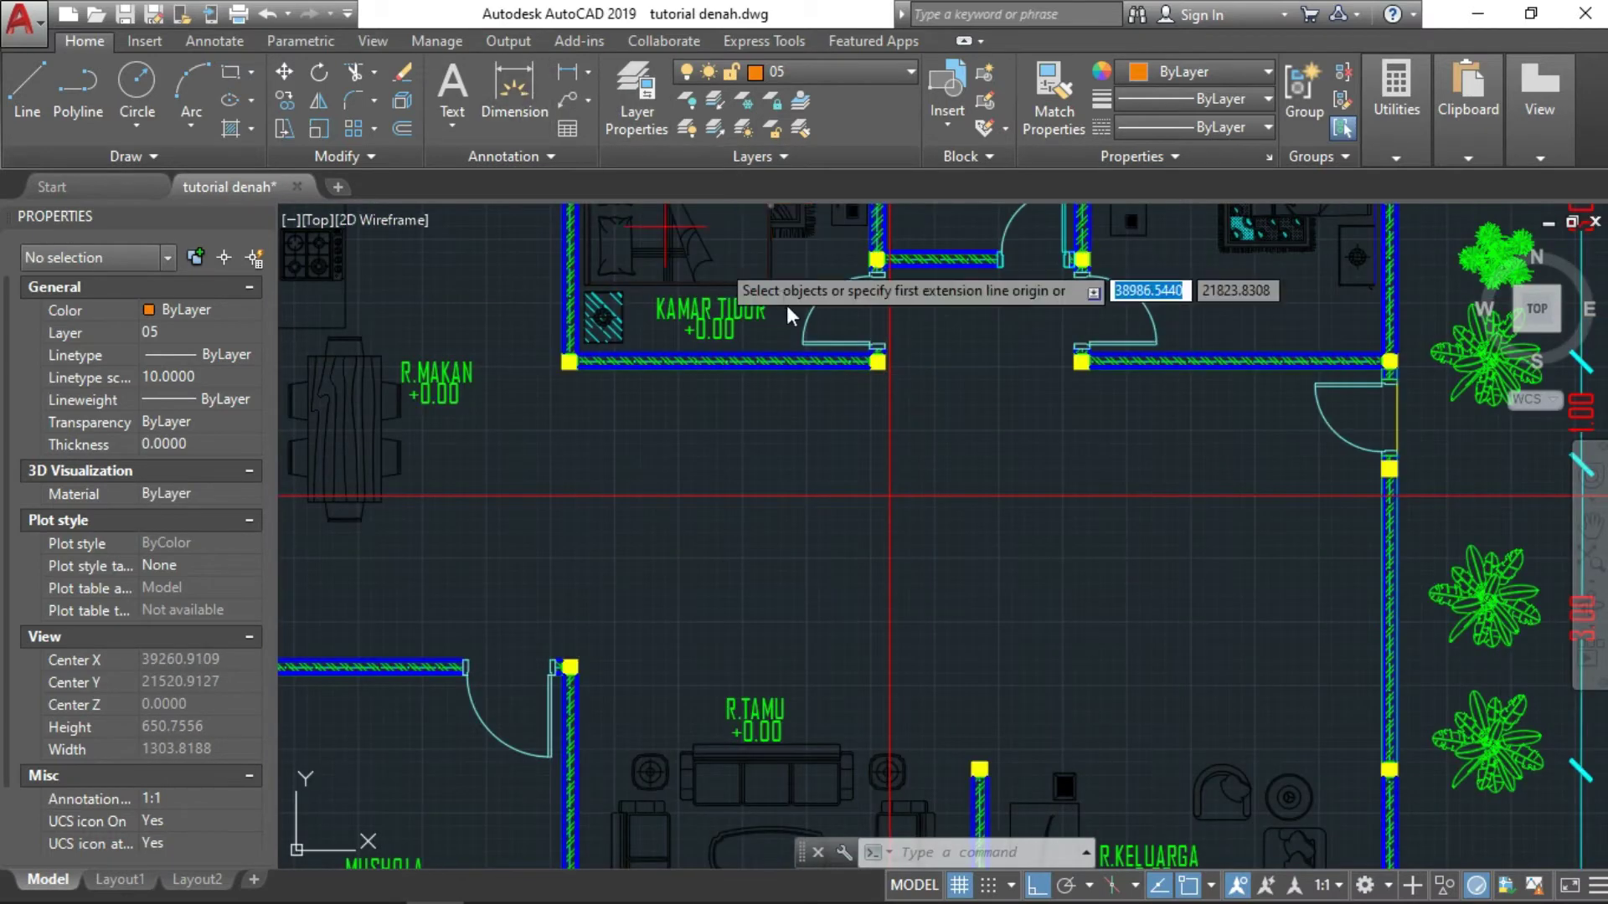
scroll(787, 305, up, 3)
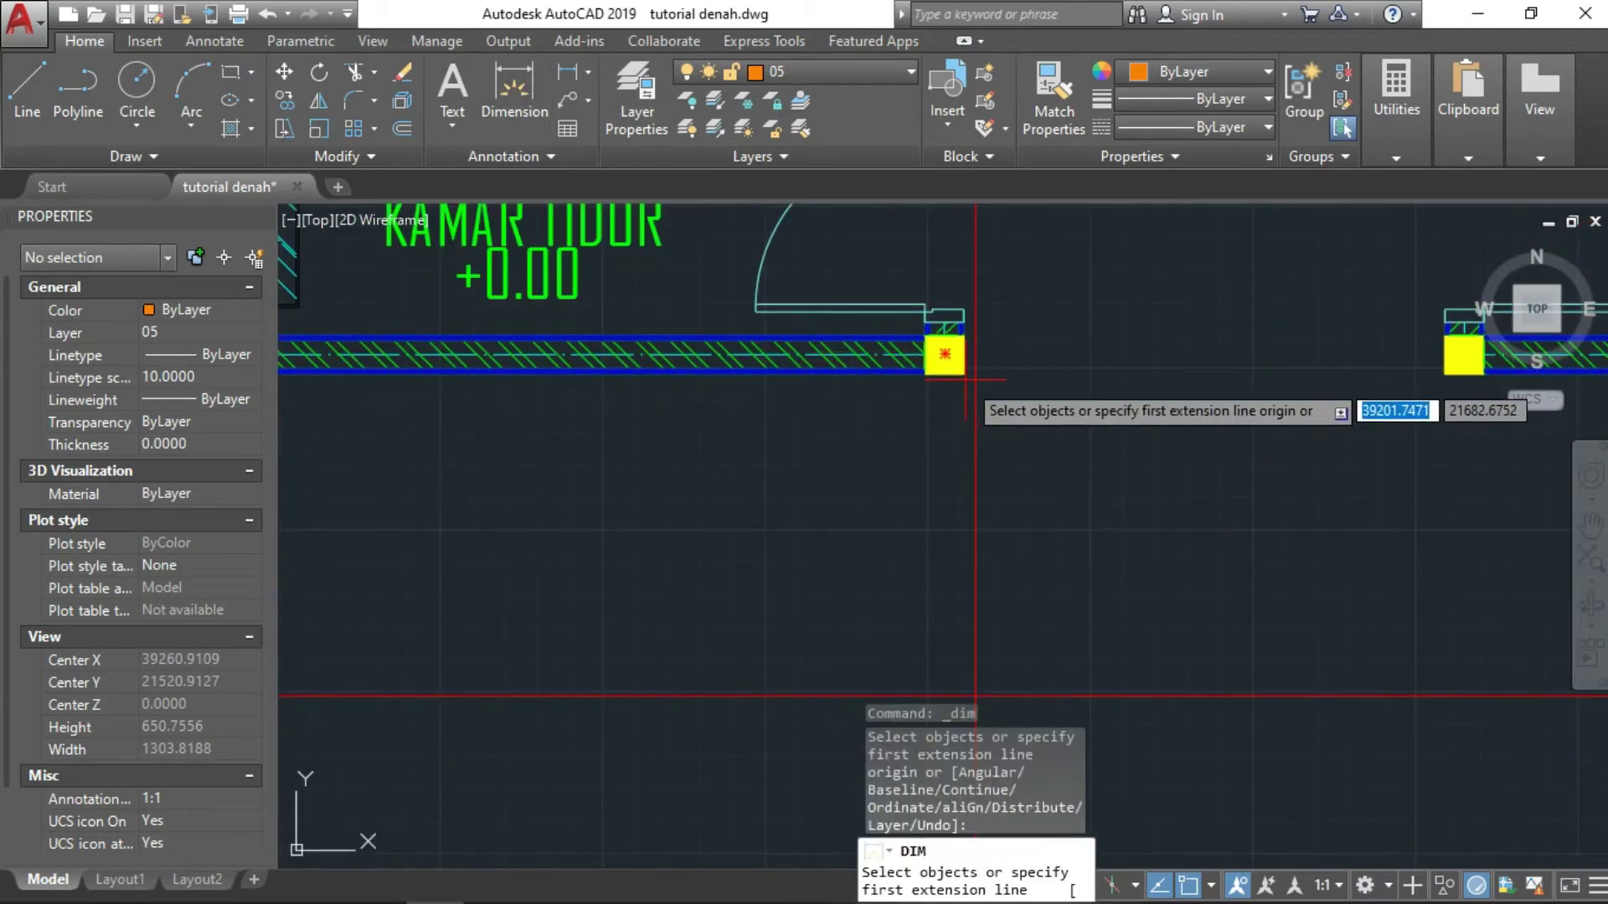
click(963, 373)
scroll(950, 520, down, 3)
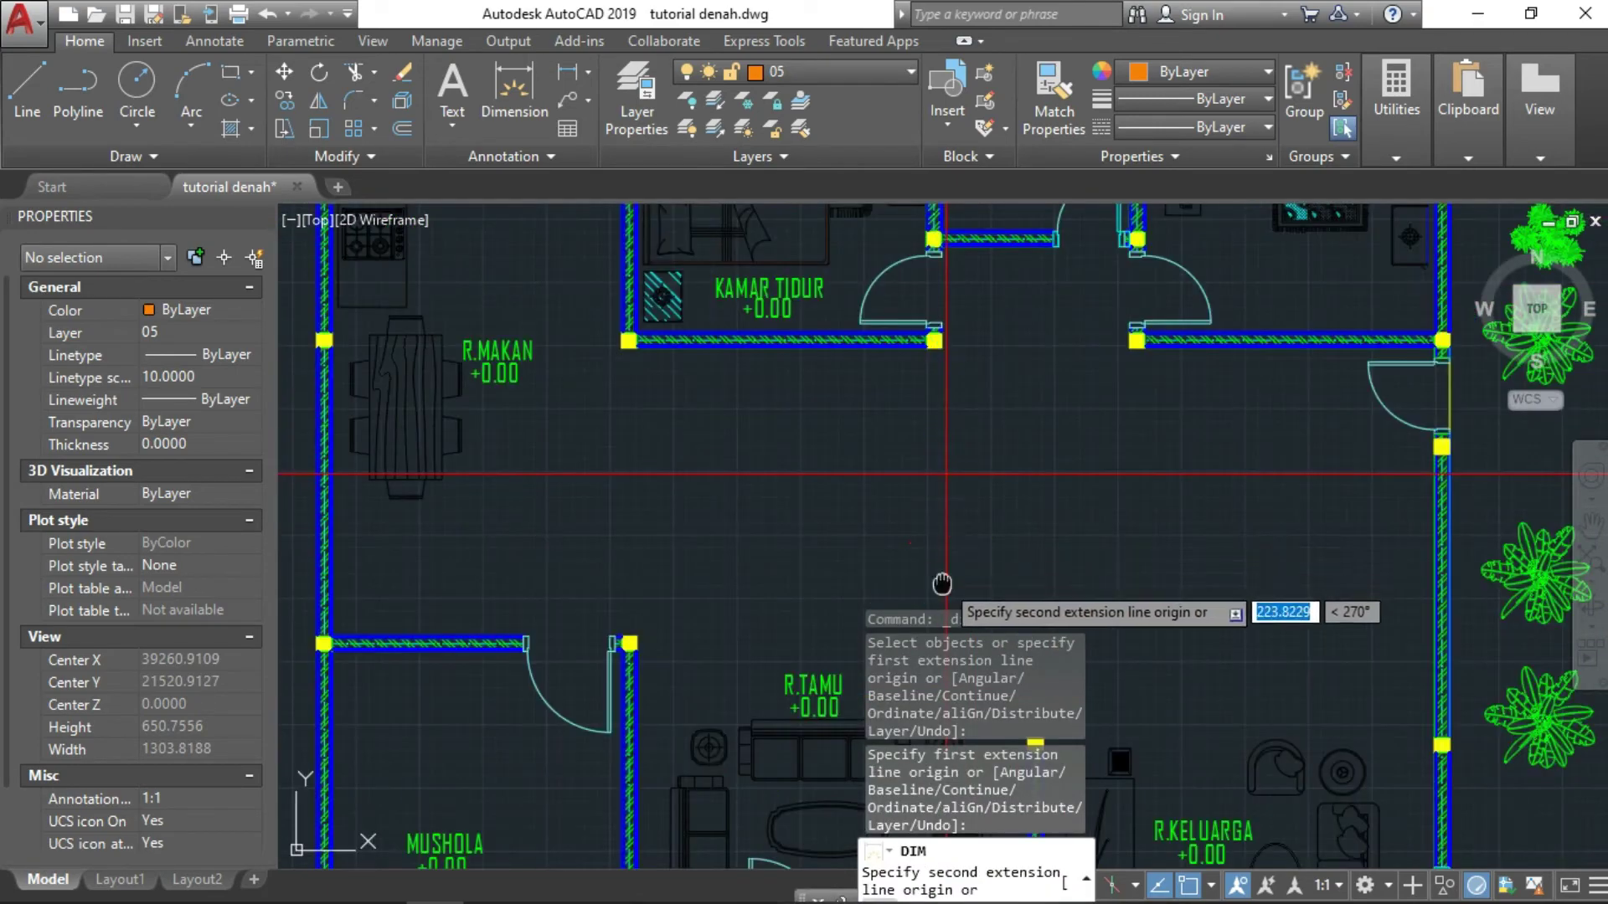
scroll(902, 554, down, 1)
scroll(888, 473, up, 3)
scroll(884, 485, up, 3)
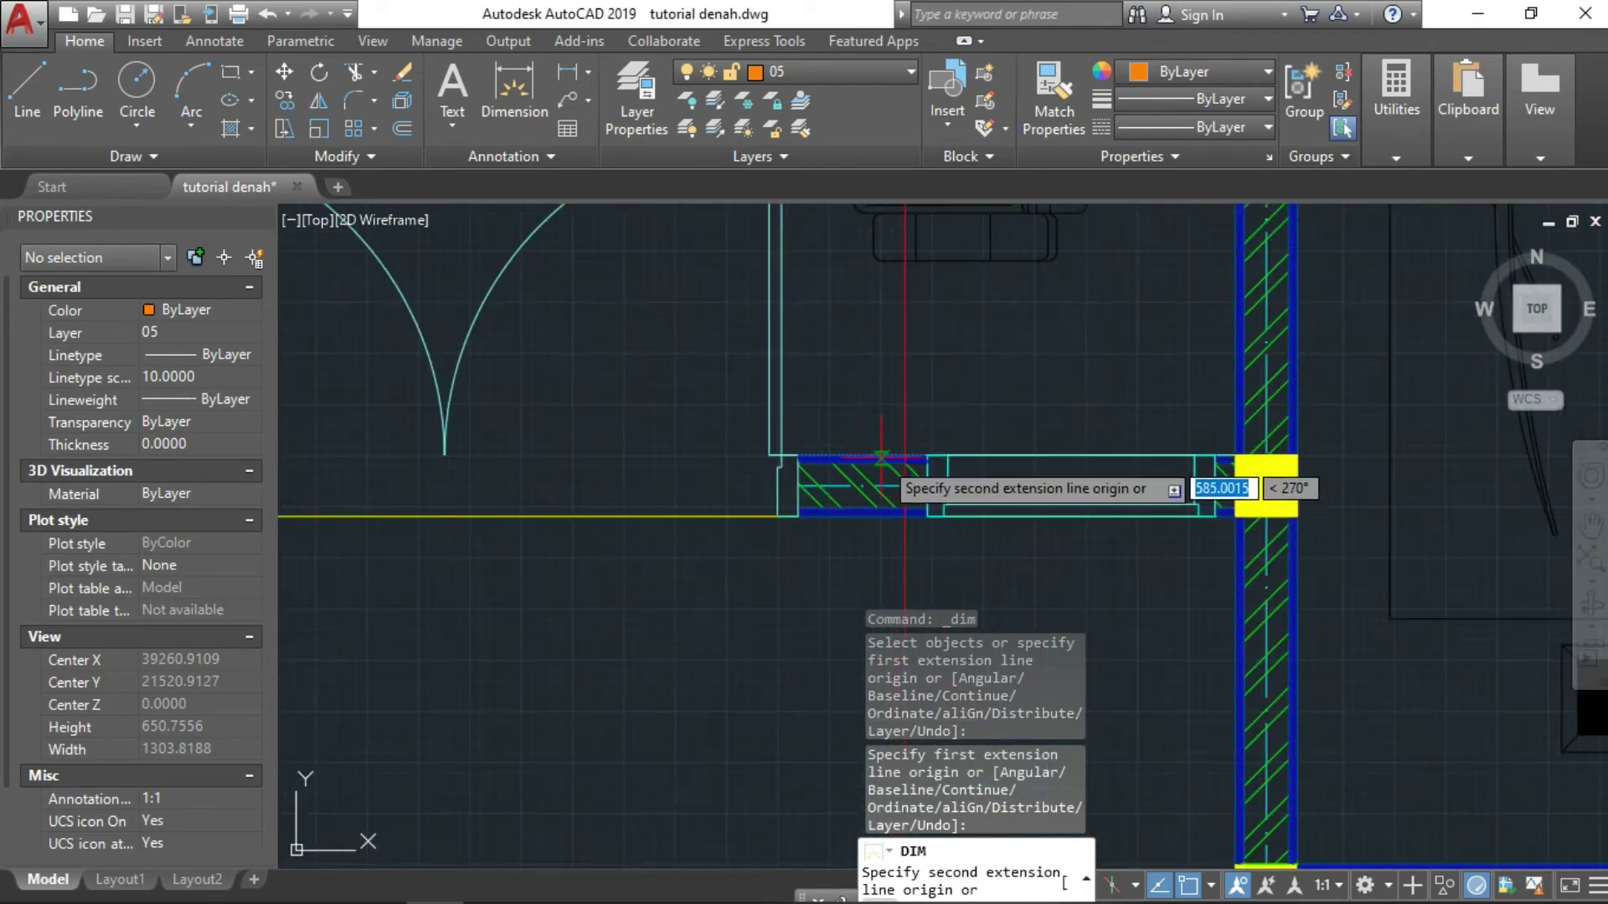
scroll(889, 458, up, 3)
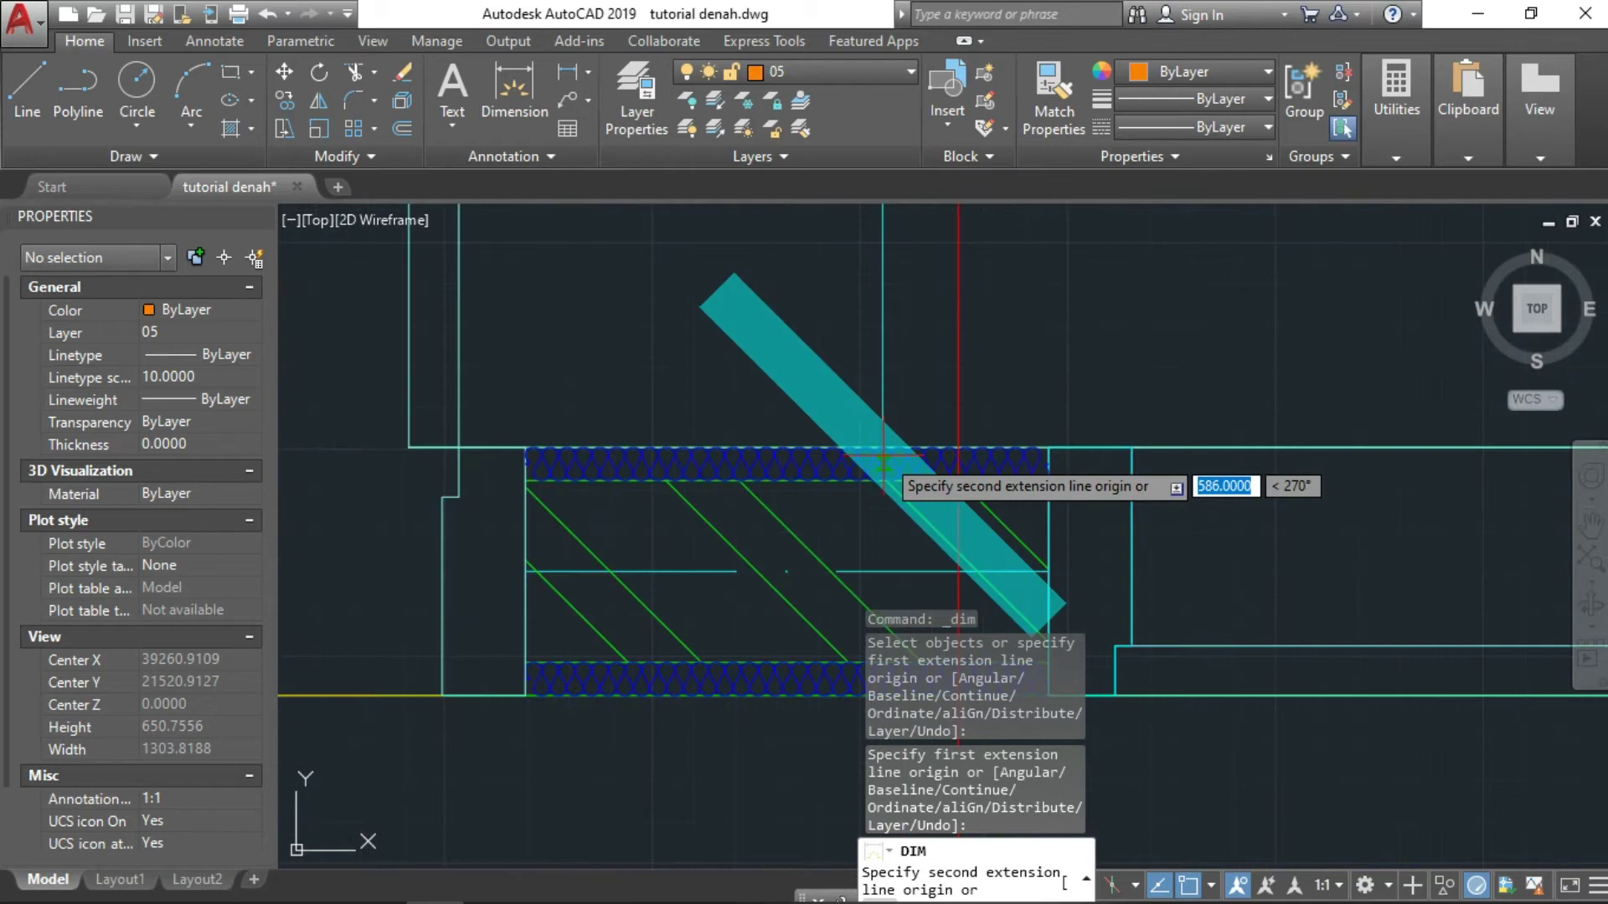
click(959, 465)
Step: Zoom out and over to the left footing cross-section
scroll(955, 477, down, 3)
scroll(951, 502, down, 1)
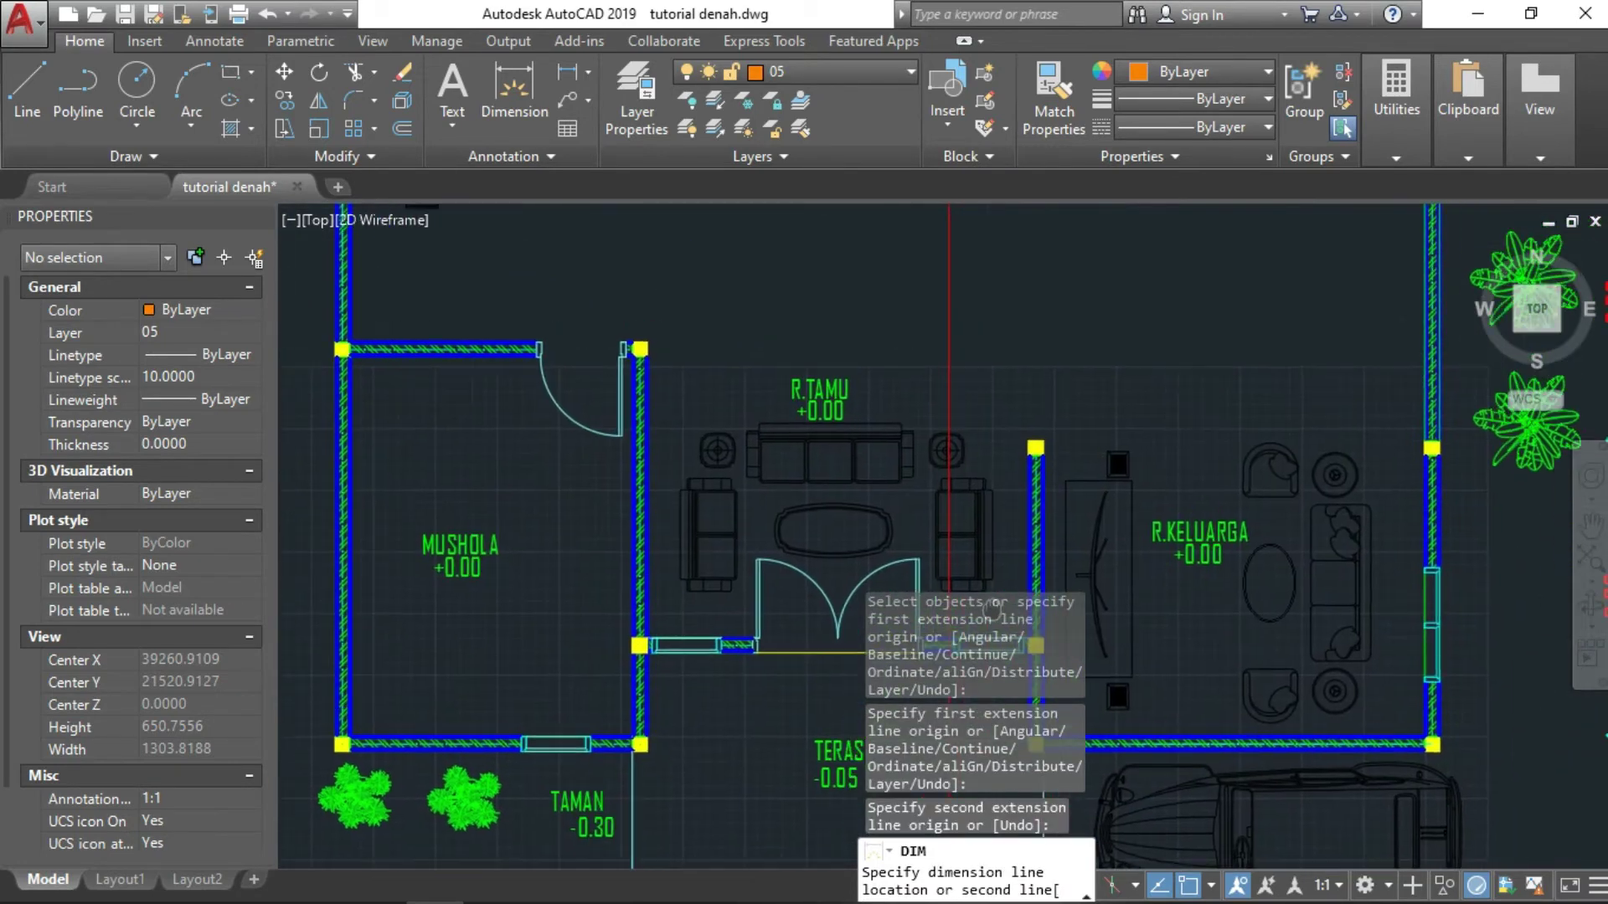
scroll(962, 569, down, 2)
scroll(962, 569, down, 2)
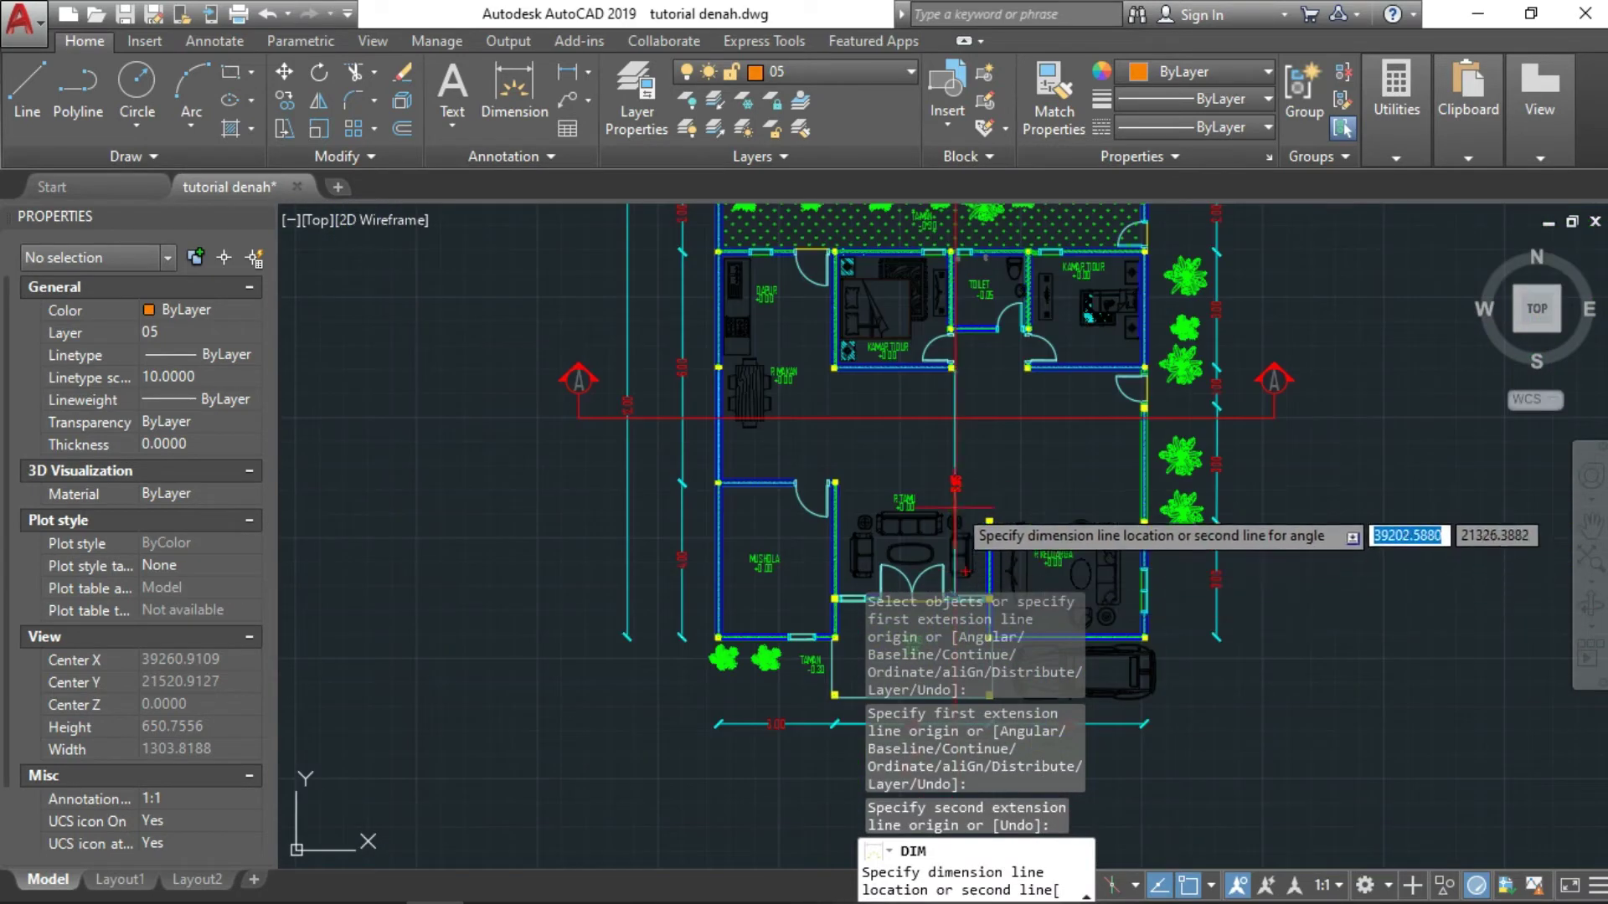
scroll(963, 504, up, 2)
scroll(972, 505, down, 2)
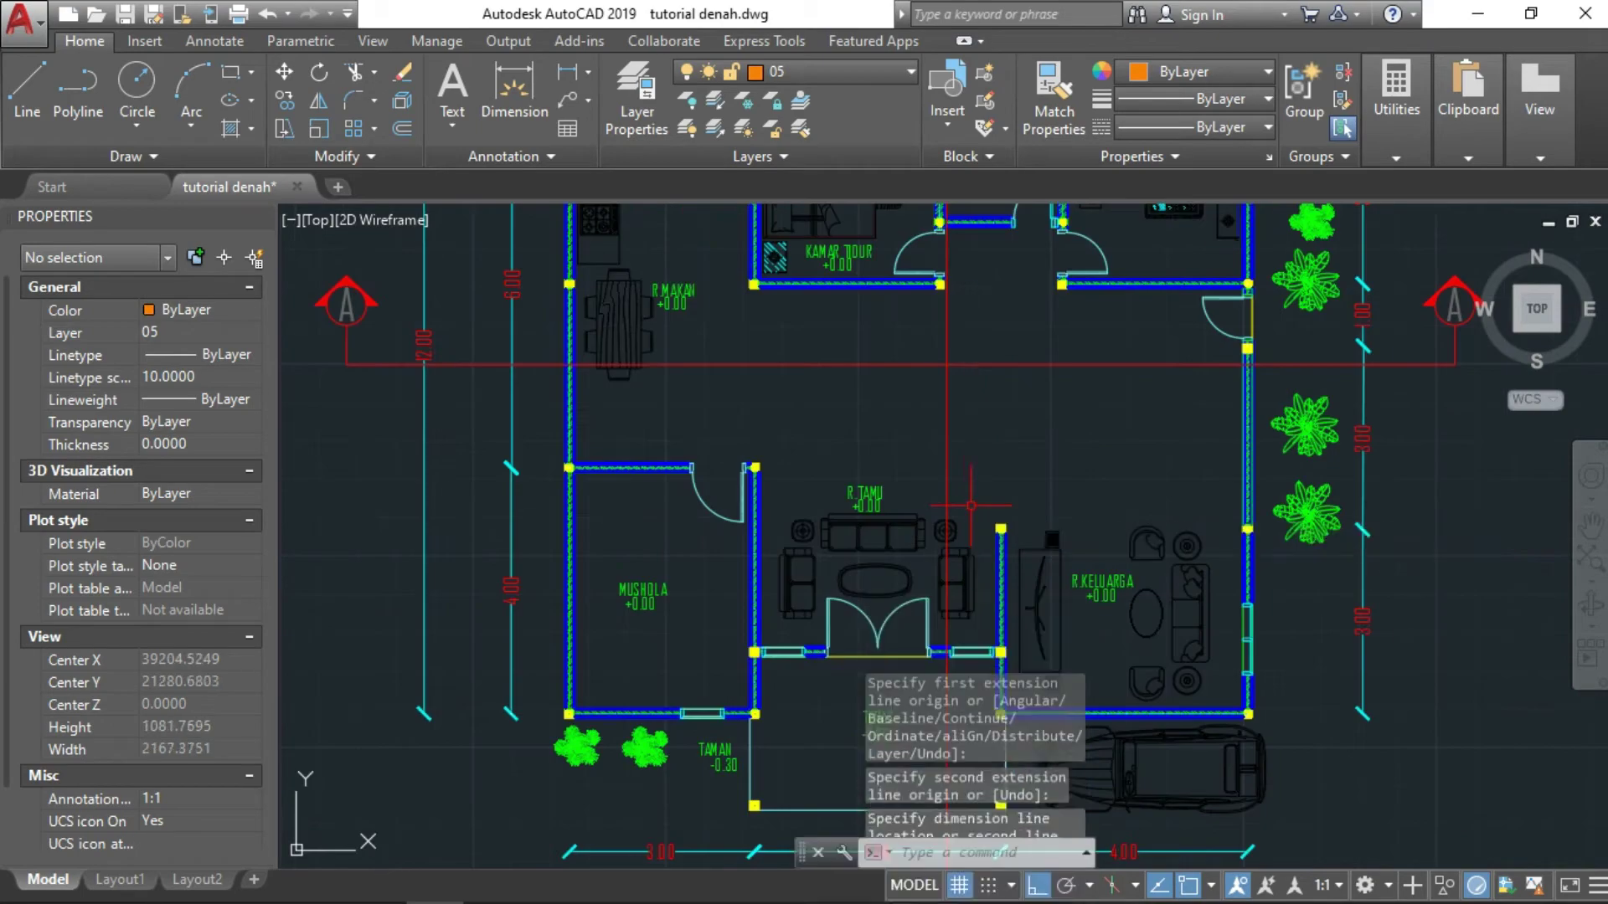
scroll(921, 528, down, 3)
scroll(837, 545, down, 3)
Step: Zoom in and out over the footings and shift the drawing lower in view
scroll(785, 549, up, 4)
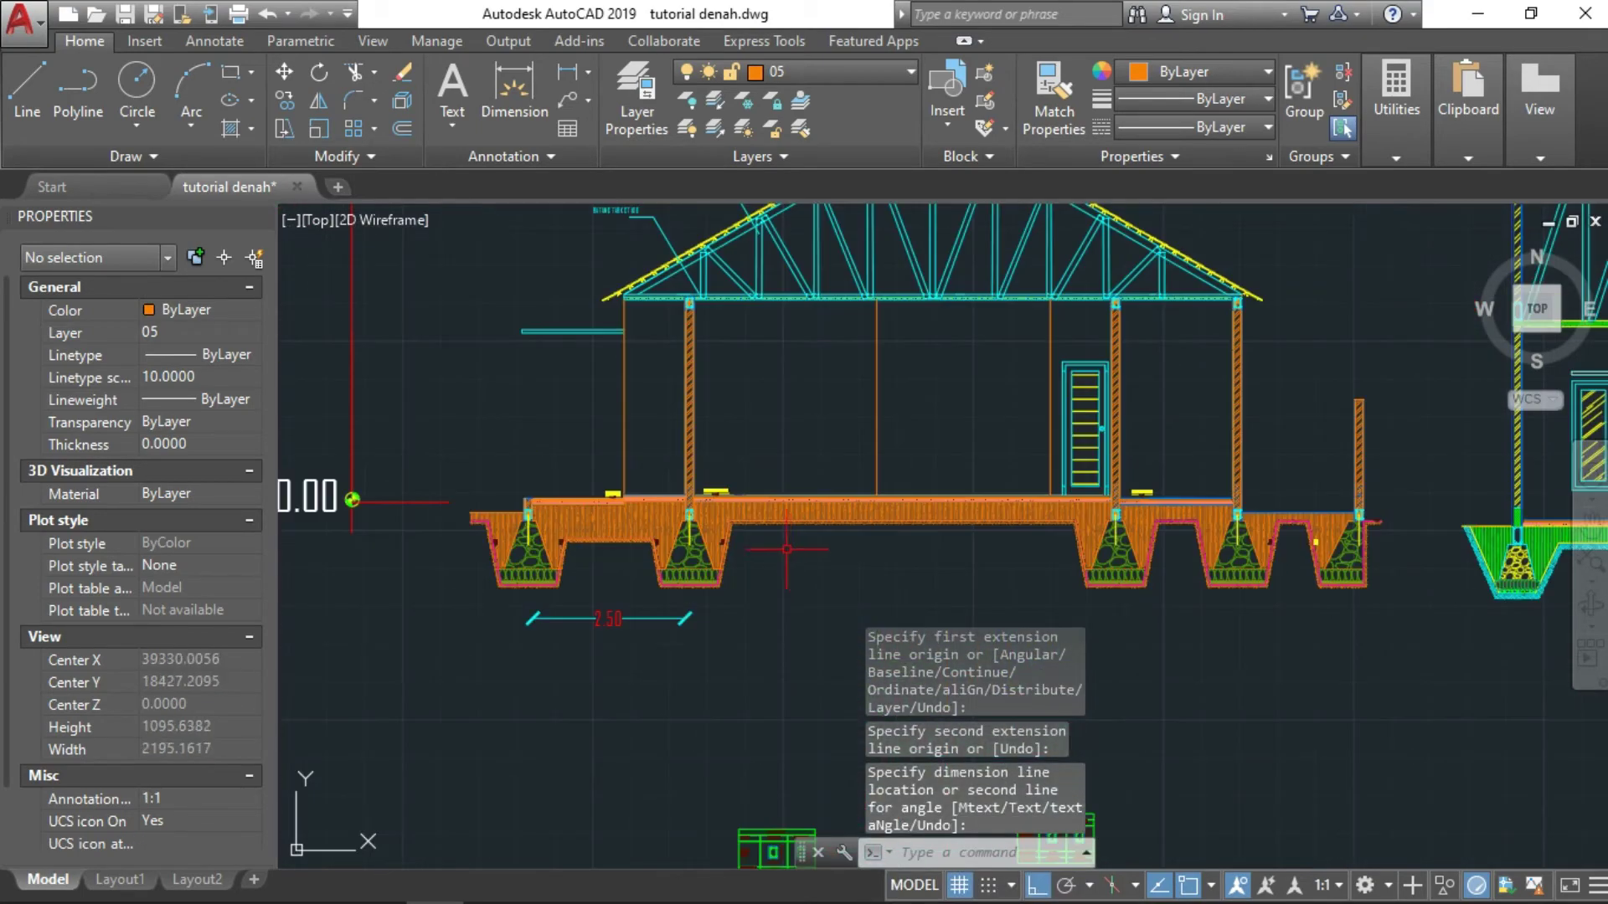
scroll(784, 549, up, 4)
scroll(785, 549, up, 3)
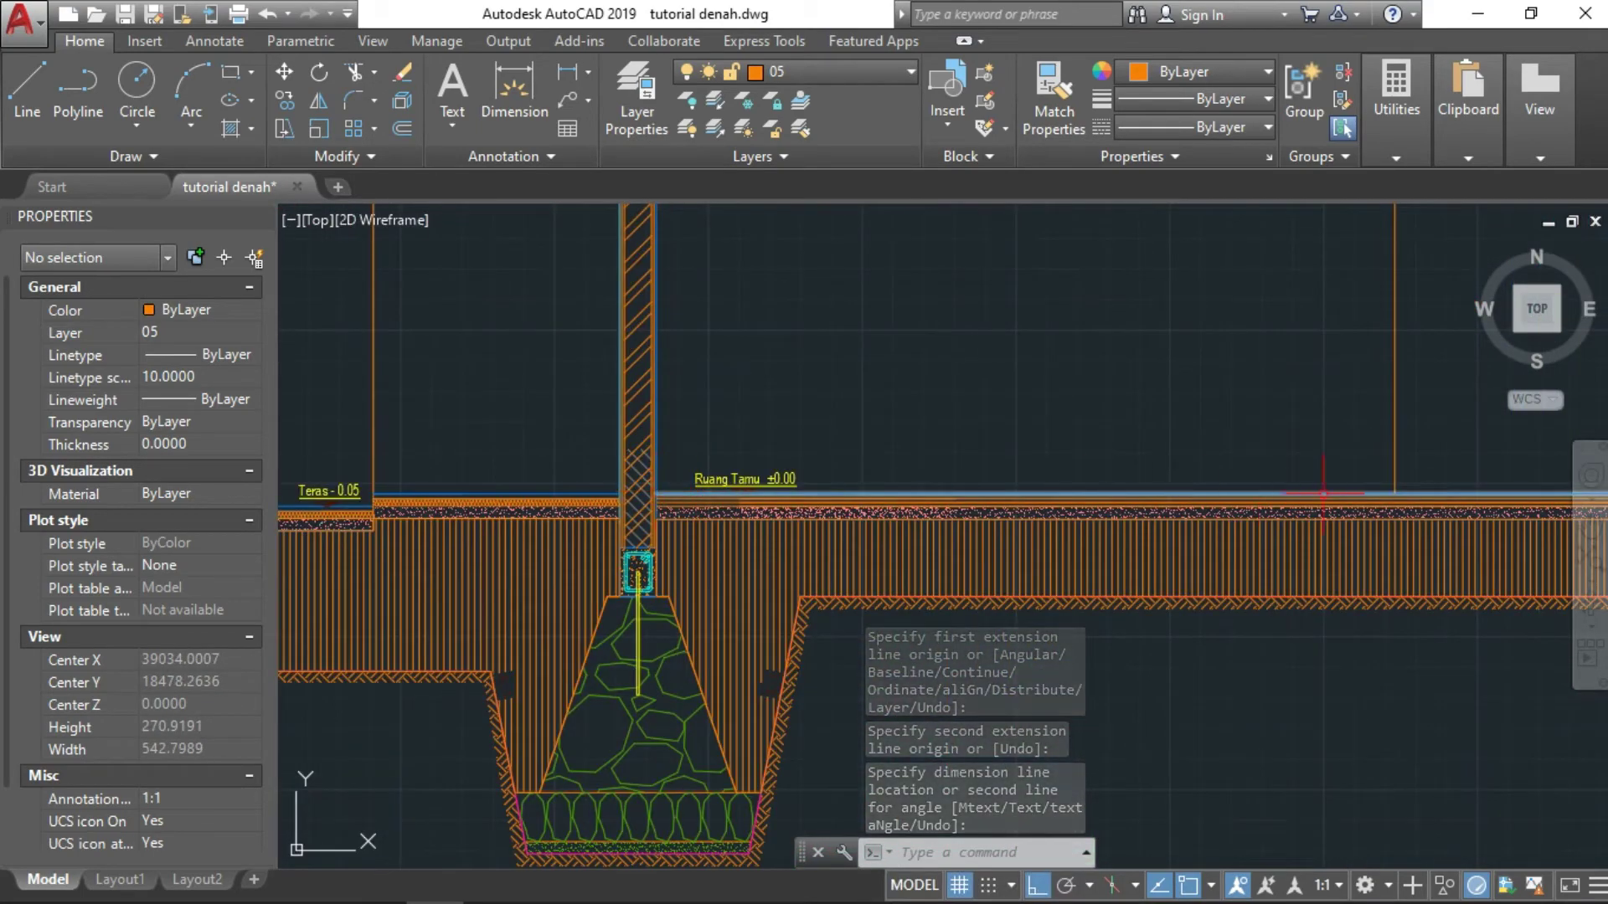
scroll(1362, 453, down, 2)
scroll(1173, 544, down, 4)
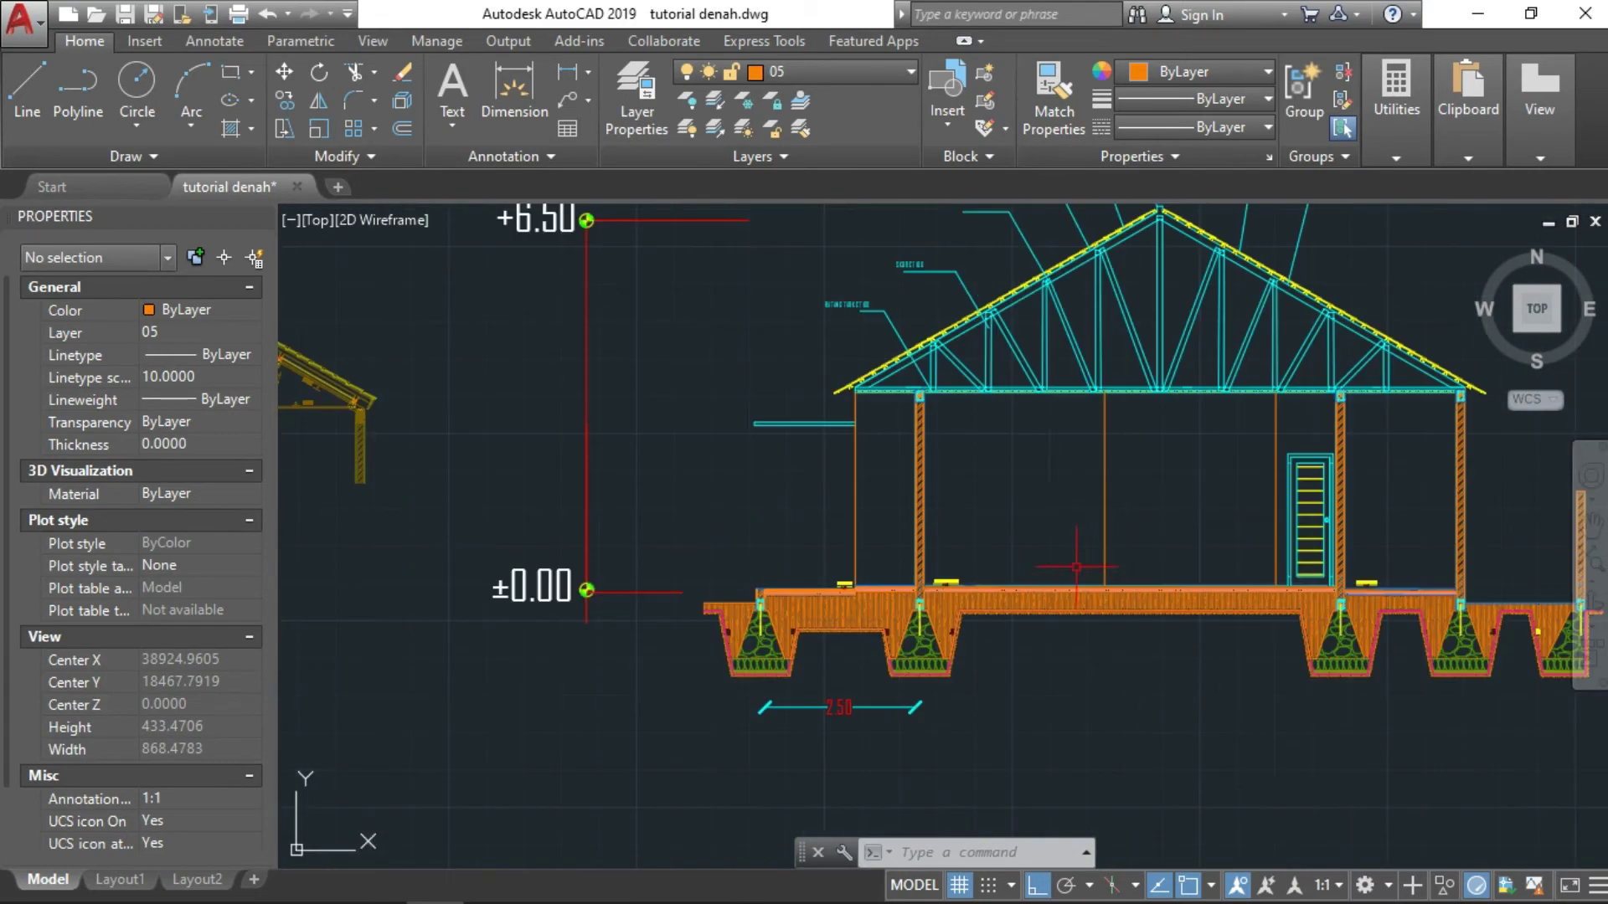
scroll(986, 639, down, 2)
scroll(979, 417, down, 4)
middle_drag(979, 417, 973, 515)
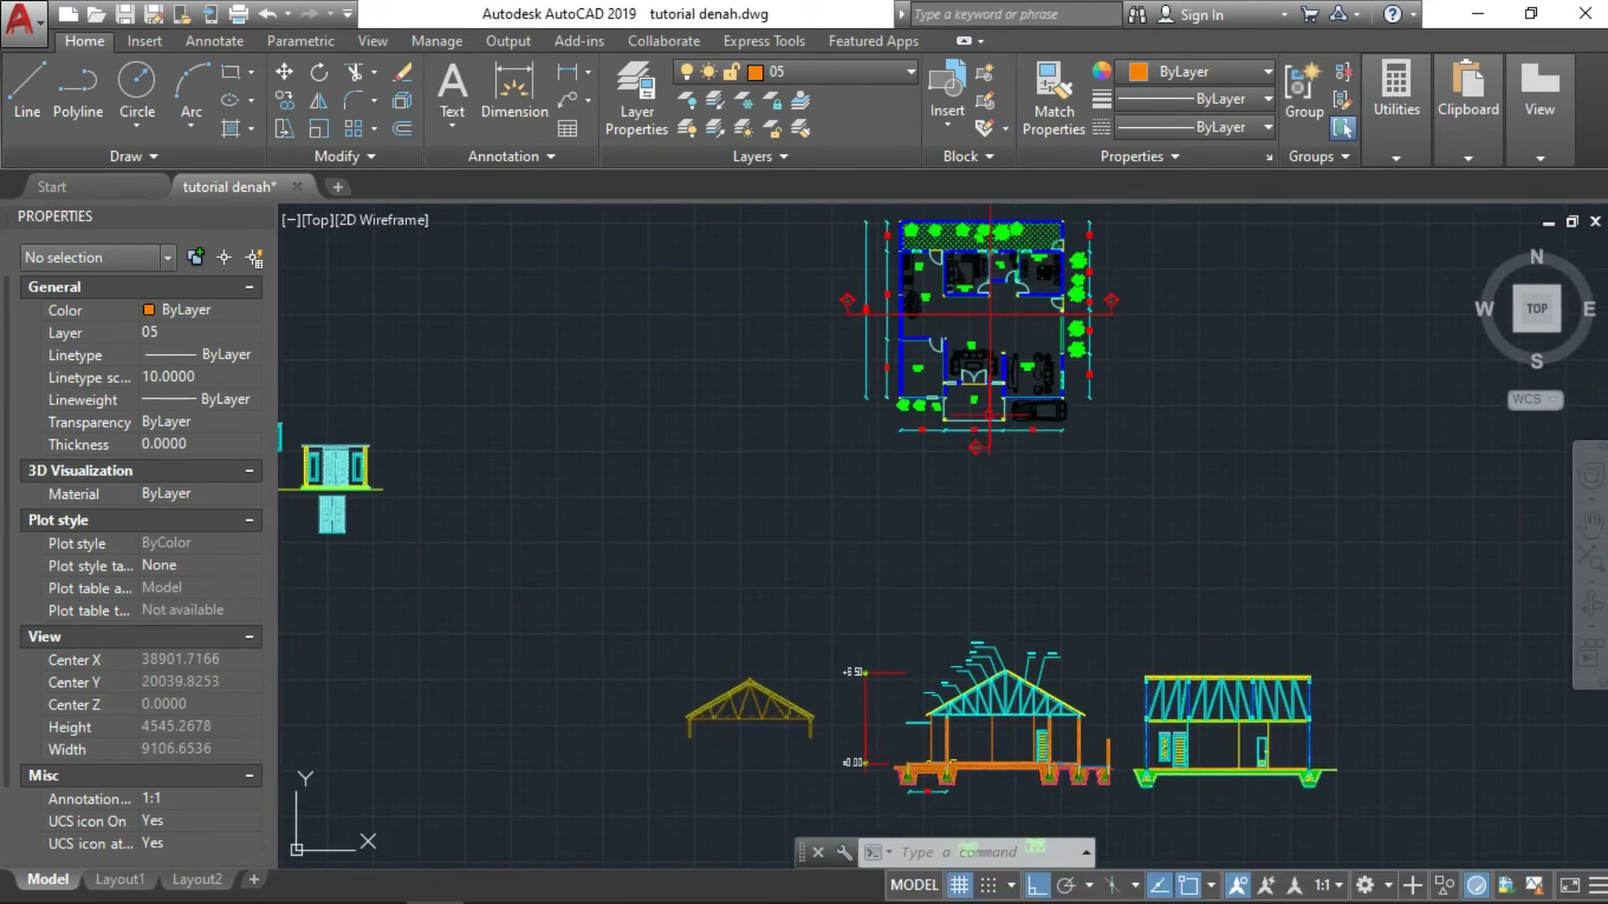
Step: Pan across both cross-sections, then return to section marker A on the floor plan
middle_drag(1147, 611, 988, 520)
scroll(1048, 632, up, 6)
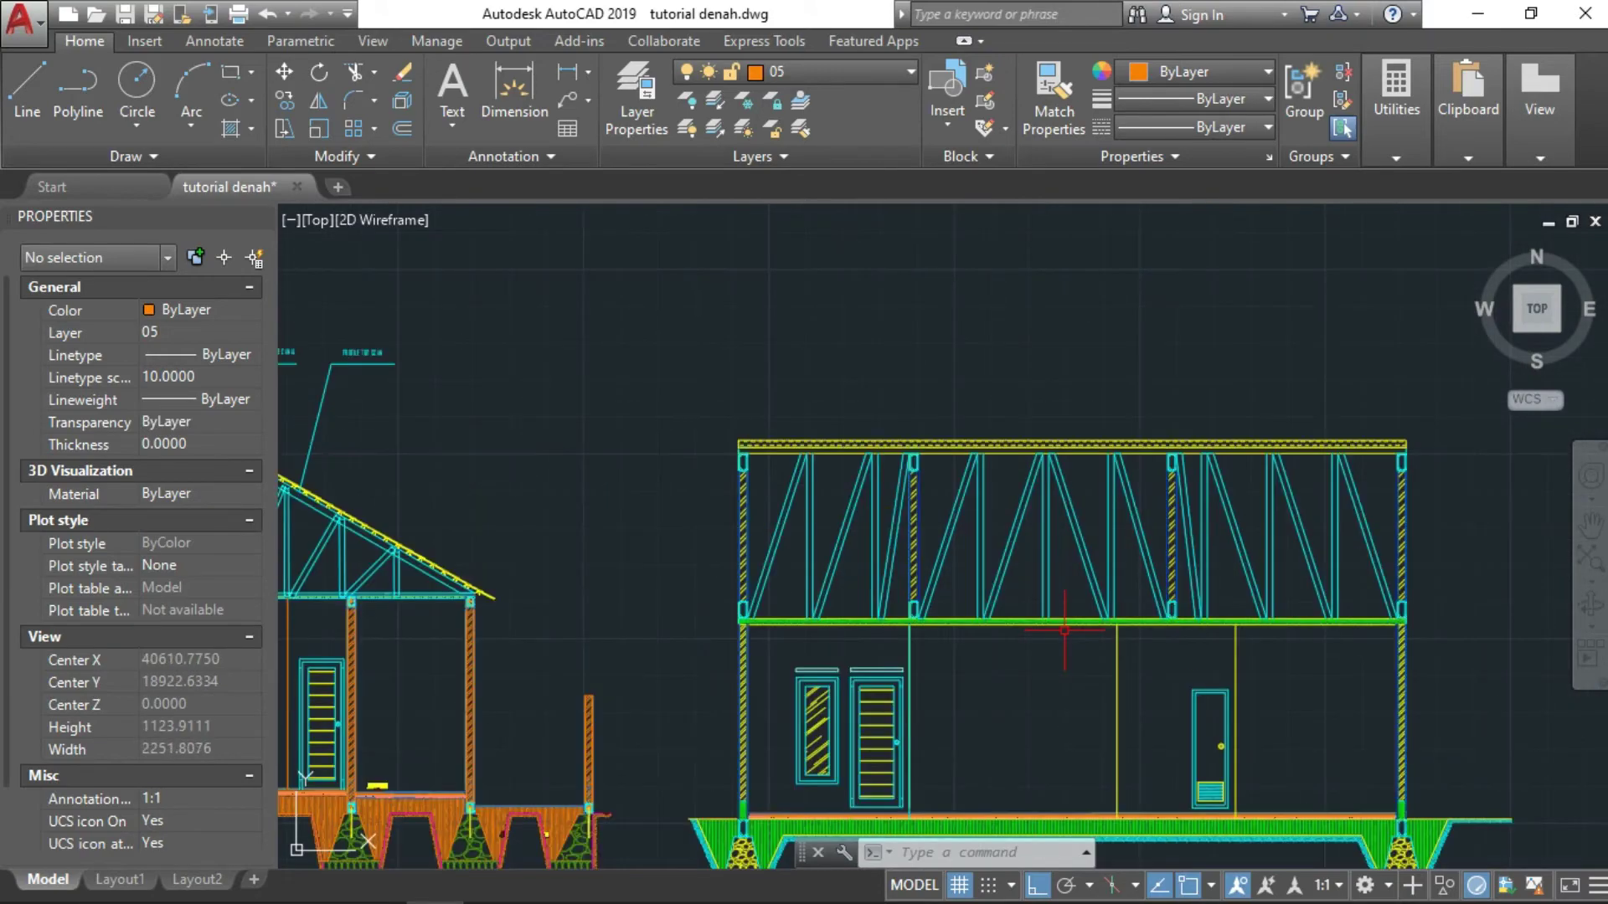
middle_drag(1047, 632, 913, 447)
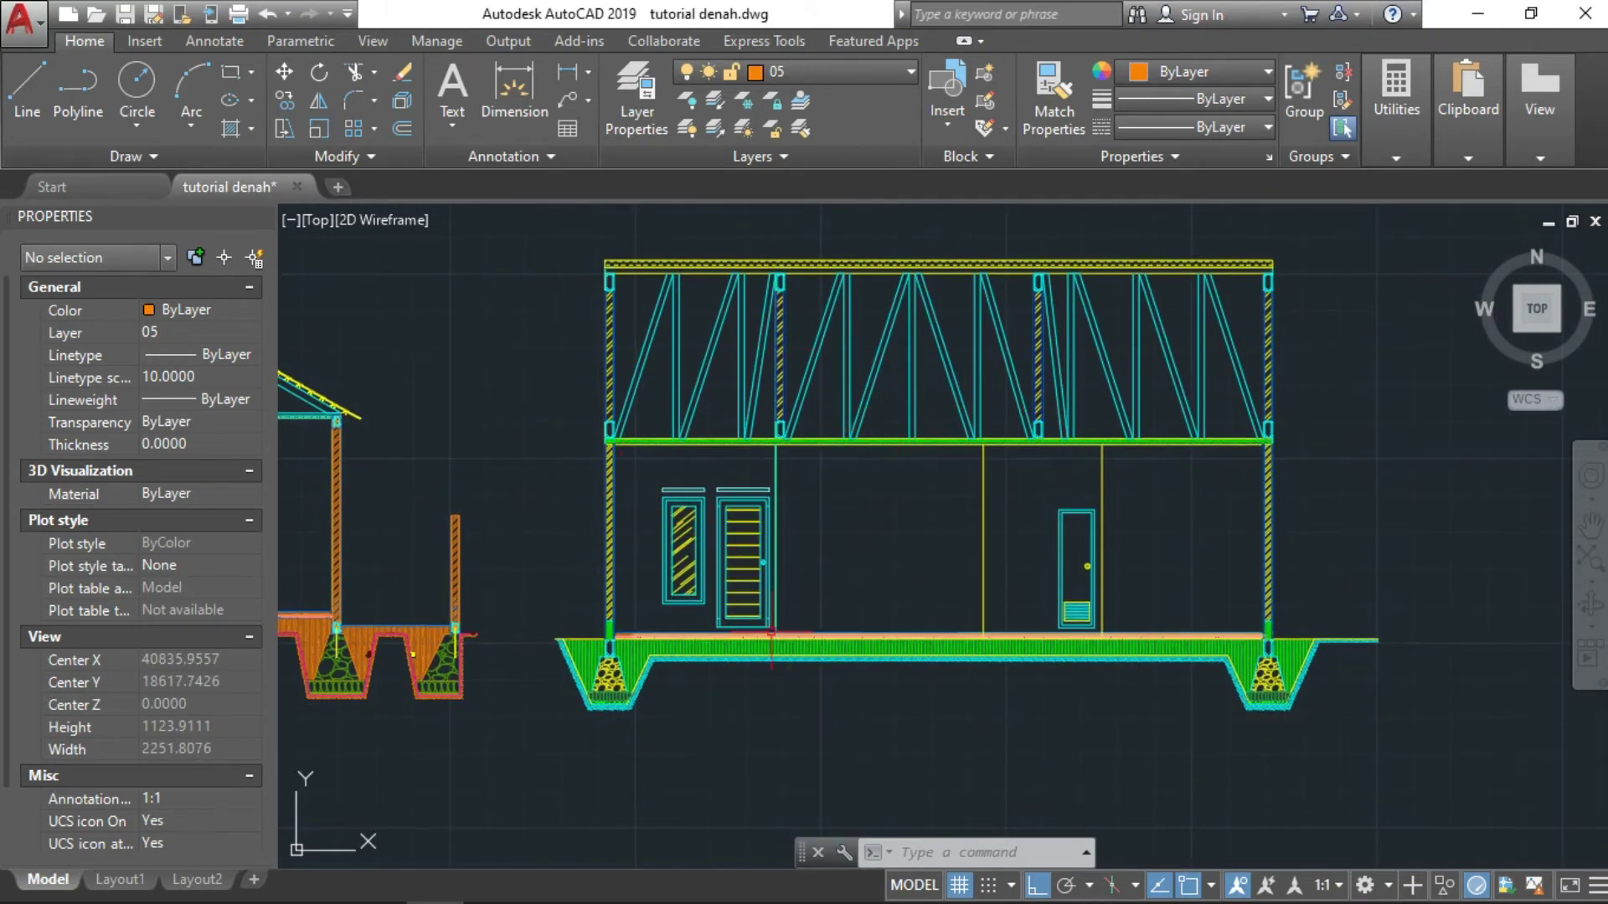
scroll(697, 537, down, 4)
mouse_move(543, 400)
middle_down()
mouse_move(794, 794)
mouse_move(803, 457)
middle_up()
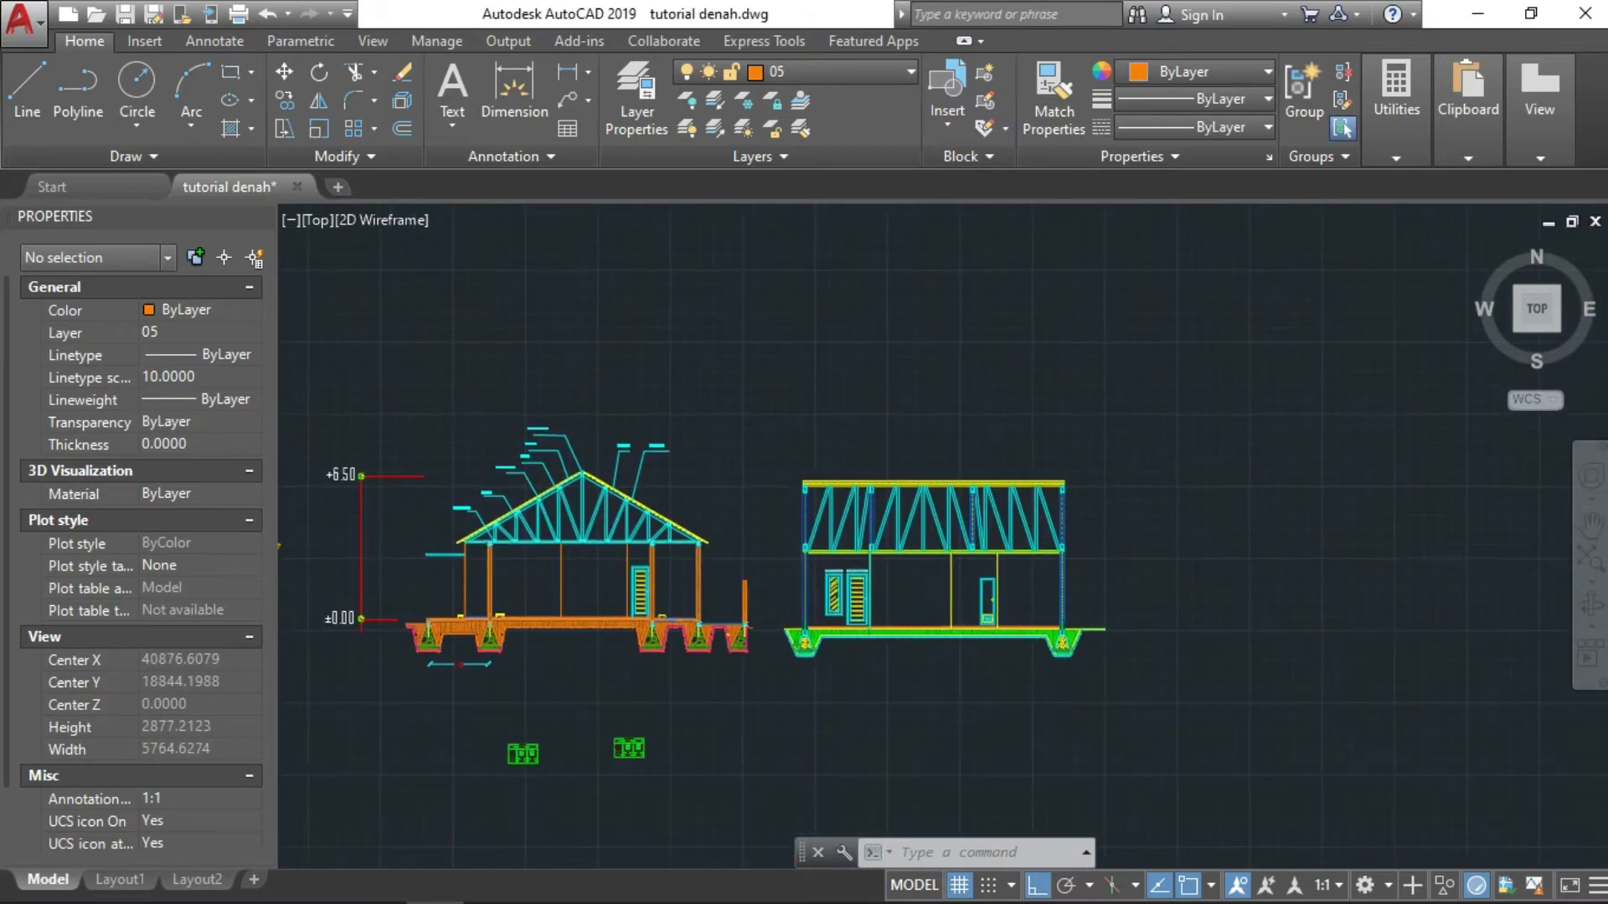
scroll(768, 638, up, 4)
scroll(1236, 740, down, 3)
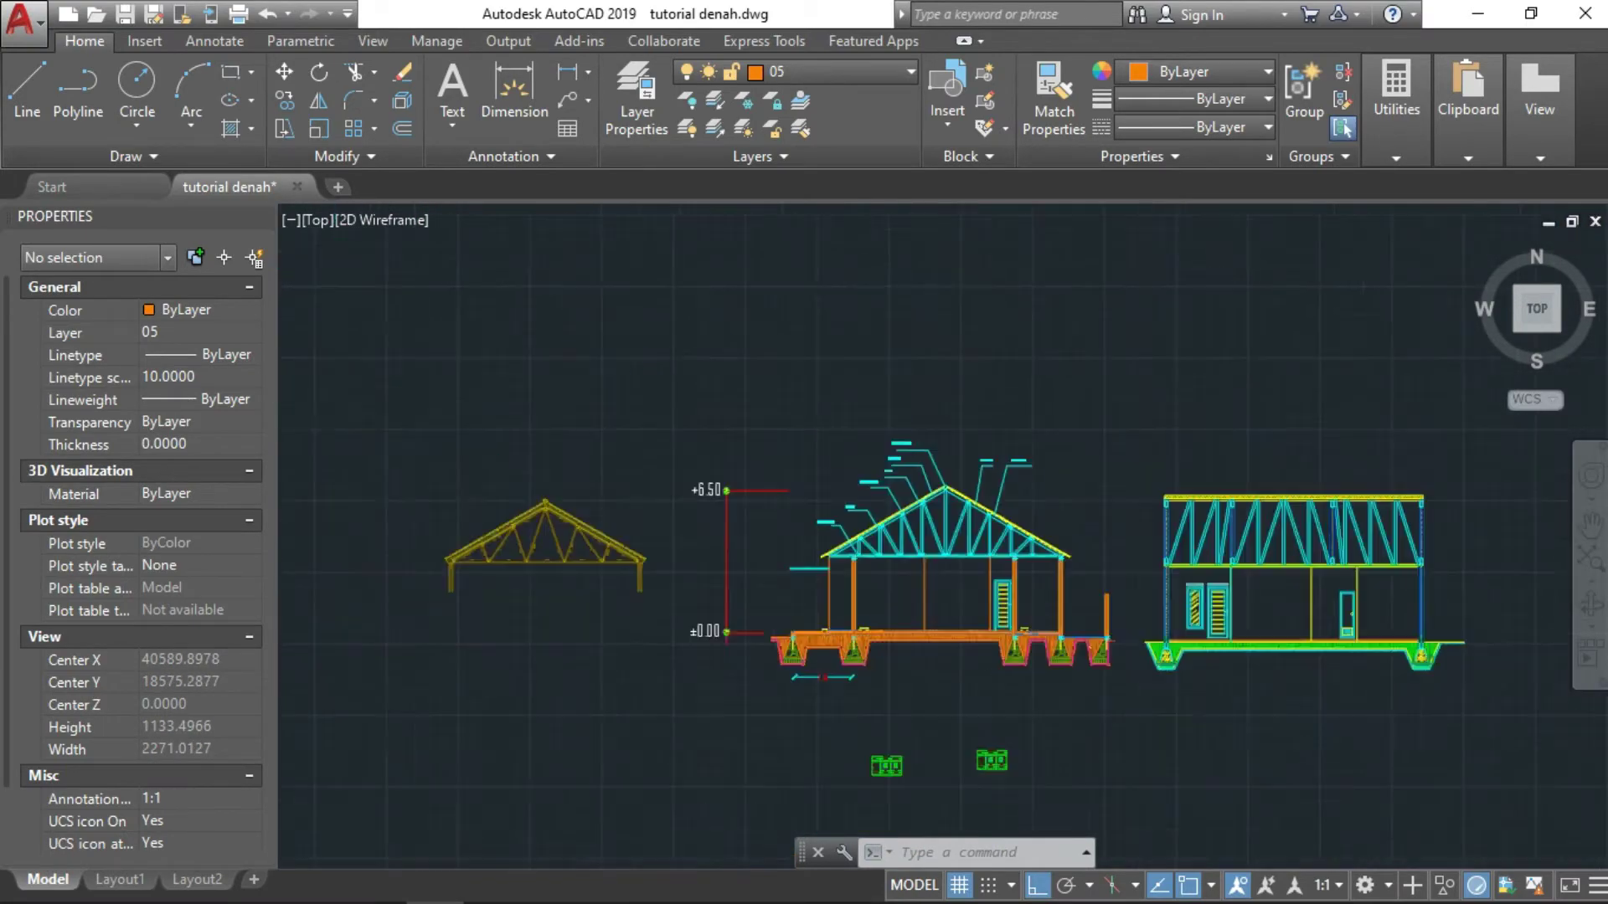
scroll(1089, 586, down, 2)
middle_drag(1012, 442, 1013, 486)
Step: Zoom in and pan along the plan's left wall over to the right-side plants
scroll(934, 503, up, 7)
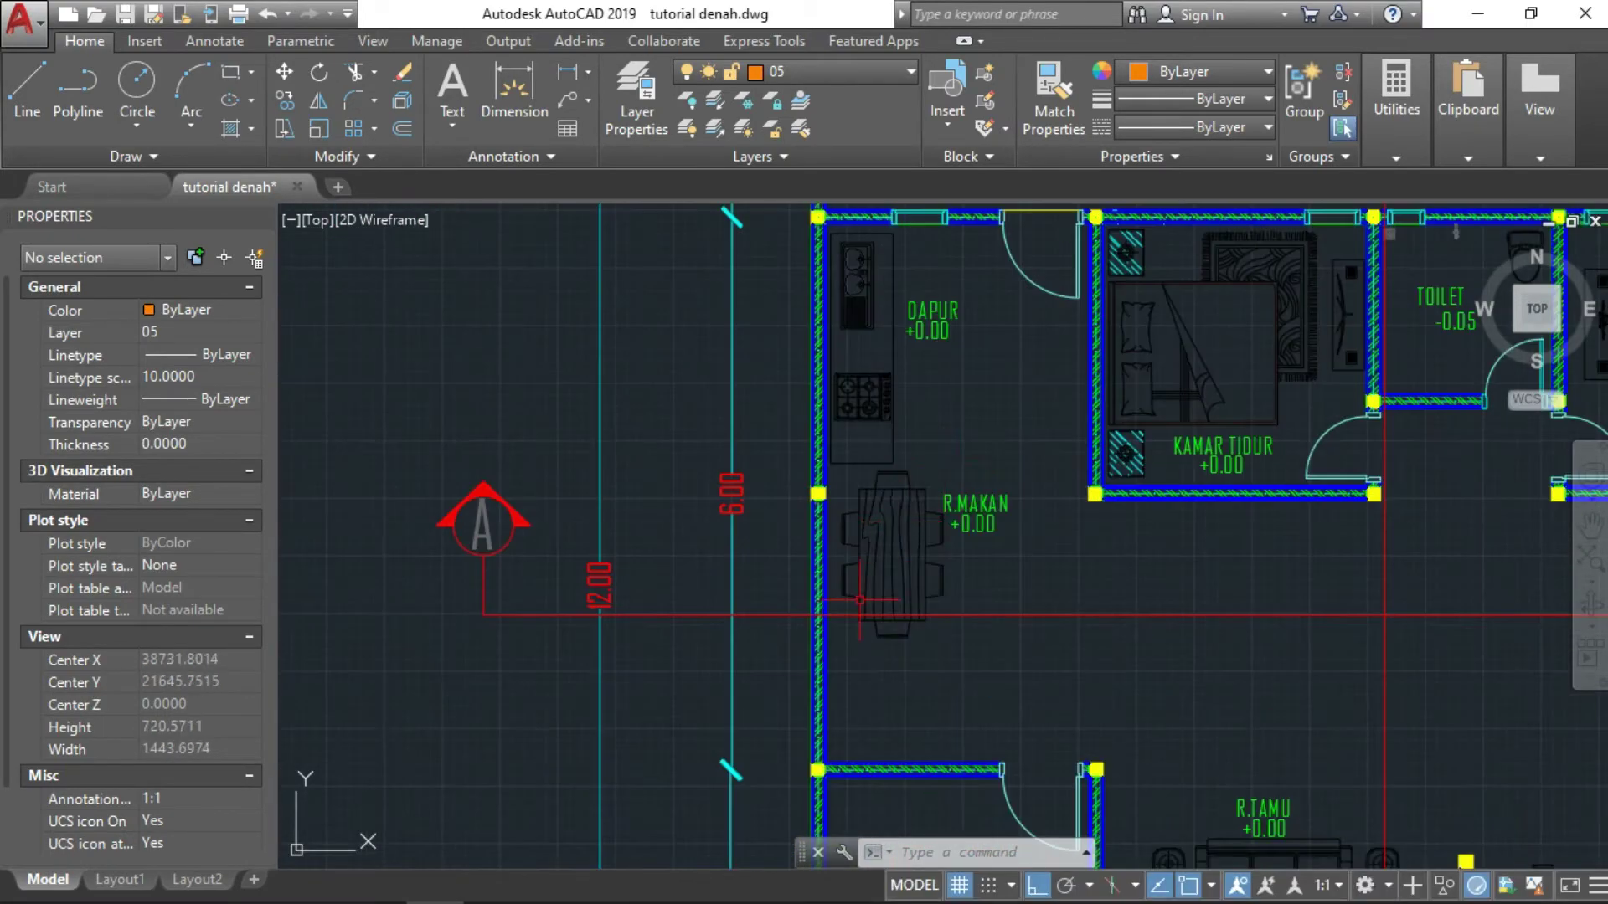
scroll(808, 552, up, 3)
scroll(861, 502, up, 1)
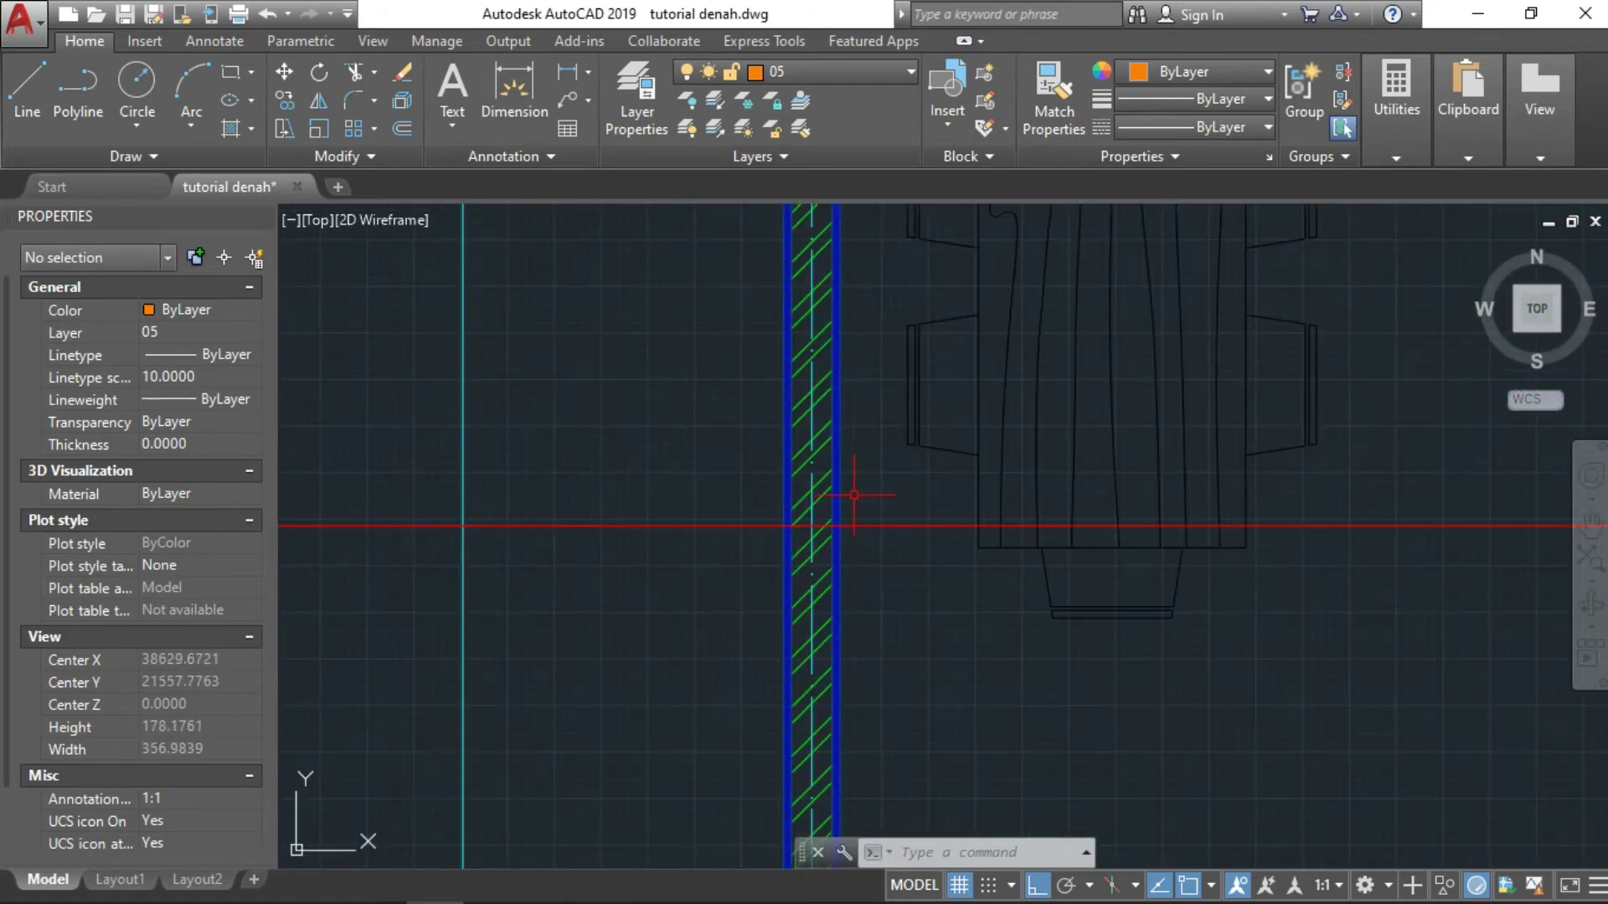
scroll(860, 519, down, 3)
mouse_move(1021, 548)
middle_down()
mouse_move(963, 569)
mouse_move(351, 573)
middle_up()
middle_drag(1222, 578, 669, 578)
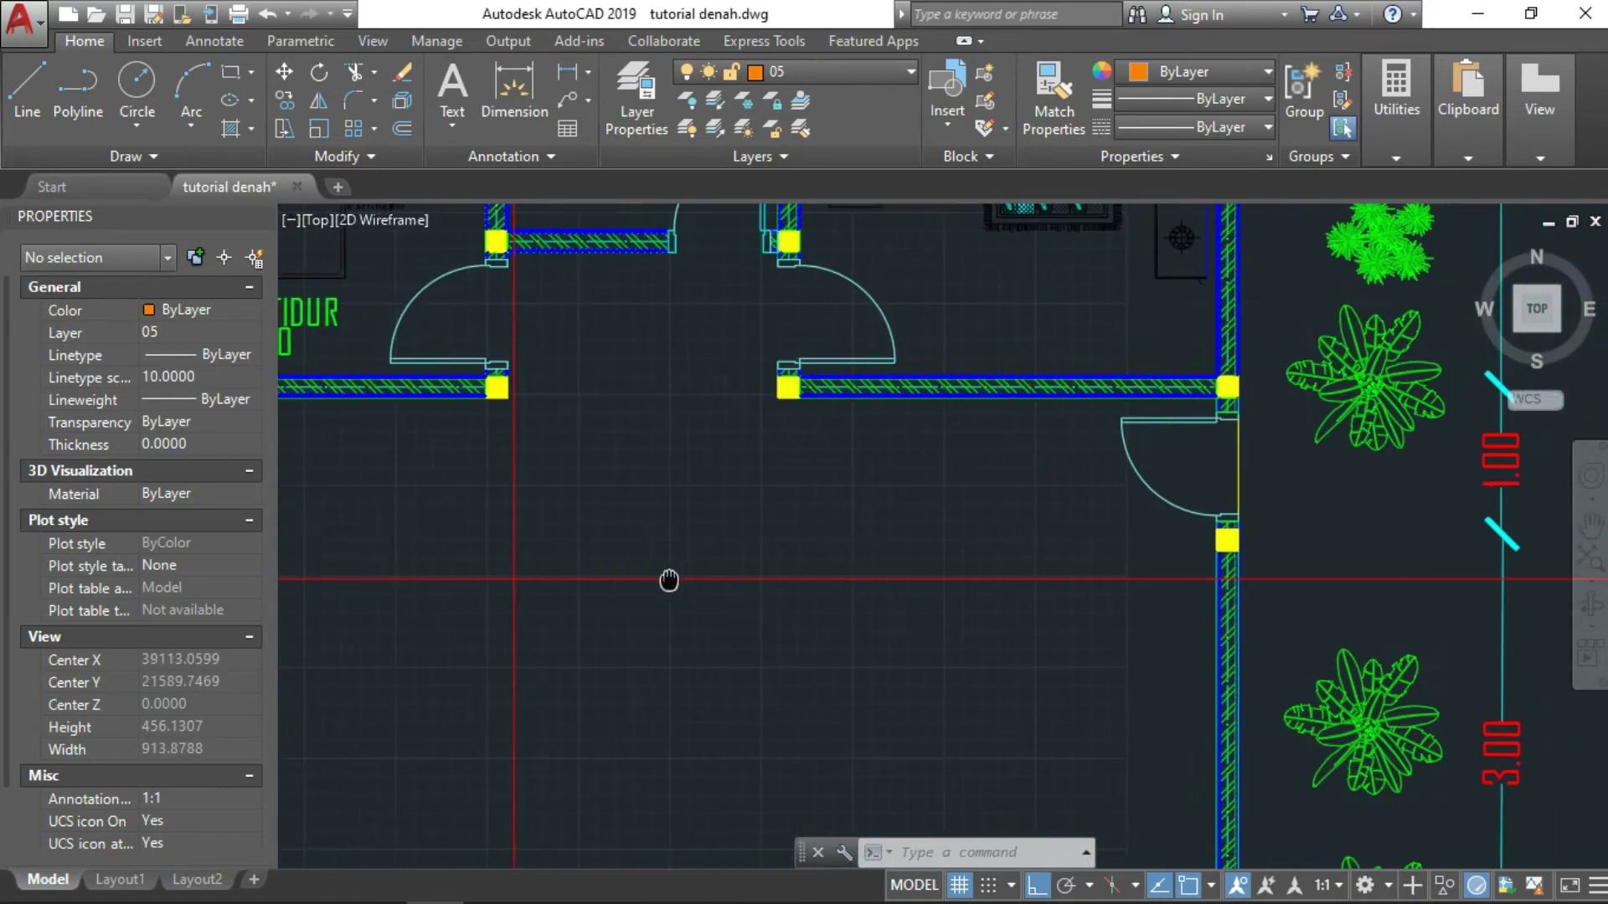
Step: Bring DAPUR and R.MAKAN into view, then zoom out to the whole house plan
scroll(1357, 576, up, 2)
scroll(1203, 634, down, 4)
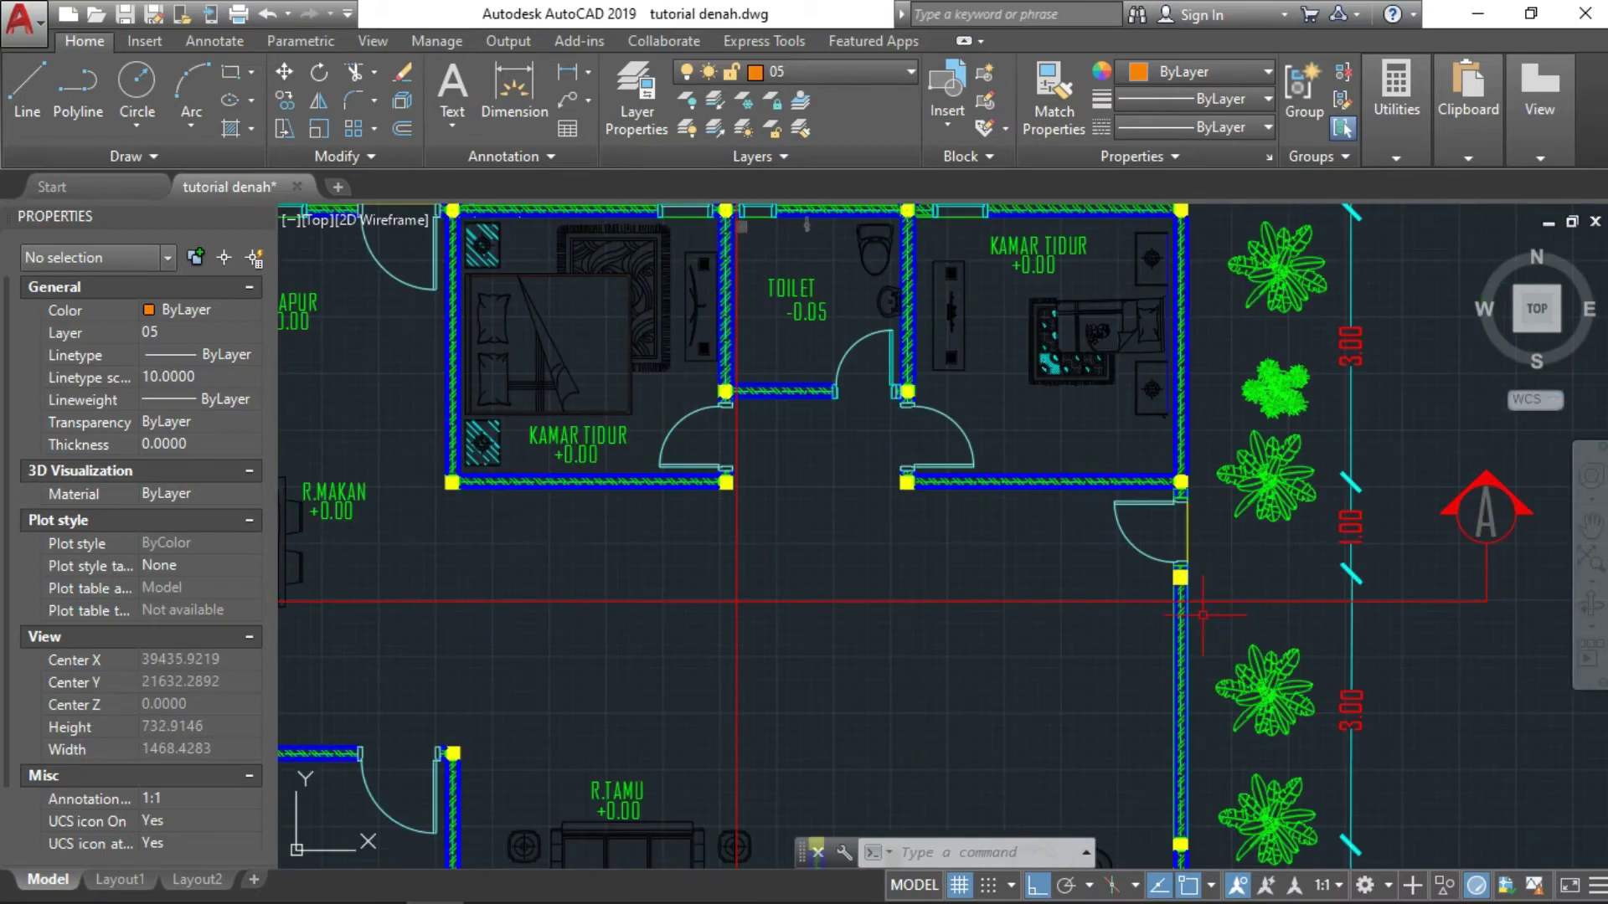
middle_drag(1007, 592, 1302, 570)
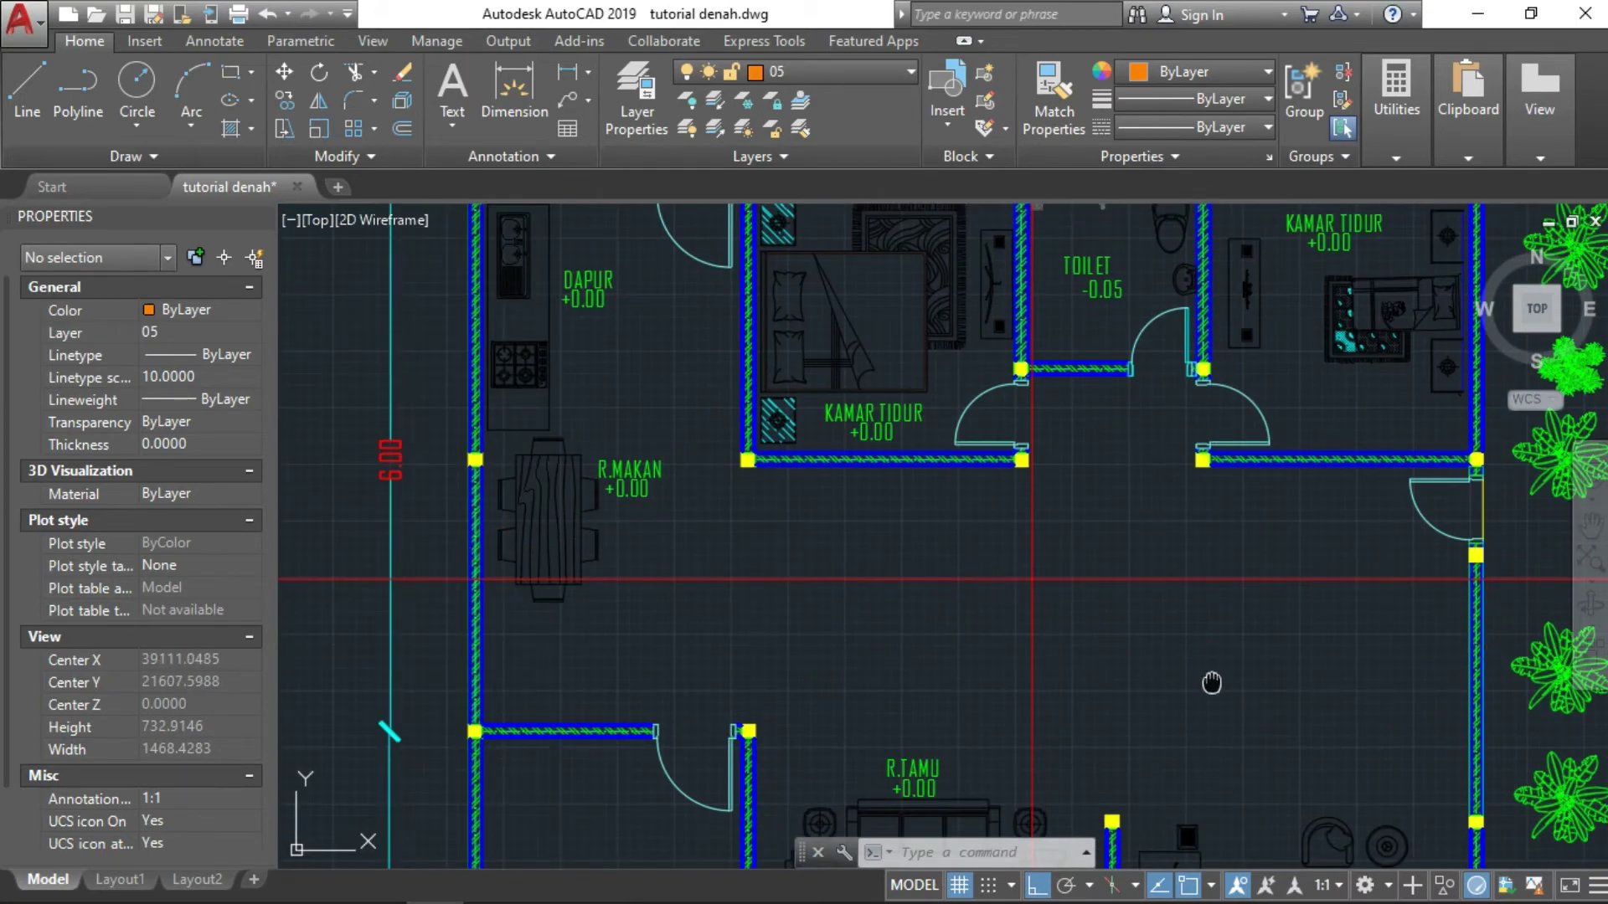
scroll(1212, 682, down, 3)
scroll(971, 502, down, 2)
scroll(972, 502, down, 2)
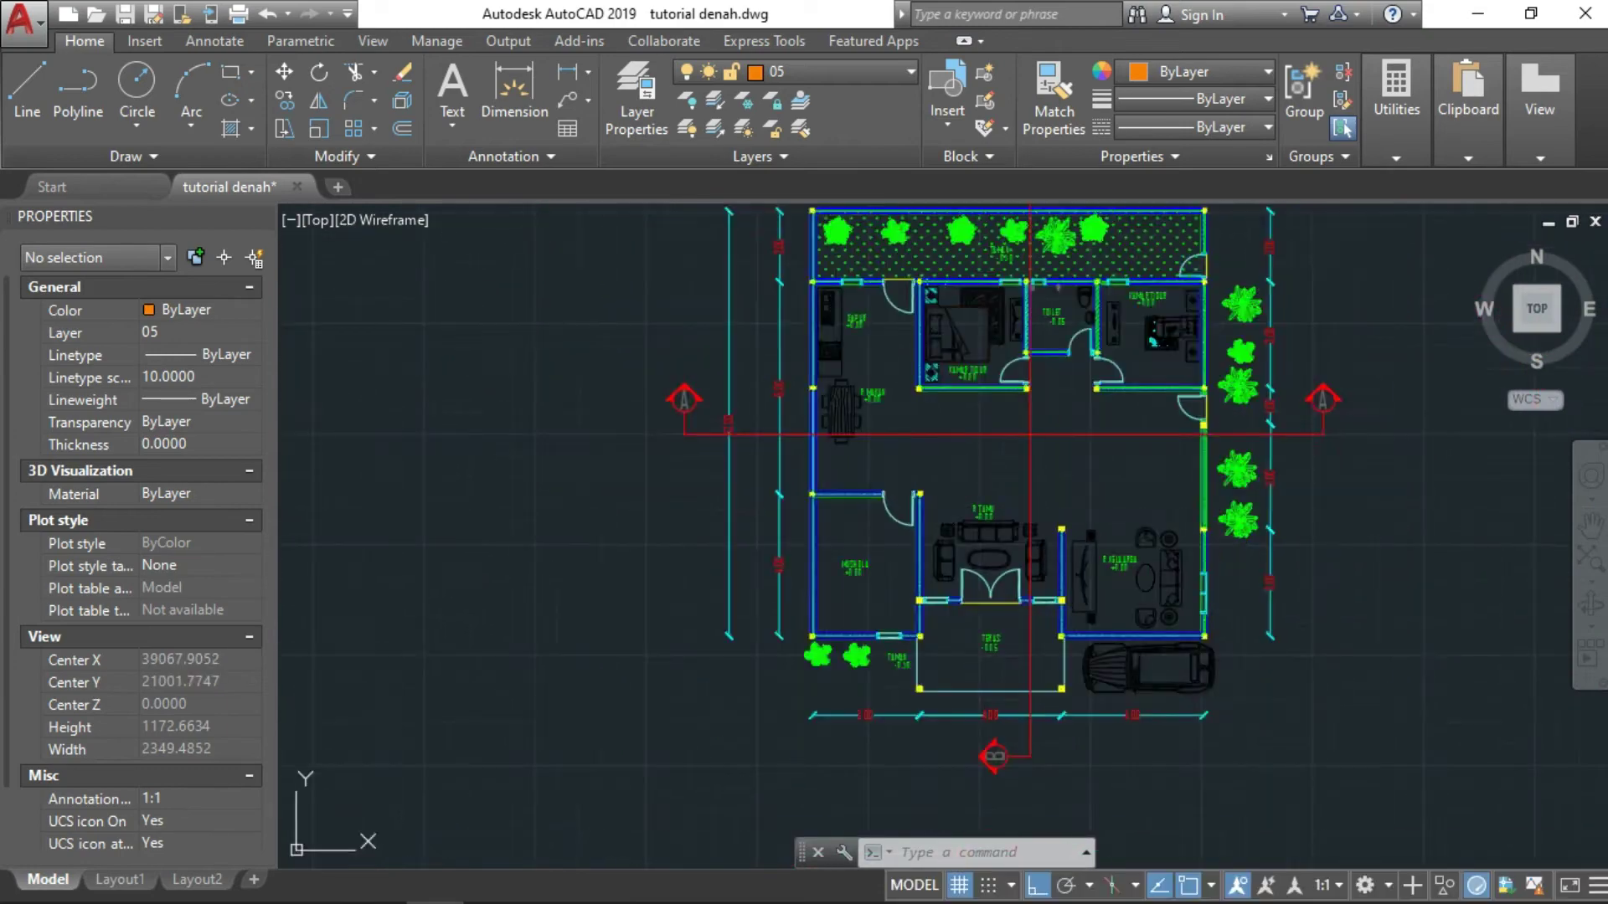
scroll(1009, 436, down, 5)
scroll(1110, 562, up, 3)
scroll(1110, 562, up, 3)
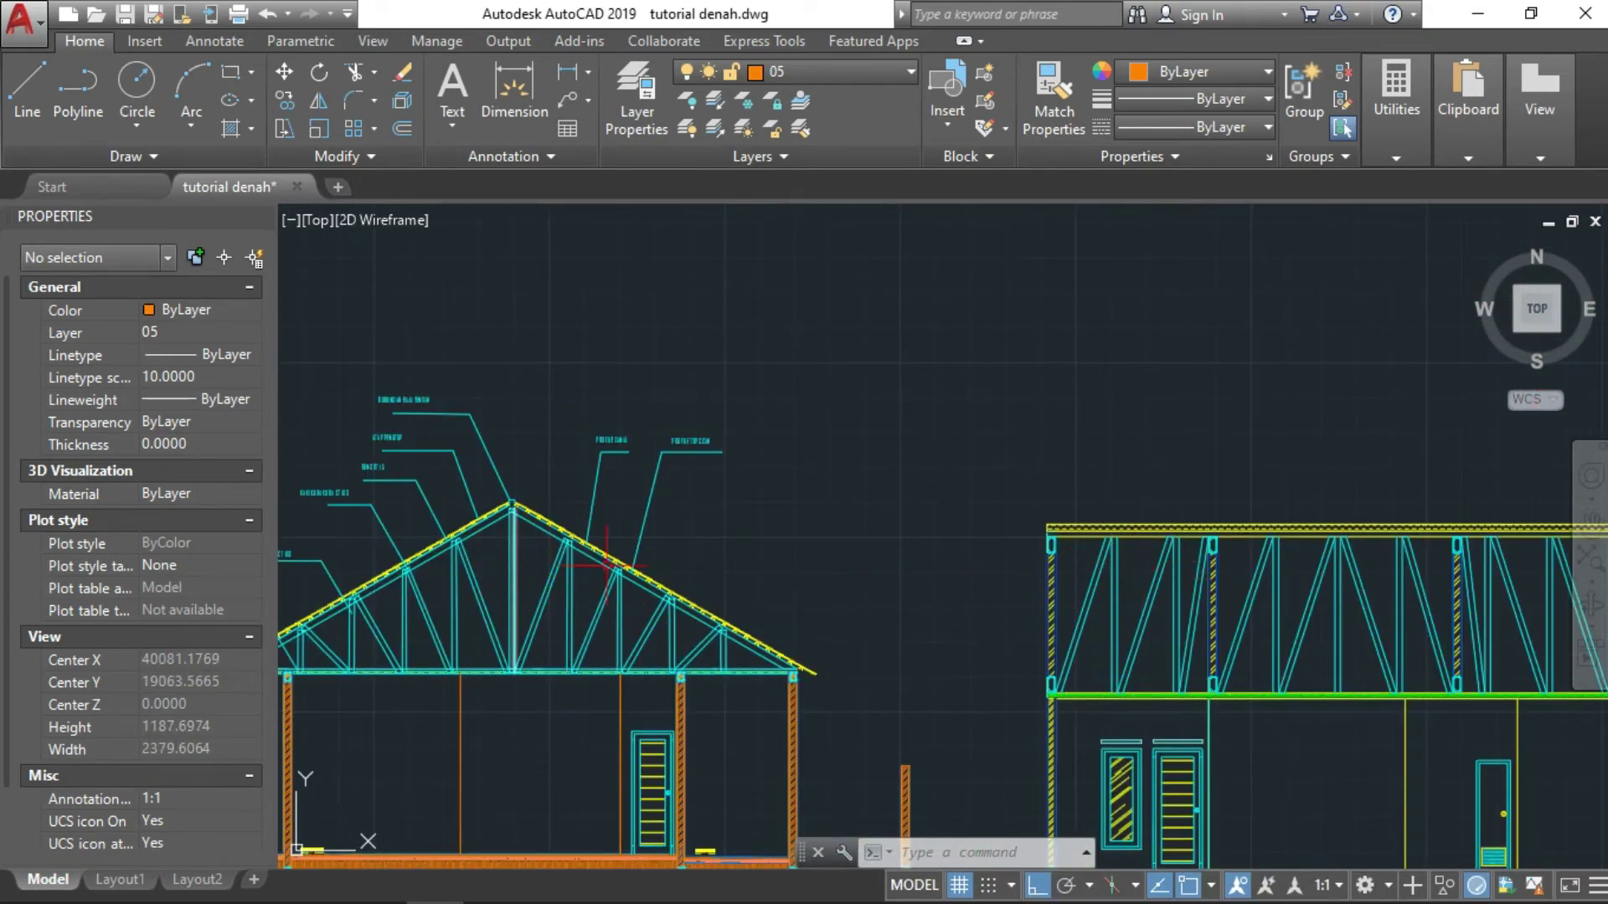
Step: Centre the left section's labelled roof truss, then zoom out to the entire drawing
middle_drag(624, 612, 886, 584)
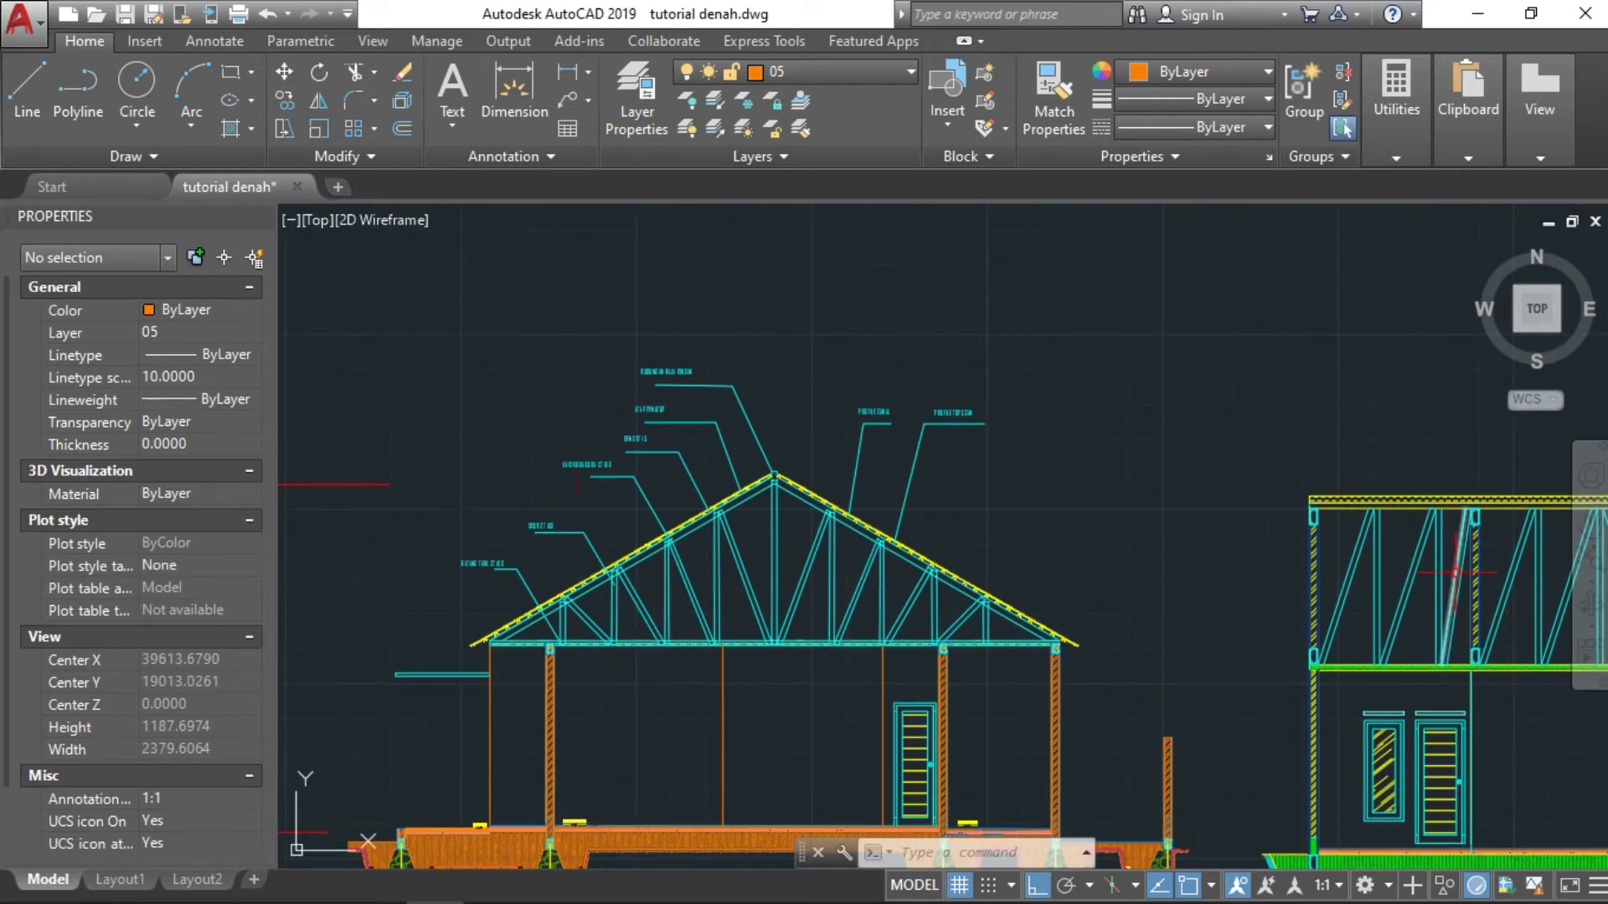
middle_drag(1455, 573, 971, 578)
middle_drag(771, 620, 1364, 625)
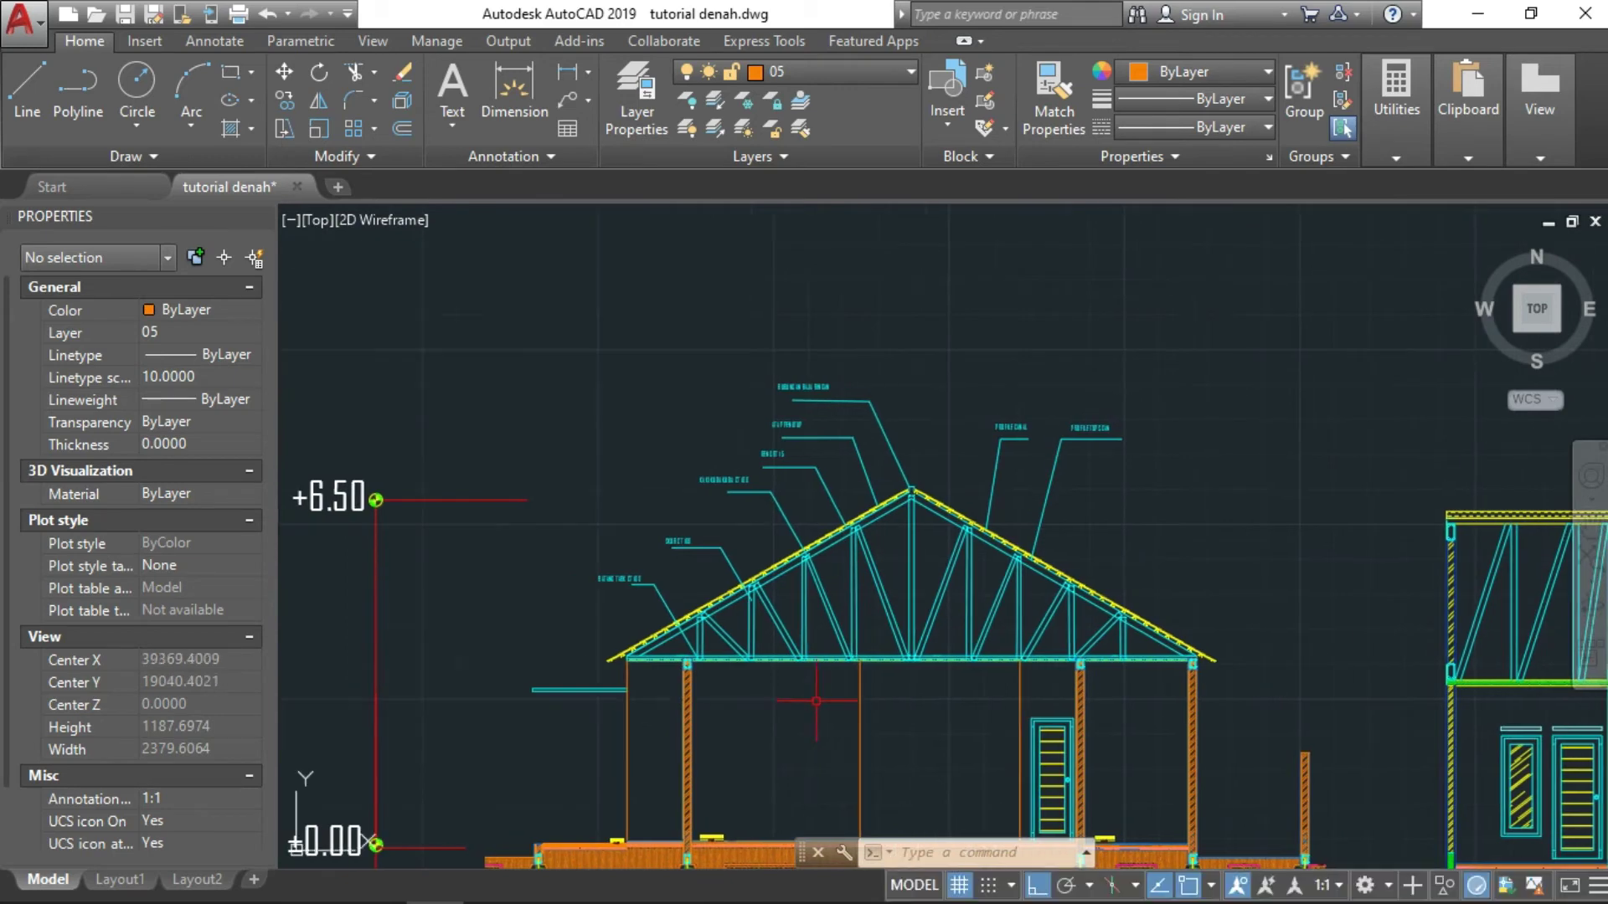
scroll(726, 650, up, 2)
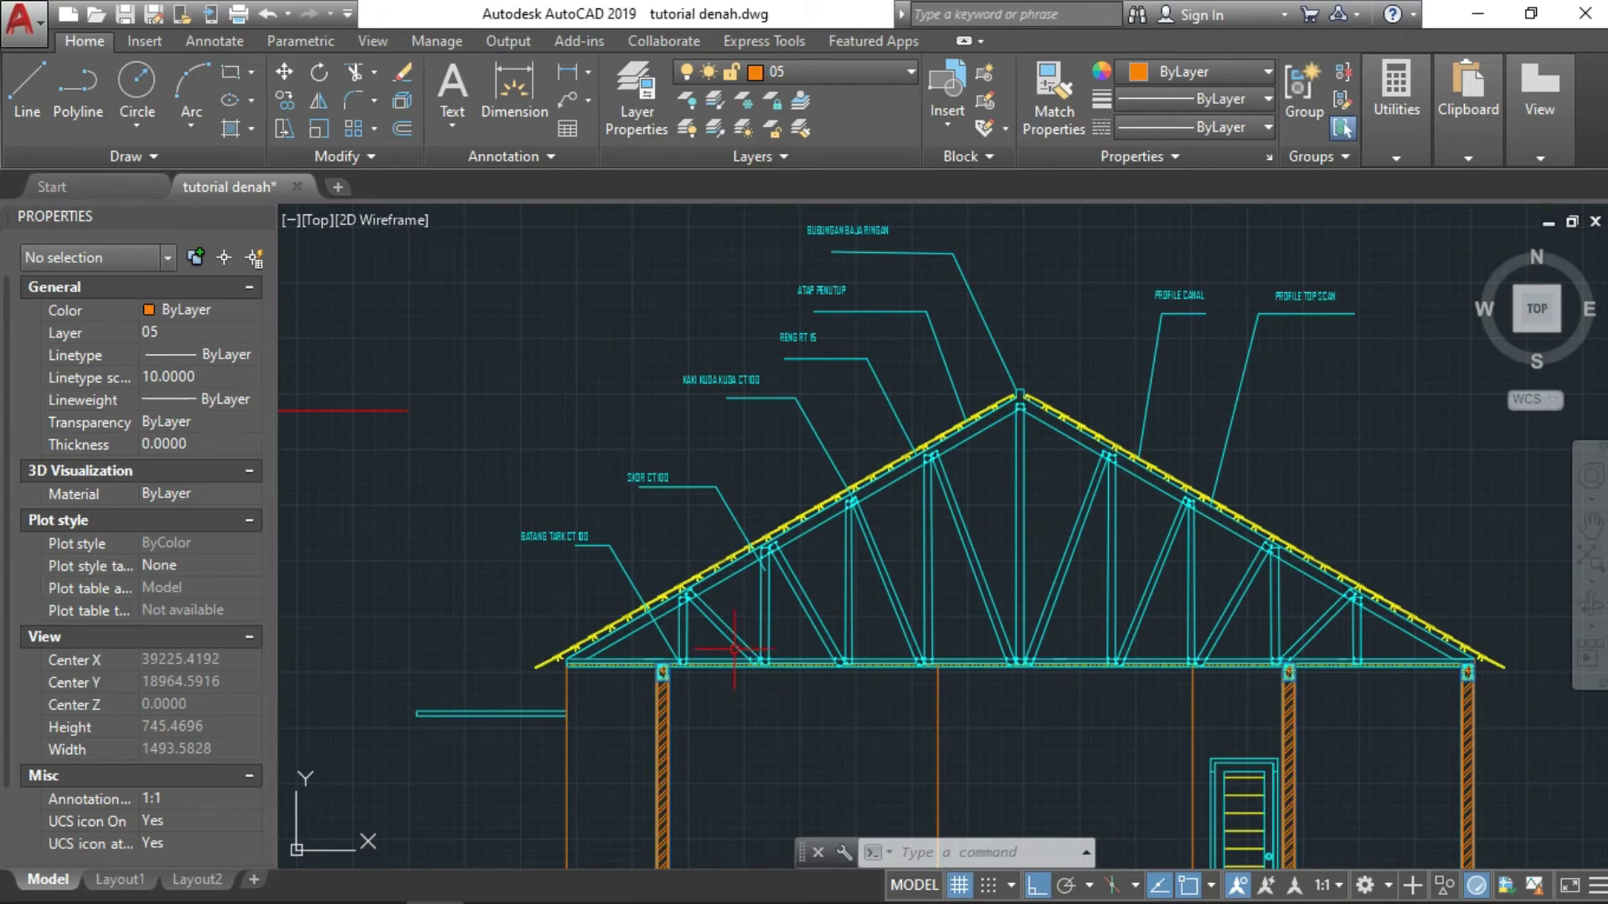
scroll(872, 603, down, 8)
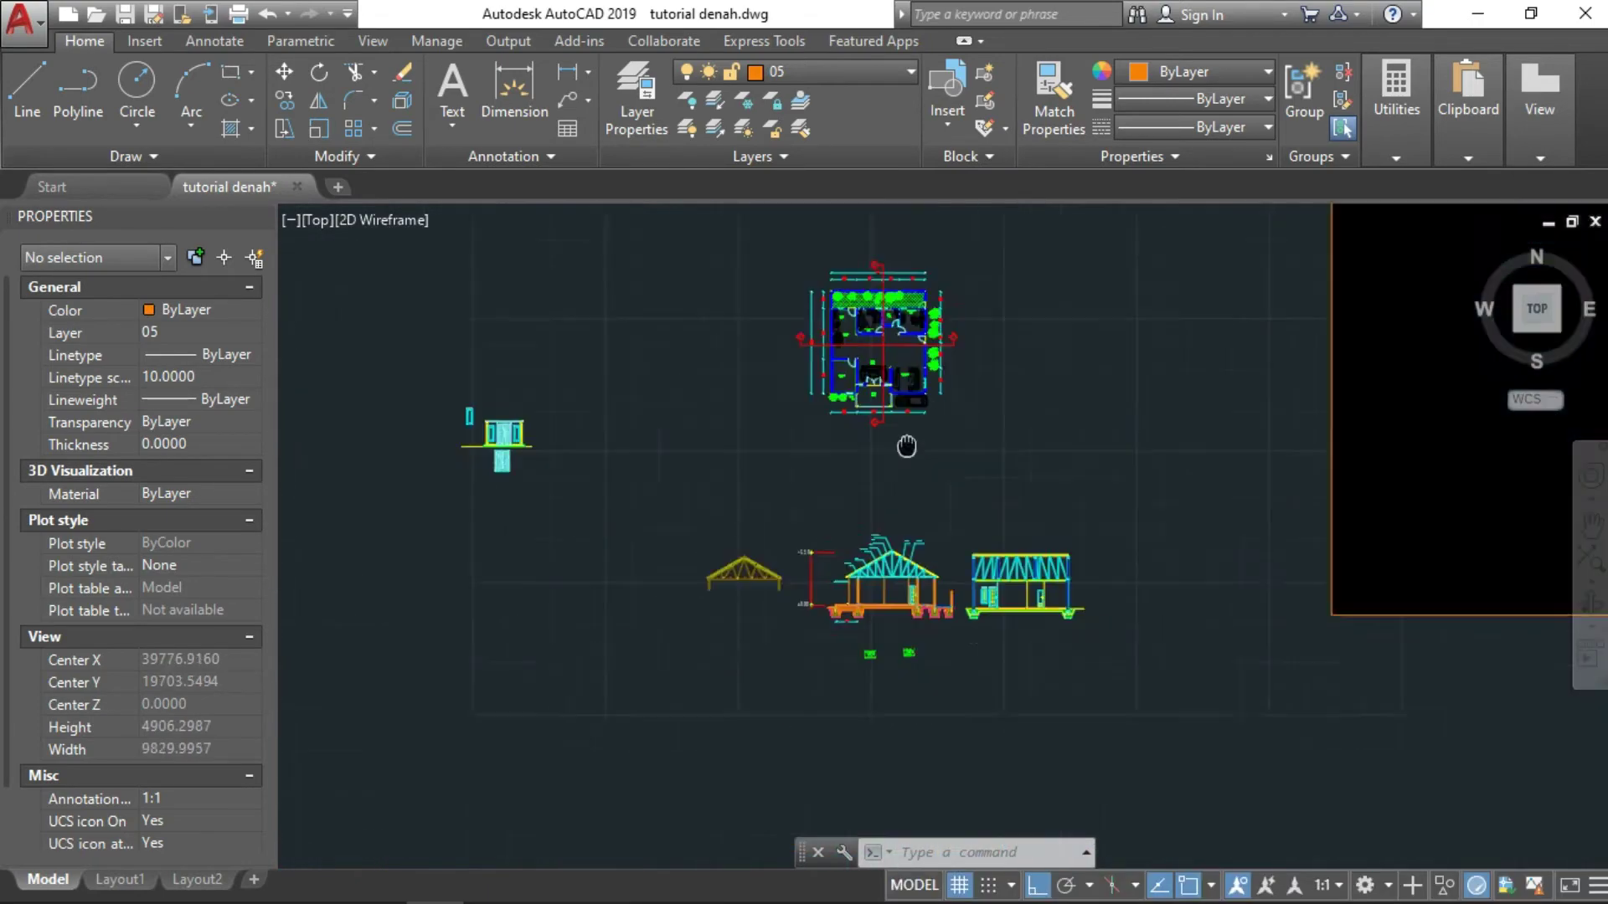
scroll(845, 484, up, 4)
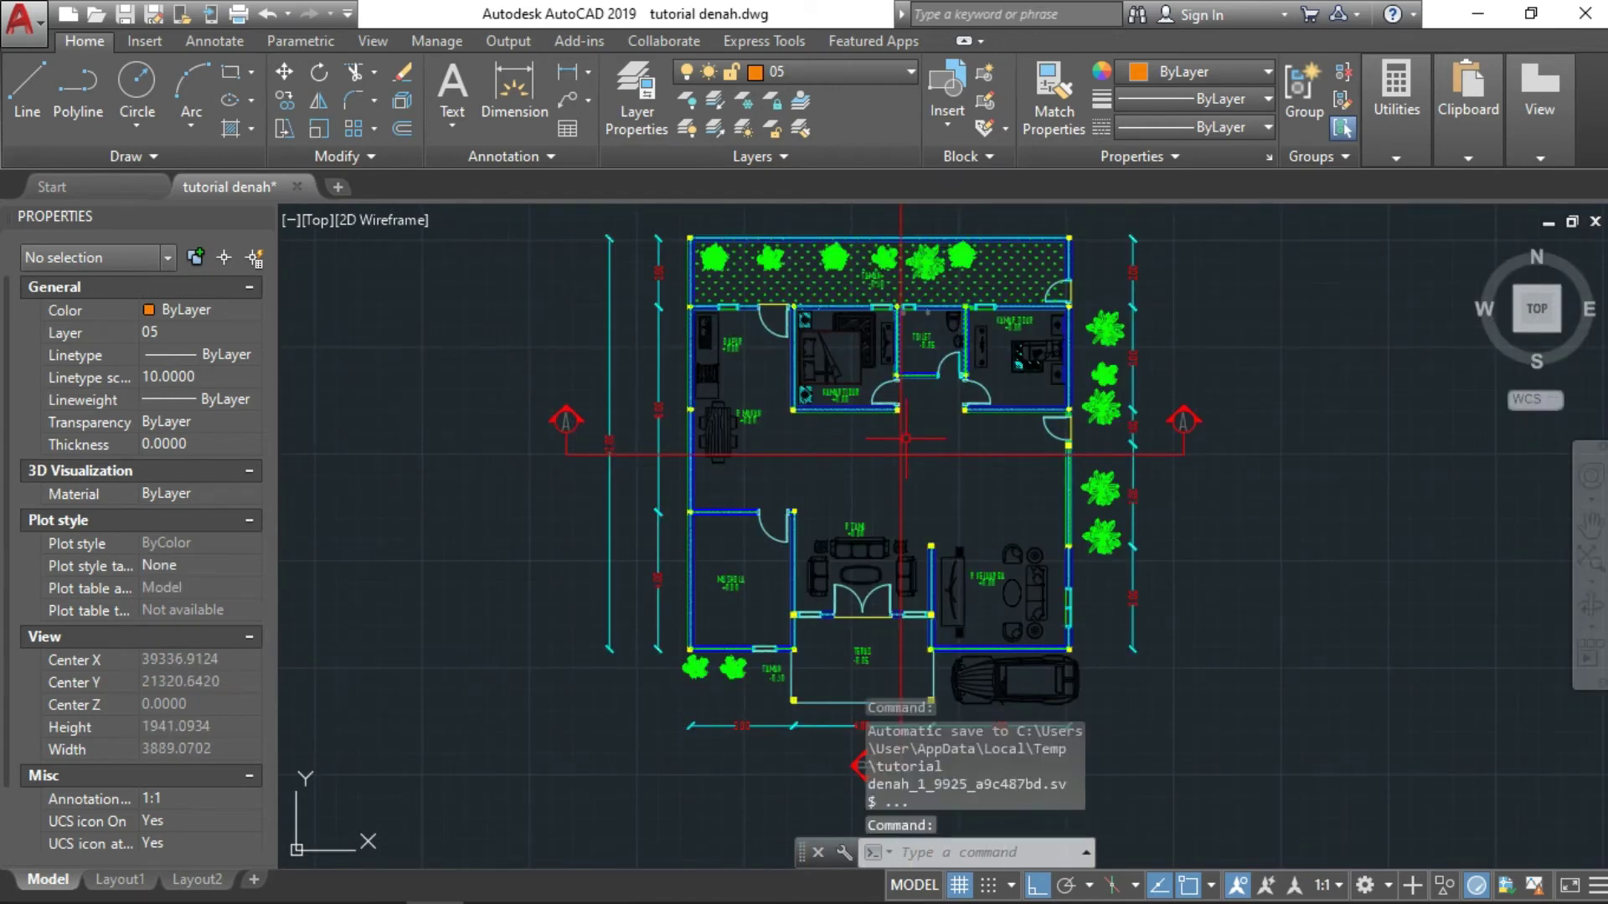
scroll(837, 494, up, 5)
scroll(854, 503, down, 1)
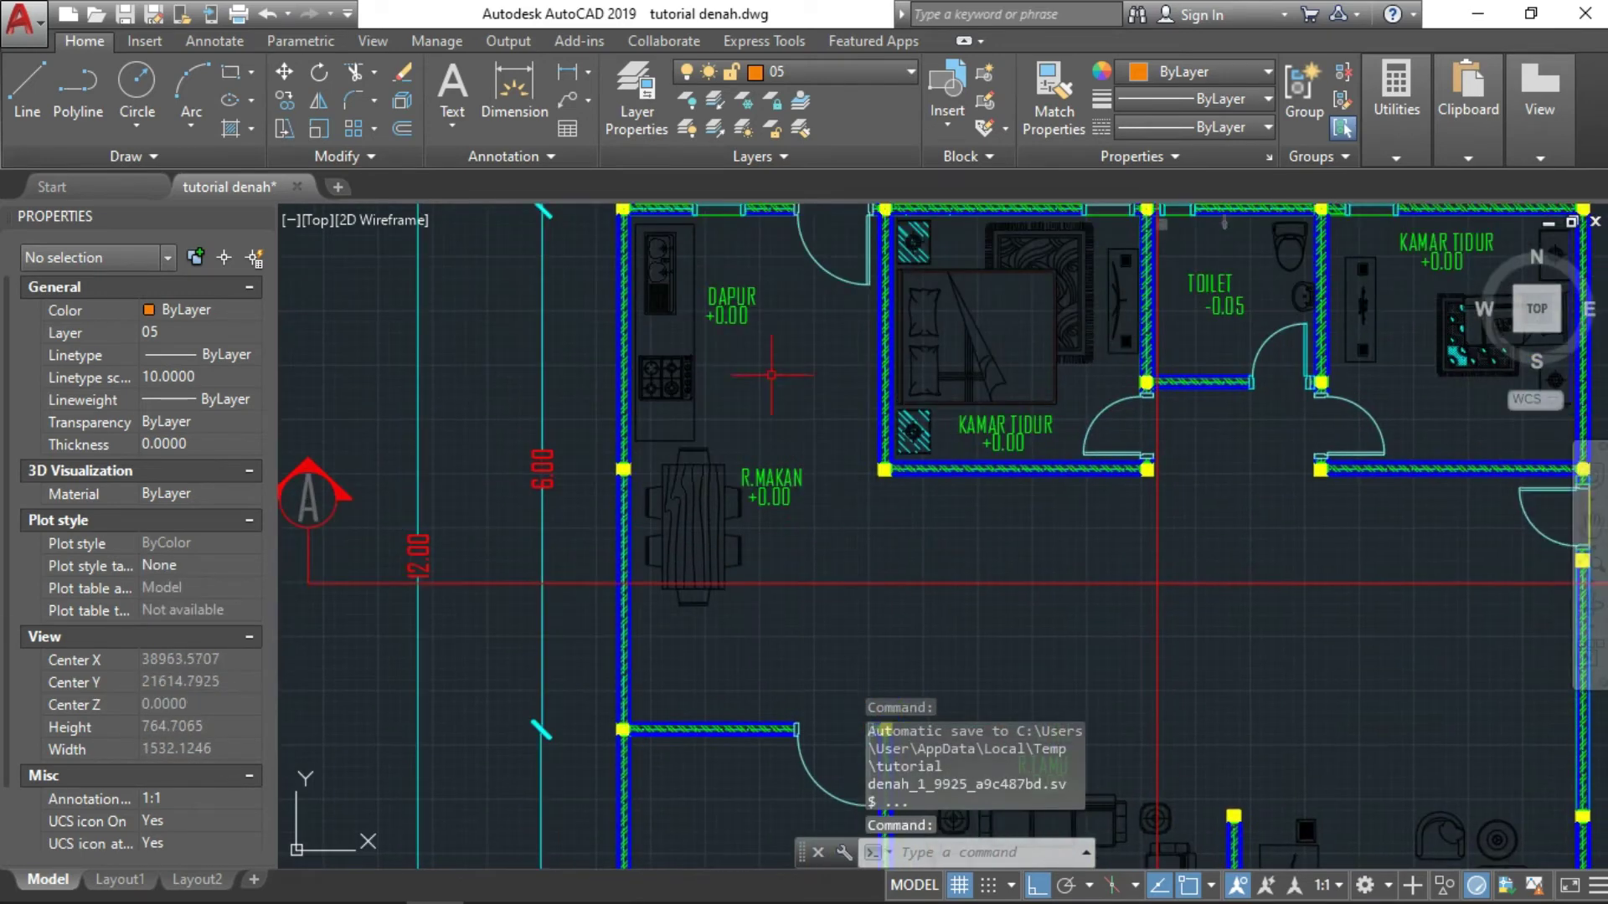
mouse_move(622, 323)
middle_down()
mouse_move(862, 361)
mouse_move(870, 456)
middle_up()
scroll(963, 360, up, 6)
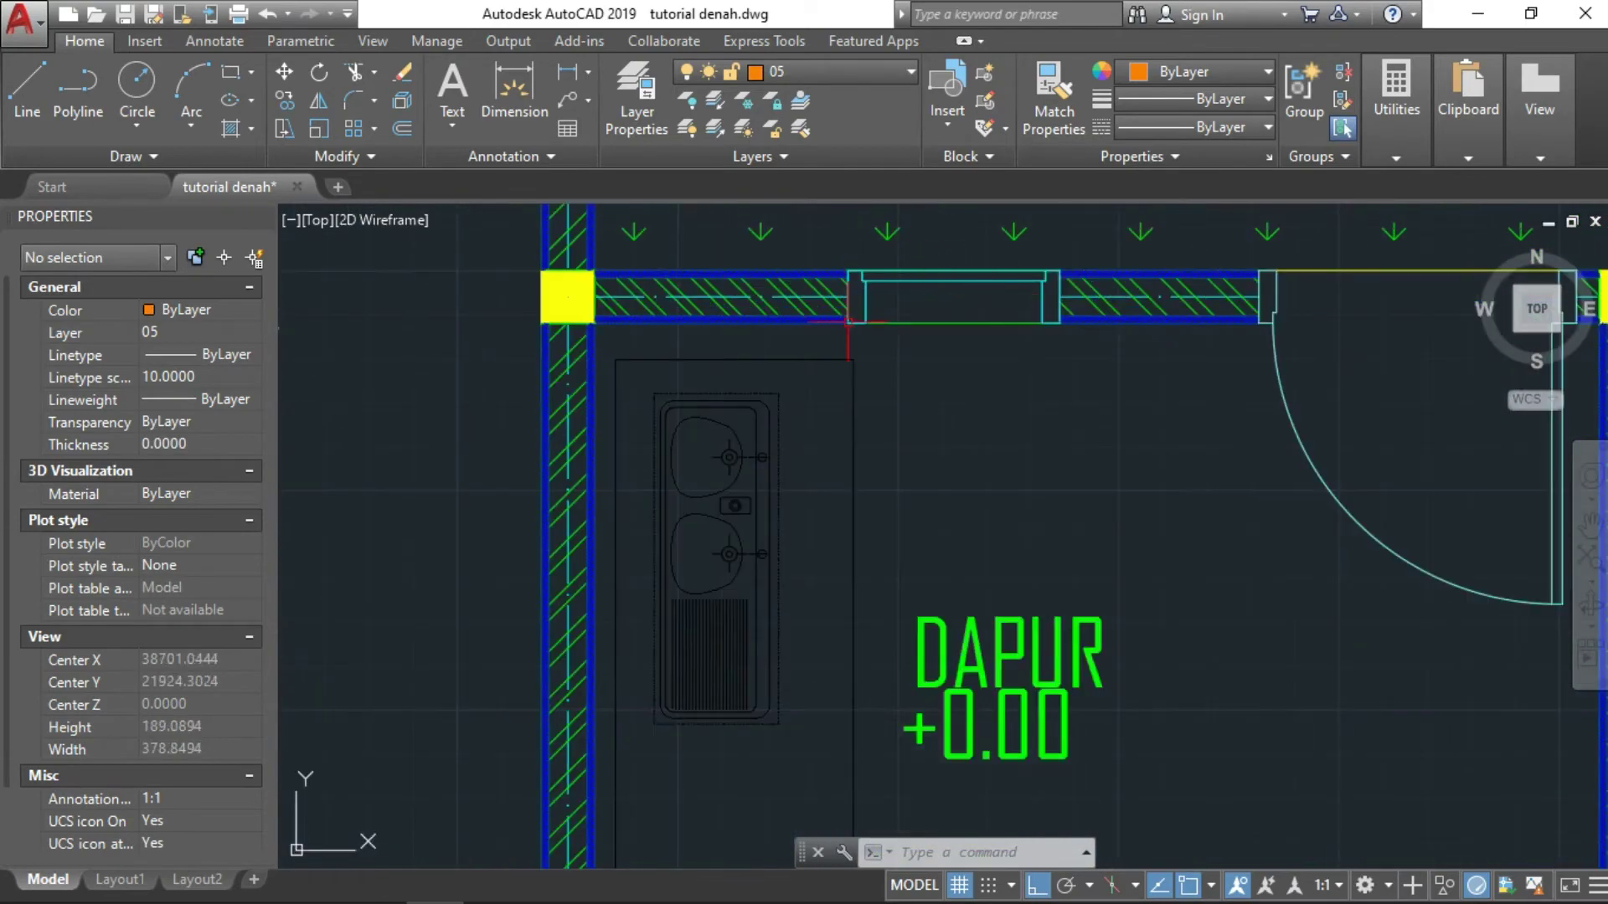
middle_drag(1140, 366, 1012, 435)
scroll(1065, 273, down, 3)
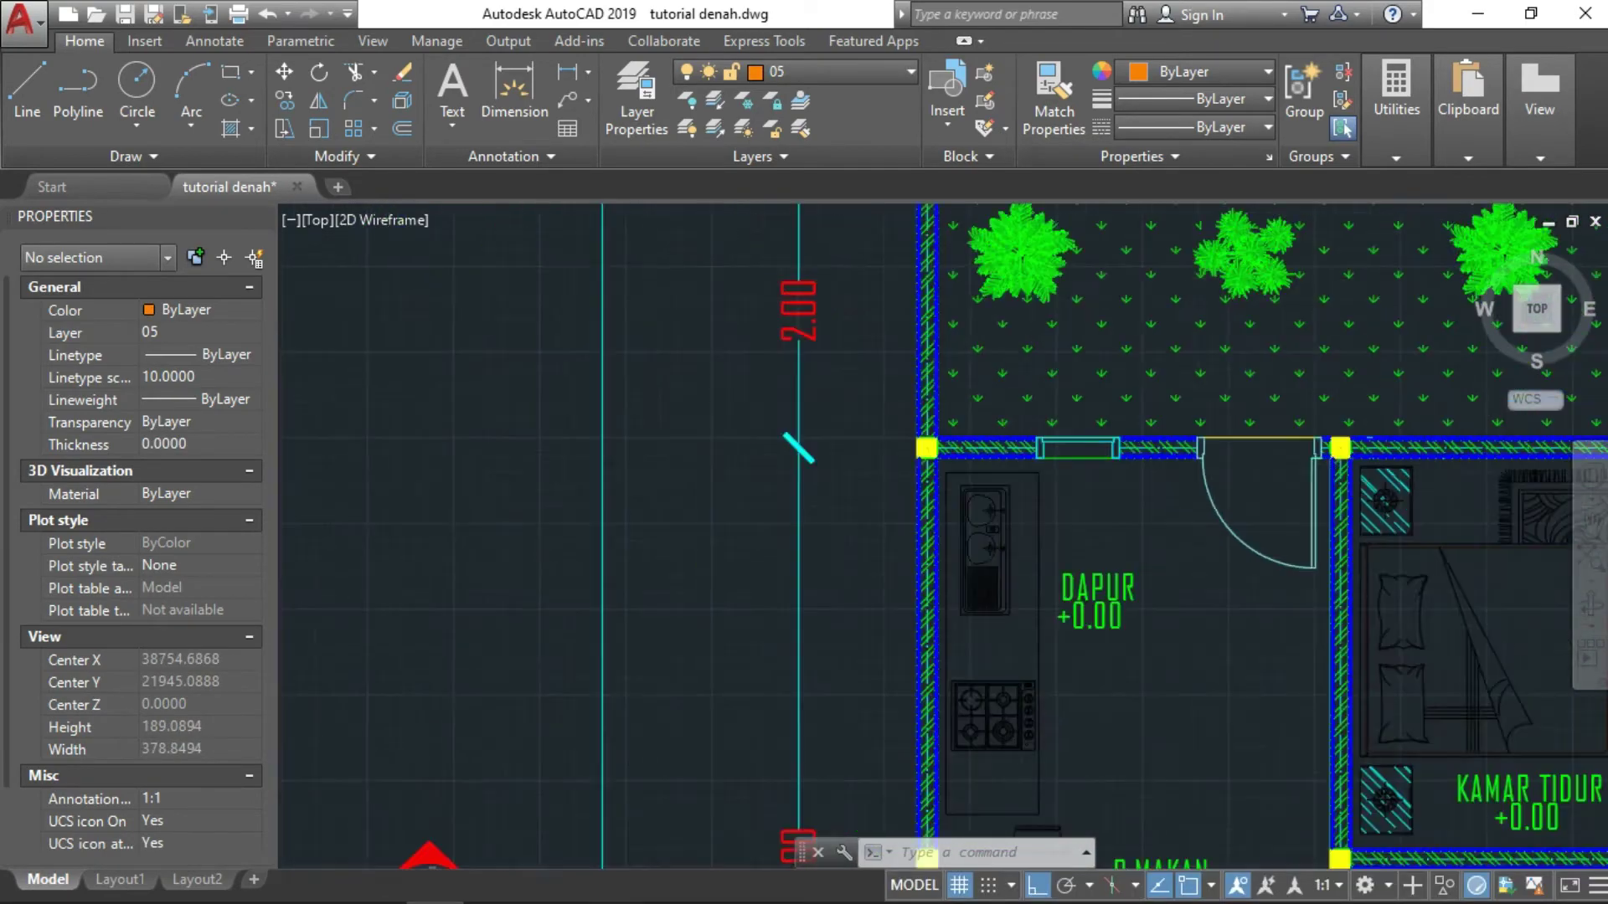
scroll(746, 592, down, 3)
scroll(818, 539, down, 2)
middle_drag(819, 539, 813, 418)
scroll(861, 438, down, 3)
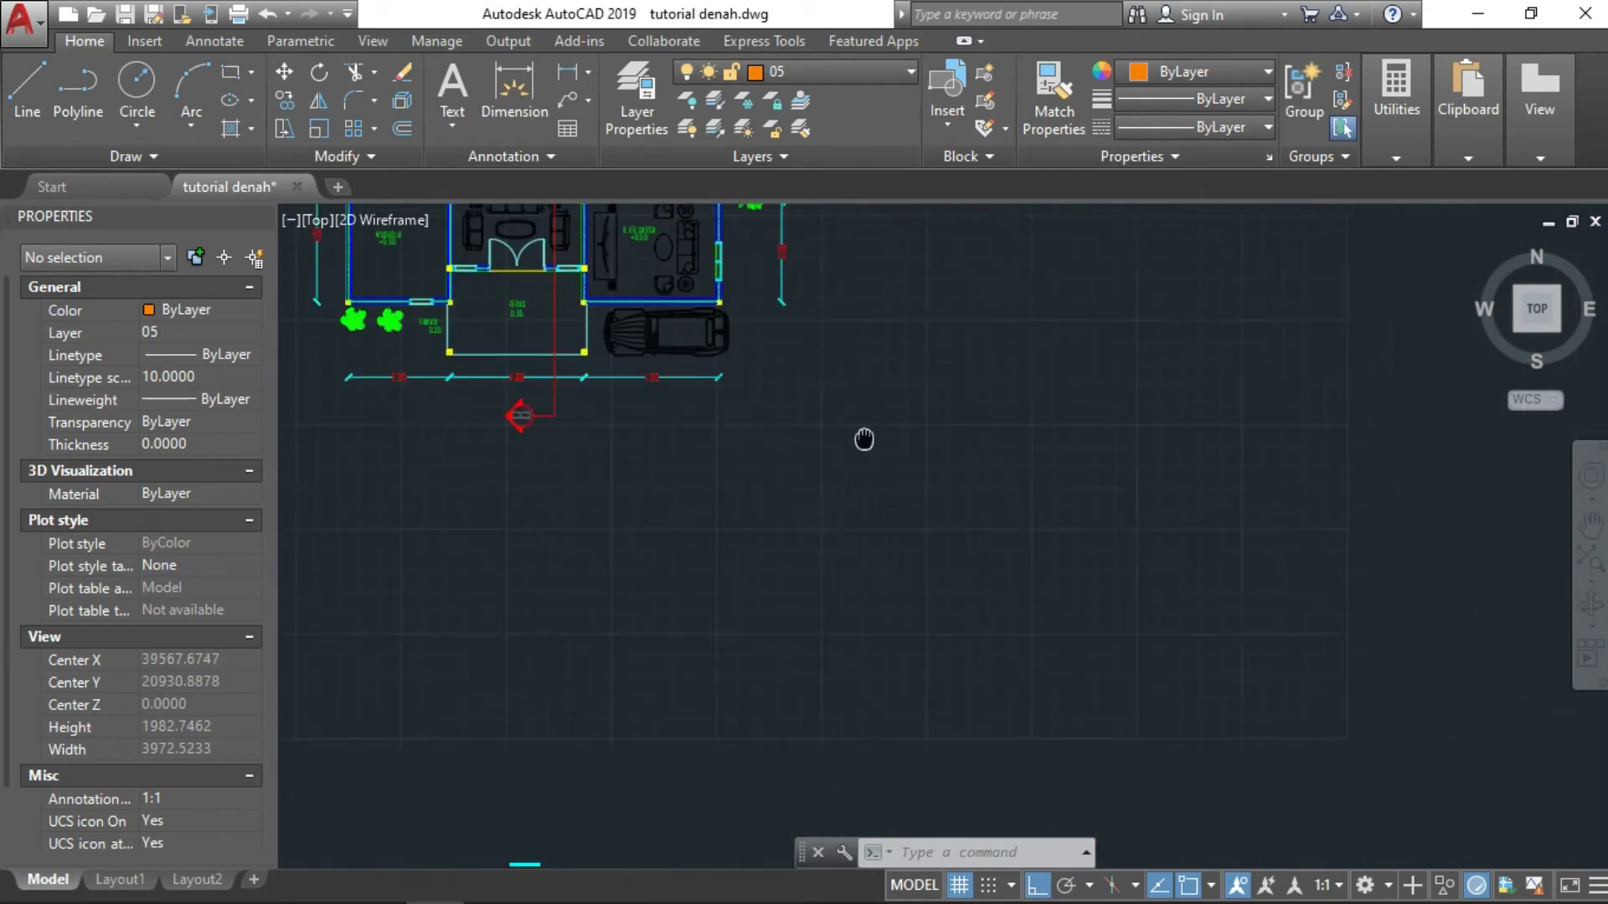
scroll(890, 656, down, 1)
scroll(890, 657, up, 3)
scroll(812, 579, up, 1)
scroll(791, 621, up, 5)
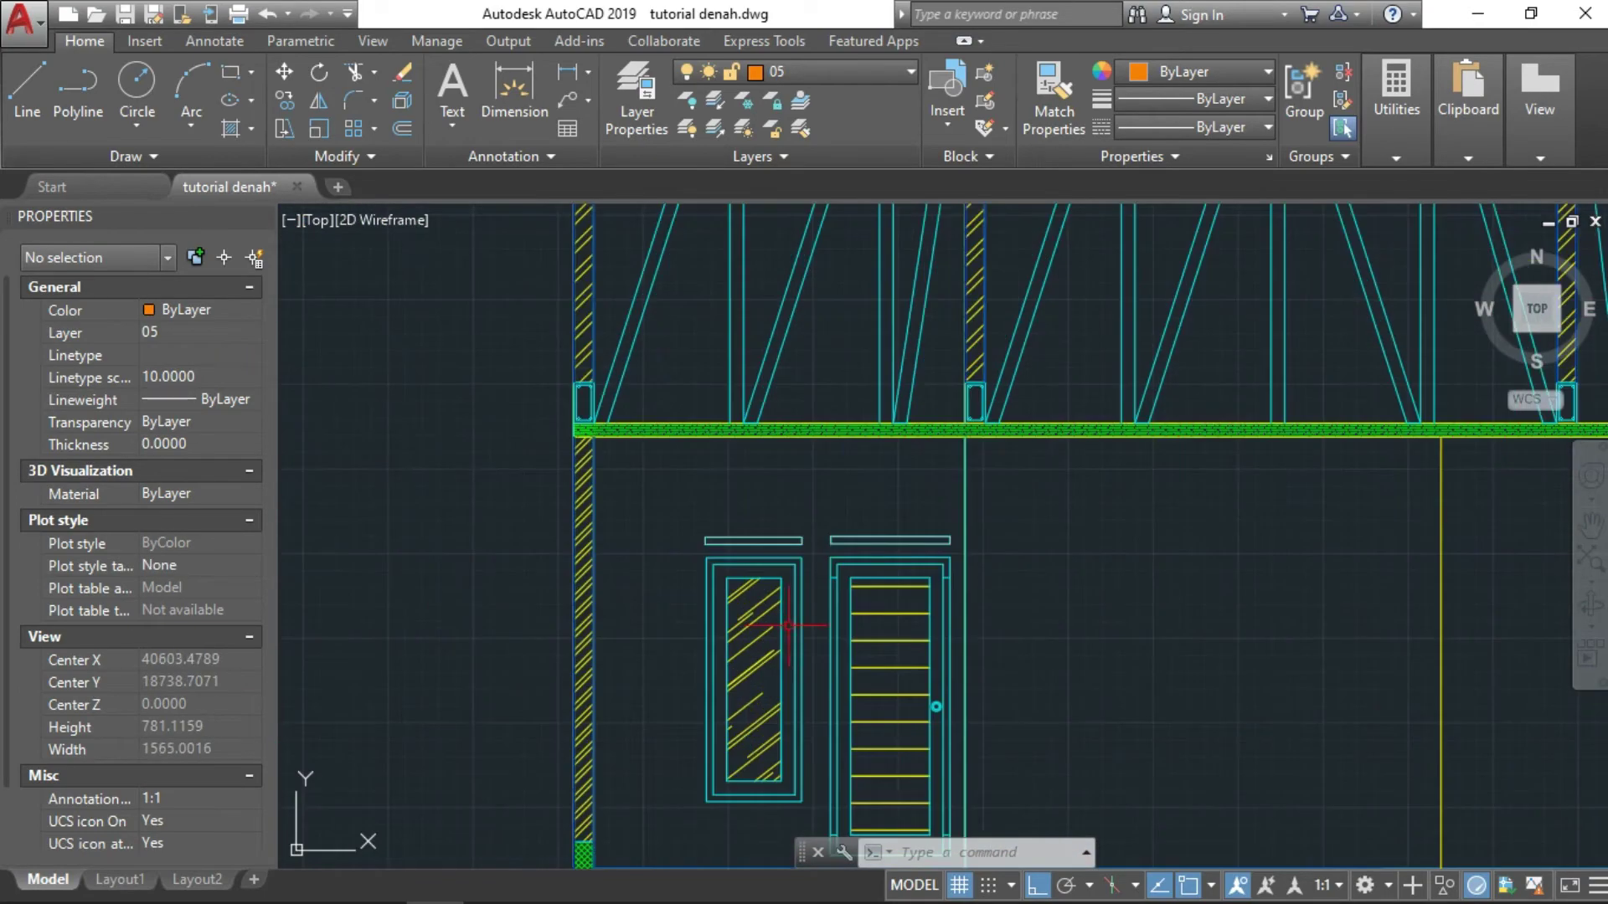
middle_drag(997, 487, 951, 404)
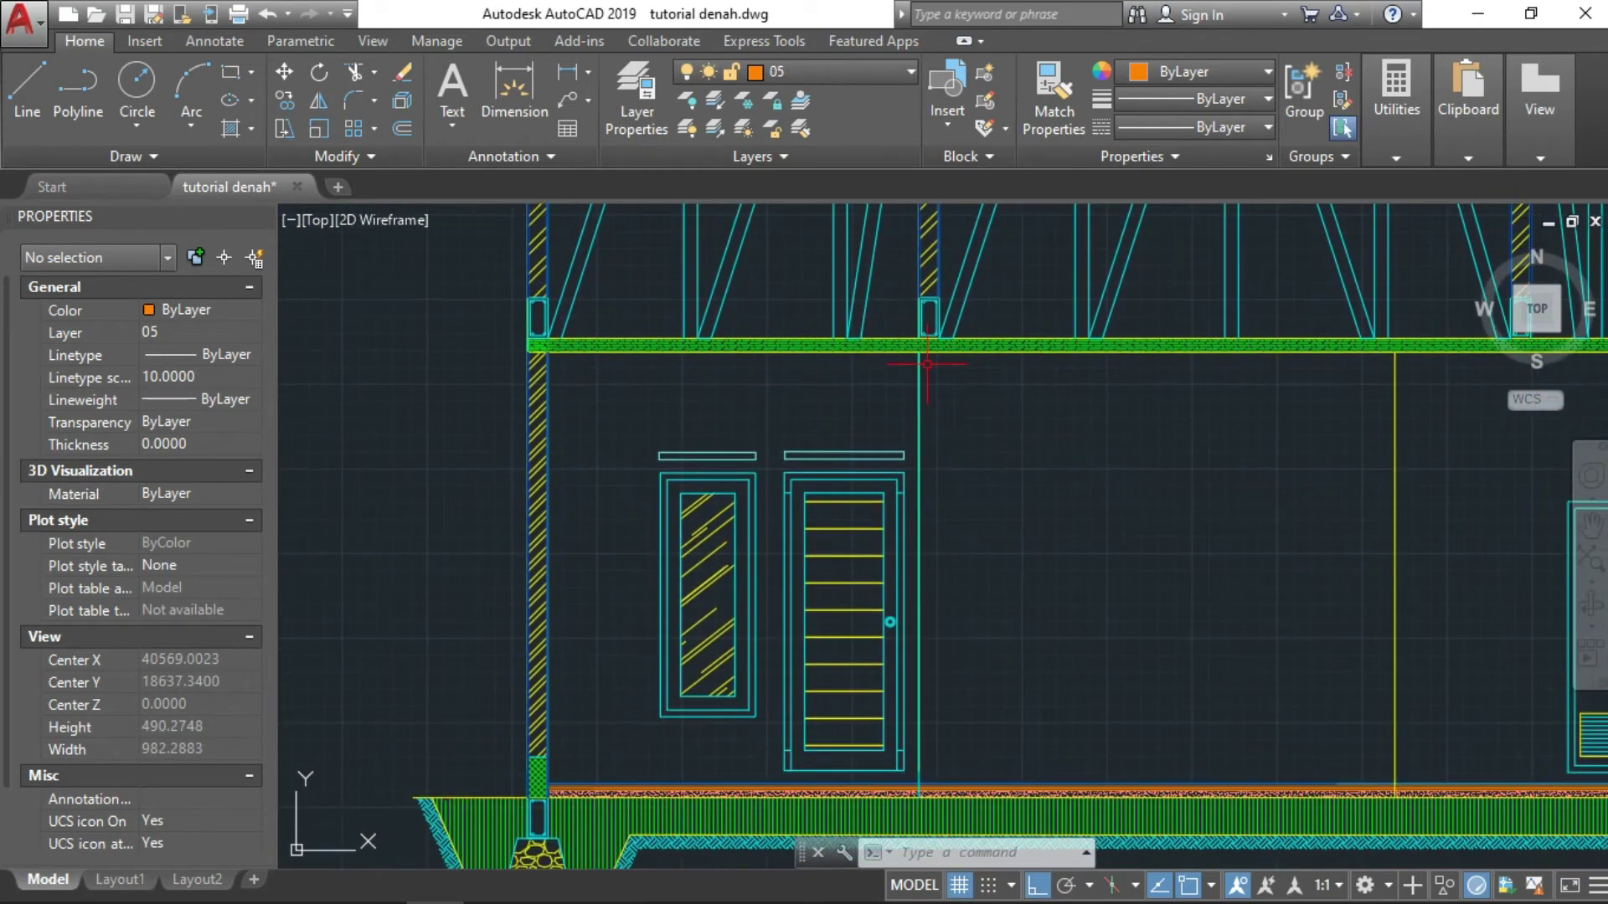
scroll(888, 753, down, 7)
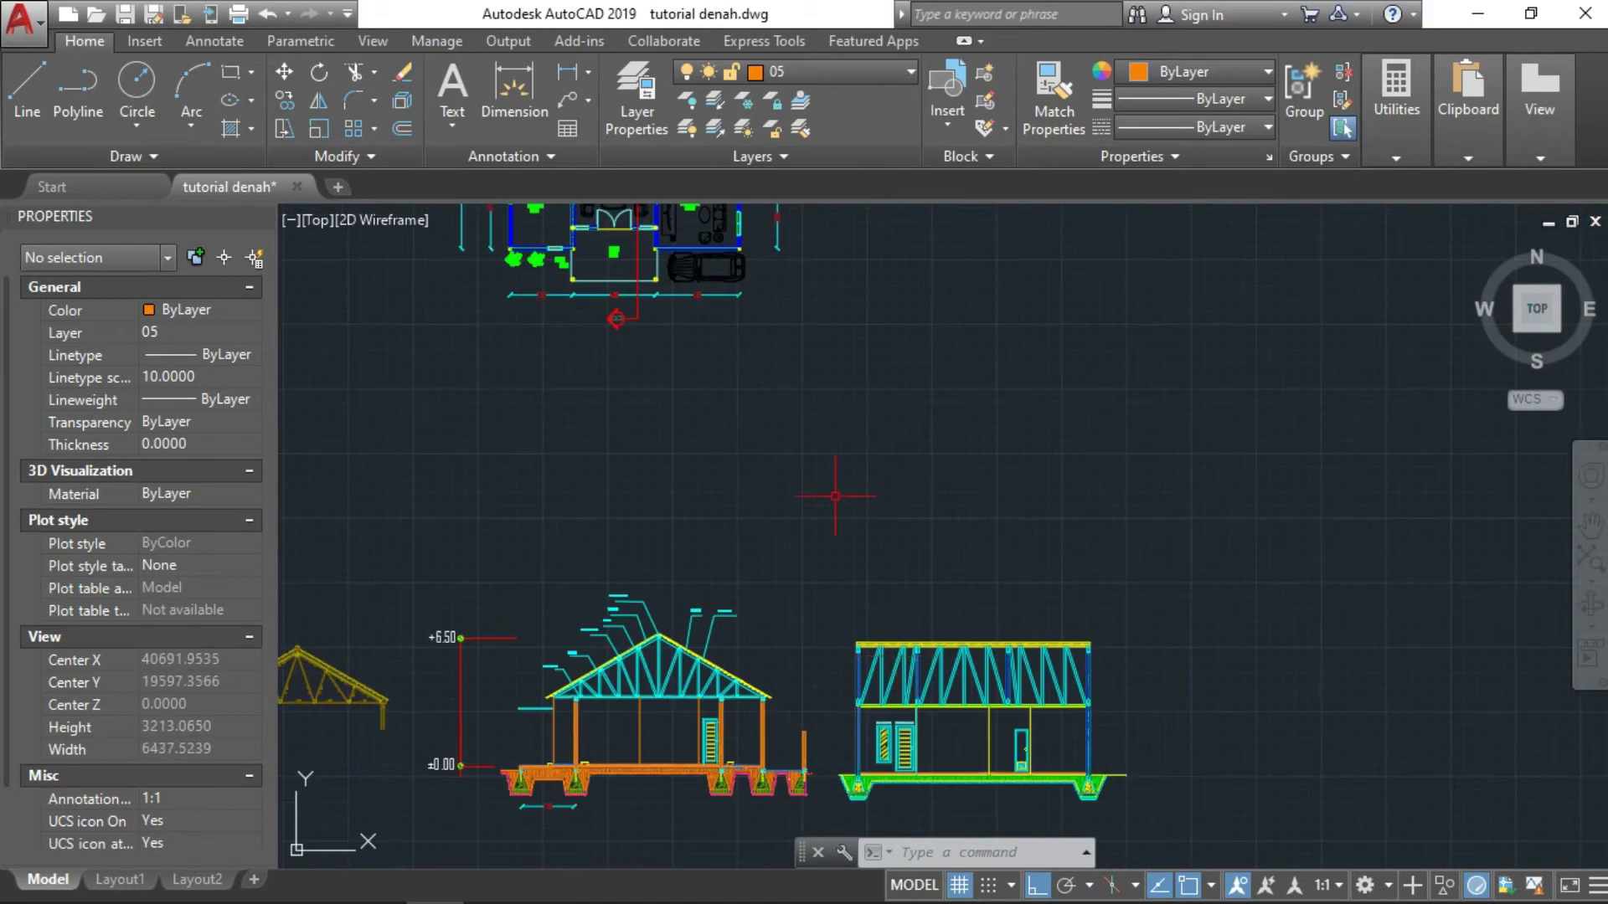
middle_drag(833, 495, 833, 862)
scroll(526, 461, up, 4)
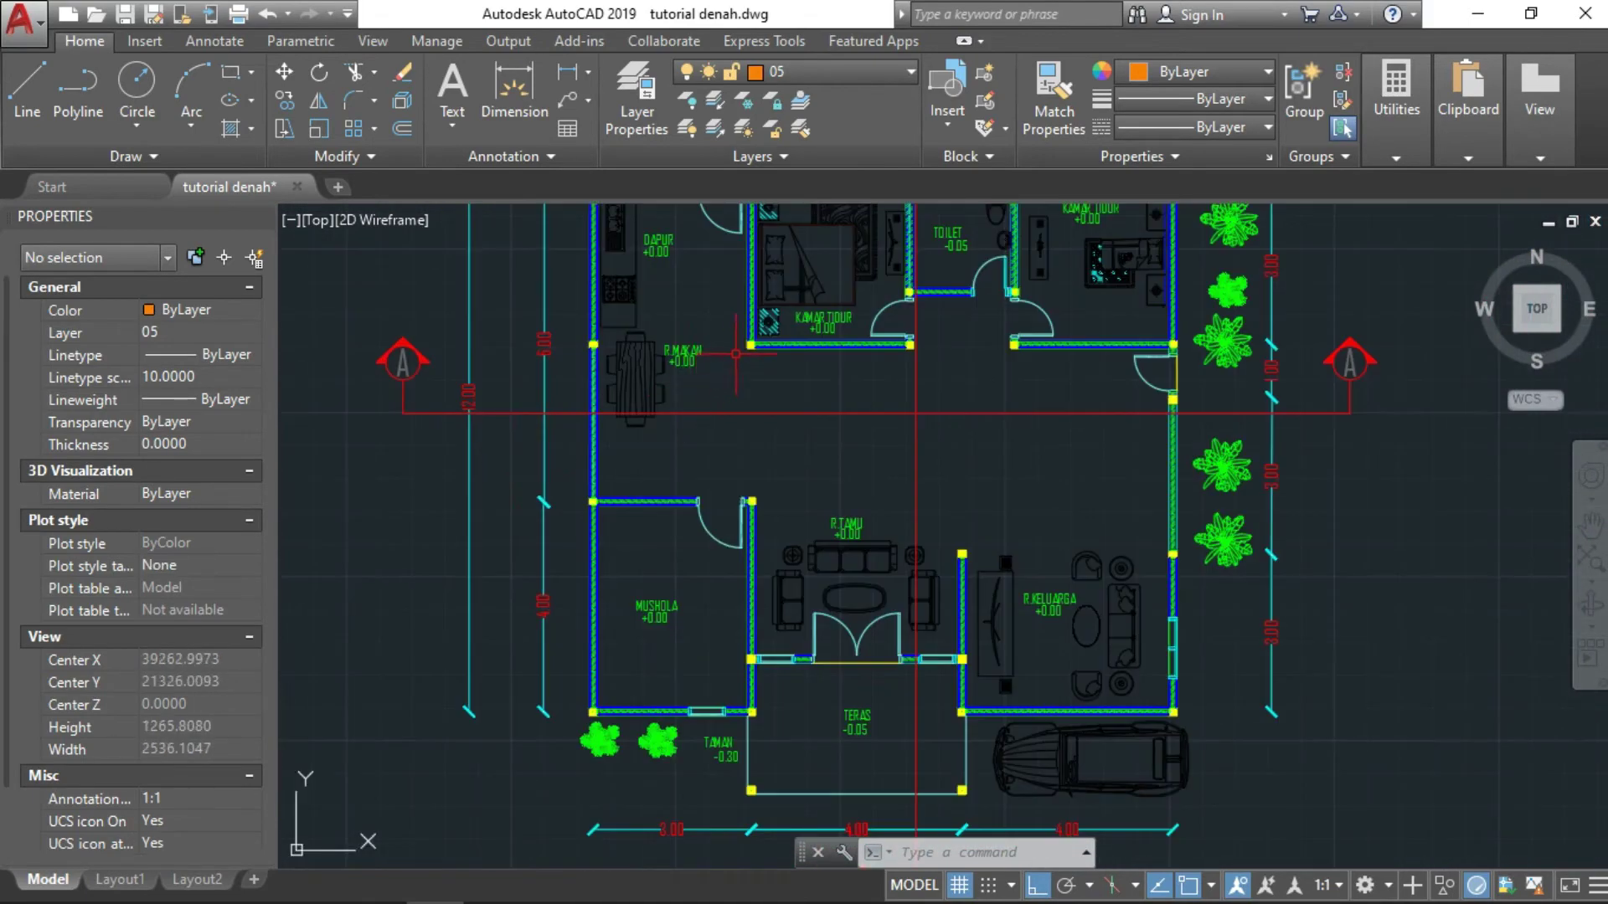
scroll(735, 354, up, 4)
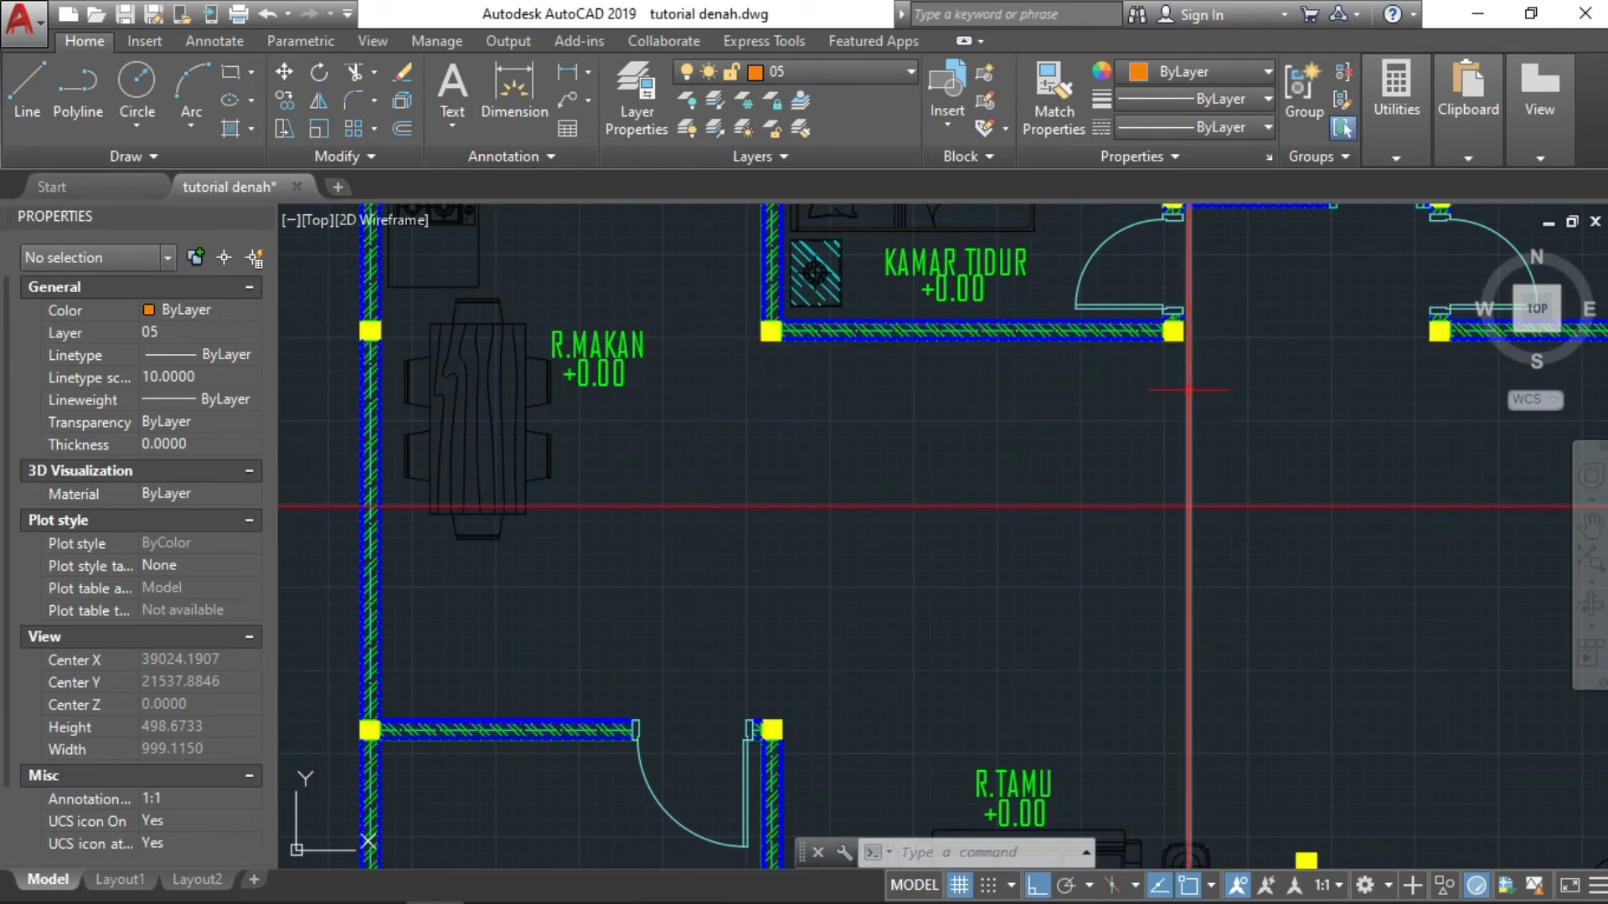
scroll(1188, 541, down, 2)
middle_drag(1188, 542, 951, 484)
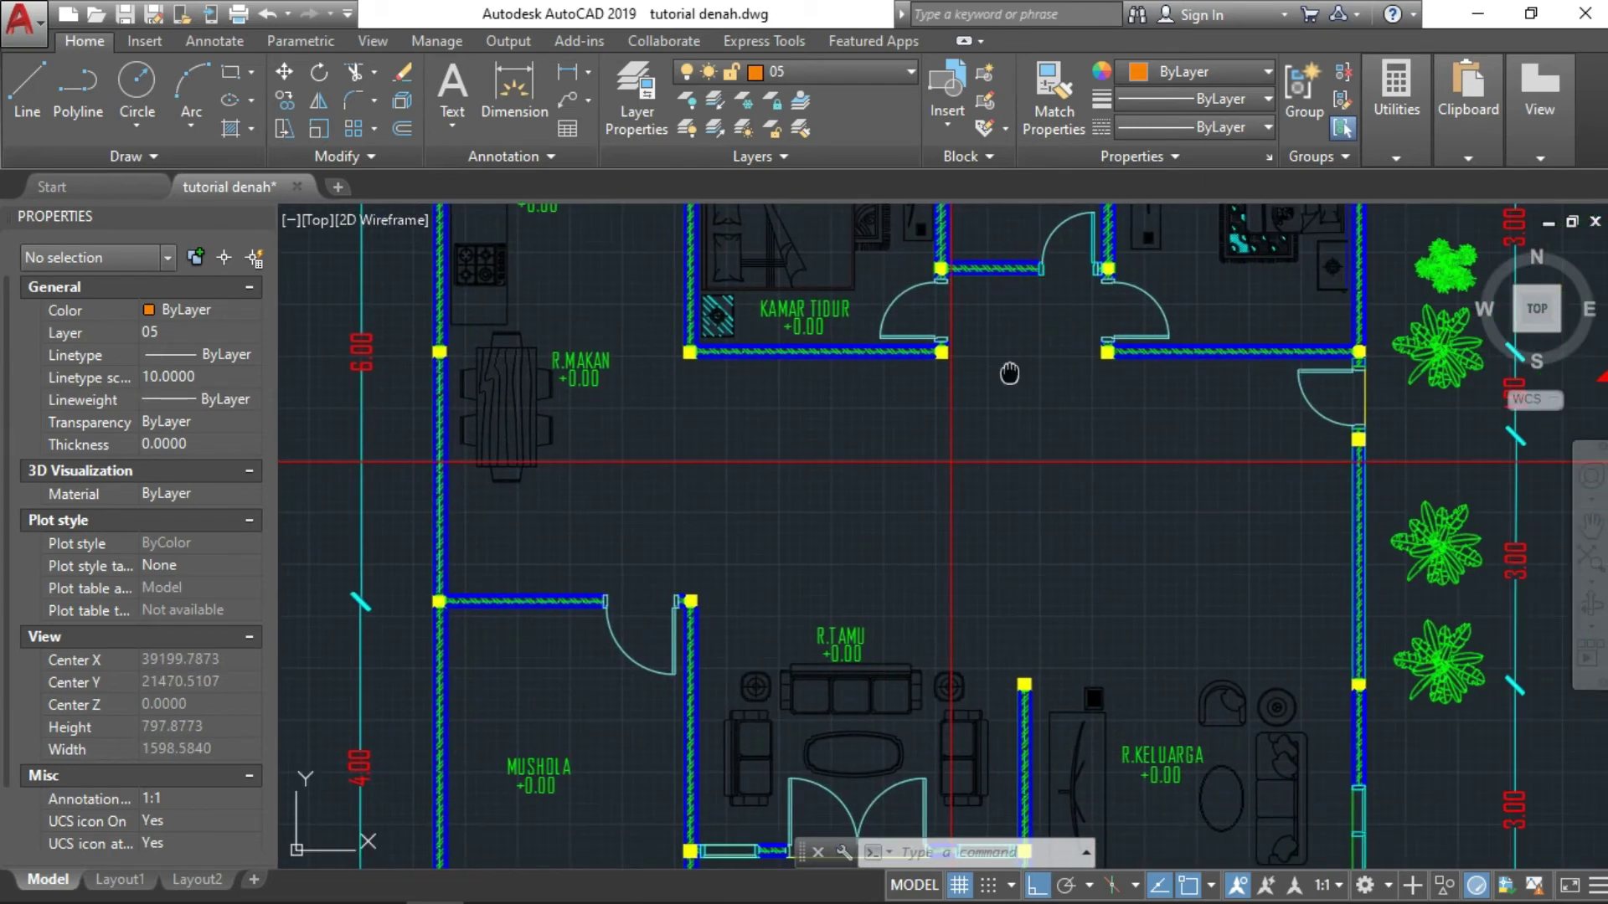
middle_drag(1009, 373, 994, 443)
scroll(935, 530, down, 5)
middle_drag(1159, 671, 1005, 631)
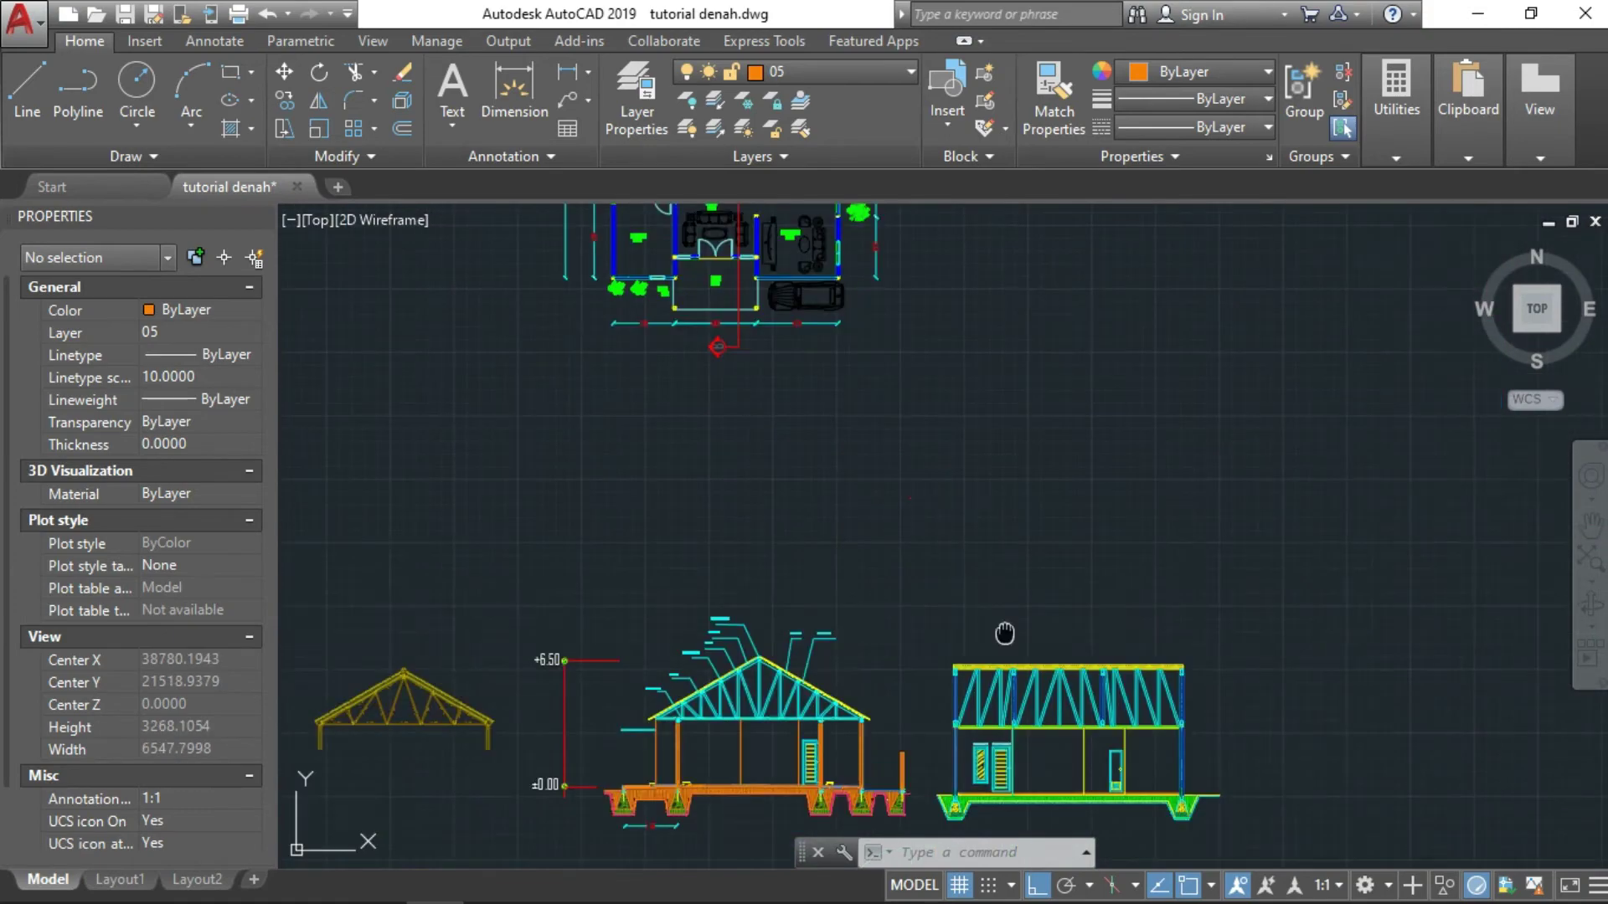
scroll(1005, 631, up, 2)
scroll(1090, 689, up, 2)
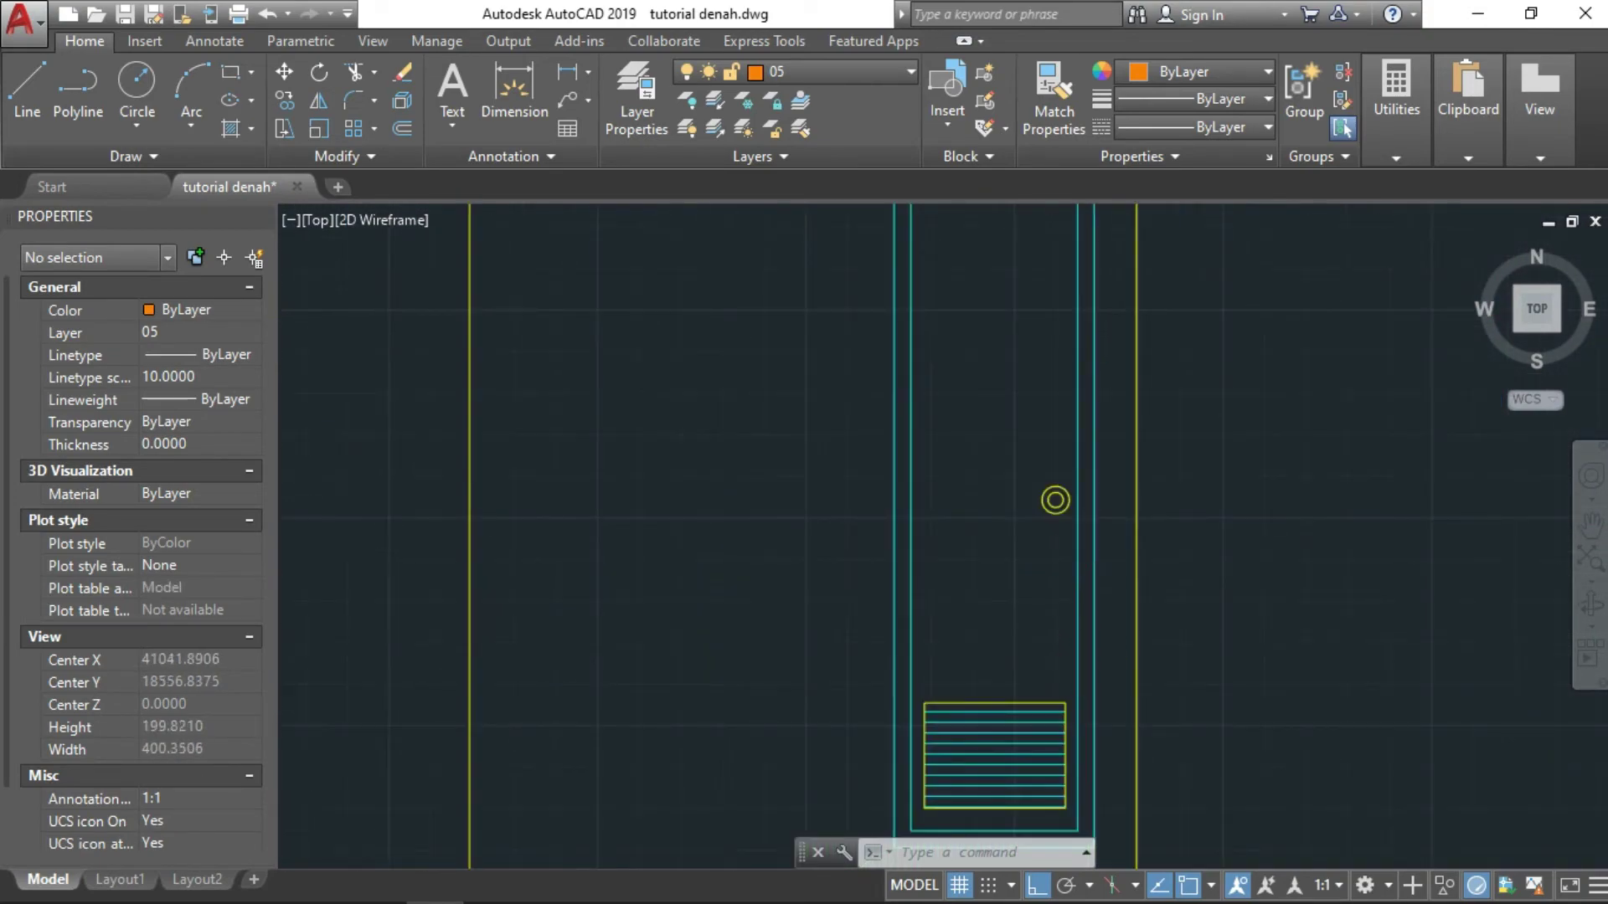
scroll(1052, 544, down, 4)
scroll(1043, 540, down, 3)
scroll(1047, 546, up, 2)
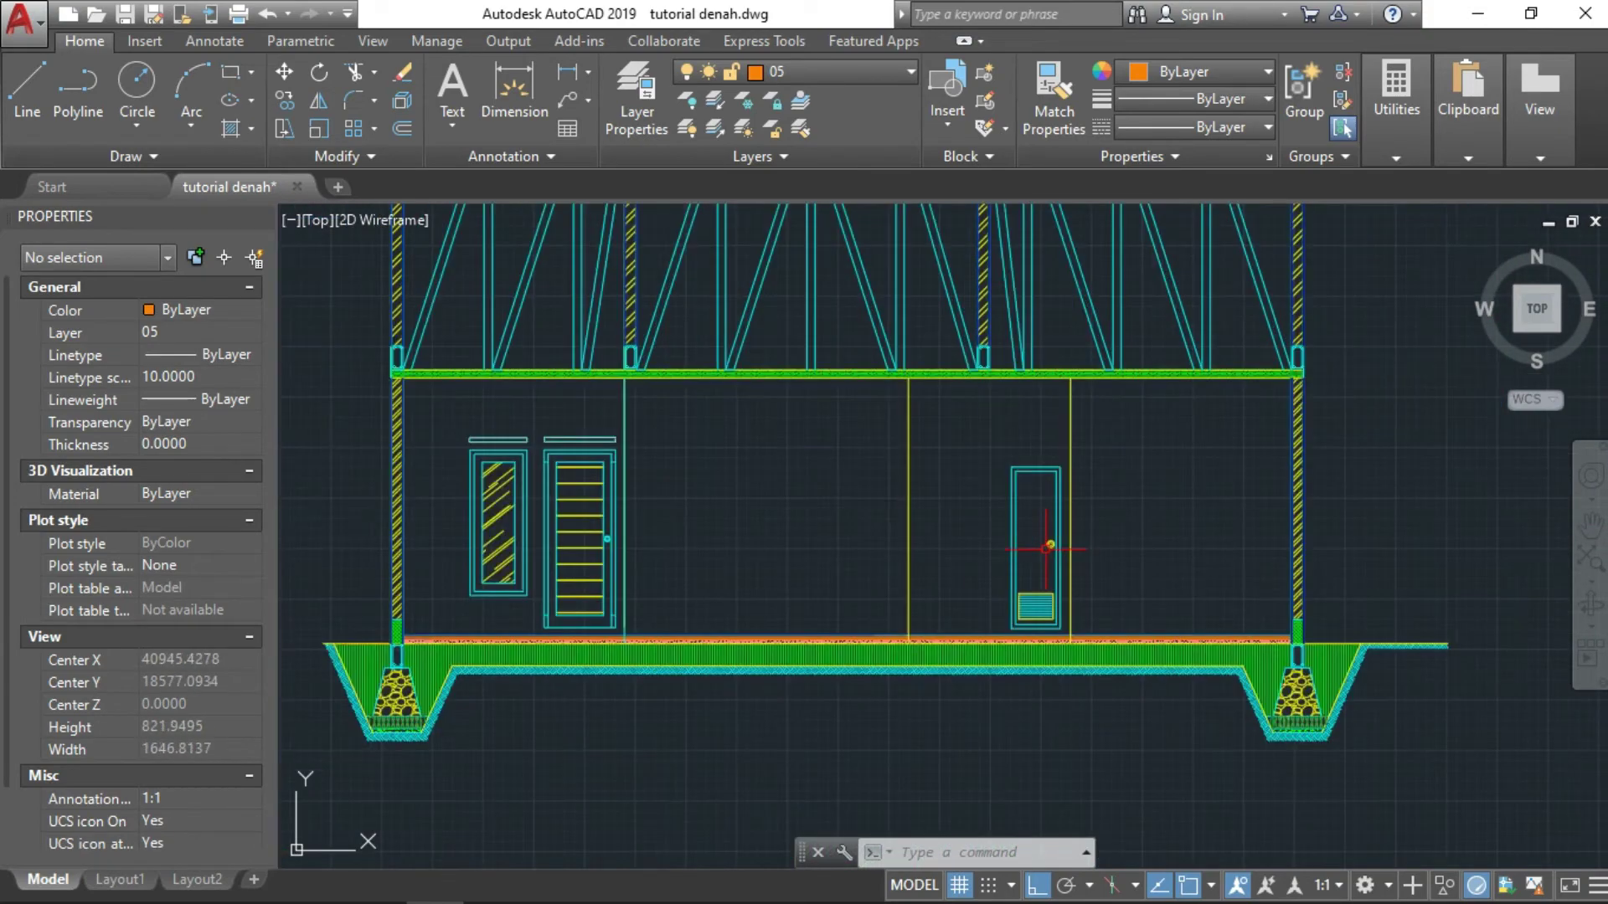
scroll(1046, 549, up, 6)
scroll(1028, 504, down, 6)
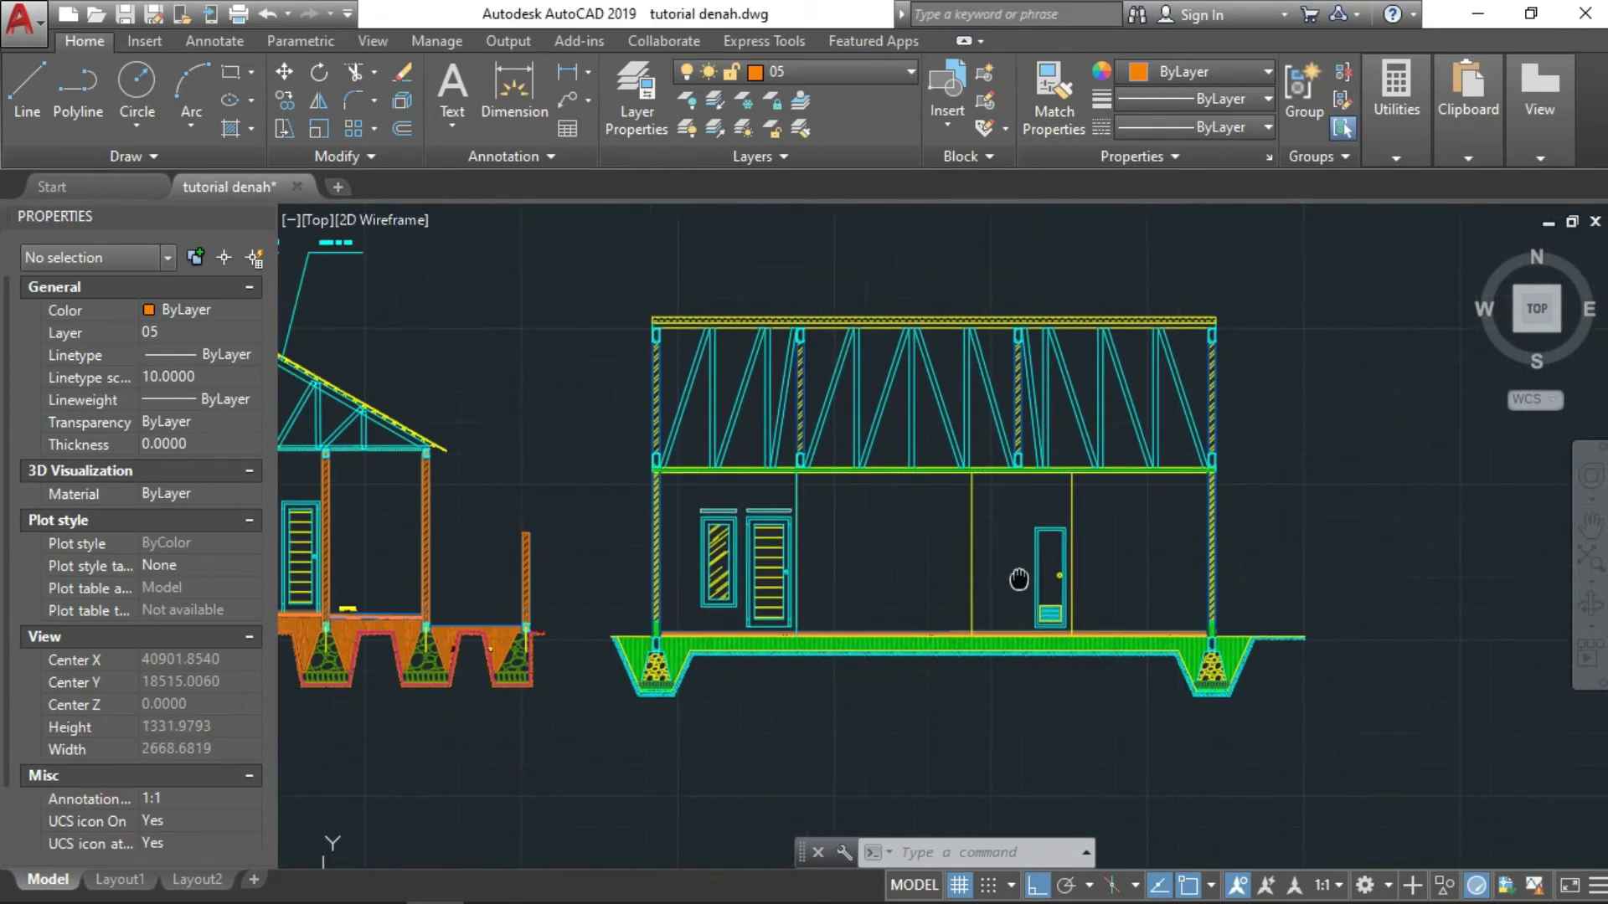
middle_drag(846, 209, 880, 357)
scroll(971, 612, down, 4)
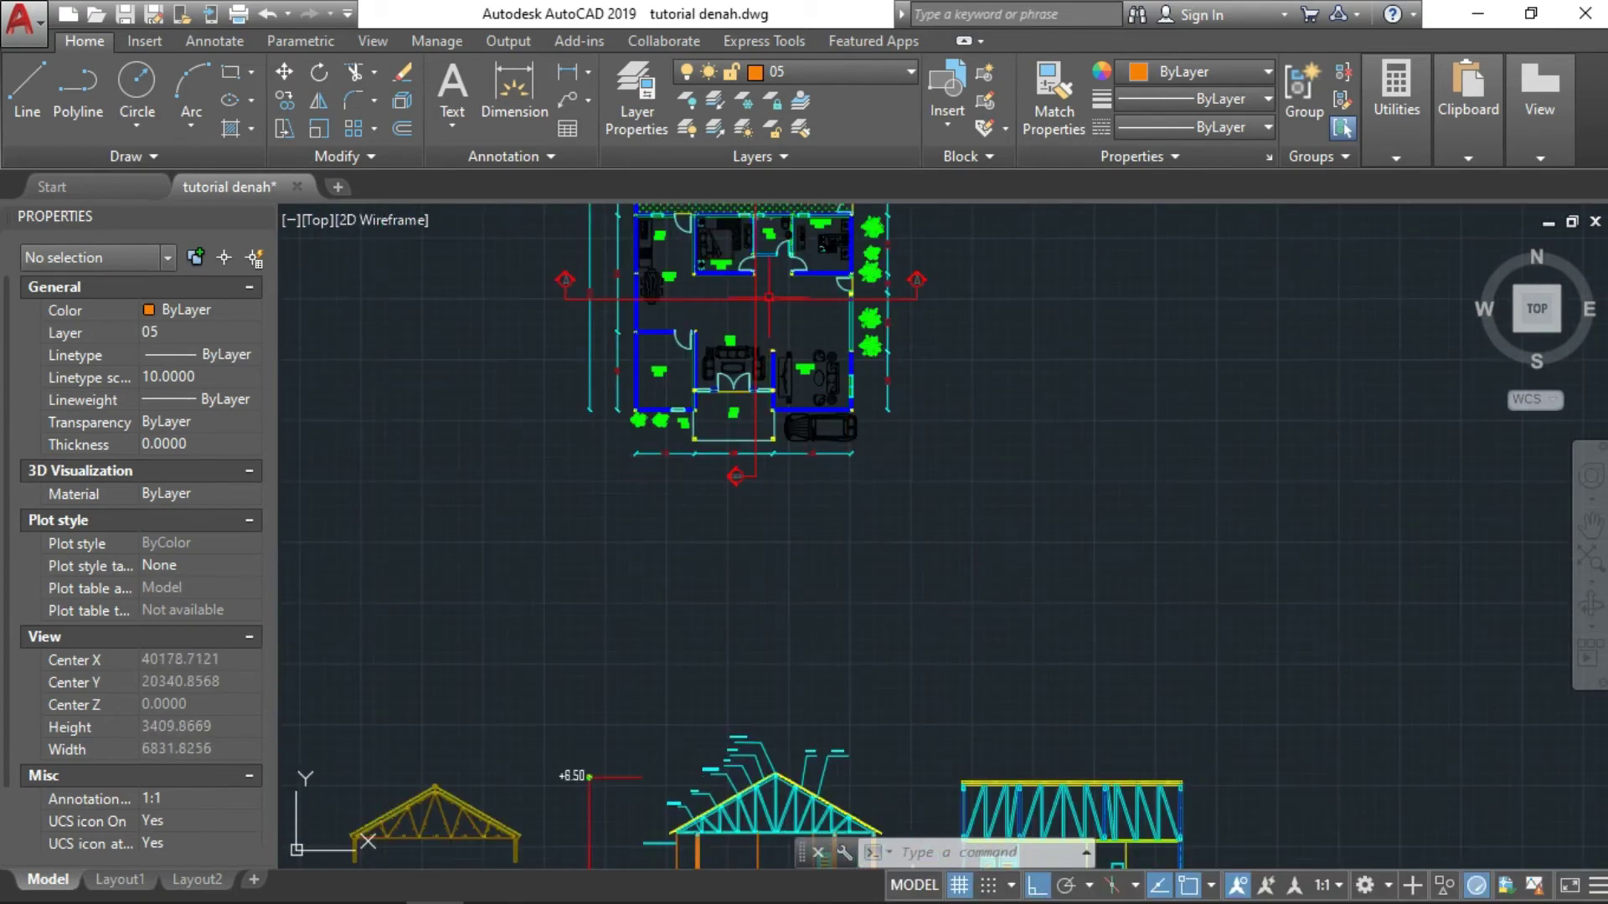
scroll(768, 297, up, 3)
scroll(804, 335, up, 1)
scroll(838, 368, up, 1)
scroll(854, 390, up, 3)
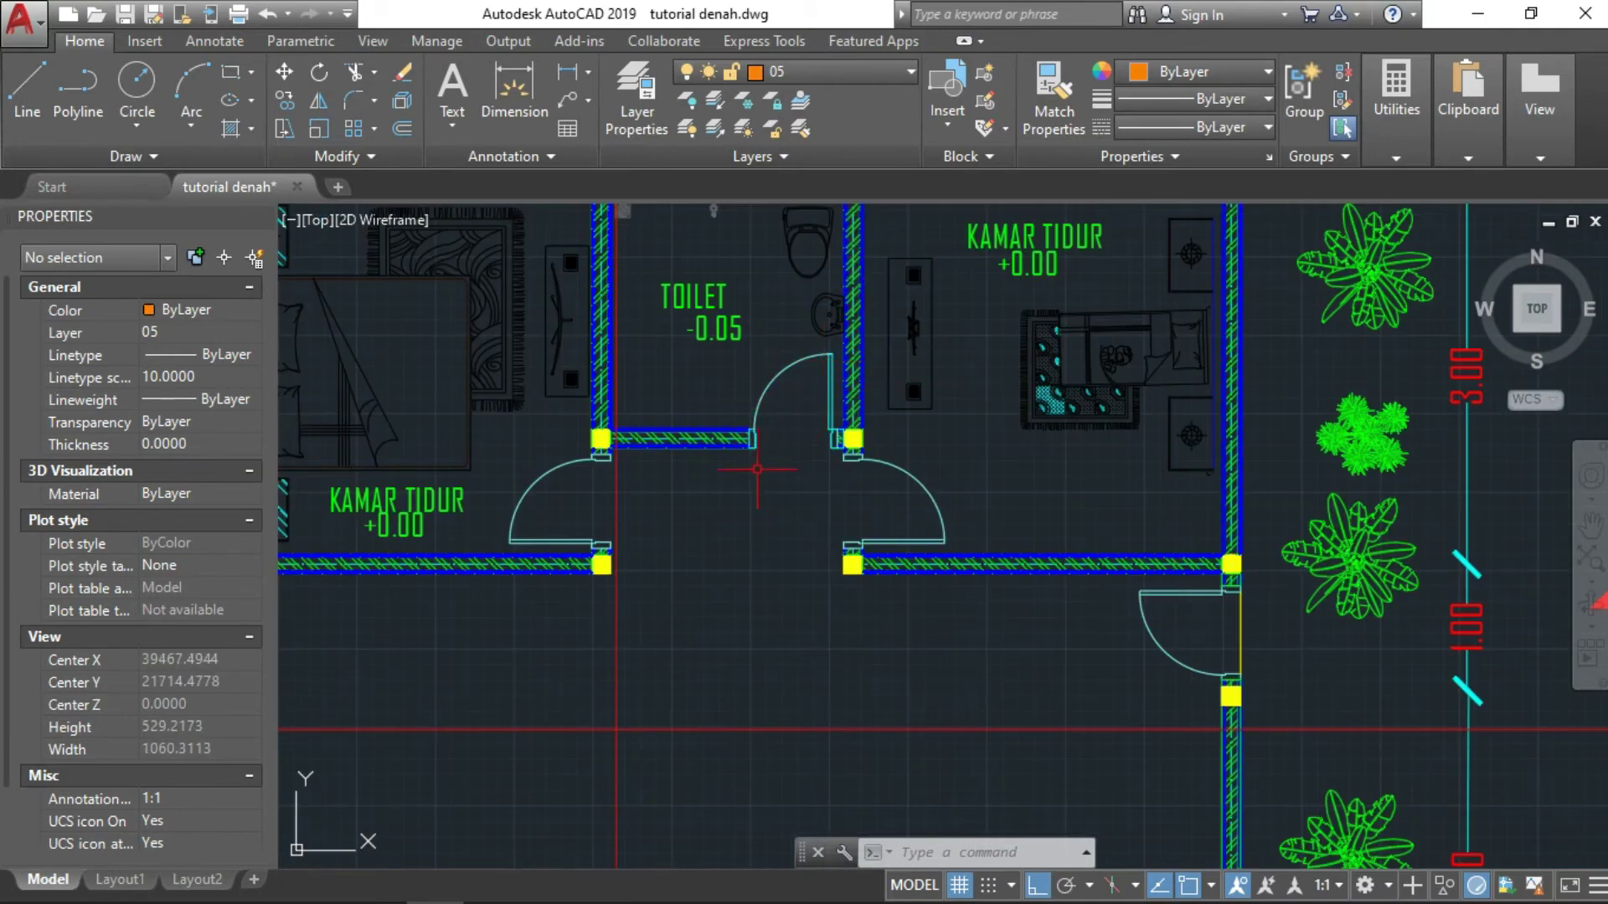
scroll(757, 469, down, 6)
middle_drag(754, 796, 586, 402)
middle_drag(1036, 837, 1036, 712)
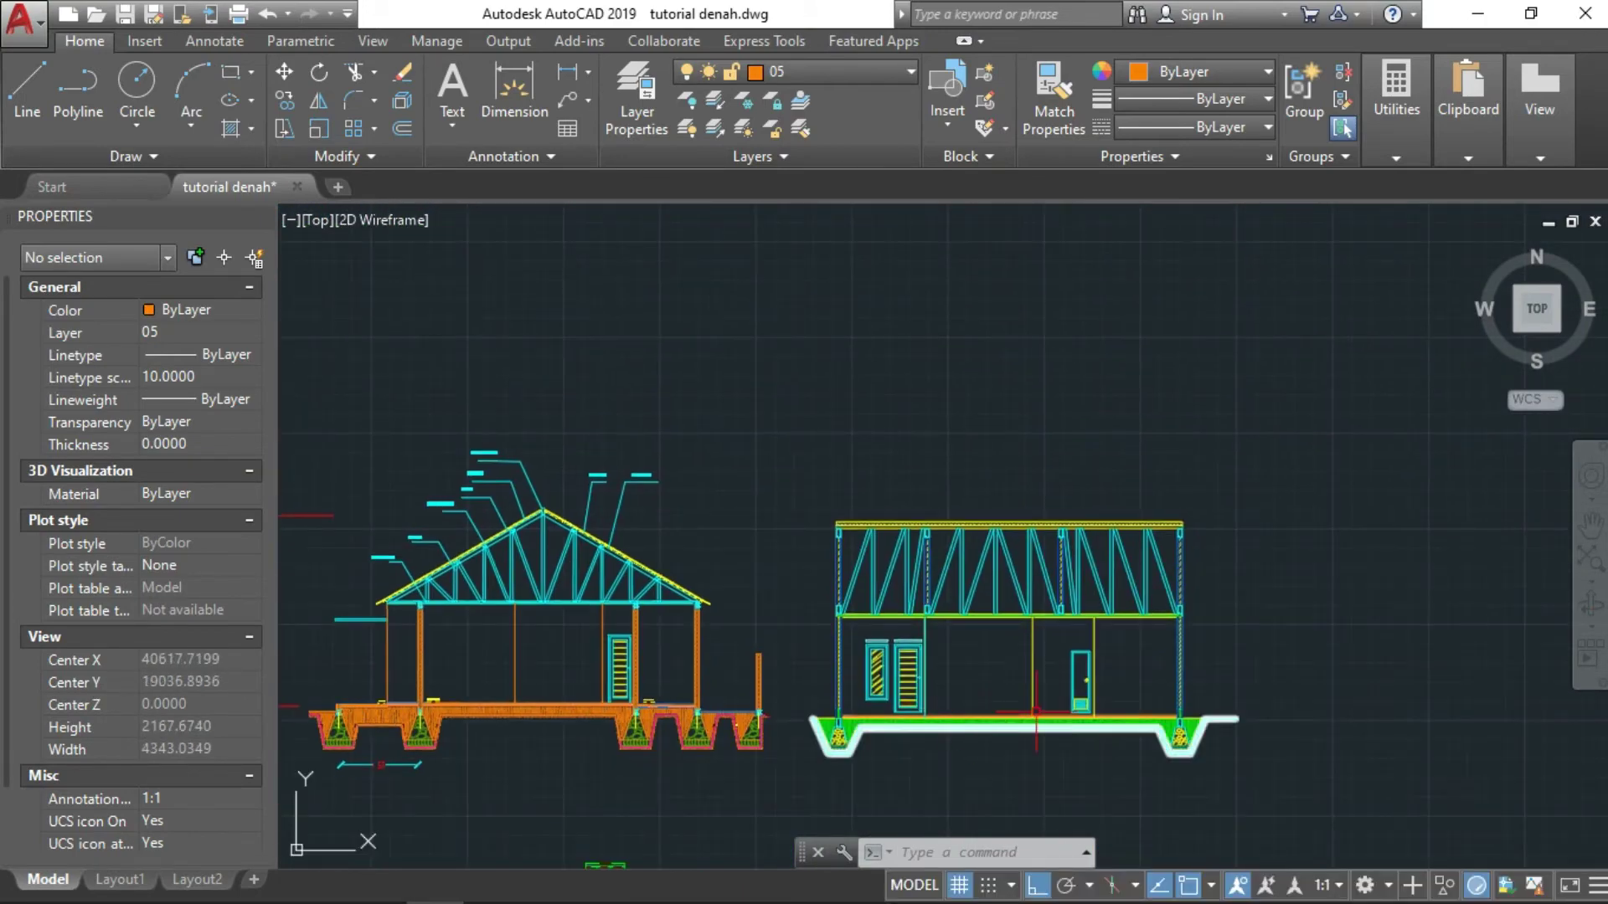
scroll(1035, 711, up, 4)
scroll(1077, 675, up, 8)
Step: Window-select the two handle circles and MOVE them left from their centre onto the door
click(783, 596)
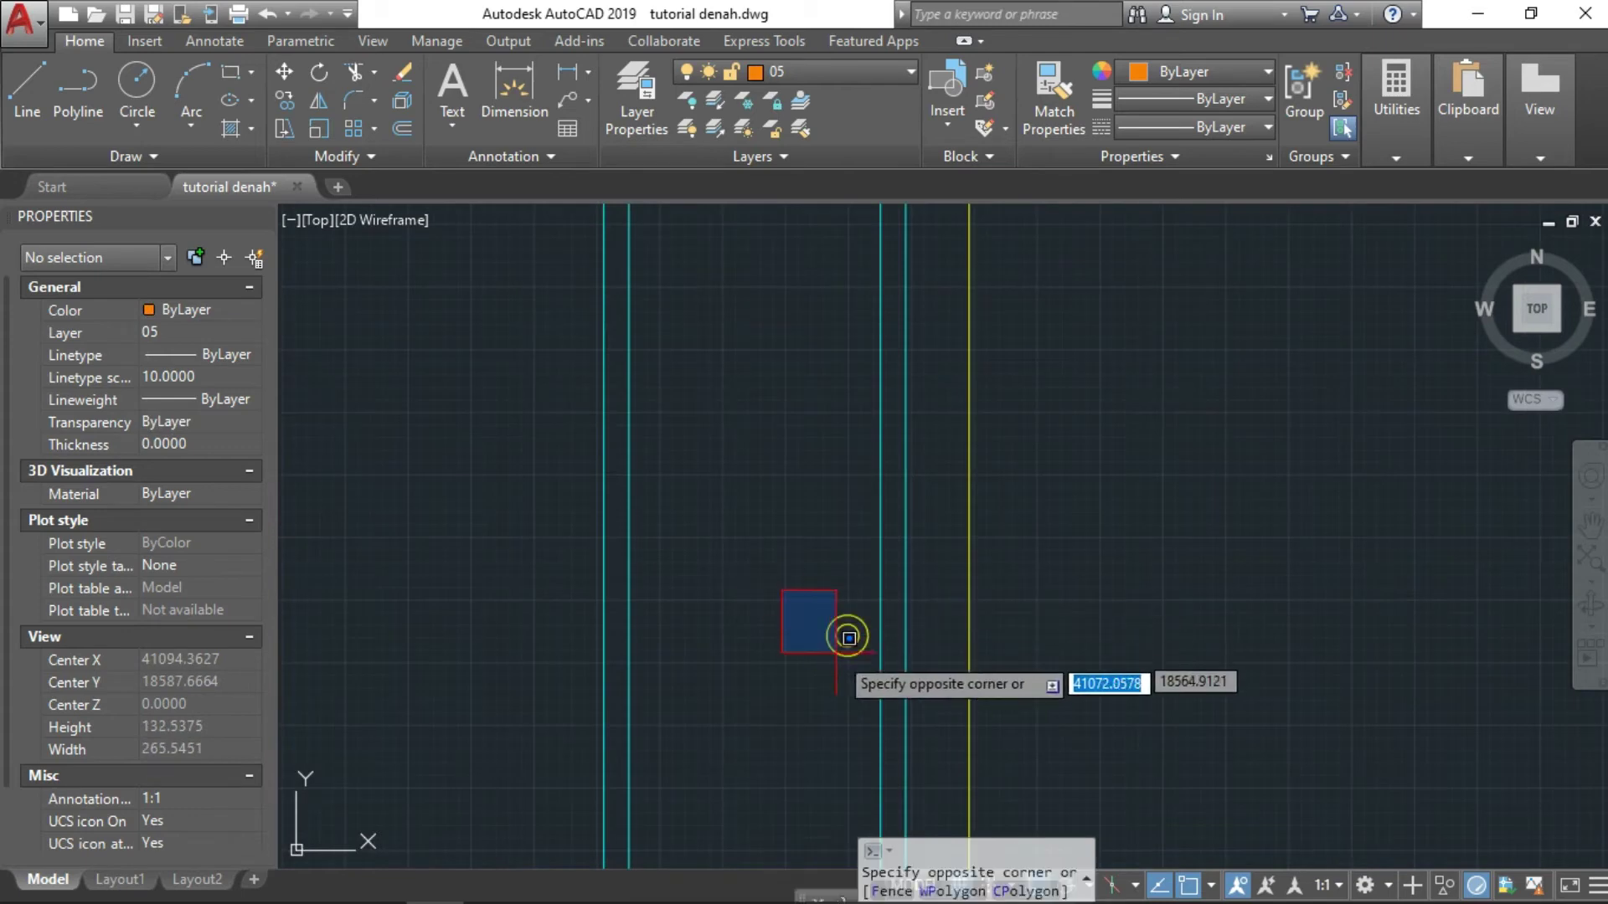
click(875, 682)
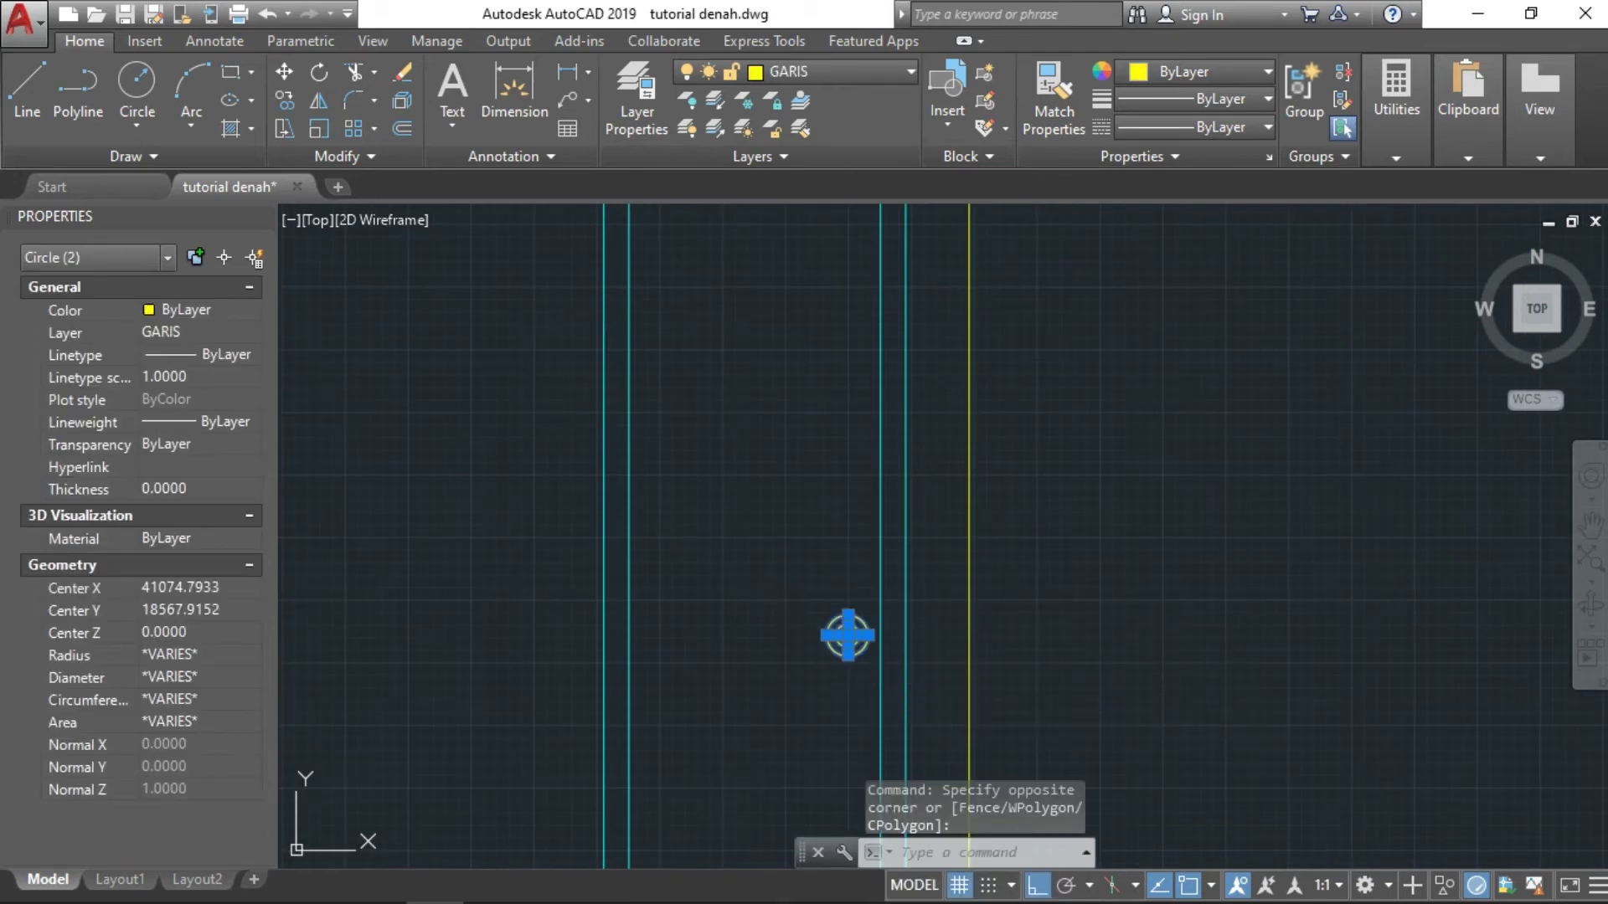
text(m)
key(Return)
scroll(837, 637, up, 2)
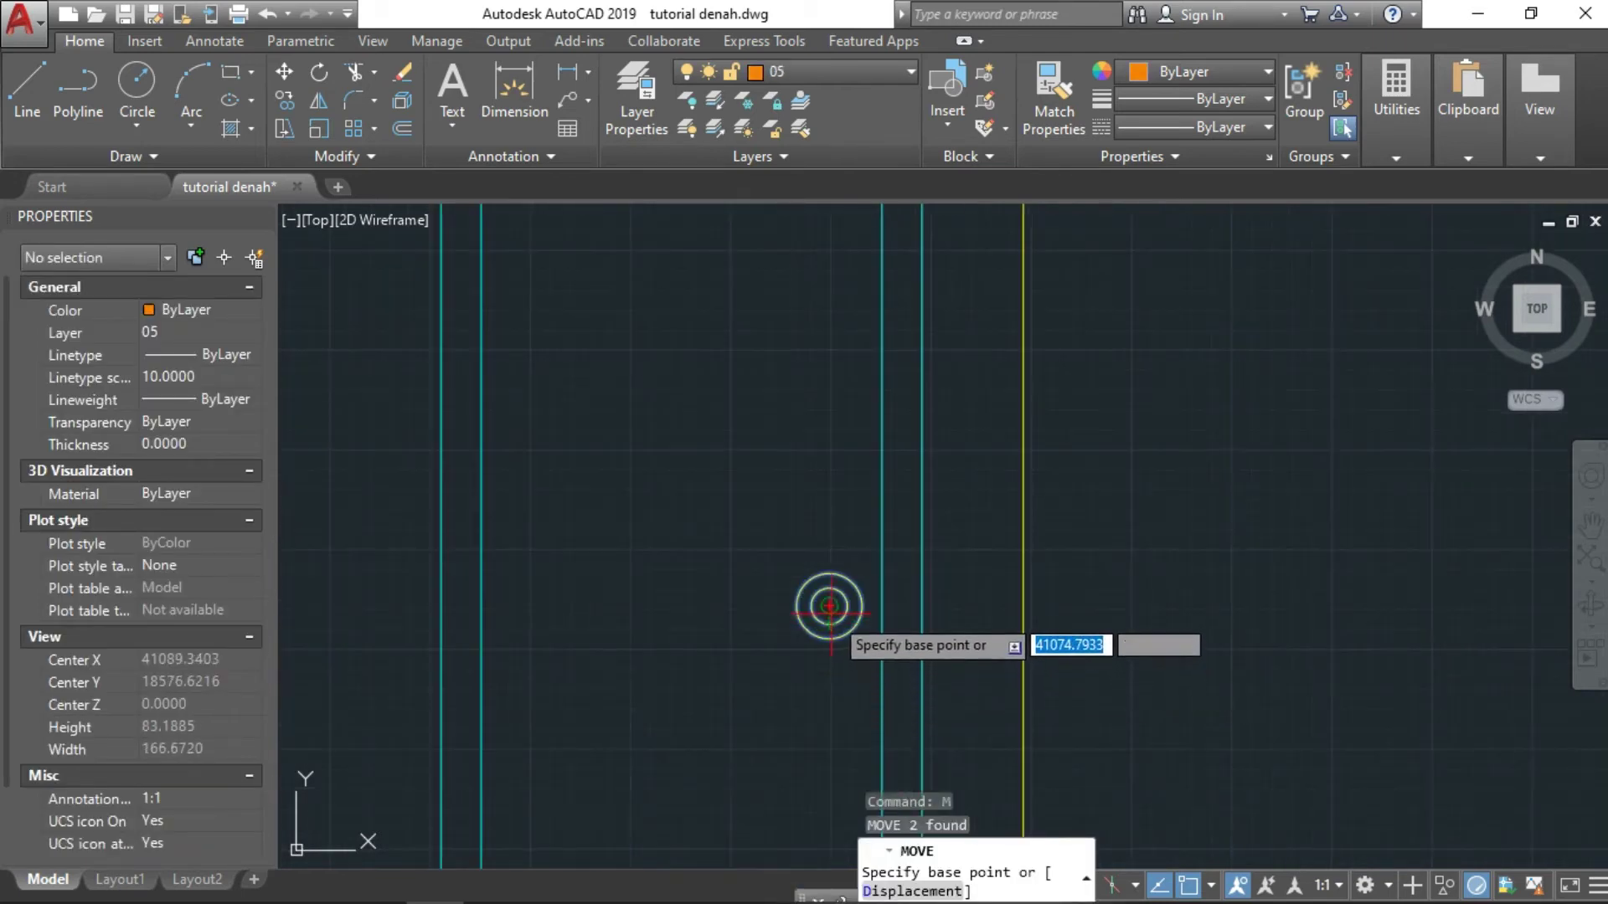
click(829, 605)
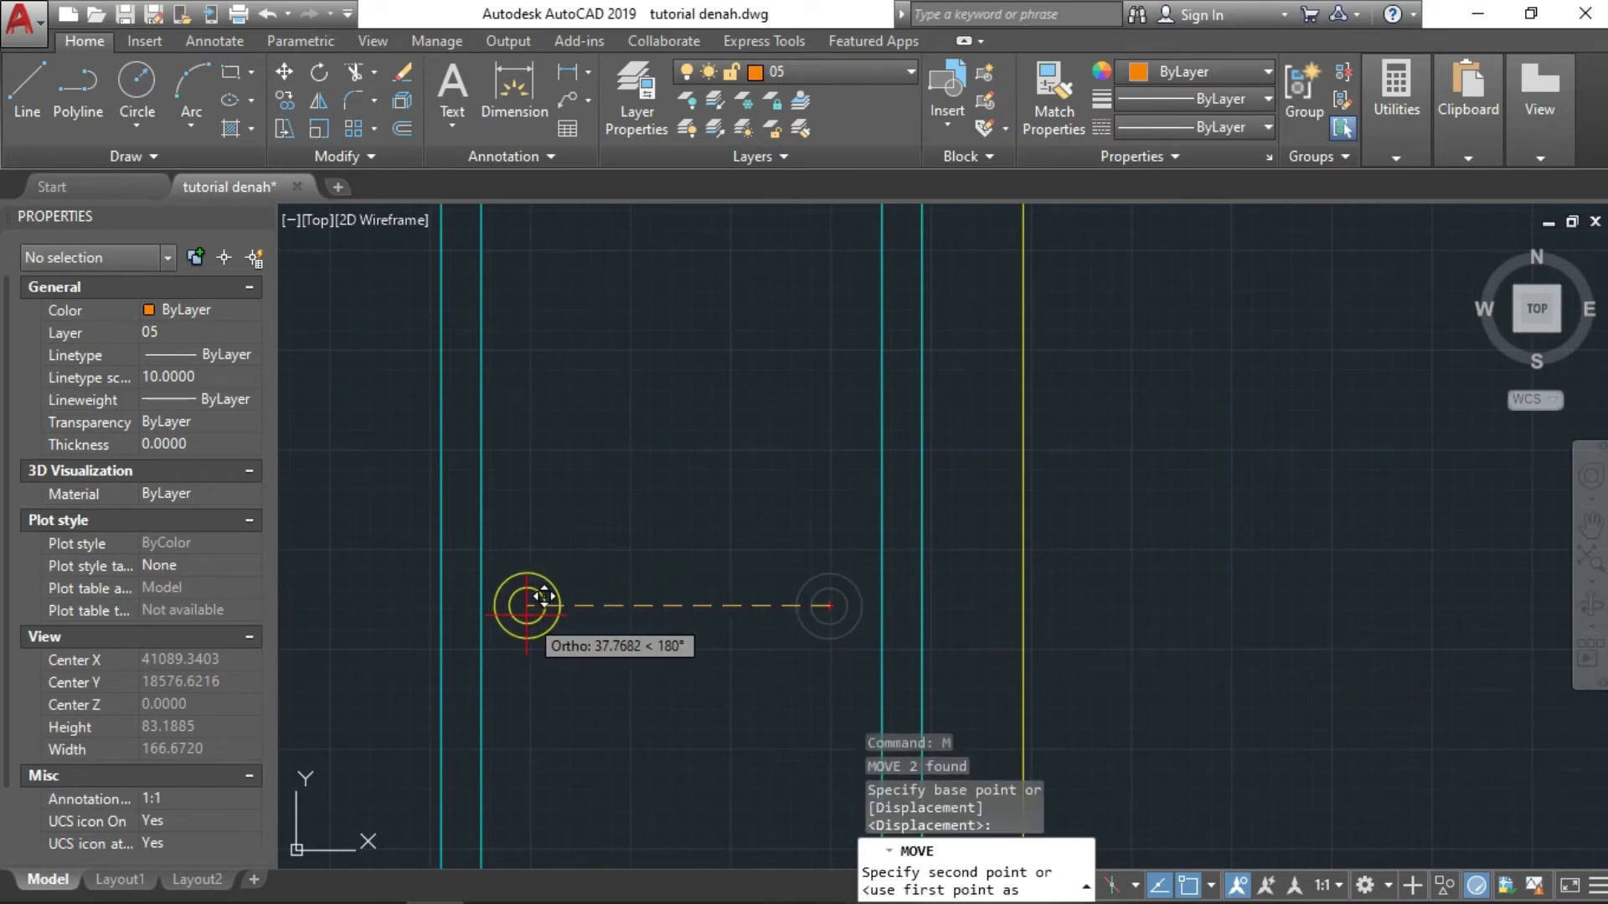
click(522, 605)
scroll(770, 557, down, 4)
scroll(769, 586, down, 2)
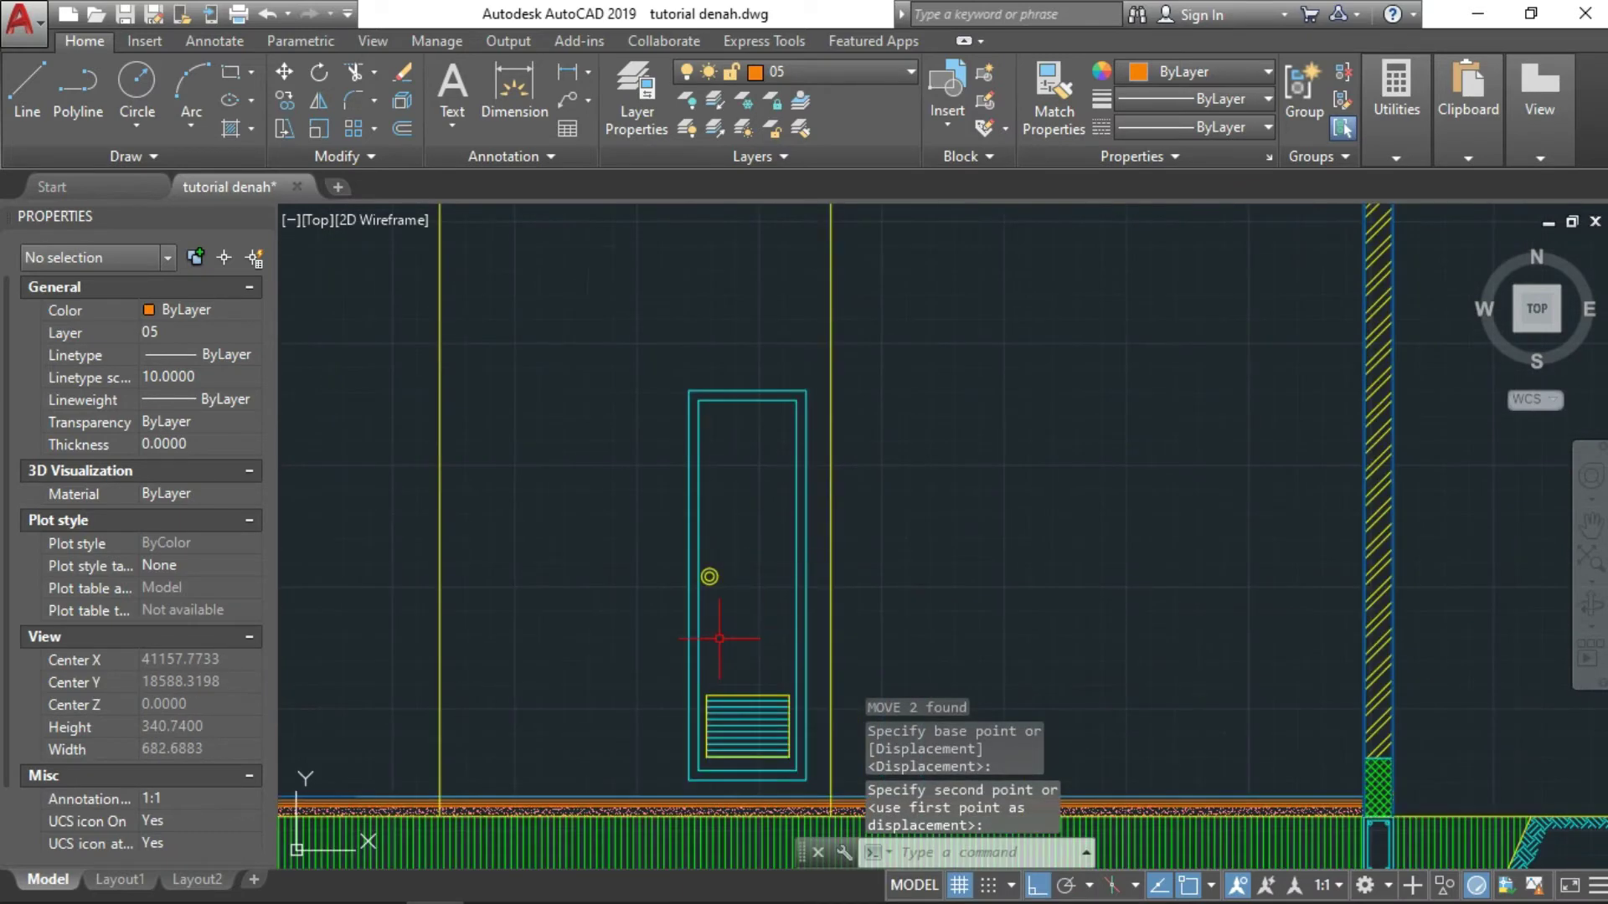
scroll(962, 545, down, 2)
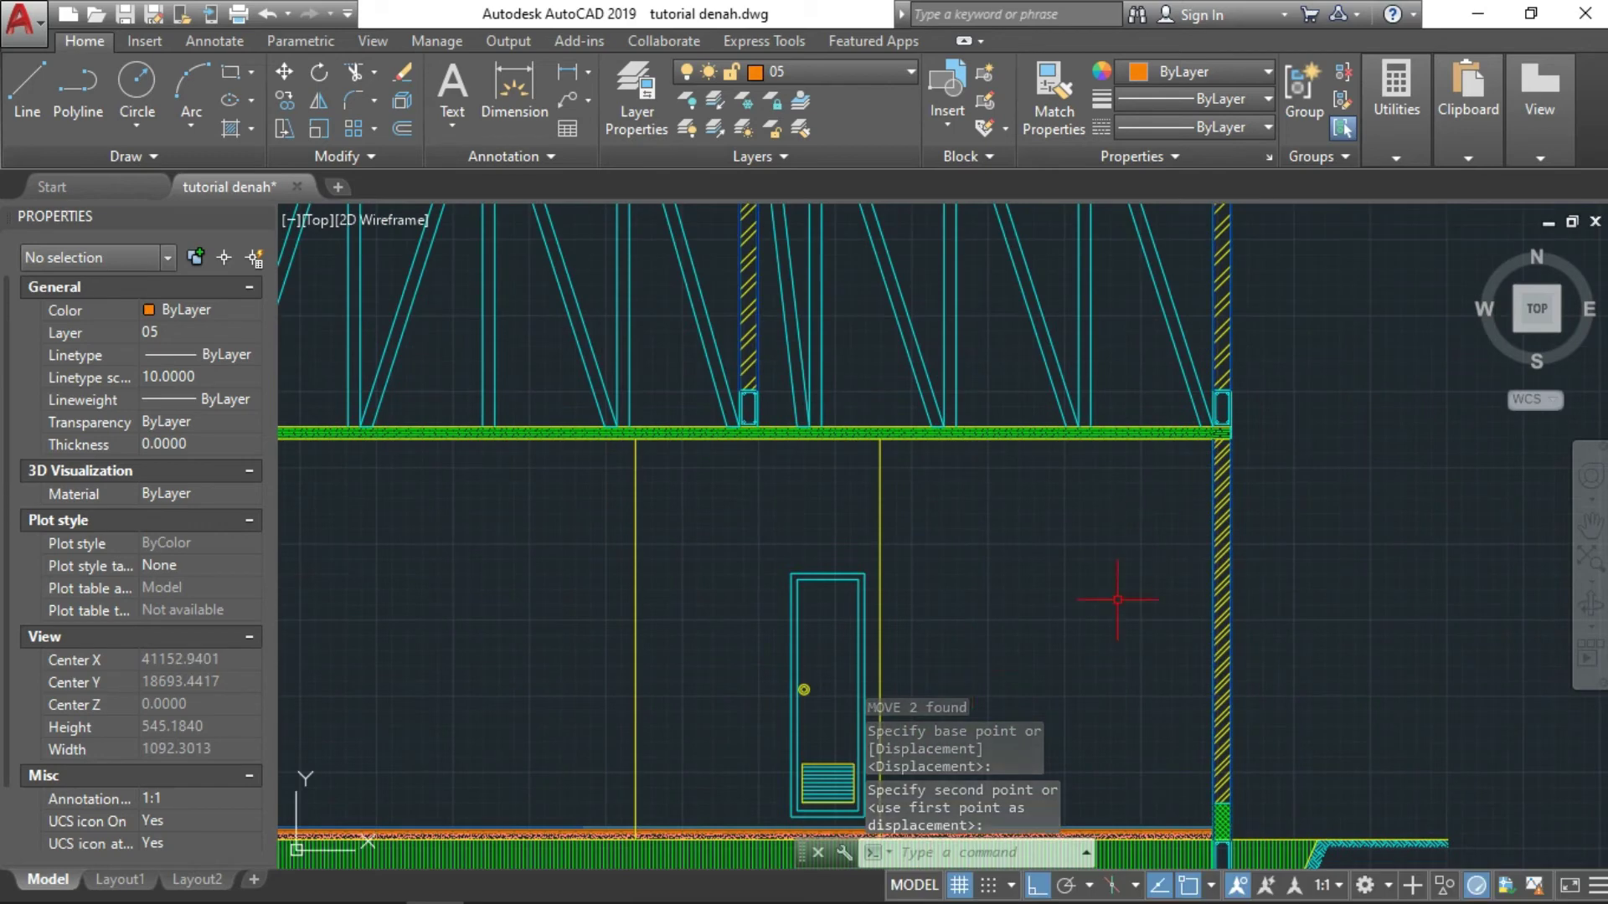
scroll(1255, 567, down, 1)
Step: Zoom out to bring both building cross-sections into view
mouse_move(1256, 567)
middle_down()
mouse_move(1211, 494)
mouse_move(1164, 628)
middle_up()
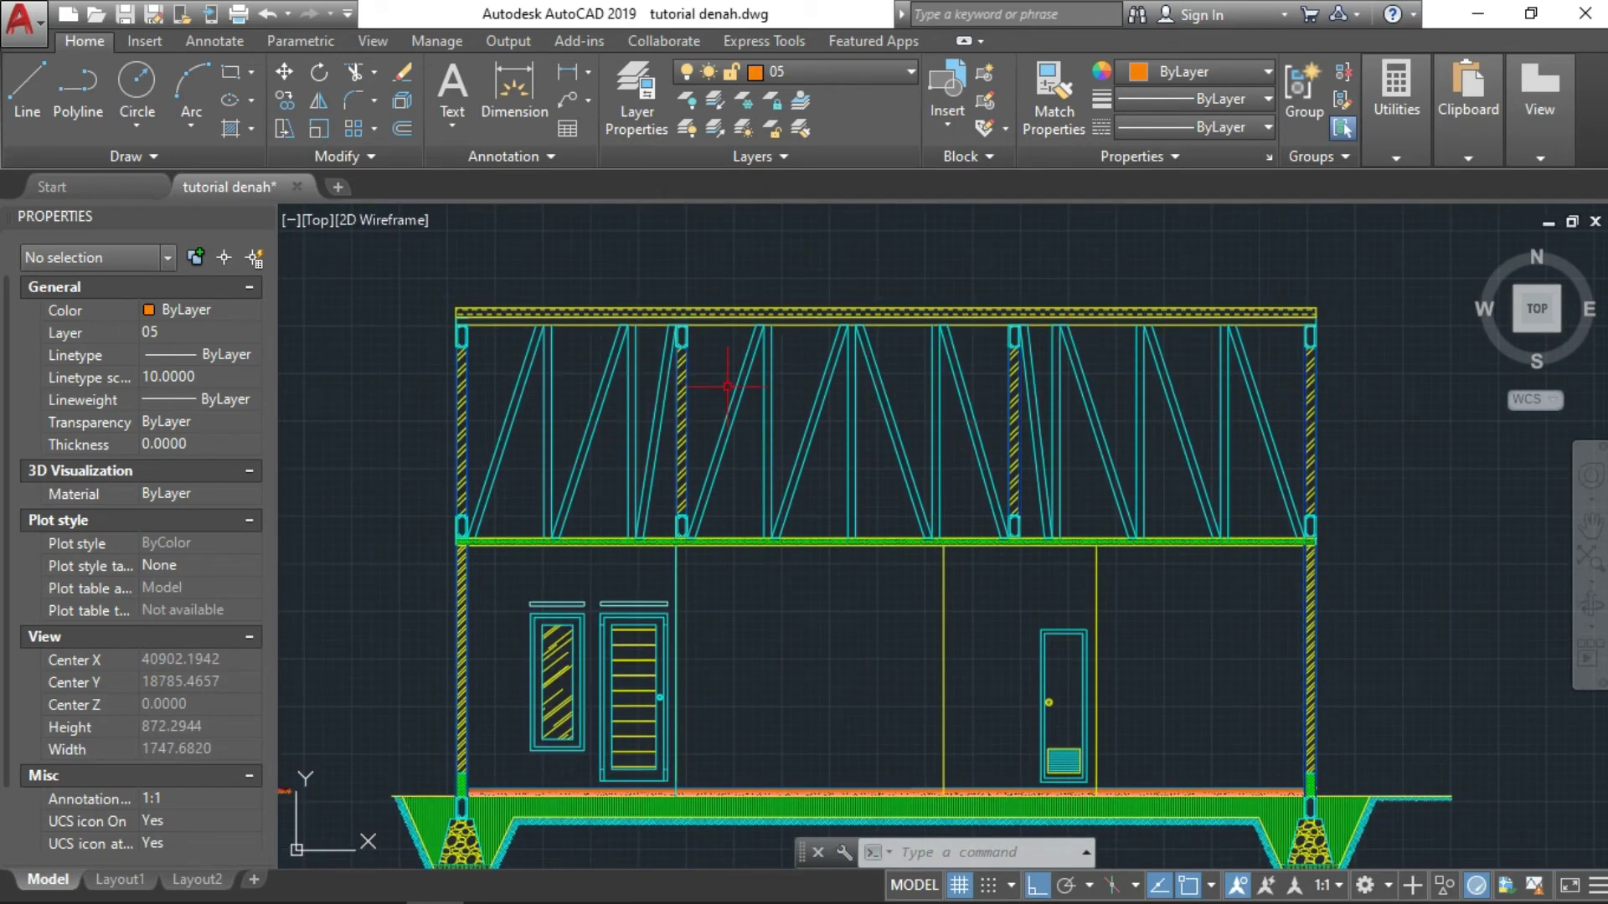
scroll(694, 456, up, 2)
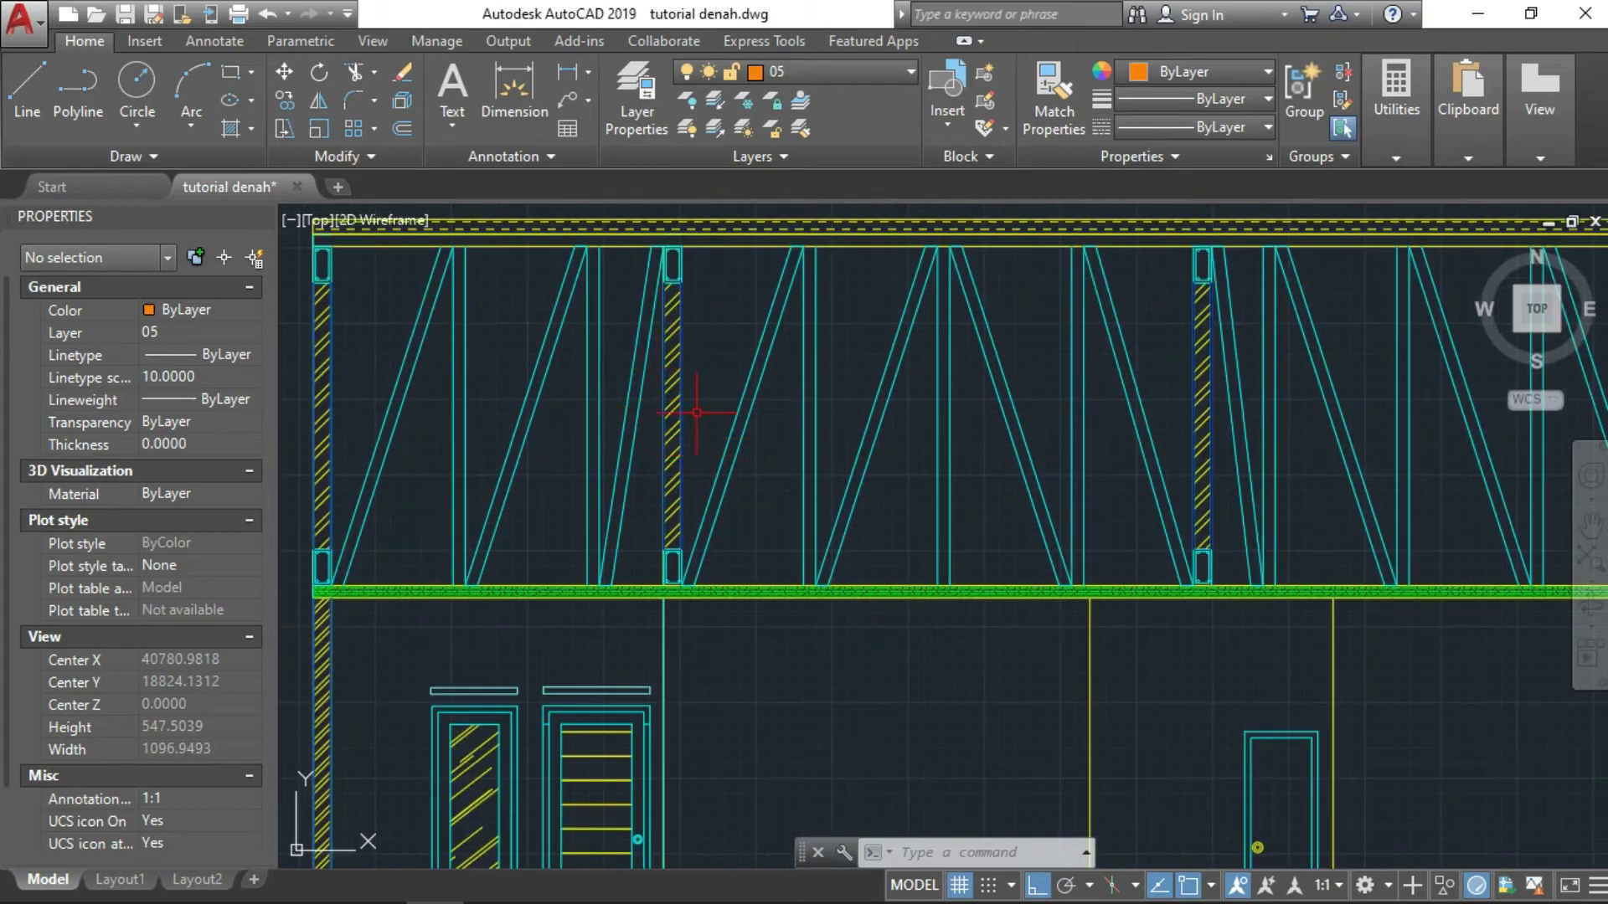
scroll(695, 412, down, 5)
middle_drag(687, 335, 1112, 463)
scroll(1113, 463, up, 2)
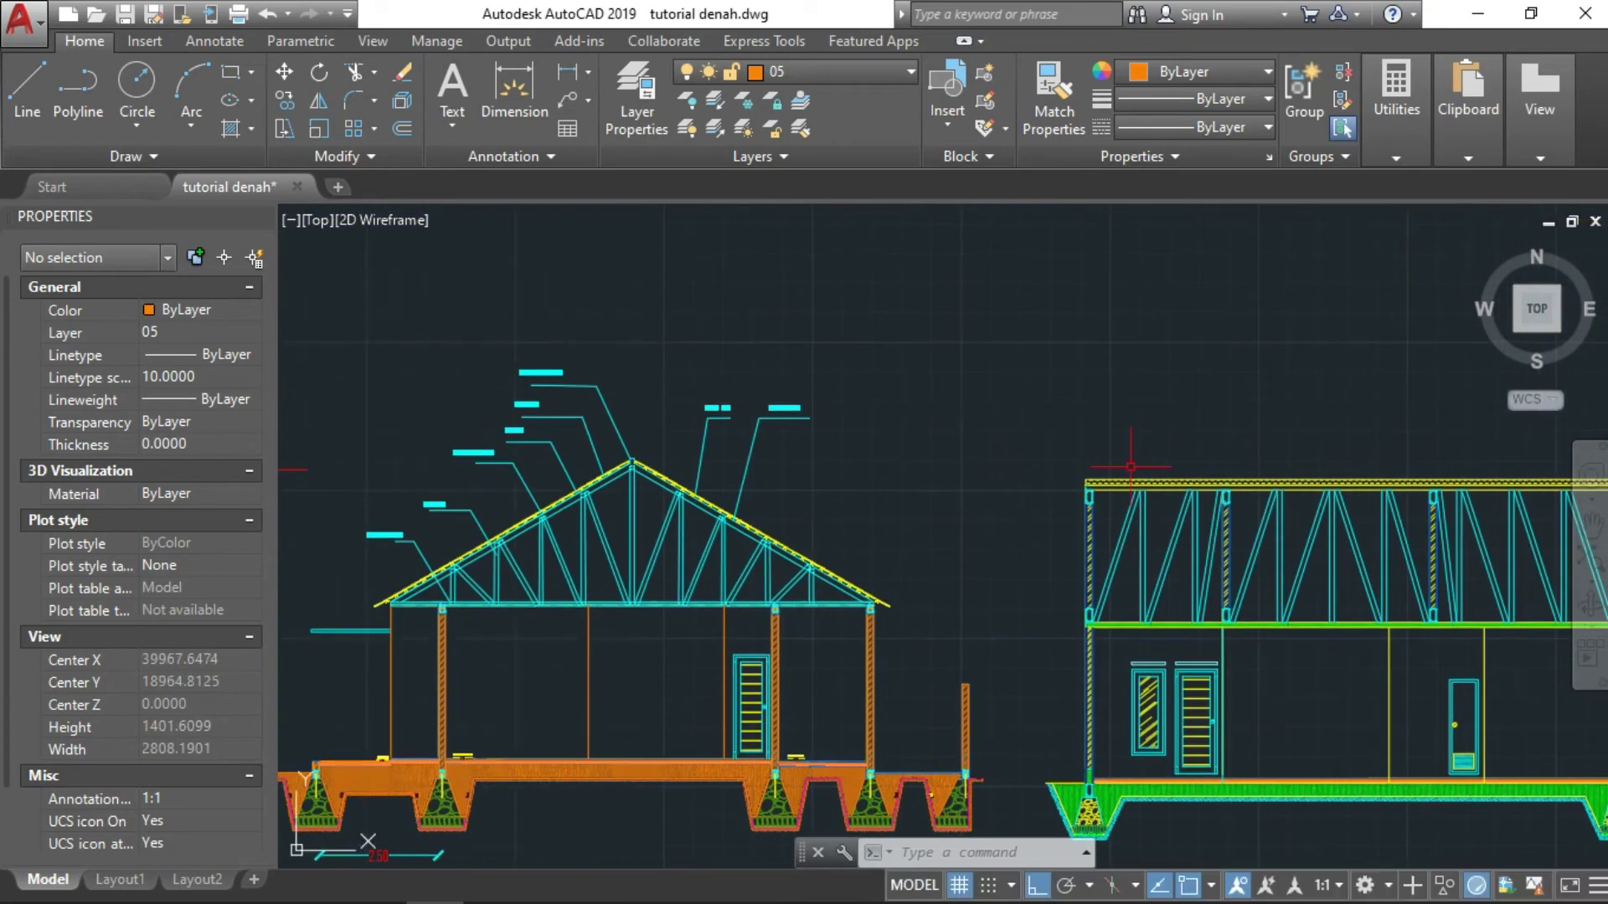
scroll(875, 605, up, 5)
scroll(852, 634, up, 4)
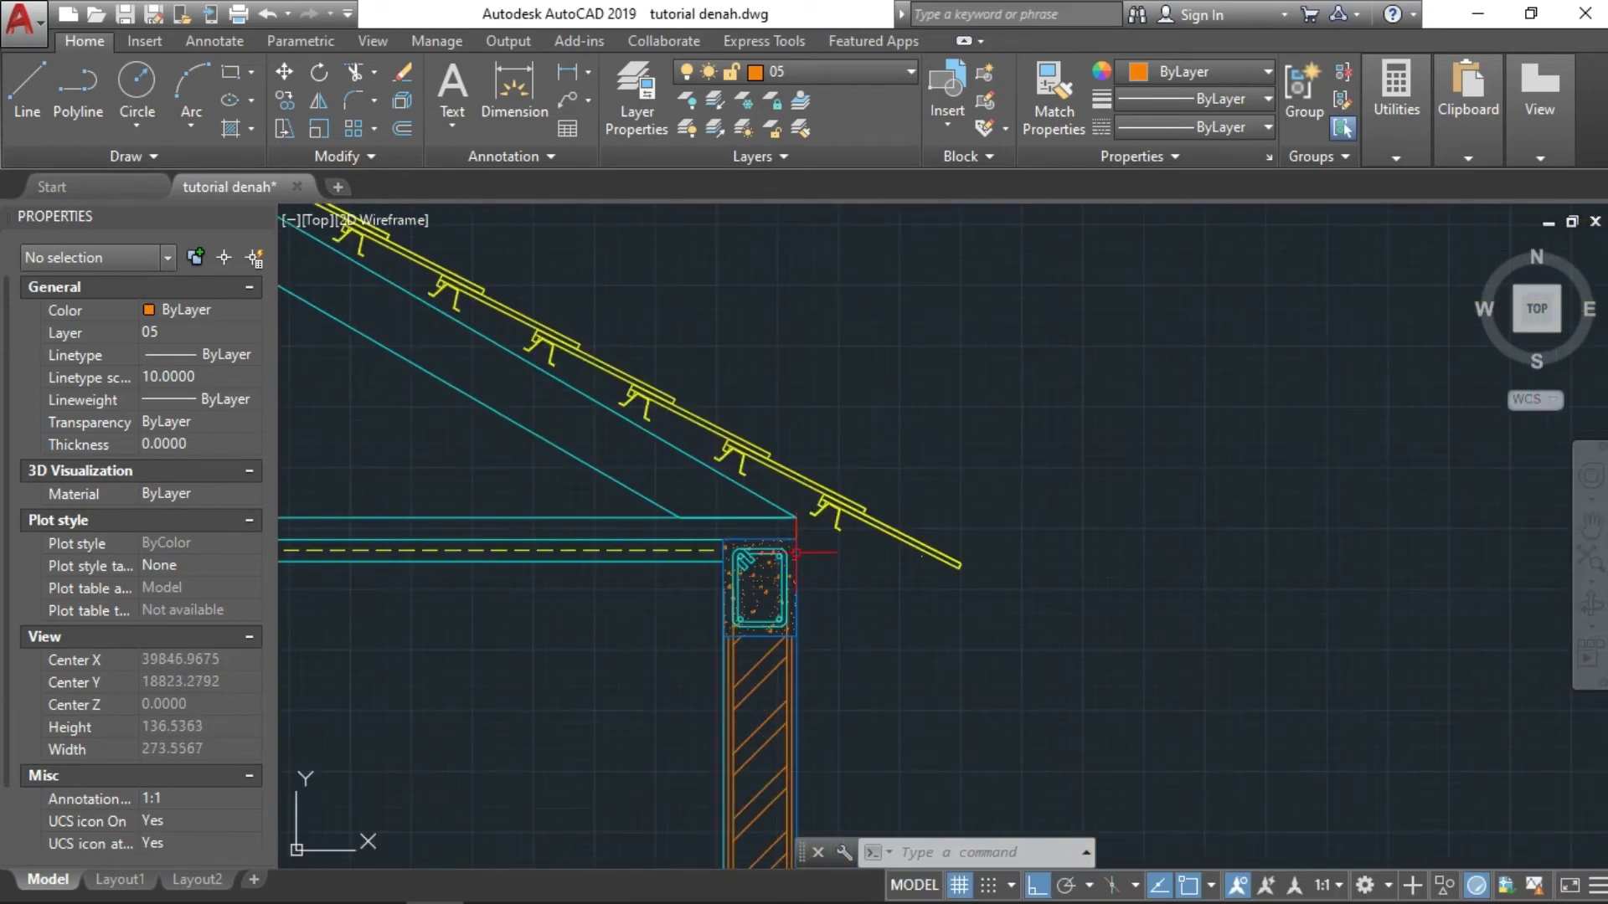
scroll(752, 651, down, 4)
Step: Pan over the left building's foundation pits, wall posts, roof eave, walls and door
mouse_move(752, 651)
middle_down()
mouse_move(706, 494)
mouse_move(693, 793)
middle_up()
scroll(684, 476, up, 2)
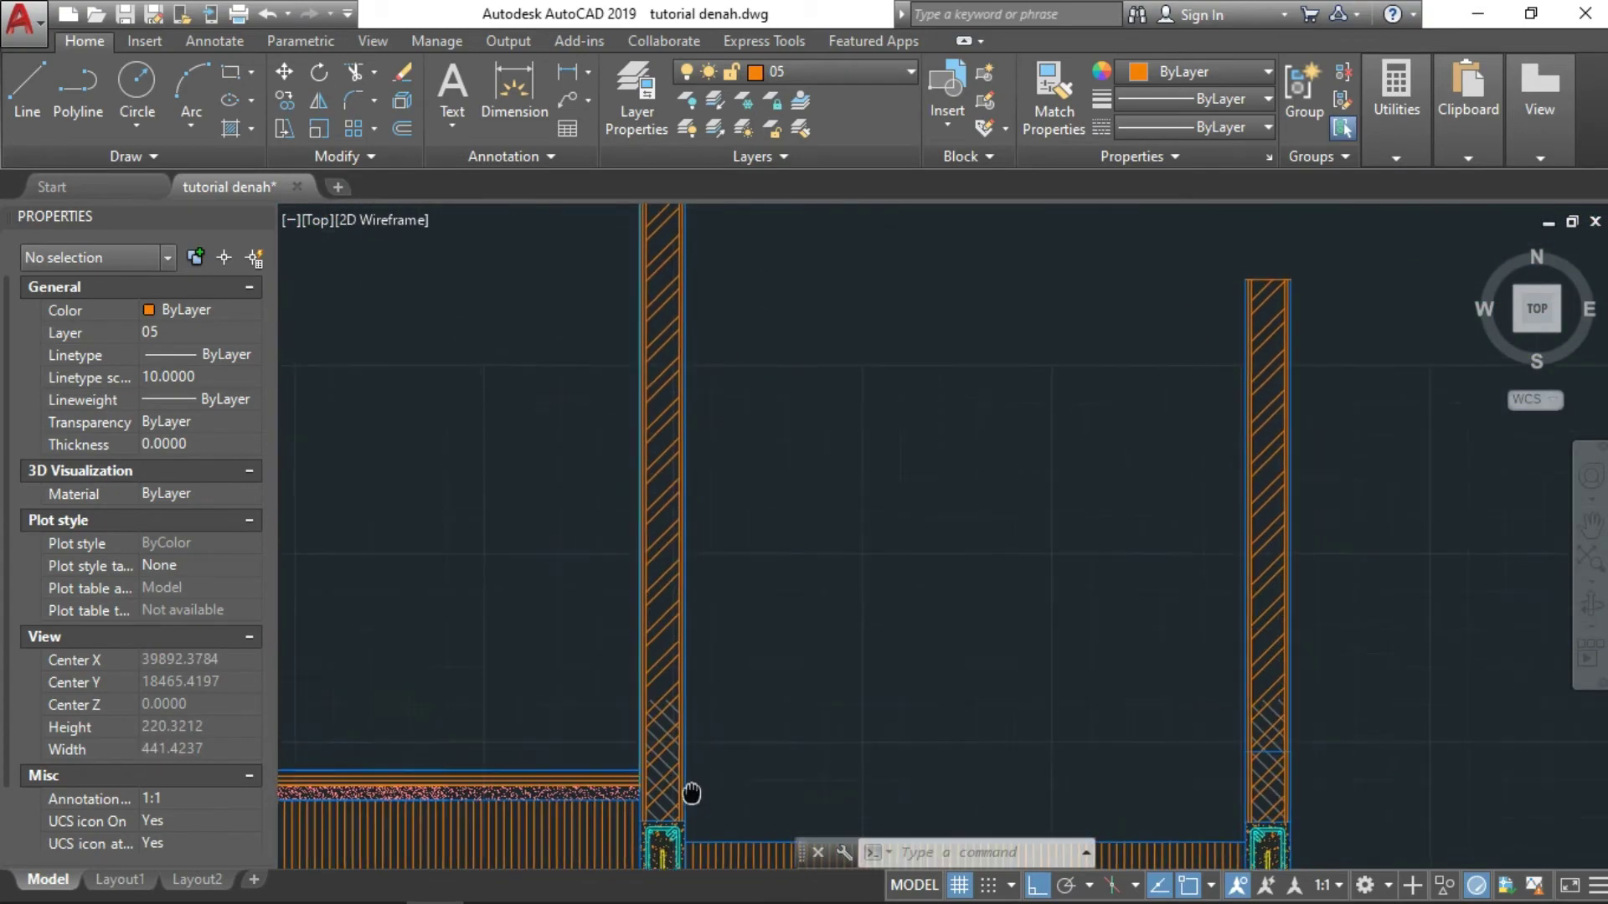
middle_drag(679, 394, 679, 603)
middle_drag(670, 301, 663, 828)
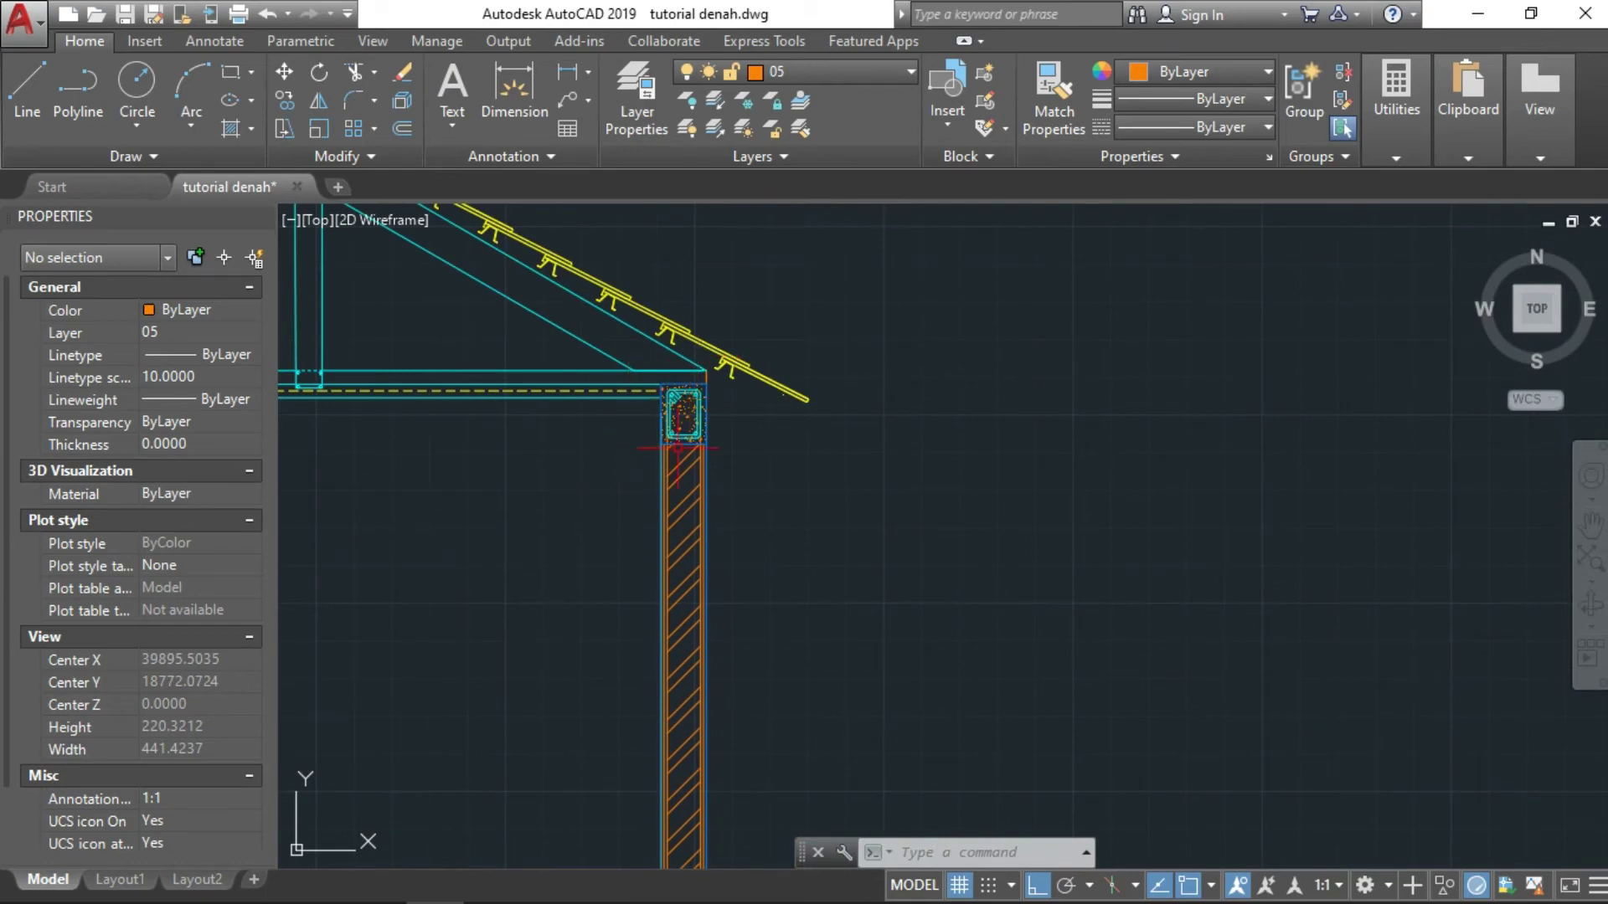
scroll(682, 448, up, 2)
scroll(718, 399, down, 3)
scroll(682, 456, down, 2)
middle_drag(683, 456, 793, 417)
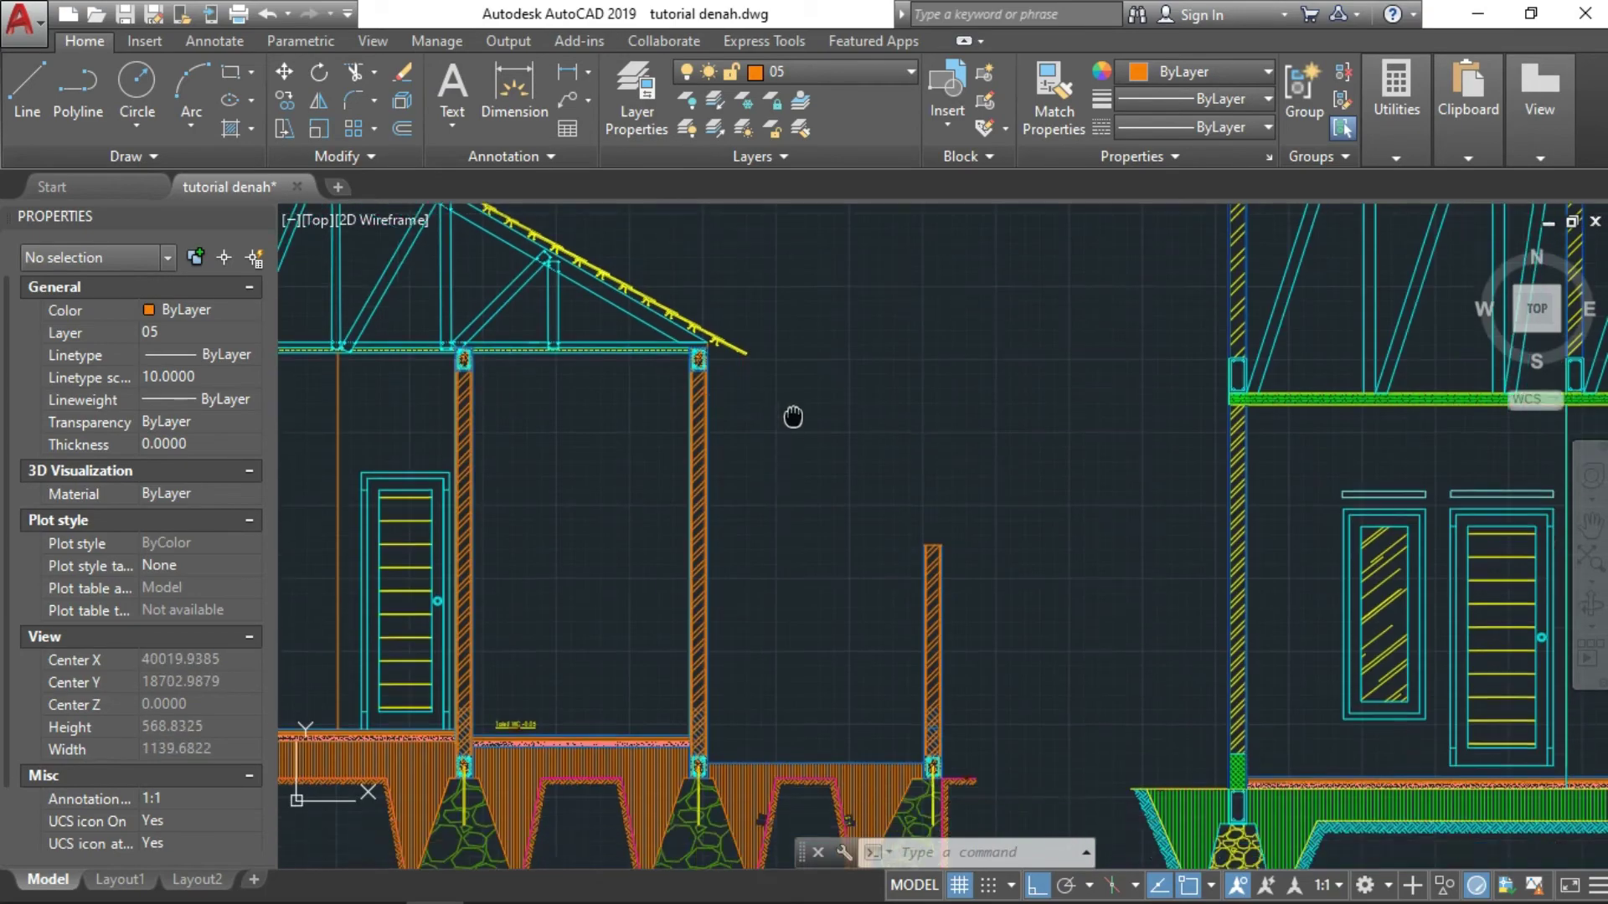
scroll(709, 466, down, 4)
scroll(1001, 374, up, 1)
scroll(649, 469, up, 2)
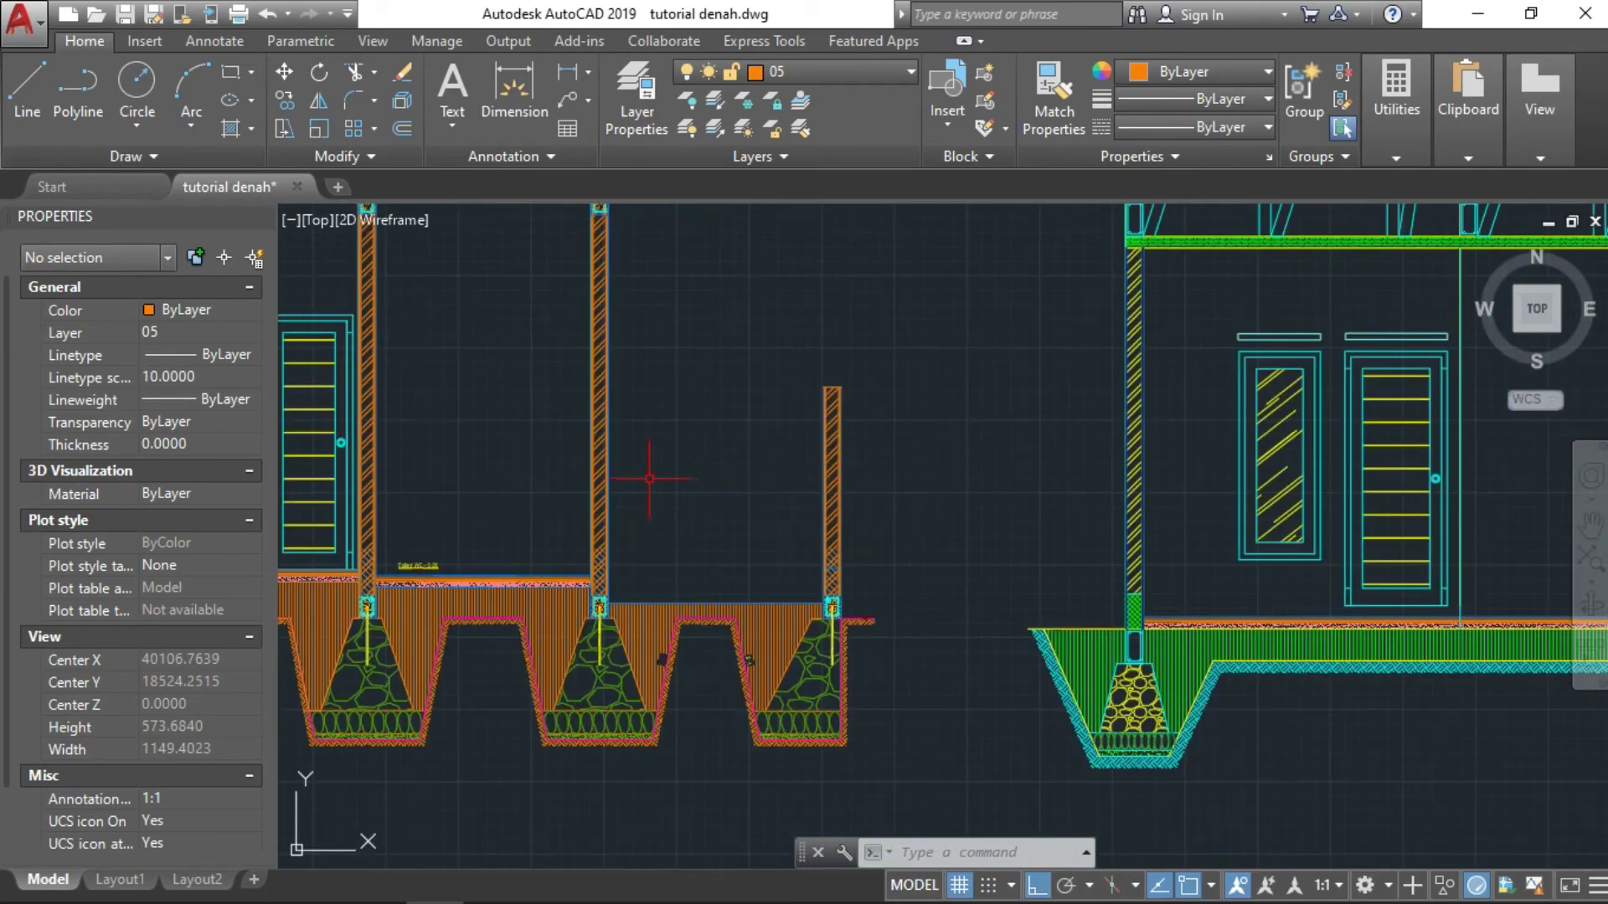
Step: Zoom onto the column reinforcement table beneath the left section
mouse_move(649, 470)
middle_down()
mouse_move(1123, 574)
mouse_move(908, 603)
mouse_move(971, 378)
middle_up()
scroll(1123, 575, up, 2)
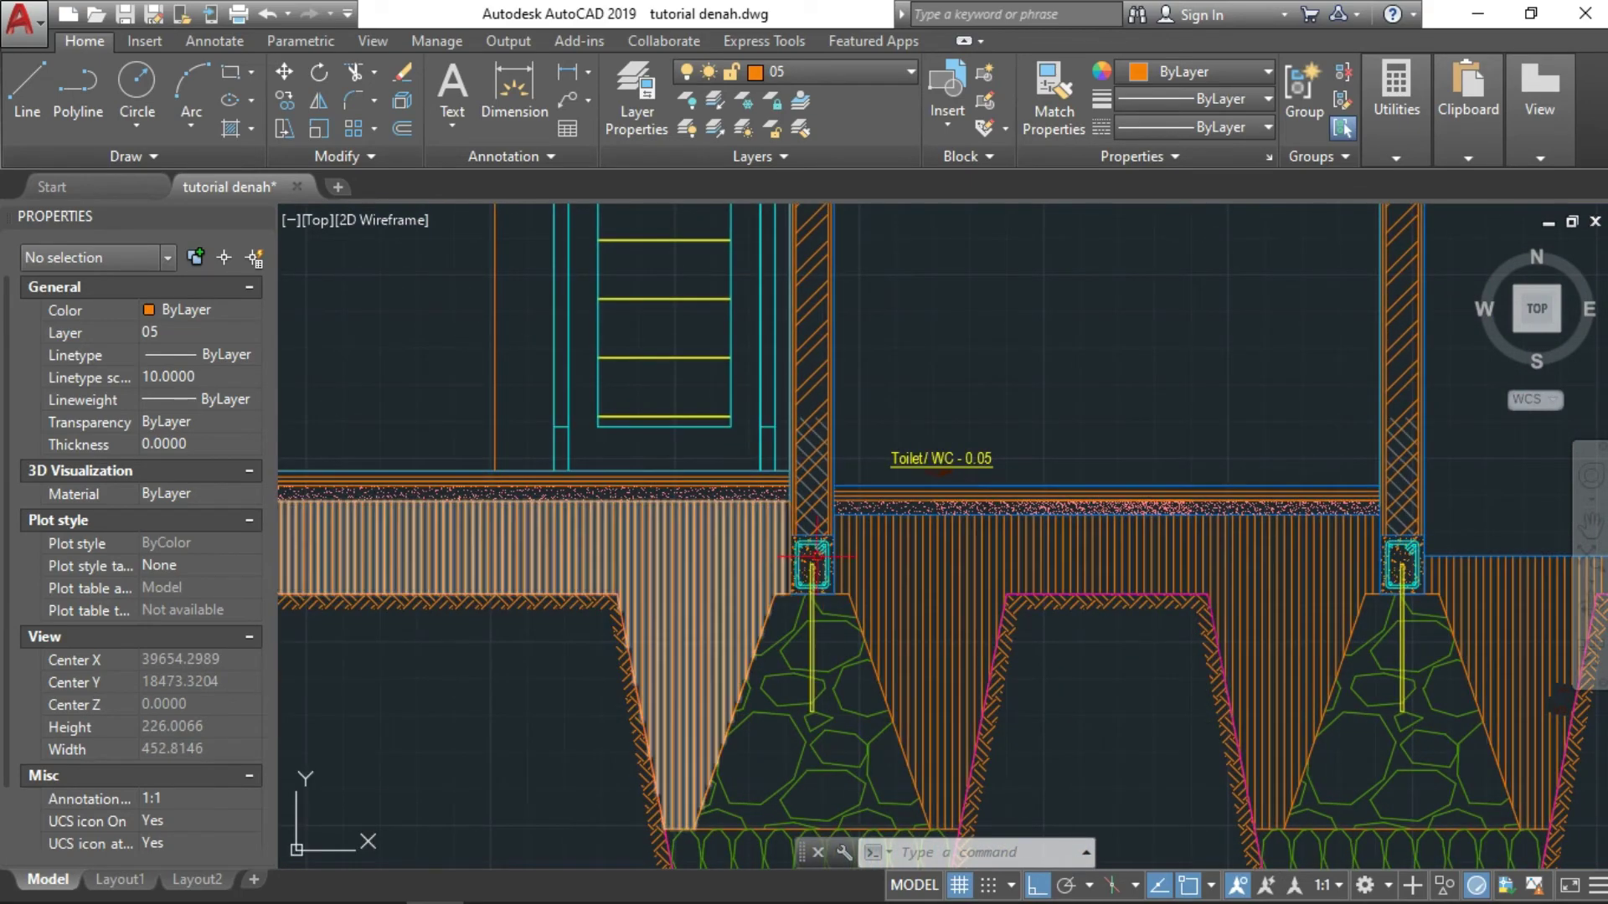
scroll(819, 559, up, 2)
scroll(875, 594, down, 2)
scroll(969, 497, down, 3)
scroll(921, 544, down, 3)
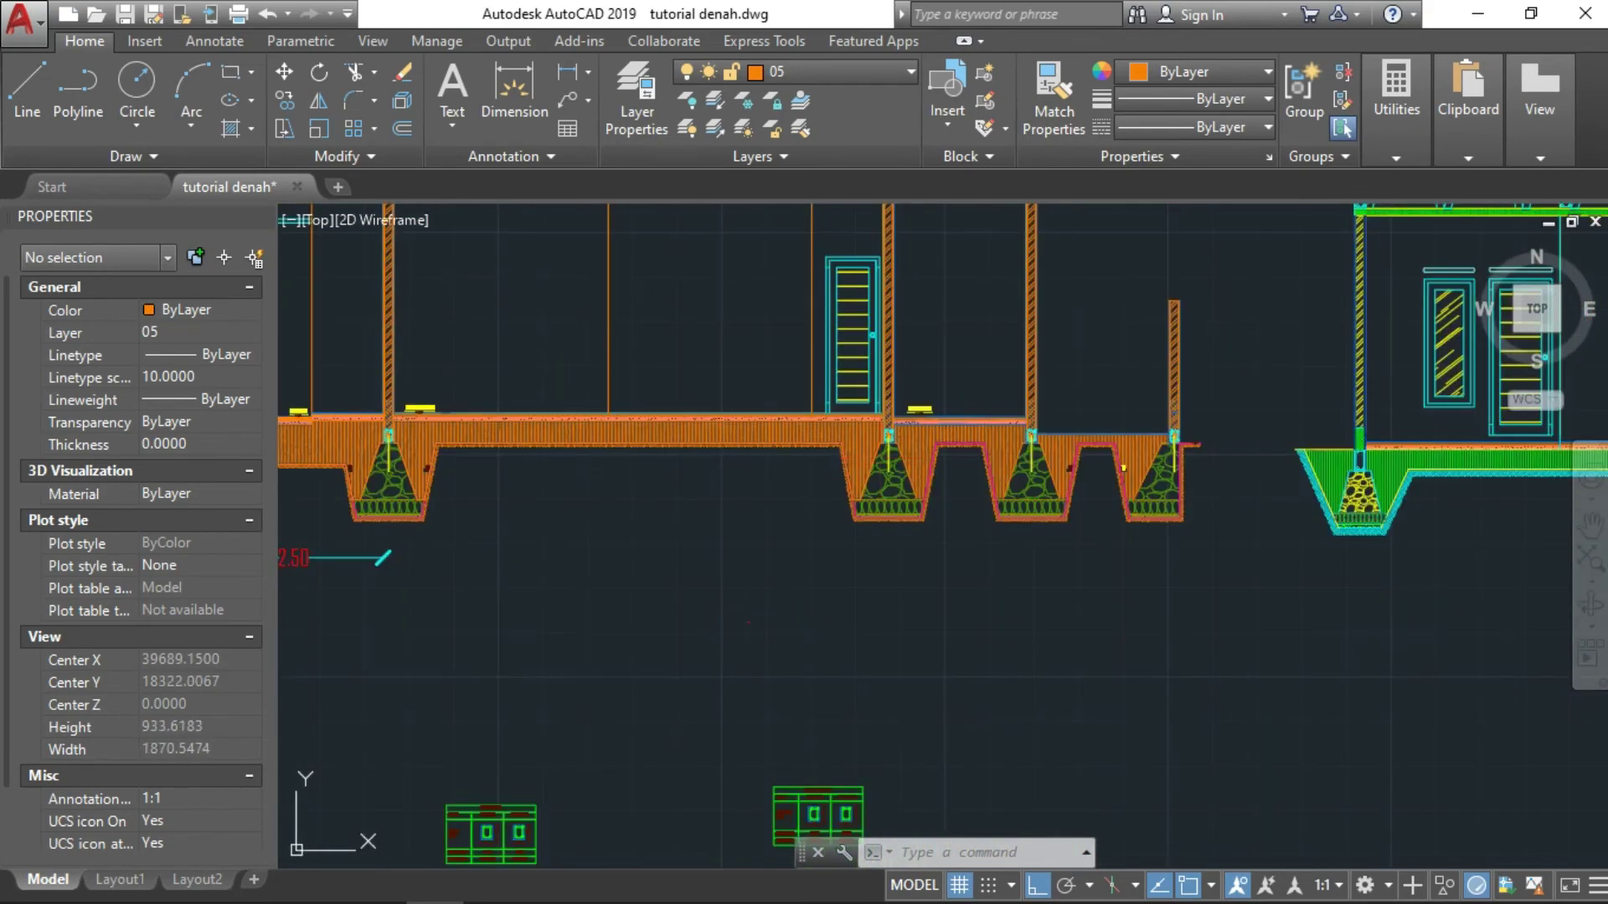
scroll(628, 657, up, 1)
scroll(642, 607, up, 4)
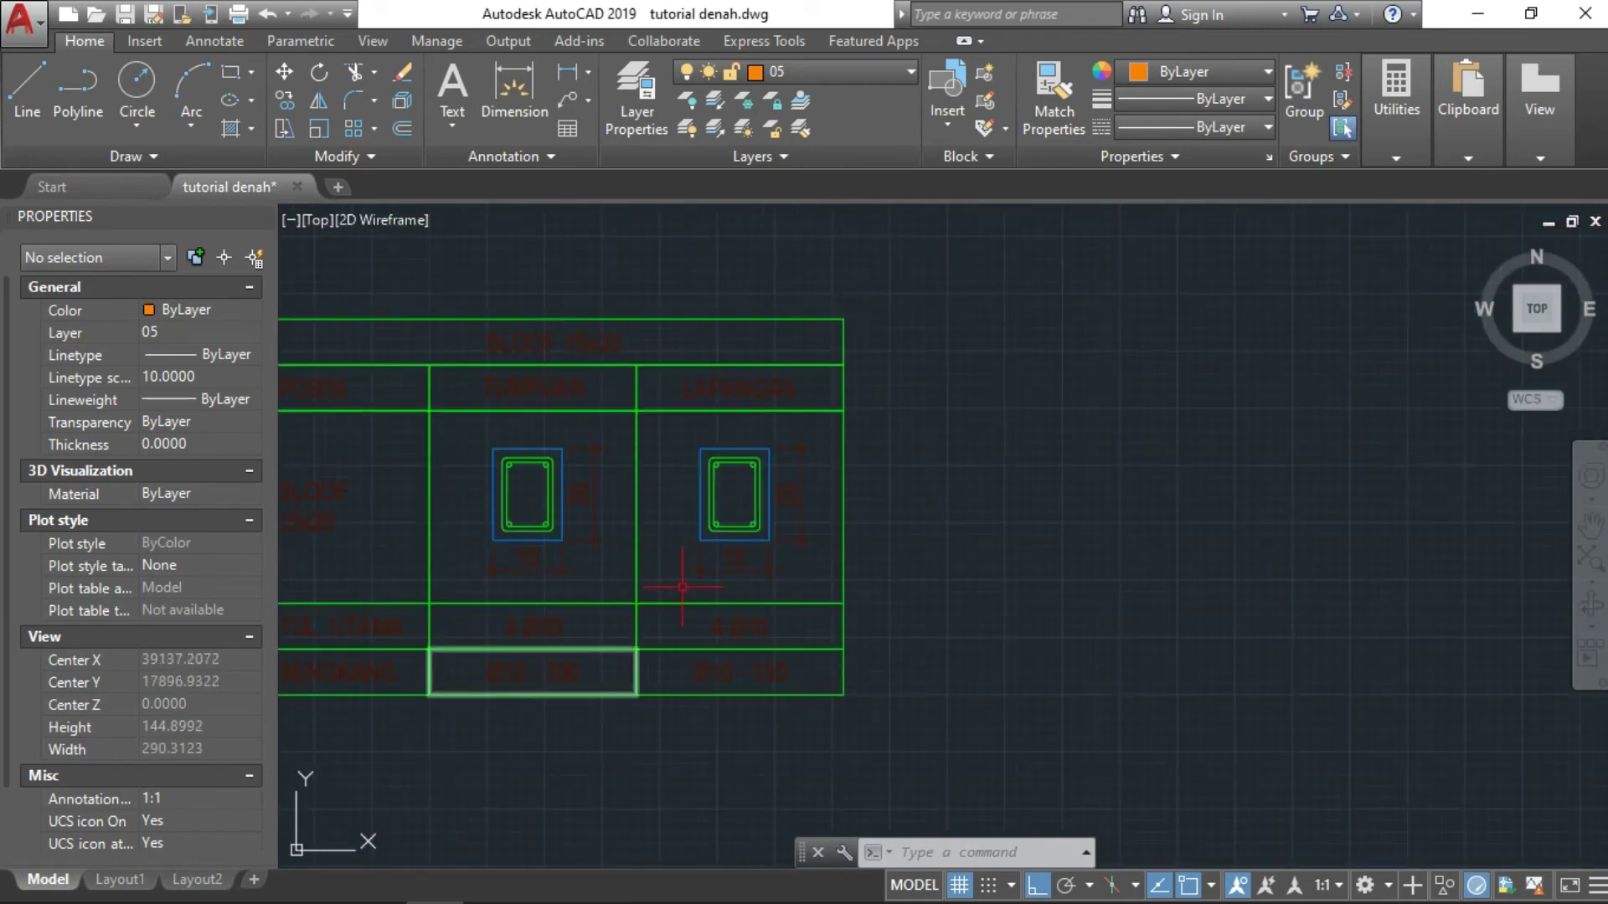
Step: Pan past the footing and house sections to reach the green reinforcement tables
middle_drag(838, 511, 718, 530)
scroll(717, 529, down, 2)
middle_drag(674, 423, 582, 761)
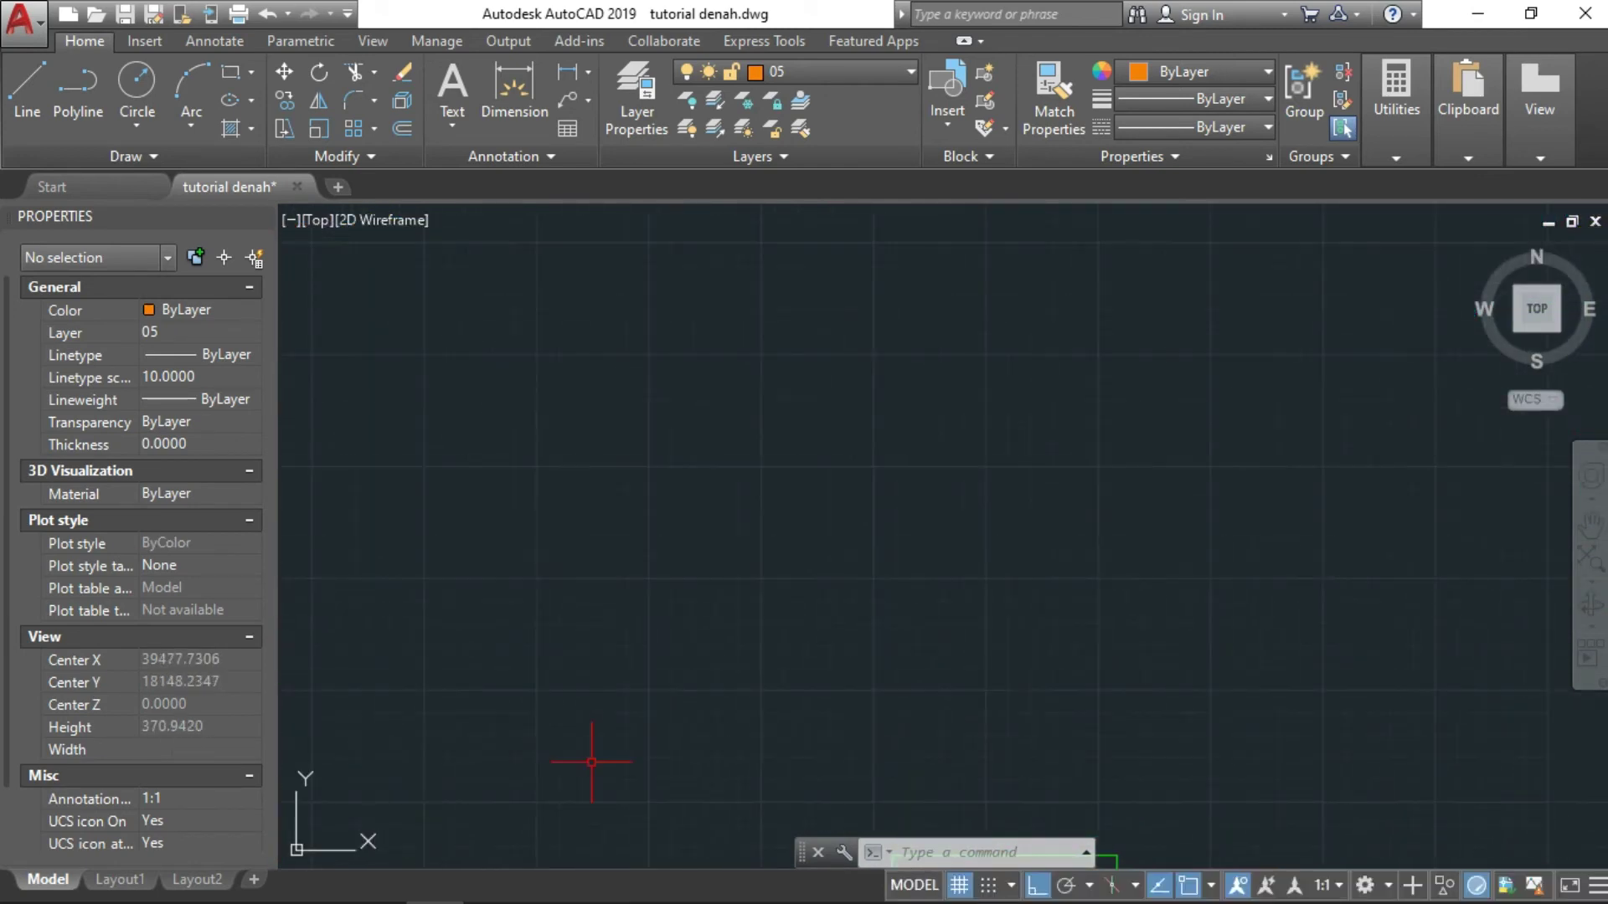
scroll(1059, 399, down, 1)
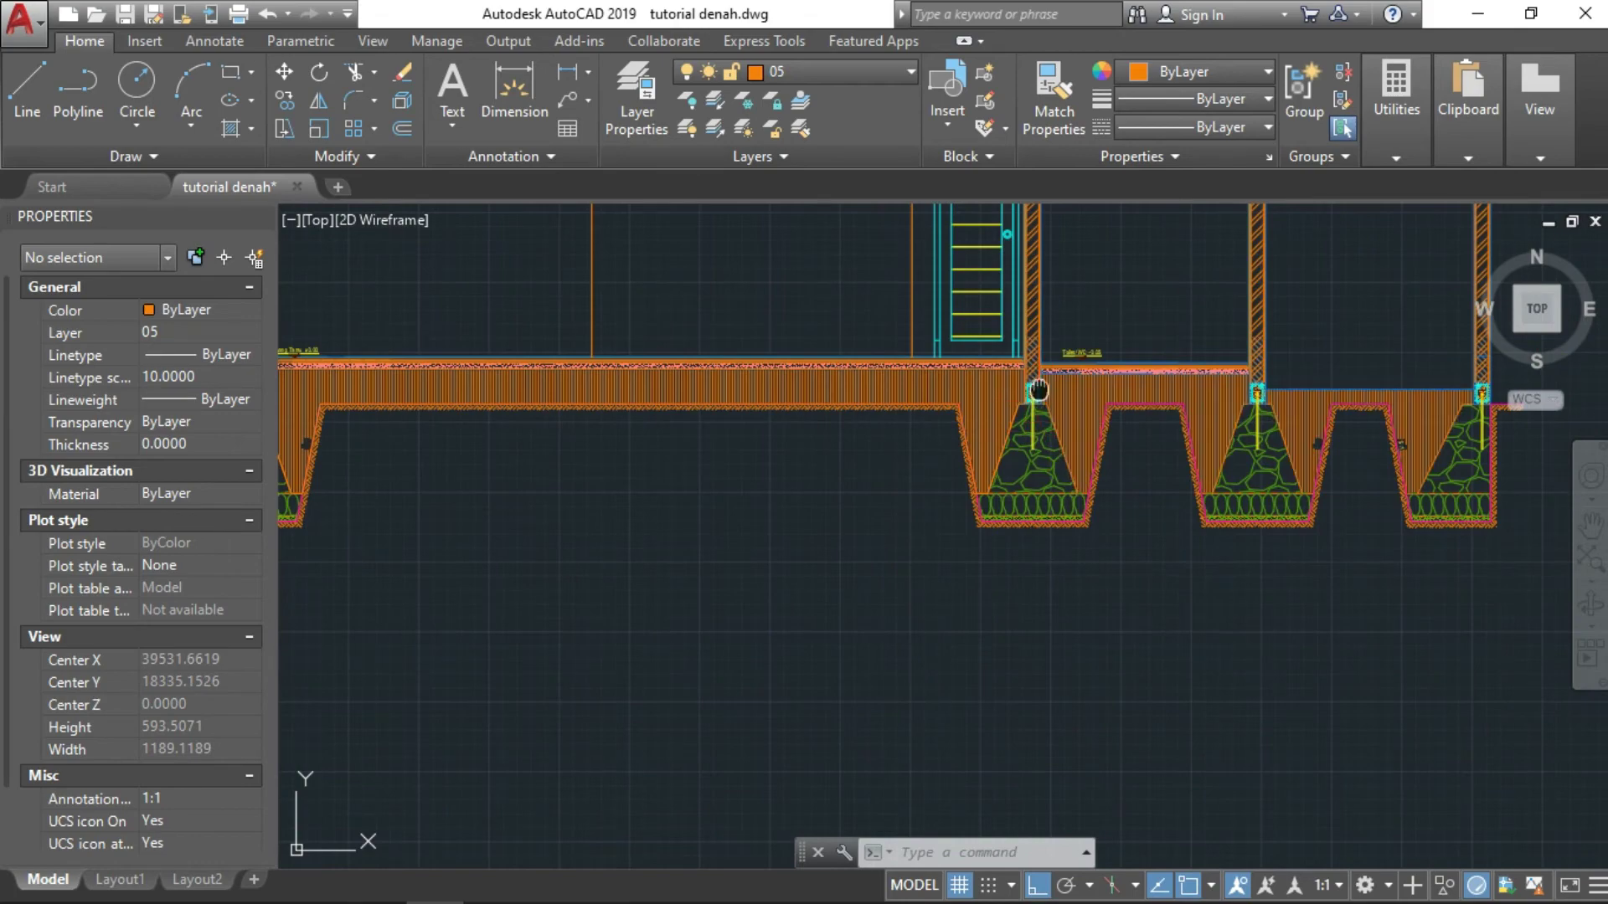
middle_drag(1041, 388, 969, 527)
scroll(969, 528, down, 3)
middle_drag(893, 683, 834, 427)
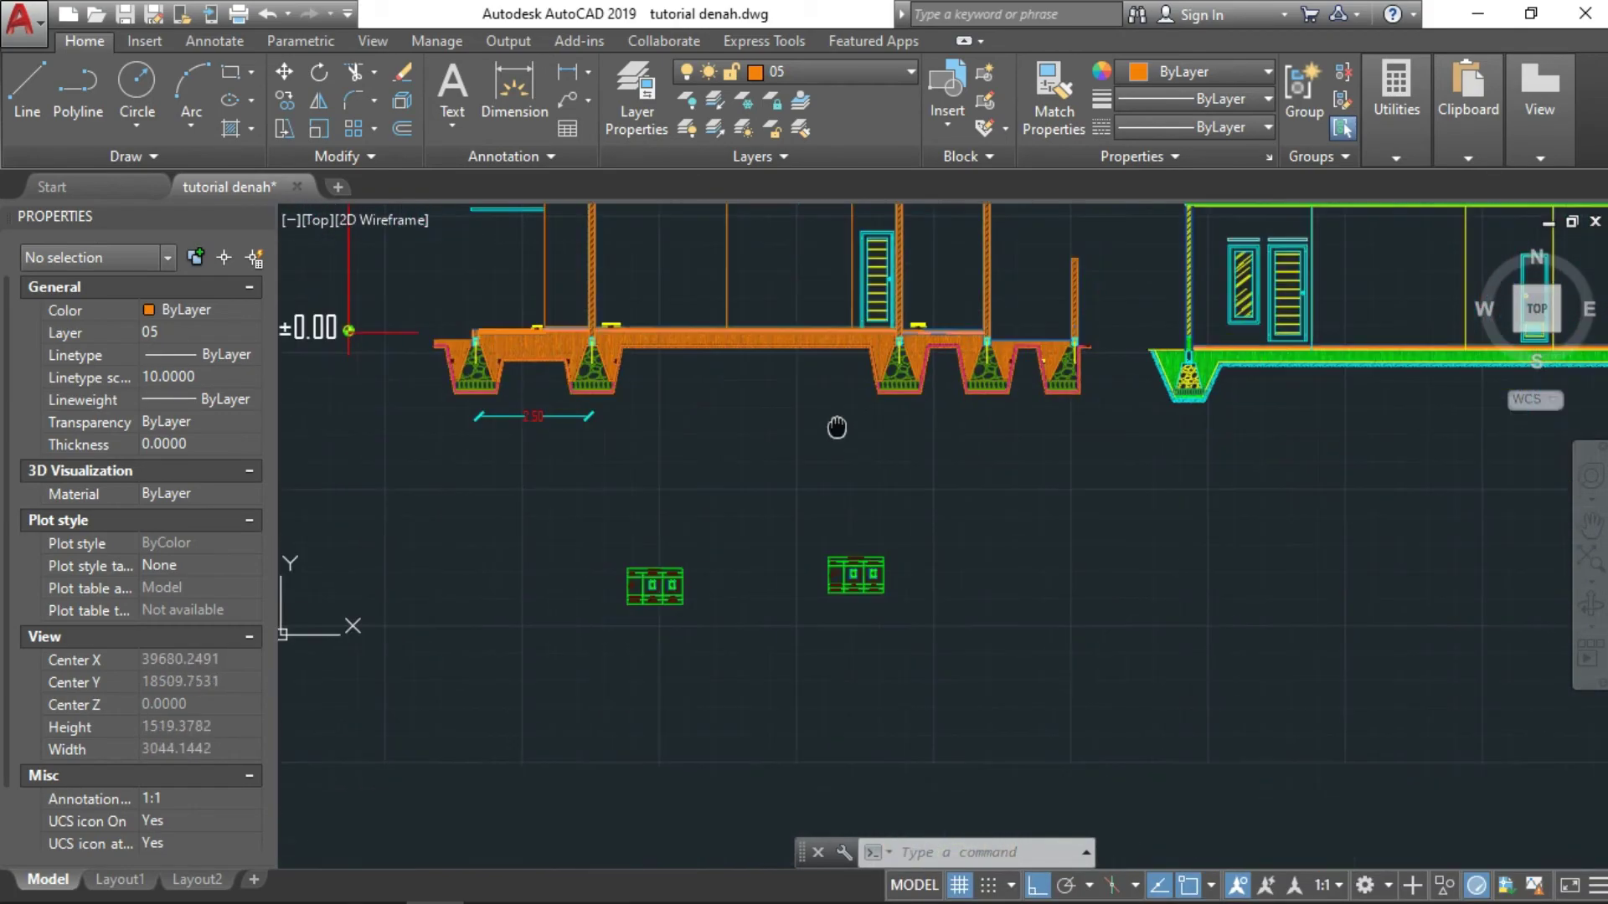
Step: Zoom through the RING BALK 15x20 and SLOOF 15x20 reinforcement tables
scroll(792, 542, up, 6)
scroll(796, 545, up, 3)
scroll(761, 494, up, 1)
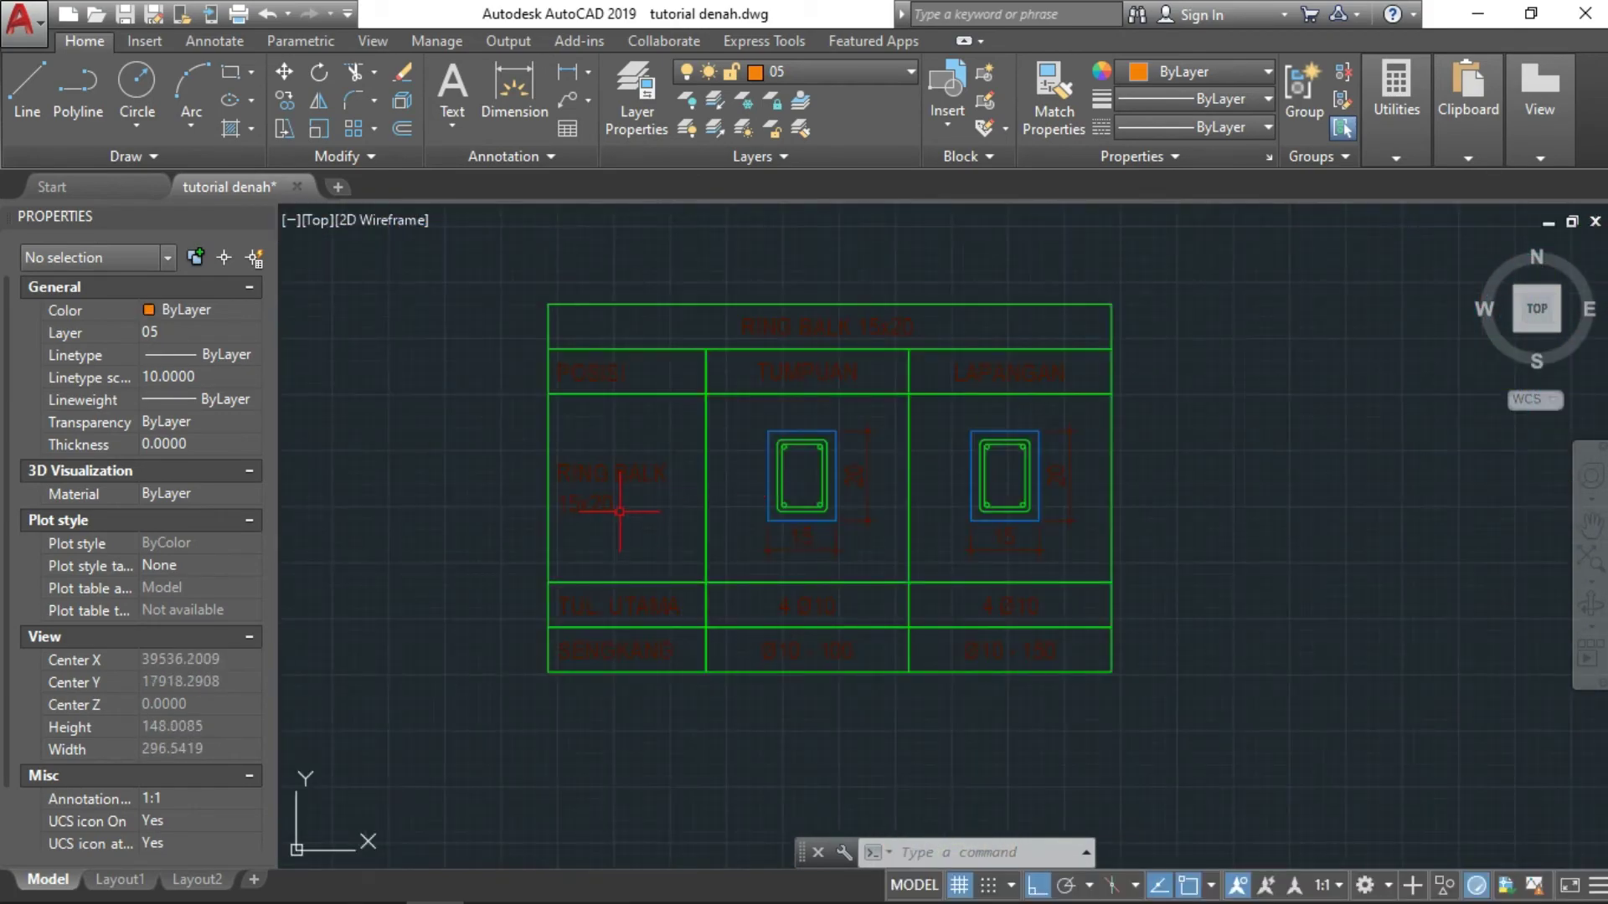
scroll(620, 511, up, 4)
scroll(636, 469, down, 3)
scroll(1088, 435, down, 1)
scroll(868, 448, down, 4)
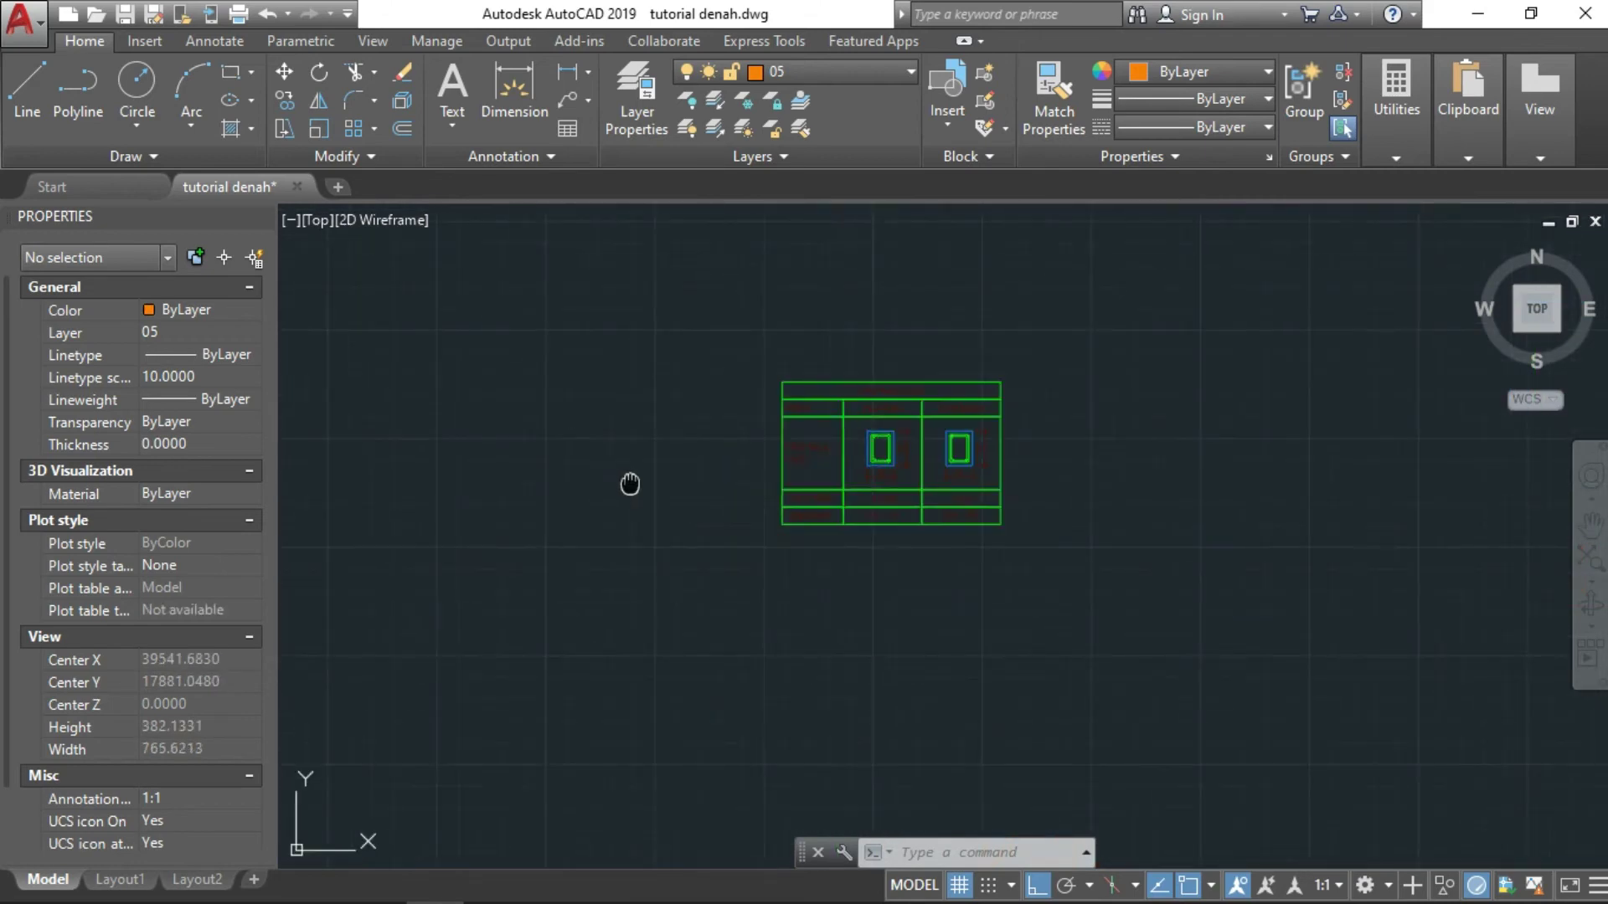
mouse_move(630, 484)
middle_down()
mouse_move(1148, 538)
mouse_move(787, 544)
middle_up()
scroll(783, 548, up, 4)
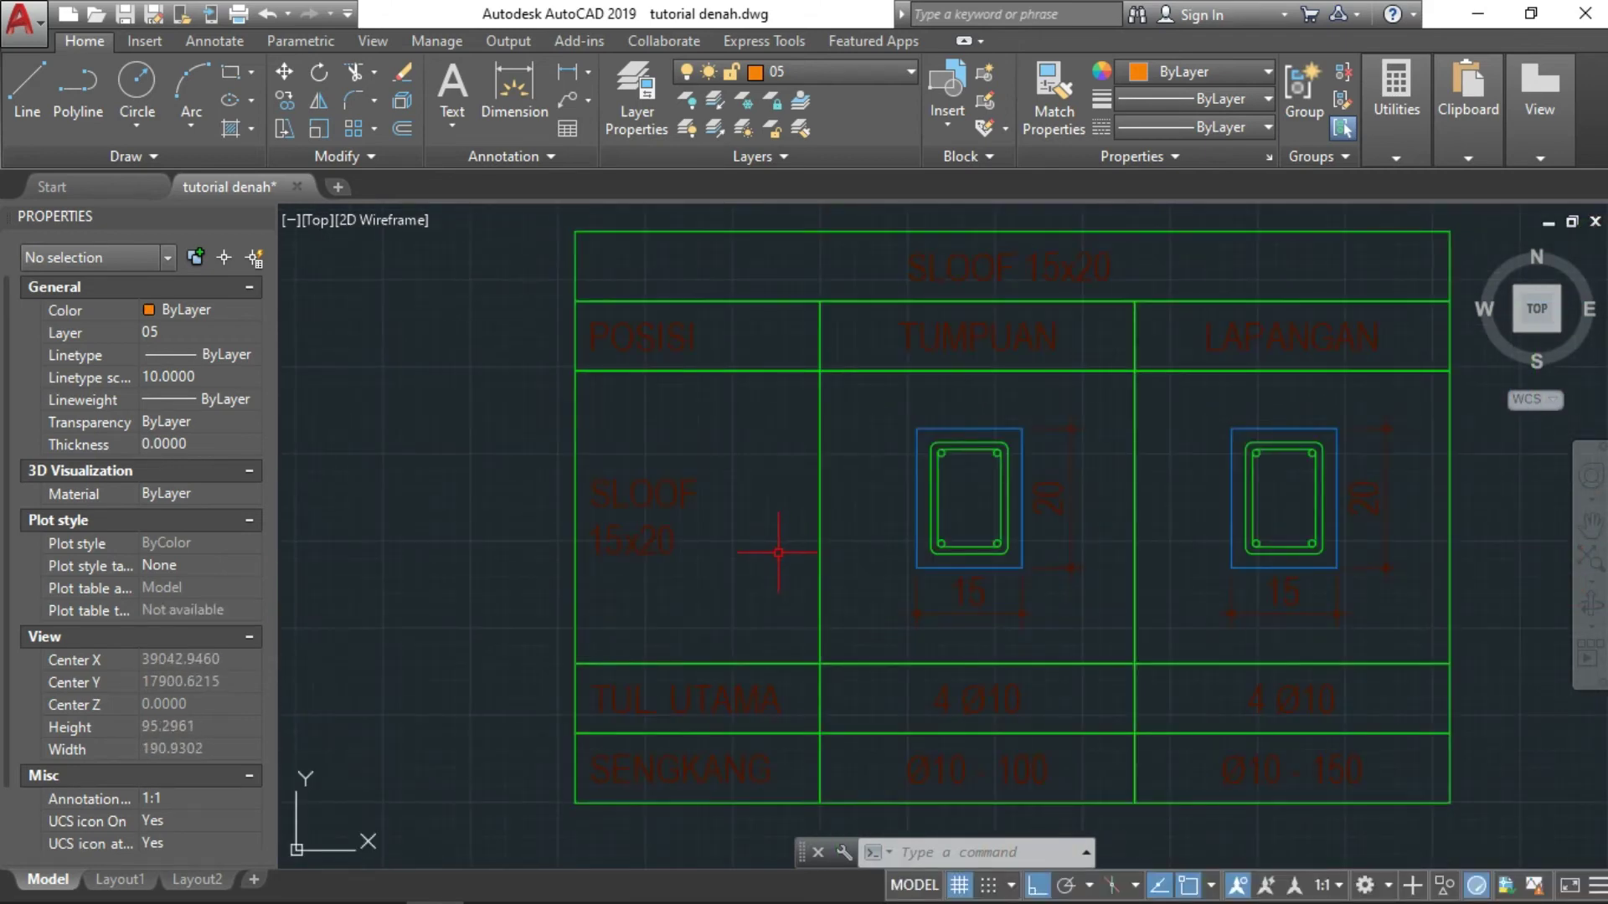
scroll(778, 553, down, 3)
scroll(1281, 442, down, 4)
Step: Zoom onto the right cross-section's sloof footing and start a Dimension
middle_drag(1281, 441, 538, 761)
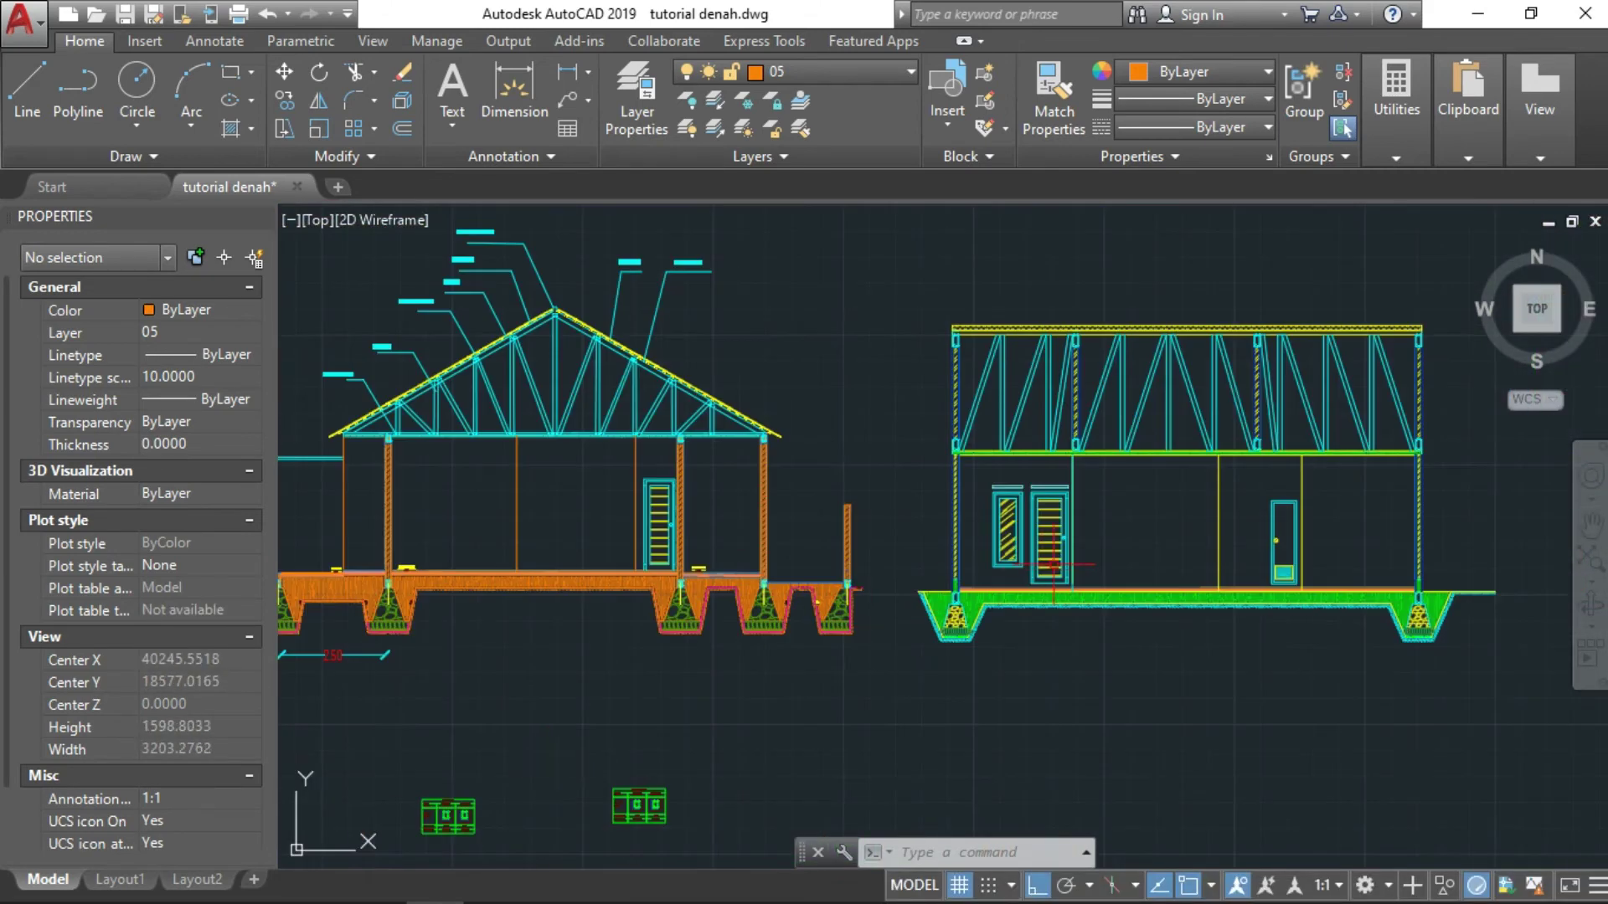
scroll(1053, 564, up, 3)
middle_drag(738, 634, 768, 556)
scroll(632, 673, up, 4)
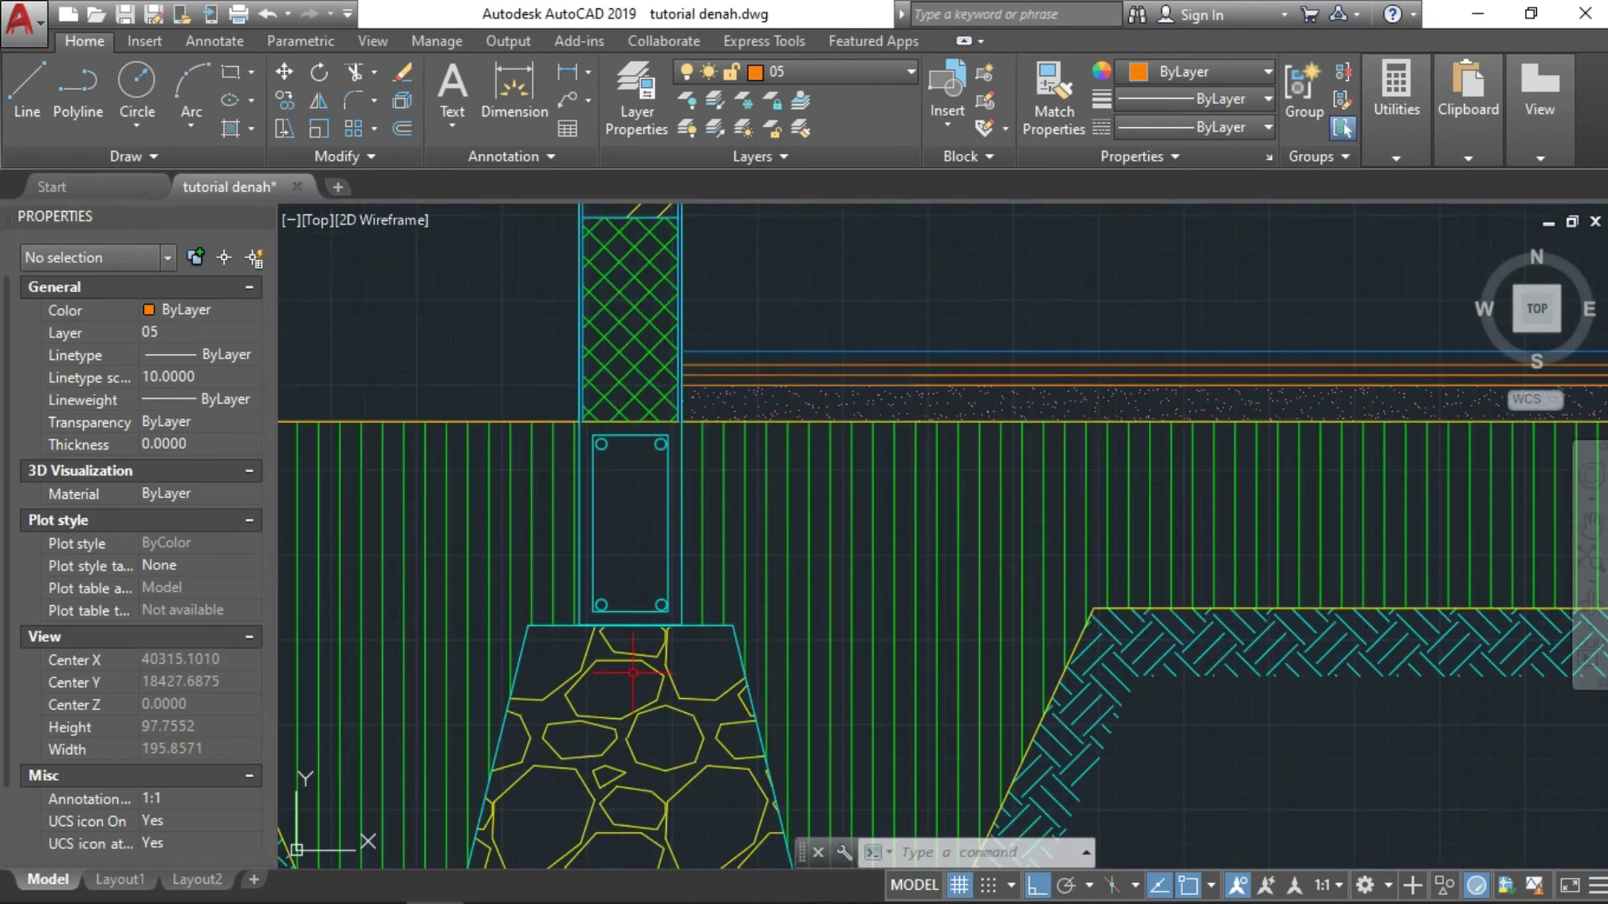
click(520, 118)
Step: Pick two extension line points for a trial 0.30 dimension on the footing
scroll(678, 422, up, 4)
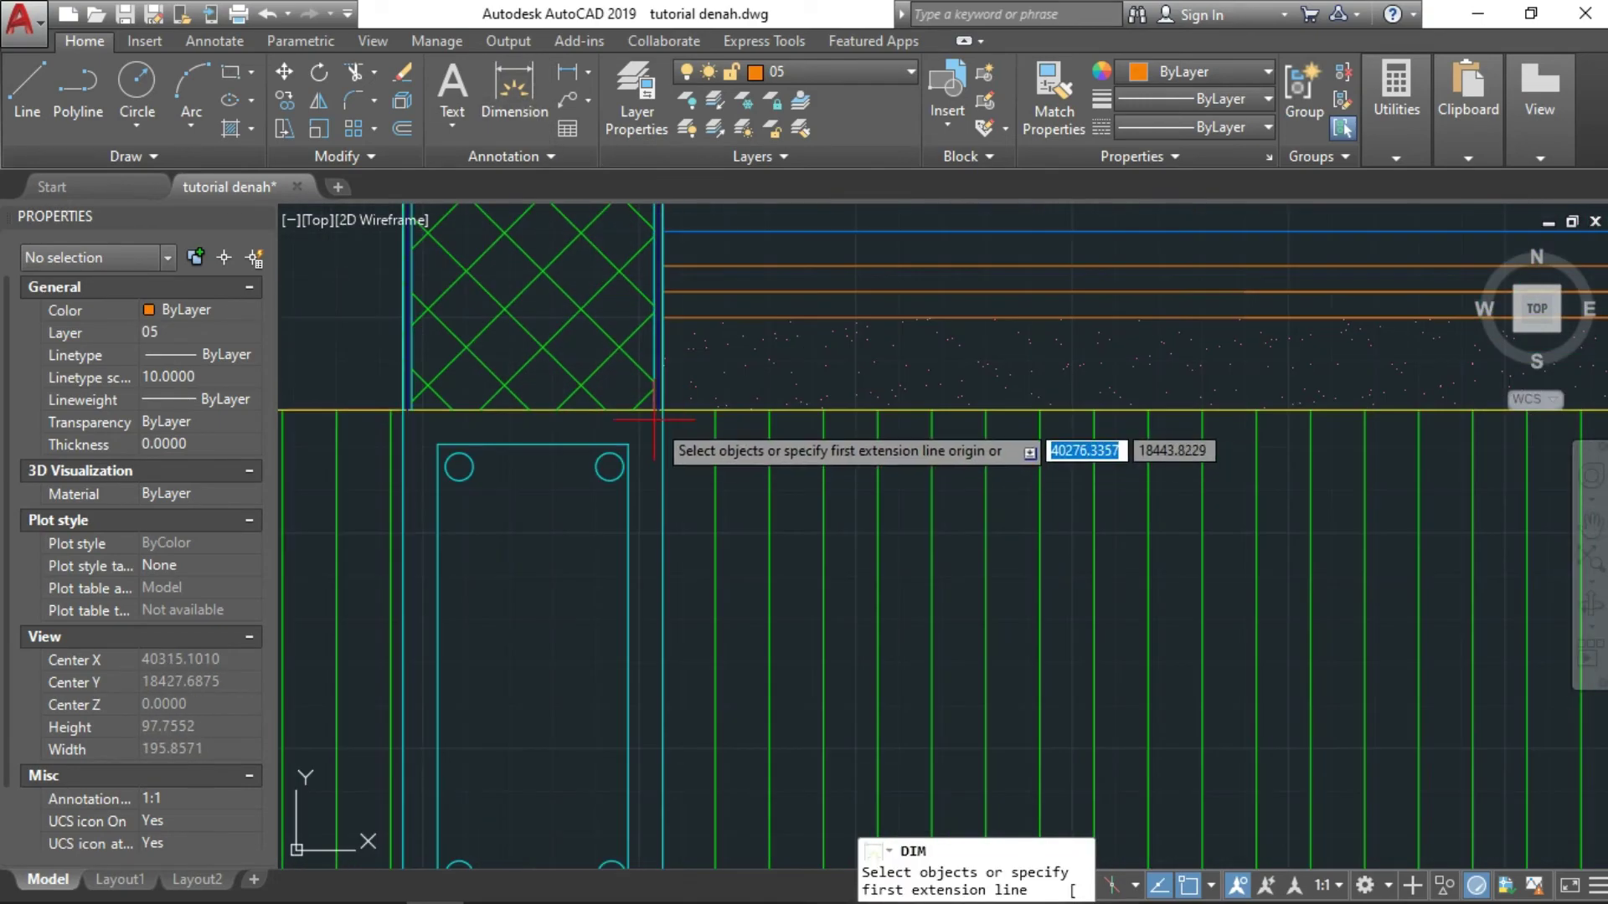
scroll(653, 406, up, 3)
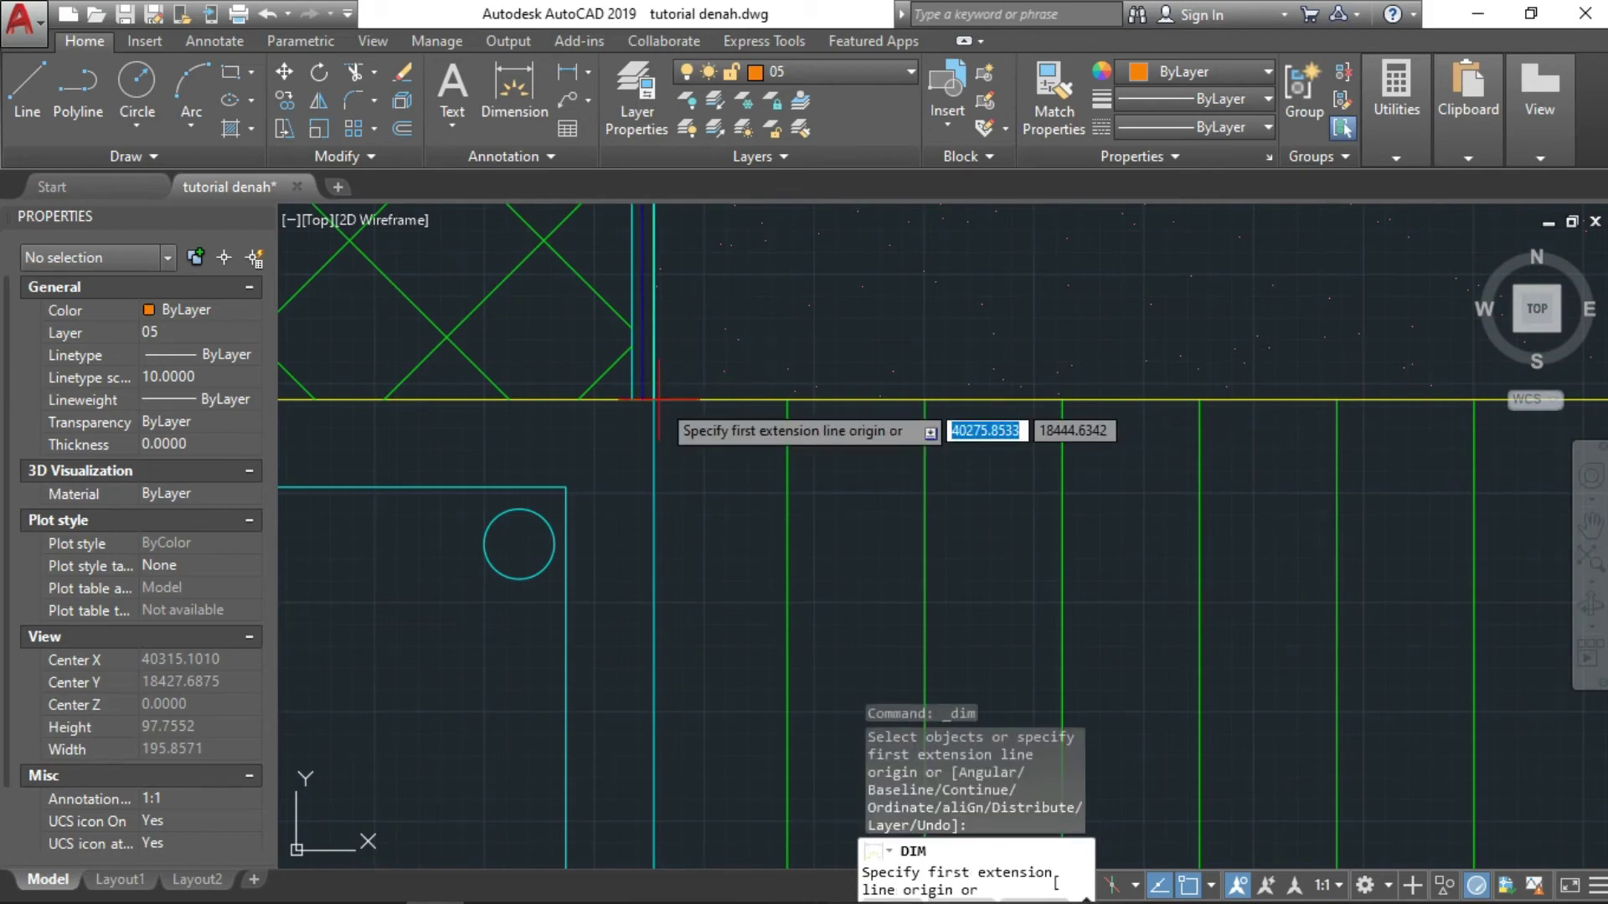
click(642, 400)
scroll(645, 657, down, 3)
scroll(618, 587, up, 2)
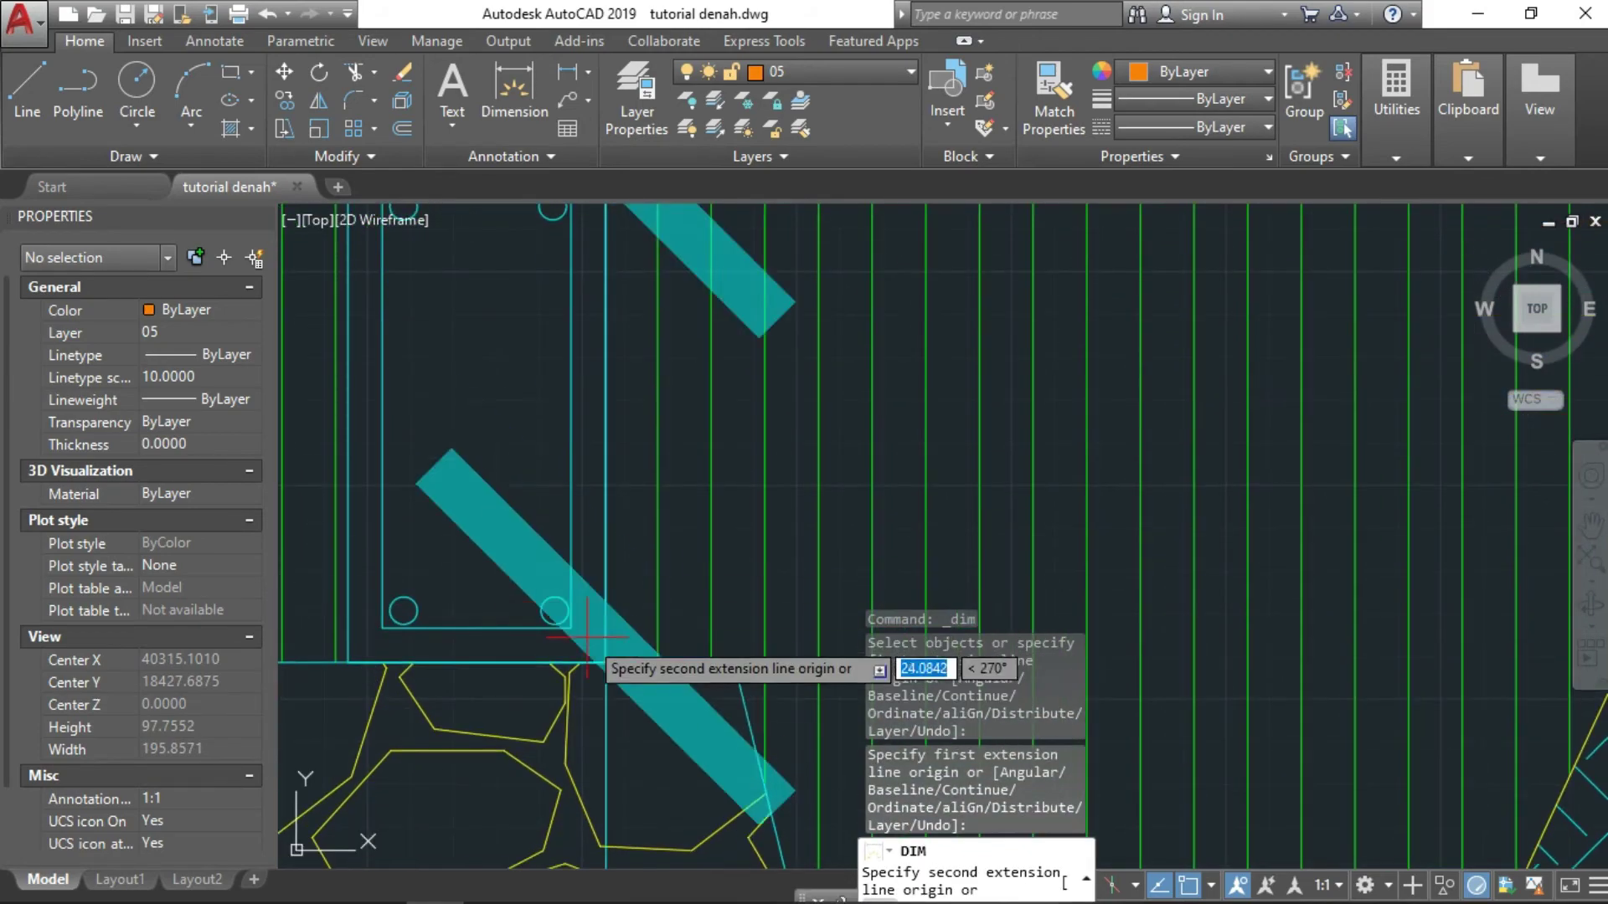
scroll(596, 663, up, 2)
scroll(515, 661, down, 3)
click(603, 679)
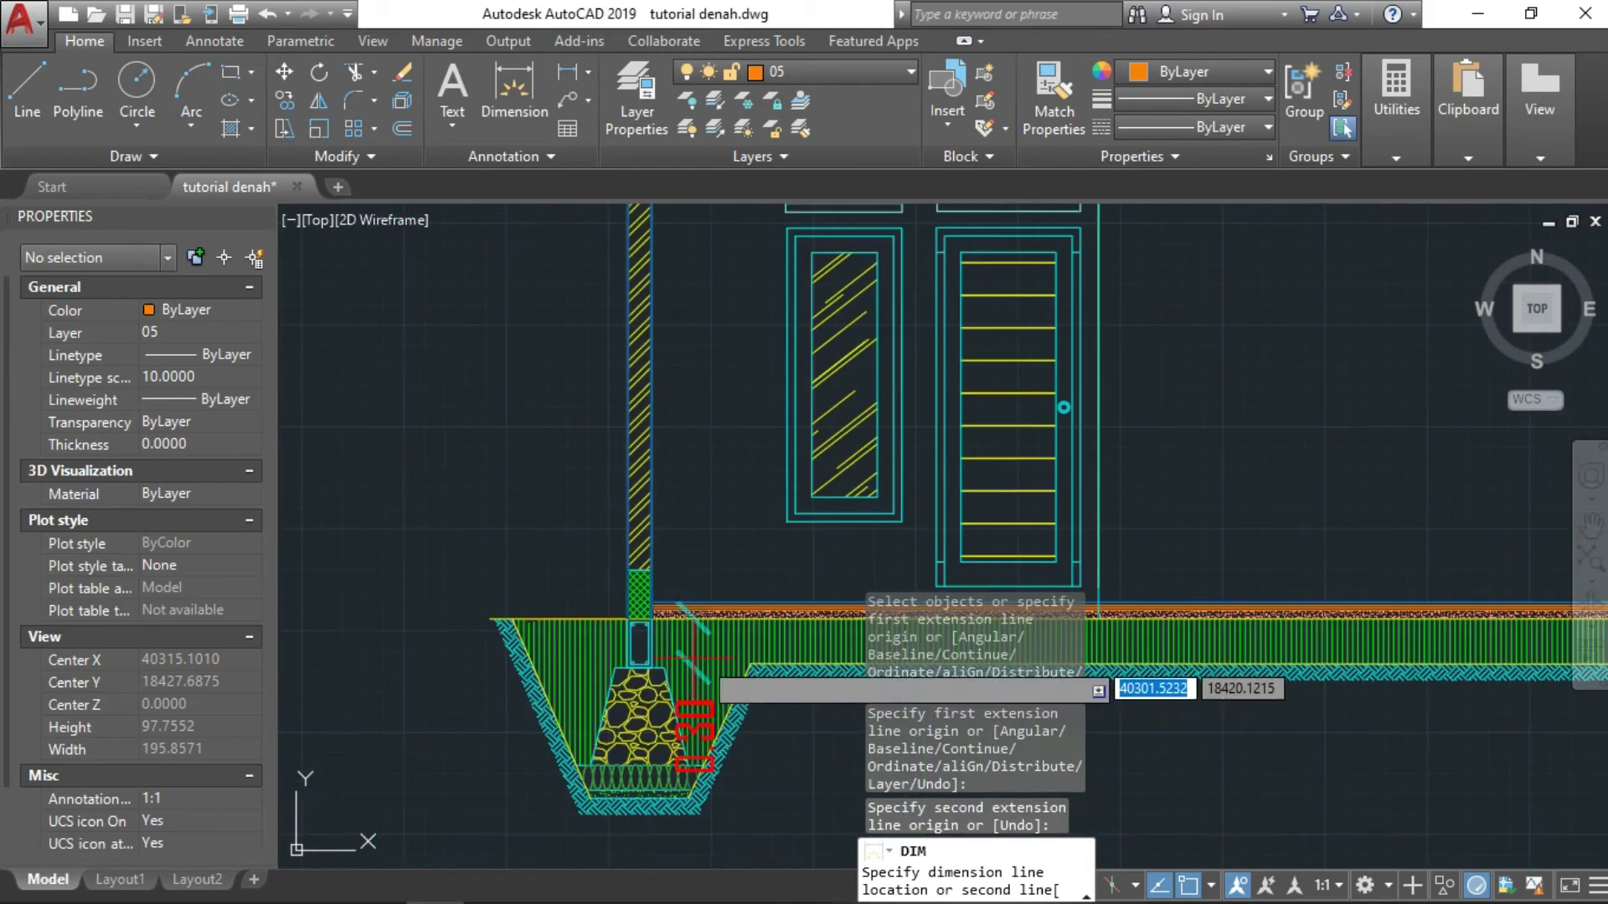
scroll(670, 674, down, 2)
scroll(721, 661, up, 2)
scroll(586, 644, up, 4)
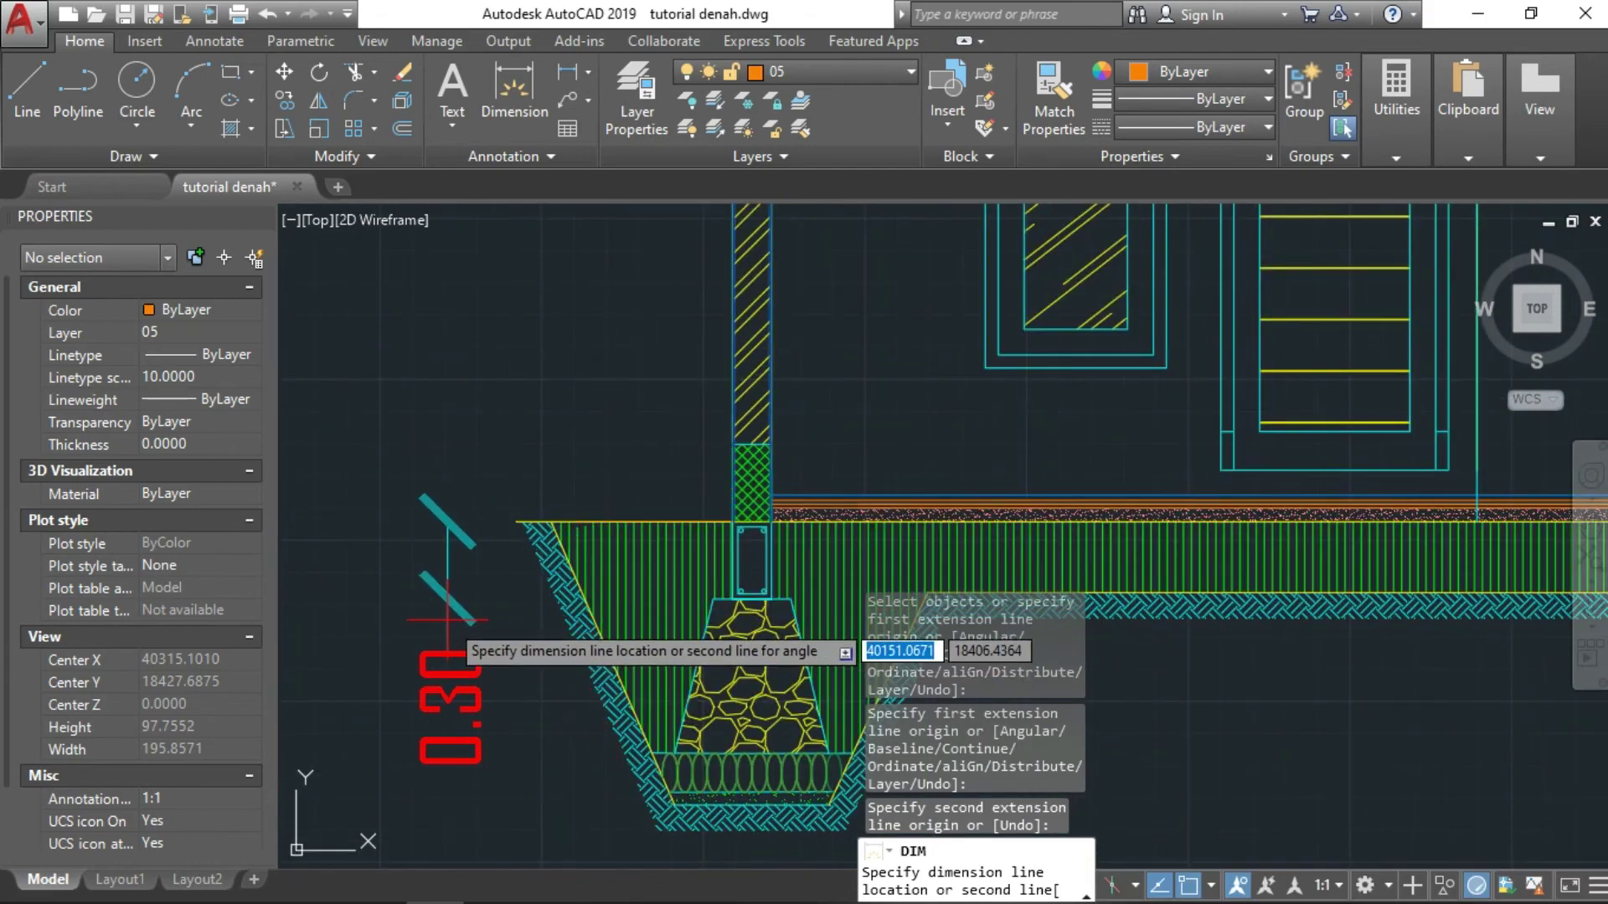
Step: Cancel the unfinished dimension and zoom out to the whole drawing
key(Escape)
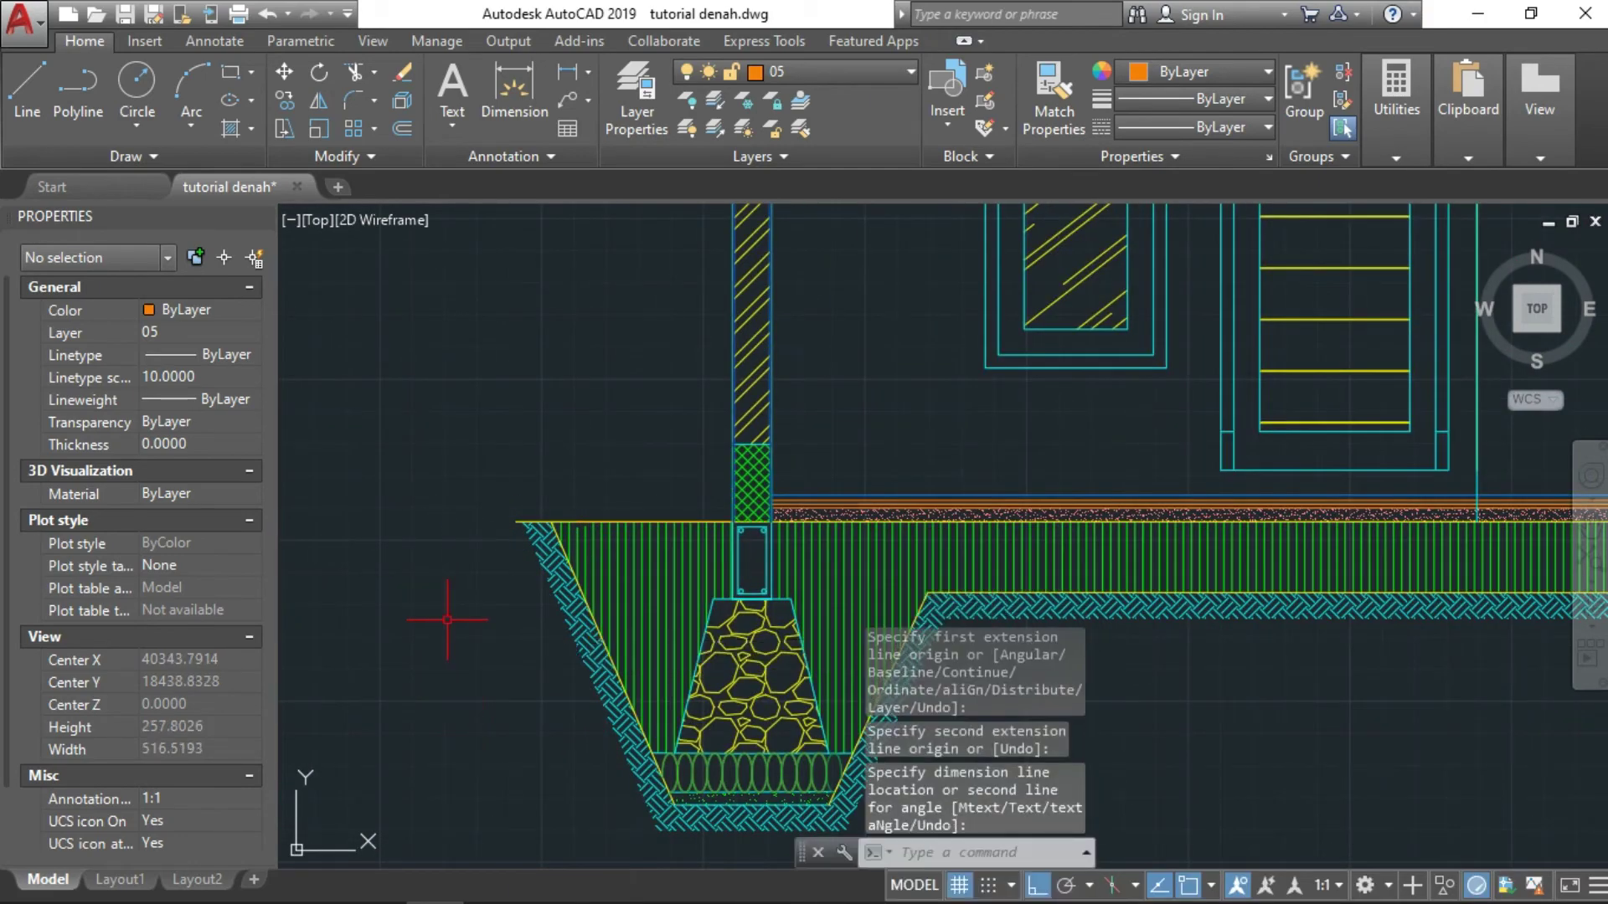
scroll(473, 579, down, 1)
scroll(603, 555, down, 1)
scroll(586, 552, down, 1)
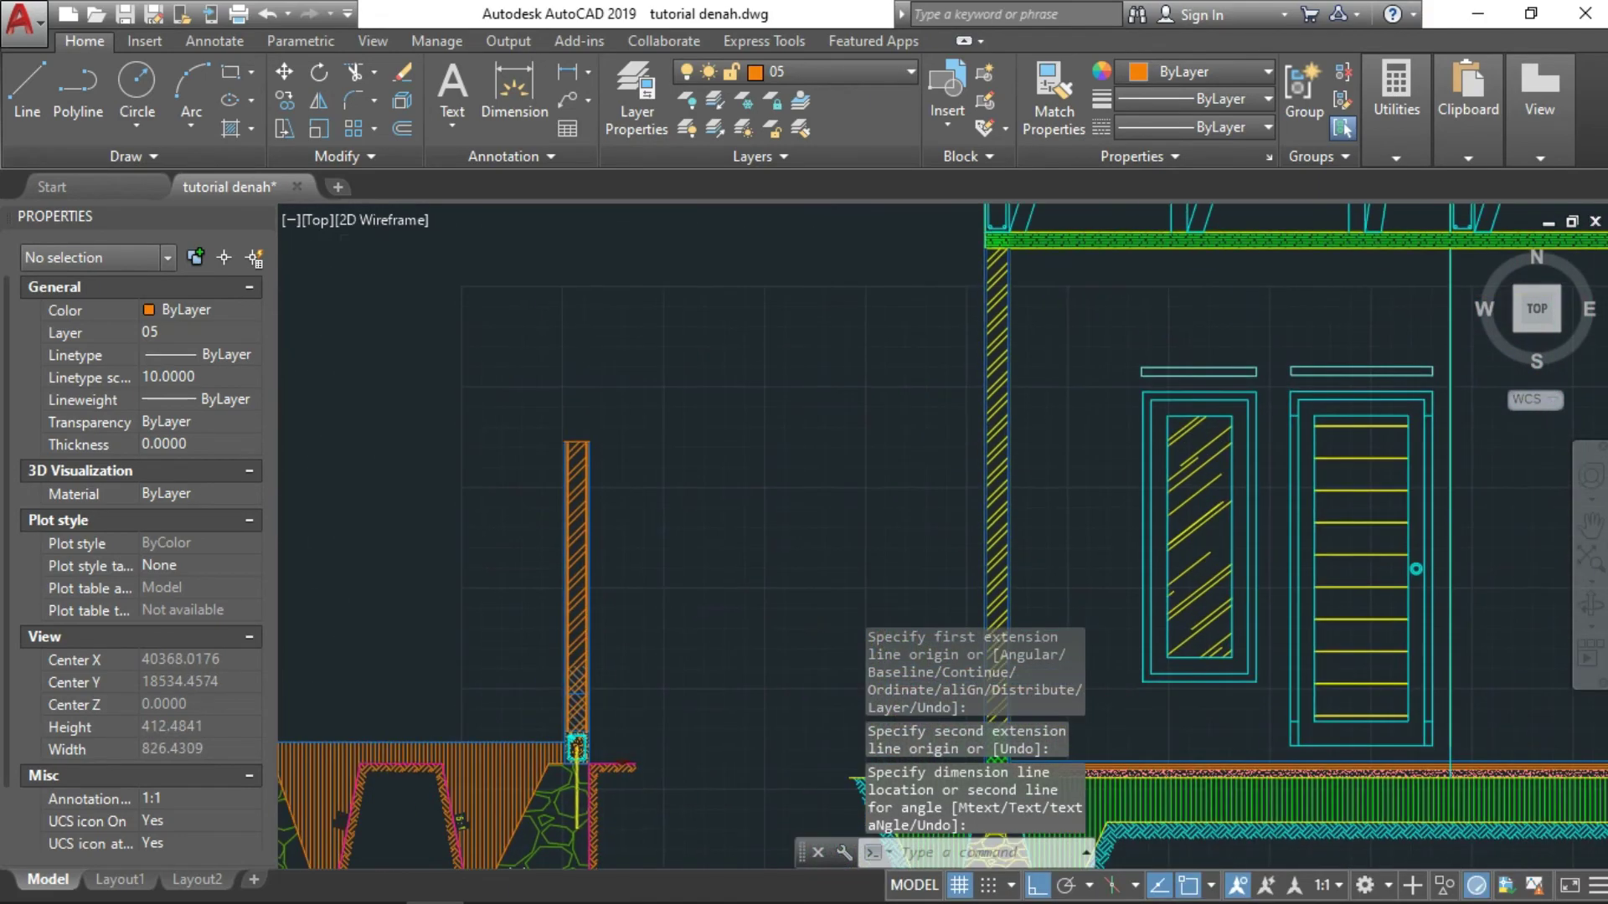
middle_drag(586, 553, 831, 576)
scroll(830, 576, down, 2)
scroll(793, 471, up, 2)
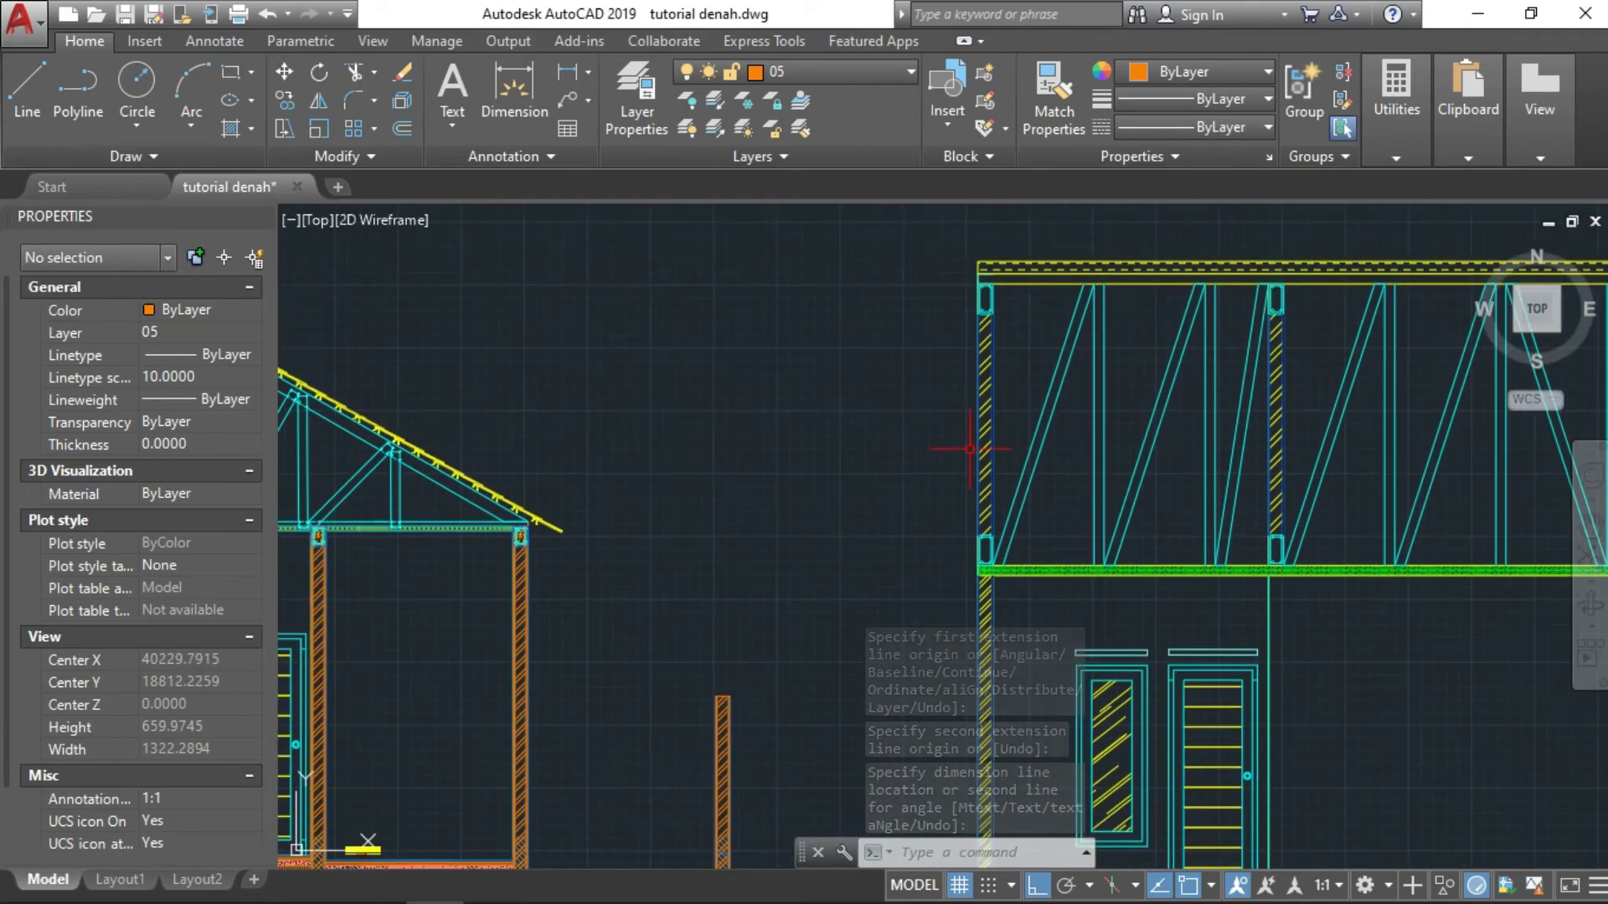
scroll(958, 388, down, 2)
scroll(958, 389, up, 4)
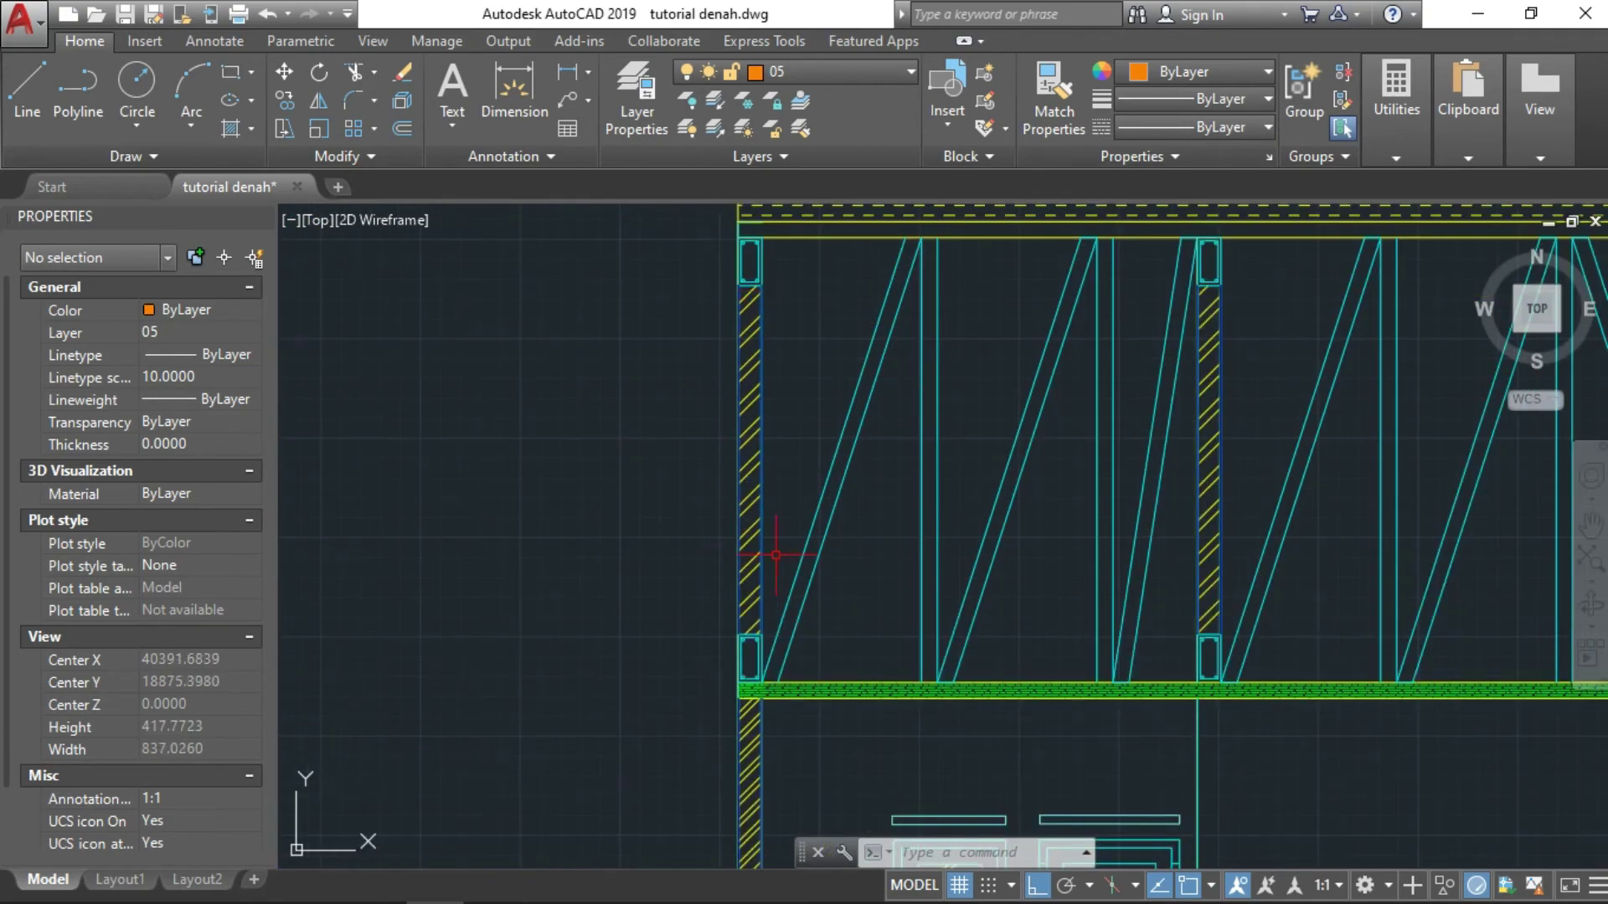
scroll(707, 506, down, 3)
scroll(782, 513, down, 1)
Step: Centre the floor plan, then move down to the roof truss sections
scroll(673, 436, down, 4)
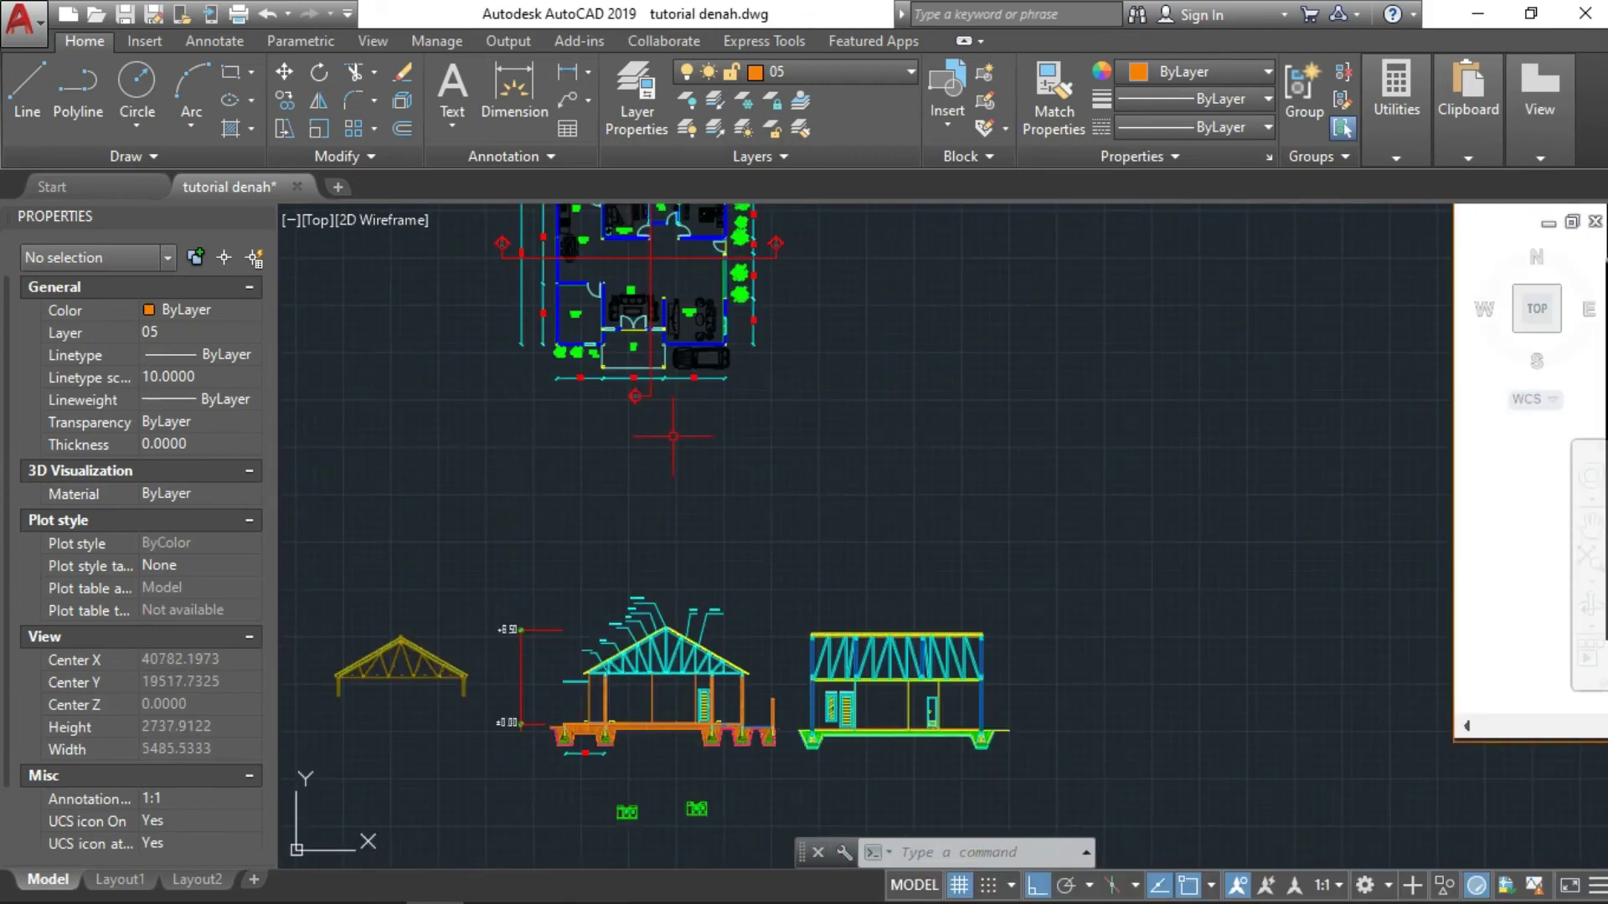
middle_drag(673, 436, 753, 561)
scroll(698, 303, up, 4)
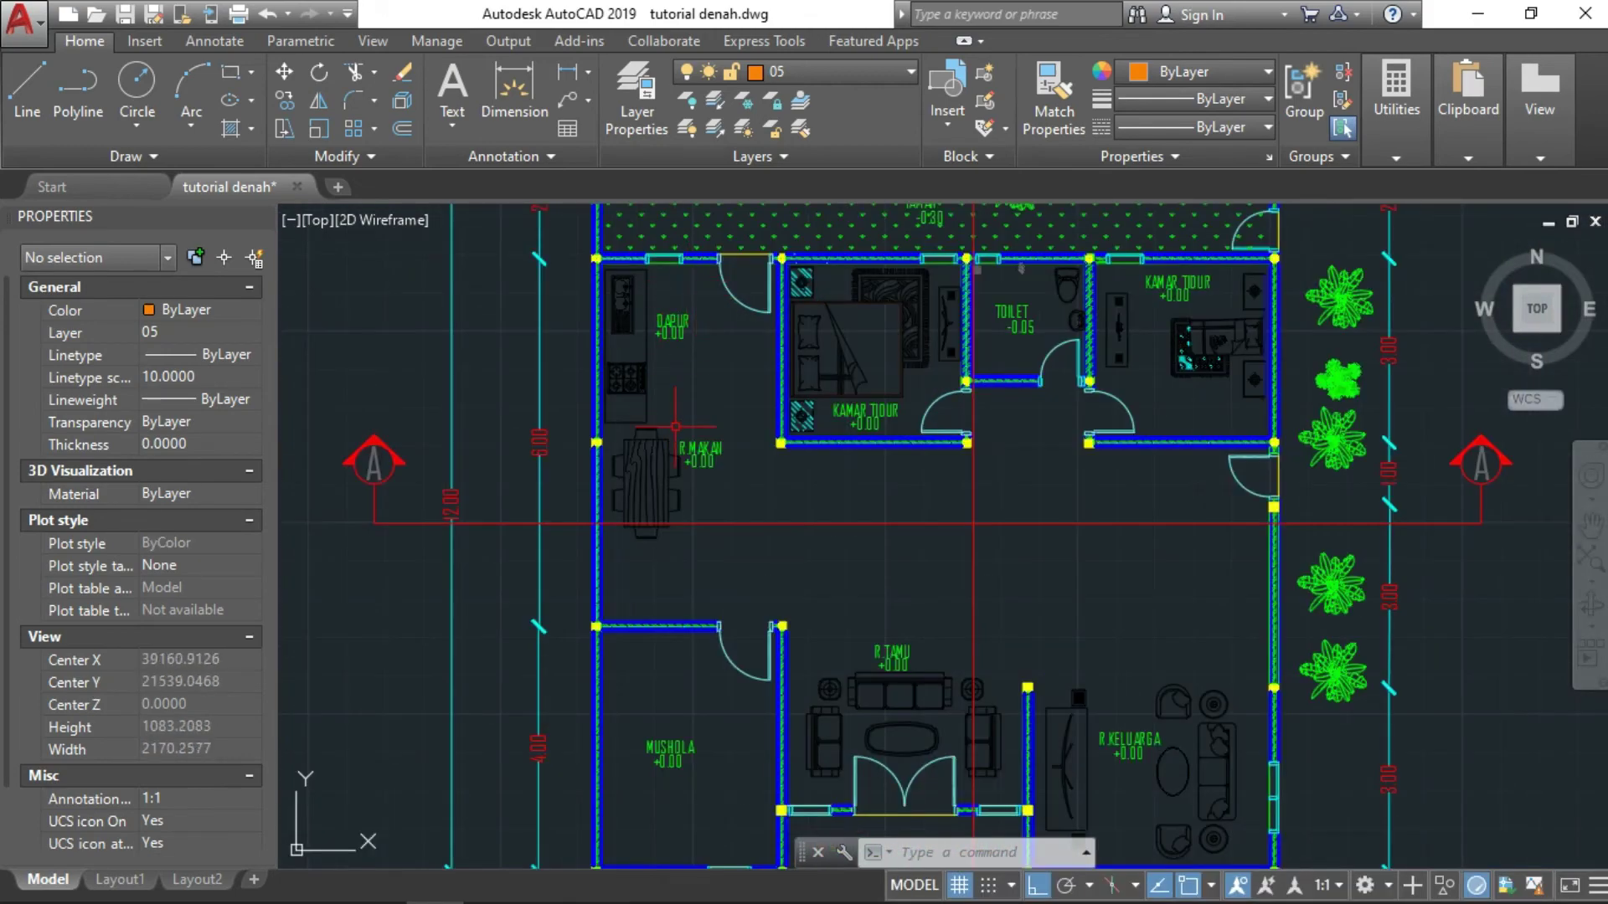
scroll(783, 454, up, 2)
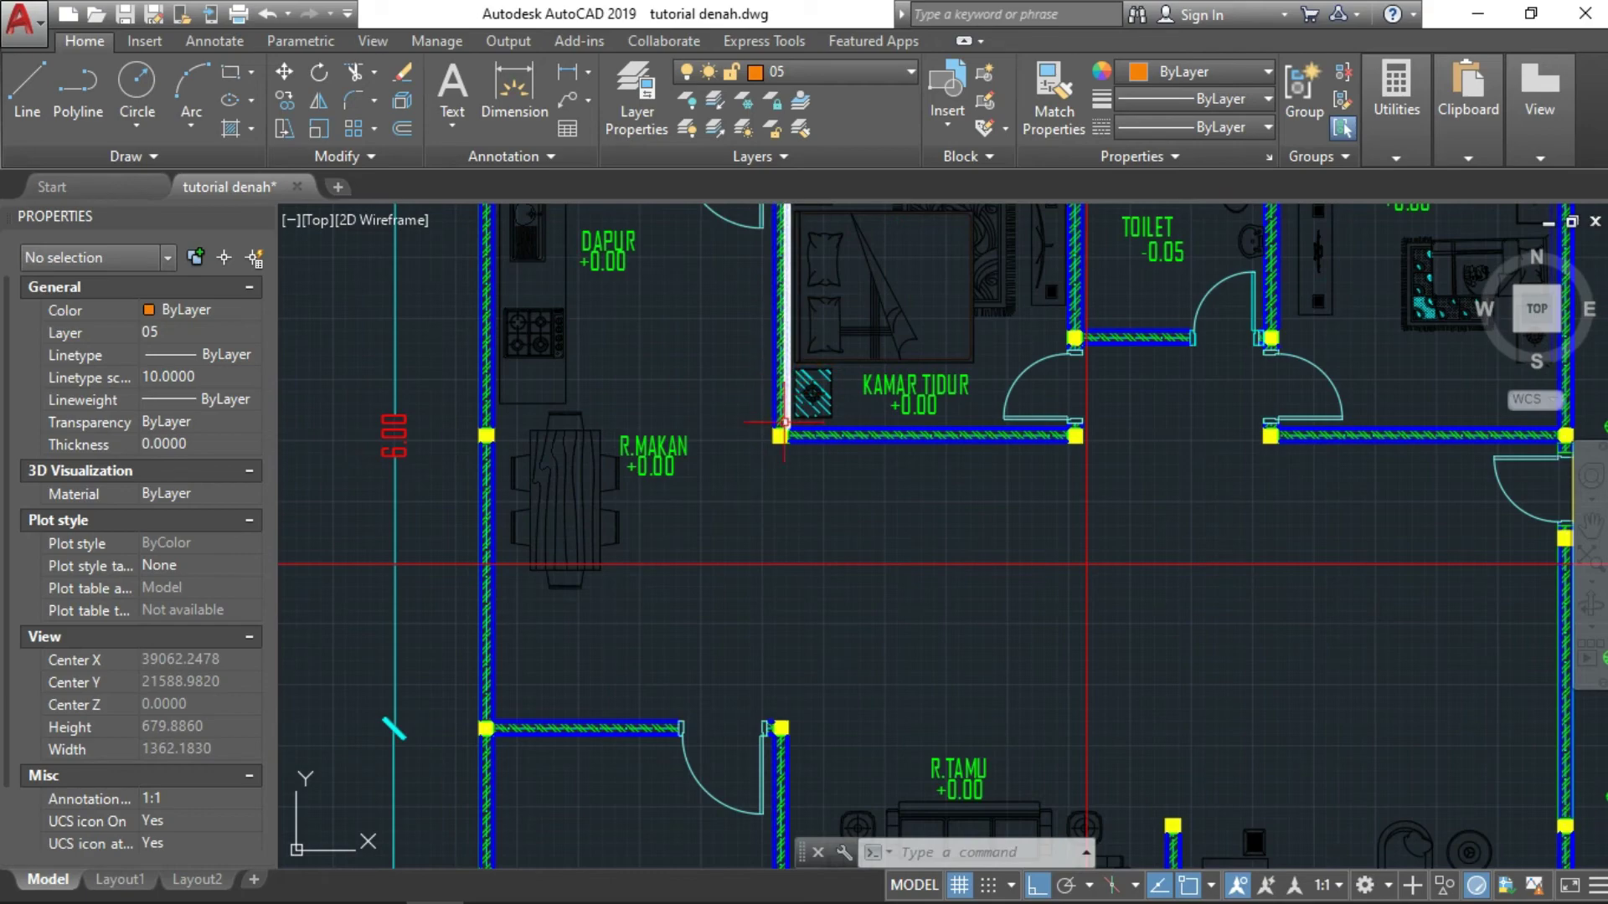
scroll(783, 392, down, 6)
middle_drag(783, 392, 471, 25)
scroll(820, 730, up, 4)
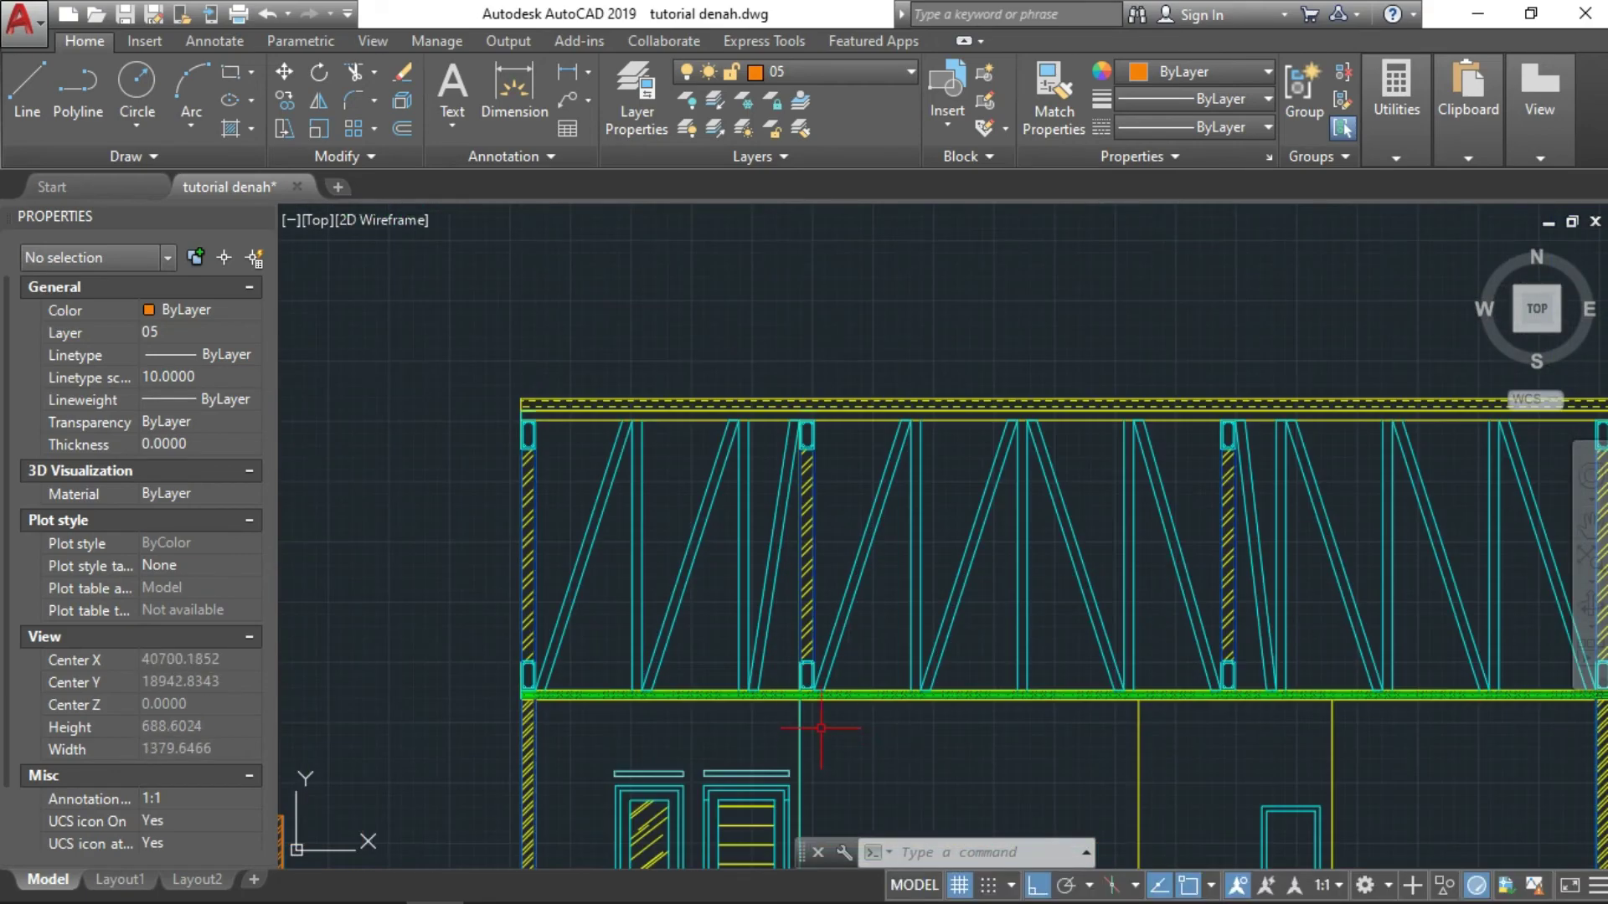
middle_drag(819, 729, 812, 621)
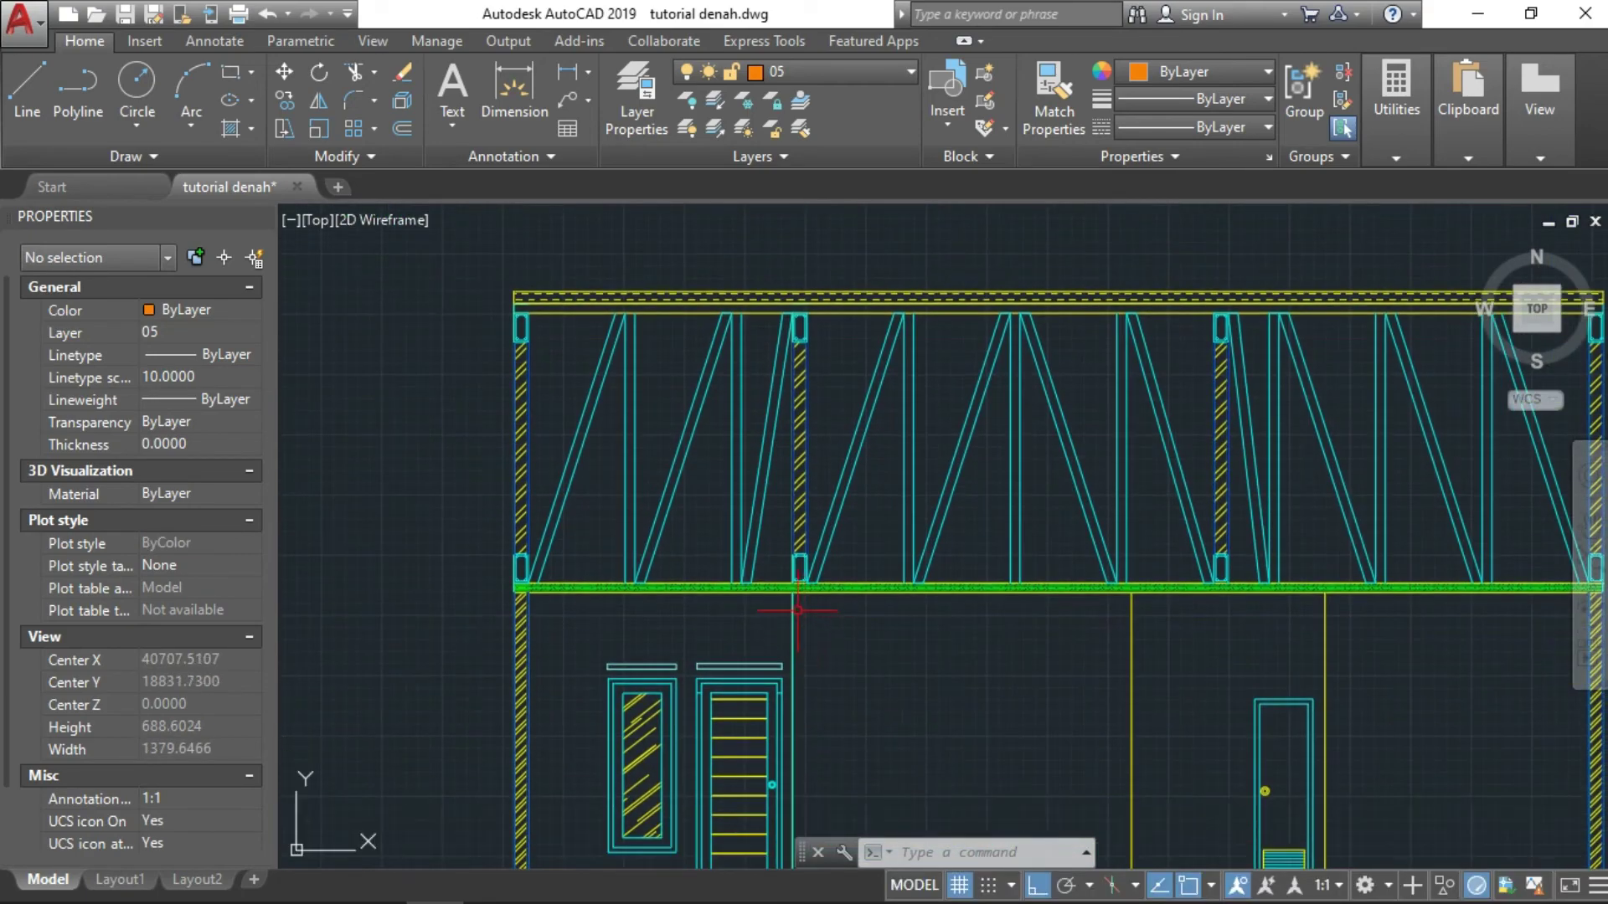
scroll(952, 535, down, 1)
scroll(952, 535, down, 1)
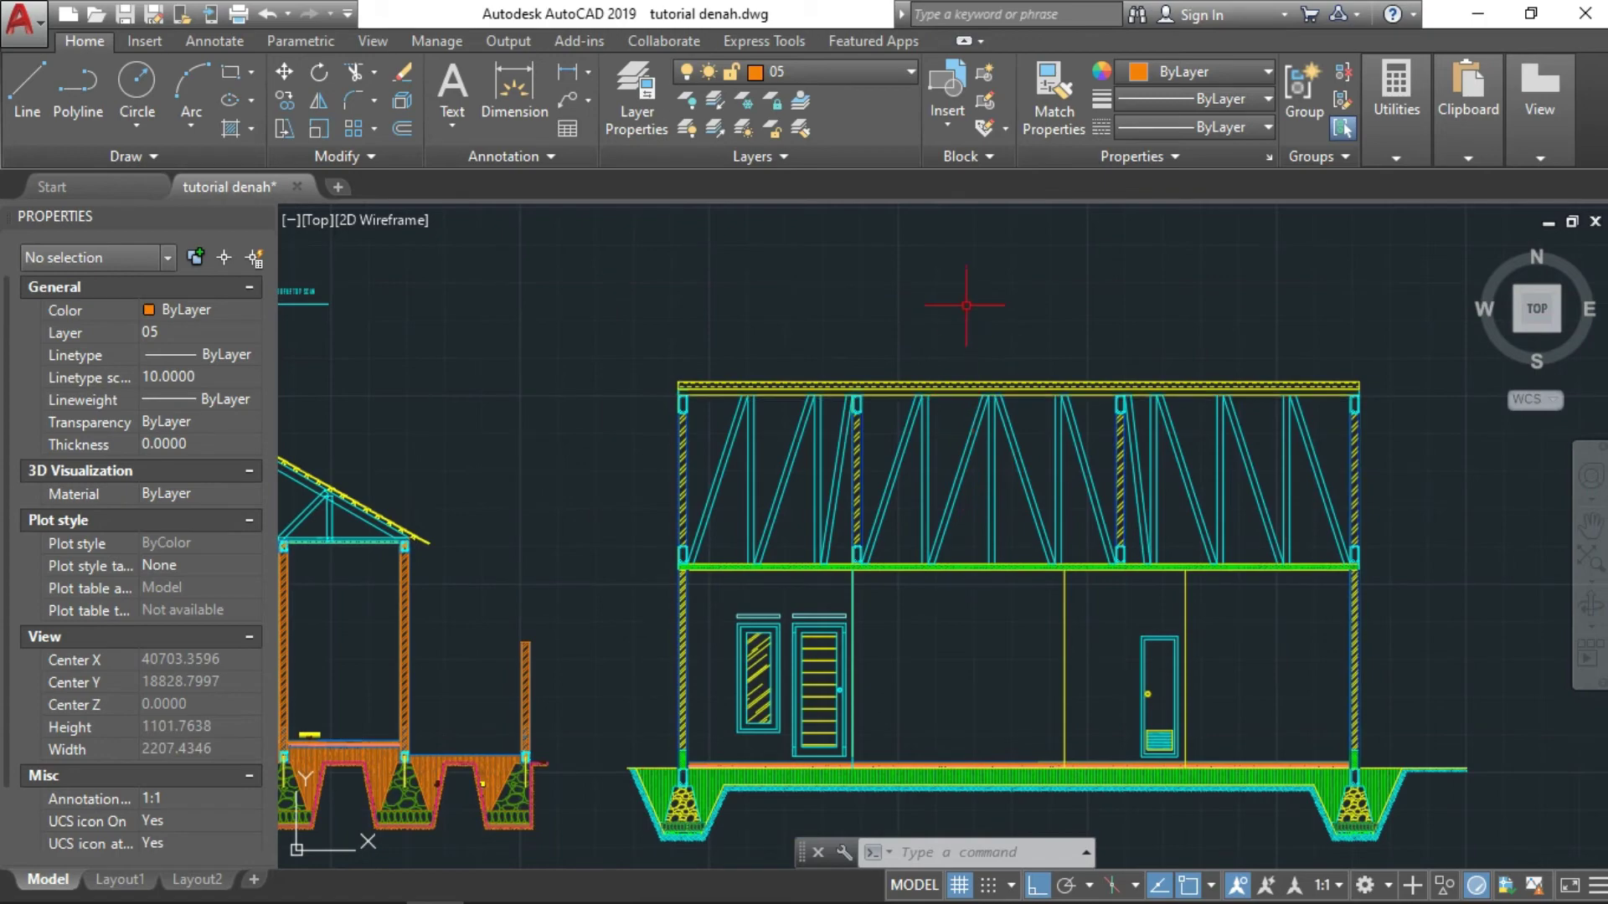
scroll(1204, 375, down, 4)
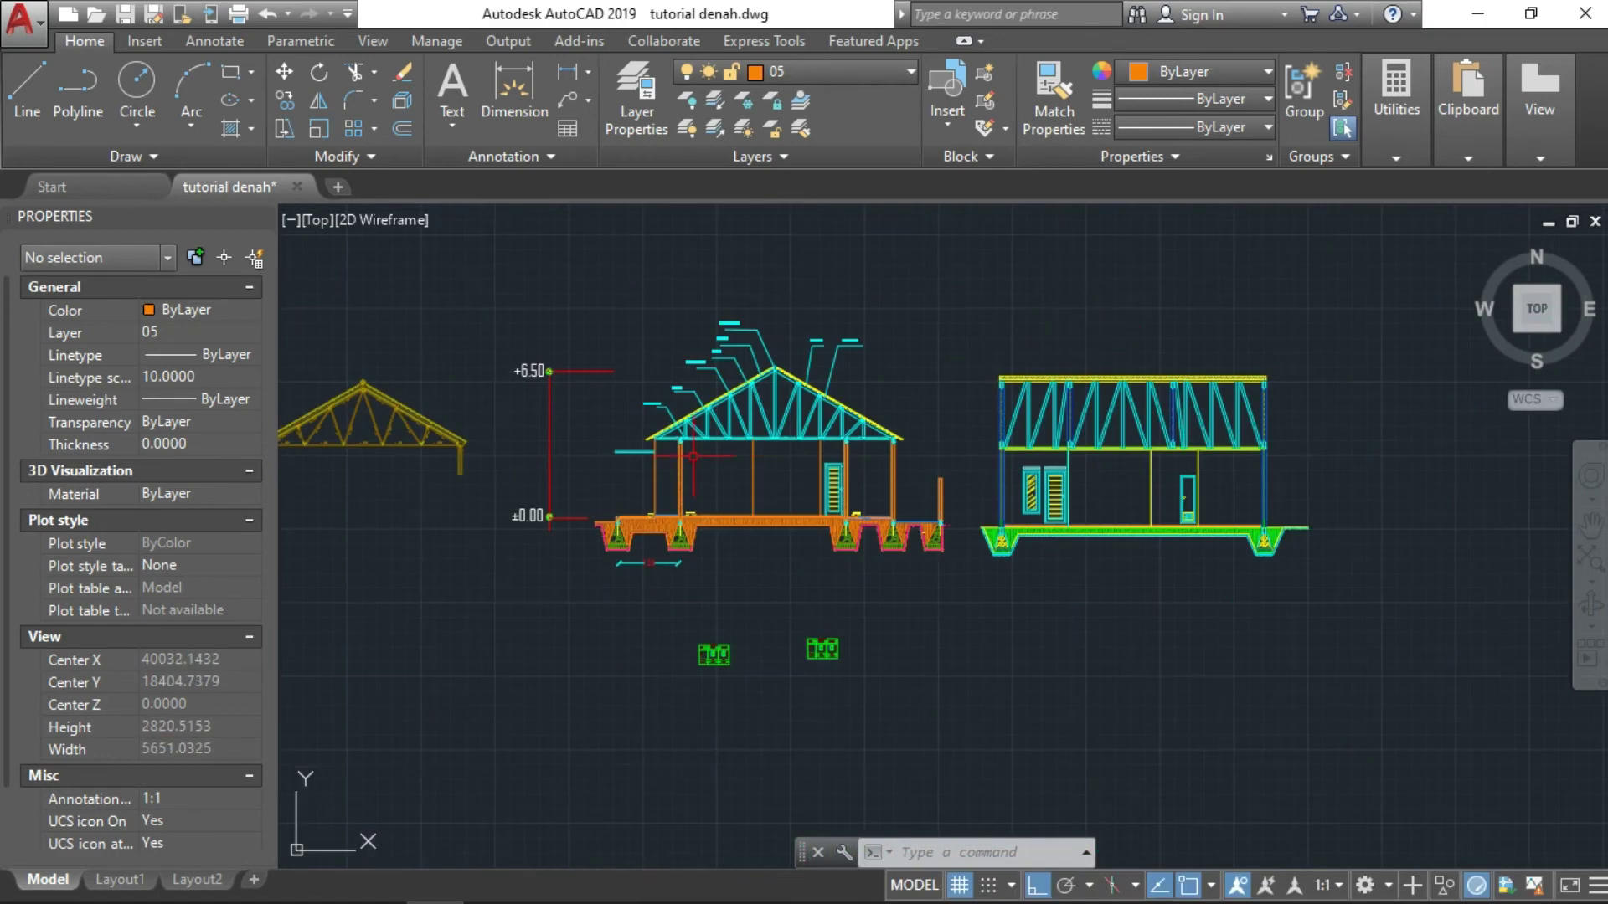
Step: Recentre on the left cross-section's +6.50 and ±0.00 marks, then zoom out to the floor plan
middle_drag(884, 309, 874, 487)
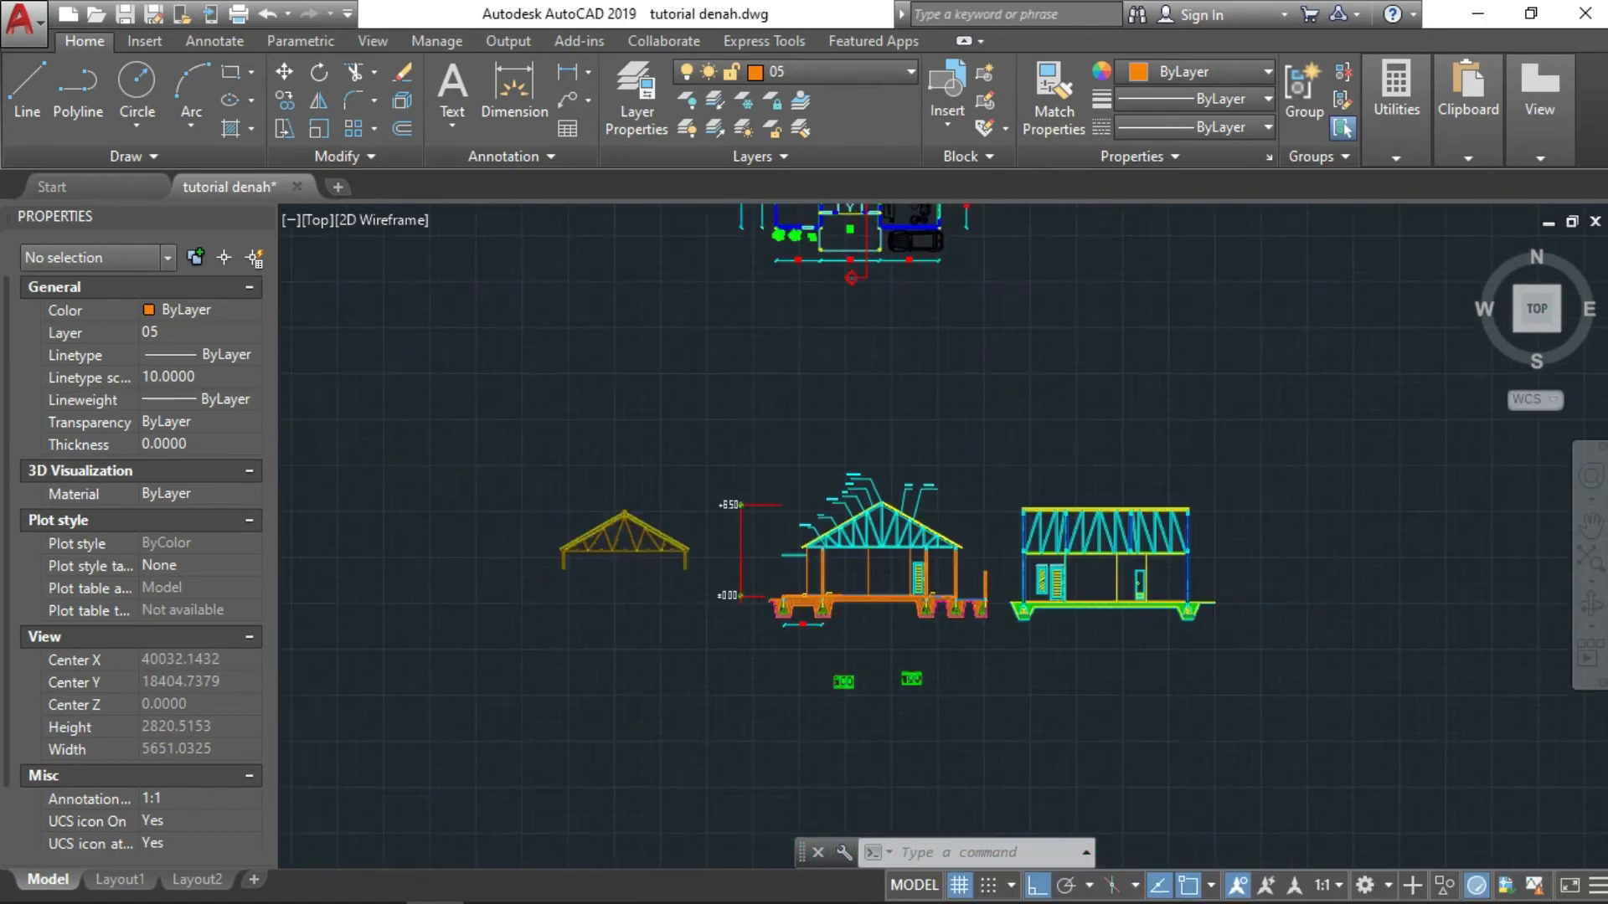
scroll(723, 759, up, 2)
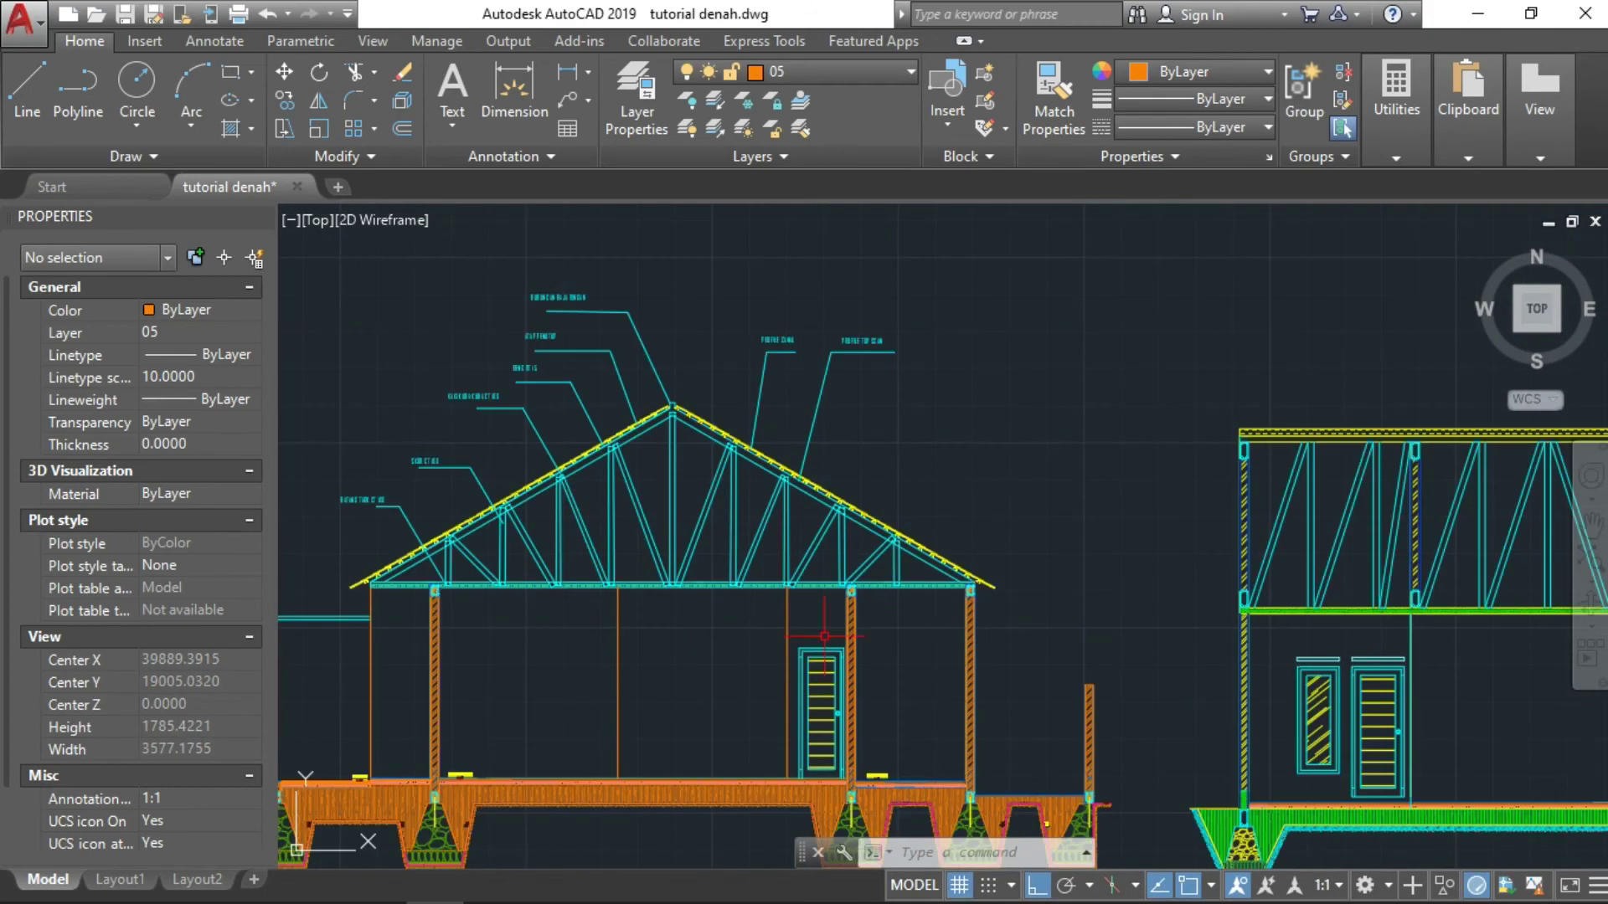
scroll(723, 759, up, 2)
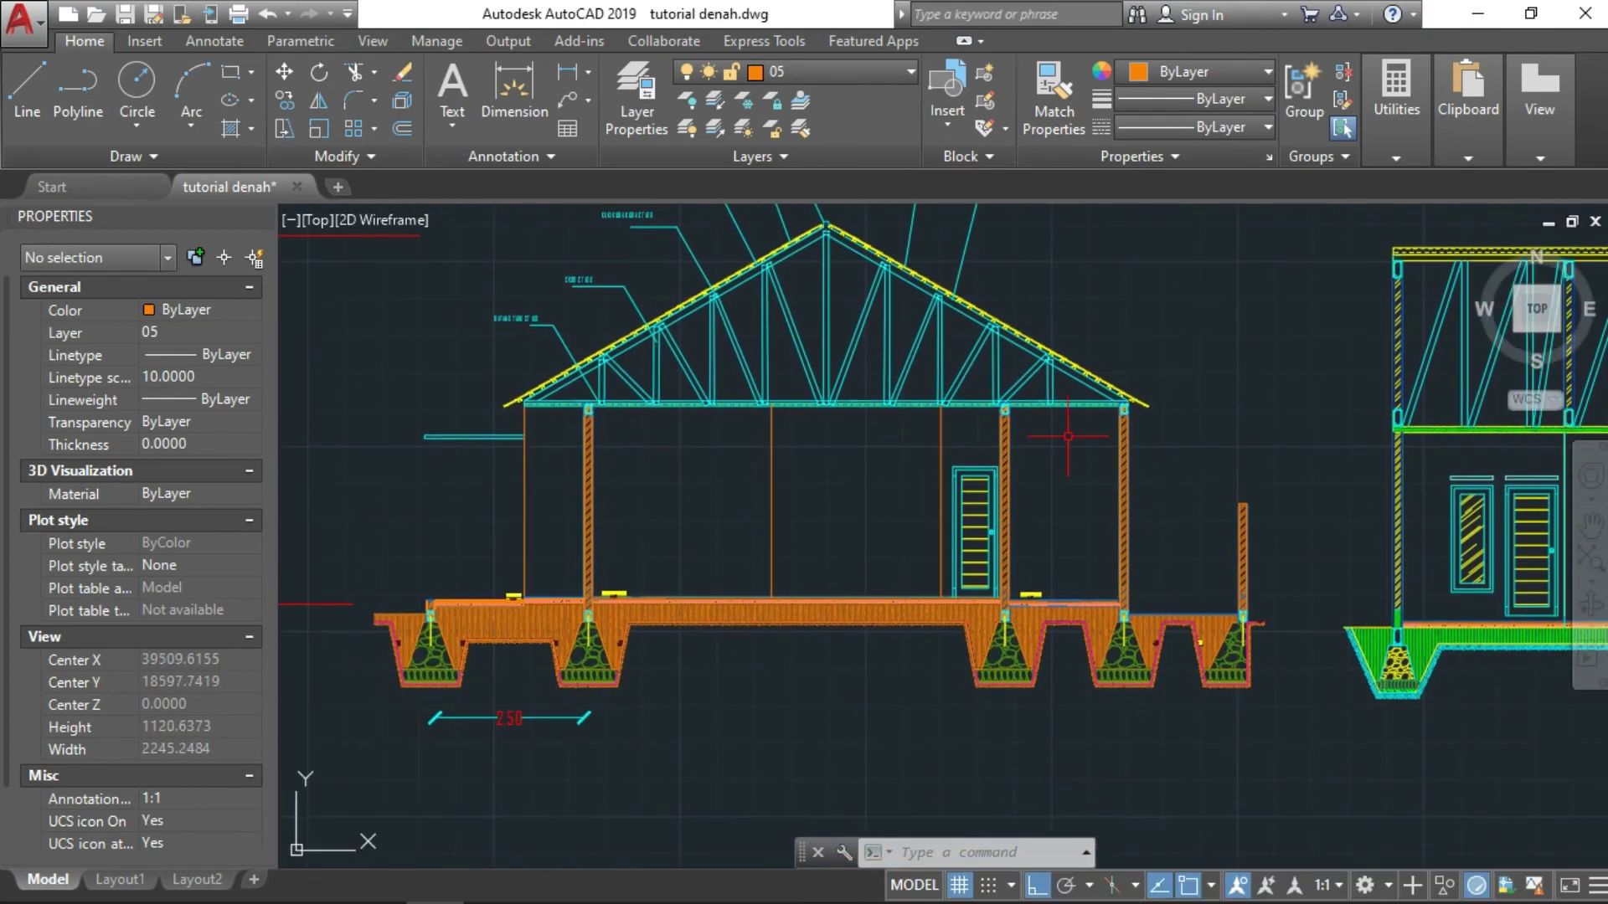
middle_drag(1056, 450, 1104, 510)
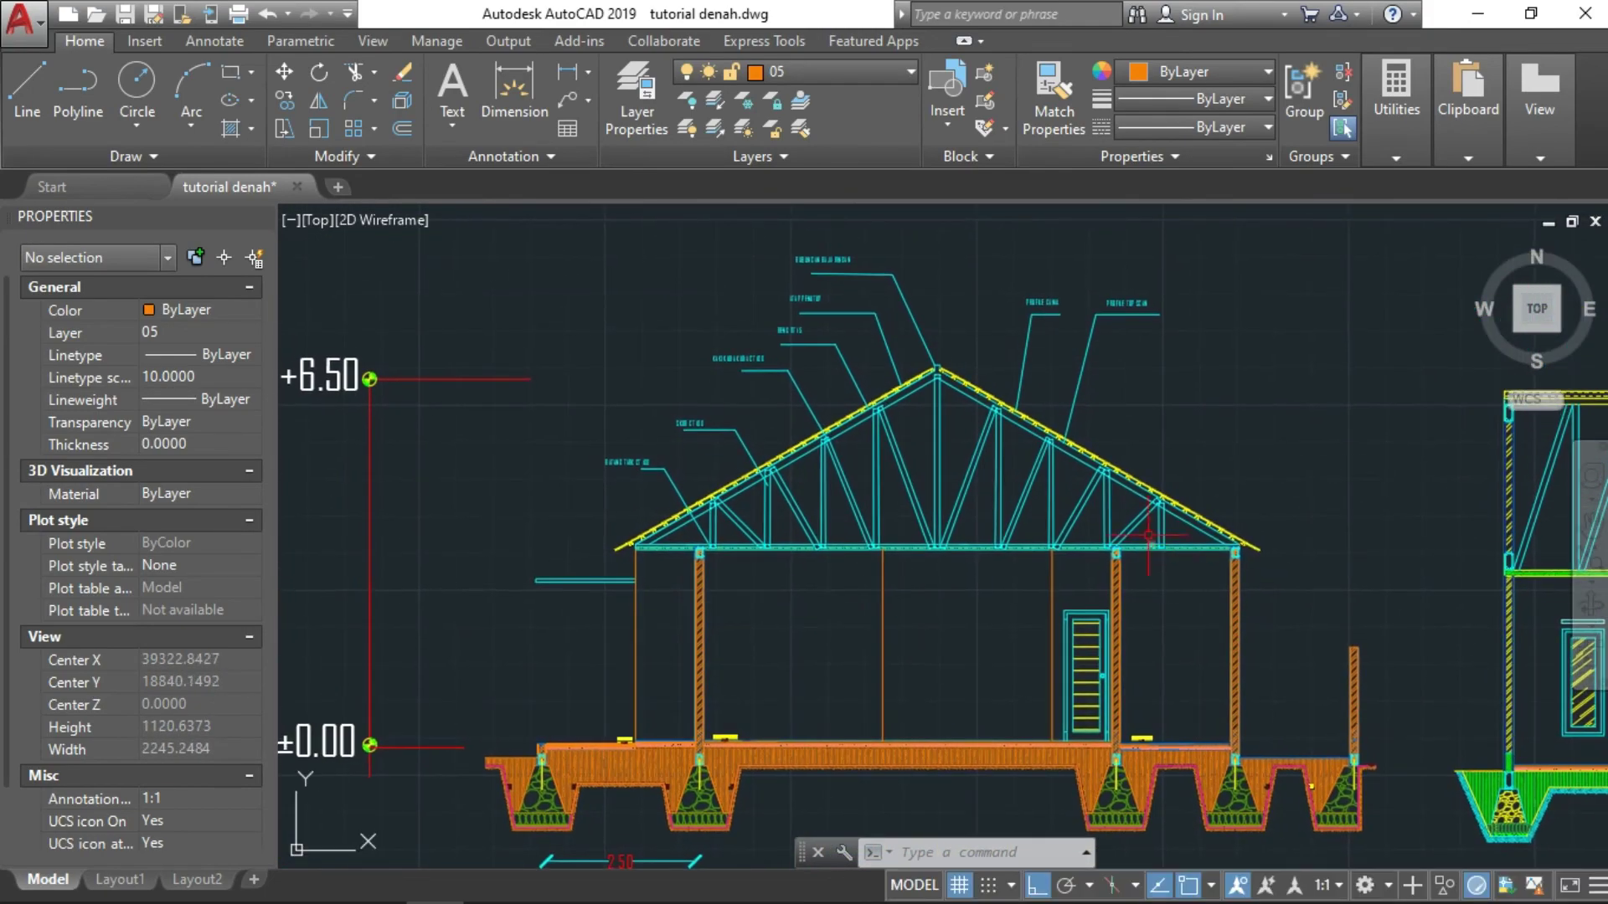
scroll(1166, 592, down, 4)
mouse_move(1108, 278)
middle_down()
mouse_move(1032, 613)
mouse_move(984, 741)
middle_up()
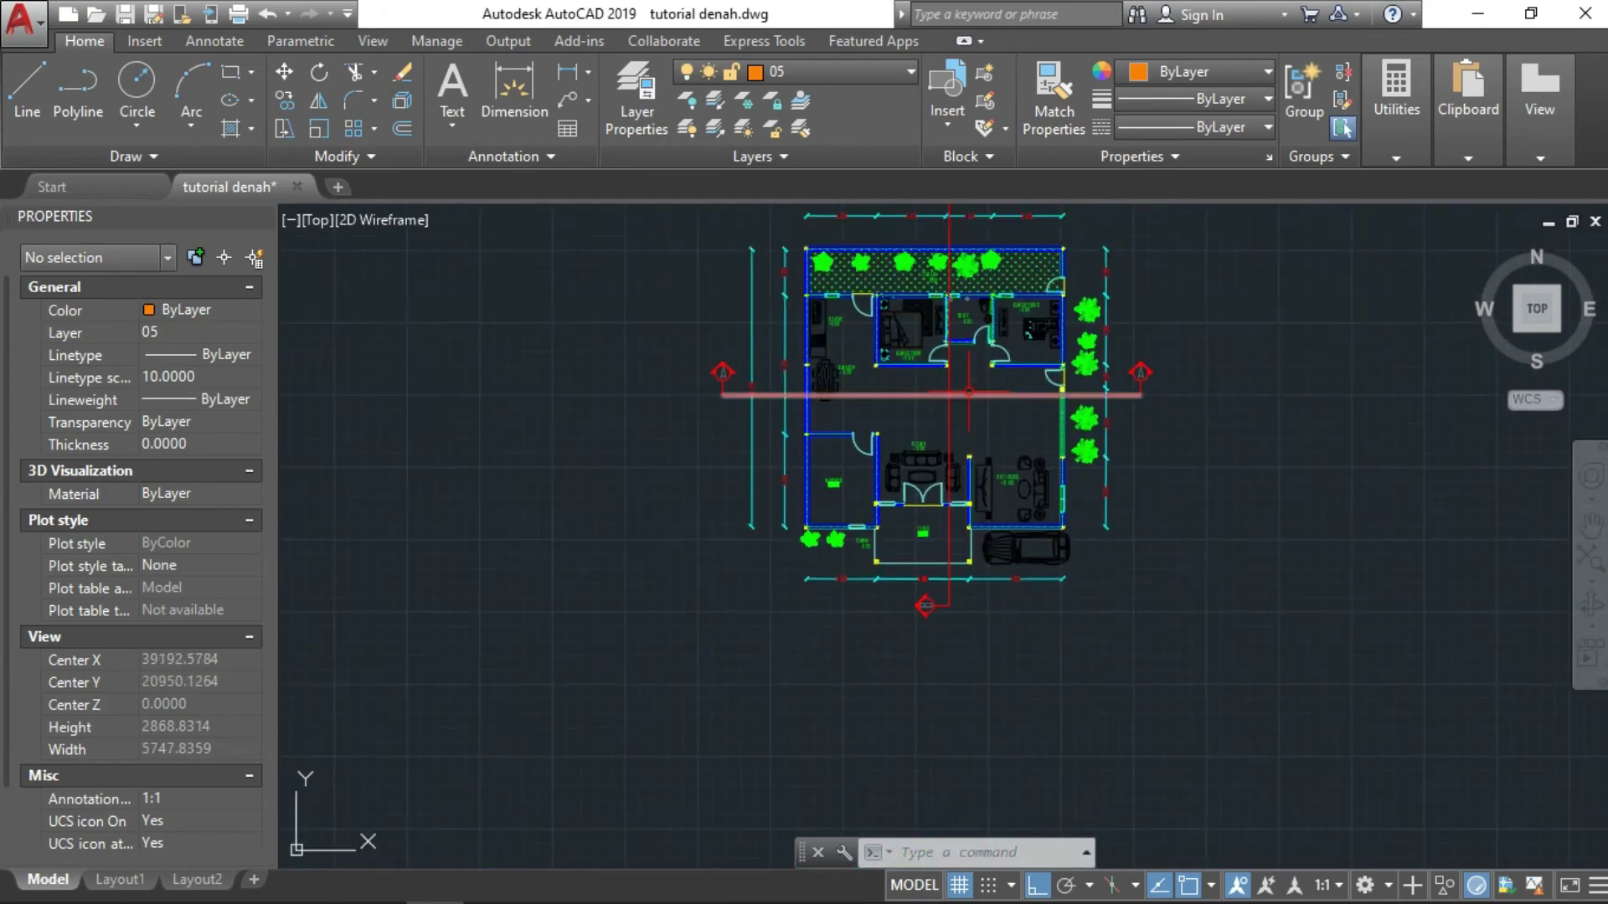
Step: Pan through the plan's upper and lower rooms, close in on the living-room window, then zoom out
scroll(969, 391, up, 4)
middle_drag(875, 667, 870, 512)
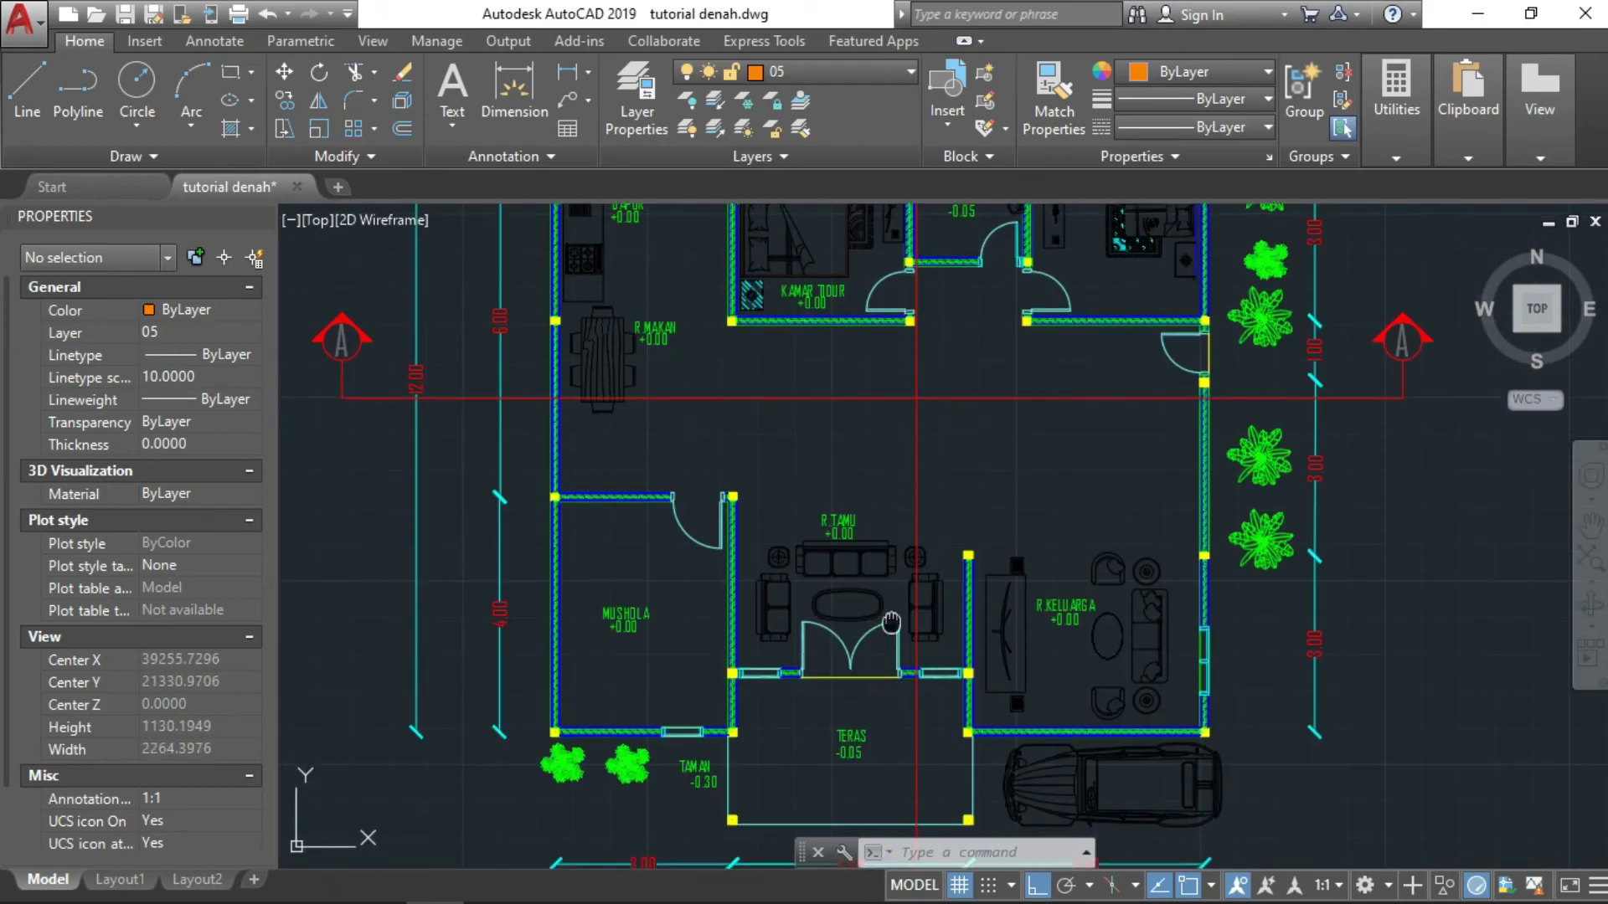
middle_drag(946, 385, 945, 745)
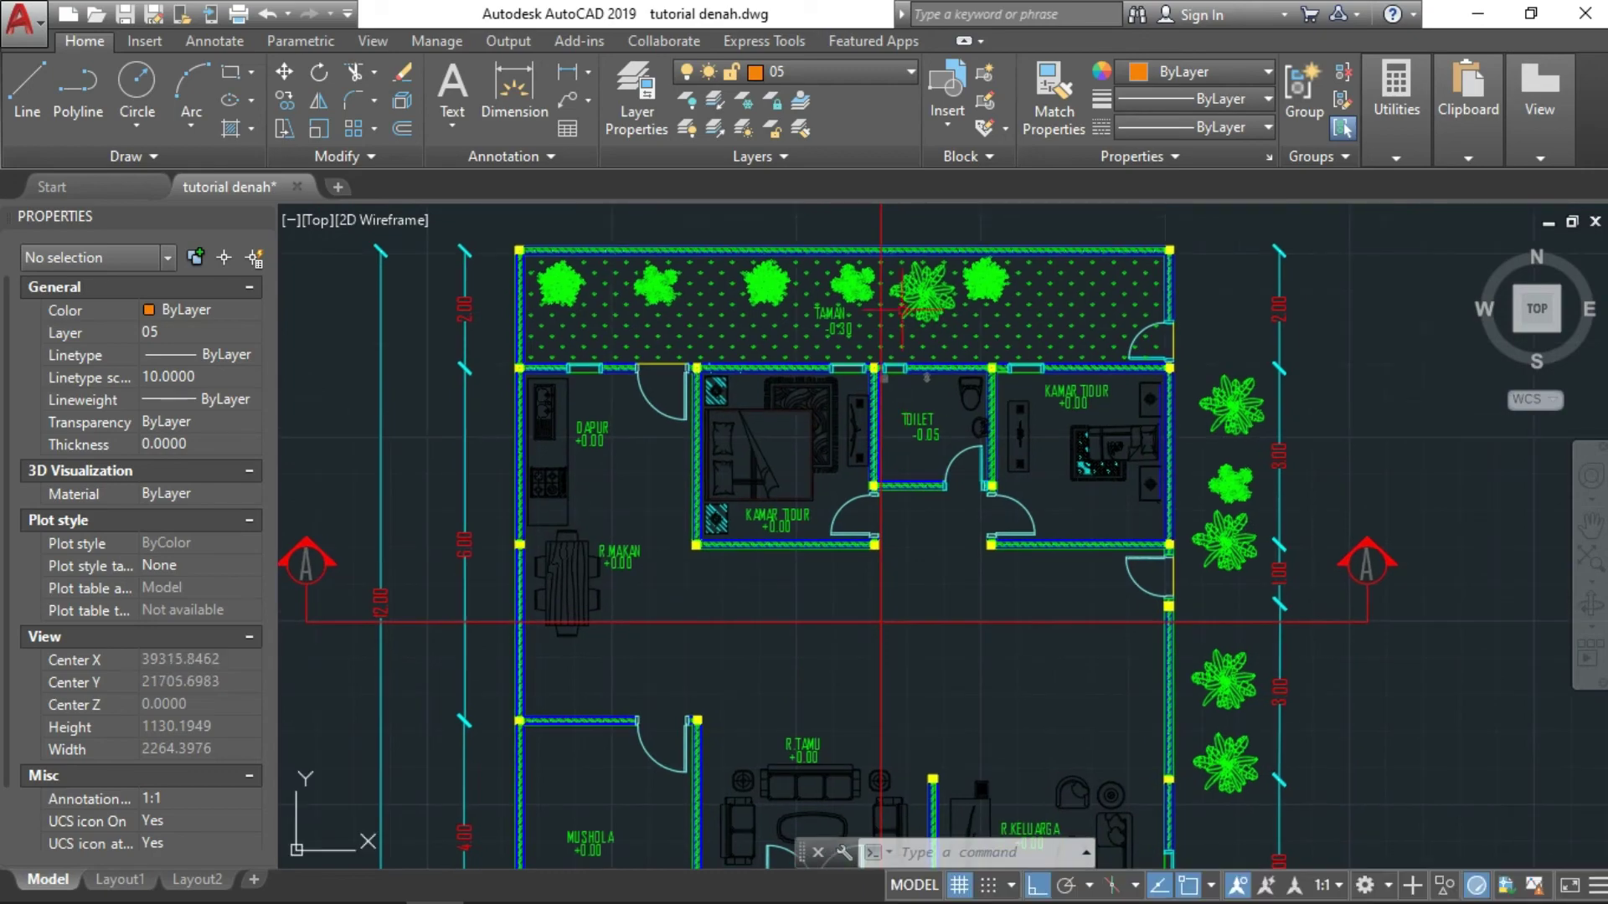
mouse_move(888, 263)
middle_down()
mouse_move(889, 486)
mouse_move(913, 308)
middle_up()
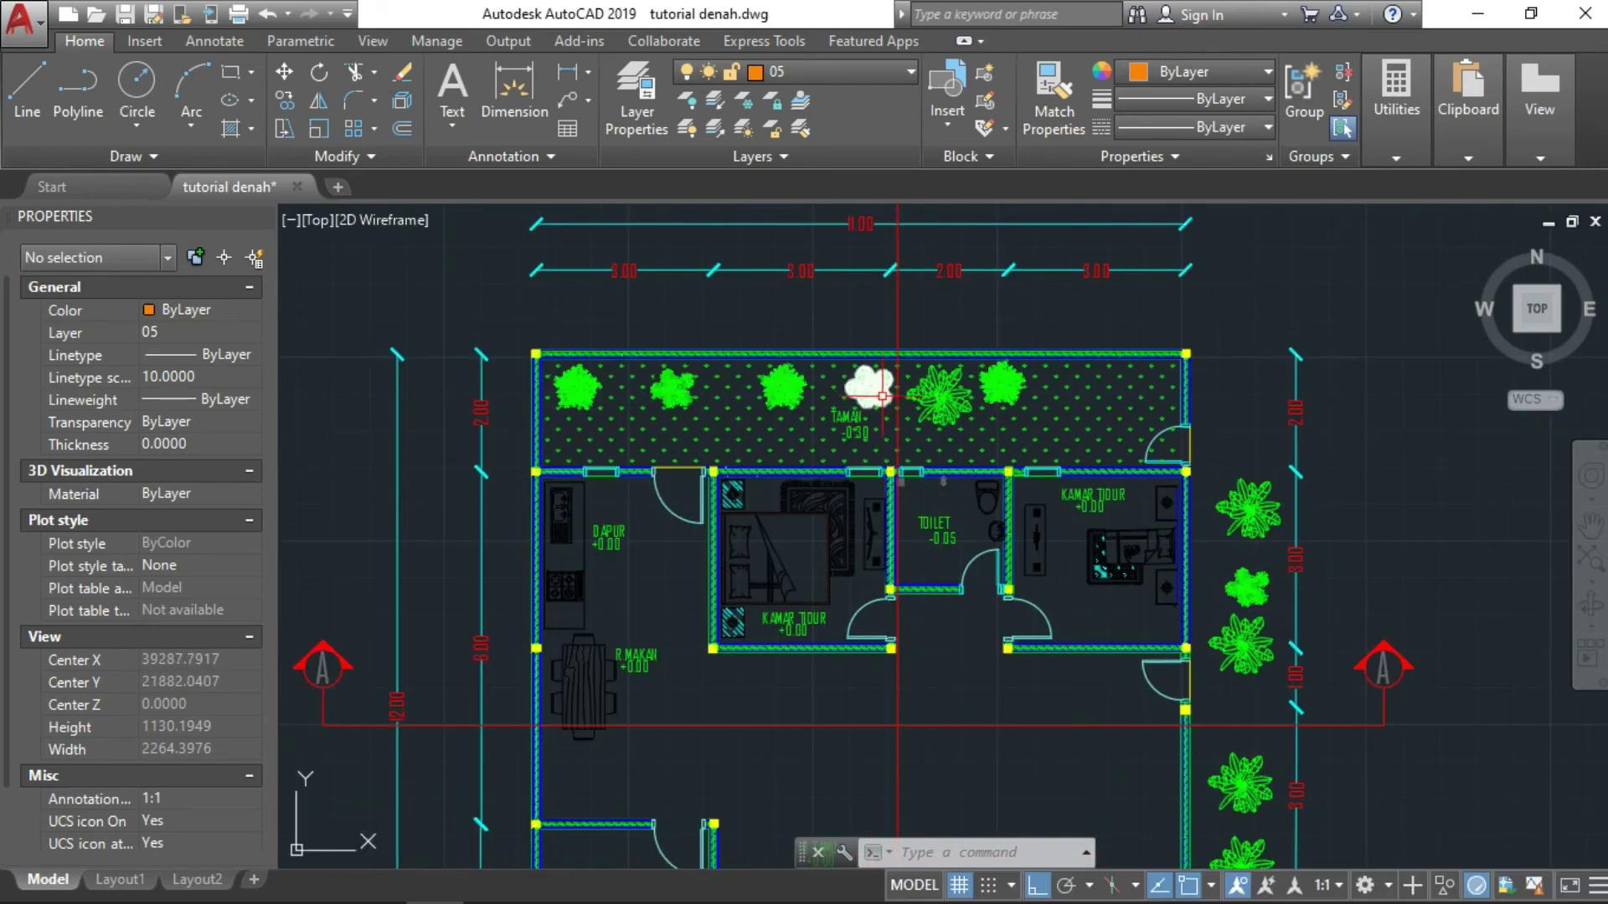
middle_drag(786, 700, 849, 390)
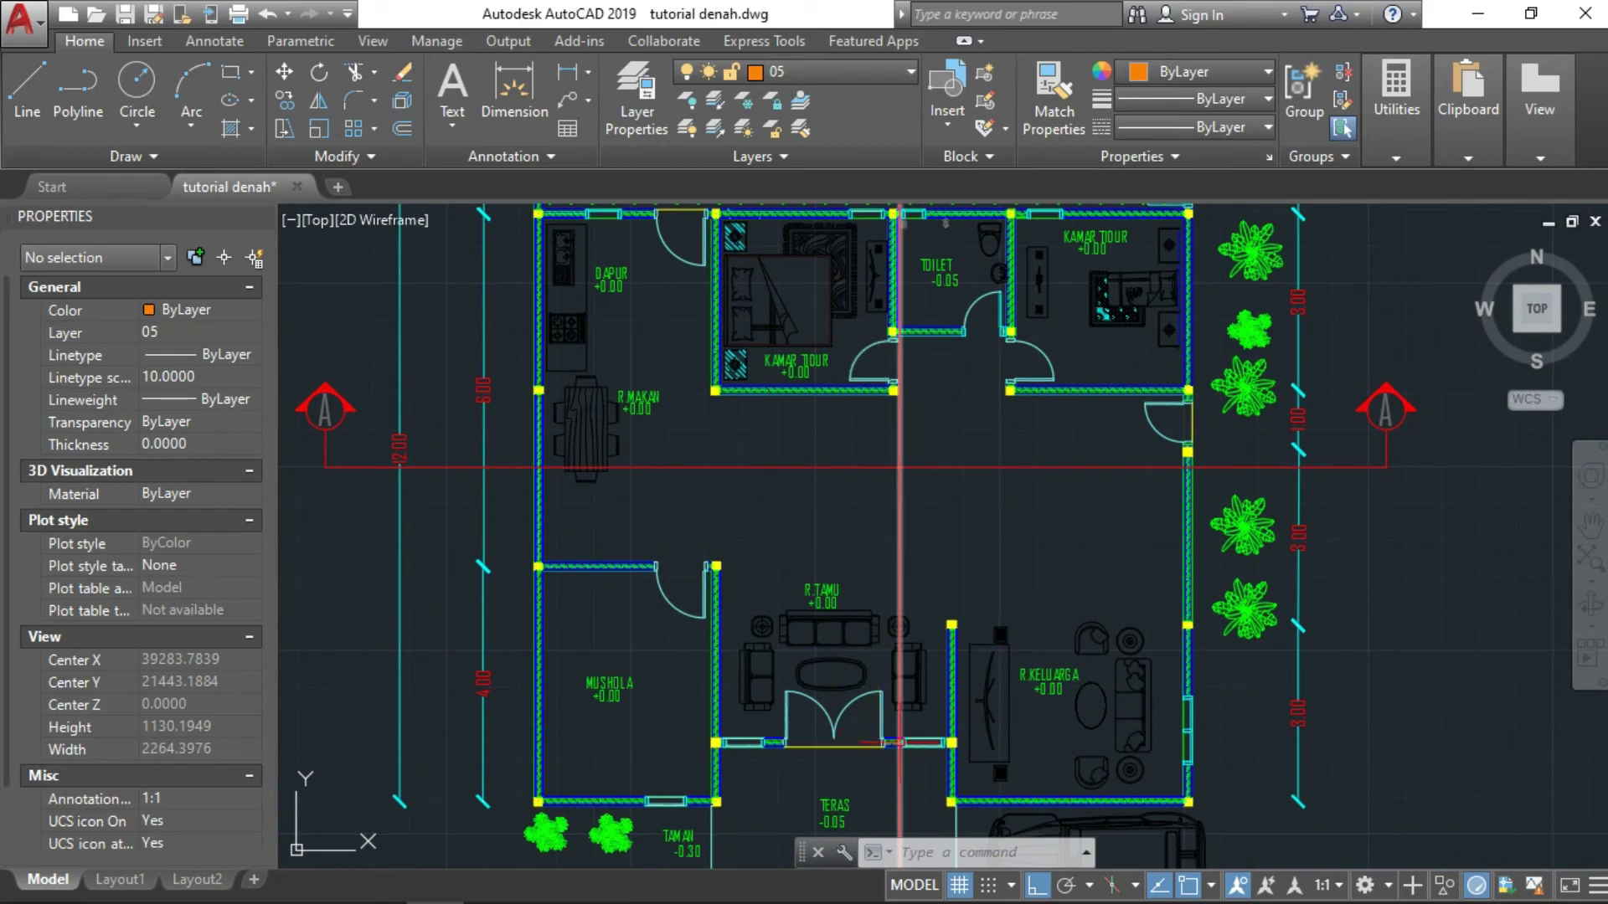
scroll(919, 744, up, 3)
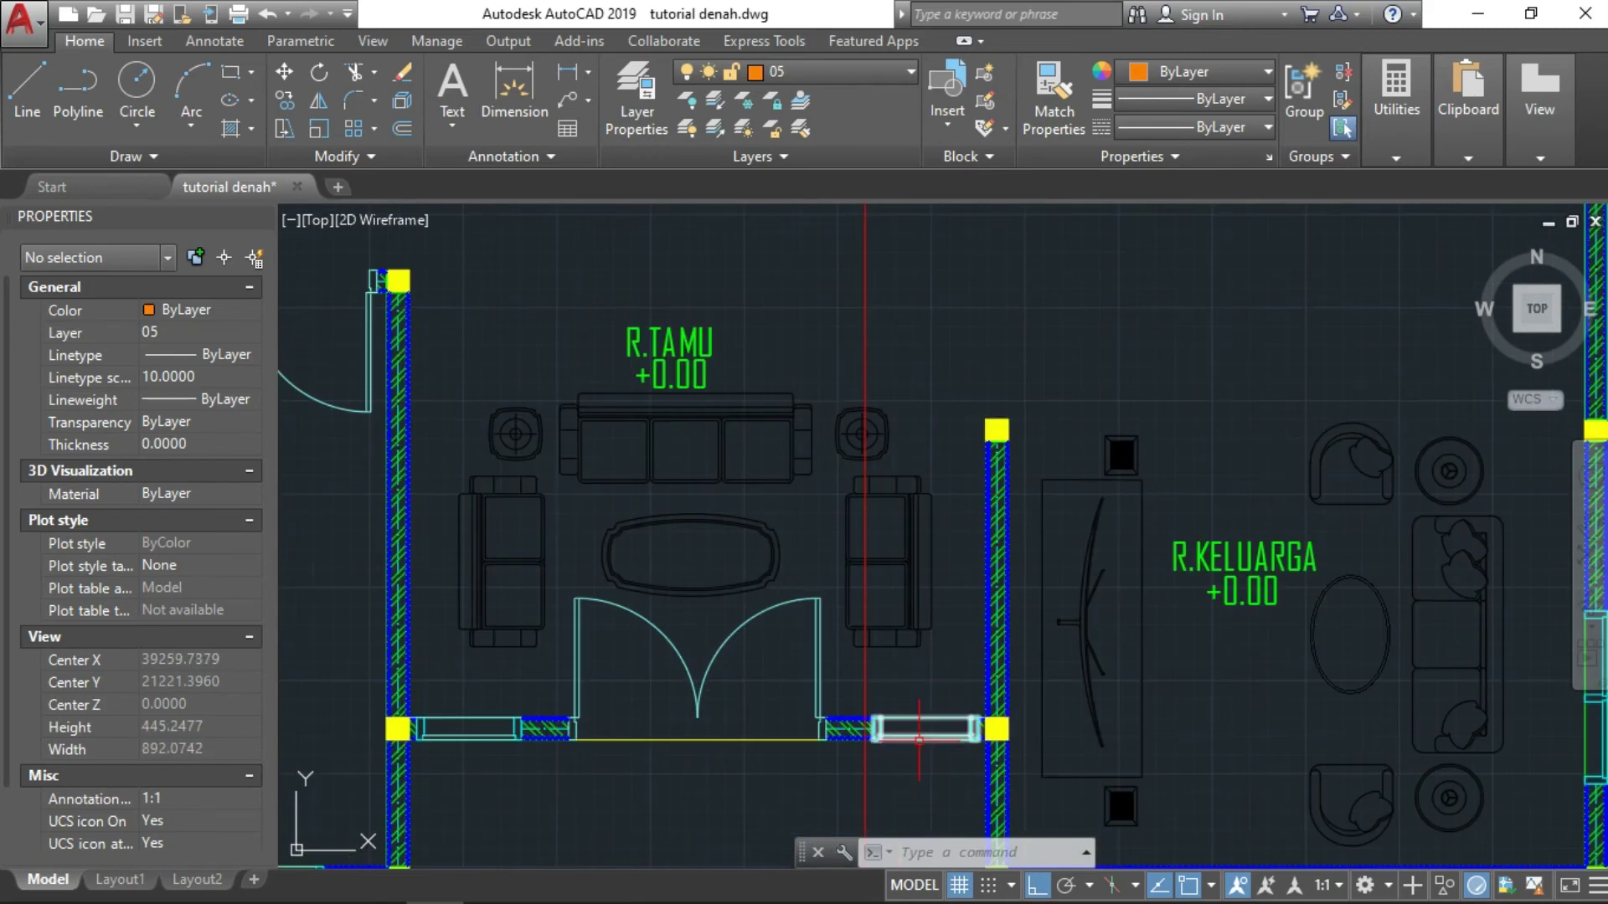
middle_drag(905, 746, 826, 352)
scroll(868, 664, down, 5)
Step: Zoom into the left cross-section's footing and floor-level labels
middle_drag(896, 778, 897, 448)
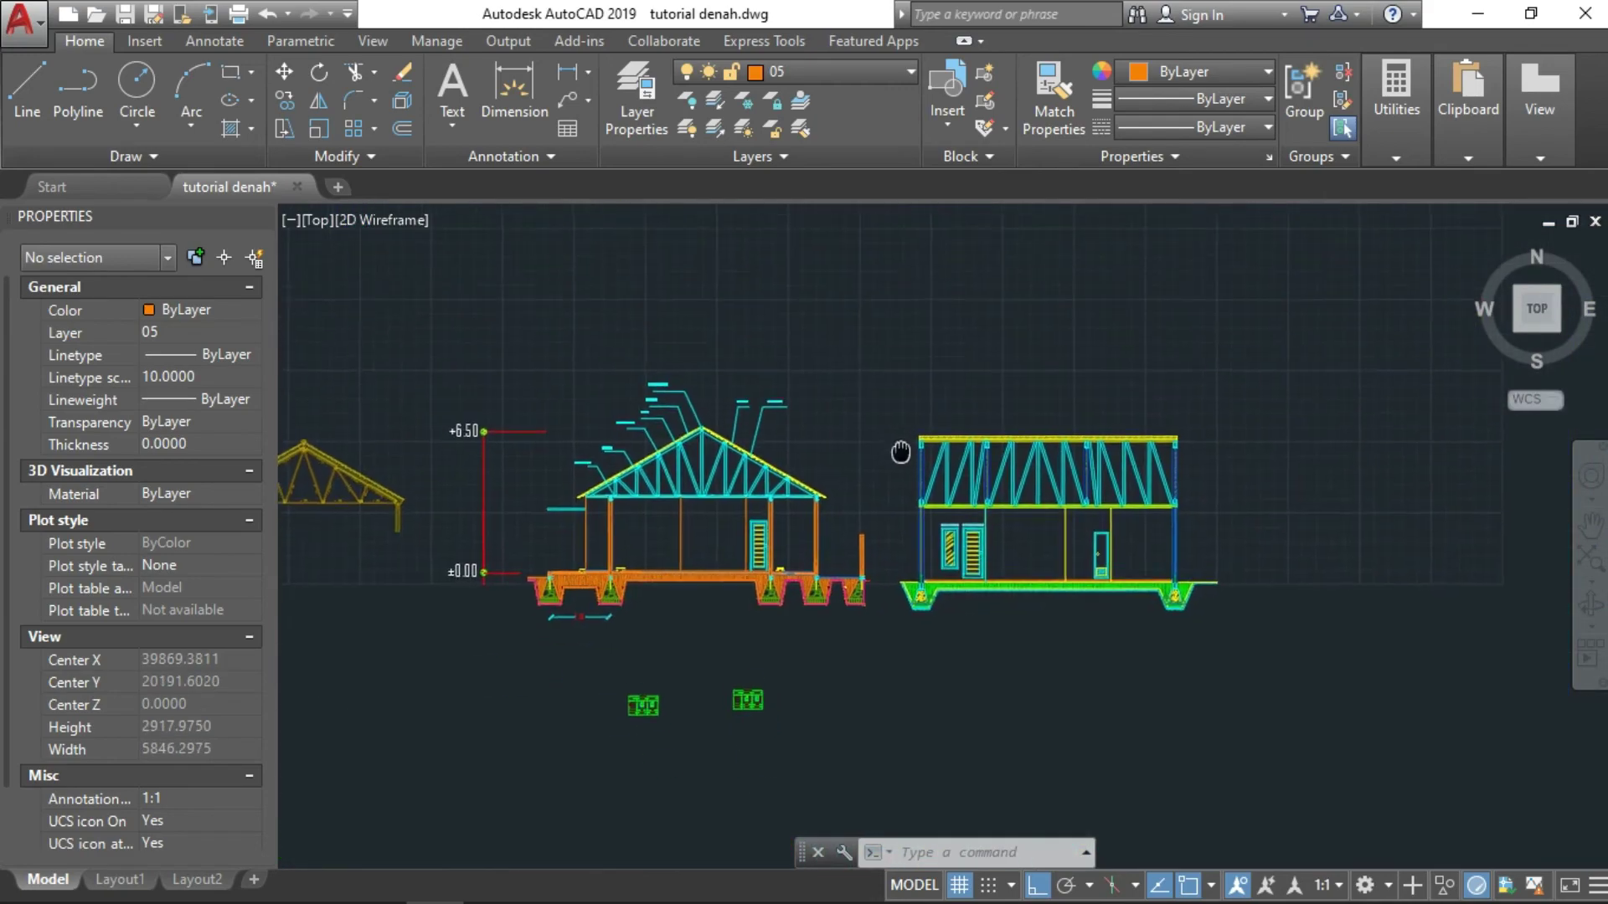
scroll(897, 449, up, 2)
scroll(477, 542, up, 2)
middle_drag(477, 542, 1005, 652)
scroll(640, 563, up, 3)
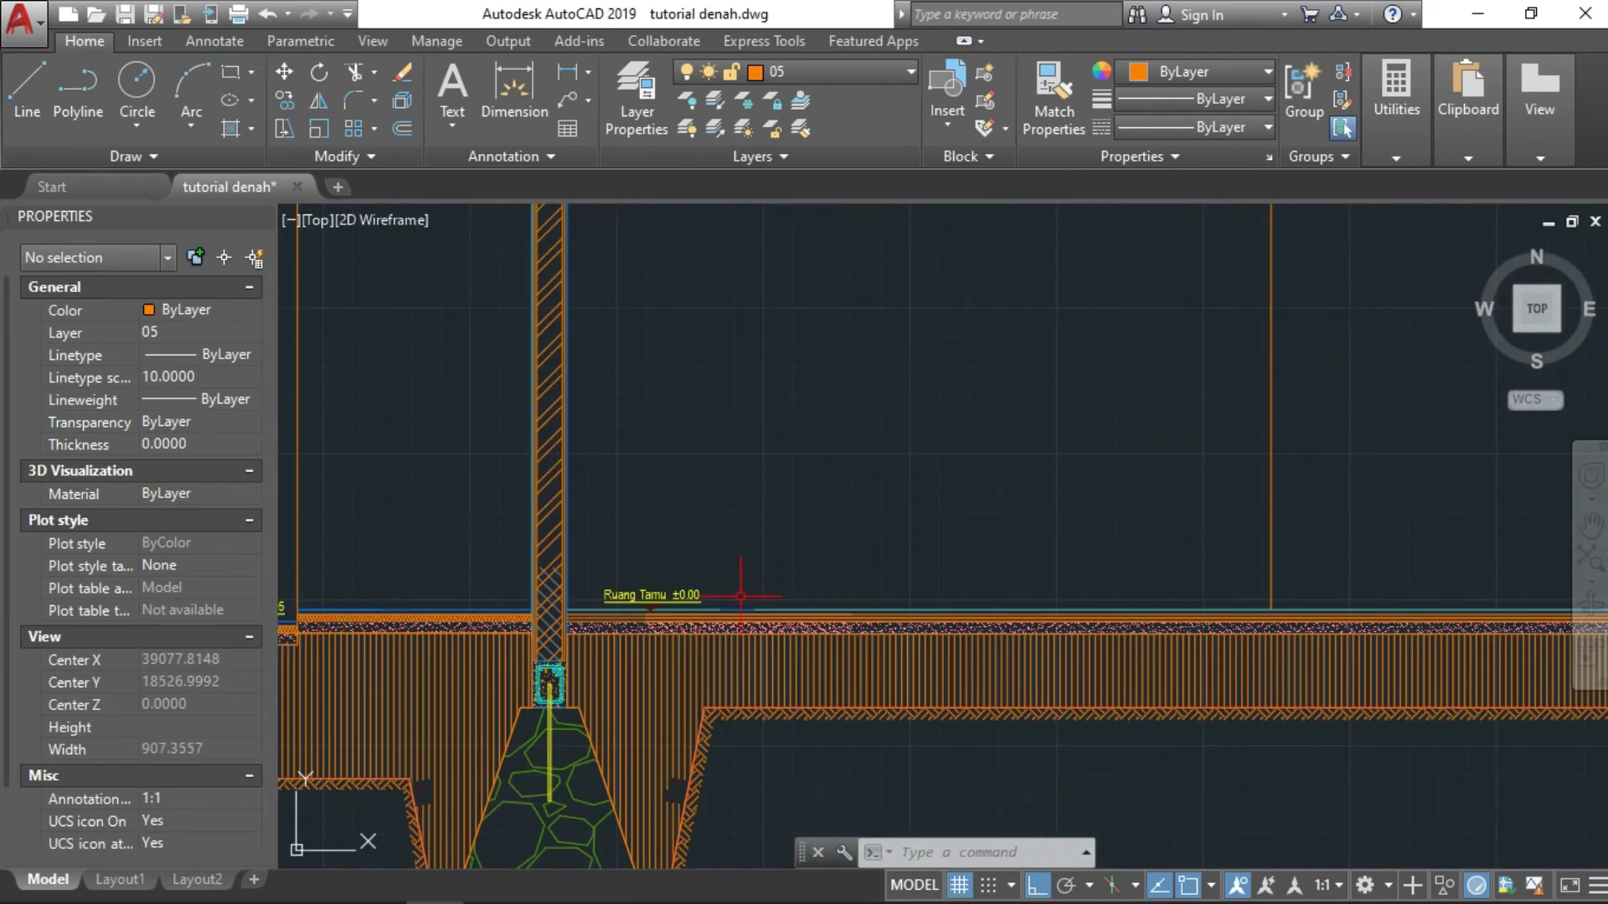
scroll(640, 563, up, 1)
middle_drag(538, 590, 615, 592)
middle_drag(614, 504, 656, 677)
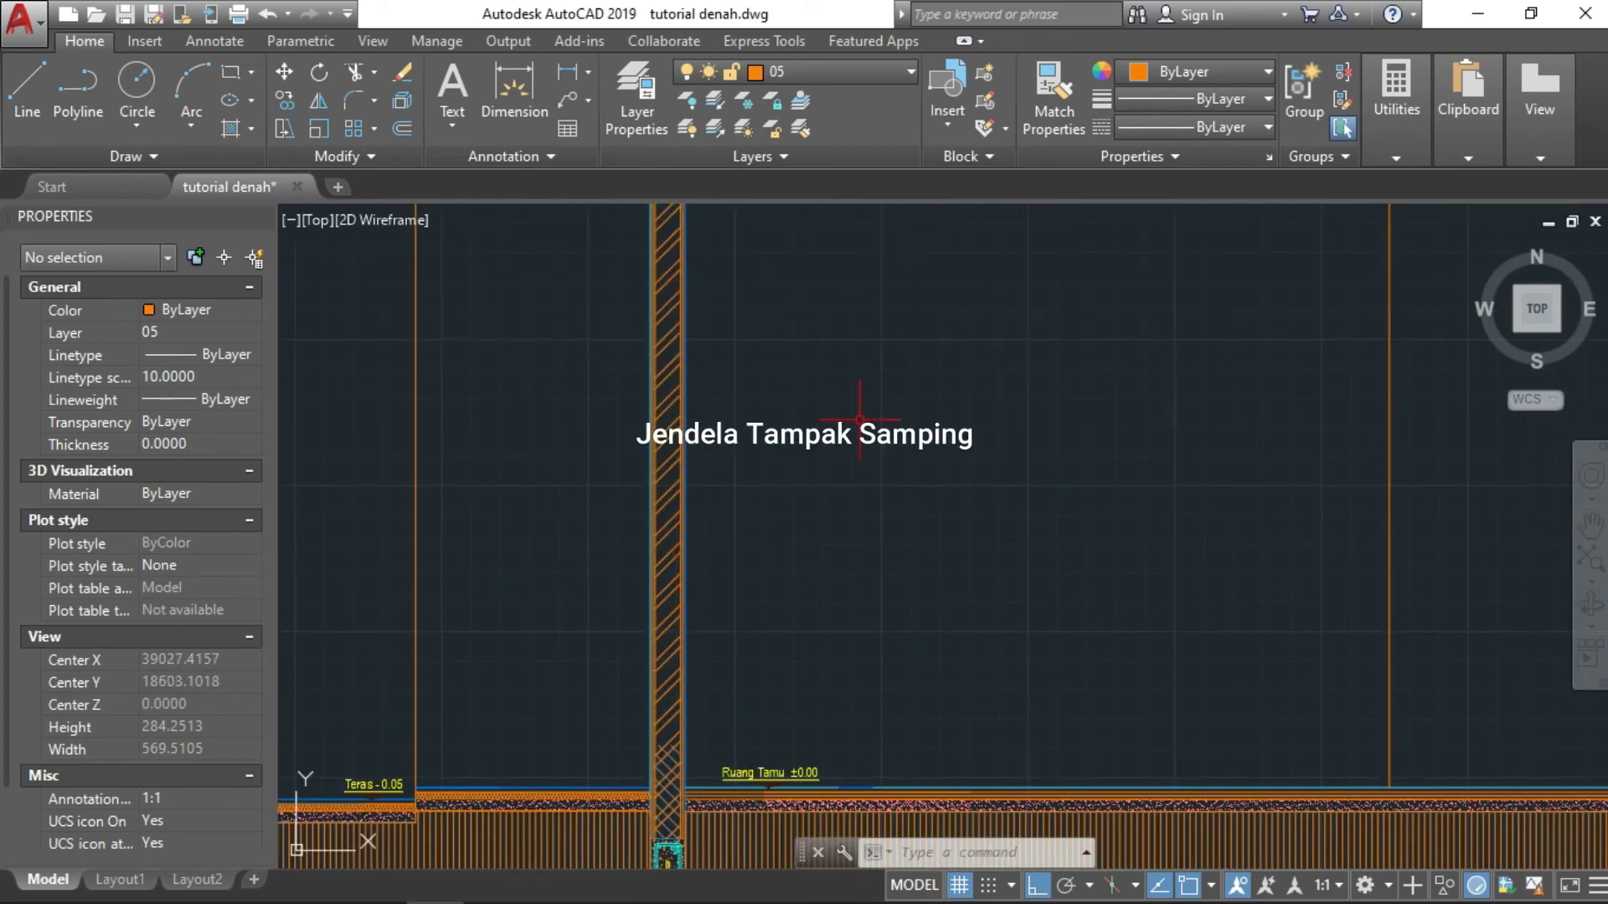
Step: Zoom back out over the left cross-section and return to the floor plan
scroll(619, 443, down, 5)
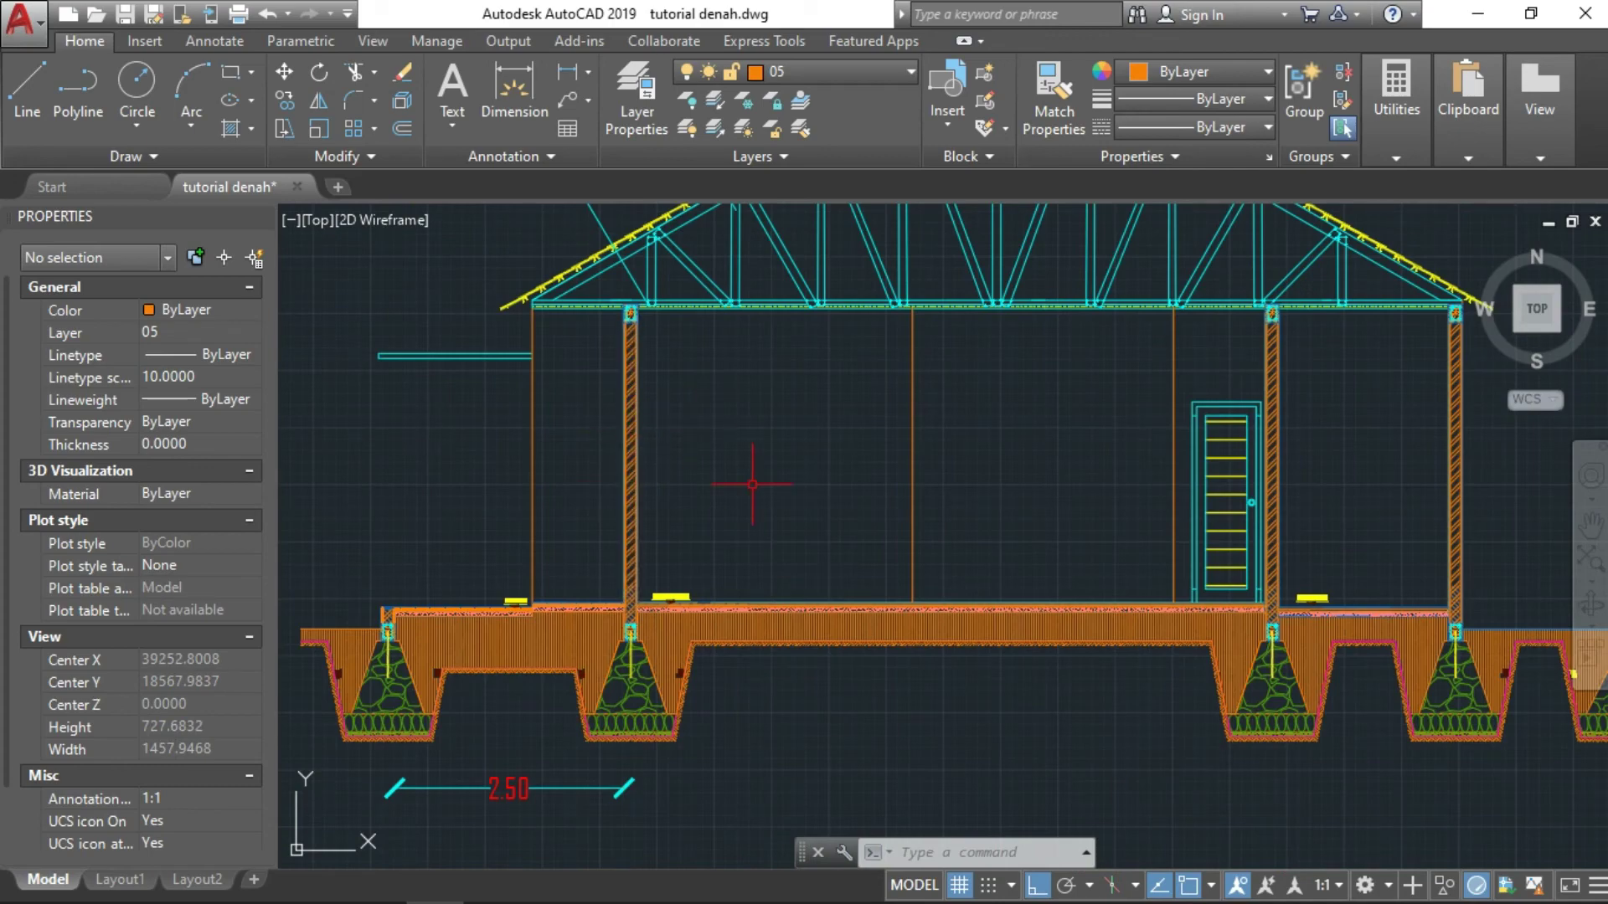
middle_drag(752, 484, 549, 611)
scroll(1115, 614, down, 5)
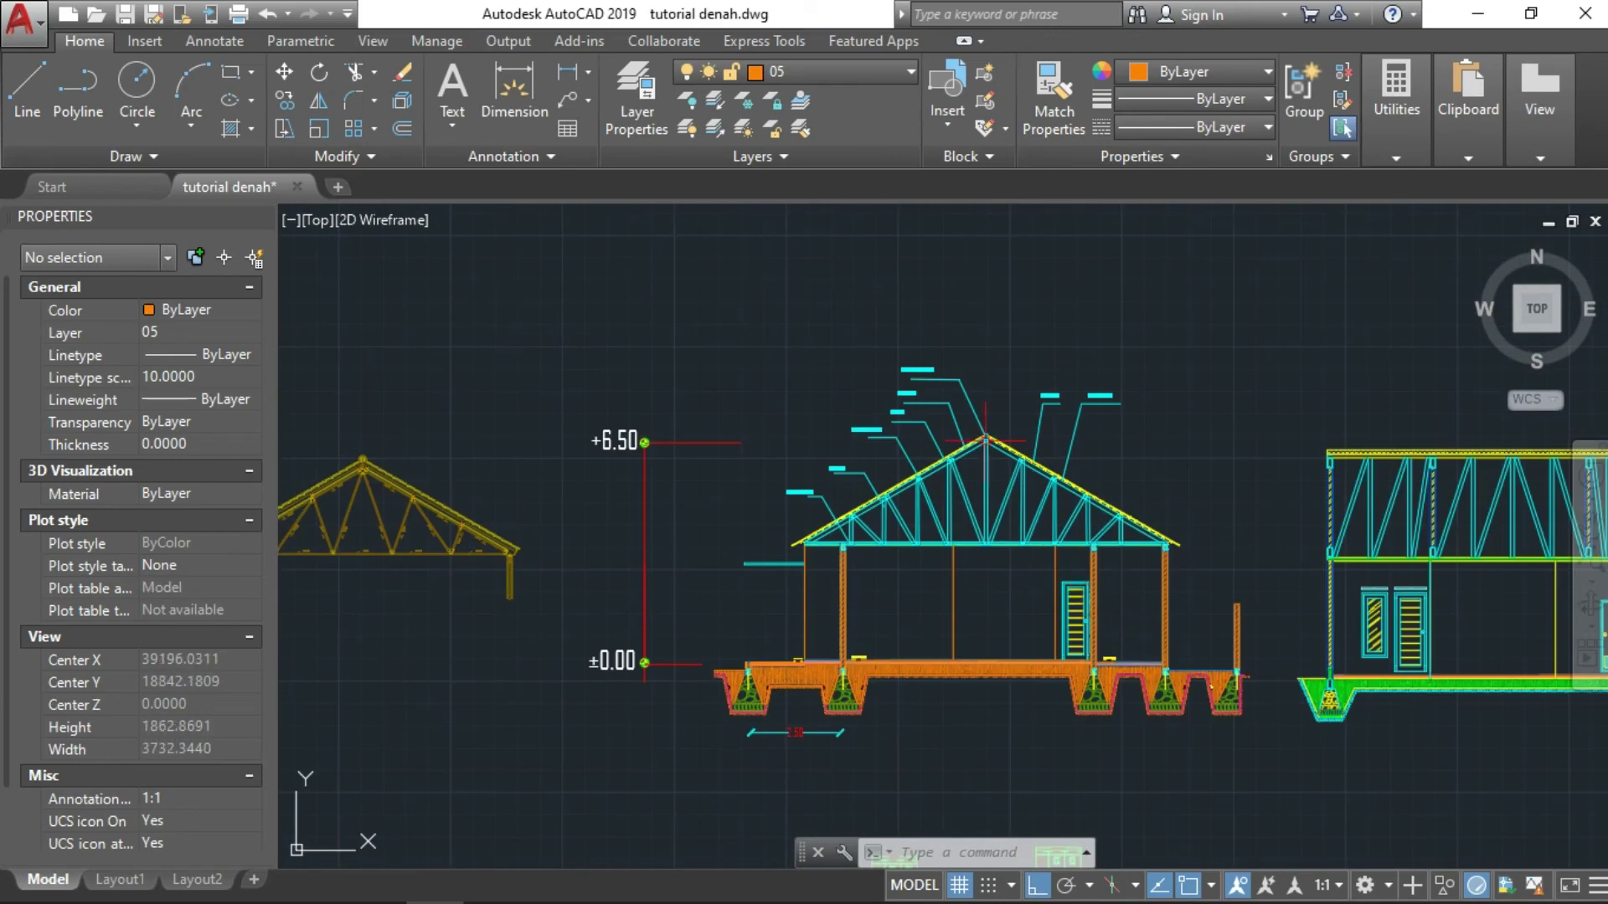
middle_drag(753, 209, 861, 397)
Step: Centre the floor plan and zoom in and out around the dining room
middle_drag(892, 308, 859, 570)
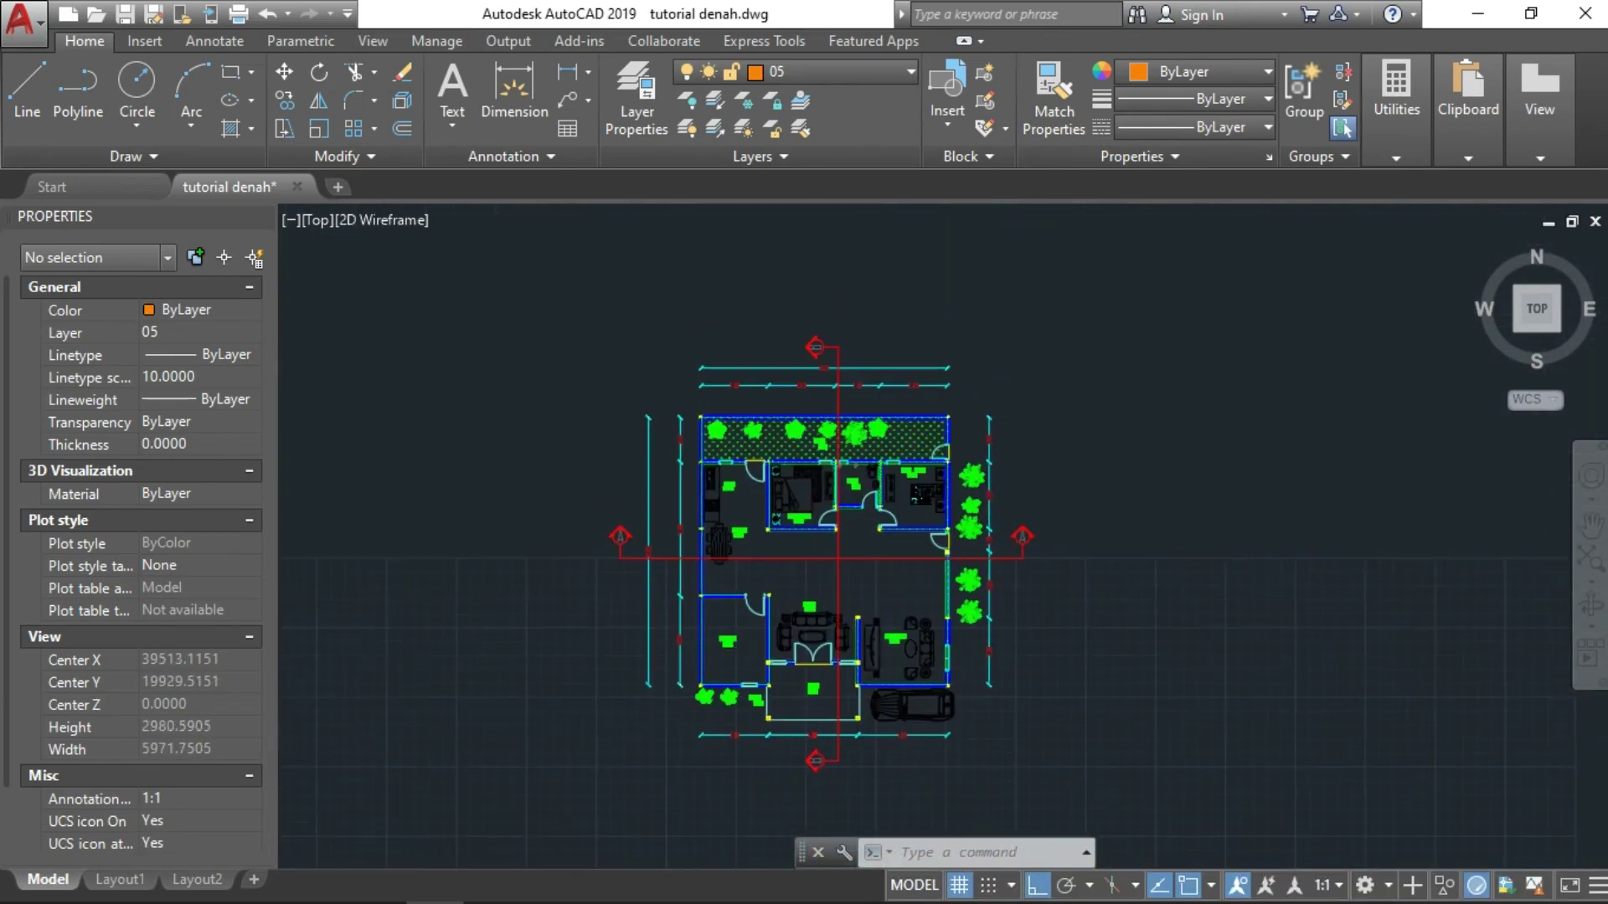
scroll(1073, 538, up, 4)
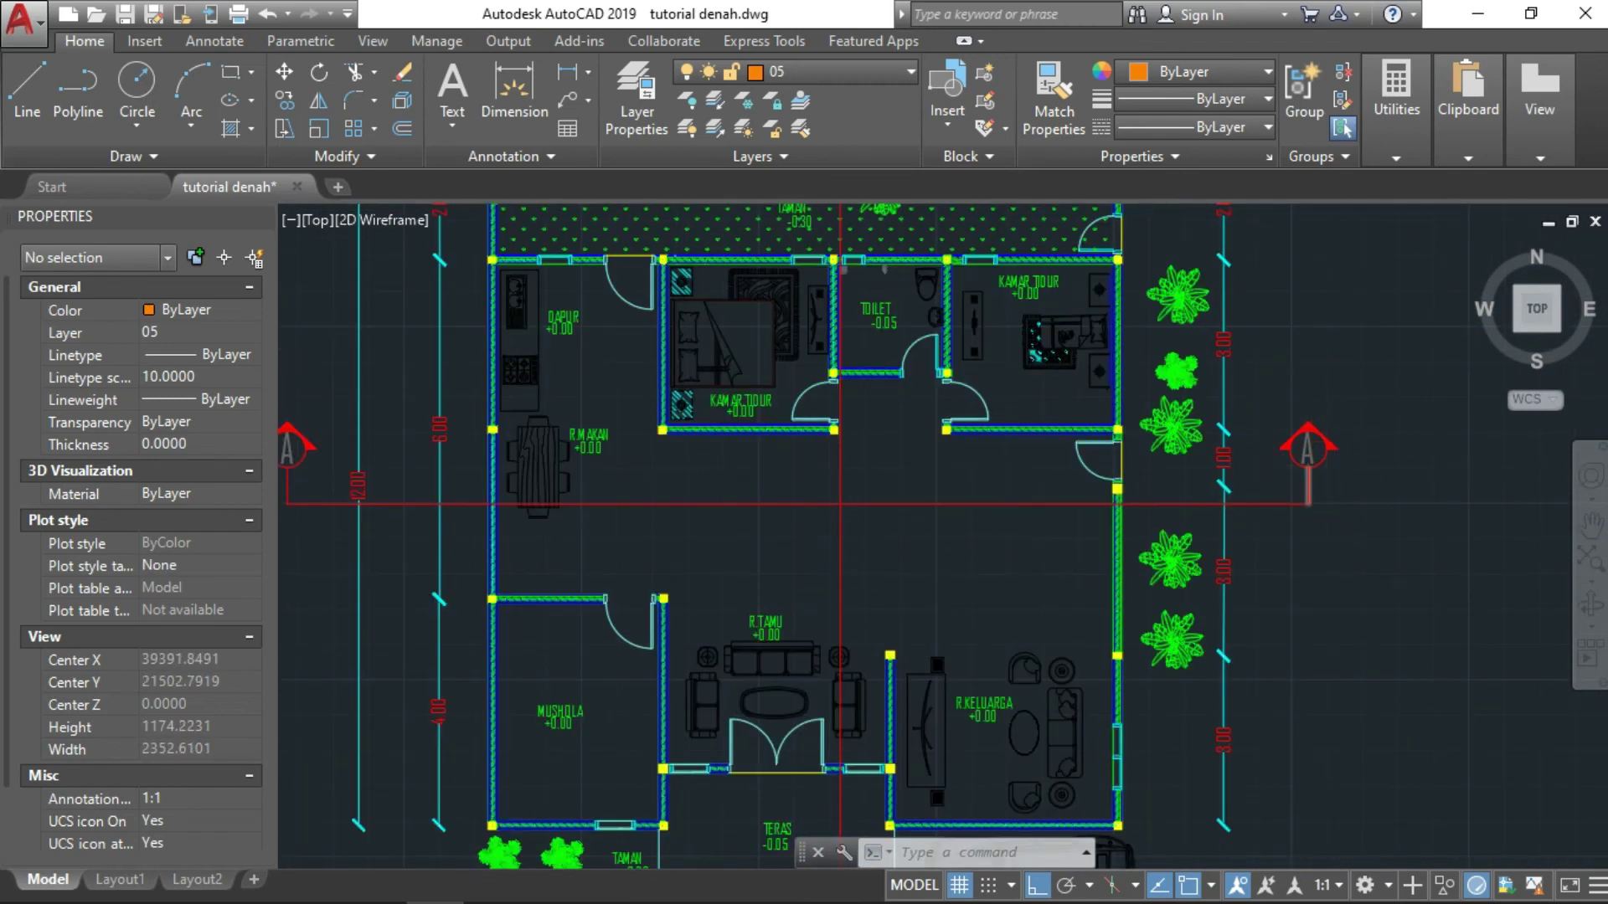
scroll(1304, 481, up, 2)
scroll(1304, 482, down, 2)
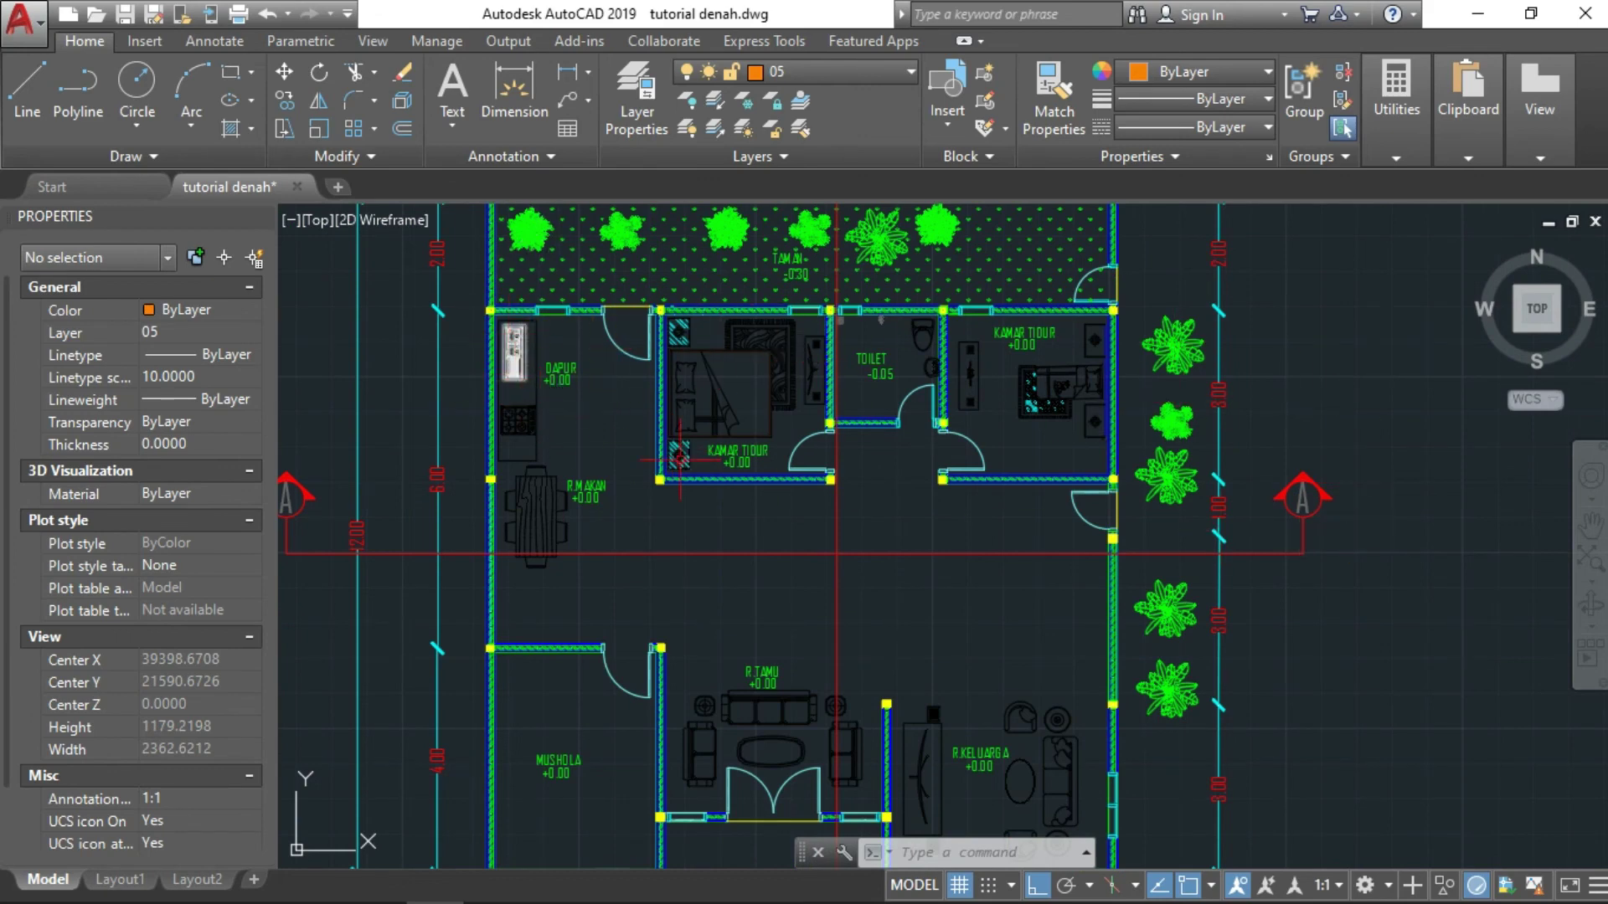
scroll(457, 536, up, 3)
scroll(473, 544, up, 5)
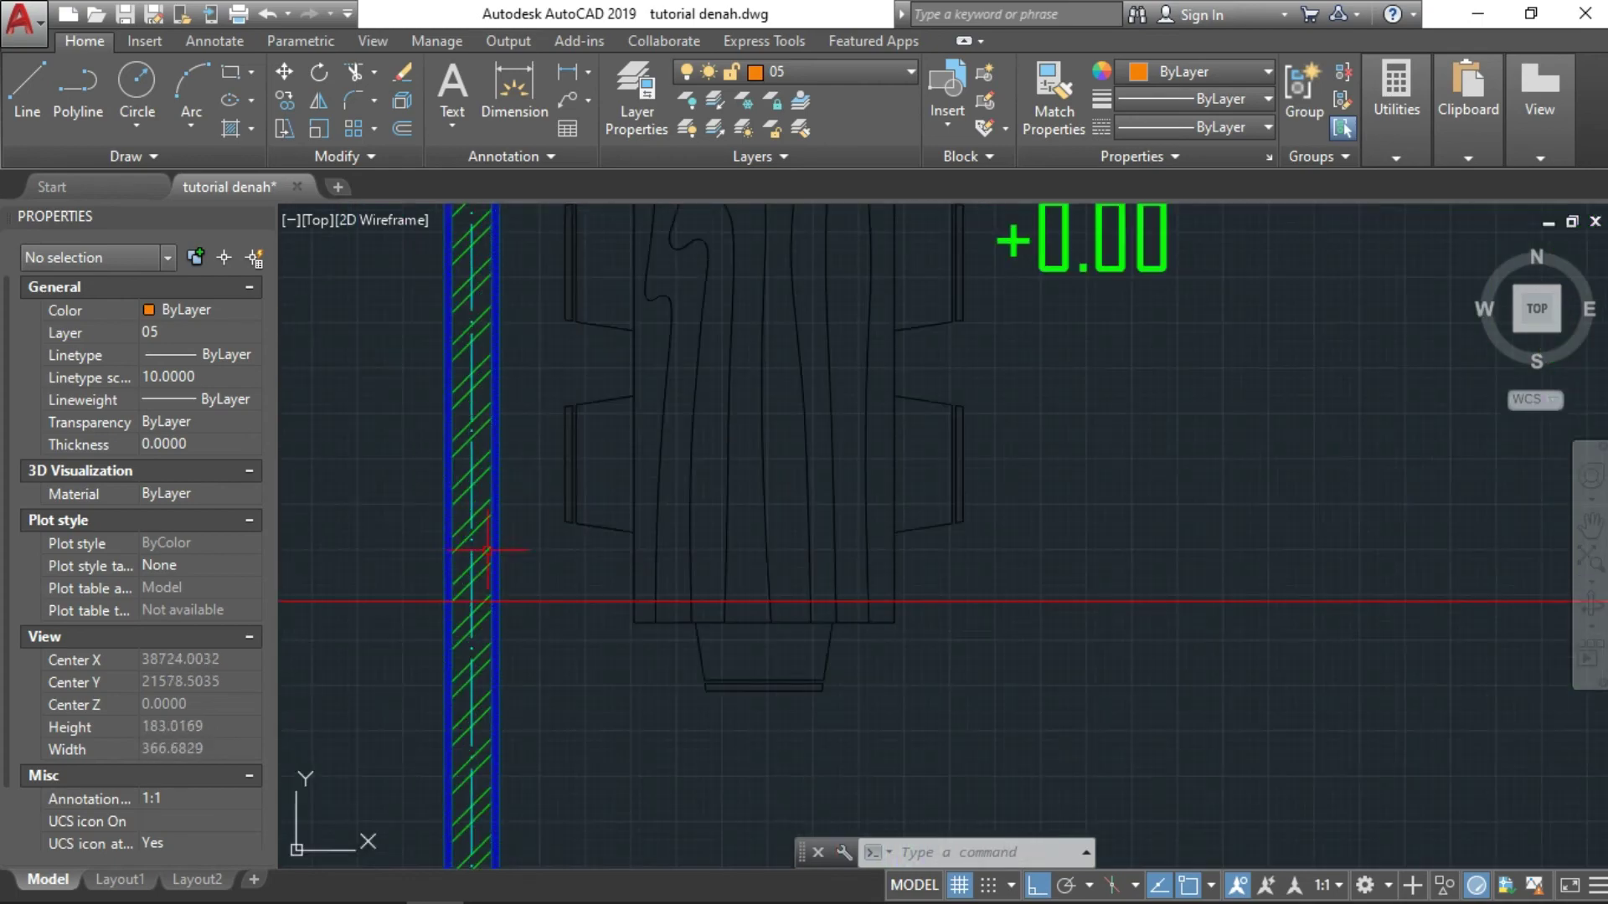
scroll(469, 577, down, 2)
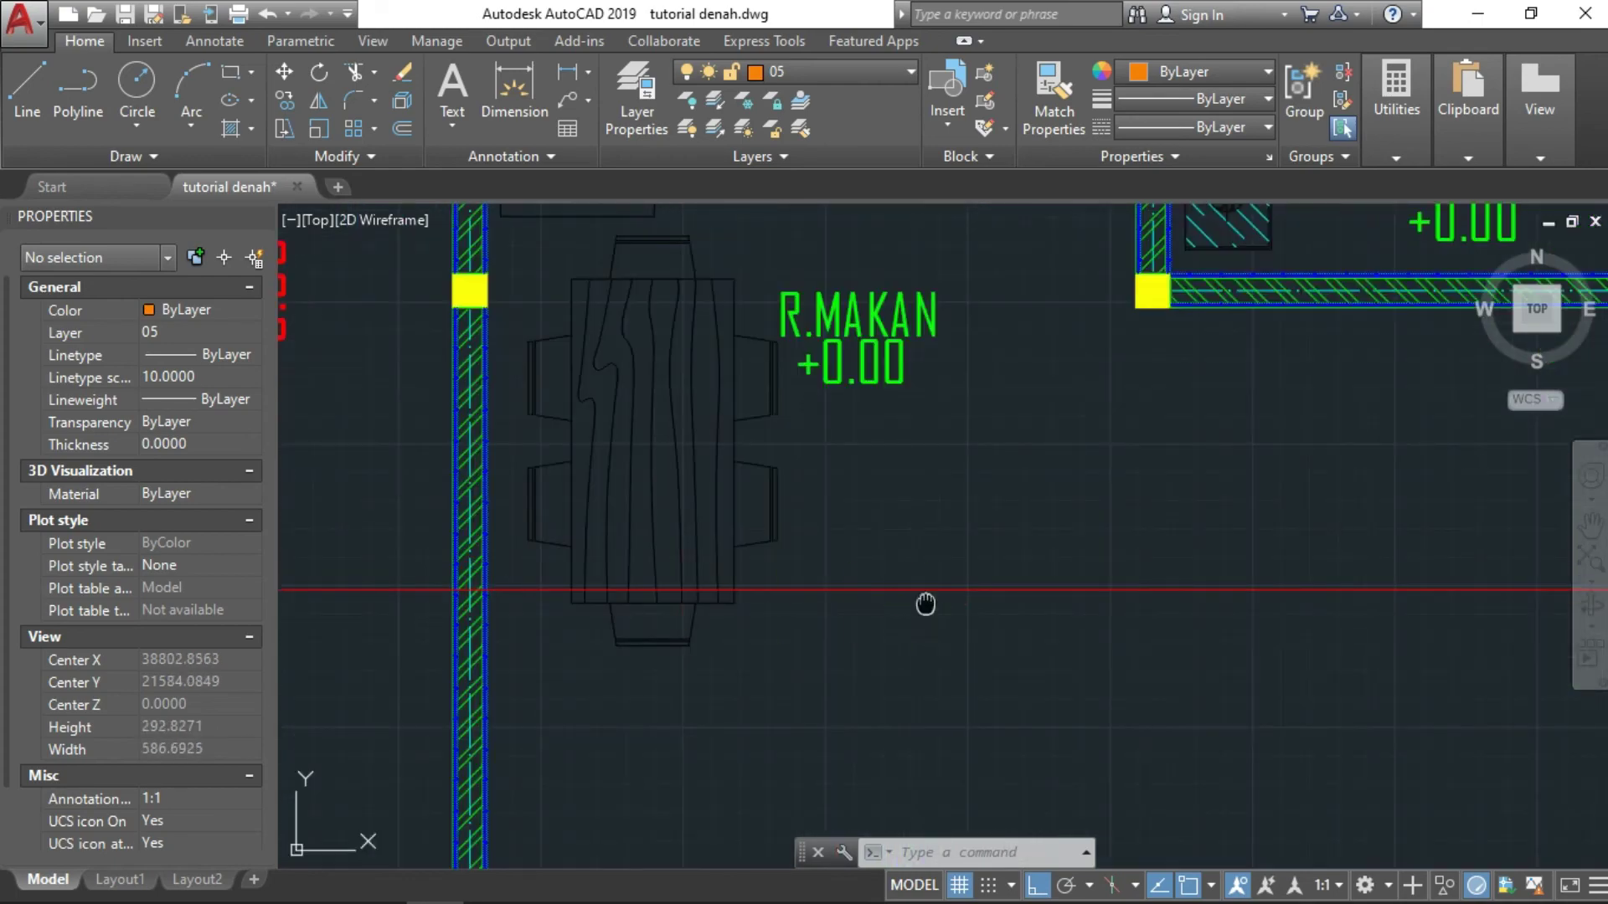
scroll(925, 603, down, 6)
scroll(1281, 628, up, 6)
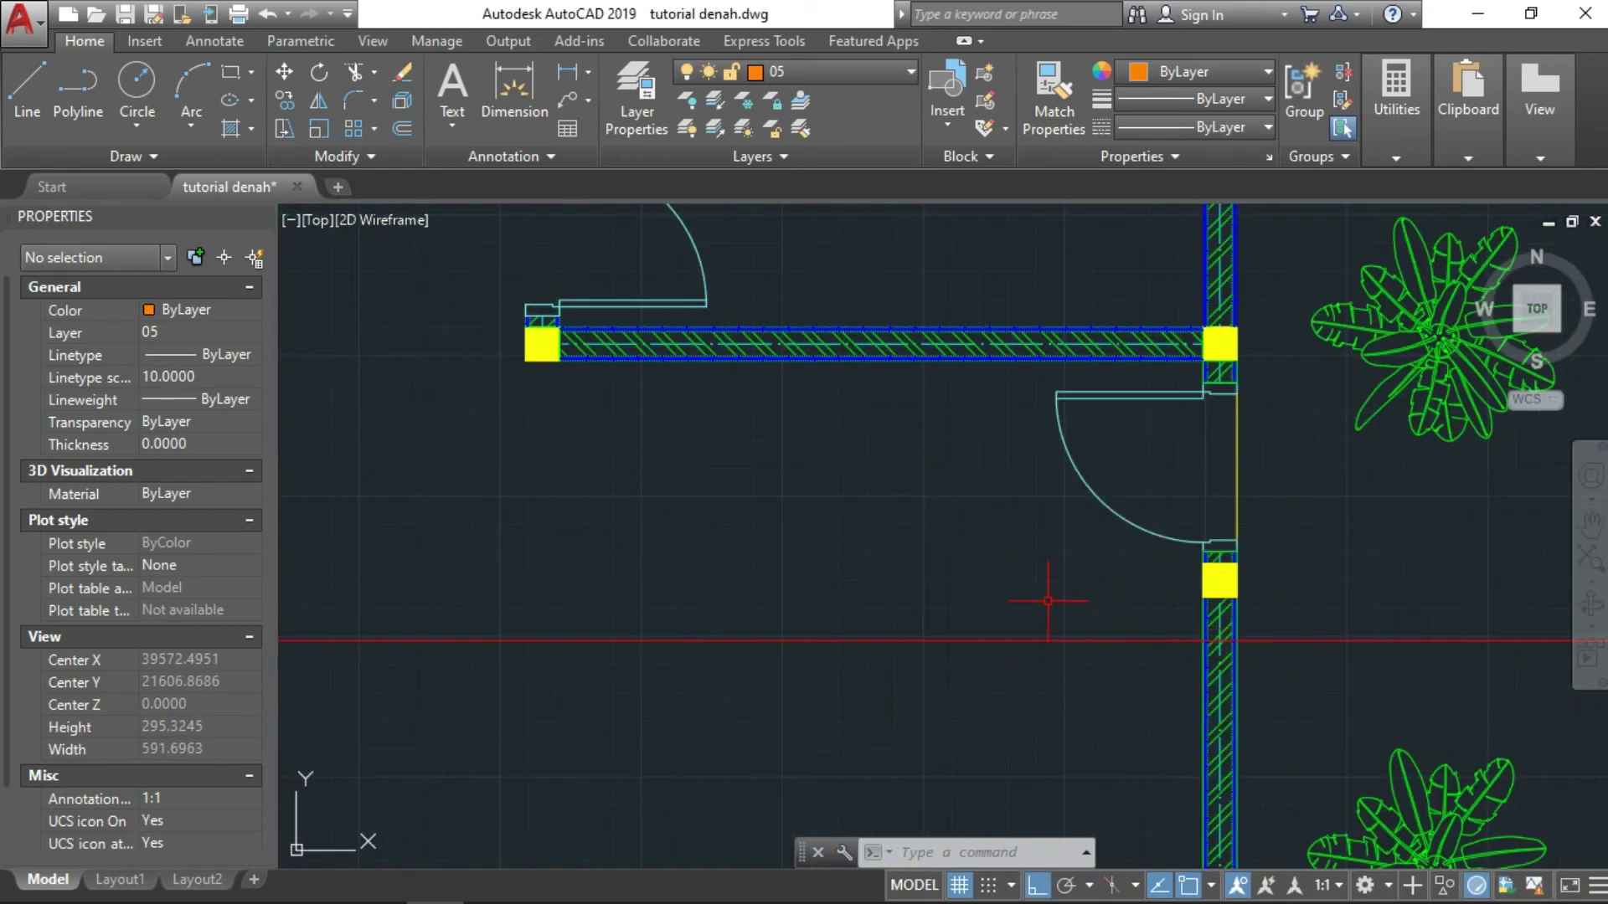
Step: Pan across the bedroom walls and doors, dining room and kitchen, then down to the truss sections
middle_drag(1047, 600, 1109, 657)
scroll(1109, 654, down, 2)
middle_drag(804, 644, 962, 636)
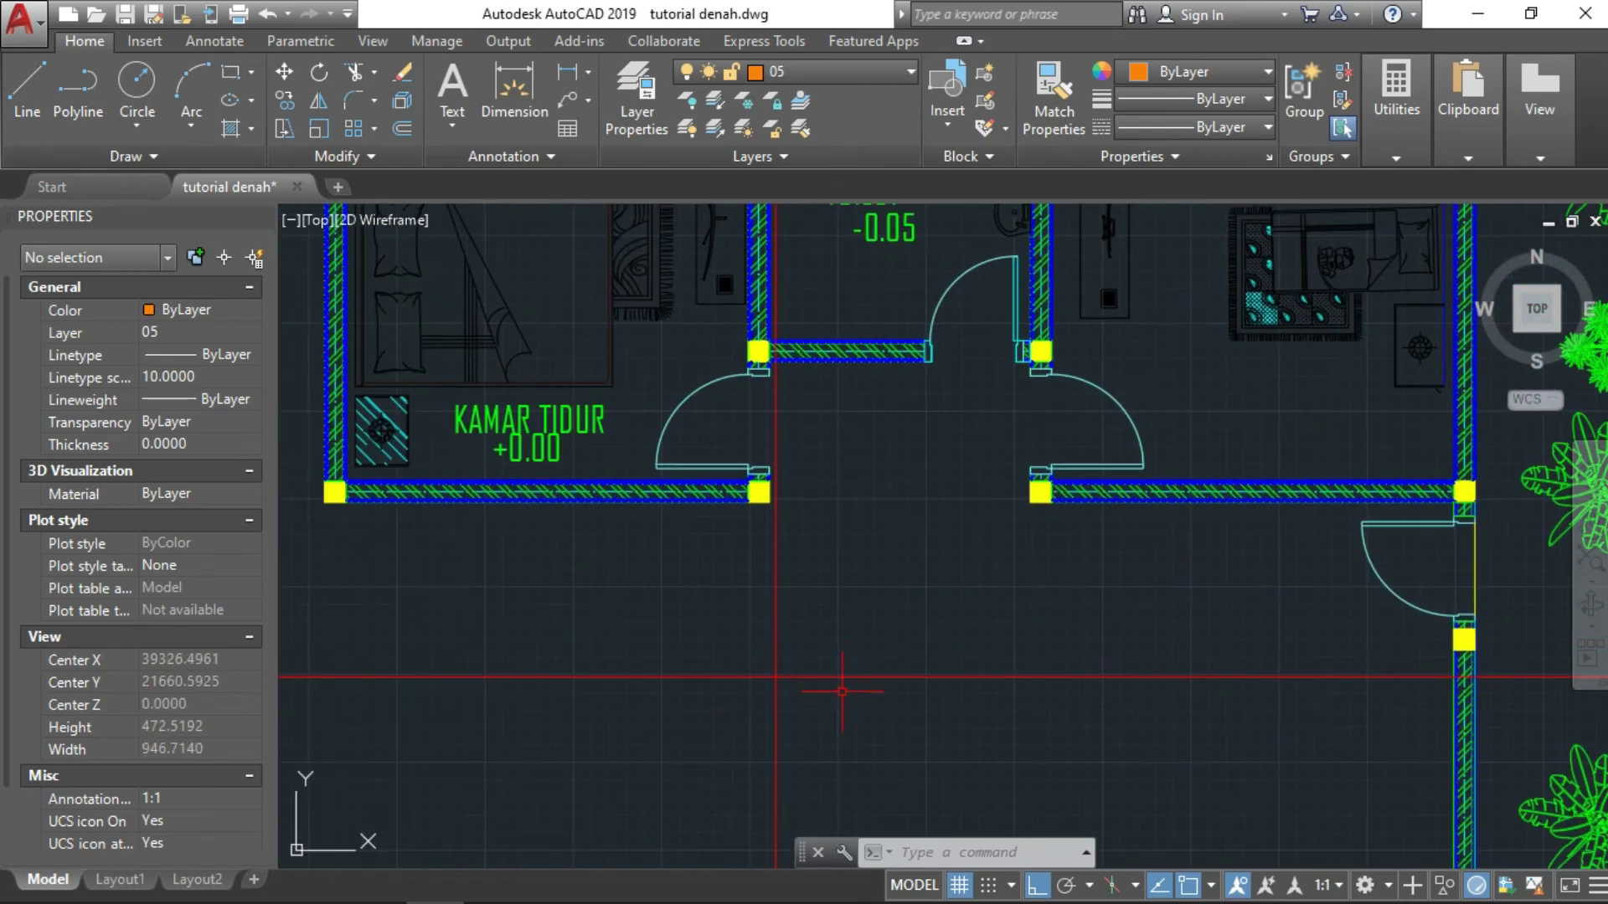
middle_drag(630, 609, 1108, 540)
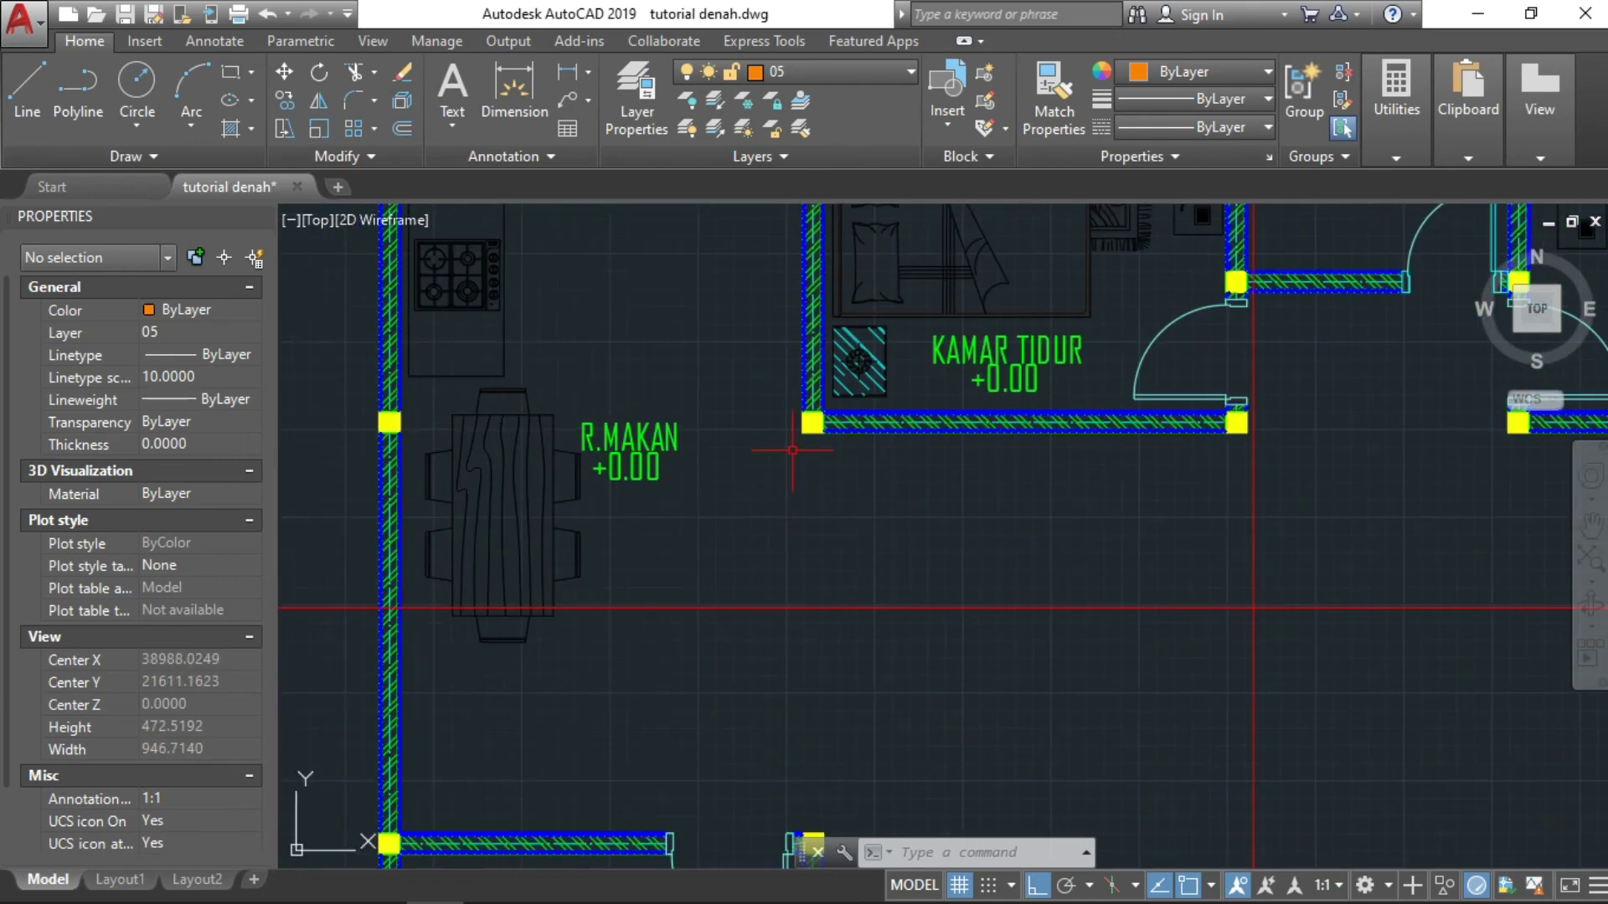
middle_drag(800, 369, 803, 453)
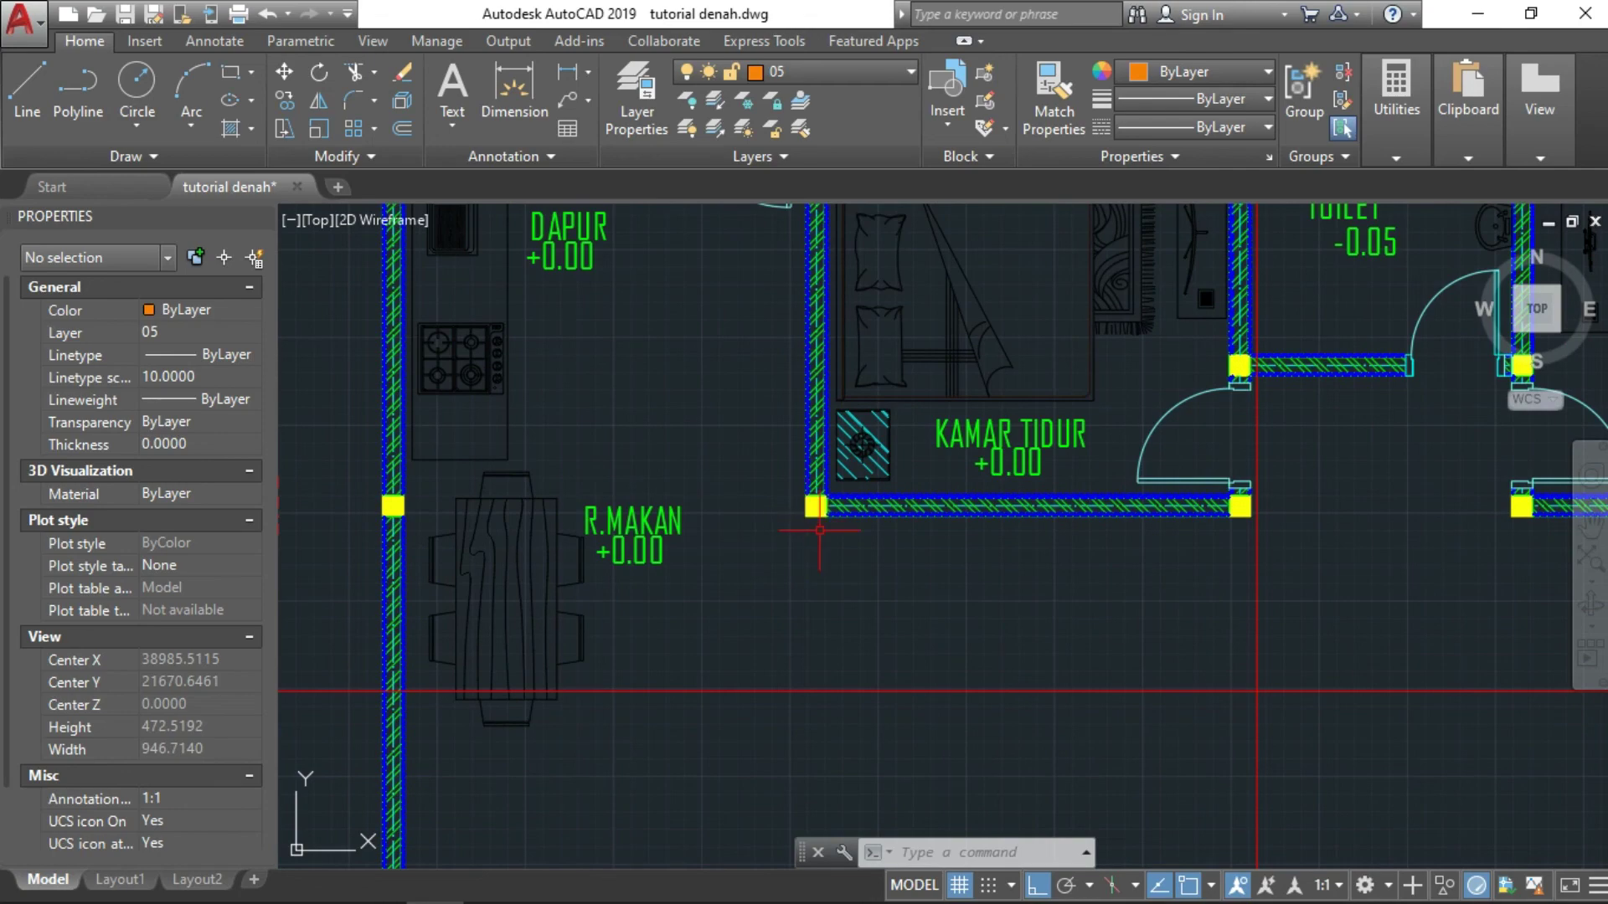
scroll(1256, 691, down, 5)
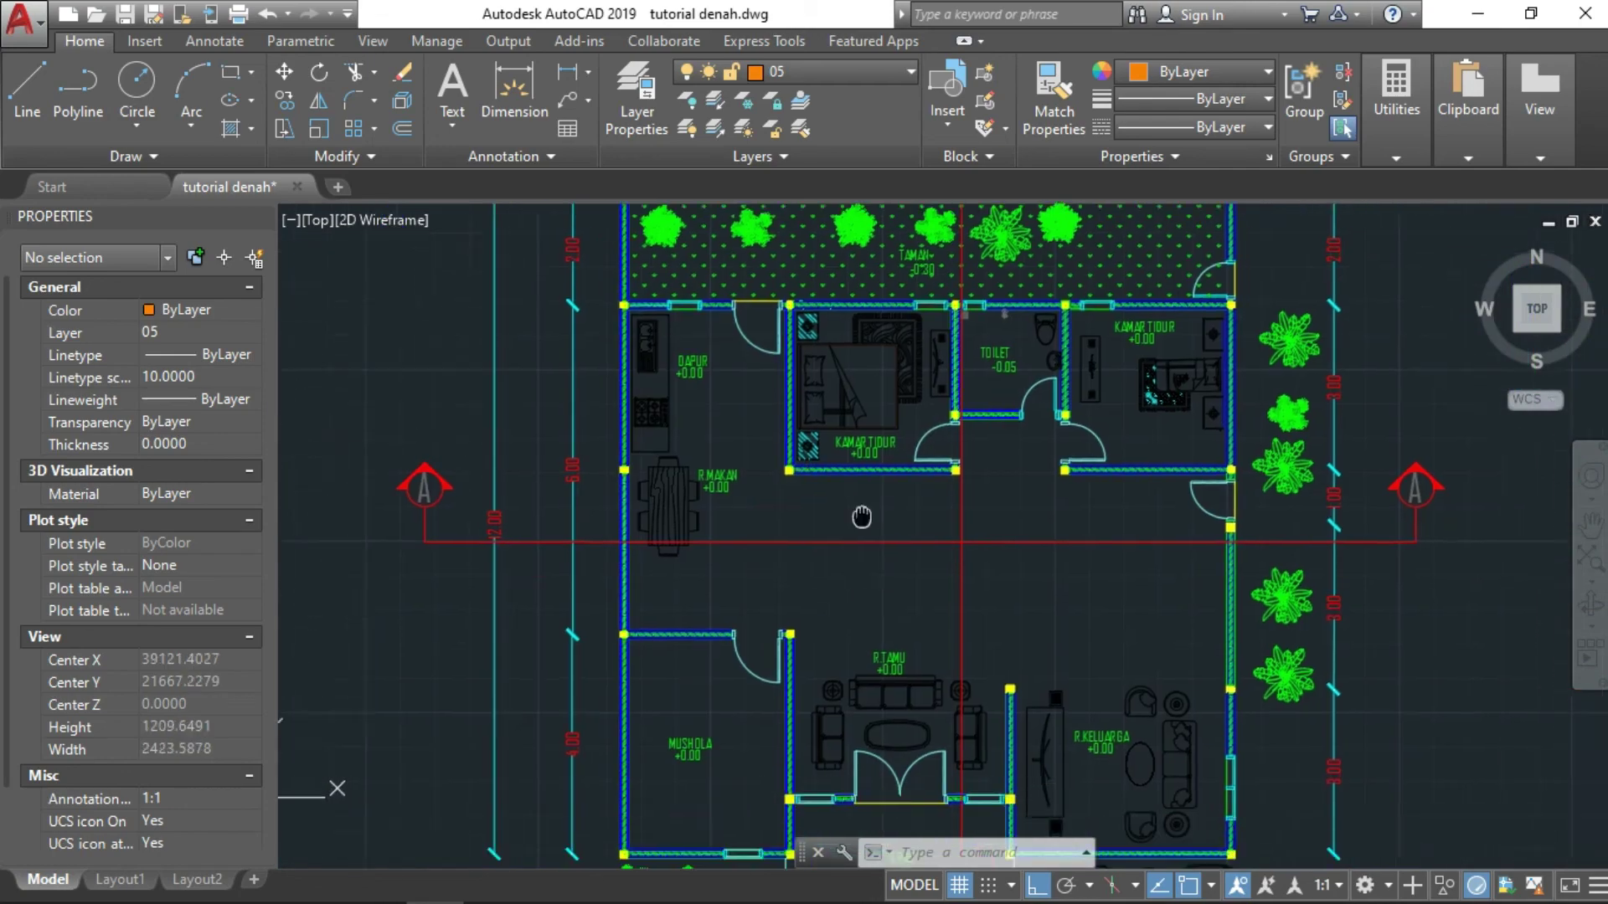
middle_drag(1256, 691, 870, 531)
Step: Enlarge the left section's labelled roof truss, then zoom out across the whole drawing
middle_drag(915, 687, 837, 402)
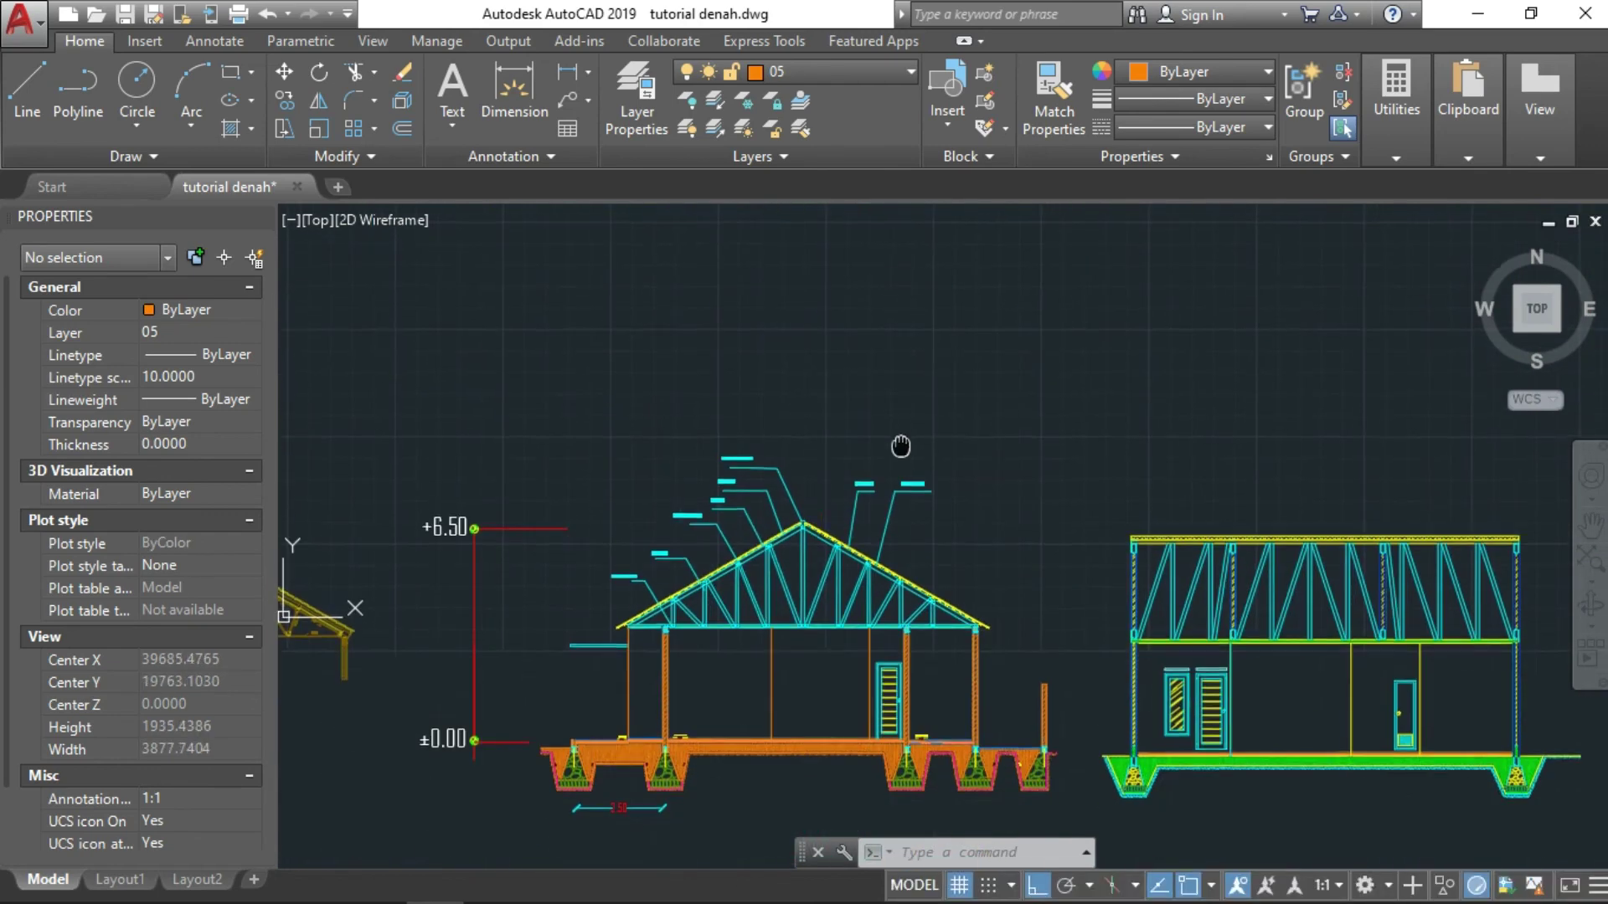
scroll(795, 536, up, 4)
scroll(916, 495, down, 2)
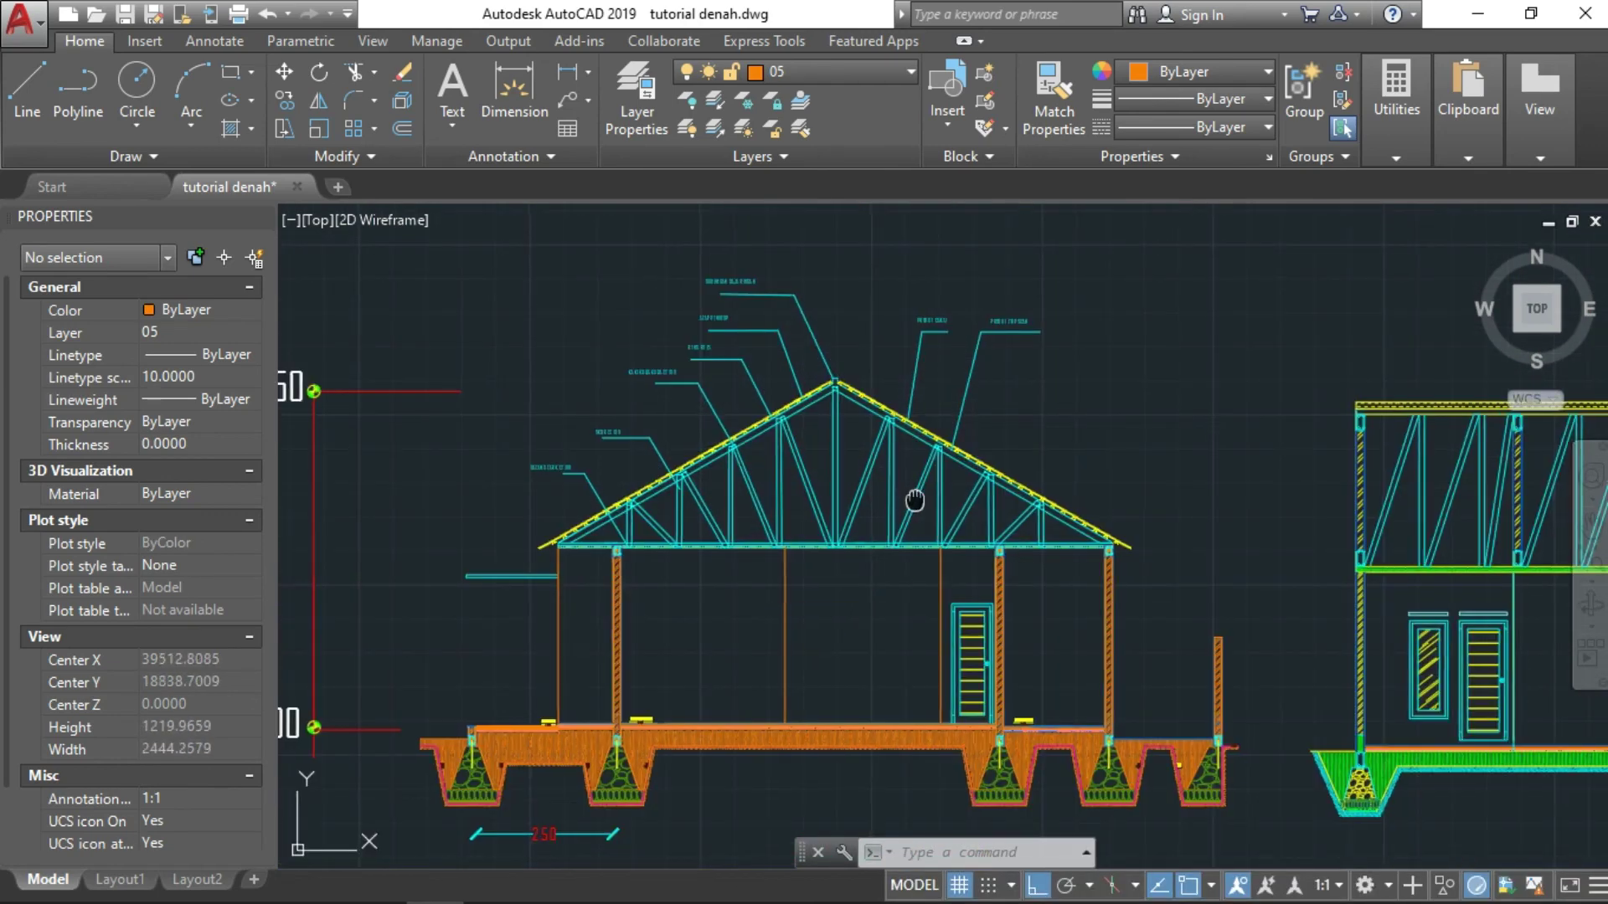
scroll(921, 495, down, 2)
scroll(1094, 495, down, 2)
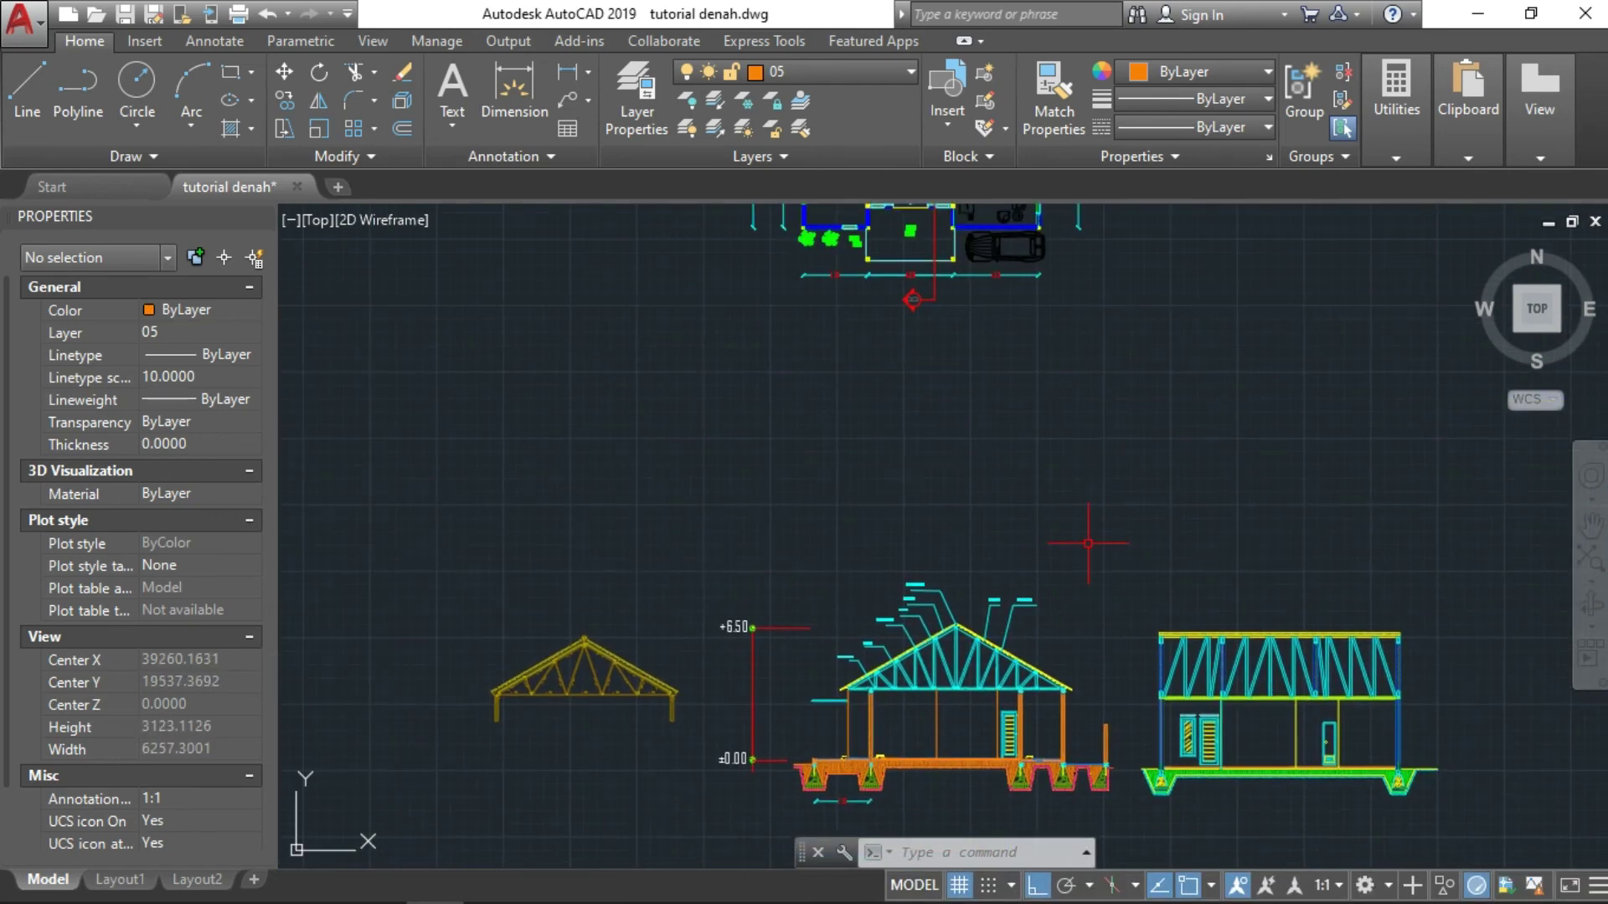